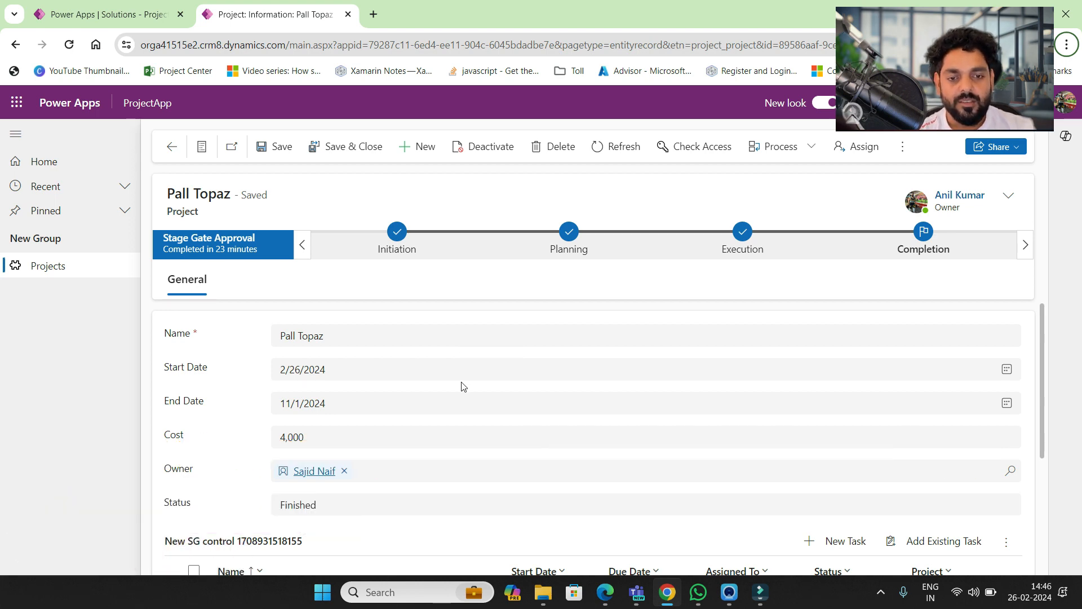
- Look over the Pall Topaz project form, then go to the Active Projects list
{"action": "scroll", "coordinate": [461, 385], "scroll_direction": "down", "scroll_amount": 2}
{"action": "scroll", "coordinate": [461, 385], "scroll_direction": "up", "scroll_amount": 2}
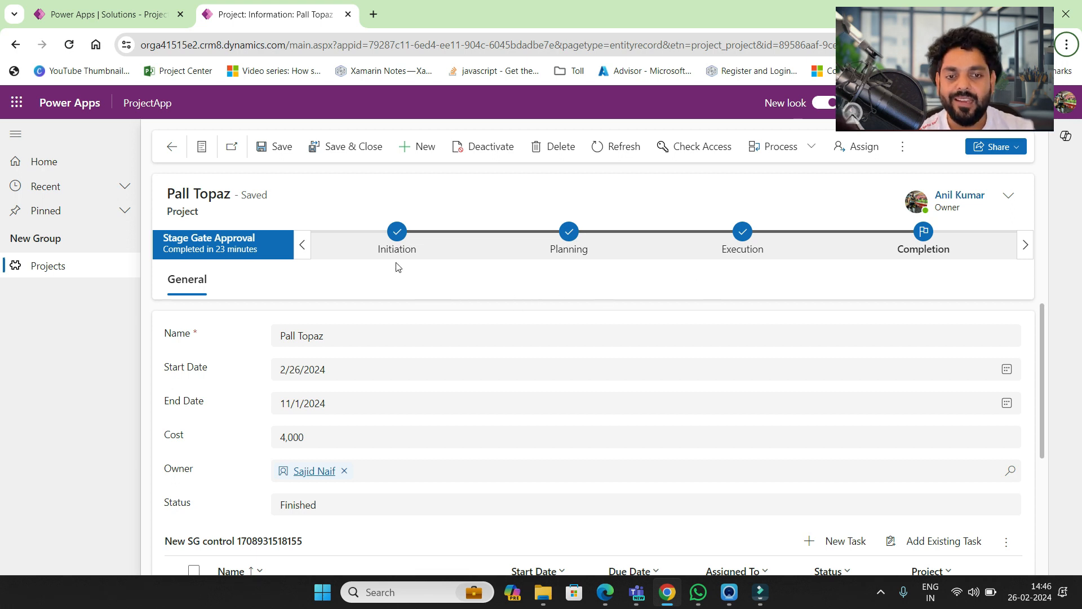
{"action": "scroll", "coordinate": [408, 389], "scroll_direction": "down", "scroll_amount": 3}
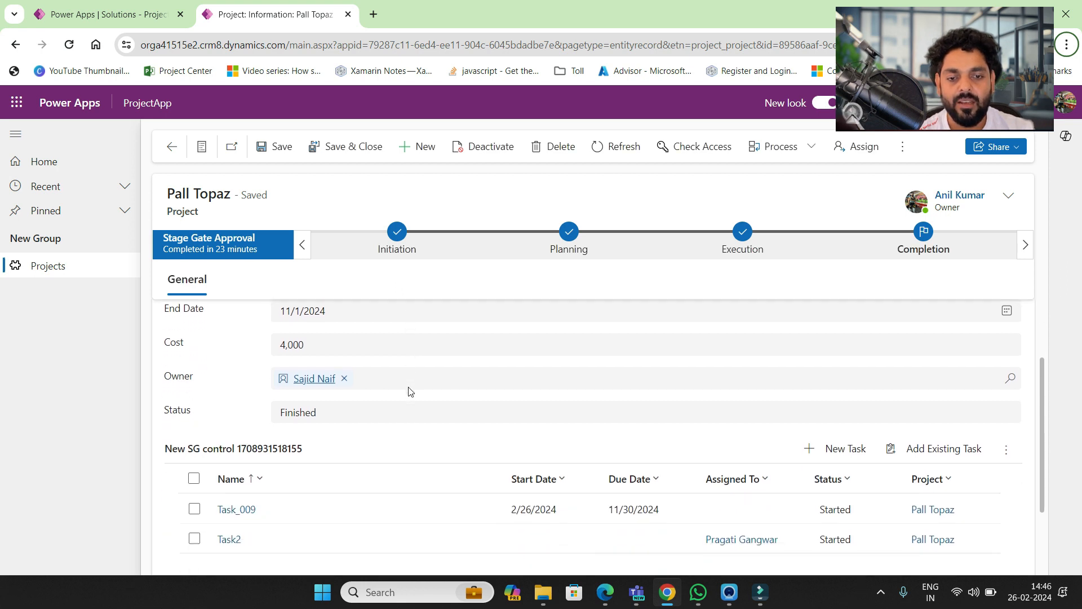
{"action": "scroll", "coordinate": [410, 391], "scroll_direction": "up", "scroll_amount": 3}
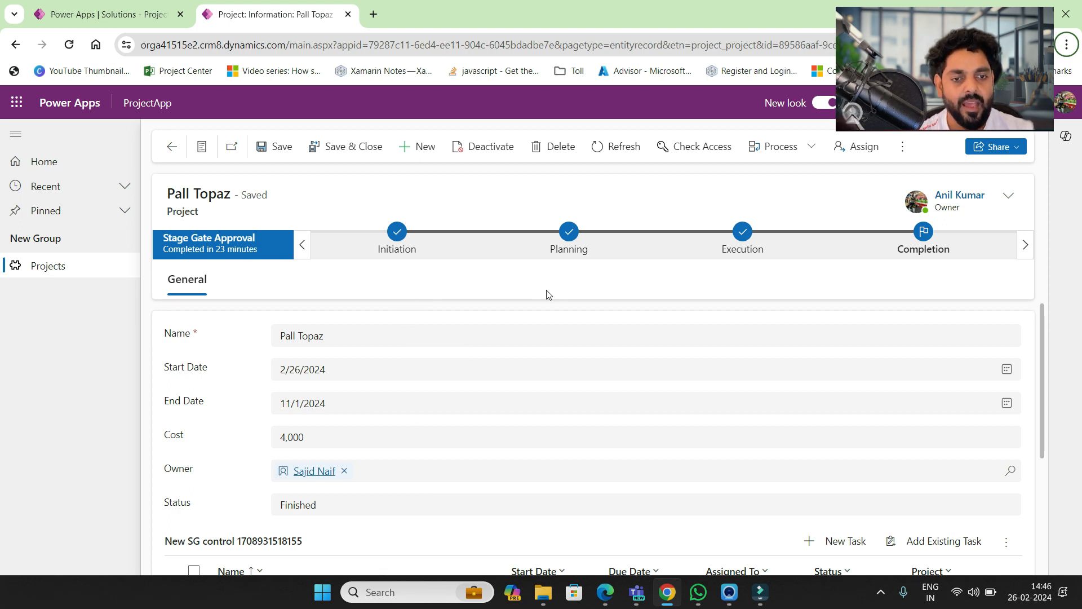
{"action": "scroll", "coordinate": [523, 425], "scroll_direction": "down", "scroll_amount": 1}
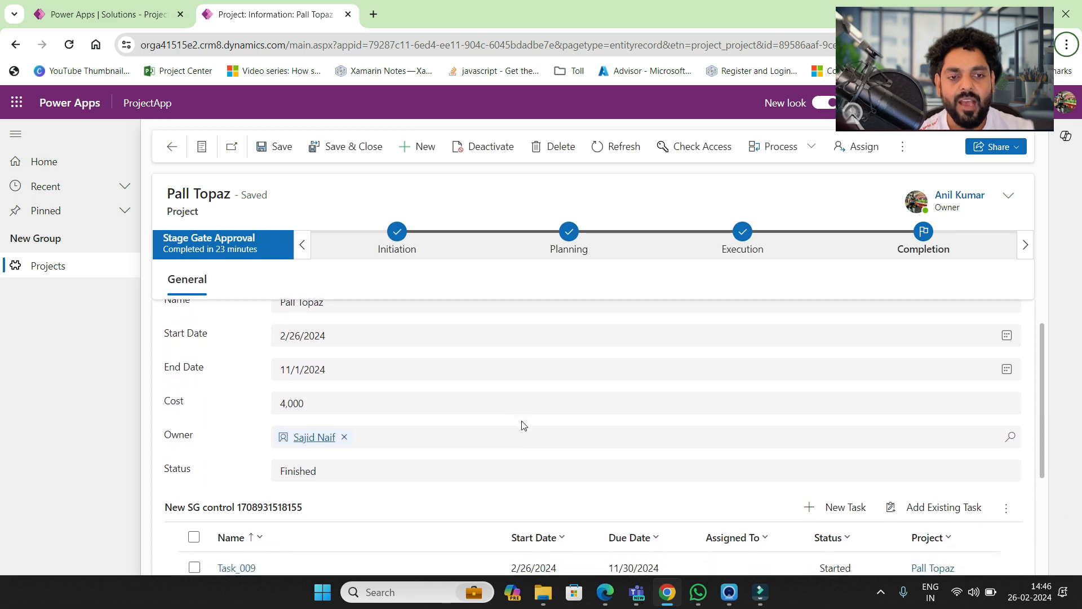
{"action": "scroll", "coordinate": [523, 425], "scroll_direction": "up", "scroll_amount": 1}
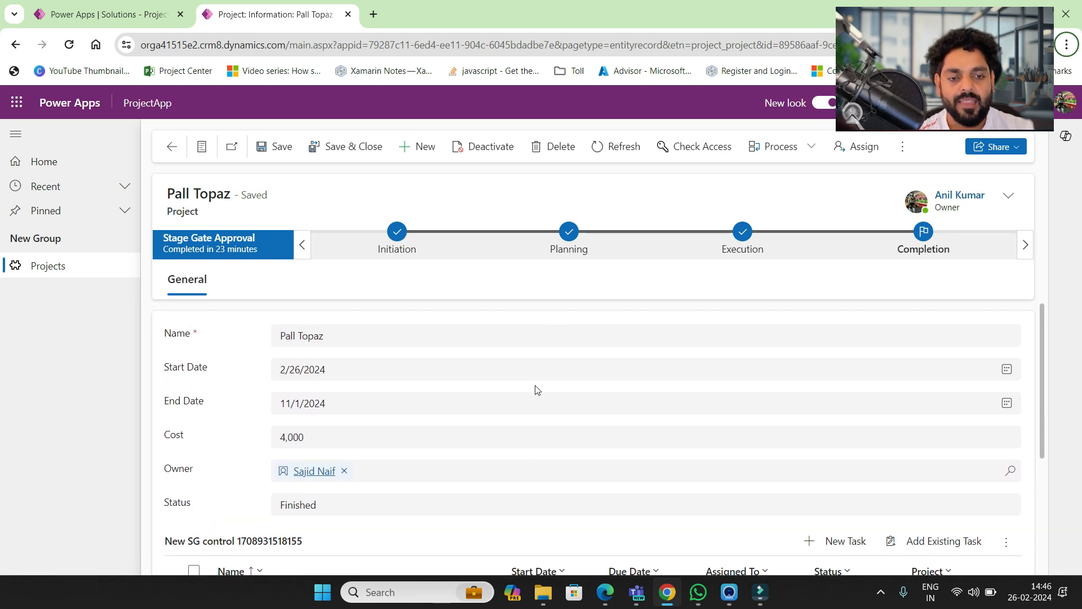
{"action": "scroll", "coordinate": [537, 390], "scroll_direction": "down", "scroll_amount": 2}
{"action": "scroll", "coordinate": [536, 389], "scroll_direction": "down", "scroll_amount": 2}
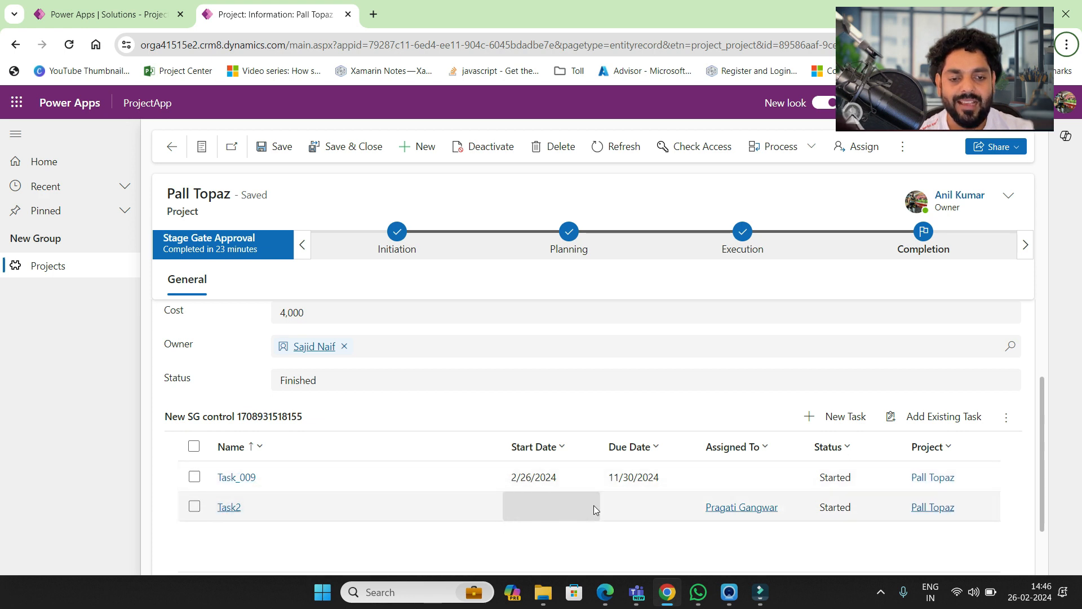
{"action": "scroll", "coordinate": [499, 416], "scroll_direction": "up", "scroll_amount": 2}
{"action": "scroll", "coordinate": [498, 409], "scroll_direction": "down", "scroll_amount": 2}
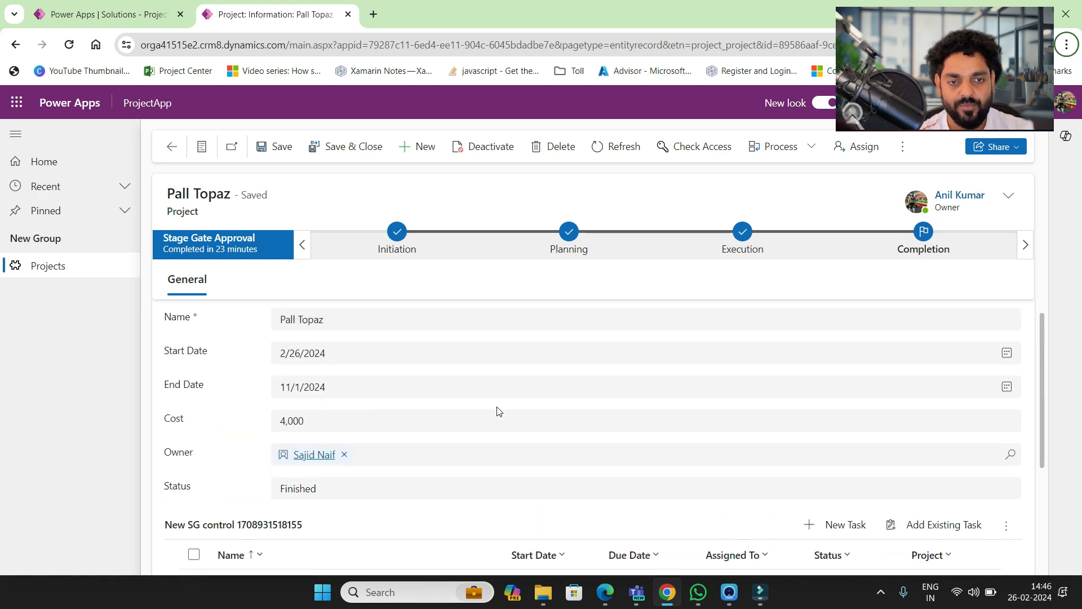
{"action": "scroll", "coordinate": [498, 411], "scroll_direction": "up", "scroll_amount": 3}
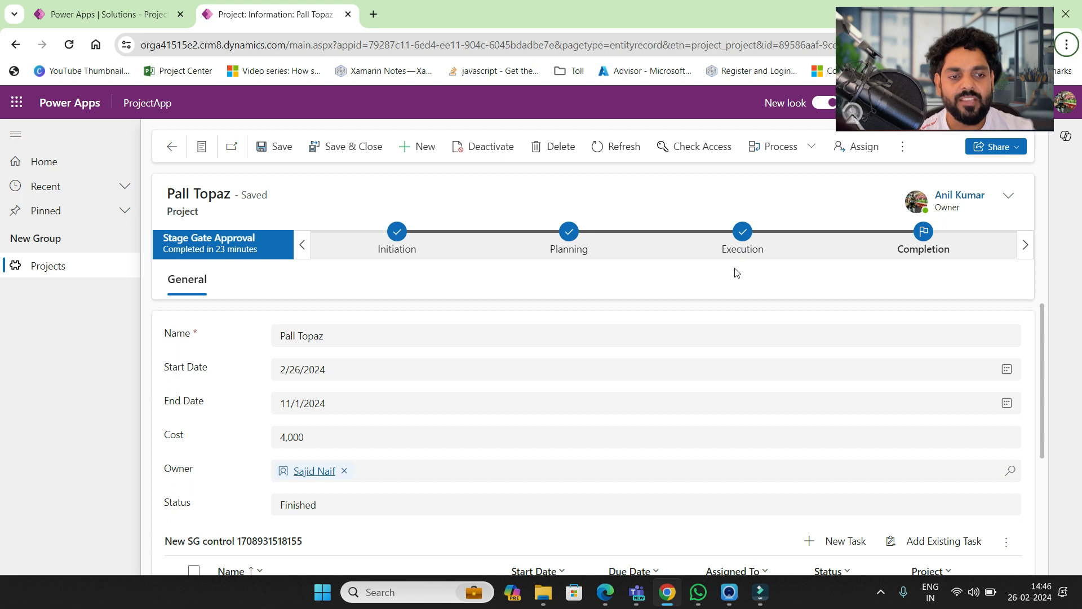
{"action": "scroll", "coordinate": [681, 391], "scroll_direction": "down", "scroll_amount": 3}
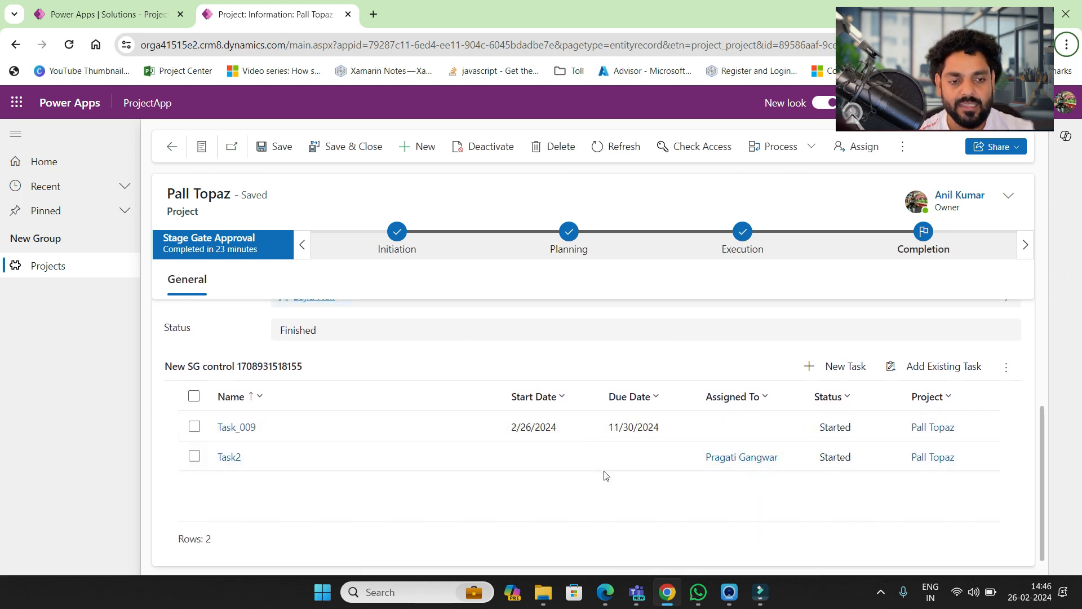
{"action": "scroll", "coordinate": [604, 476], "scroll_direction": "up", "scroll_amount": 3}
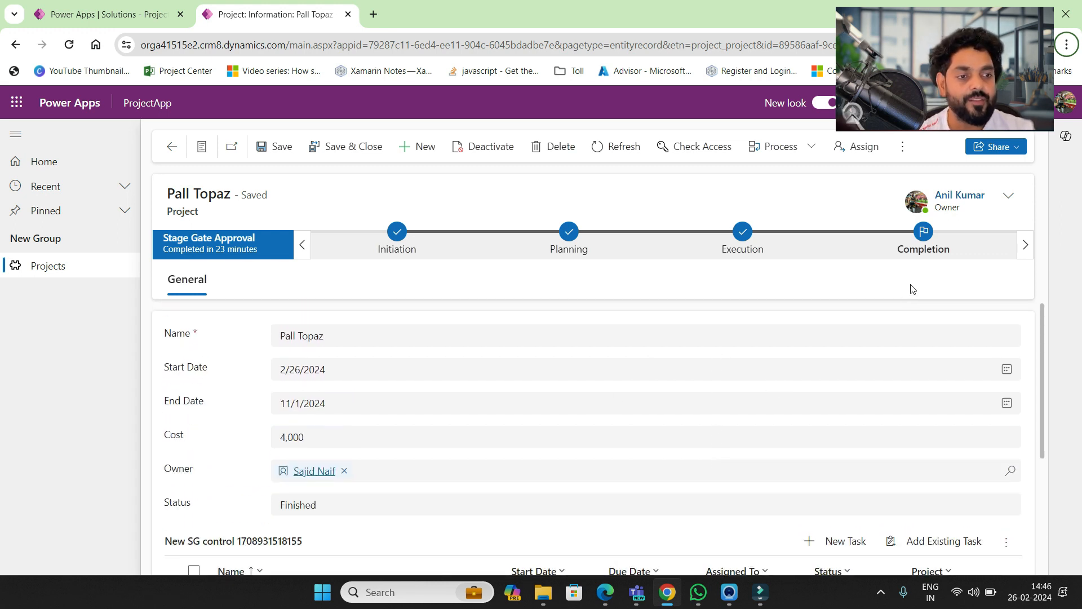
{"action": "scroll", "coordinate": [773, 426], "scroll_direction": "down", "scroll_amount": 2}
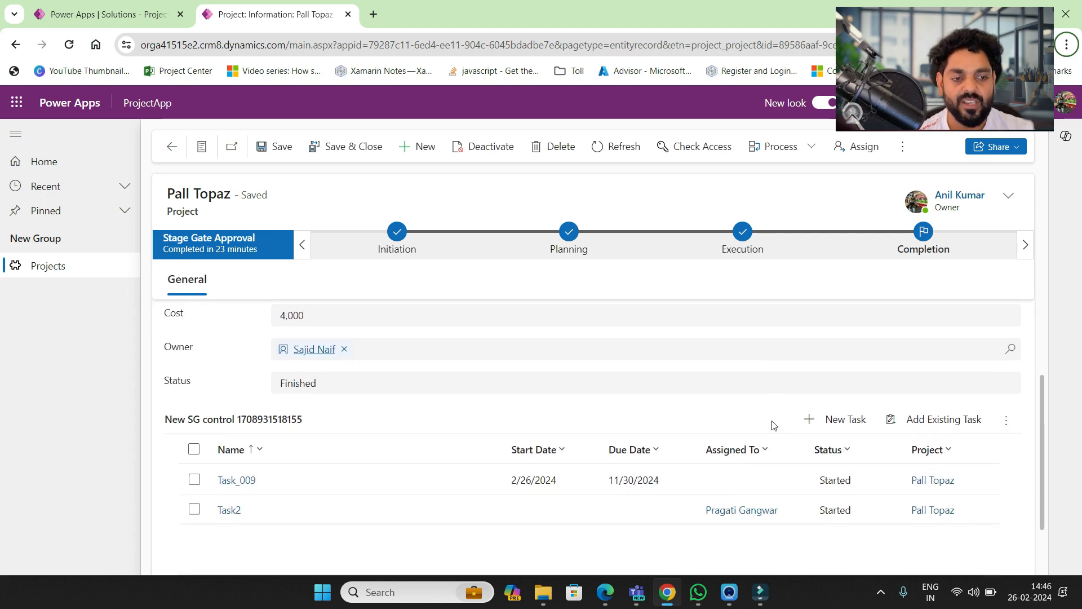
{"action": "scroll", "coordinate": [774, 425], "scroll_direction": "up", "scroll_amount": 2}
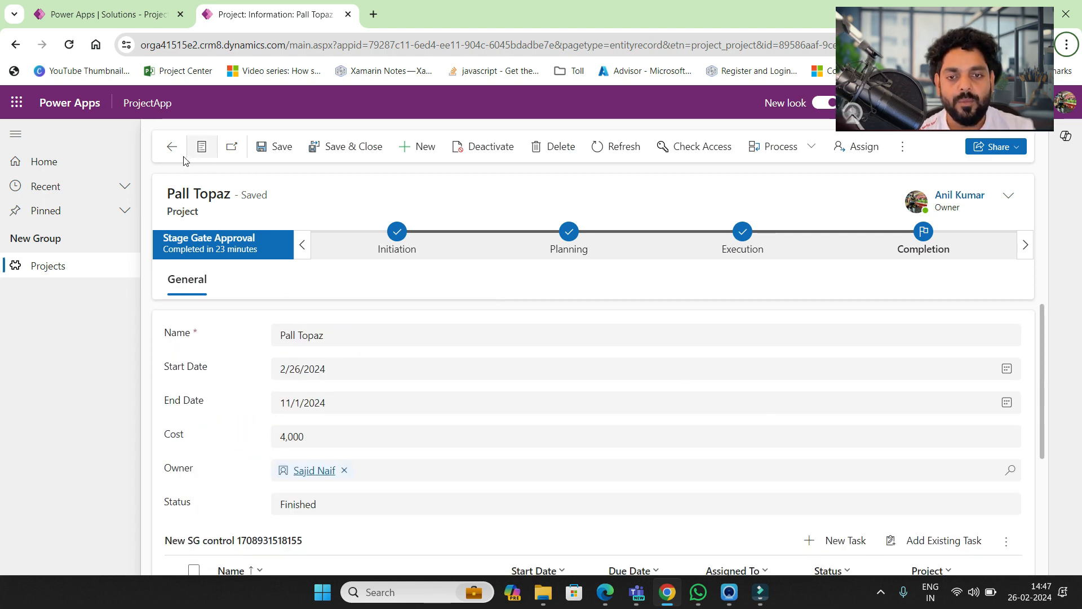
{"action": "left_click", "coordinate": [59, 271]}
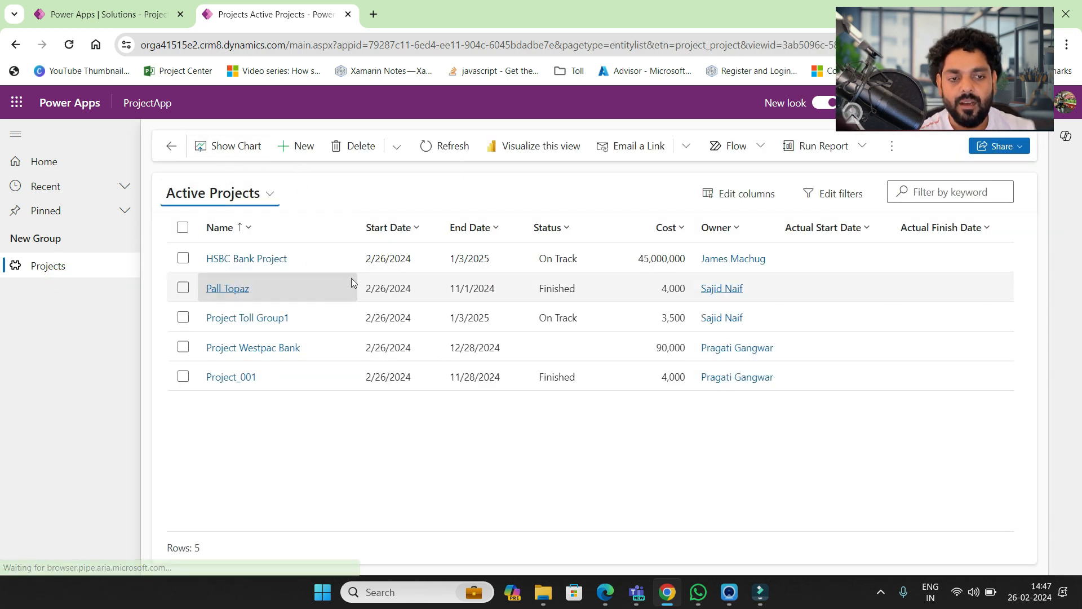
- Start a new project named Westpack Bank Project
{"action": "left_click", "coordinate": [297, 152]}
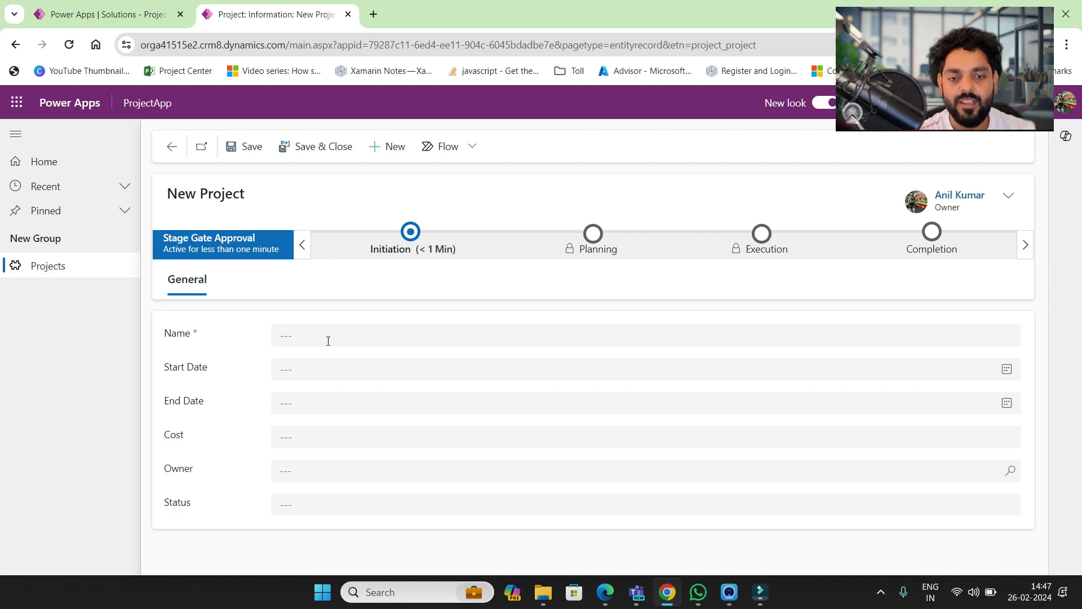
{"action": "left_click", "coordinate": [326, 338]}
{"action": "type", "text": "Westpack Bank Projec"}
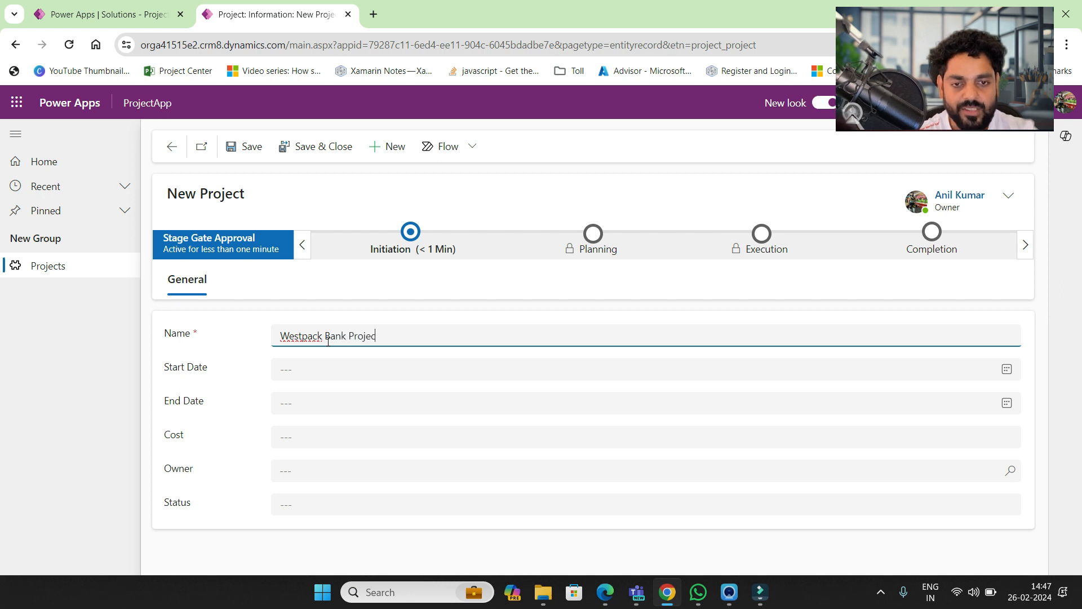
{"action": "type", "text": "t"}
- Set the project's start date to 2/26/2024 and end date to 1/4/2025
{"action": "left_click", "coordinate": [338, 374]}
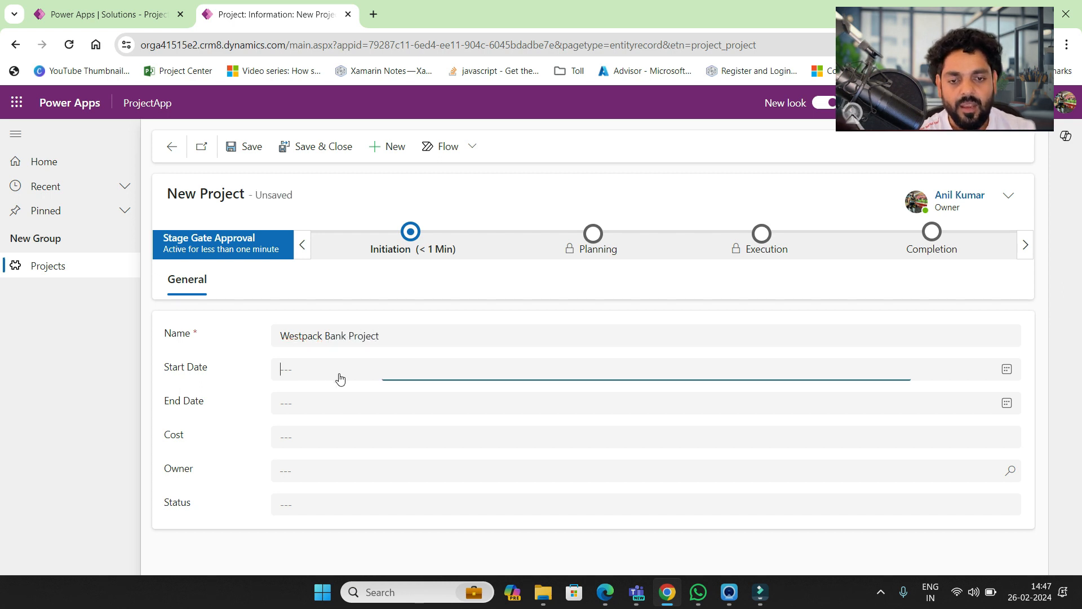
{"action": "left_click", "coordinate": [309, 521]}
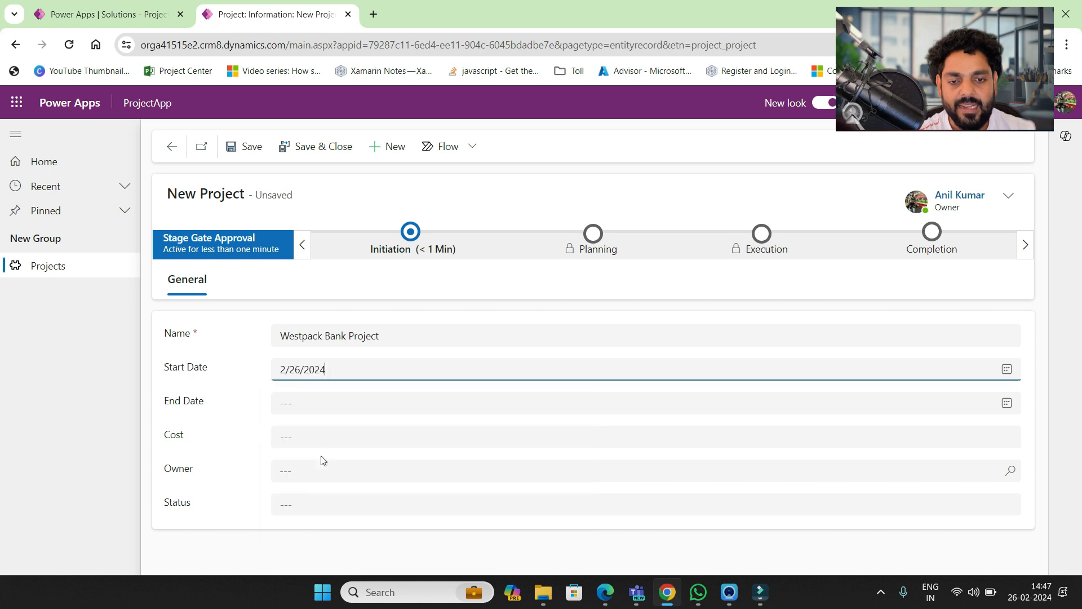
{"action": "left_click", "coordinate": [318, 406]}
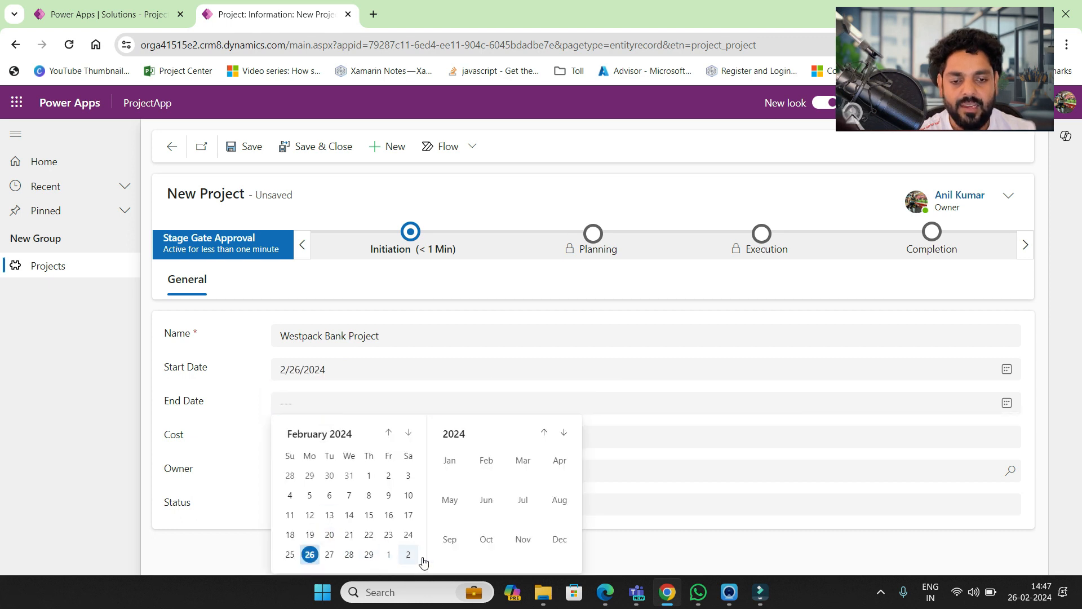
{"action": "left_click", "coordinate": [558, 540]}
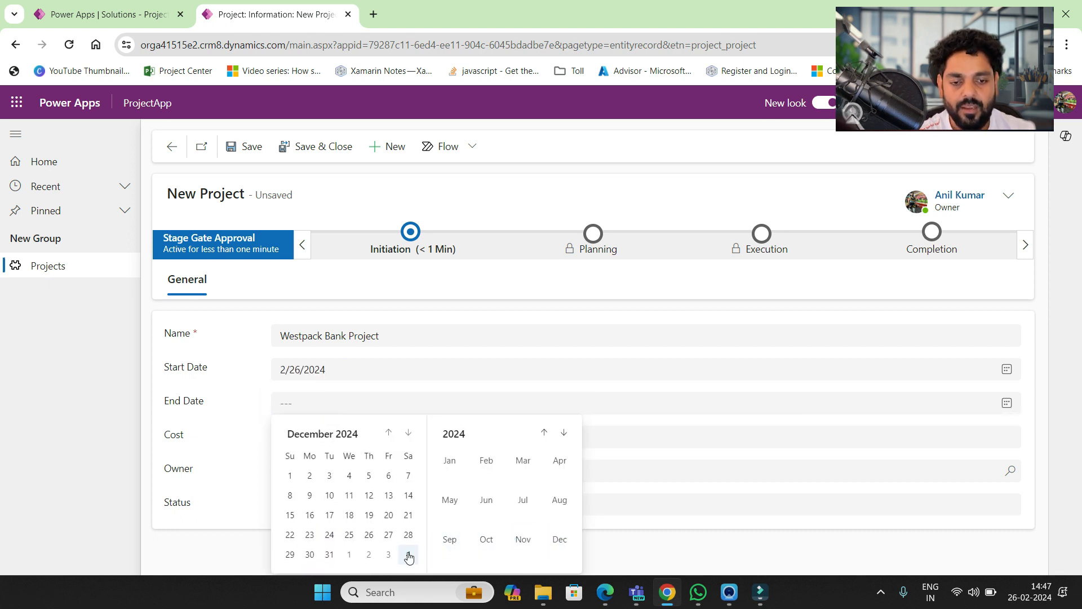
{"action": "left_click", "coordinate": [408, 554]}
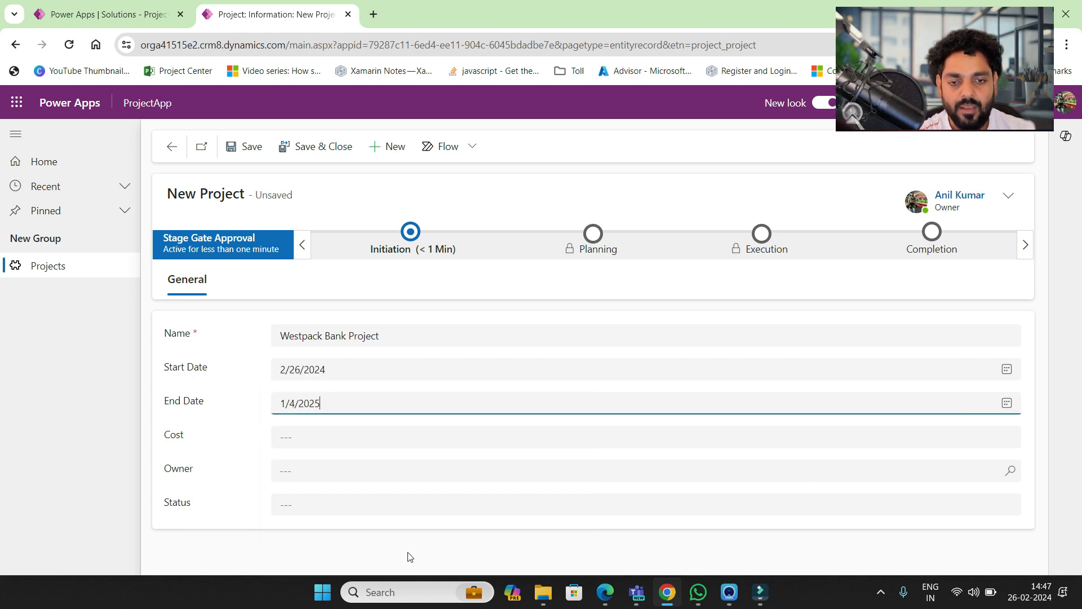
- Enter 450 as the project cost, giving 4,500,000
{"action": "left_click", "coordinate": [349, 439]}
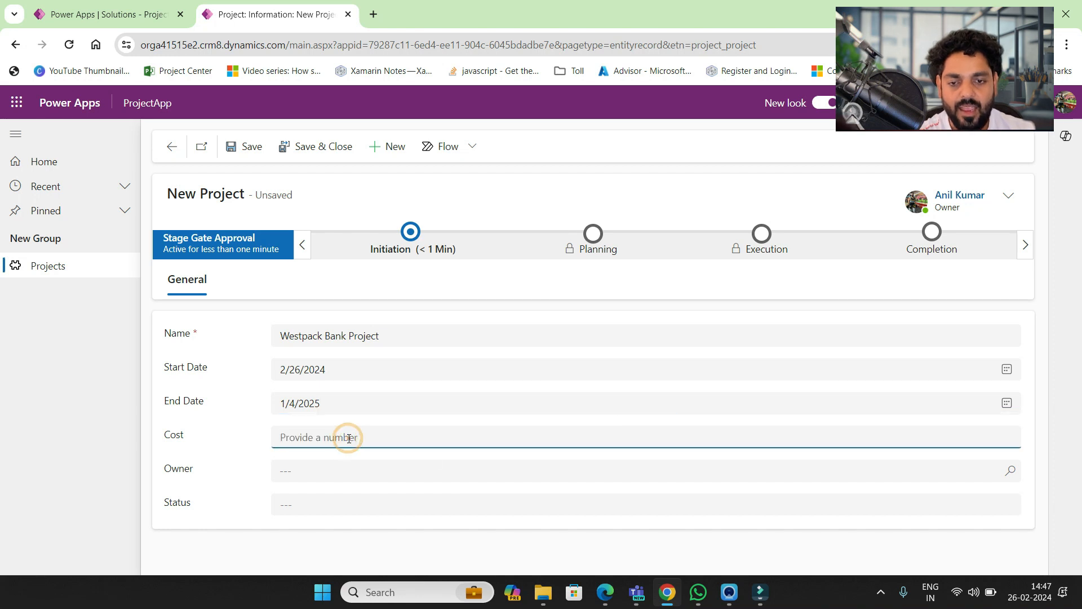
{"action": "type", "text": "4500000"}
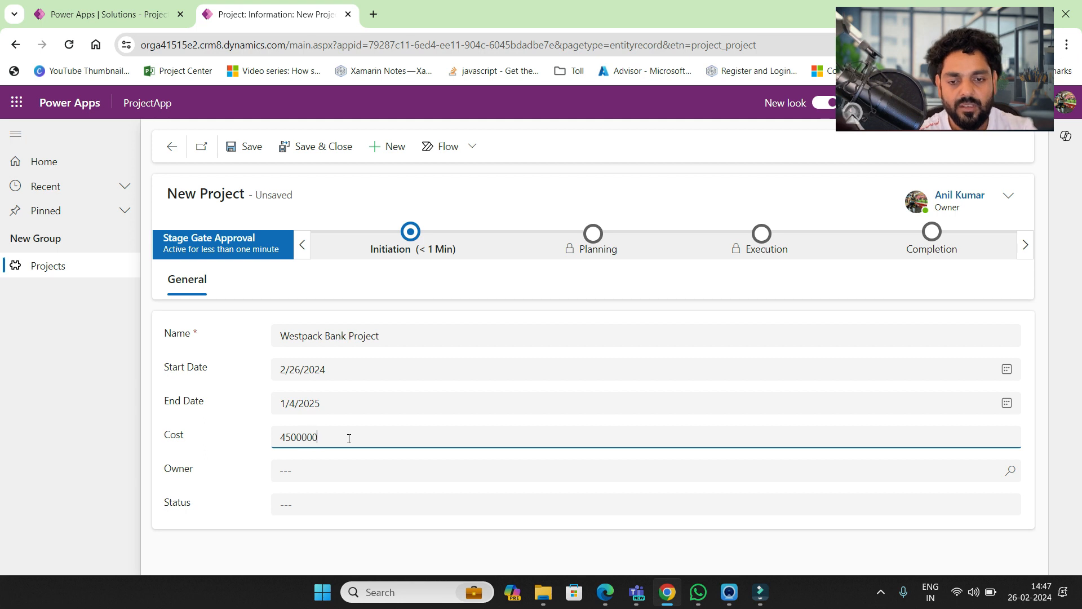
{"action": "left_click", "coordinate": [343, 472]}
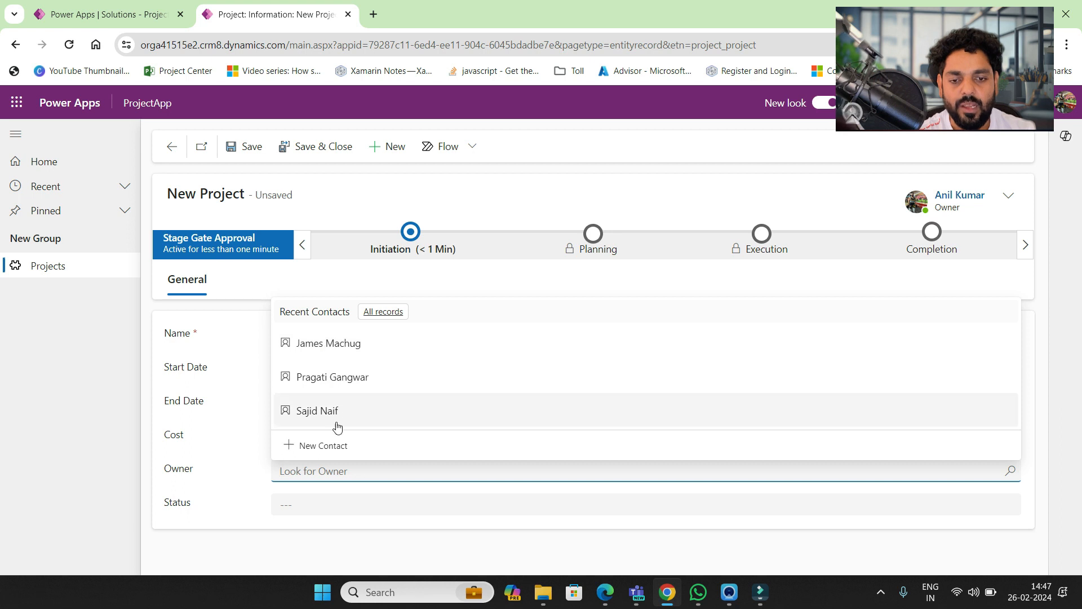
- Quick-create an owner contact with first name, last name and e-mail, and save it
{"action": "left_click", "coordinate": [325, 446]}
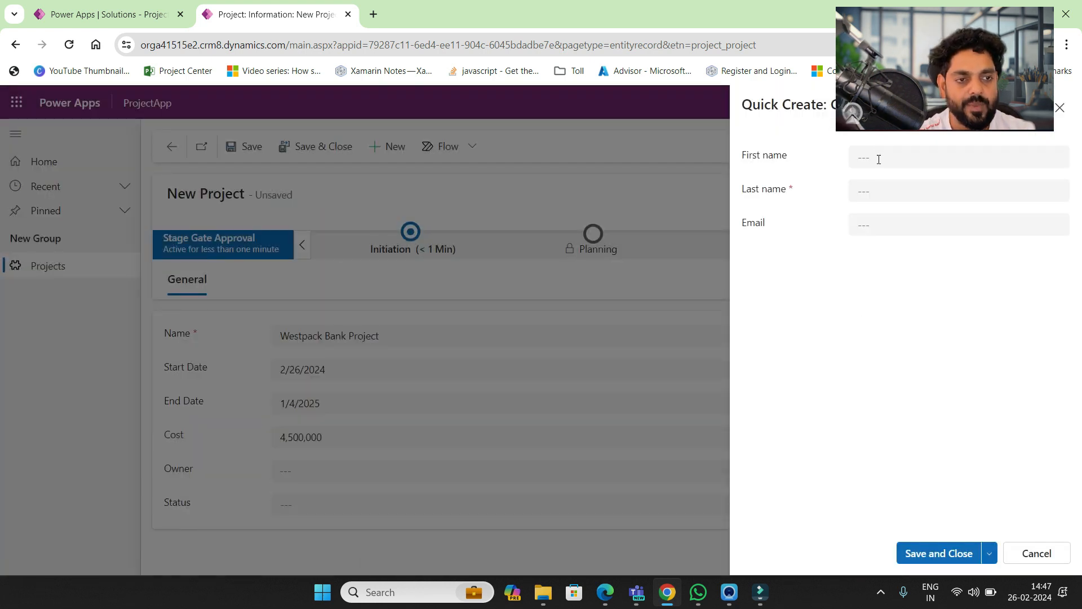
{"action": "left_click", "coordinate": [877, 159]}
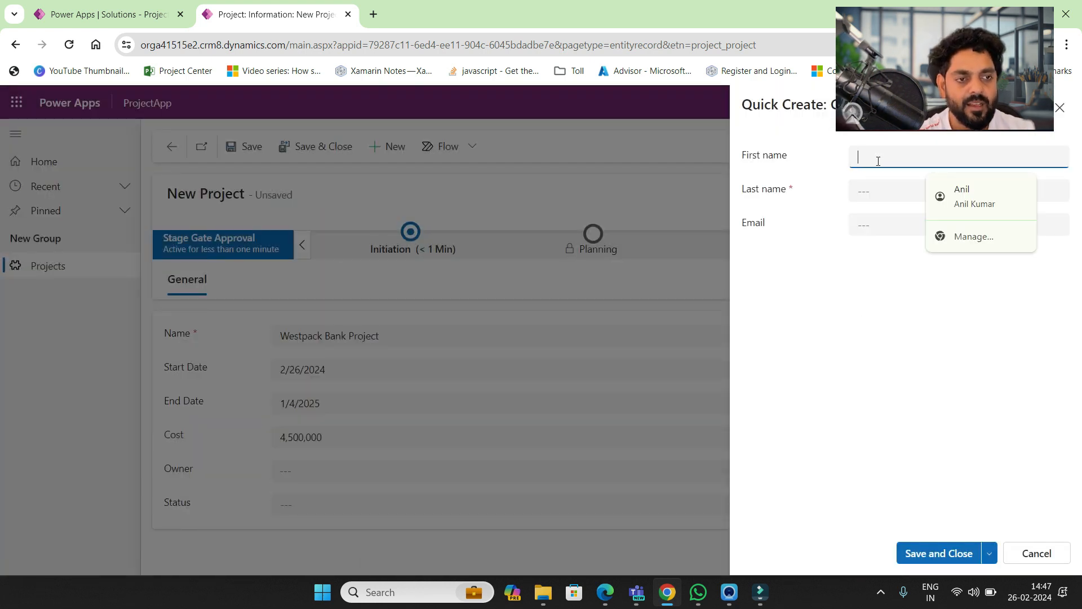
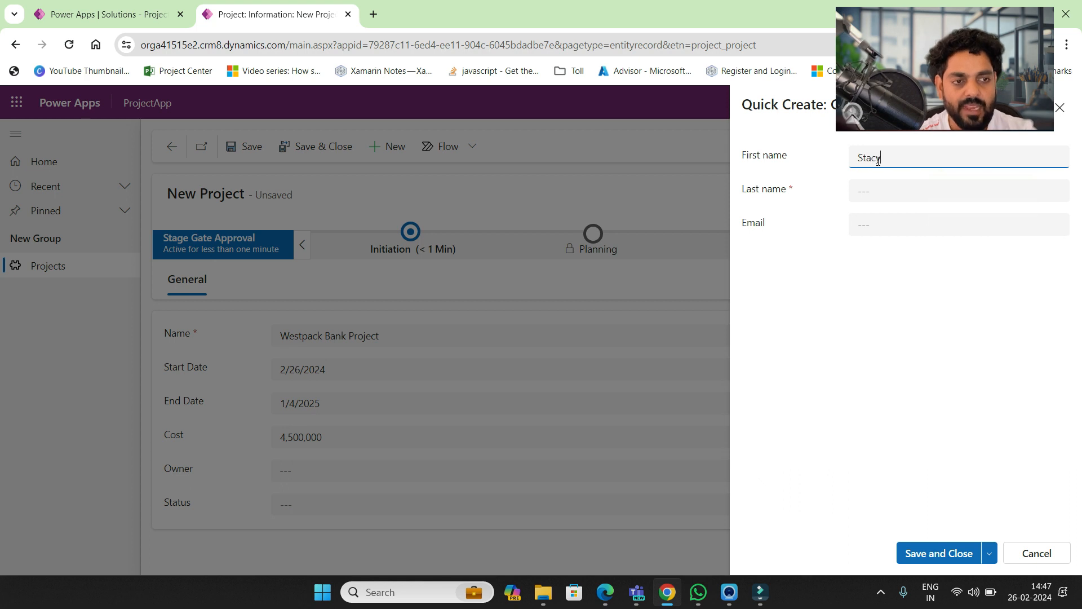
{"action": "left_click", "coordinate": [878, 195]}
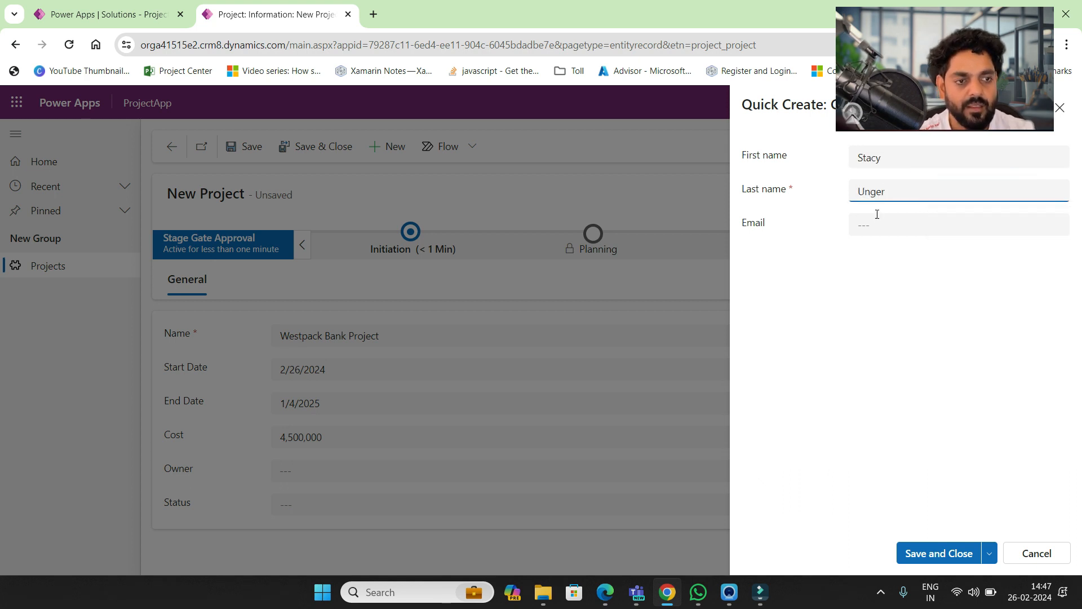
{"action": "left_click", "coordinate": [878, 224]}
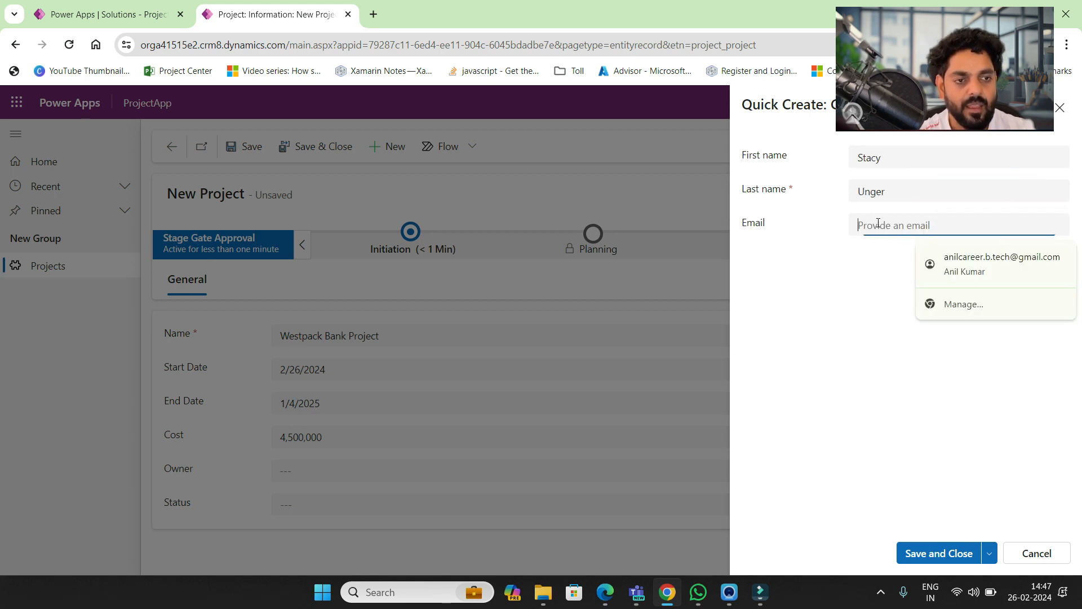
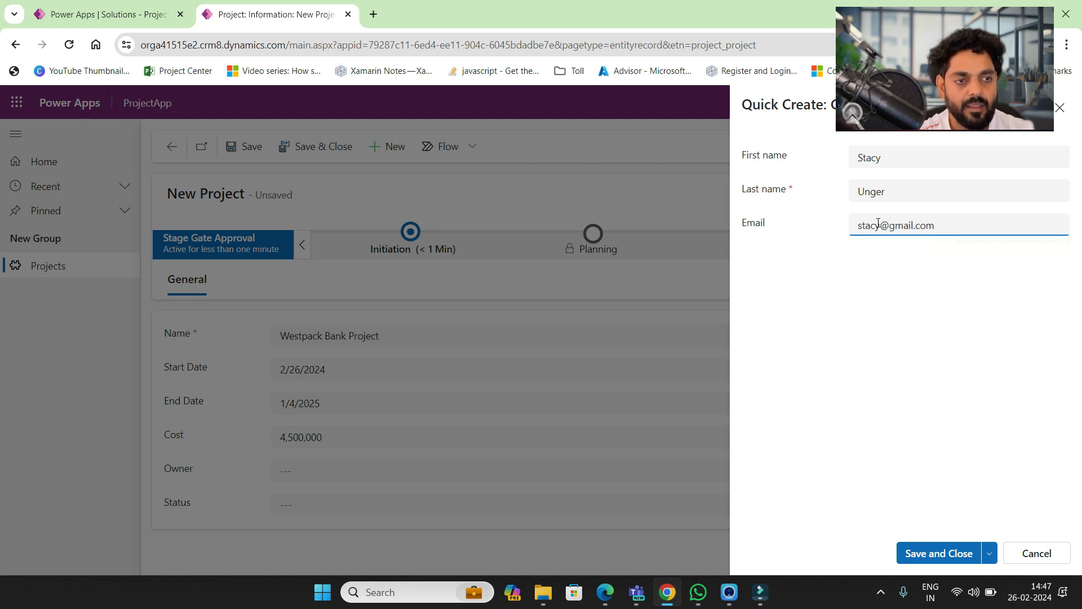
{"action": "left_click", "coordinate": [948, 553]}
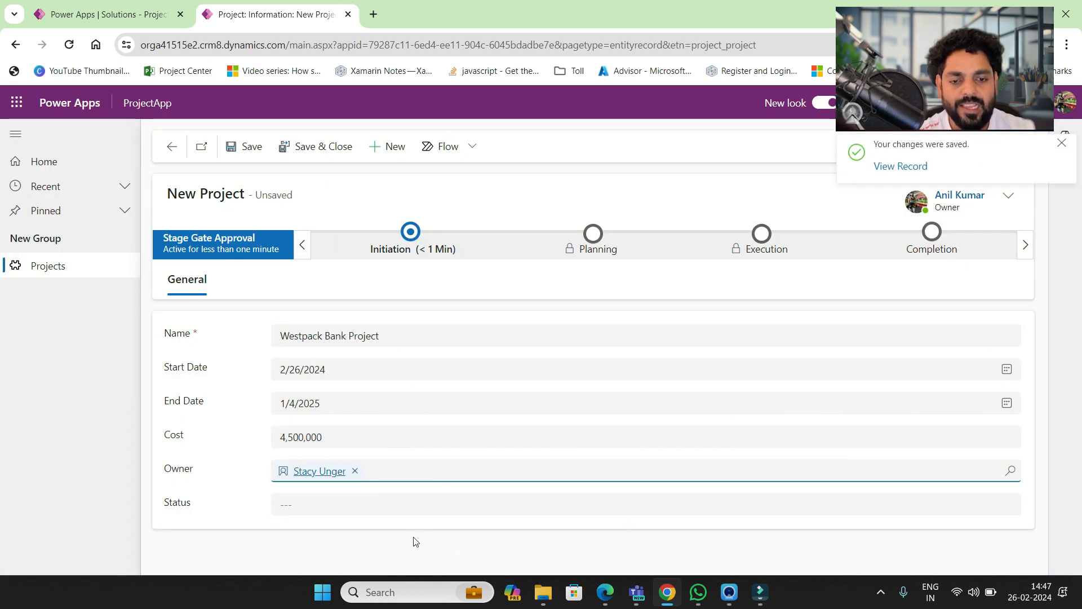
{"action": "left_click", "coordinate": [370, 505]}
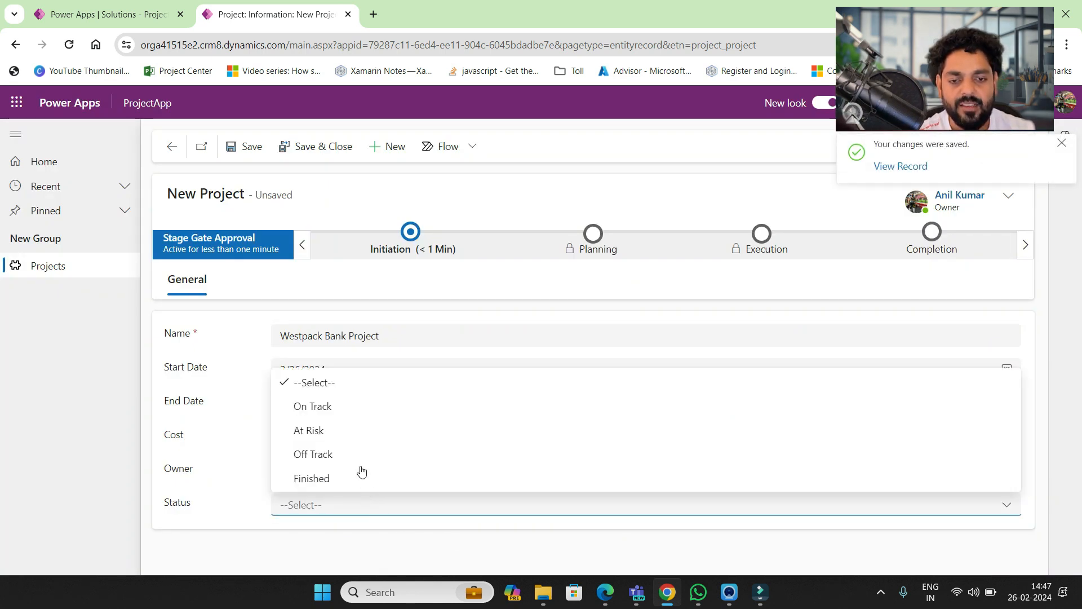
- Set the Westpack Bank Project status to On Track and save the record
{"action": "left_click", "coordinate": [349, 412]}
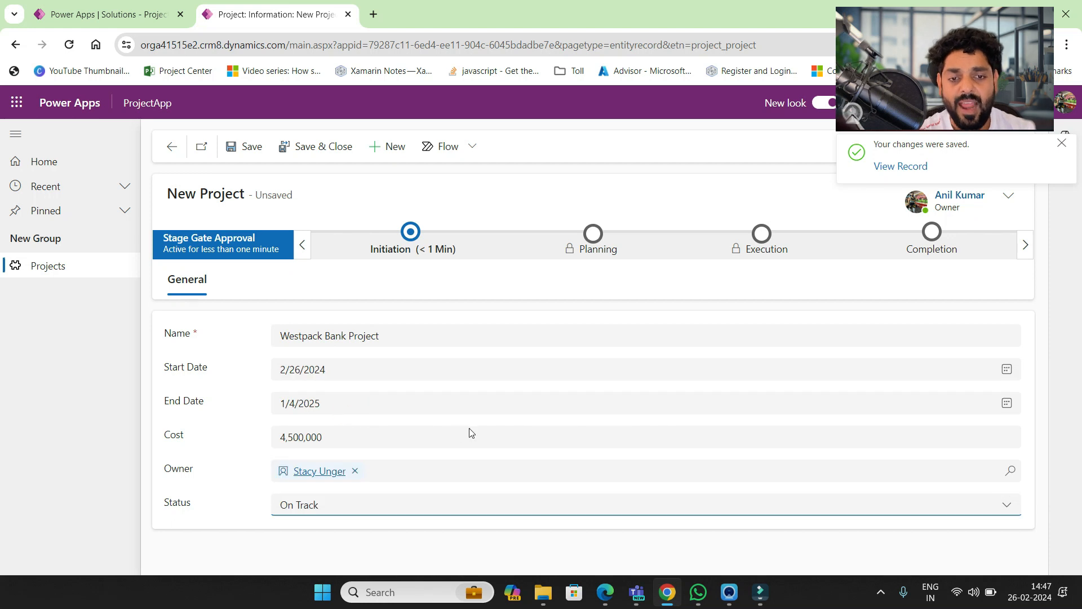
{"action": "left_click", "coordinate": [246, 148]}
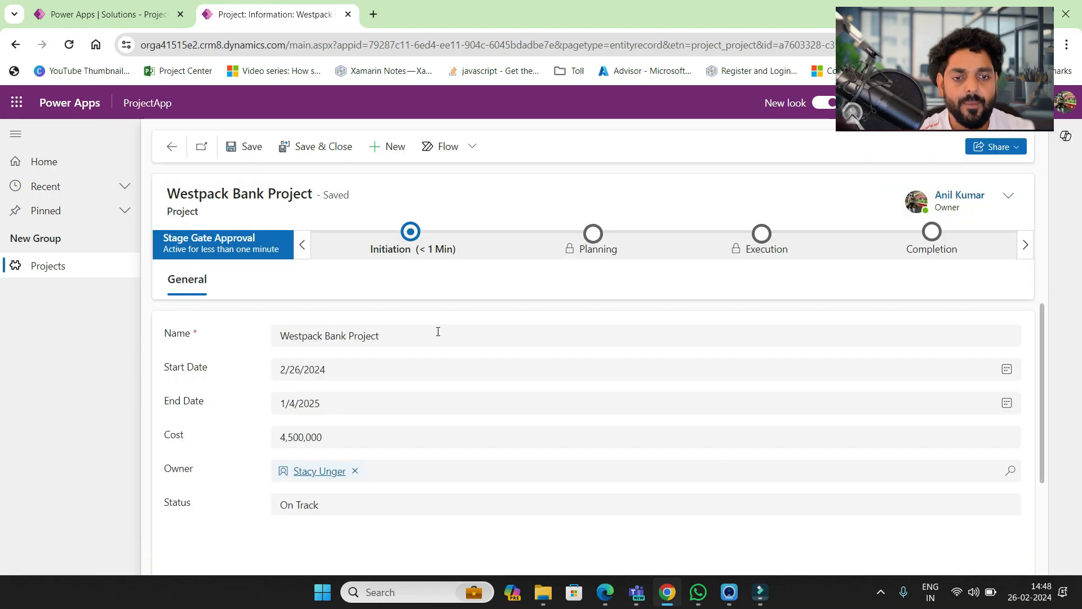
{"action": "scroll", "coordinate": [430, 391], "scroll_direction": "down", "scroll_amount": 3}
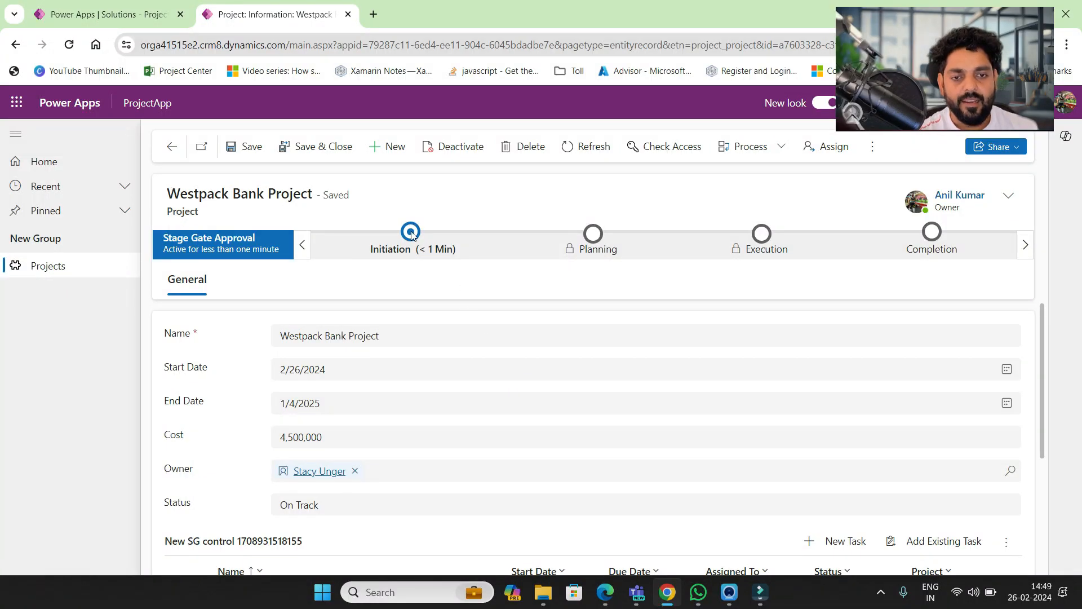
{"action": "left_click", "coordinate": [410, 233]}
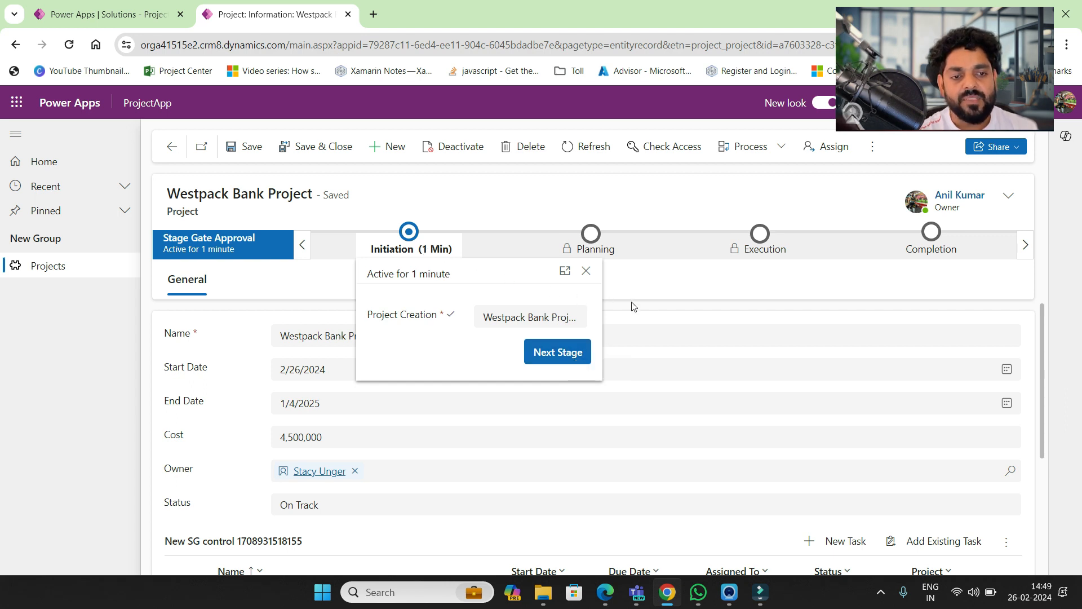
- Advance Stage Gate Approval from Initiation to Planning and create a new task from the lookup
{"action": "left_click", "coordinate": [657, 305]}
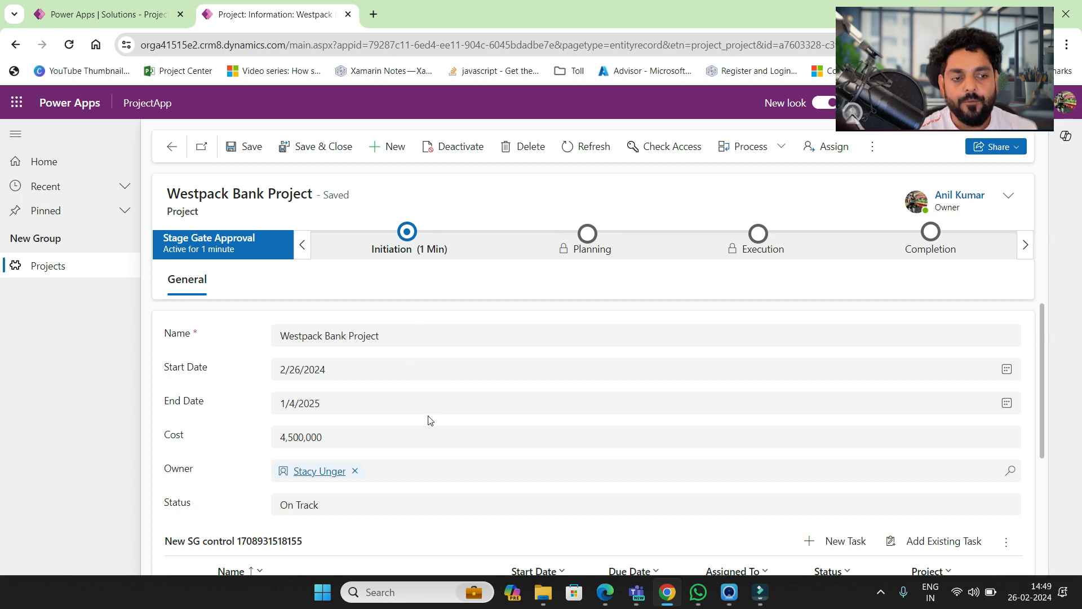
{"action": "scroll", "coordinate": [429, 418], "scroll_direction": "down", "scroll_amount": 3}
{"action": "scroll", "coordinate": [429, 418], "scroll_direction": "up", "scroll_amount": 3}
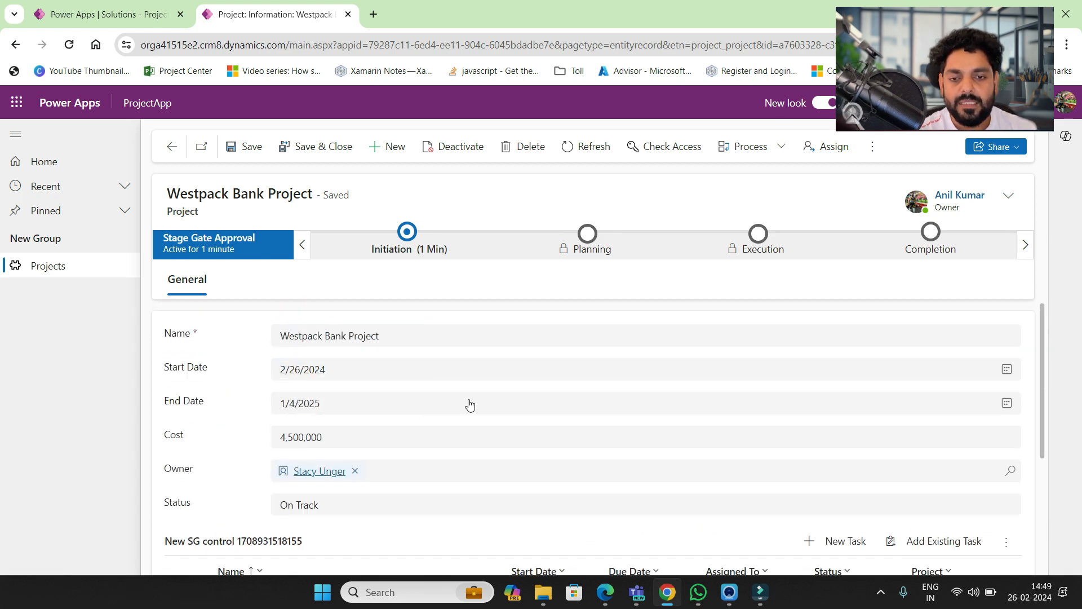
{"action": "left_click", "coordinate": [409, 234]}
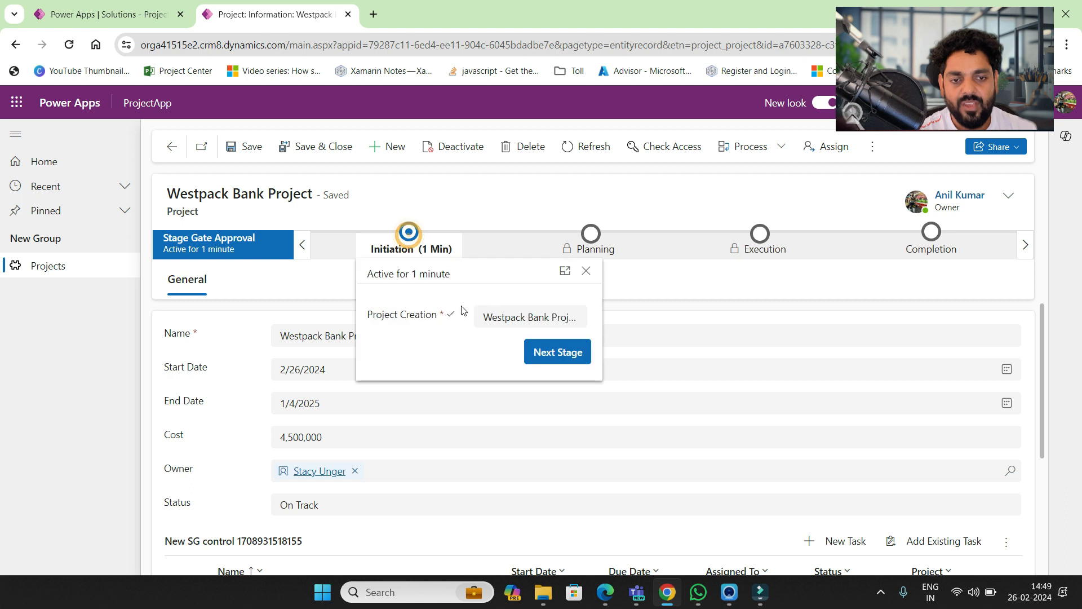
{"action": "left_click", "coordinate": [547, 353]}
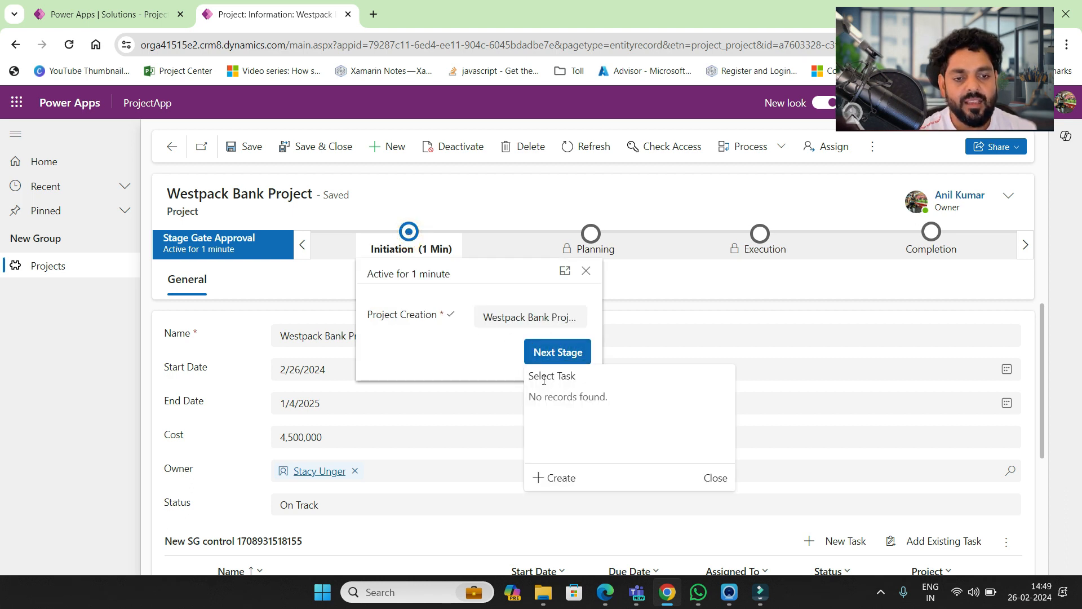
{"action": "left_click", "coordinate": [559, 479]}
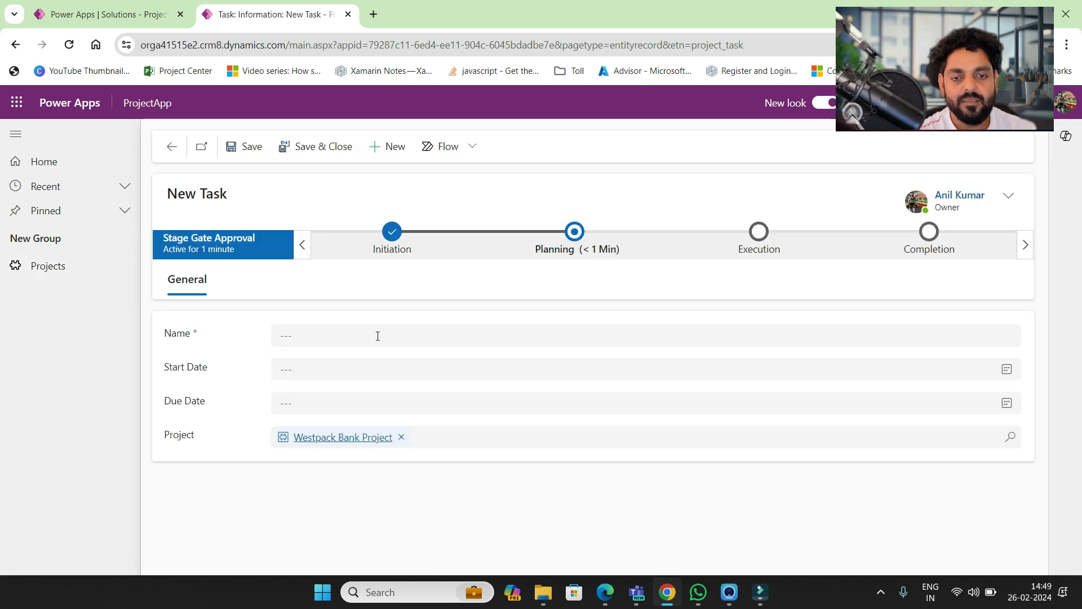
- Name the task Resource Planning, correcting the typo
{"action": "left_click", "coordinate": [377, 336]}
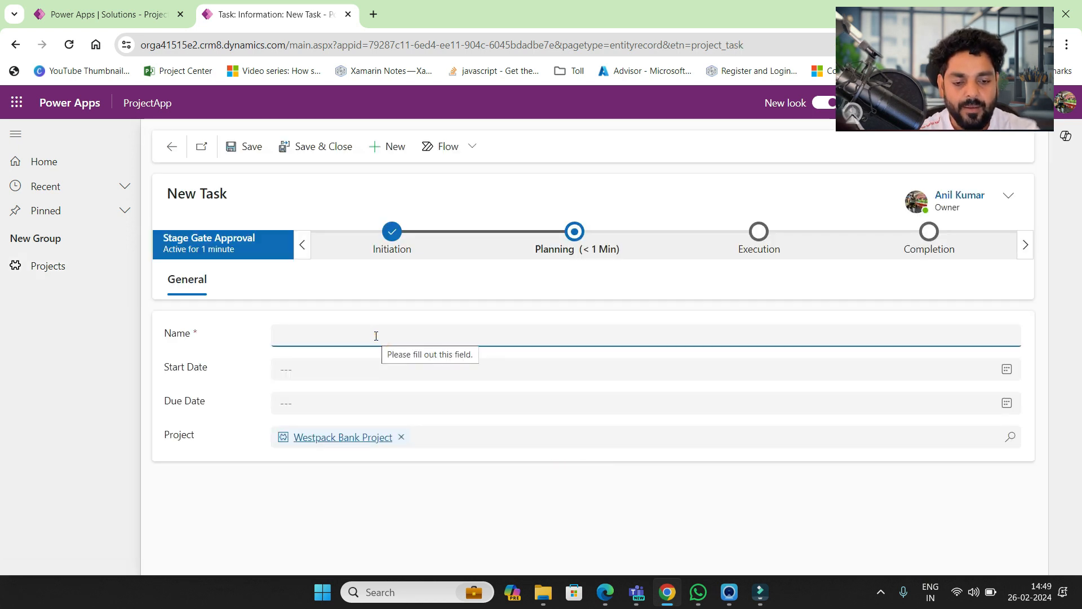
{"action": "type", "text": "Resourc eP"}
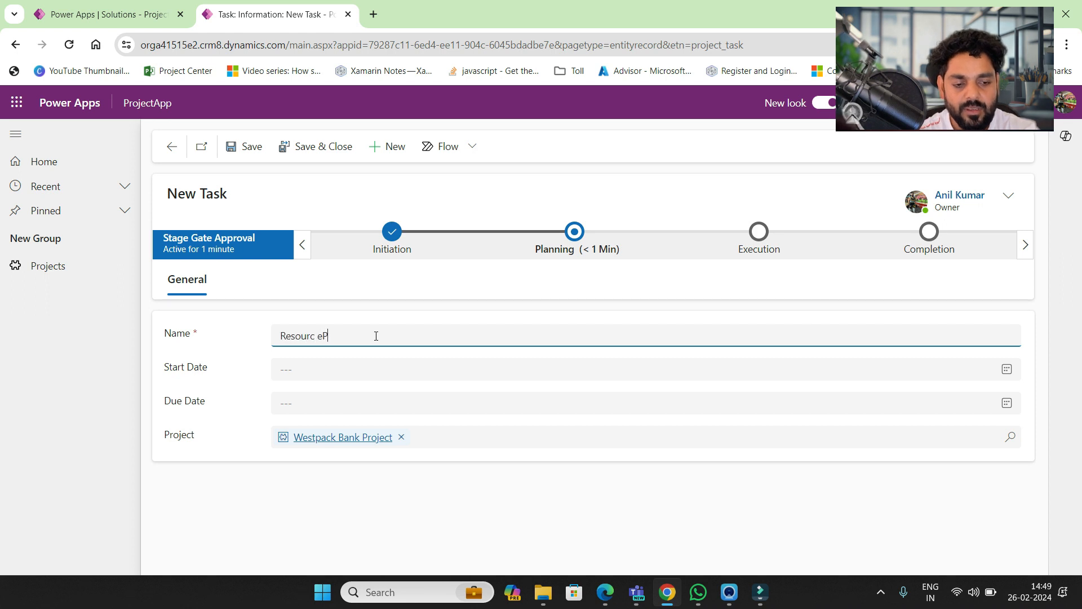
{"action": "key", "text": "BackSpace"}
{"action": "key", "text": "BackSpace"}
{"action": "type", "text": "Planning"}
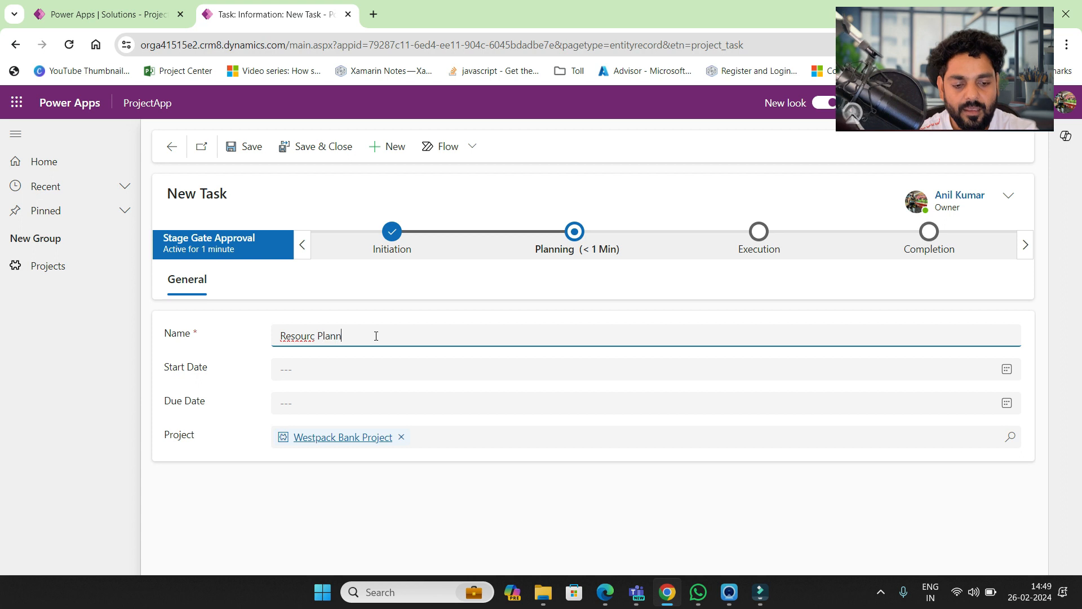
{"action": "left_click", "coordinate": [314, 336]}
{"action": "type", "text": "e"}
- Give the task dates 2/27/2024 to 3/1/2024 and save it
{"action": "left_click", "coordinate": [314, 372]}
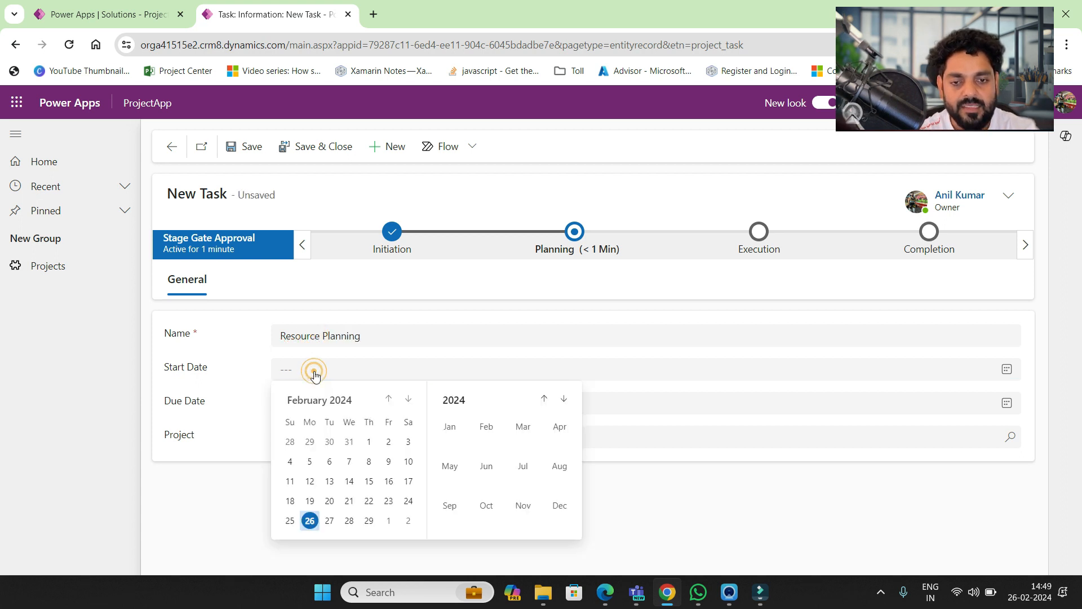
{"action": "left_click", "coordinate": [330, 520]}
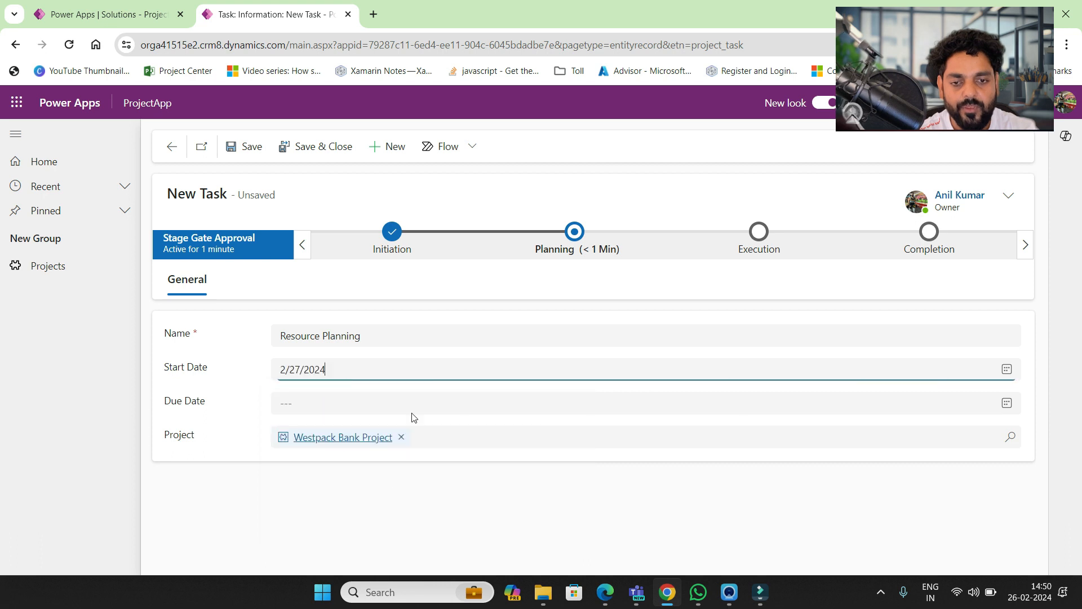
{"action": "left_click", "coordinate": [377, 403]}
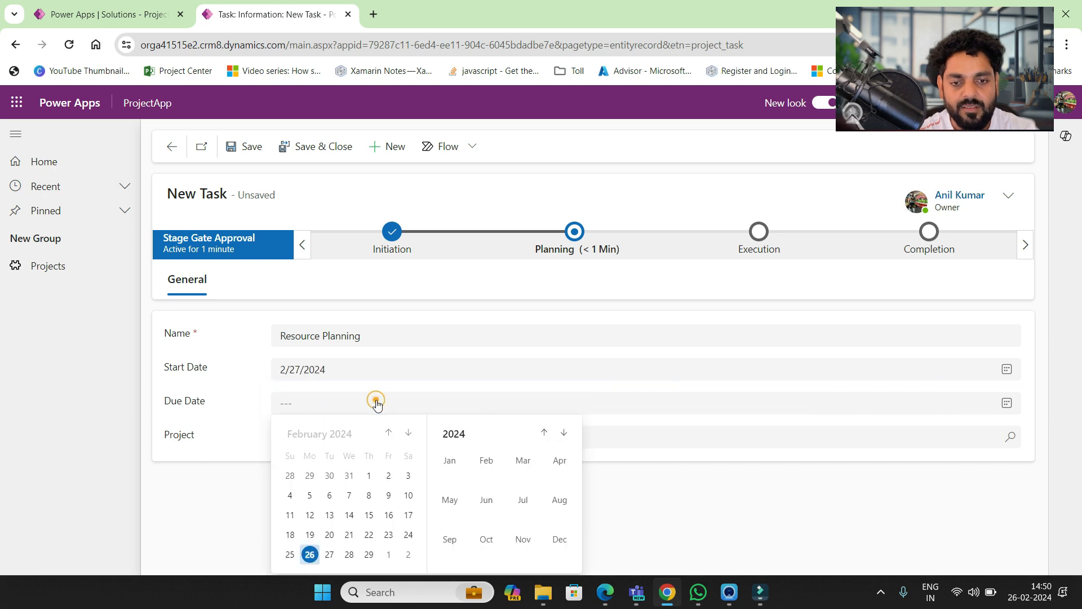
{"action": "left_click", "coordinate": [388, 555]}
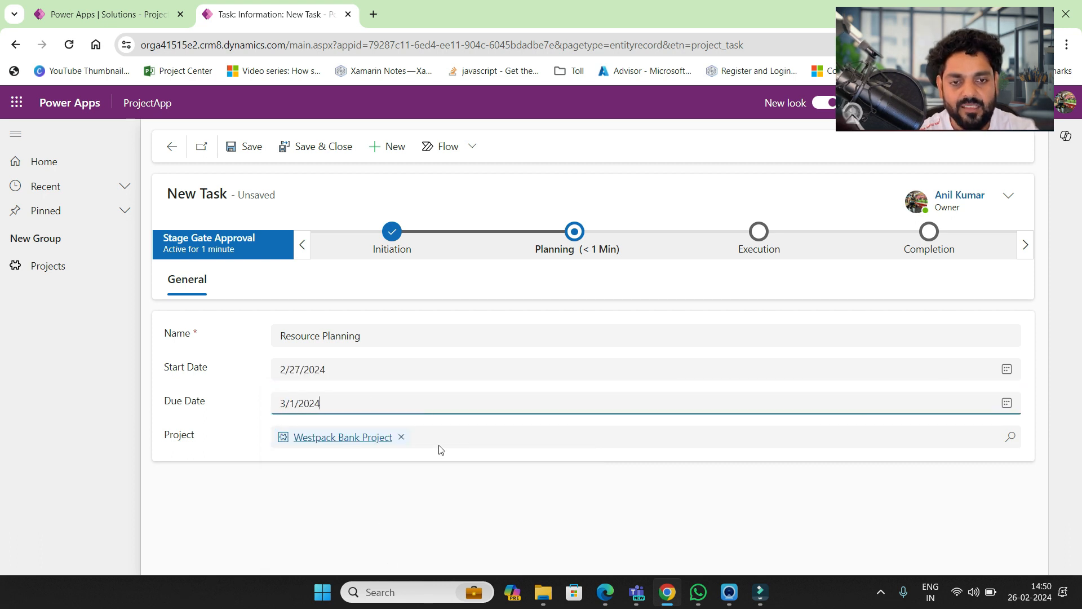
{"action": "left_click", "coordinate": [230, 146]}
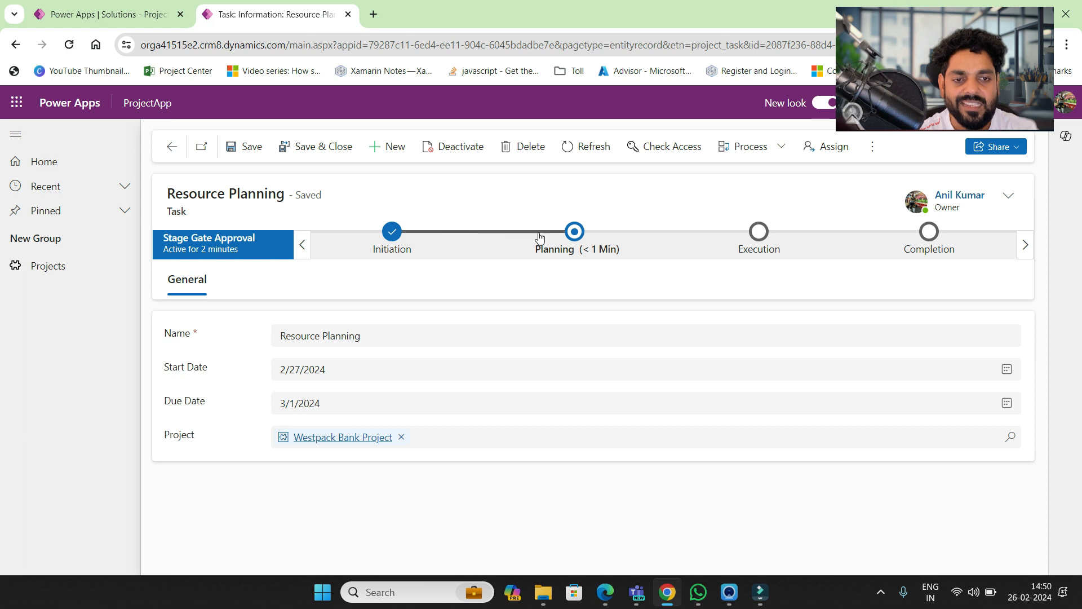
{"action": "left_click", "coordinate": [575, 233]}
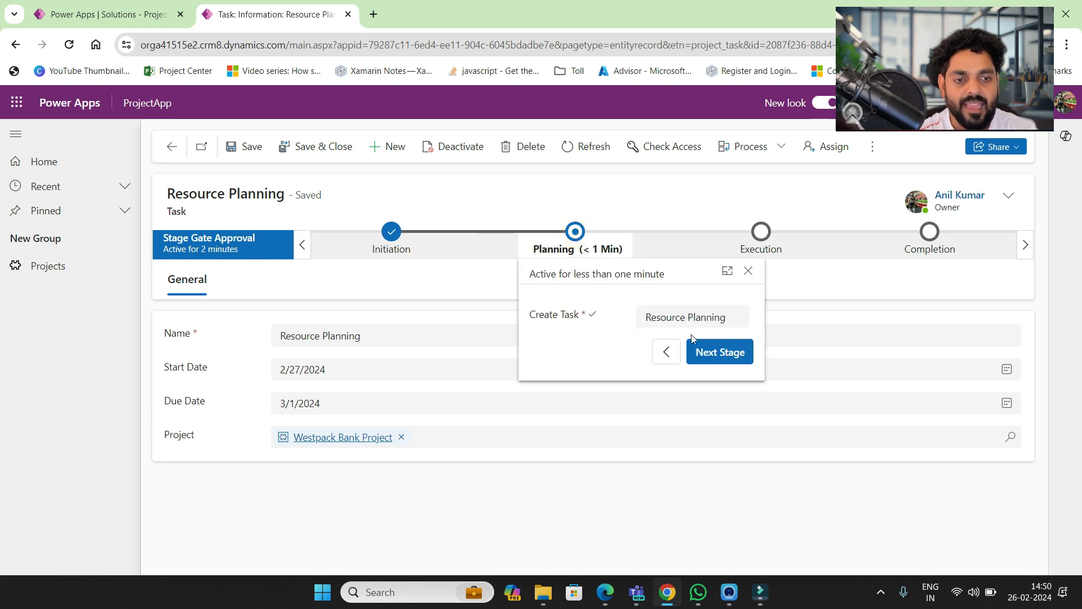
- Move Planning on to Execution and assign the task to a recent contact
{"action": "left_click", "coordinate": [648, 318]}
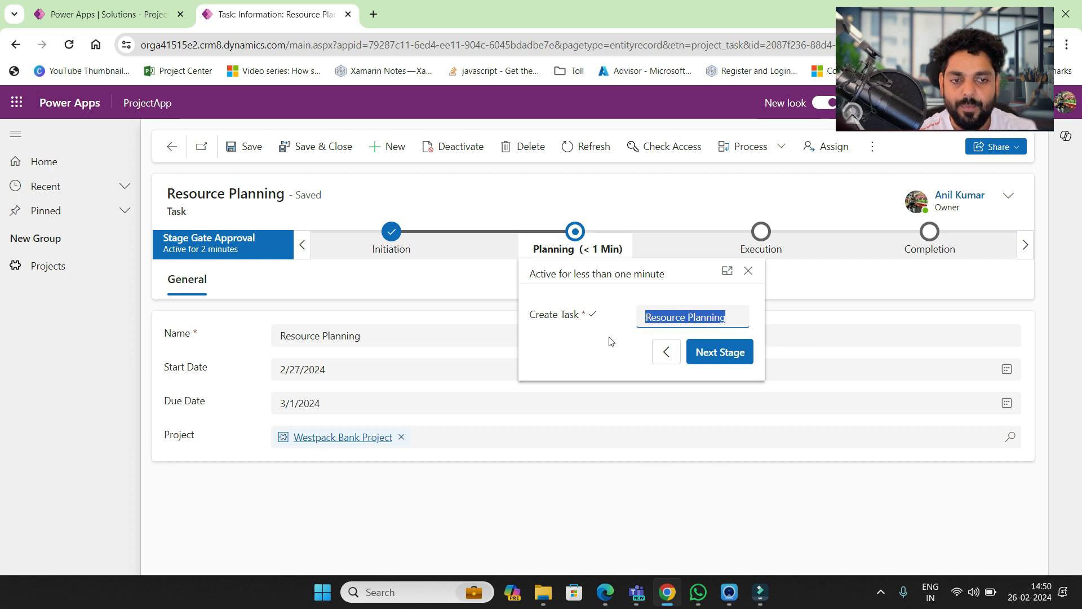
{"action": "left_click", "coordinate": [719, 353]}
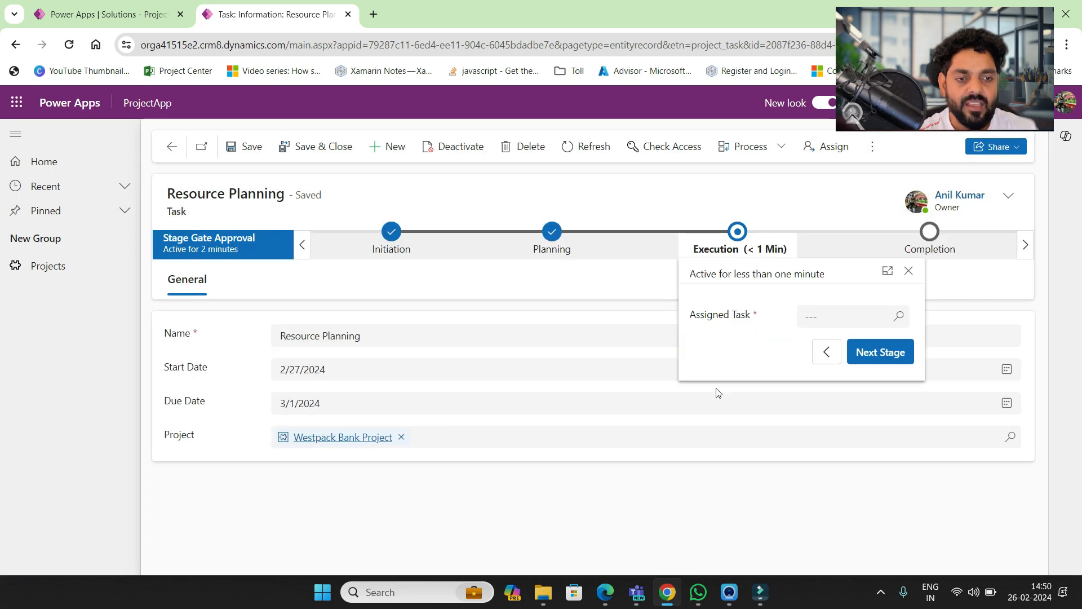
{"action": "left_click", "coordinate": [817, 316]}
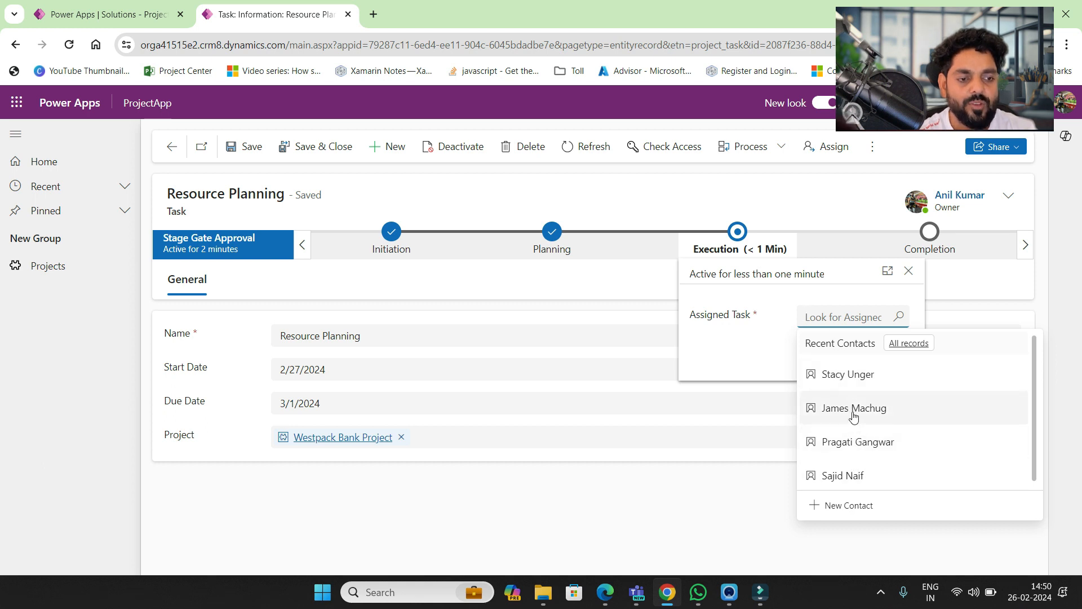
{"action": "left_click", "coordinate": [853, 408]}
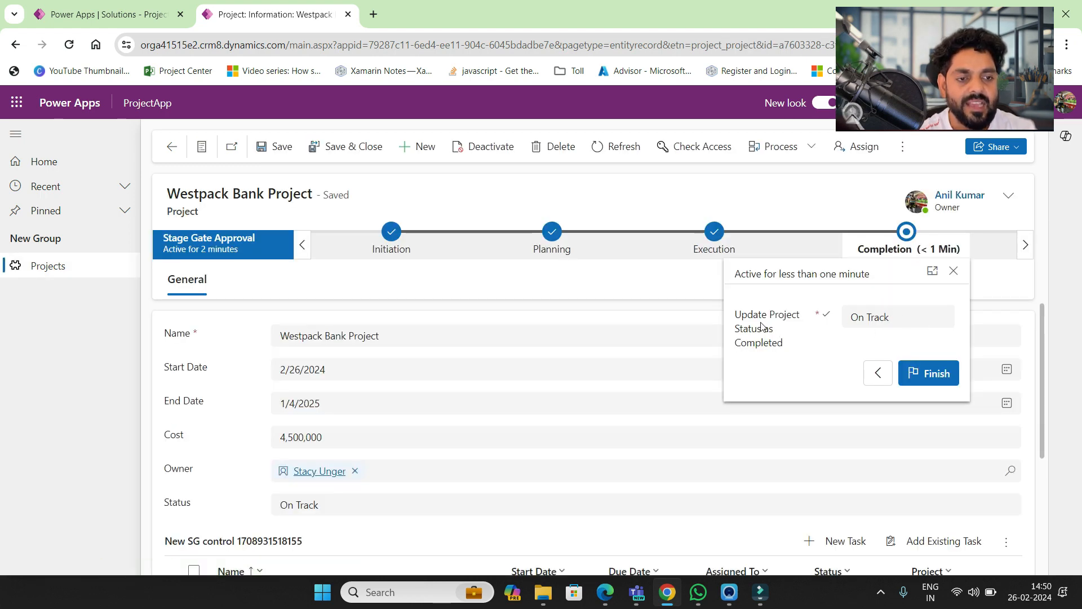
- Set the project status to Finished and finish the Stage Gate Approval process
{"action": "left_click", "coordinate": [899, 319]}
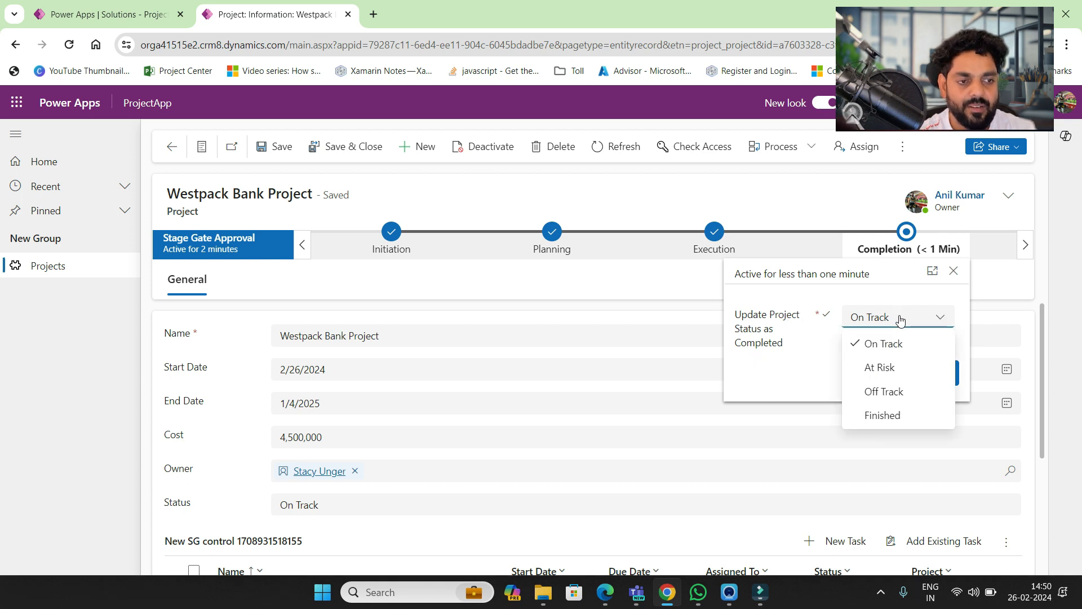
{"action": "left_click", "coordinate": [883, 415]}
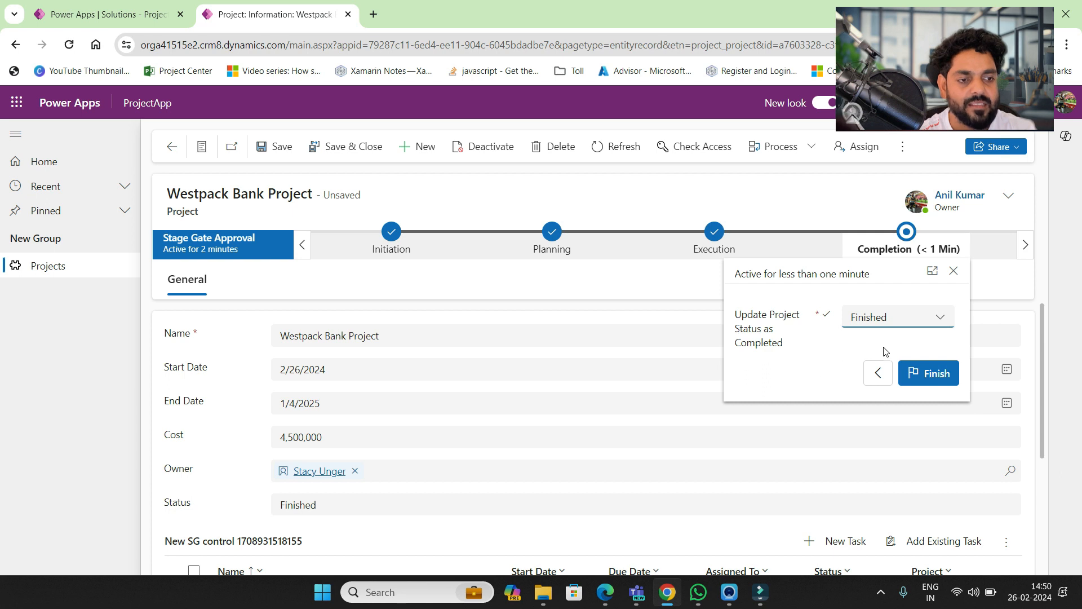
{"action": "left_click", "coordinate": [928, 376]}
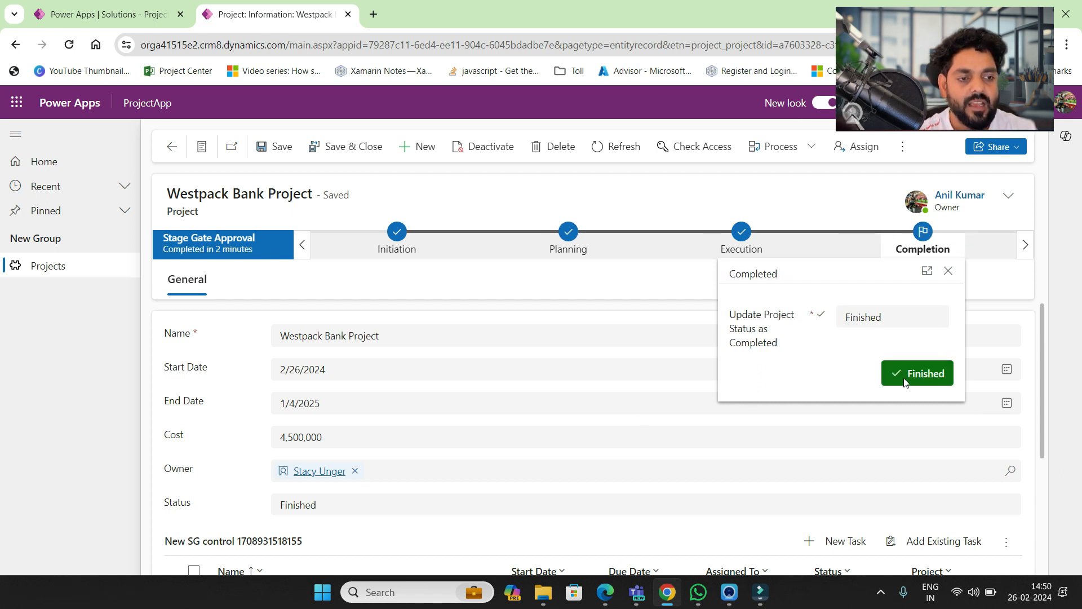
{"action": "scroll", "coordinate": [496, 450], "scroll_direction": "down", "scroll_amount": 3}
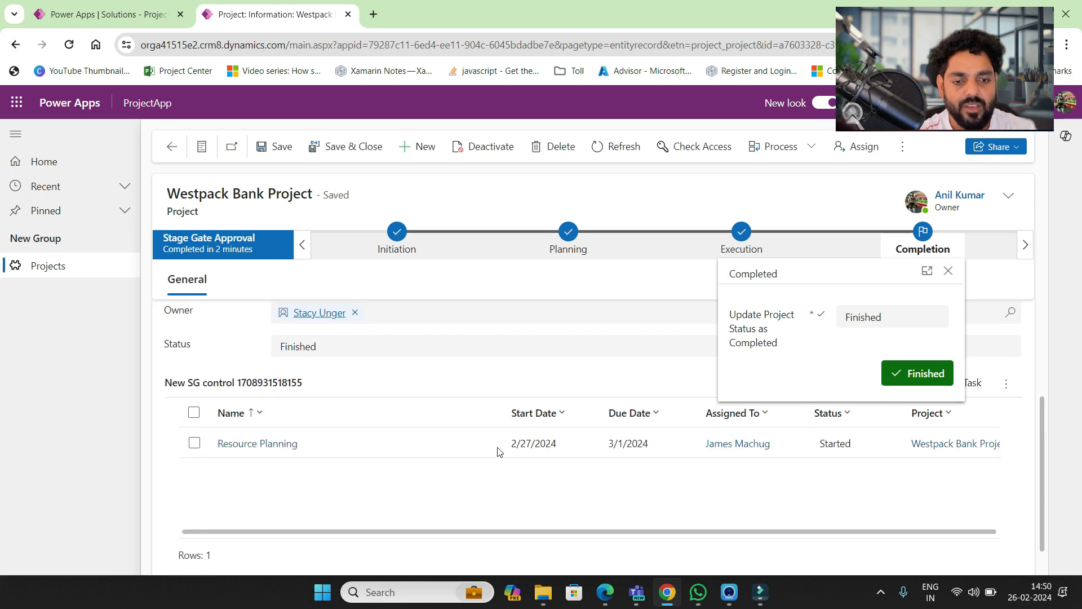
{"action": "scroll", "coordinate": [496, 449], "scroll_direction": "up", "scroll_amount": 3}
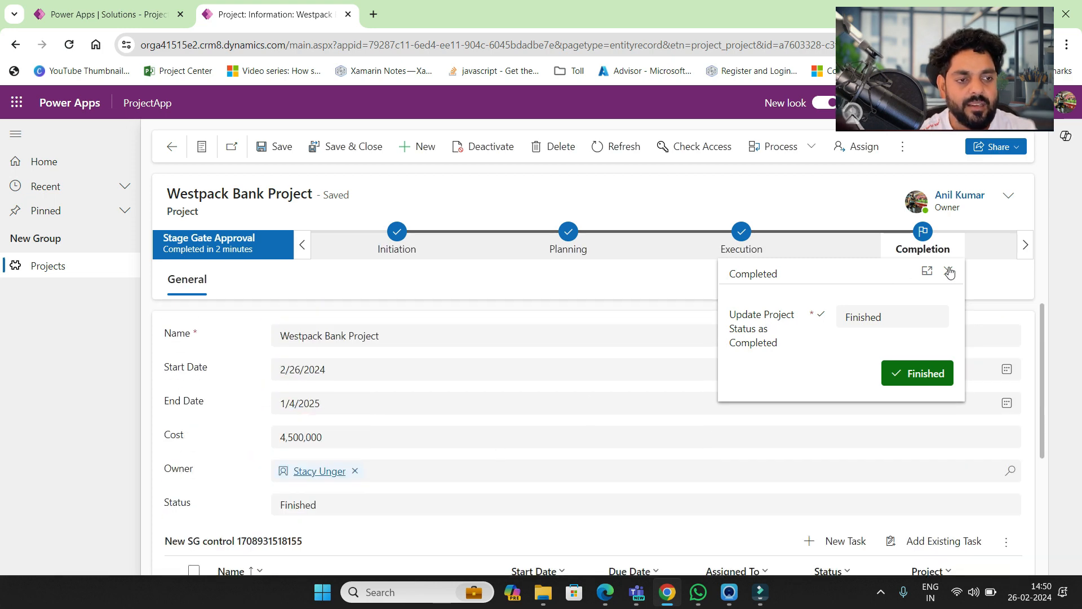
- Close the Completion stage details and scroll through the project form and its task grid
{"action": "left_click", "coordinate": [949, 273]}
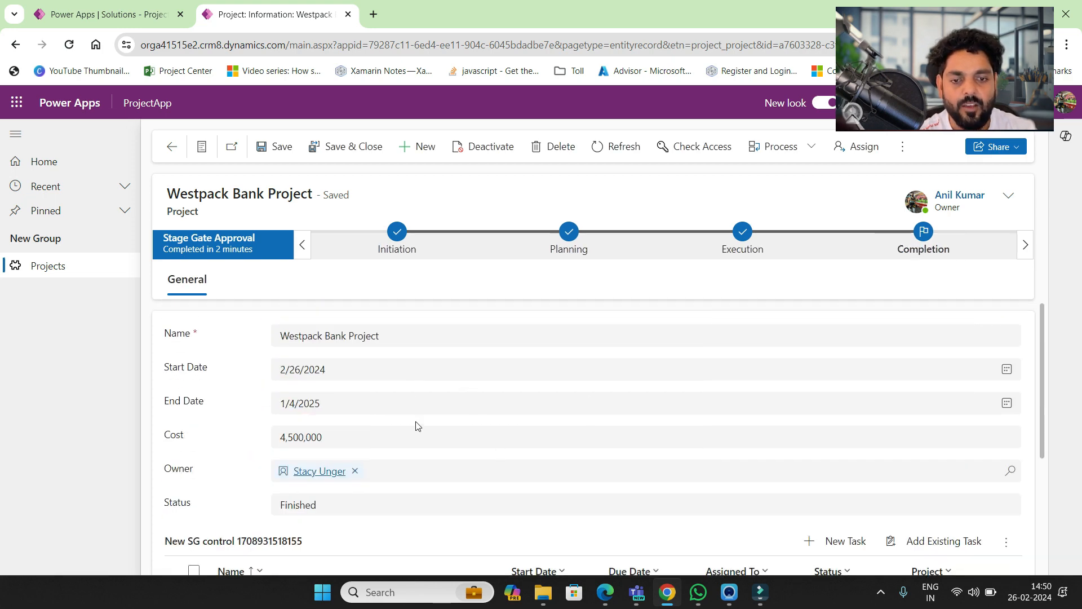
{"action": "scroll", "coordinate": [417, 425], "scroll_direction": "down", "scroll_amount": 2}
{"action": "scroll", "coordinate": [417, 425], "scroll_direction": "up", "scroll_amount": 2}
{"action": "scroll", "coordinate": [436, 432], "scroll_direction": "down", "scroll_amount": 4}
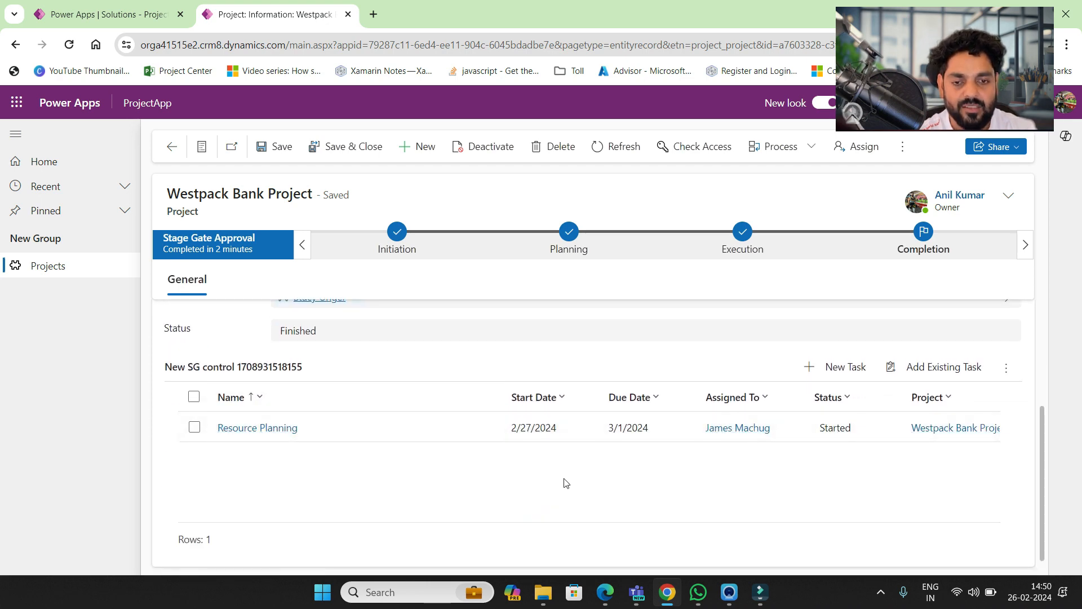
{"action": "scroll", "coordinate": [472, 483], "scroll_direction": "up", "scroll_amount": 4}
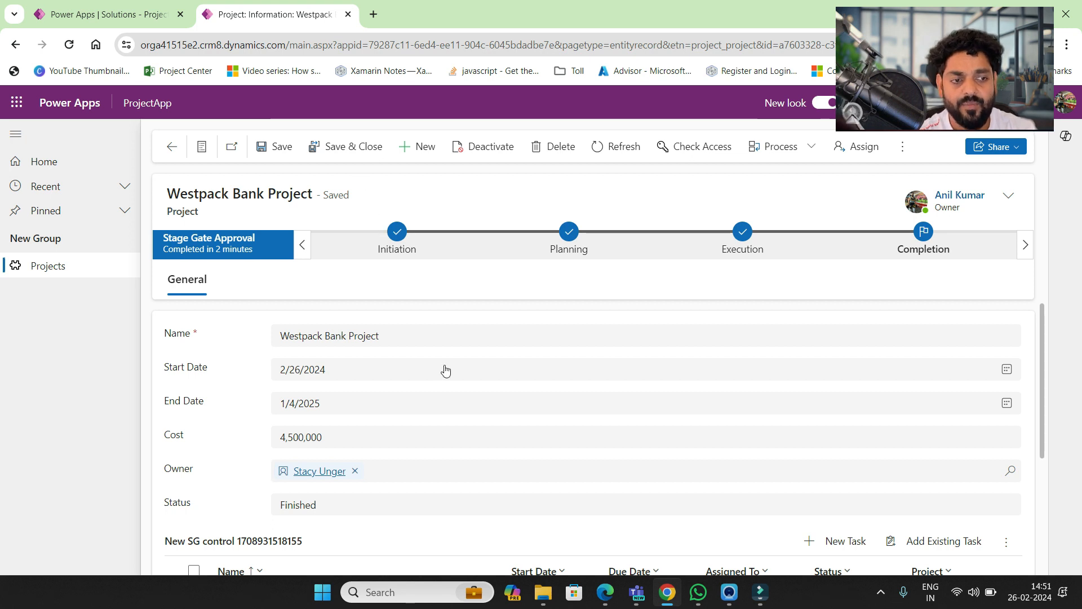
{"action": "scroll", "coordinate": [445, 369], "scroll_direction": "down", "scroll_amount": 3}
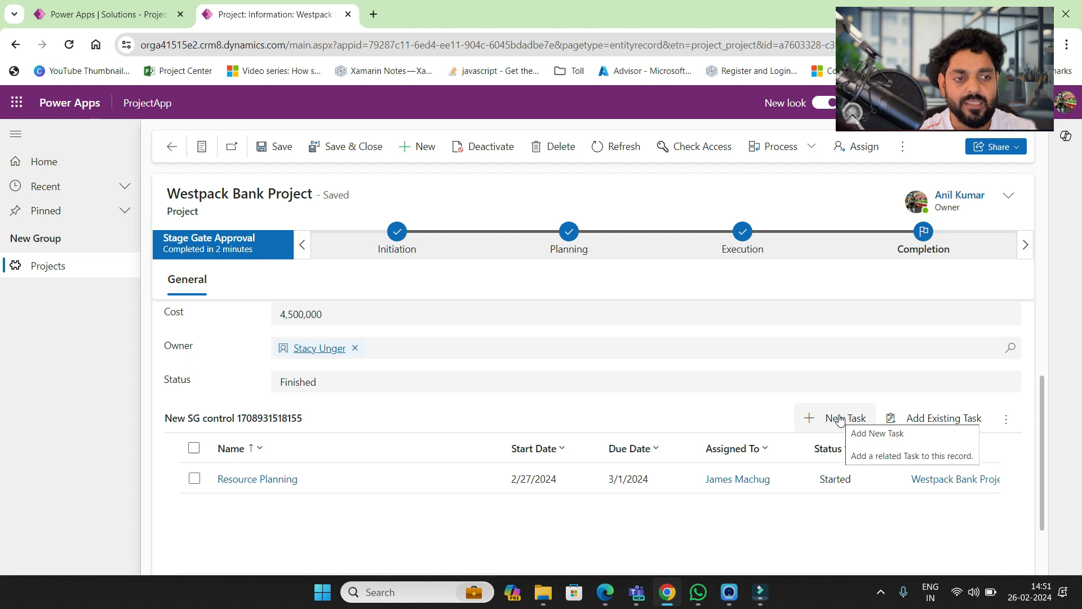
{"action": "scroll", "coordinate": [460, 312], "scroll_direction": "up", "scroll_amount": 3}
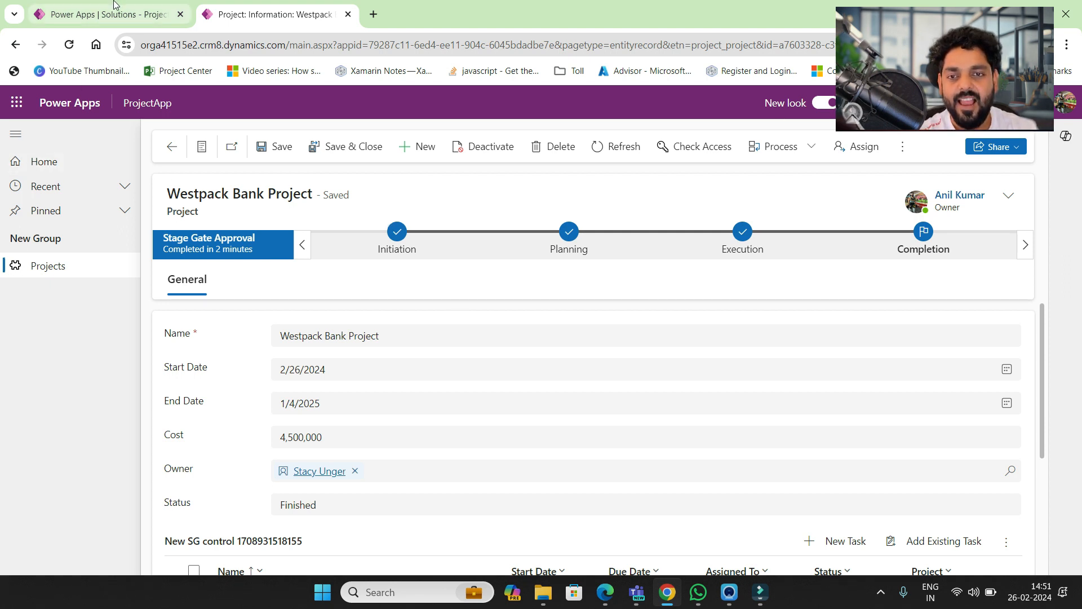
- Return to the Power Apps list of all solutions, dismissing the process-editing notice
{"action": "left_click", "coordinate": [107, 14]}
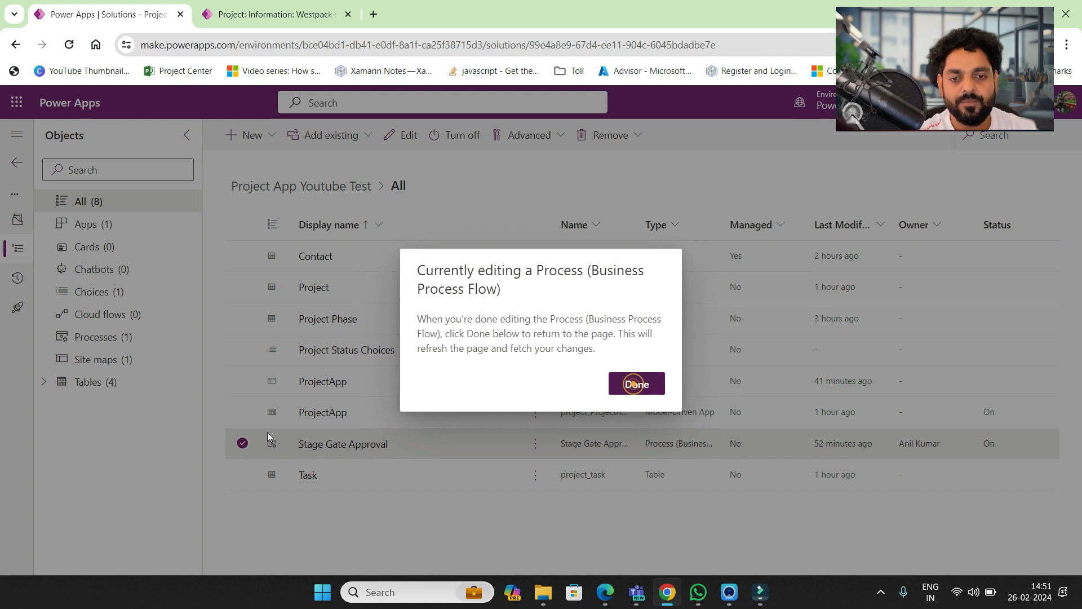
{"action": "left_click", "coordinate": [631, 386]}
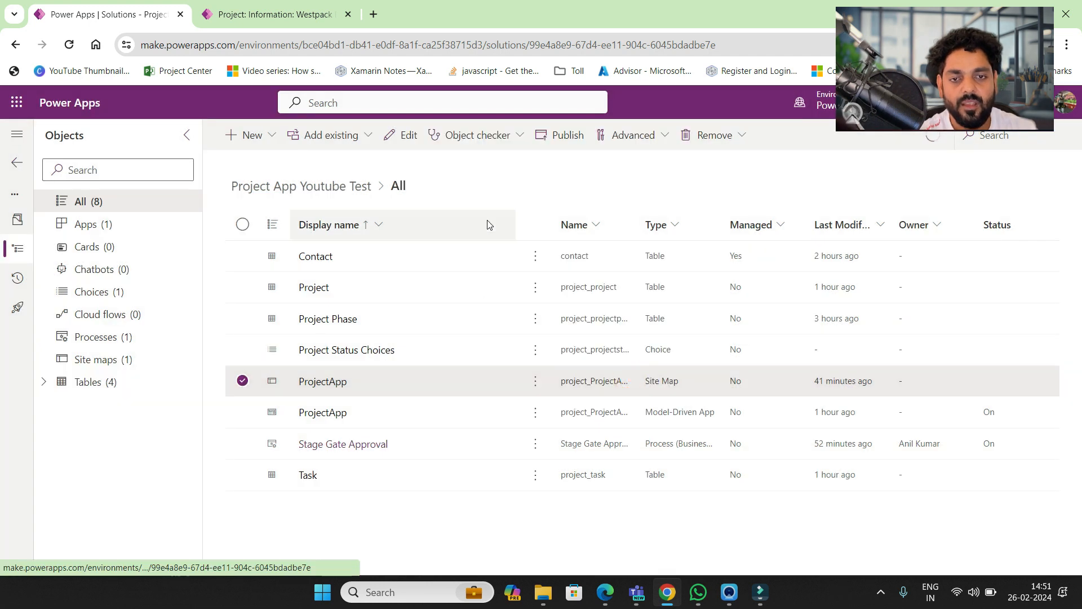
{"action": "left_click", "coordinate": [17, 162]}
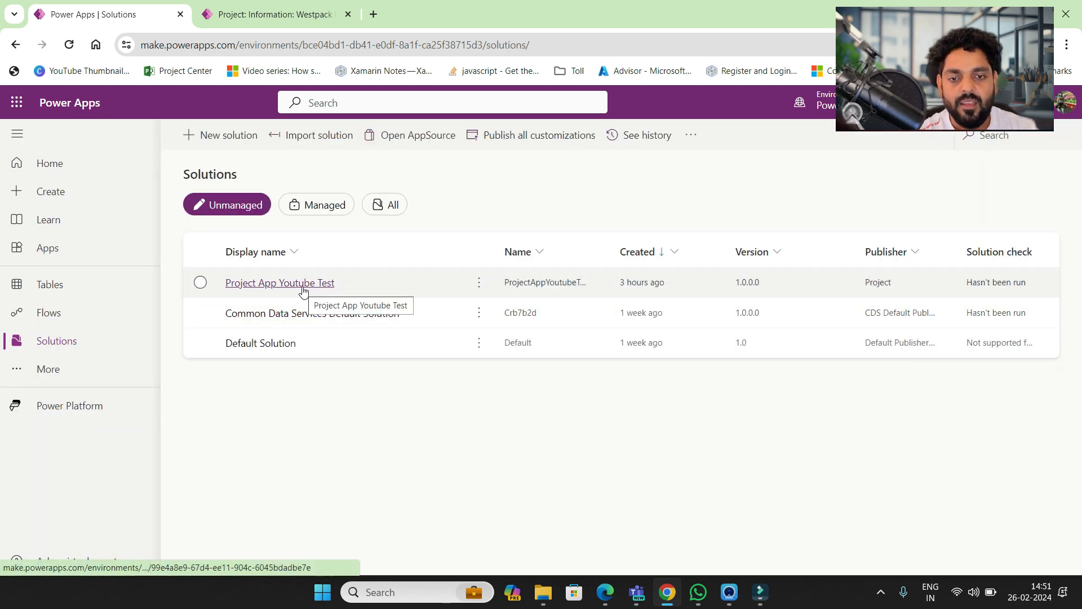
- Start a new solution named ProjectApp for Demo and view the available publishers
{"action": "left_click", "coordinate": [242, 136]}
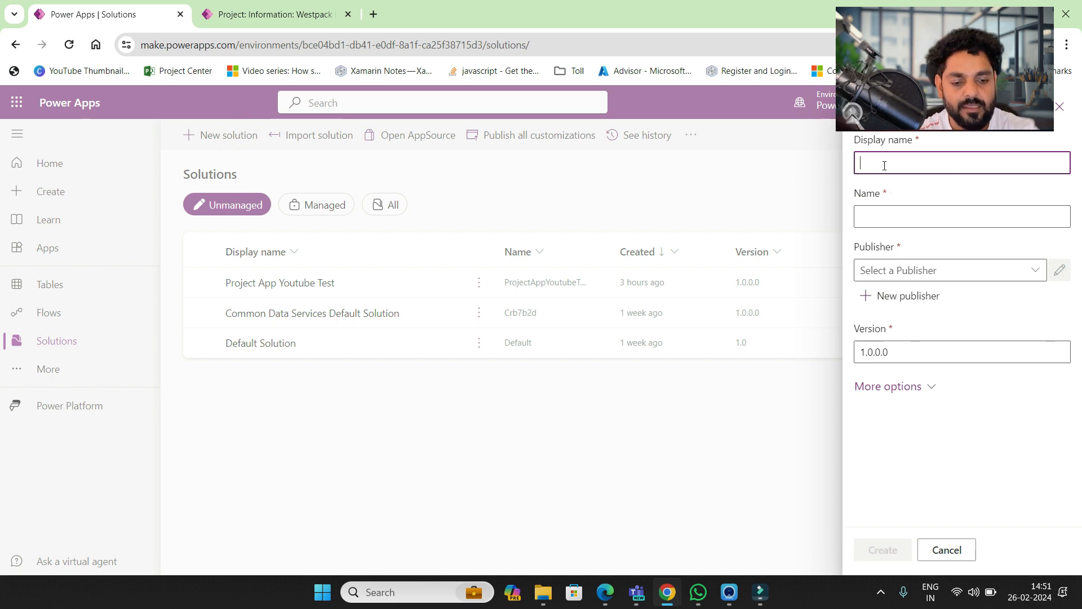
{"action": "type", "text": "Projec"}
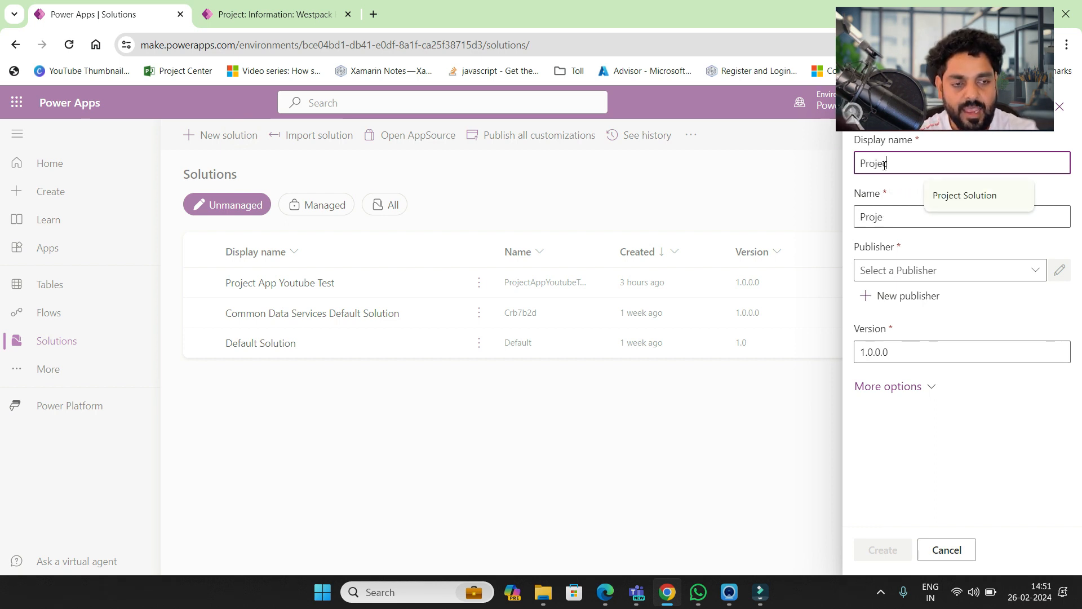
{"action": "type", "text": "t"}
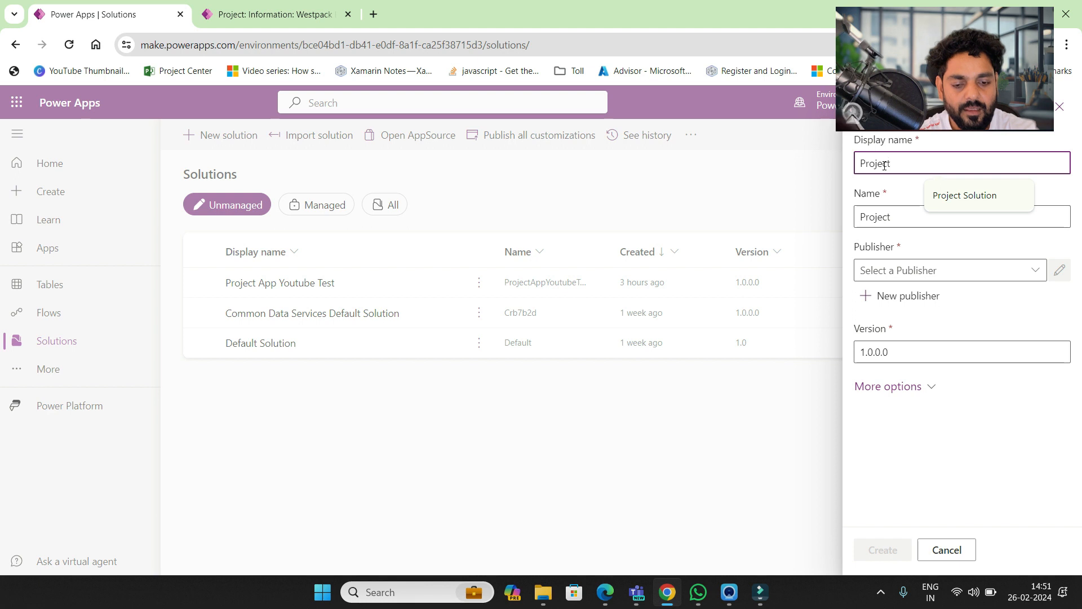
{"action": "type", "text": "App for"}
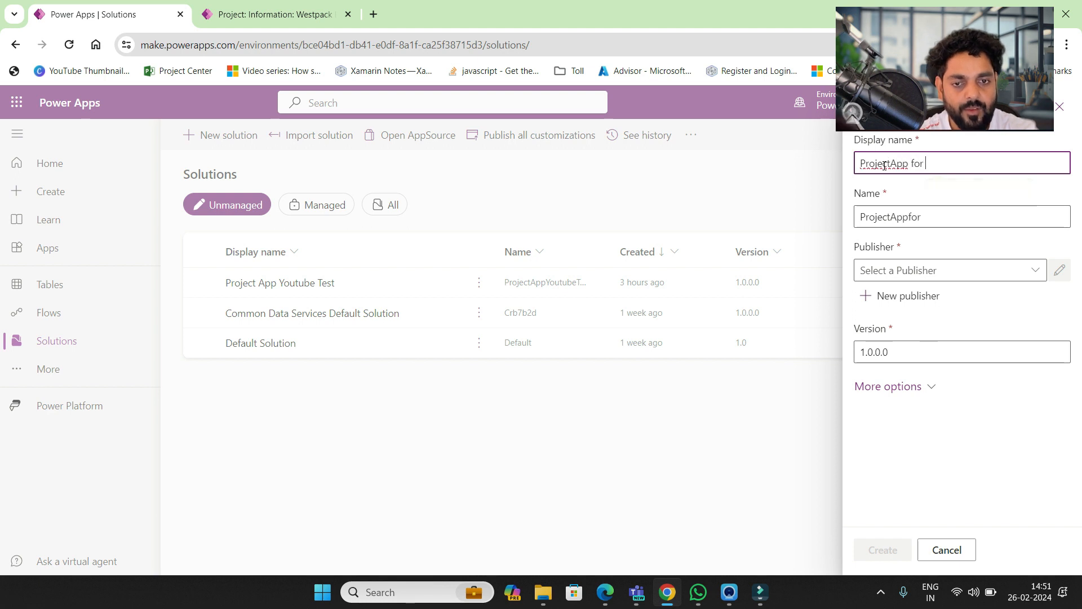
{"action": "type", "text": " Demo"}
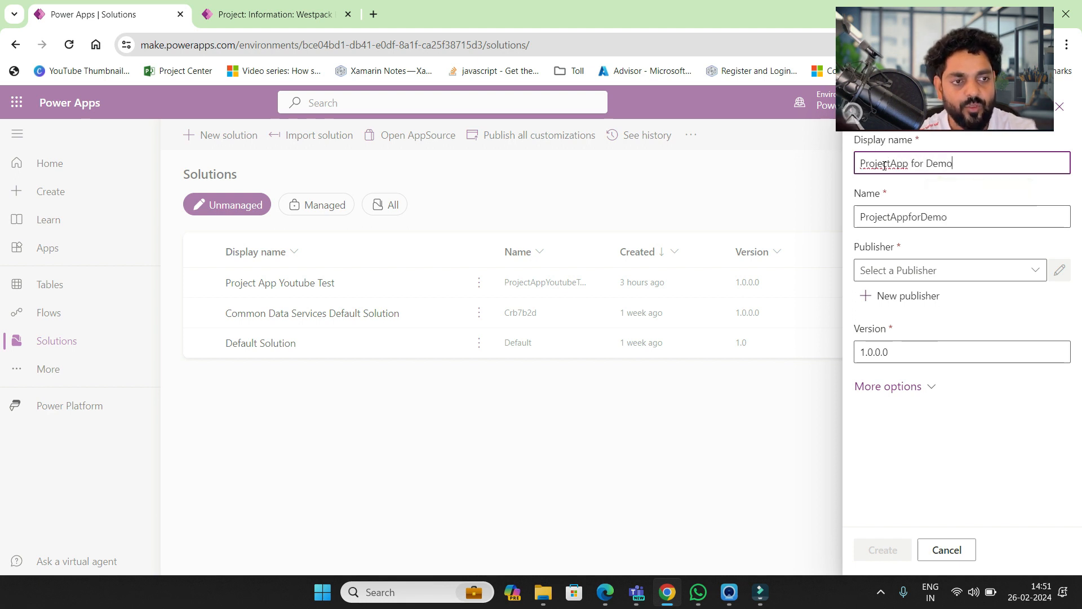
{"action": "left_click", "coordinate": [1036, 273]}
{"action": "left_click", "coordinate": [1036, 272]}
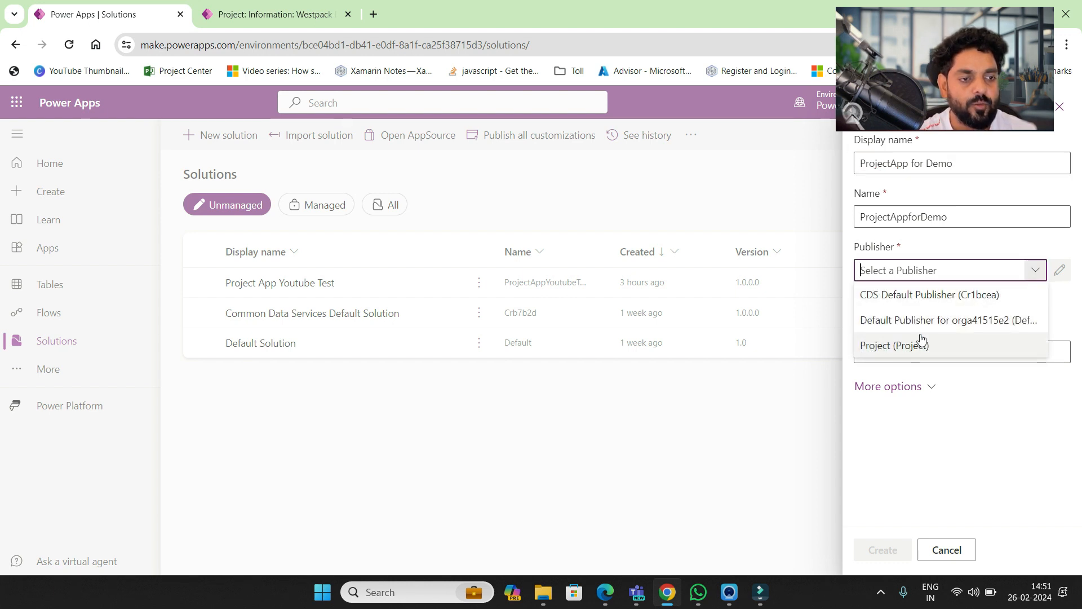
{"action": "left_click", "coordinate": [1064, 298]}
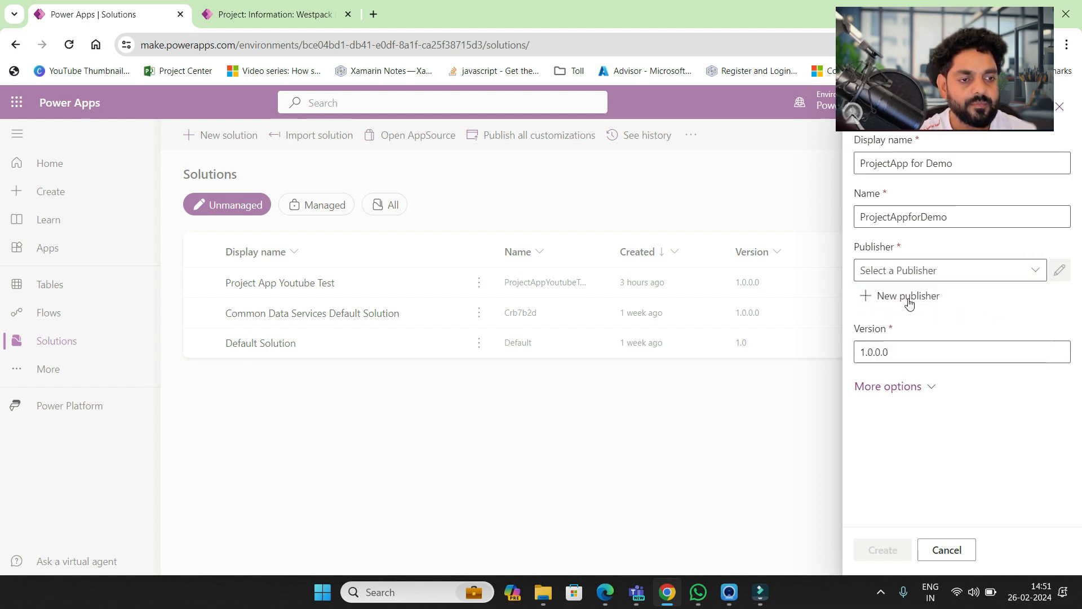
- Create and save publisher ProjectDemo (display name and name) with prefix projectd
{"action": "left_click", "coordinate": [909, 304]}
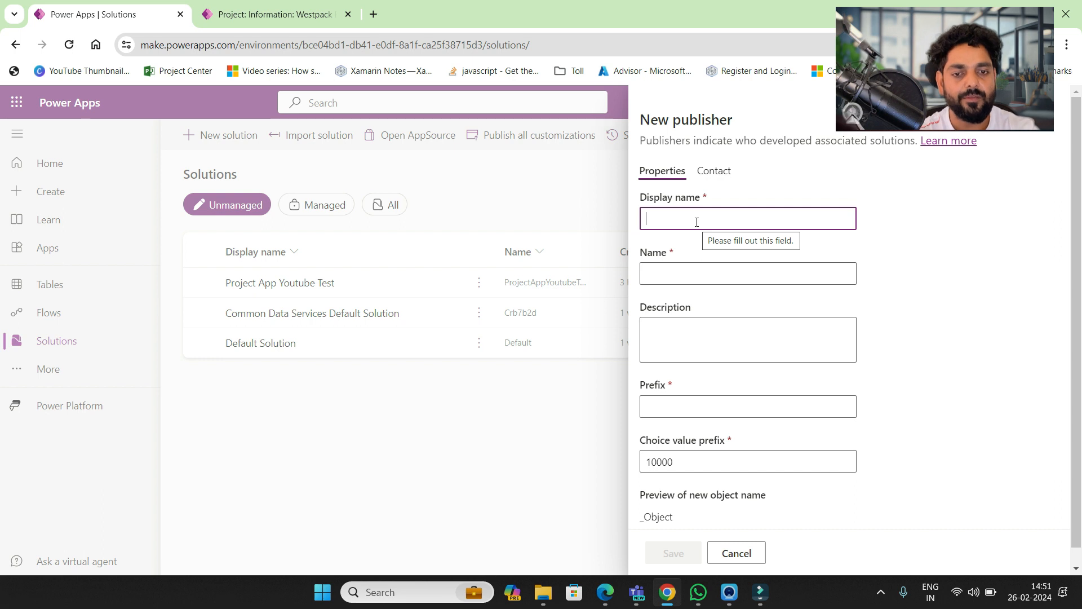
{"action": "type", "text": "ProjectDemo"}
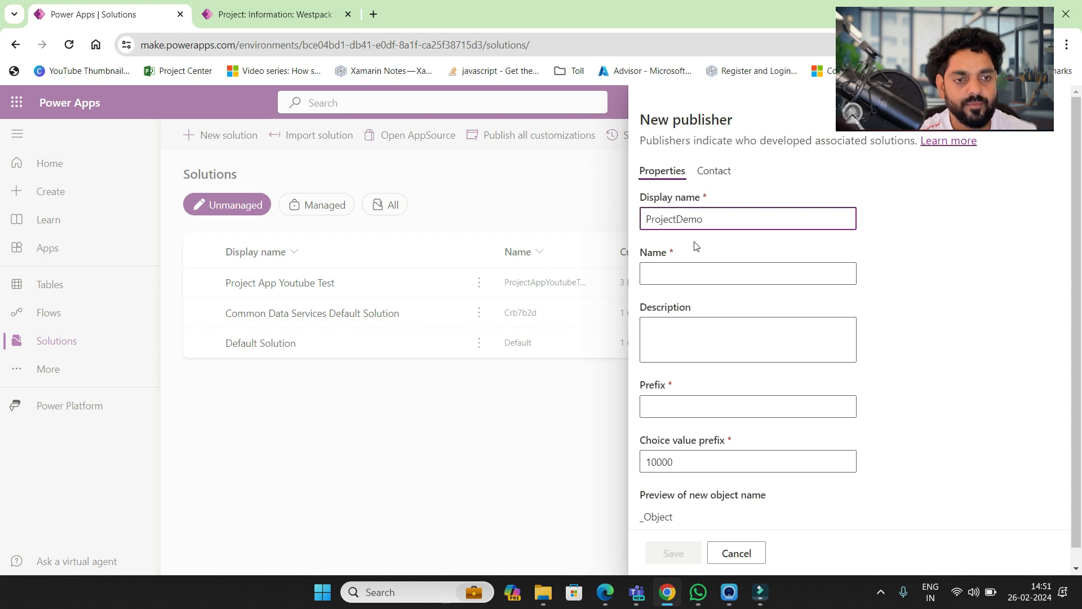
{"action": "key", "text": "ctrl+a"}
{"action": "key", "text": "ctrl+c"}
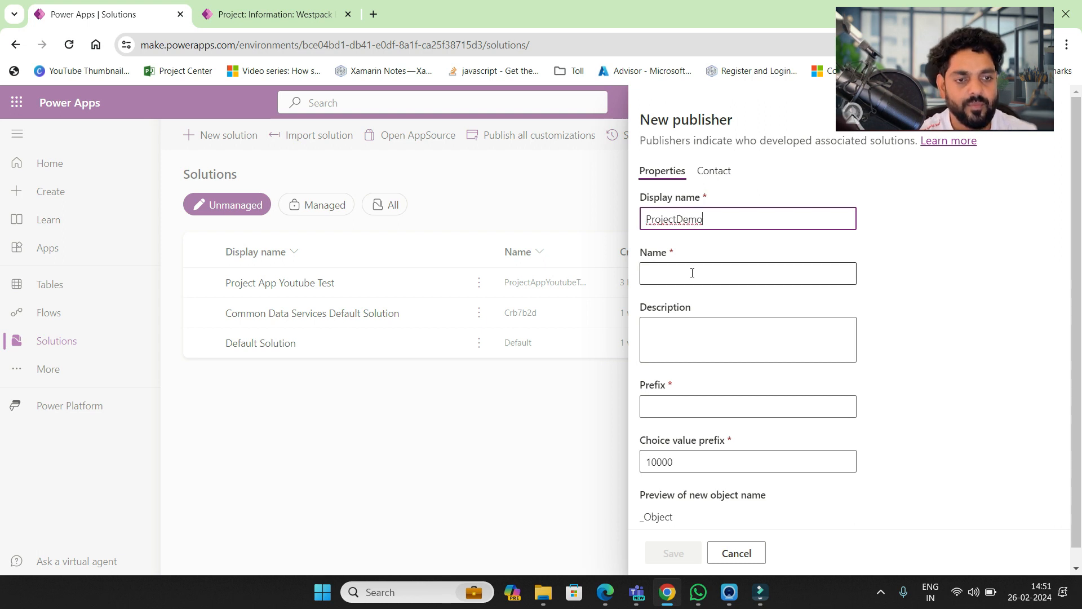
{"action": "left_click", "coordinate": [692, 273]}
{"action": "key", "text": "ctrl+v"}
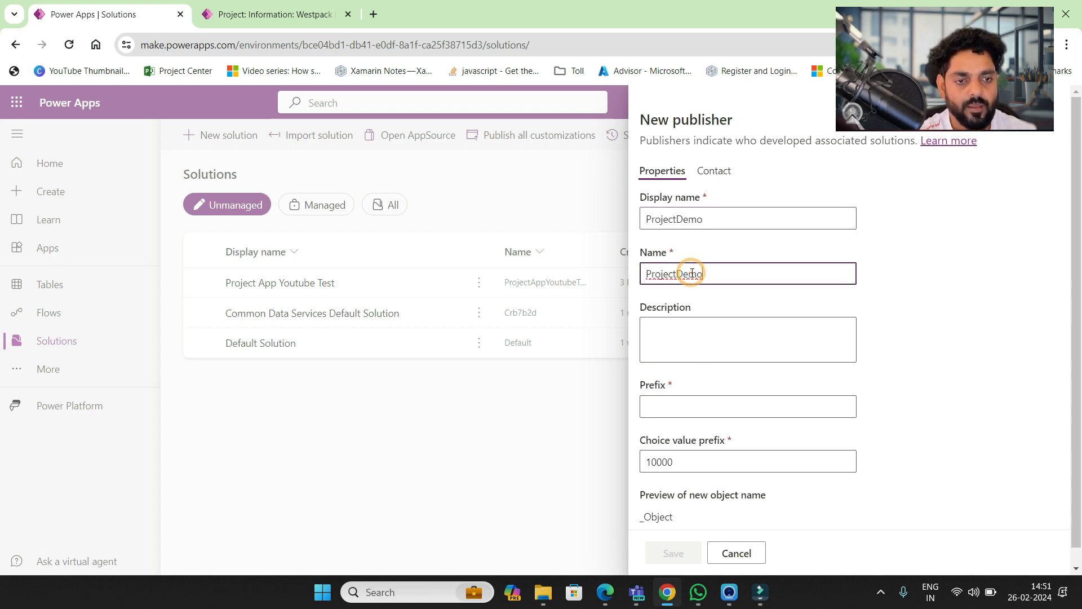
{"action": "left_click", "coordinate": [691, 403]}
{"action": "type", "text": "projectd"}
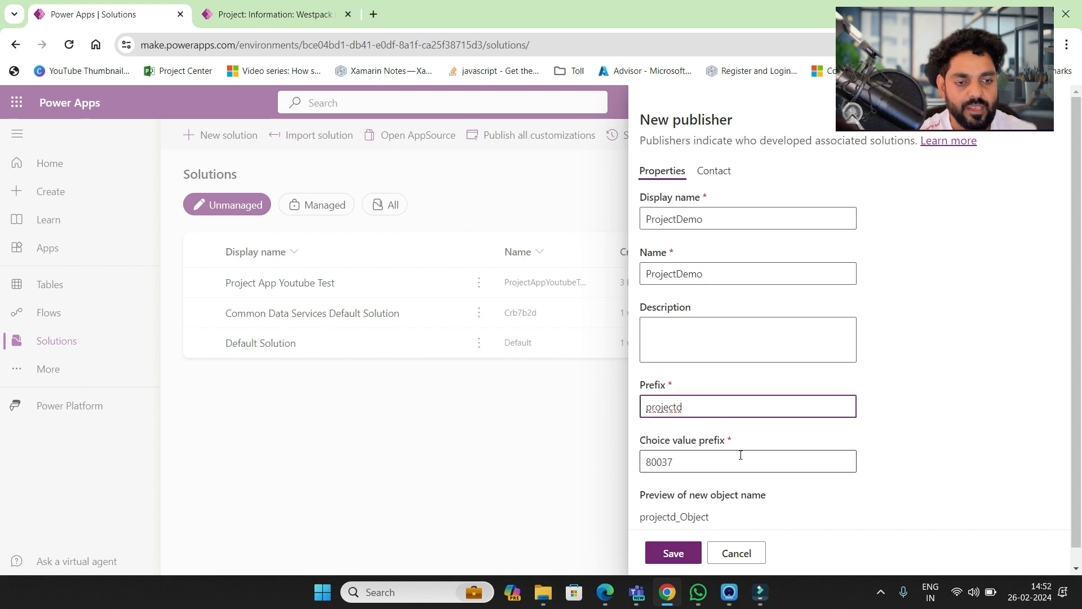
{"action": "scroll", "coordinate": [742, 465], "scroll_direction": "down", "scroll_amount": 1}
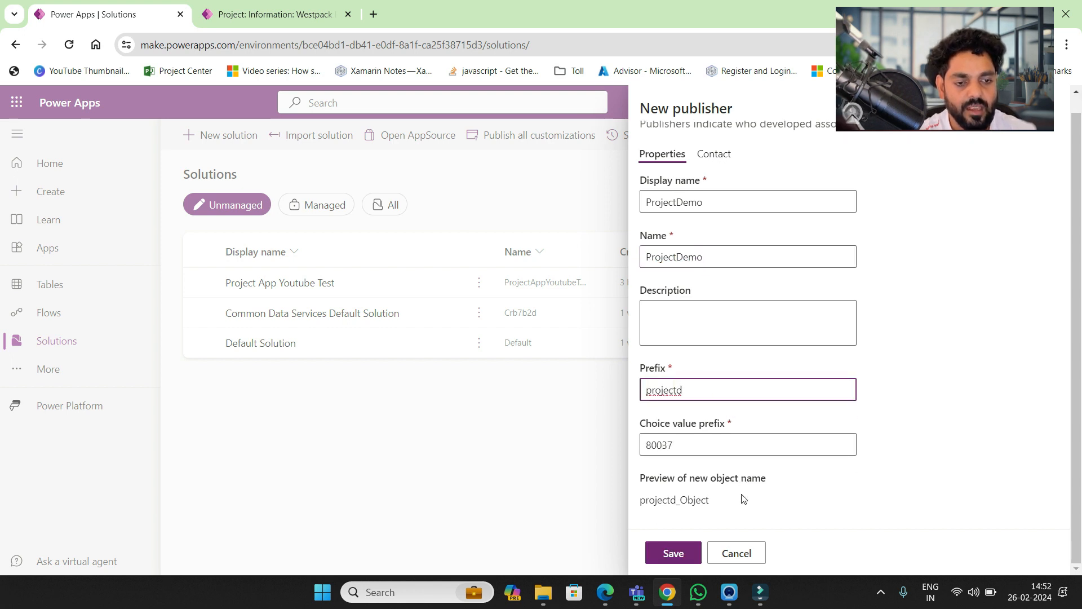
{"action": "left_click", "coordinate": [672, 551]}
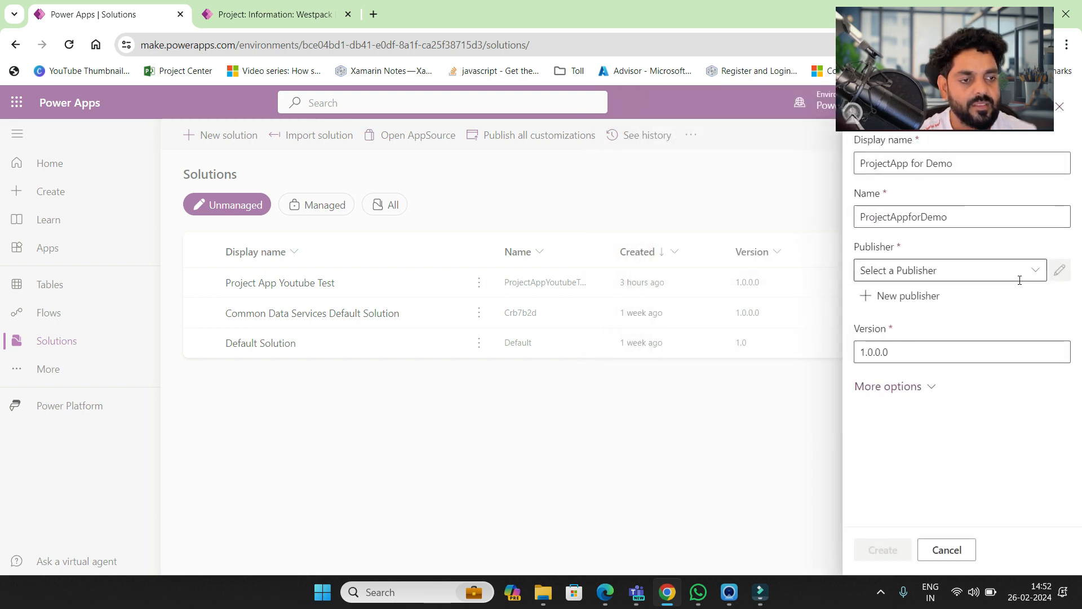
{"action": "left_click", "coordinate": [1035, 272]}
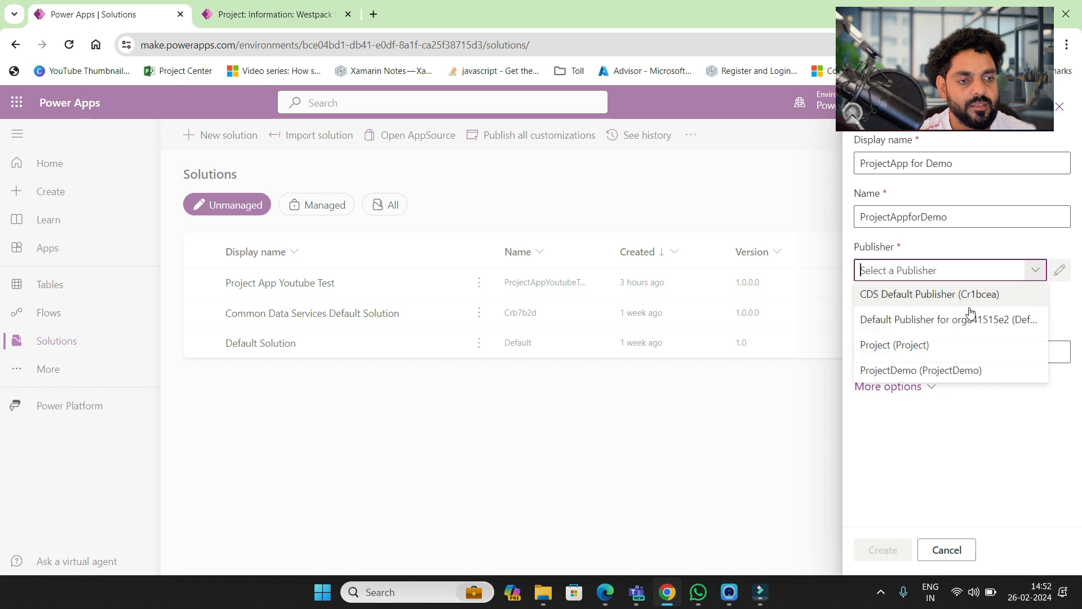
- Create ProjectApp for Demo with publisher ProjectDemo, then add a new table named Project Tracking
{"action": "left_click", "coordinate": [895, 372]}
{"action": "left_click", "coordinate": [880, 553]}
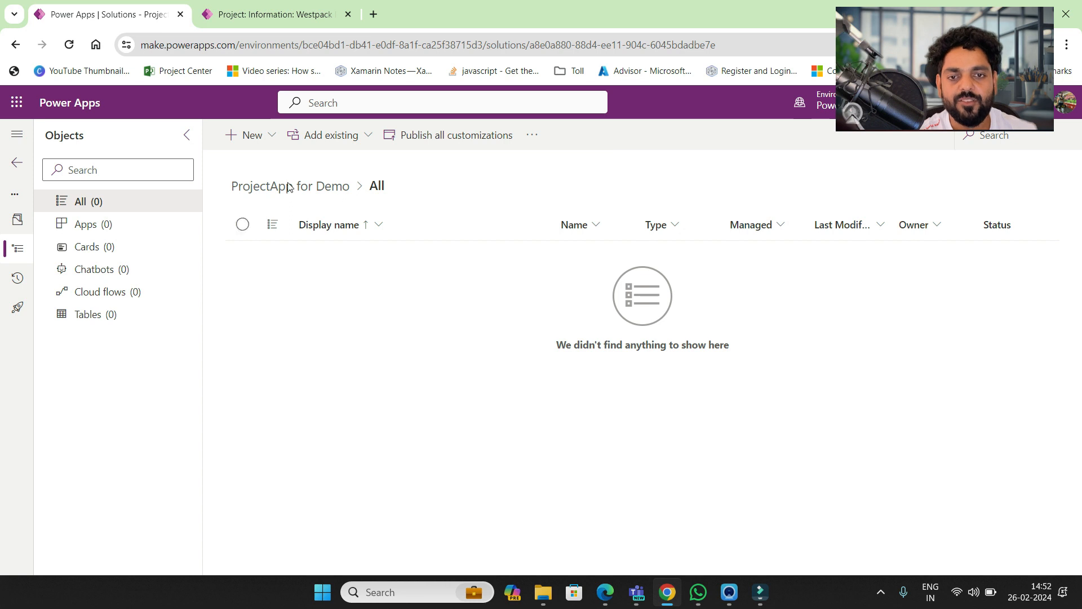
{"action": "left_click", "coordinate": [271, 139]}
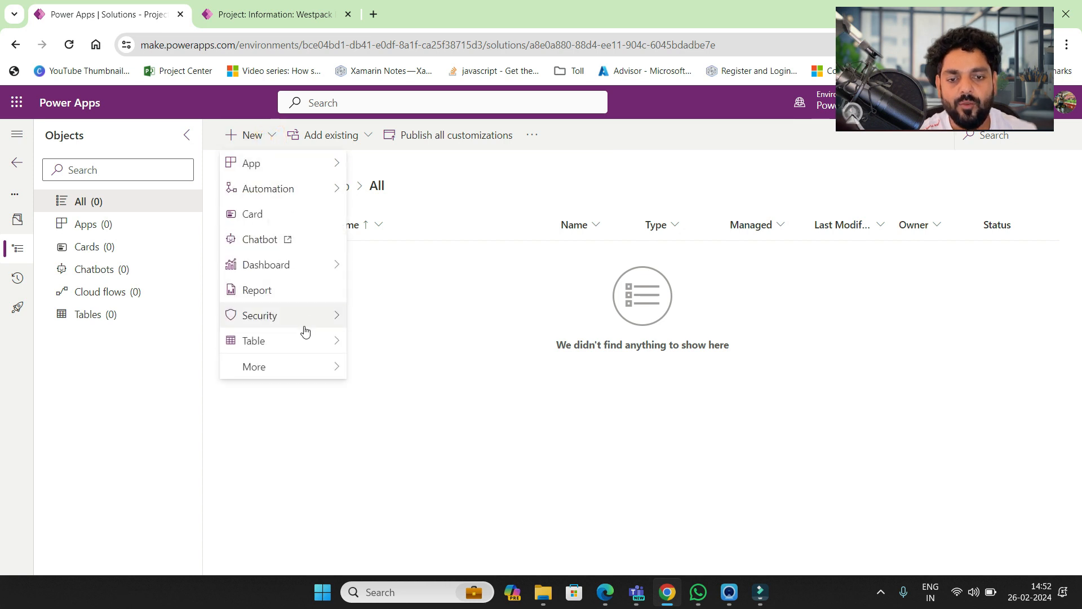
{"action": "mouse_move", "coordinate": [307, 339]}
{"action": "left_click", "coordinate": [392, 341]}
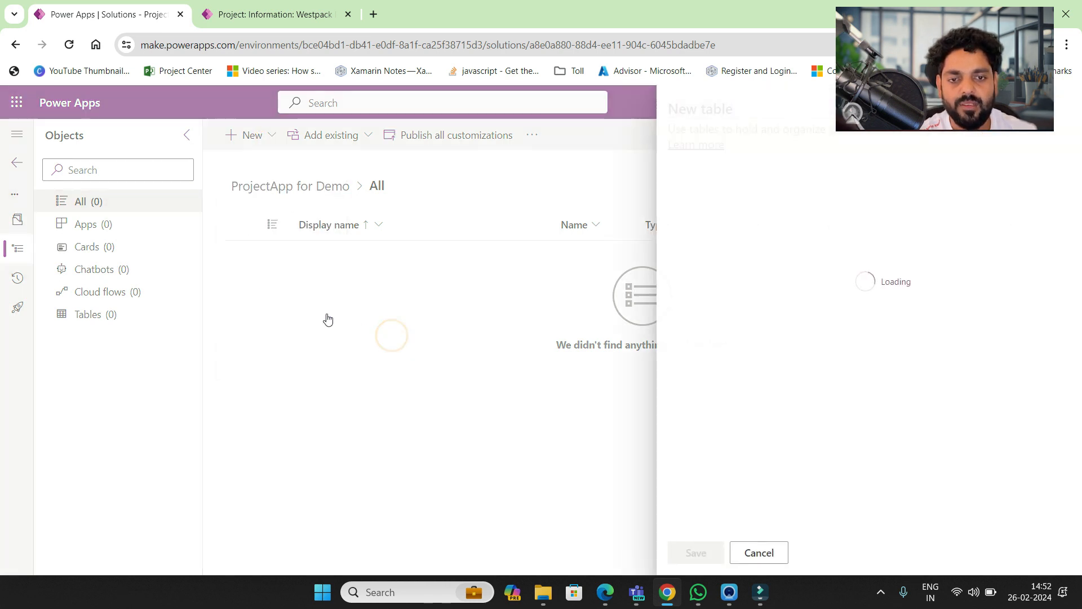
{"action": "left_click", "coordinate": [688, 225]}
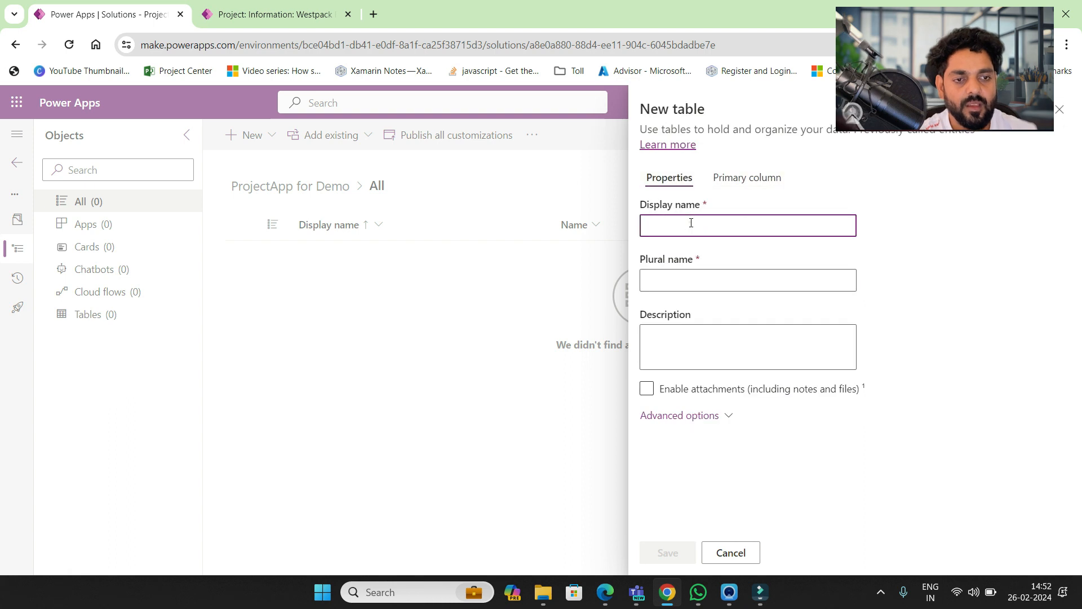
{"action": "type", "text": "Project"}
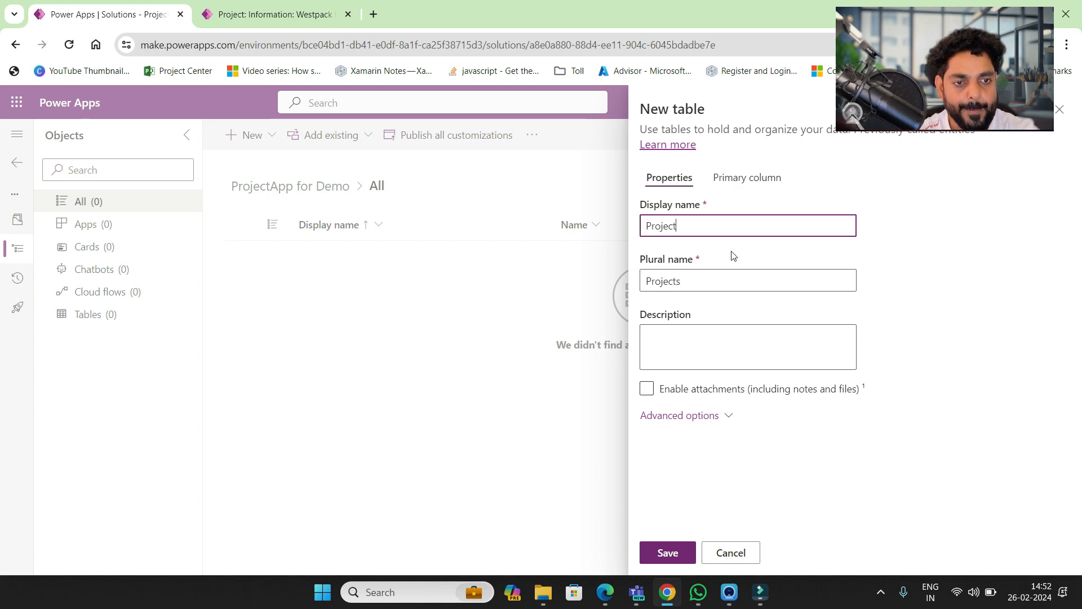
{"action": "type", "text": "fo"}
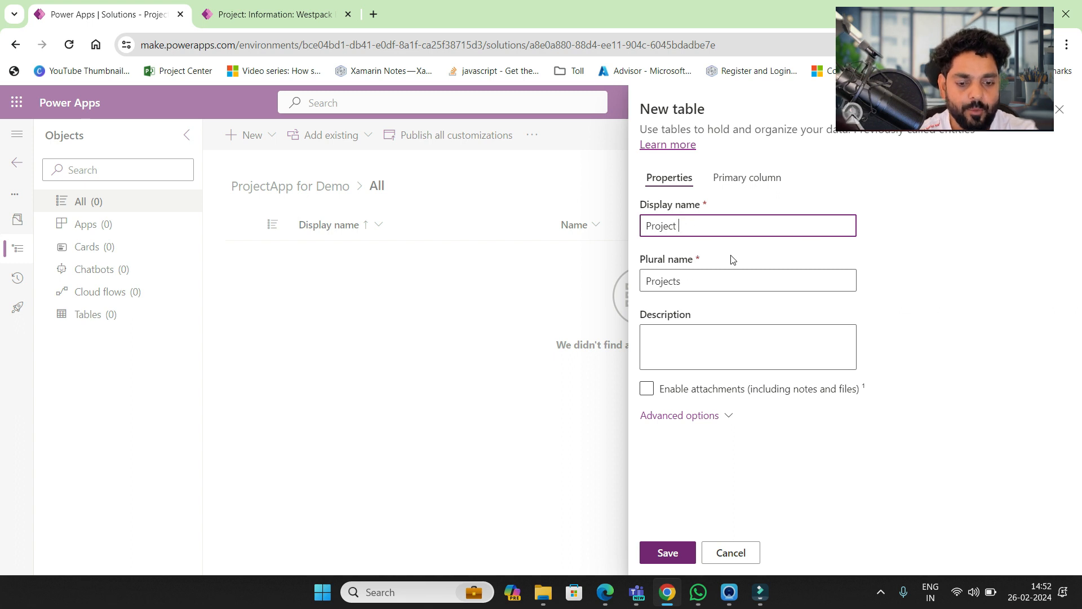
{"action": "type", "text": "Tracking"}
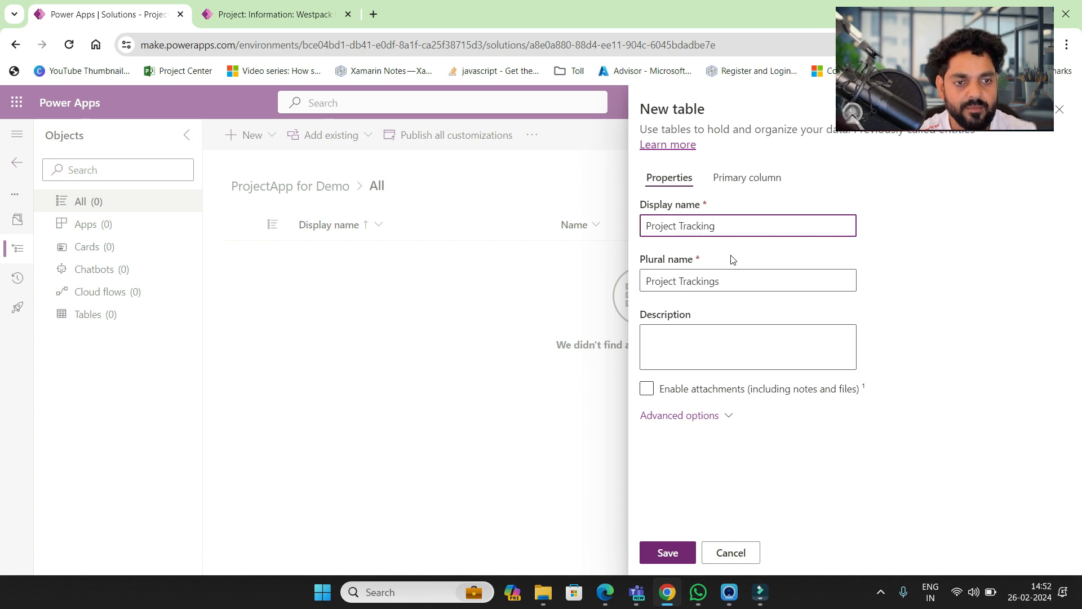
{"action": "left_click", "coordinate": [668, 552]}
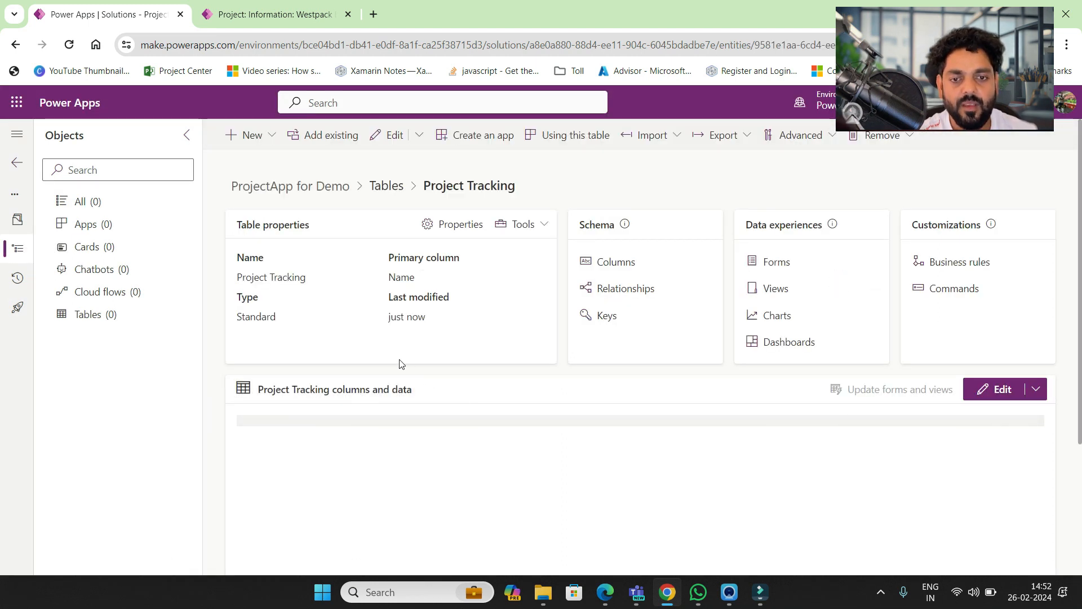
- Open the Project Tracking table's Columns list
{"action": "triple_click", "coordinate": [255, 278]}
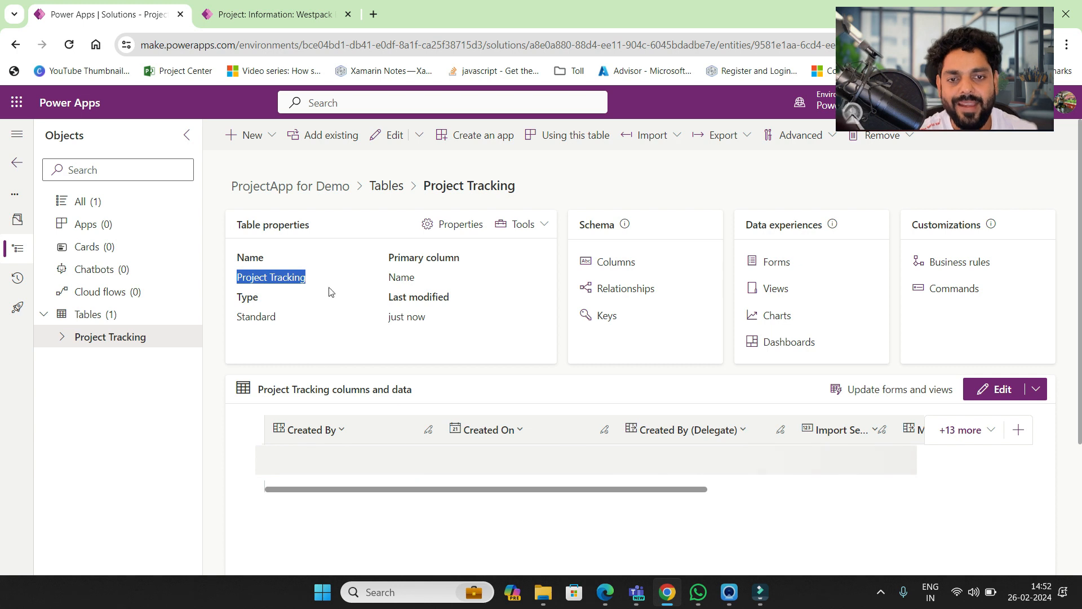
{"action": "left_click", "coordinate": [273, 138]}
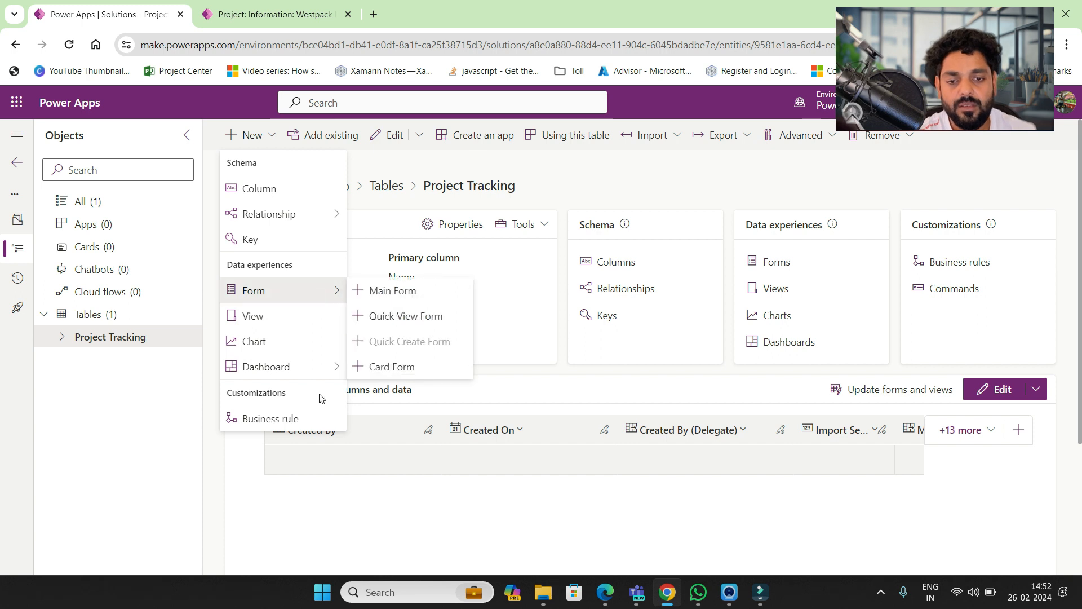
{"action": "left_click", "coordinate": [503, 379]}
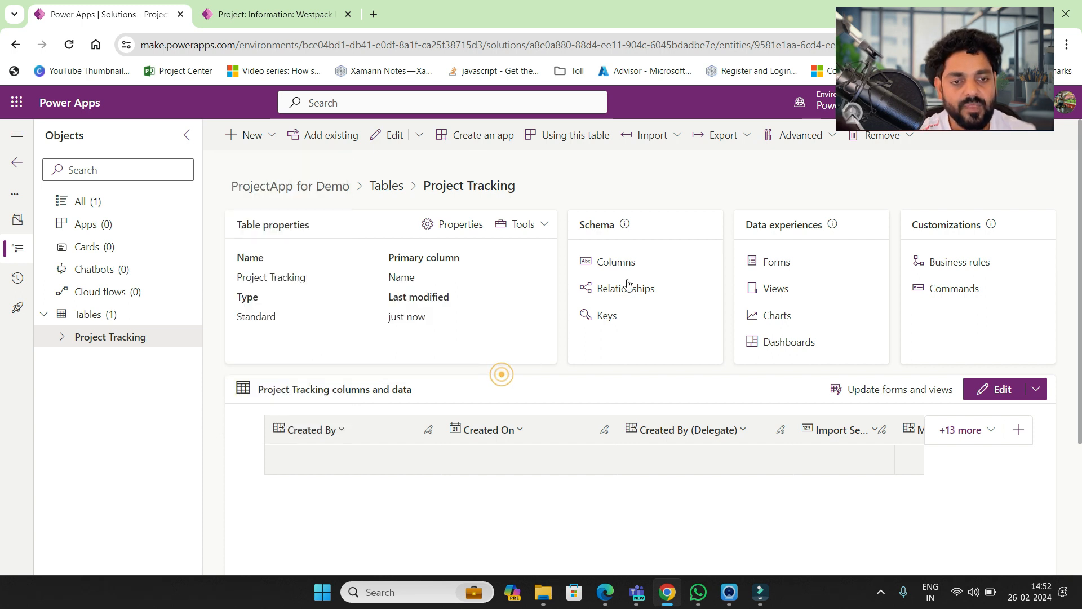
{"action": "left_click", "coordinate": [617, 263]}
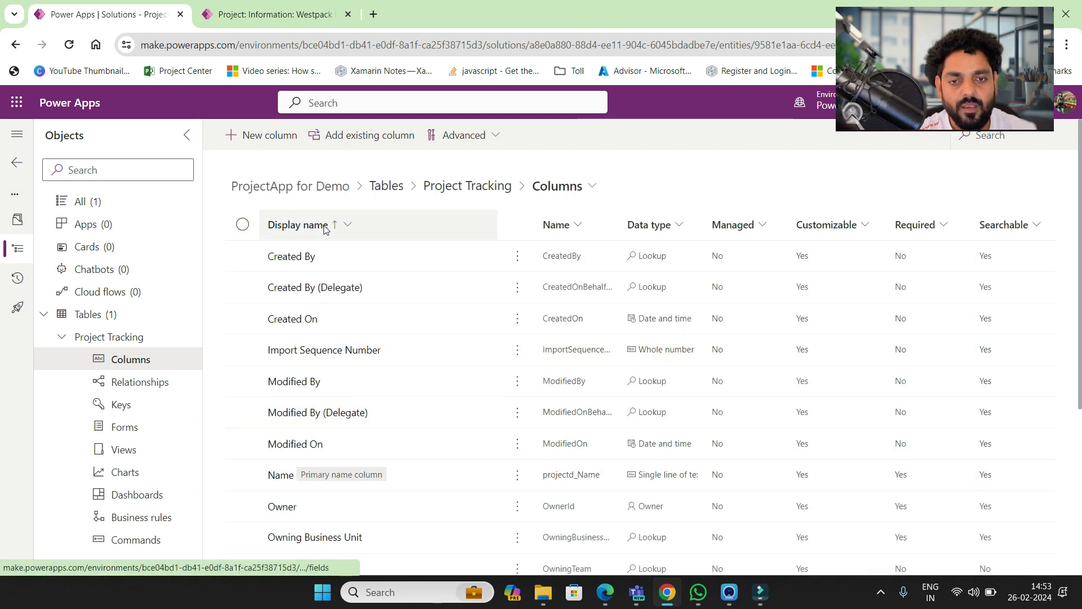
- Start a new 'Project Nam' column, then cancel and discard it
{"action": "left_click", "coordinate": [270, 136]}
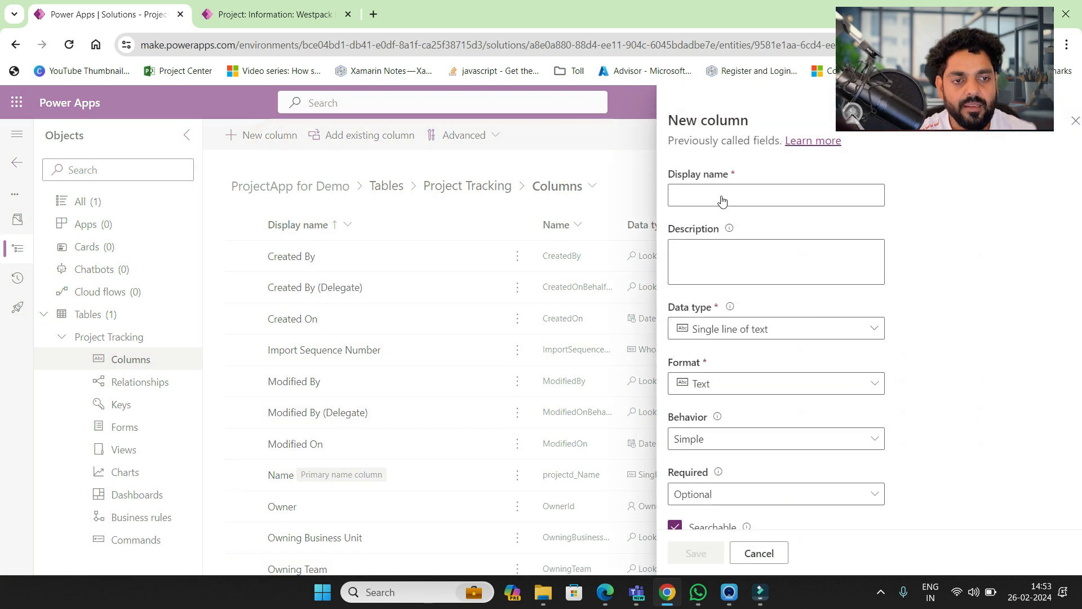
{"action": "left_click", "coordinate": [718, 194]}
{"action": "type", "text": "Projec"}
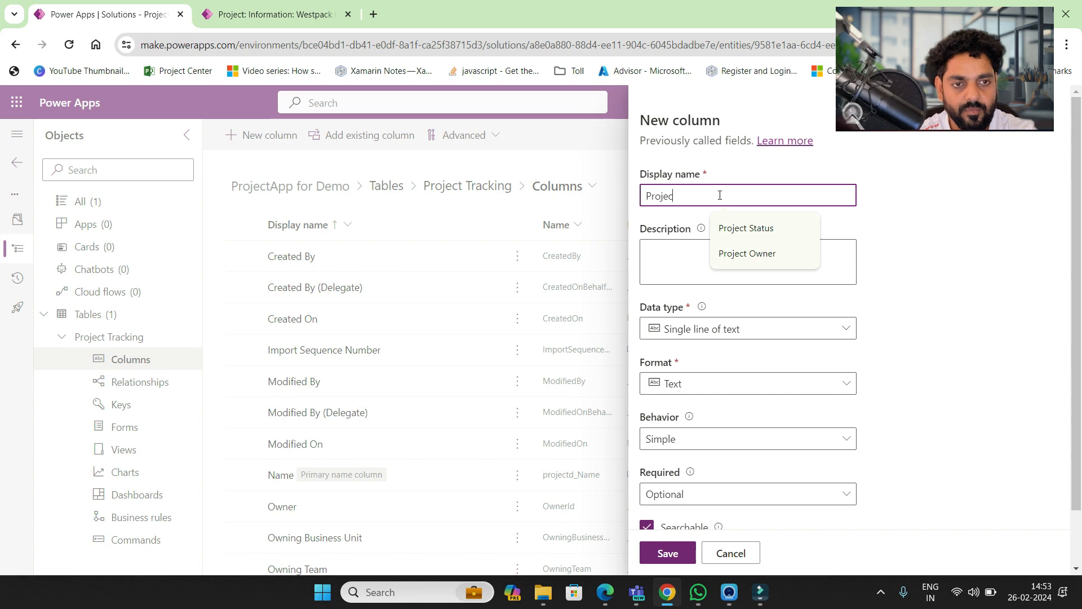
{"action": "type", "text": "t Name"}
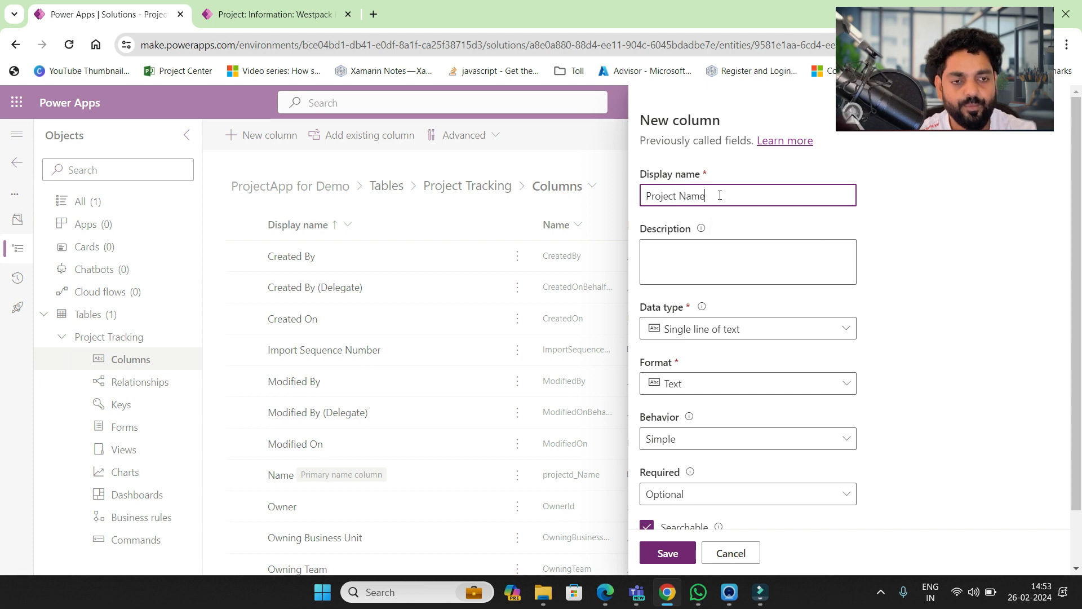
{"action": "left_click", "coordinate": [729, 553]}
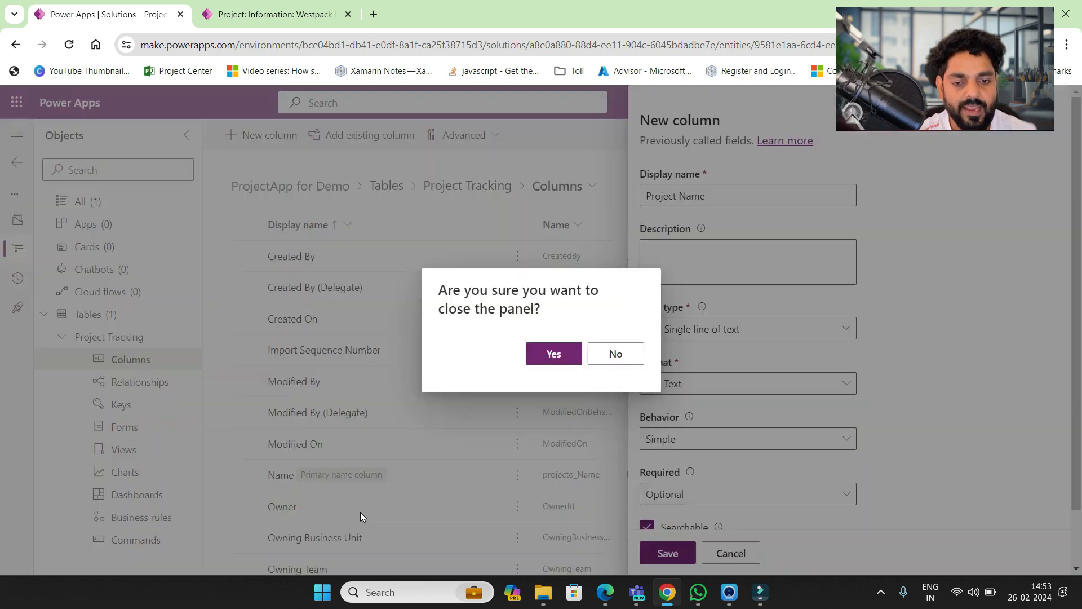
{"action": "left_click", "coordinate": [567, 355]}
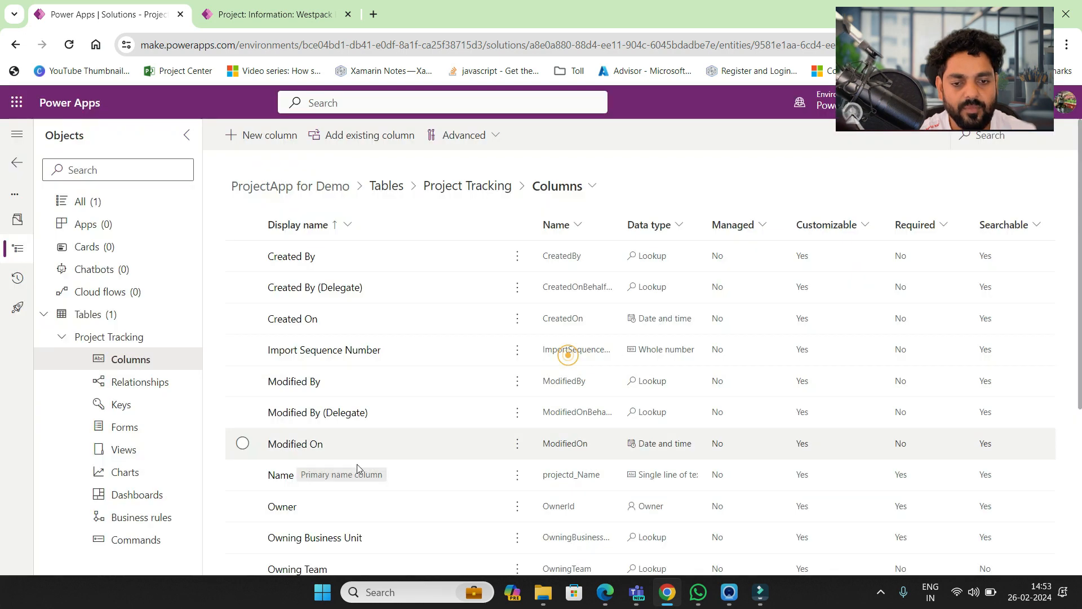
- Change the primary Name column's display name to 'Project Name' and save it
{"action": "left_click", "coordinate": [281, 475]}
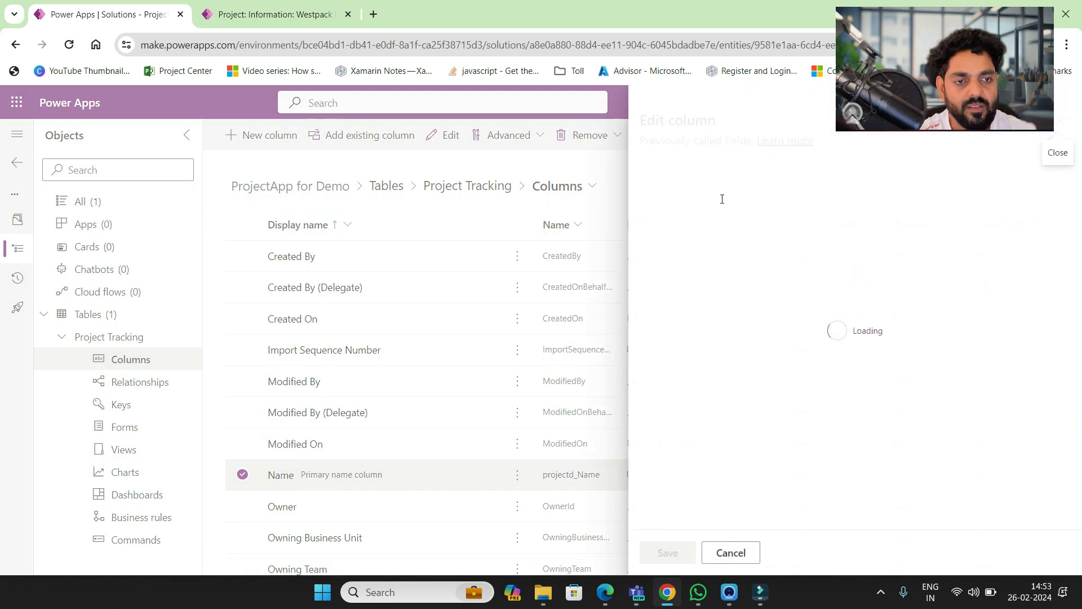
{"action": "left_click", "coordinate": [649, 195]}
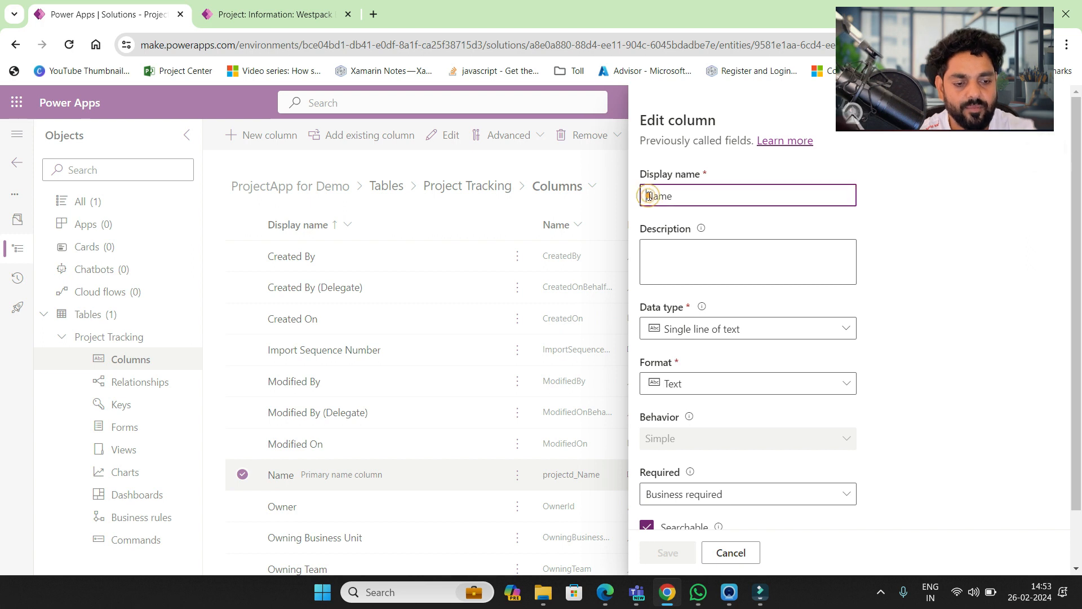
{"action": "type", "text": "Project"}
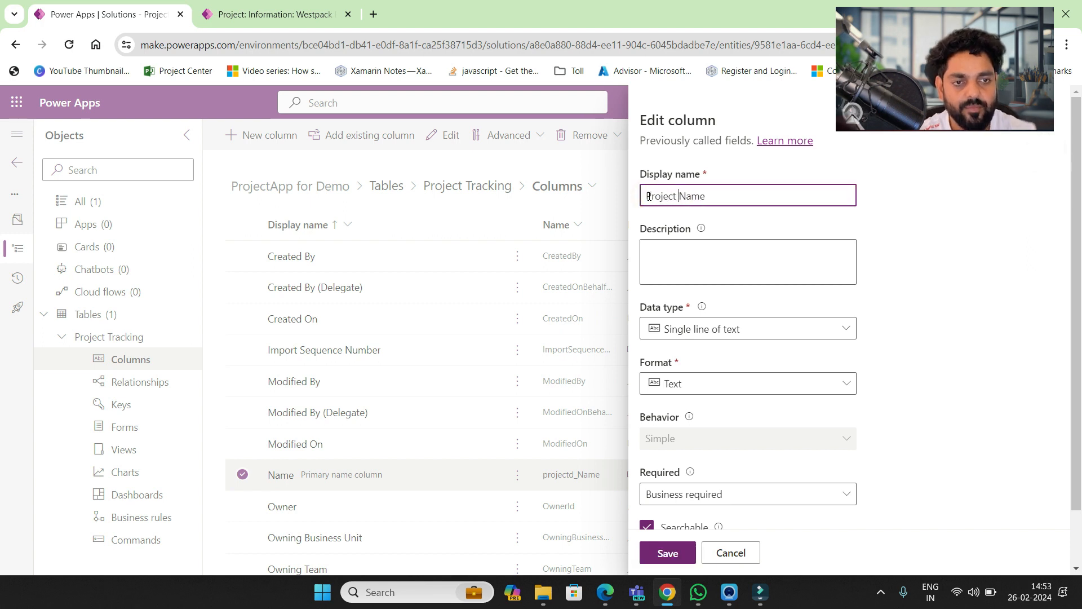
{"action": "left_click", "coordinate": [669, 553]}
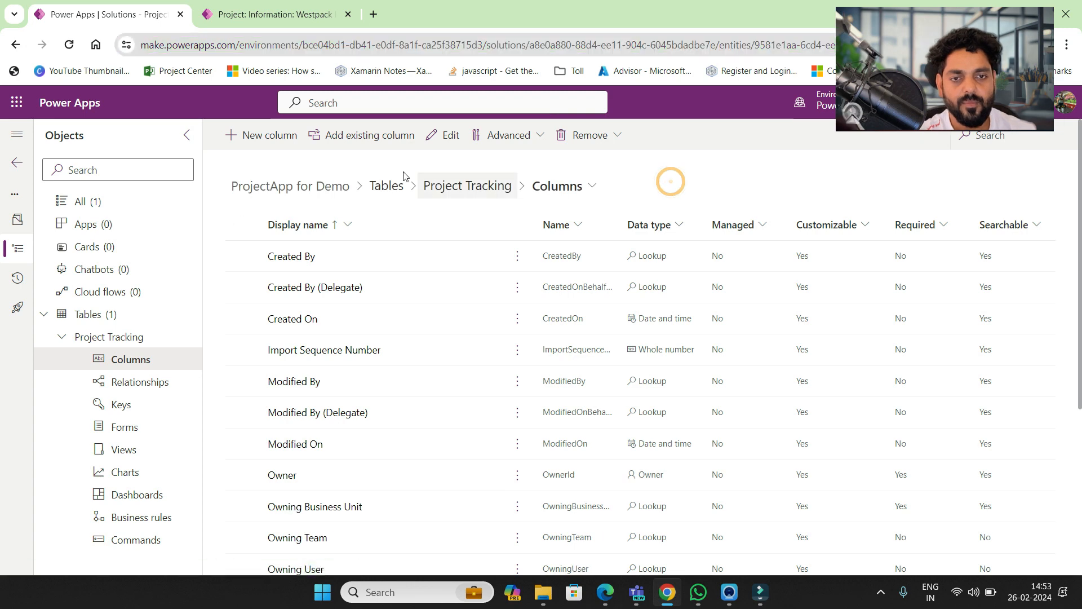
- Add a Project Start Date column of type Date and time, format Date only
{"action": "left_click", "coordinate": [278, 137]}
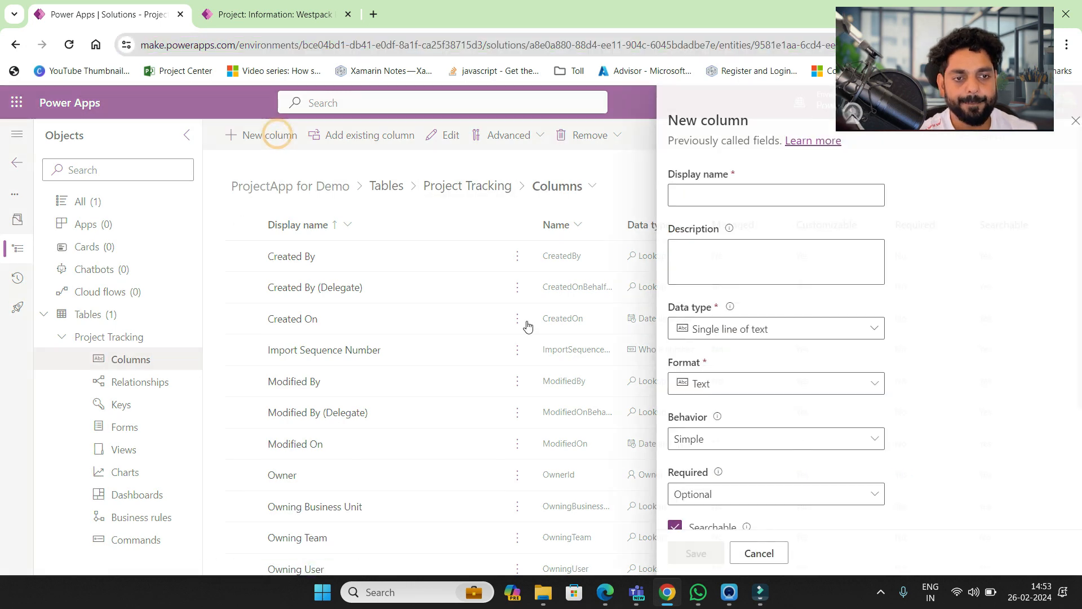
{"action": "left_click", "coordinate": [680, 198]}
{"action": "type", "text": "S"}
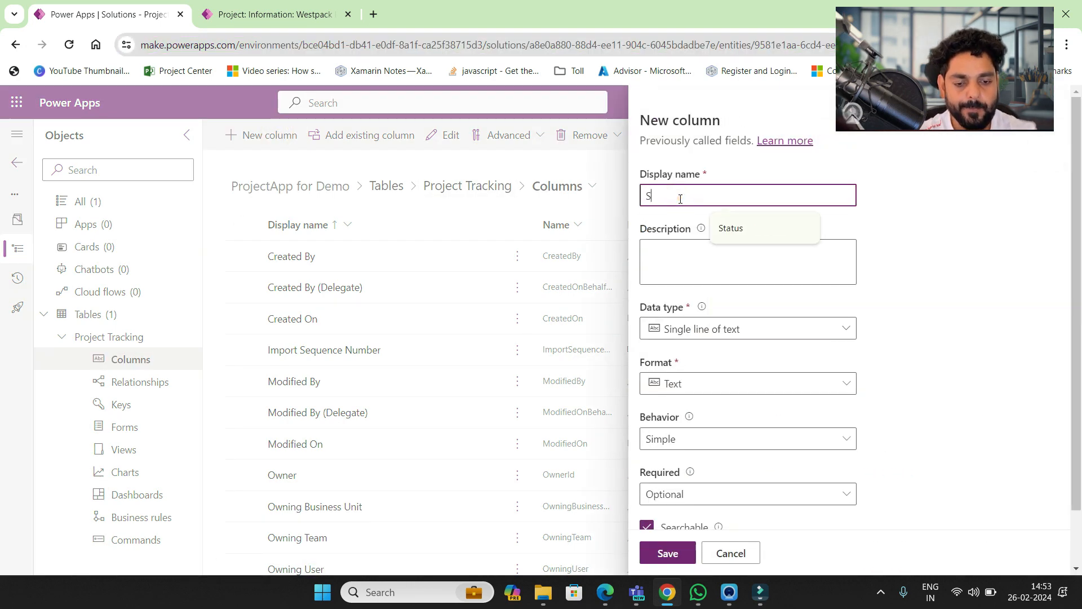
{"action": "key", "text": "BackSpace"}
{"action": "type", "text": "Proje"}
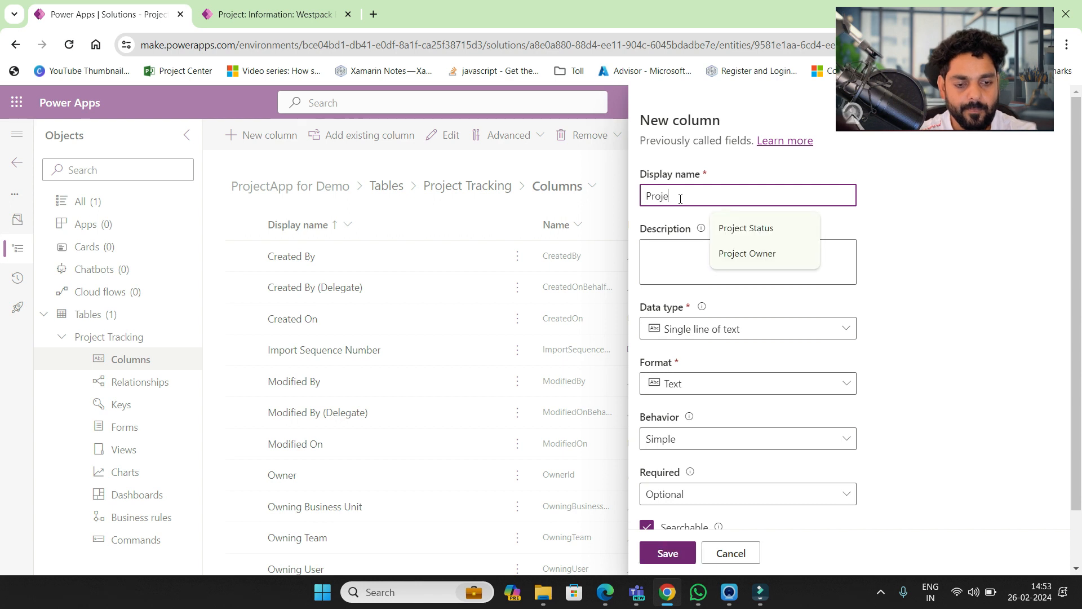
{"action": "type", "text": "ct Start Da"}
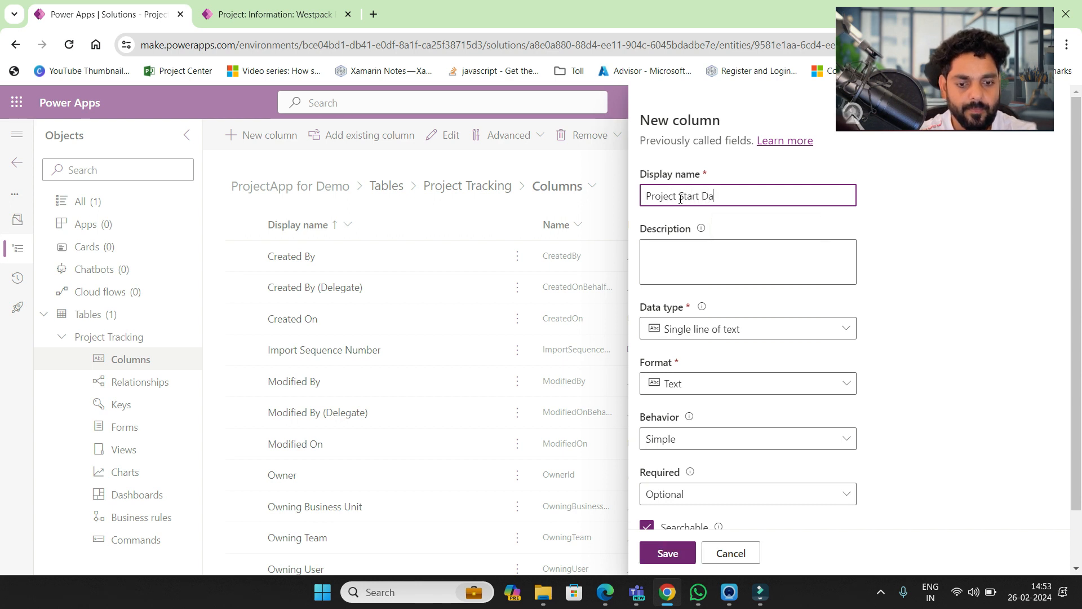
{"action": "type", "text": "te"}
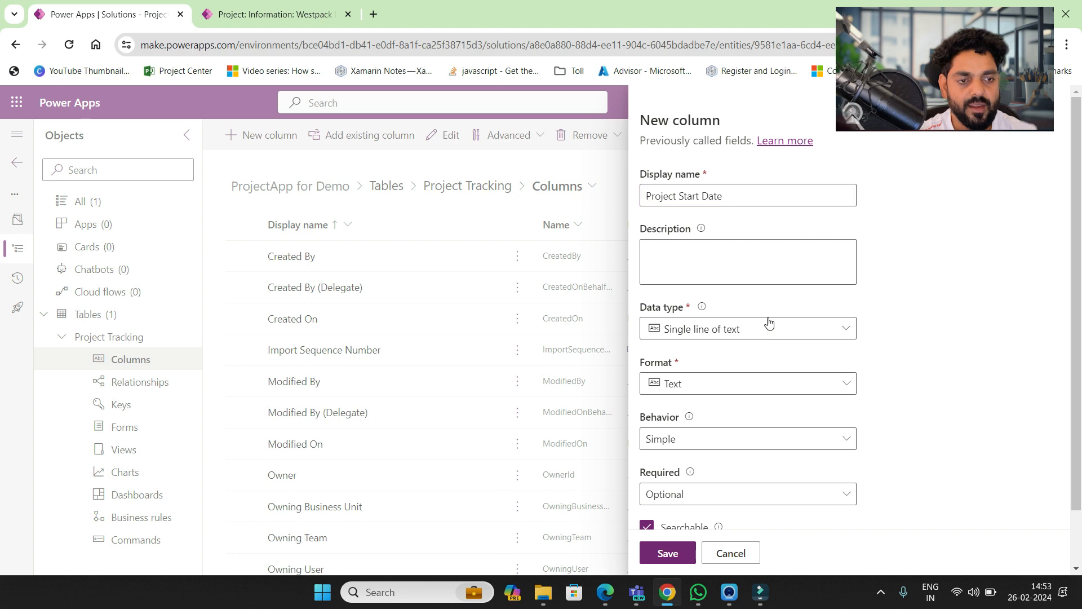
{"action": "left_click", "coordinate": [768, 319]}
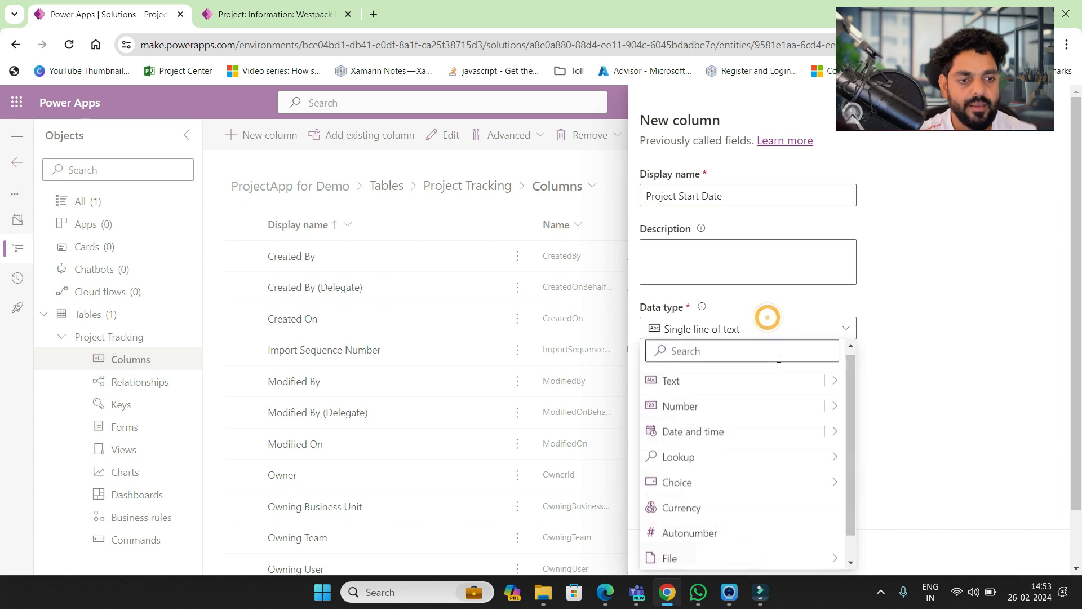
{"action": "left_click", "coordinate": [807, 437]}
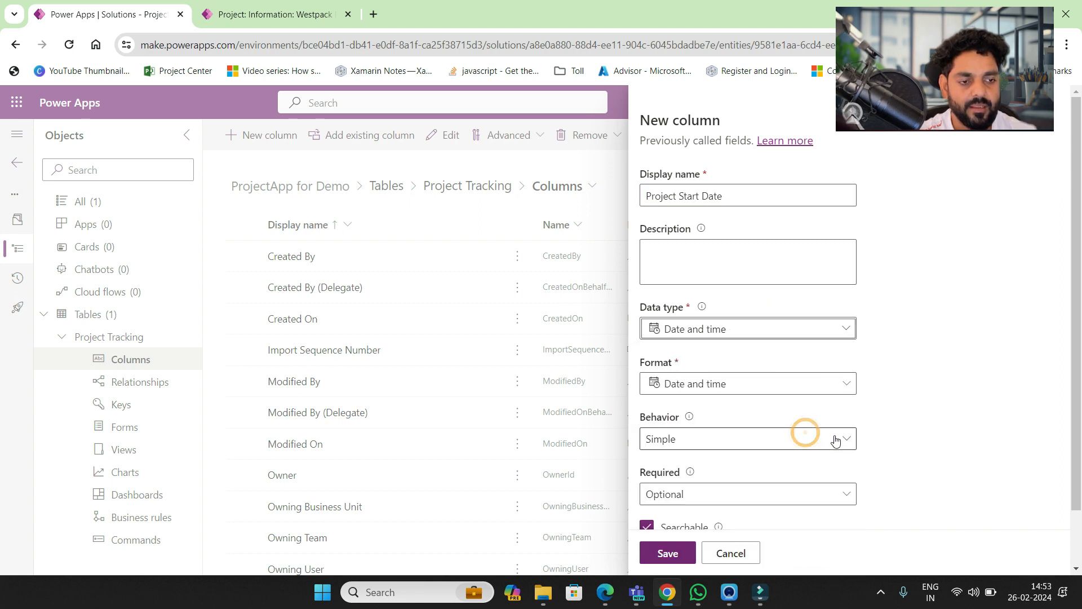
{"action": "left_click", "coordinate": [847, 337]}
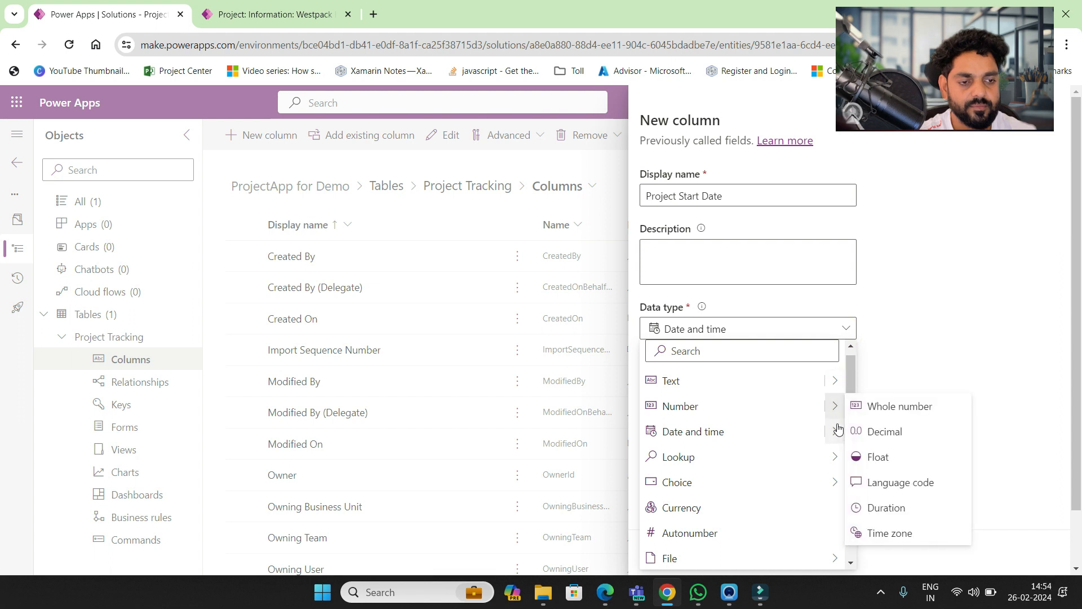
{"action": "mouse_move", "coordinate": [838, 429]}
{"action": "left_click", "coordinate": [882, 461]}
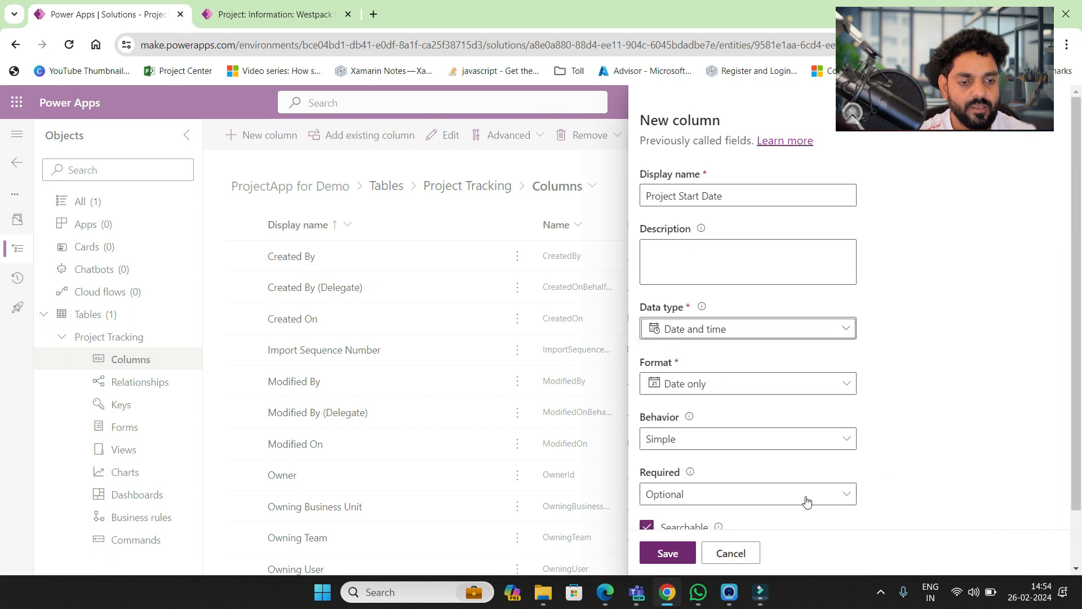
{"action": "left_click", "coordinate": [680, 551]}
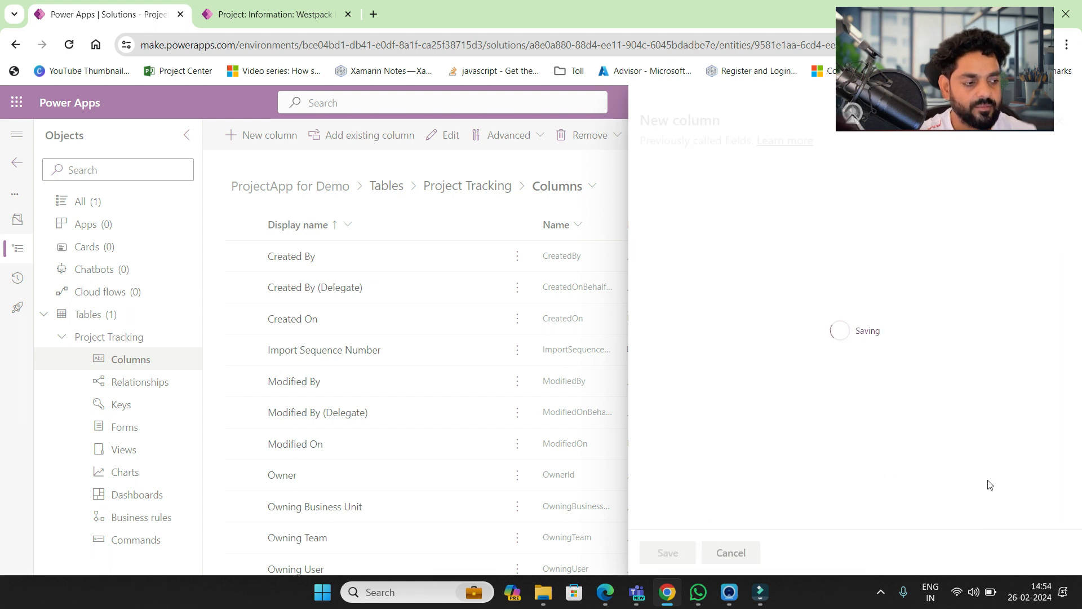
- Add a Project End Date column as a date-only column
{"action": "left_click", "coordinate": [278, 140]}
{"action": "left_click", "coordinate": [707, 204]}
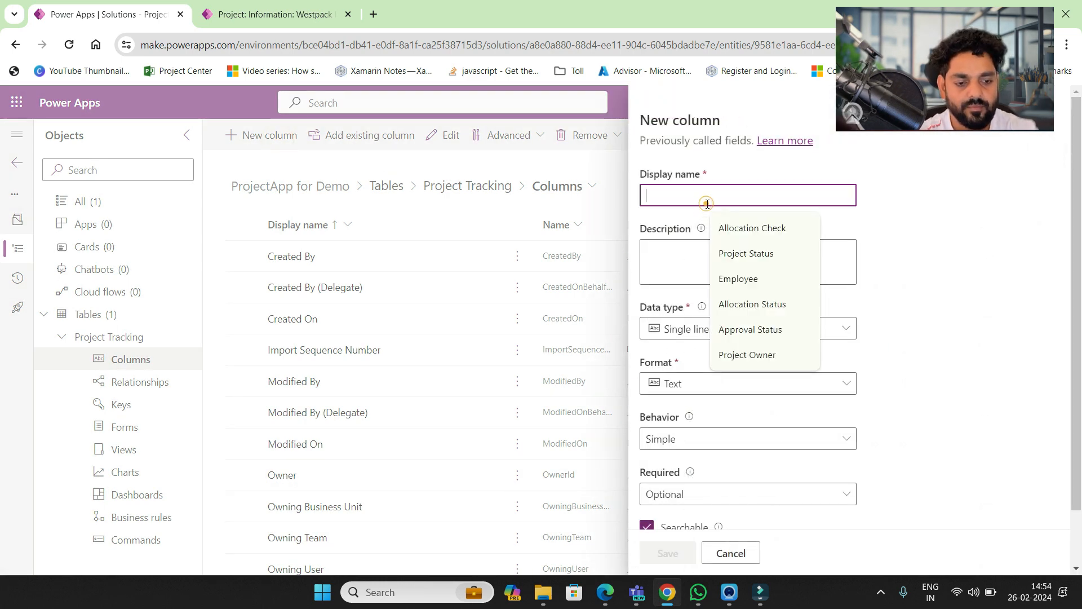
{"action": "type", "text": "Project E"}
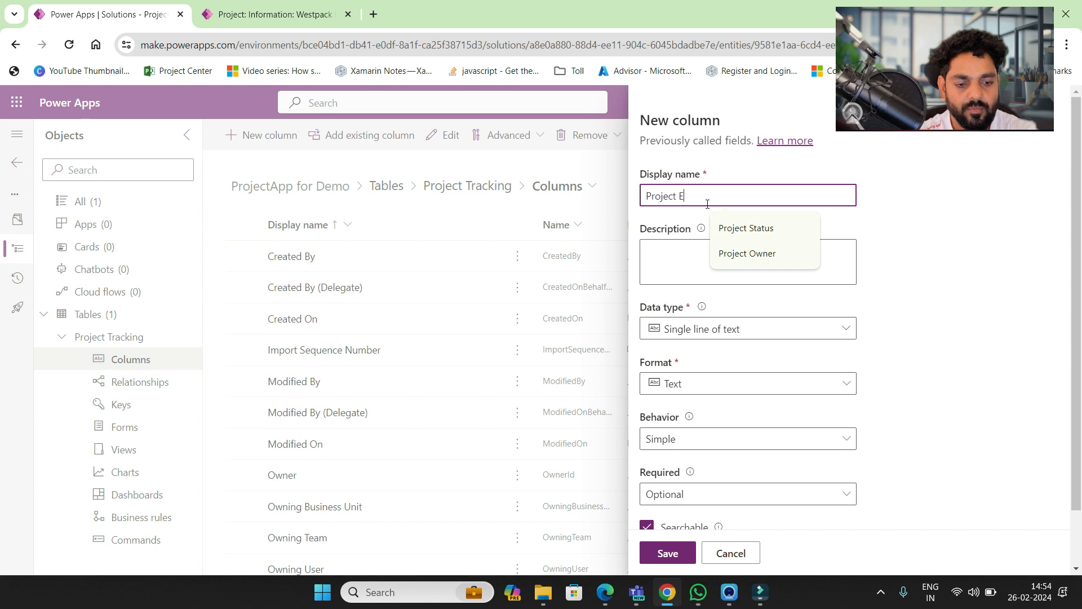
{"action": "type", "text": "nd Date"}
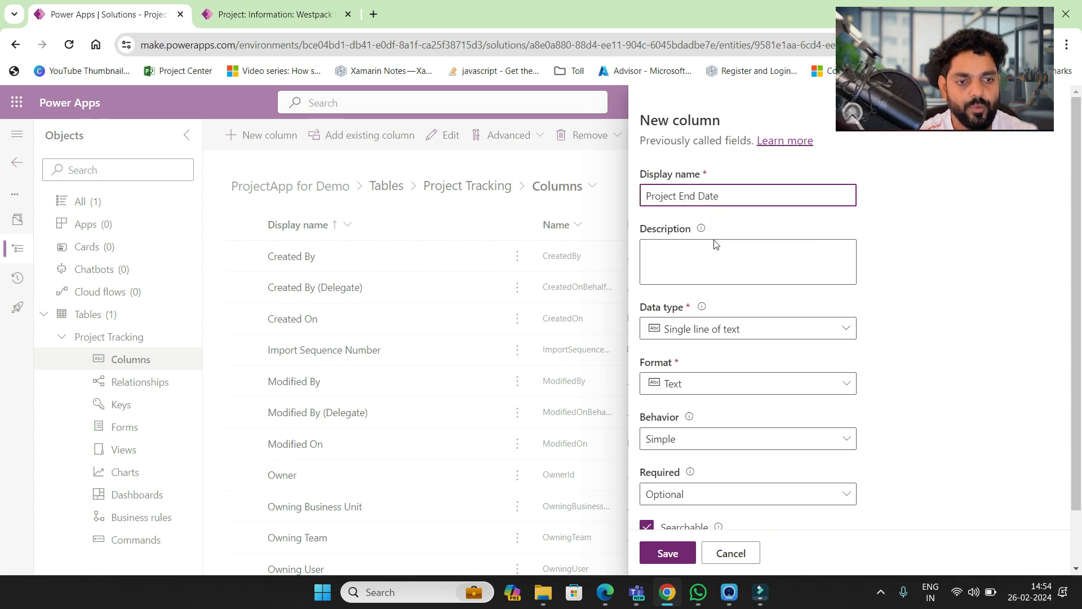
{"action": "left_click", "coordinate": [750, 336]}
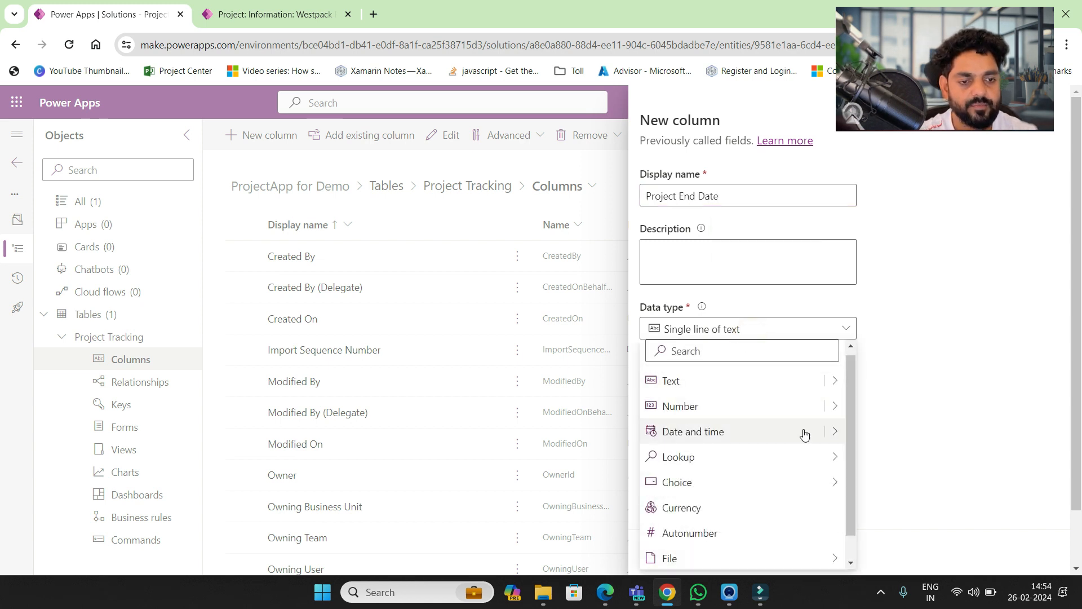
{"action": "mouse_move", "coordinate": [837, 440]}
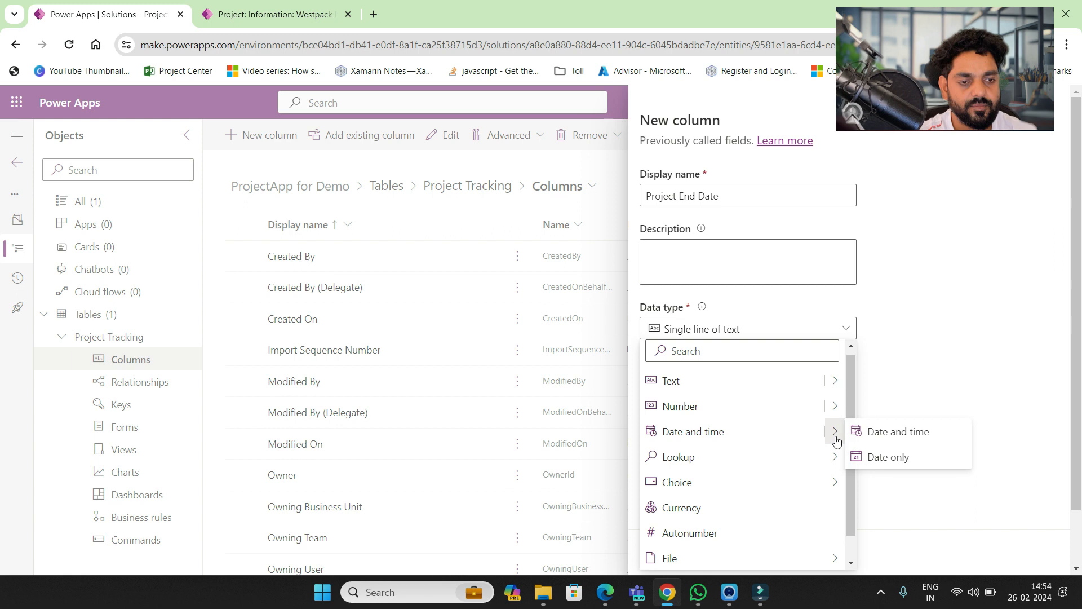
{"action": "left_click", "coordinate": [885, 457]}
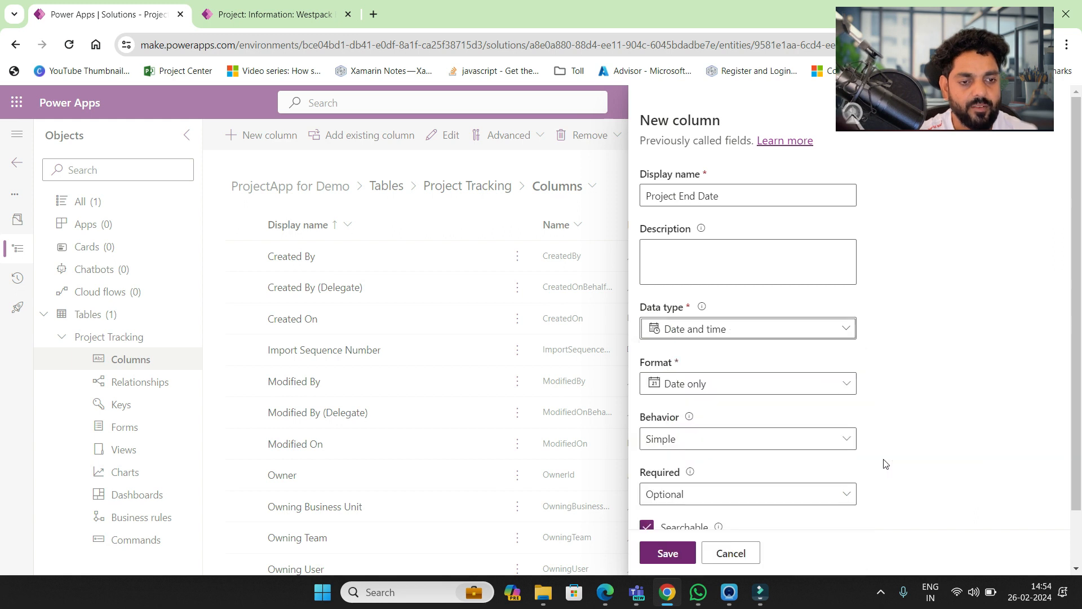
{"action": "left_click", "coordinate": [669, 553]}
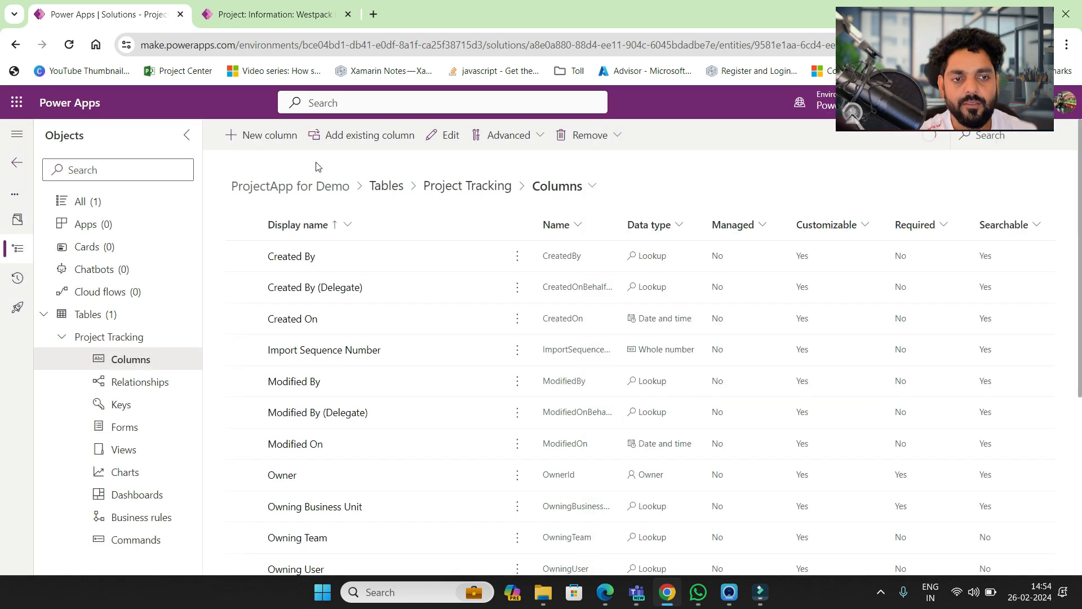
- Start a Project Status column of type Choice, set to sync with a global choice
{"action": "left_click", "coordinate": [275, 140]}
{"action": "left_click", "coordinate": [738, 194]}
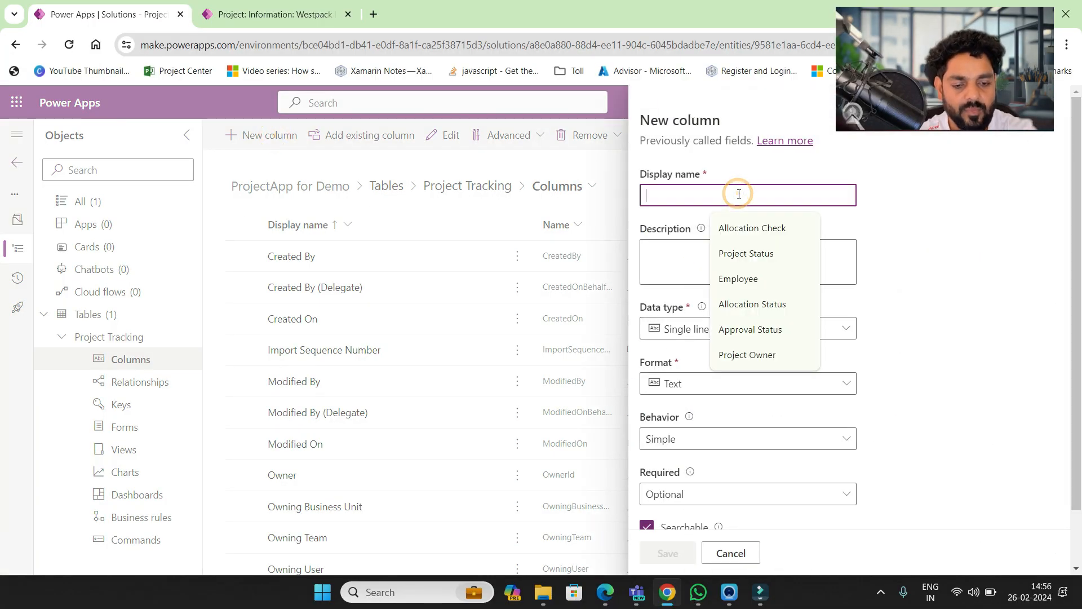
{"action": "type", "text": "Pr"}
{"action": "type", "text": "C"}
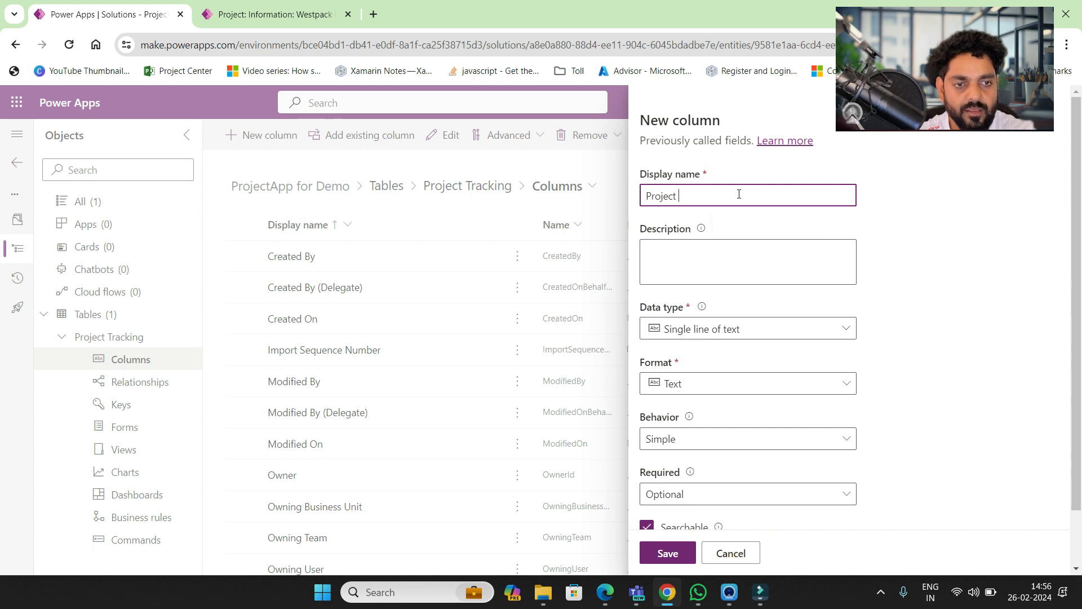
{"action": "type", "text": "Status"}
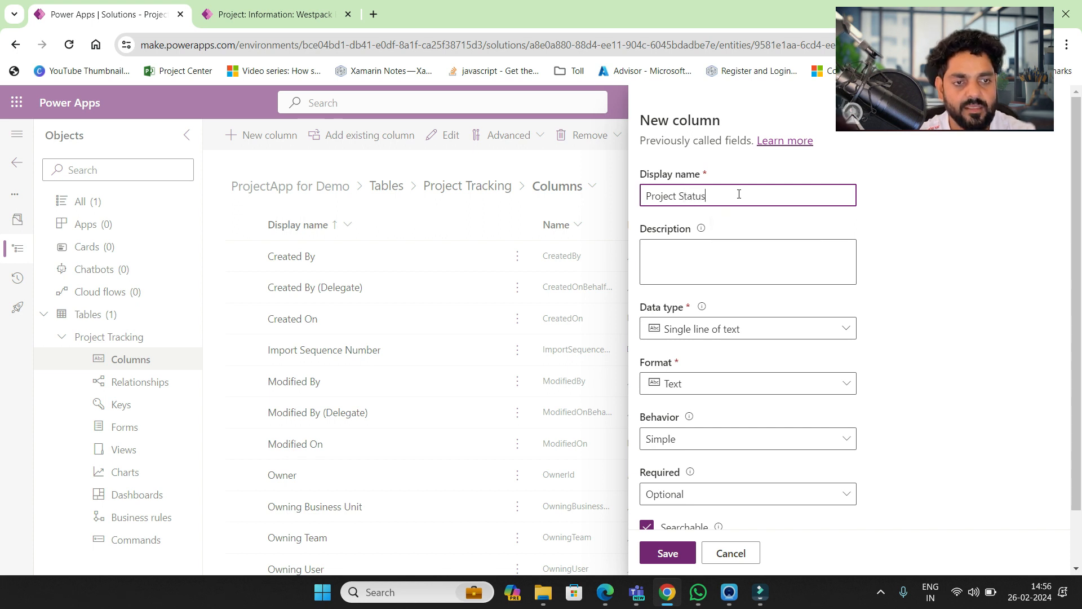
{"action": "left_click", "coordinate": [735, 331]}
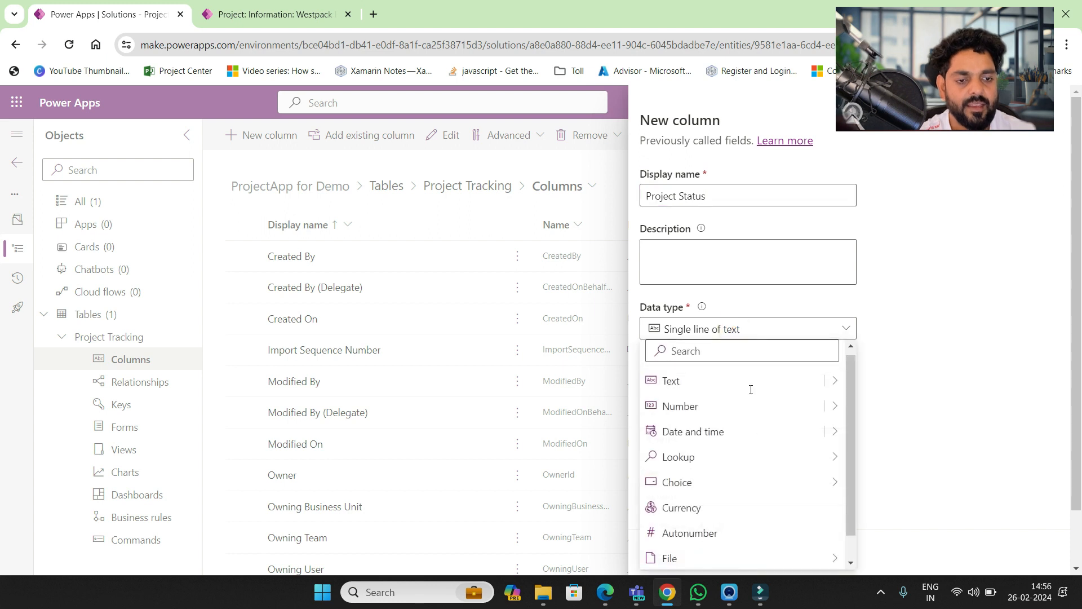
{"action": "mouse_move", "coordinate": [824, 482]}
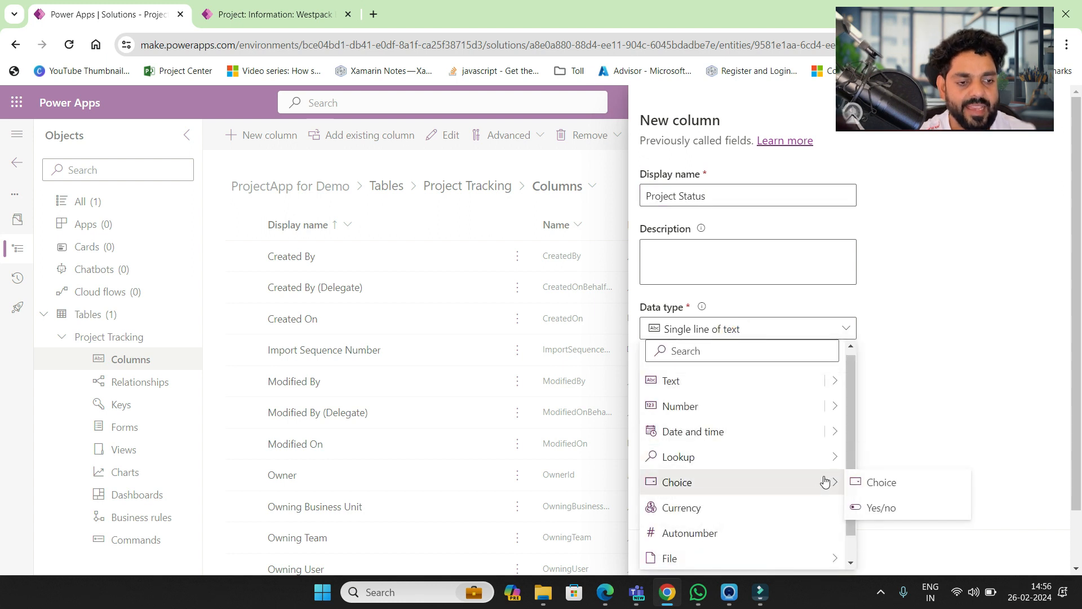
{"action": "left_click", "coordinate": [871, 483]}
{"action": "scroll", "coordinate": [888, 431], "scroll_direction": "down", "scroll_amount": 5}
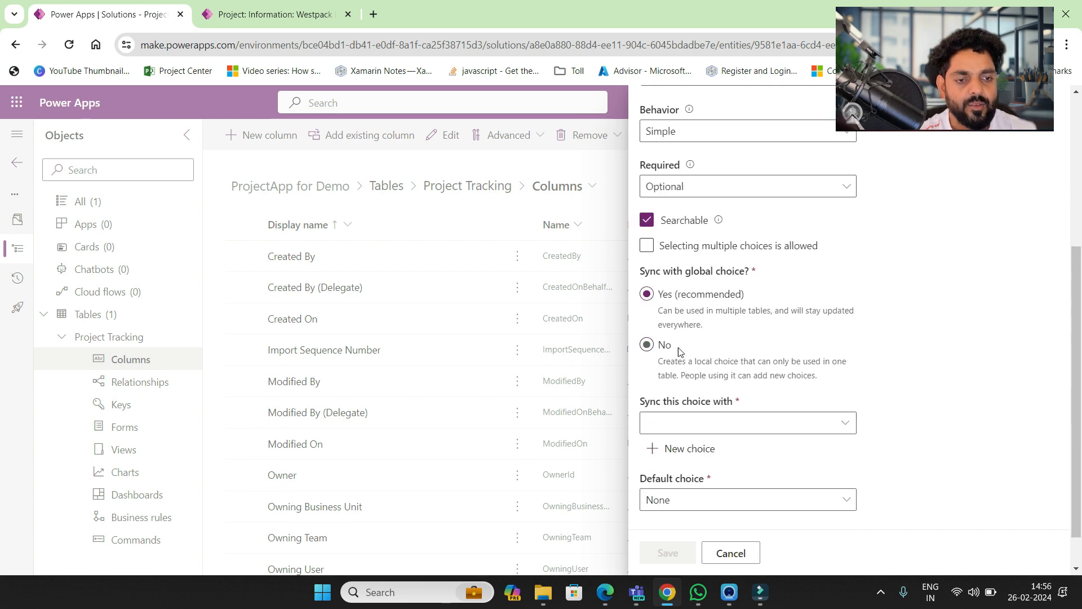
{"action": "left_click", "coordinate": [647, 348]}
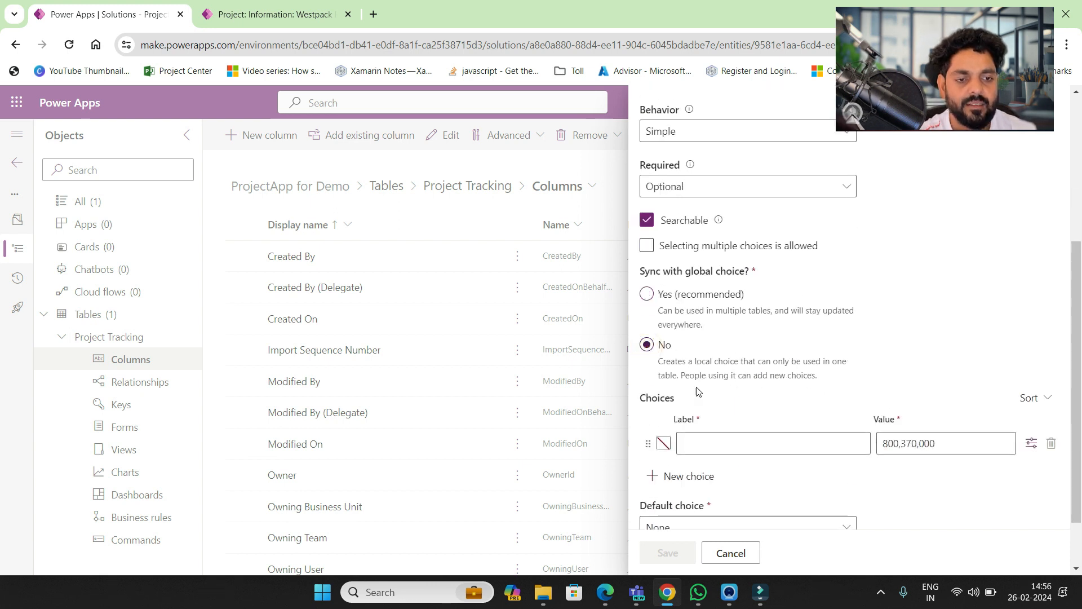
{"action": "left_click", "coordinate": [739, 440]}
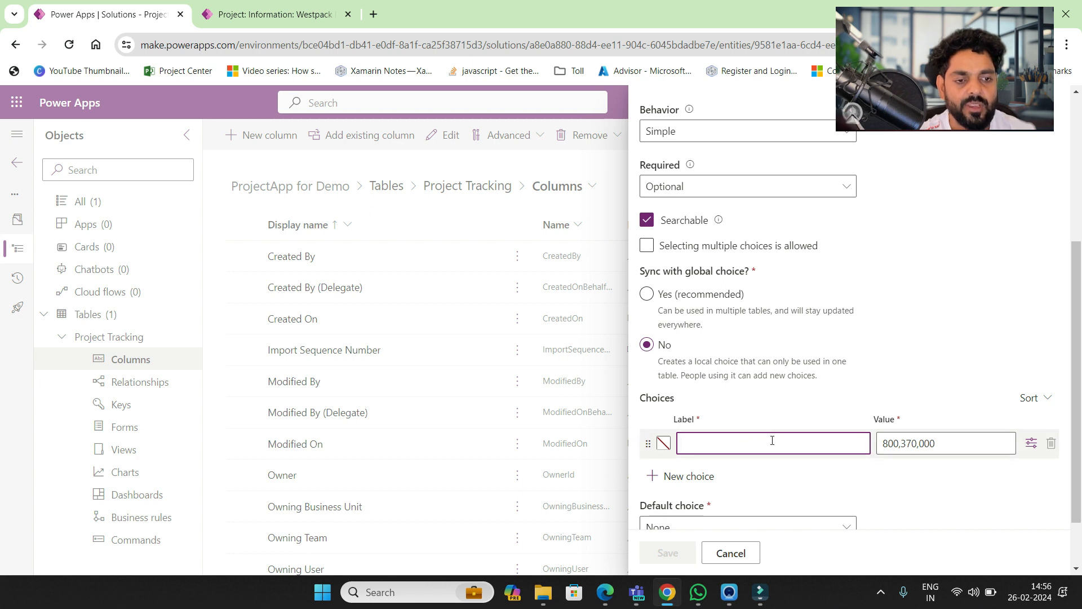
{"action": "left_click", "coordinate": [648, 300]}
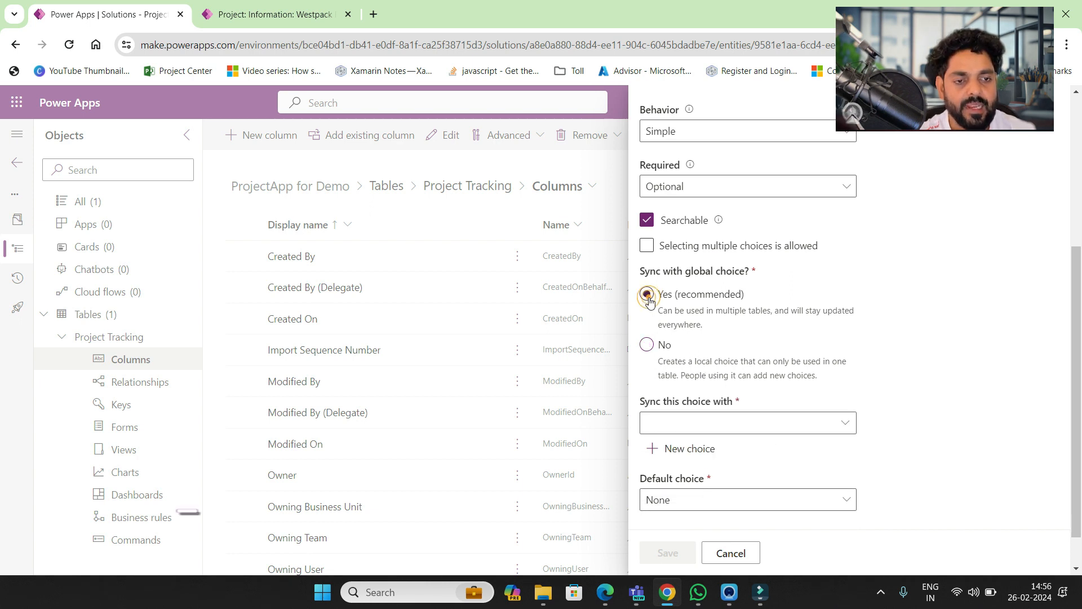
{"action": "left_click", "coordinate": [704, 451]}
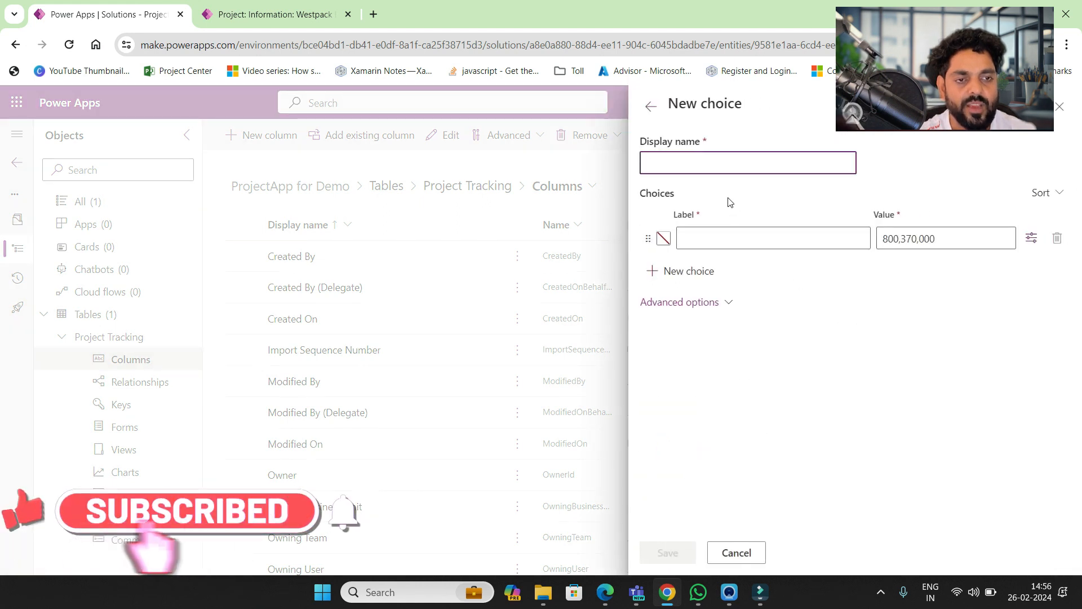
{"action": "type", "text": "Pro"}
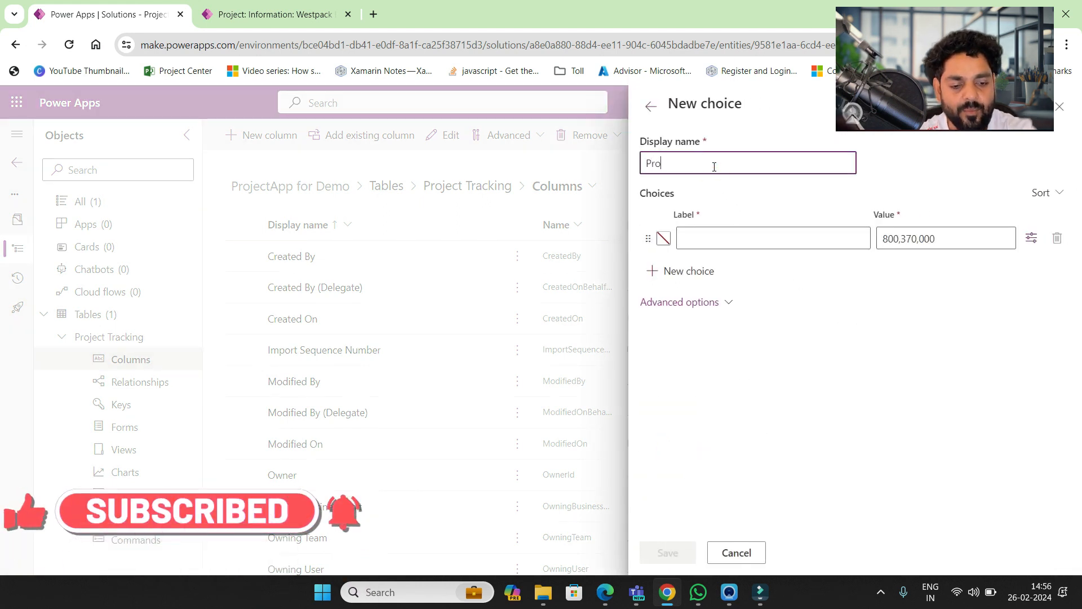
{"action": "type", "text": "ject Trackn"}
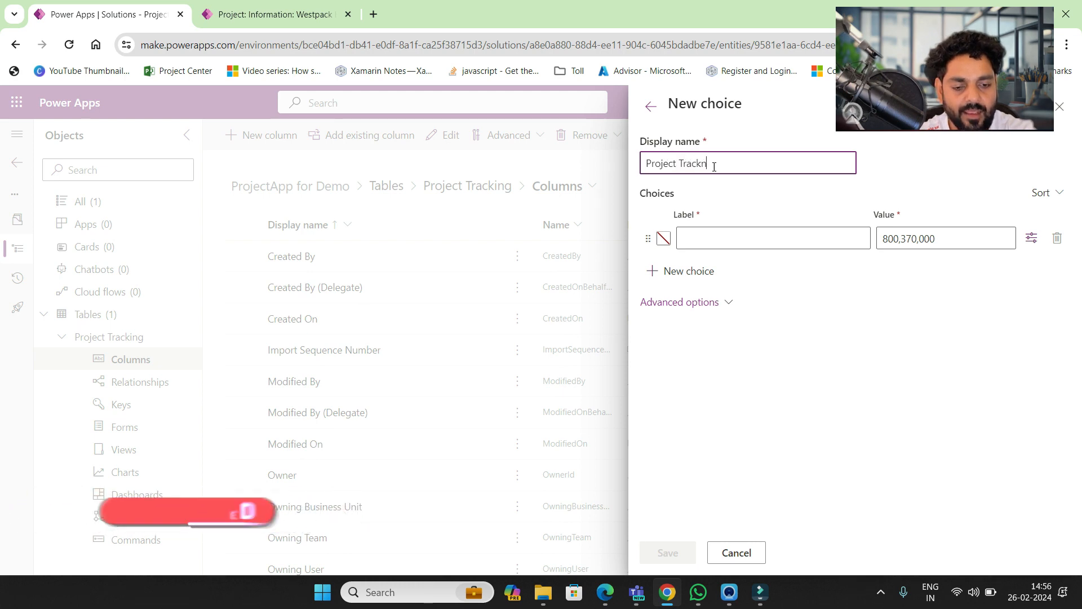
{"action": "type", "text": "g Choices"}
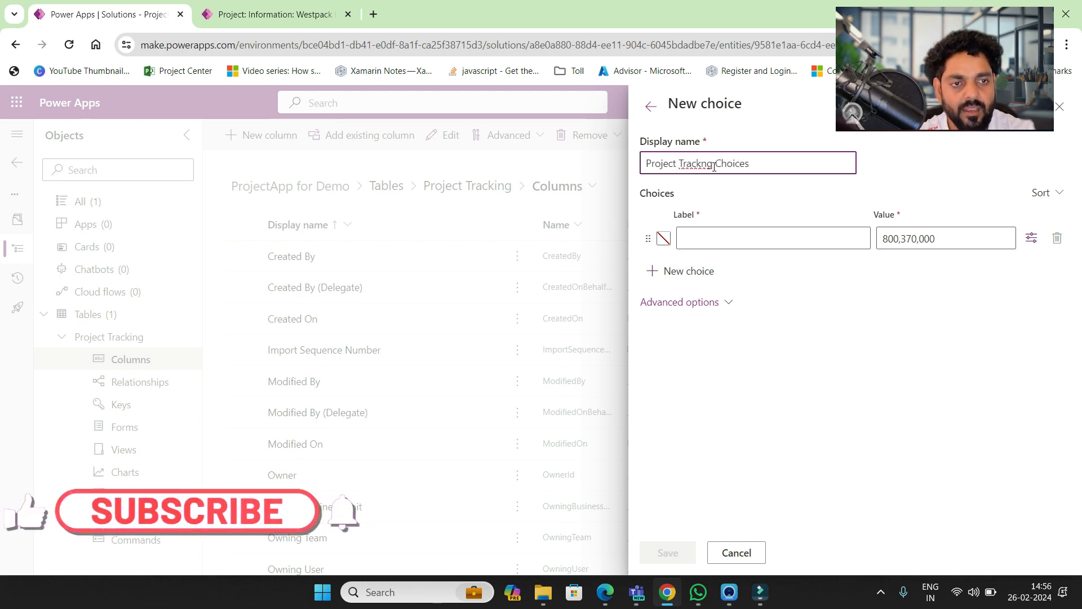
{"action": "left_click", "coordinate": [711, 164]}
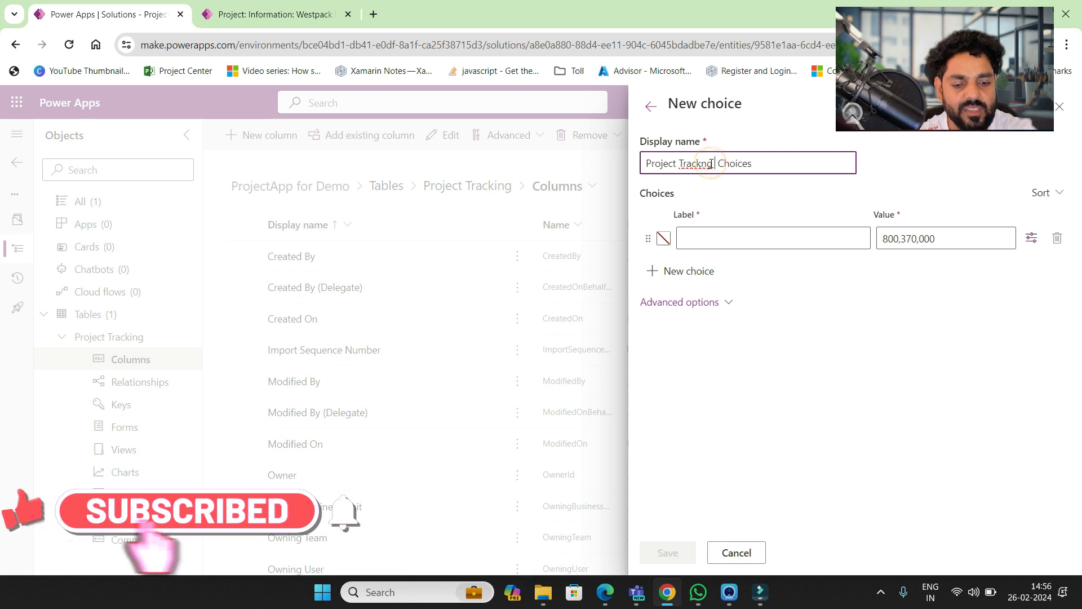
{"action": "type", "text": "sTatus"}
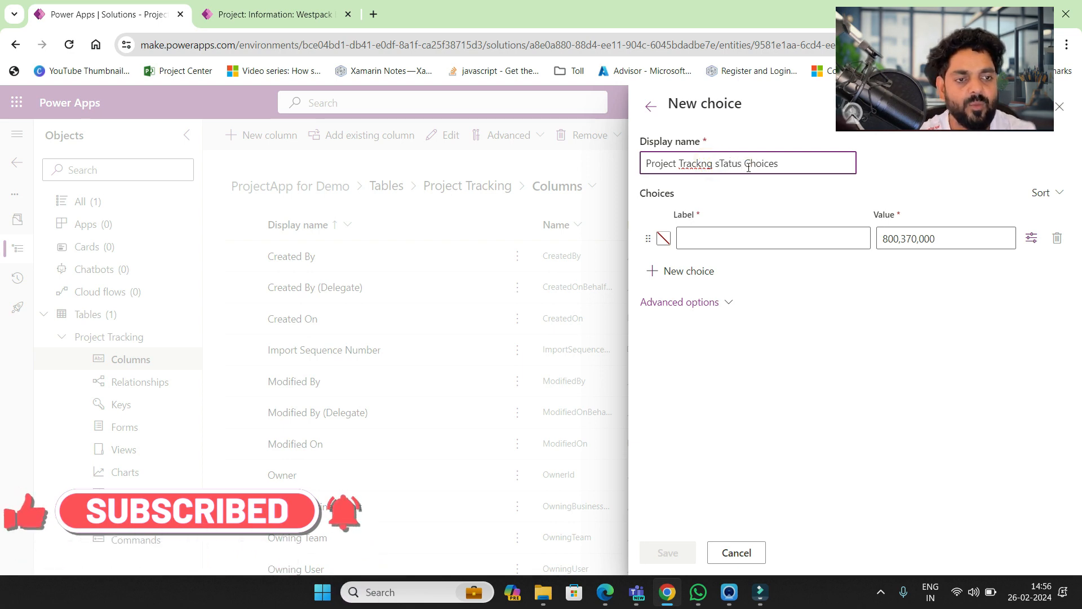
{"action": "left_click", "coordinate": [746, 235]}
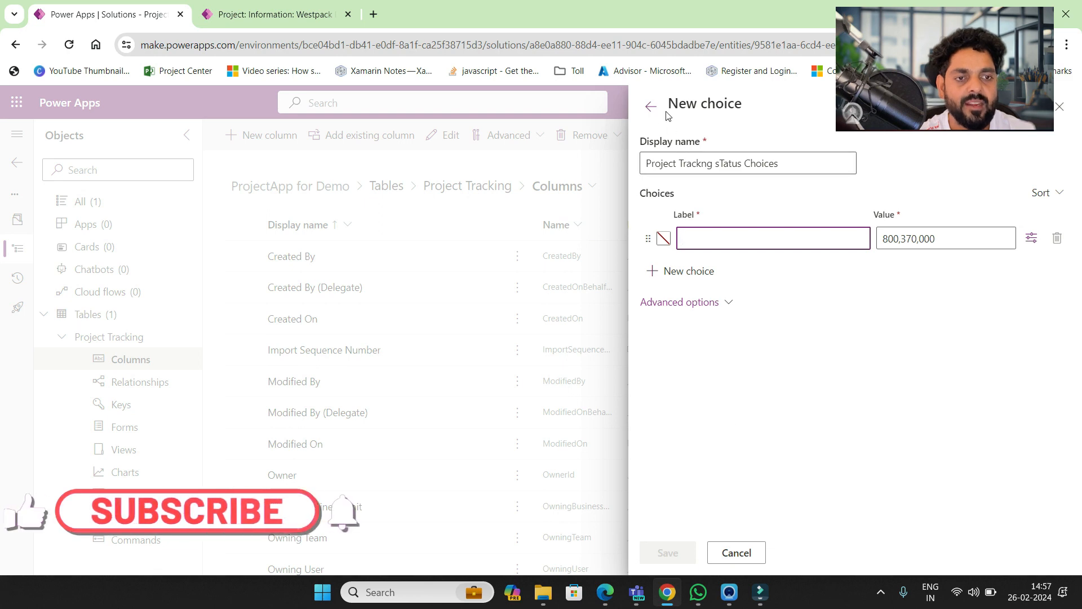
{"action": "left_click", "coordinate": [651, 116]}
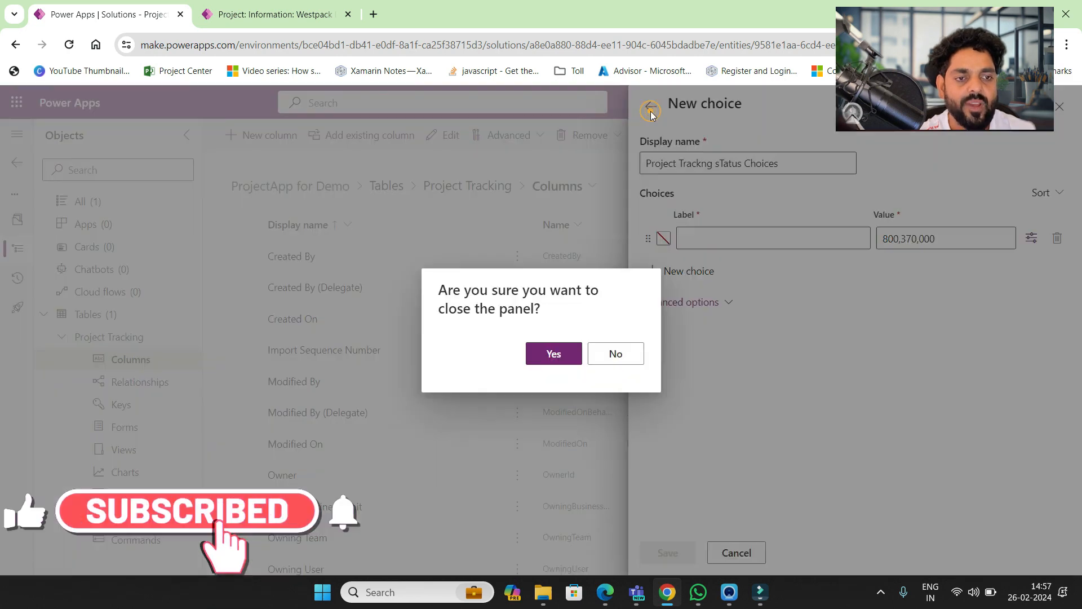
{"action": "left_click", "coordinate": [555, 354]}
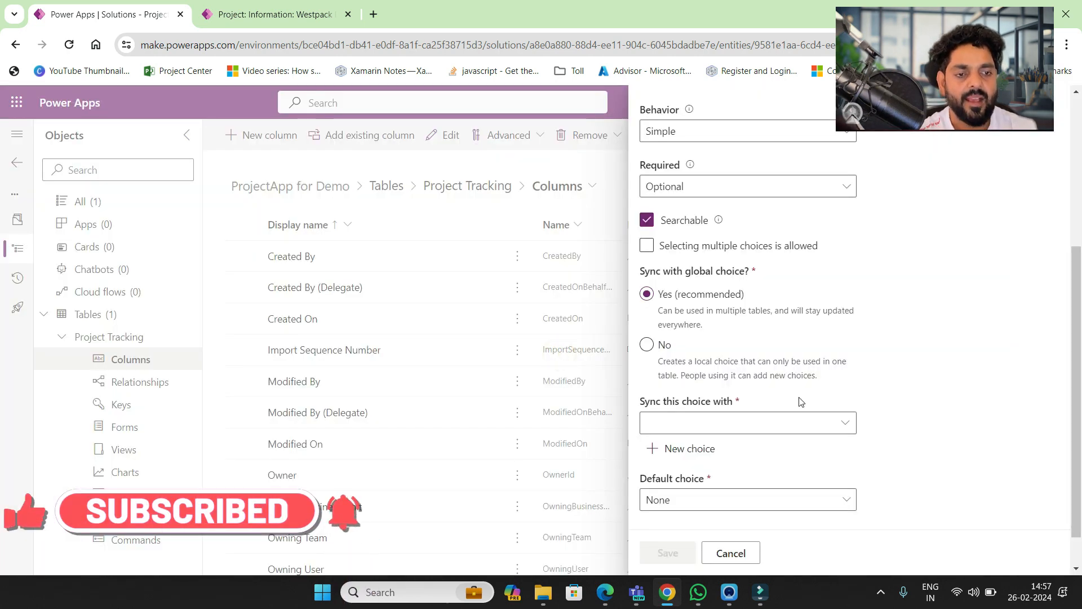
- Sync Project Status with Project Status Choices, default it to On Track, and save
{"action": "left_click", "coordinate": [782, 419]}
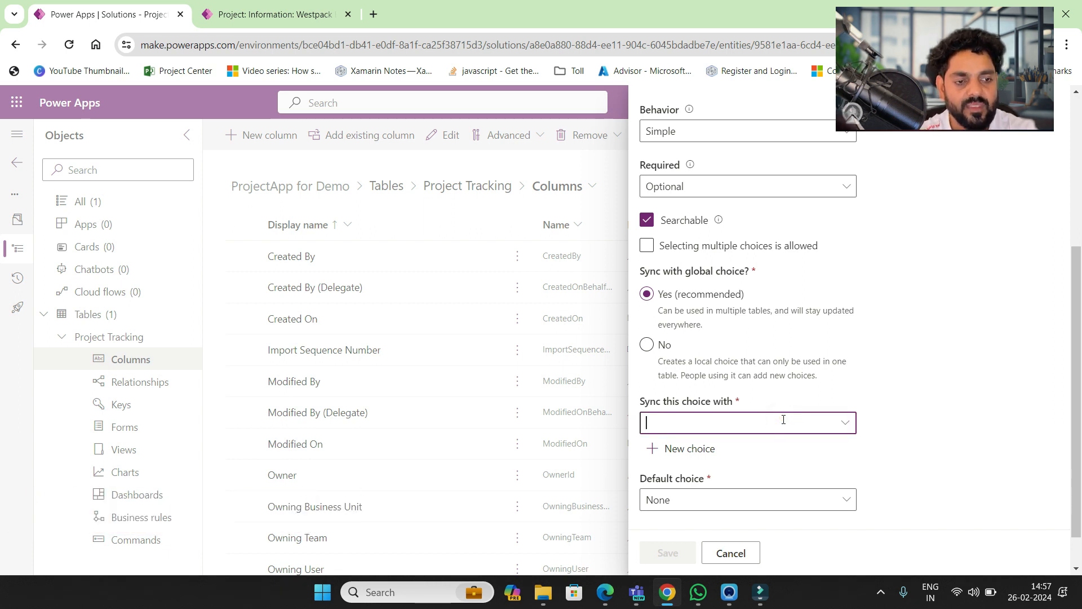
{"action": "type", "text": "project"}
{"action": "mouse_move", "coordinate": [711, 451]}
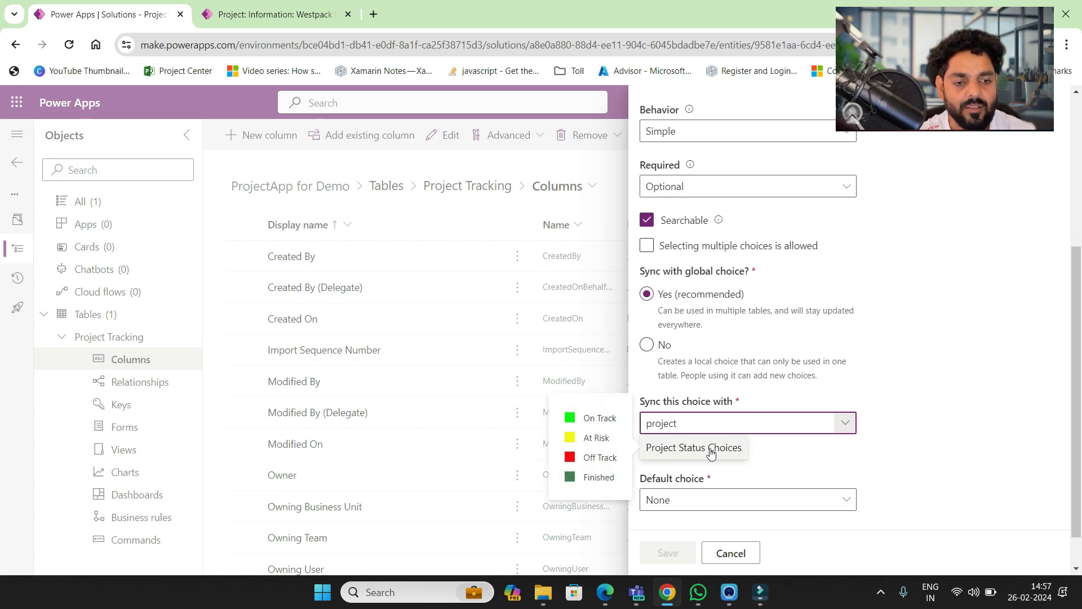
{"action": "left_click", "coordinate": [712, 449]}
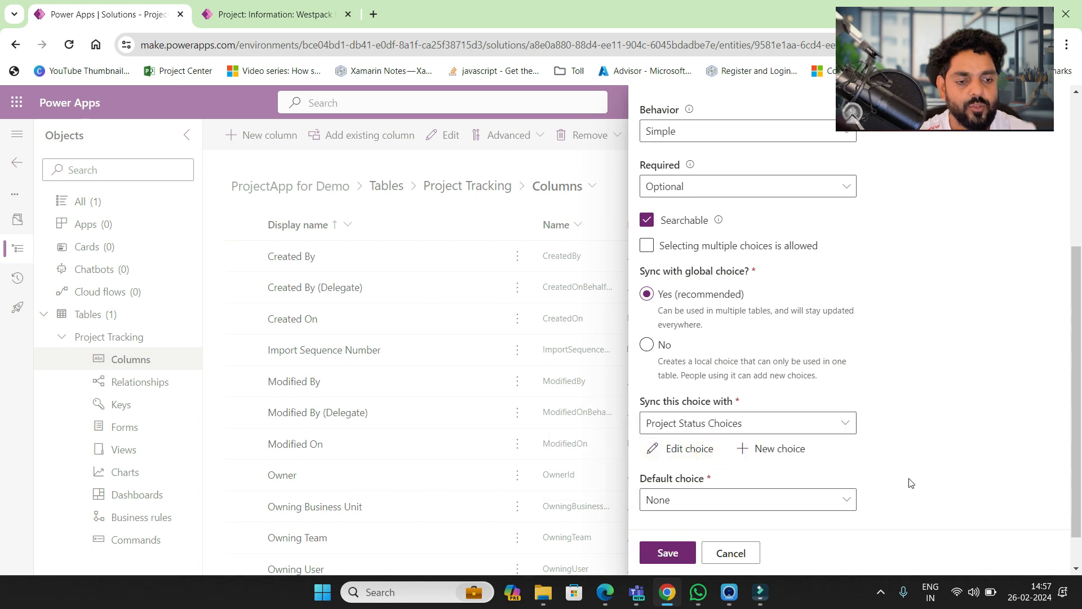
{"action": "scroll", "coordinate": [909, 482], "scroll_direction": "down", "scroll_amount": 1}
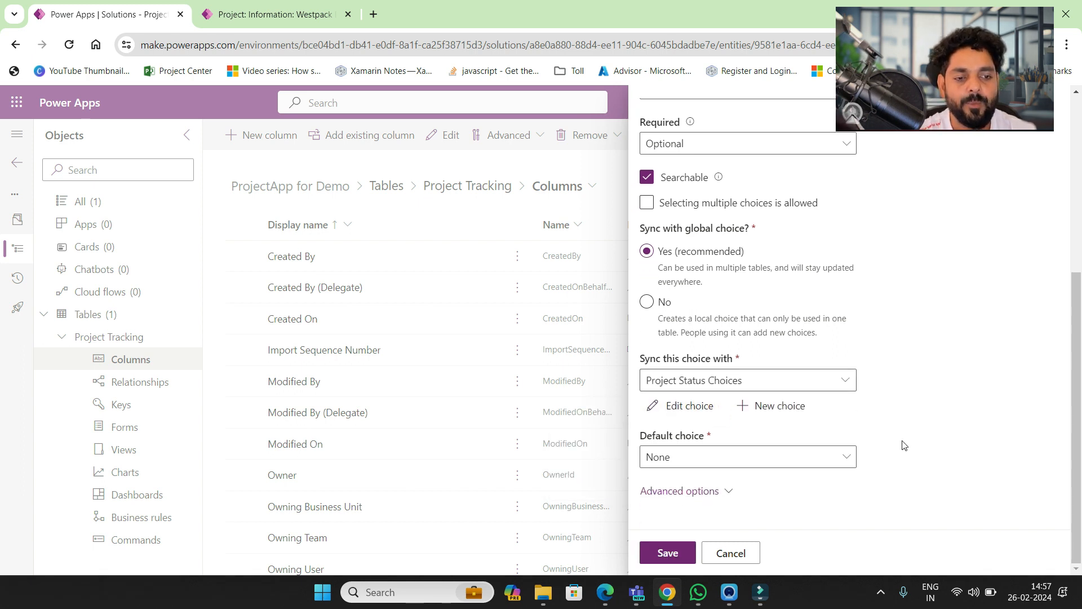
{"action": "left_click", "coordinate": [753, 463]}
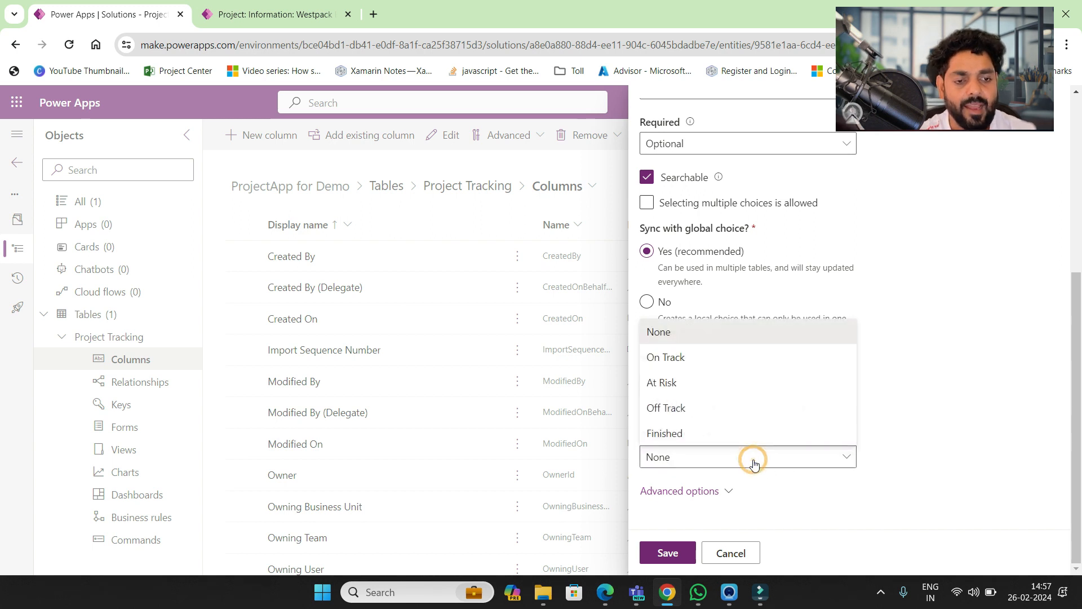
{"action": "left_click", "coordinate": [699, 363]}
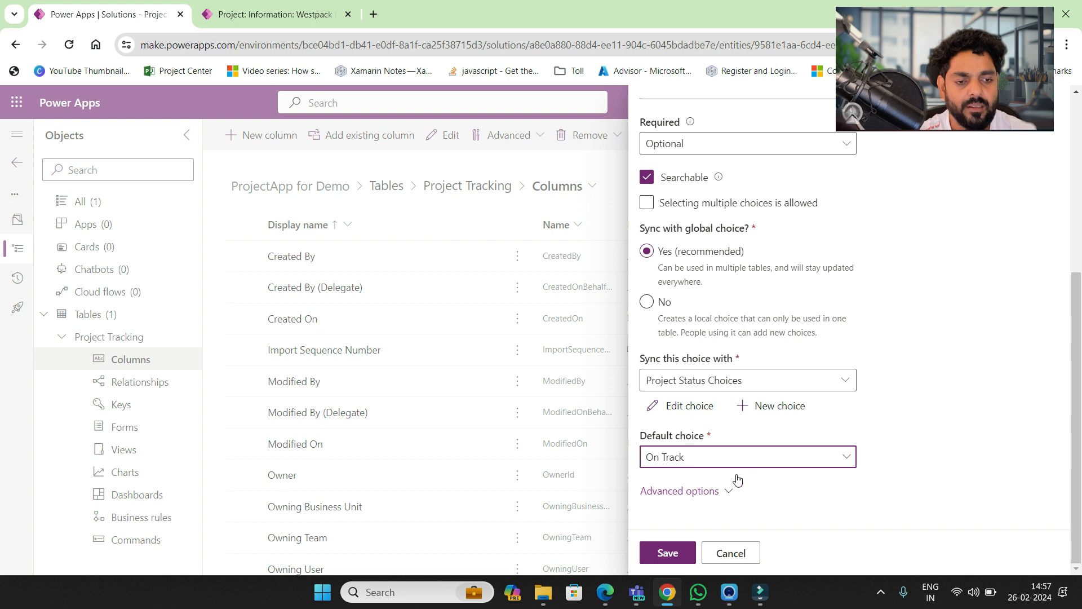
{"action": "left_click", "coordinate": [672, 553]}
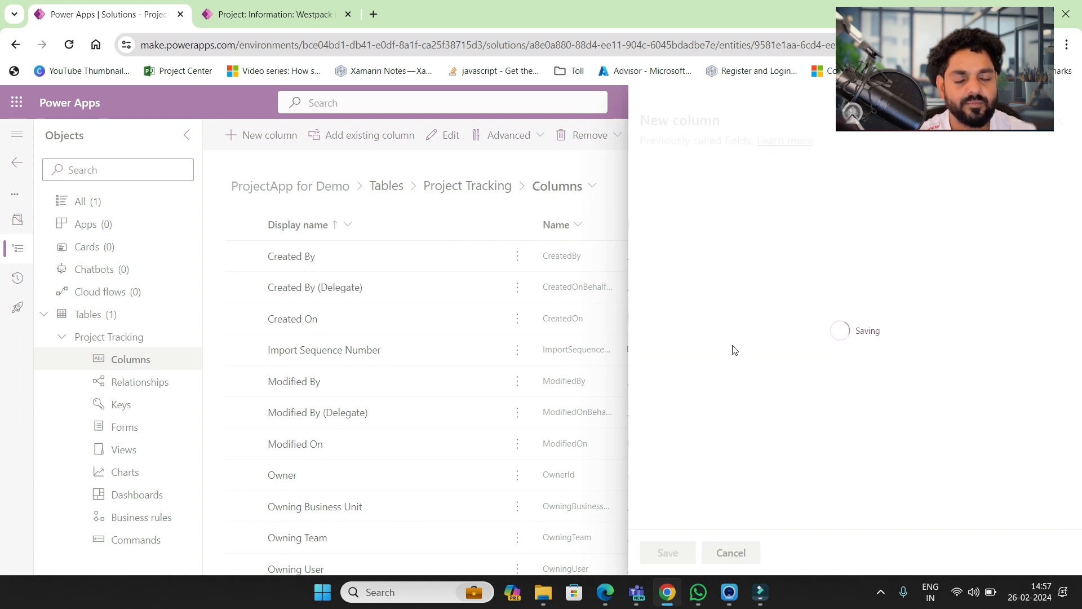
- From the Project Tracking column list, start a new column named Project Manager
{"action": "left_click", "coordinate": [503, 187]}
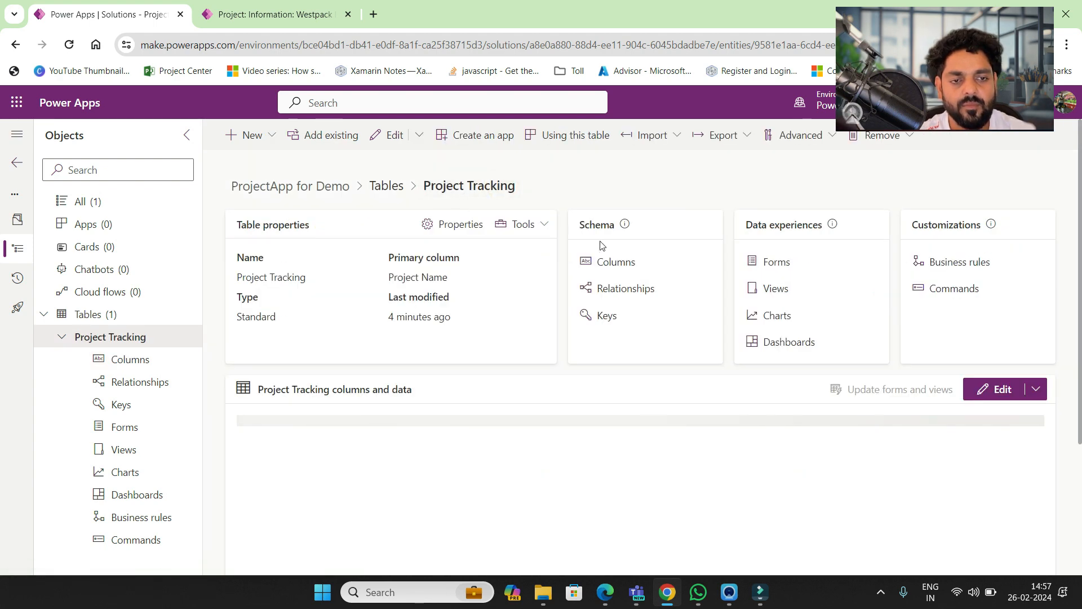
{"action": "left_click", "coordinate": [617, 265]}
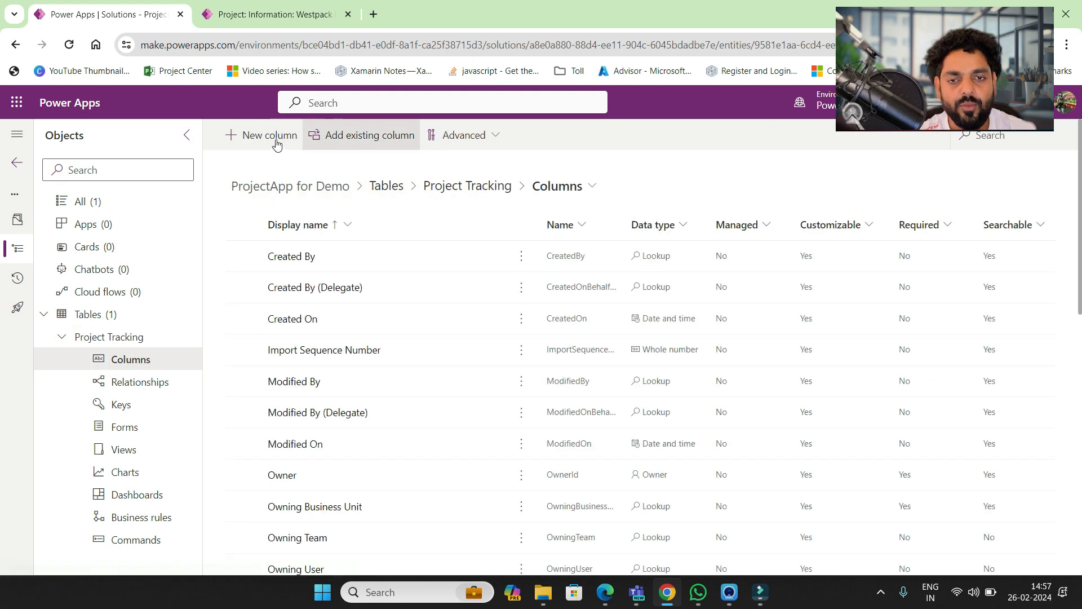
{"action": "left_click", "coordinate": [275, 141]}
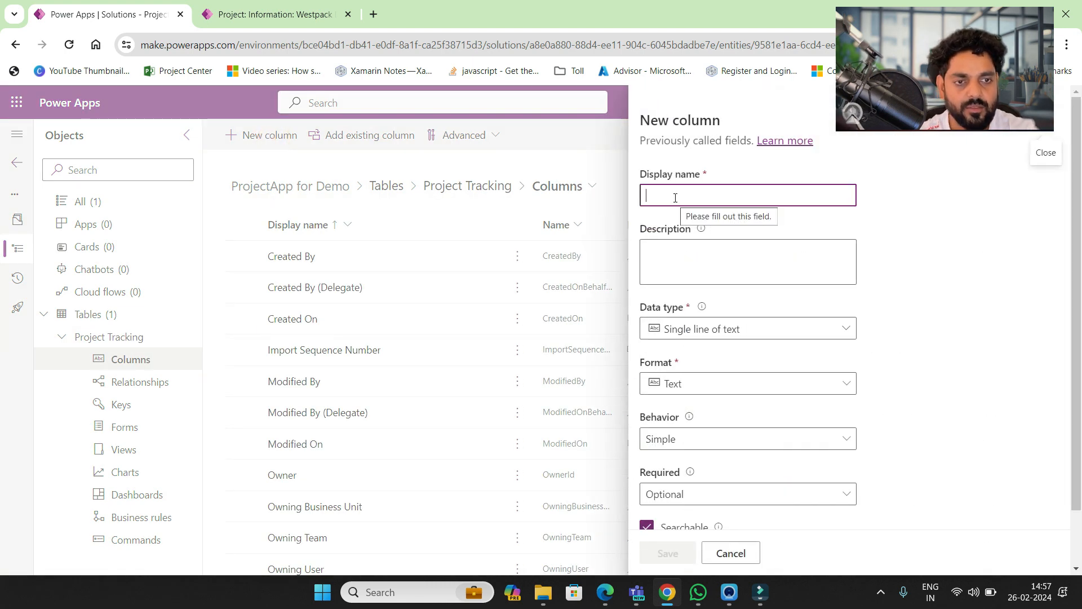
{"action": "type", "text": "Project"}
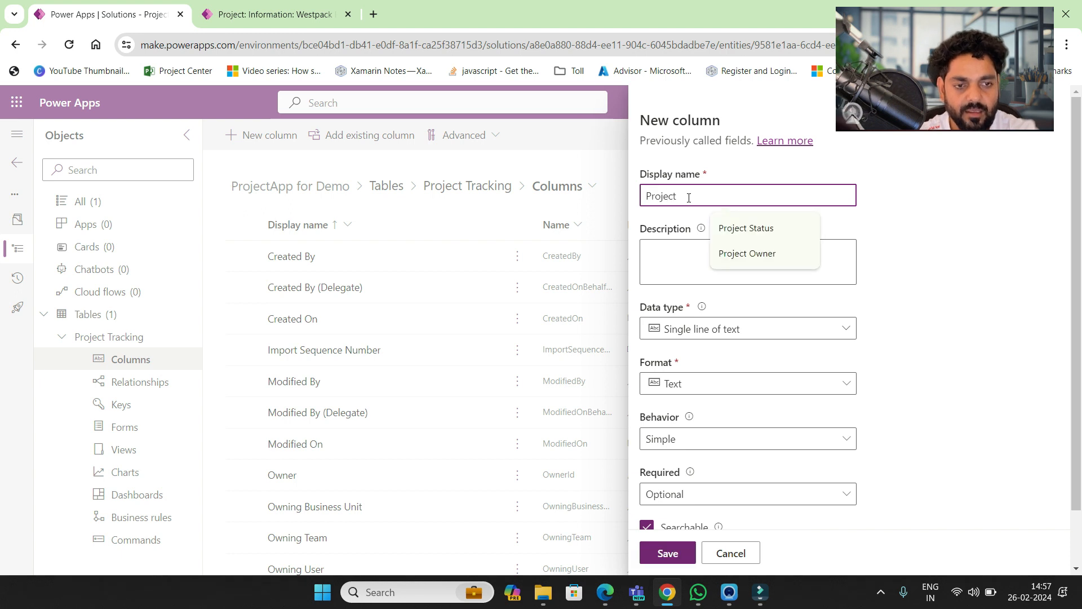
{"action": "type", "text": " Owne"}
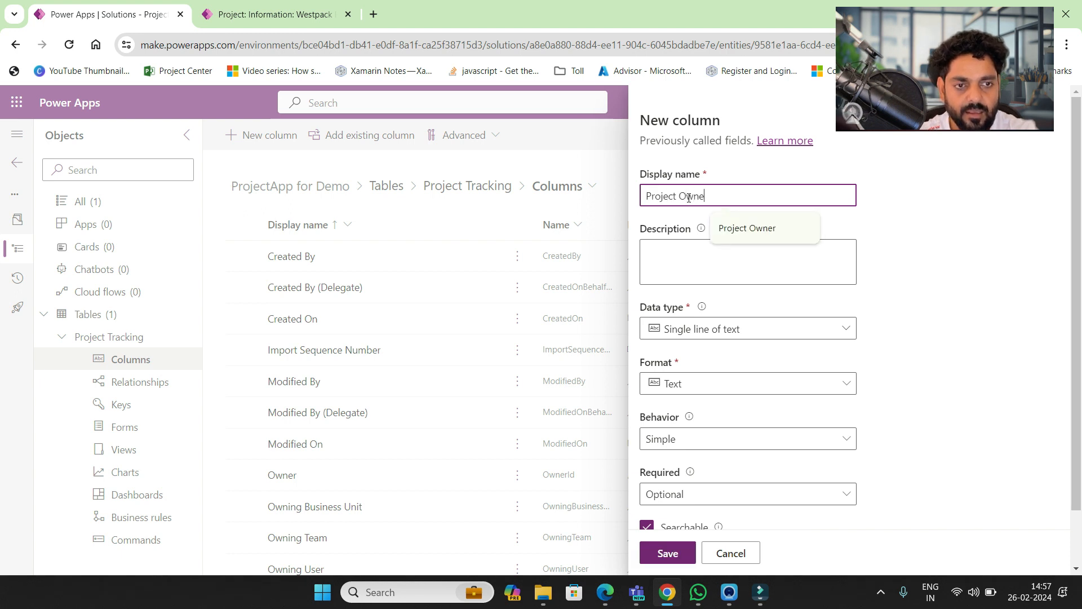
{"action": "type", "text": "r"}
{"action": "key", "text": "BackSpace"}
{"action": "key", "text": "BackSpace"}
{"action": "key", "text": "BackSpace"}
{"action": "key", "text": "BackSpace"}
{"action": "key", "text": "BackSpace"}
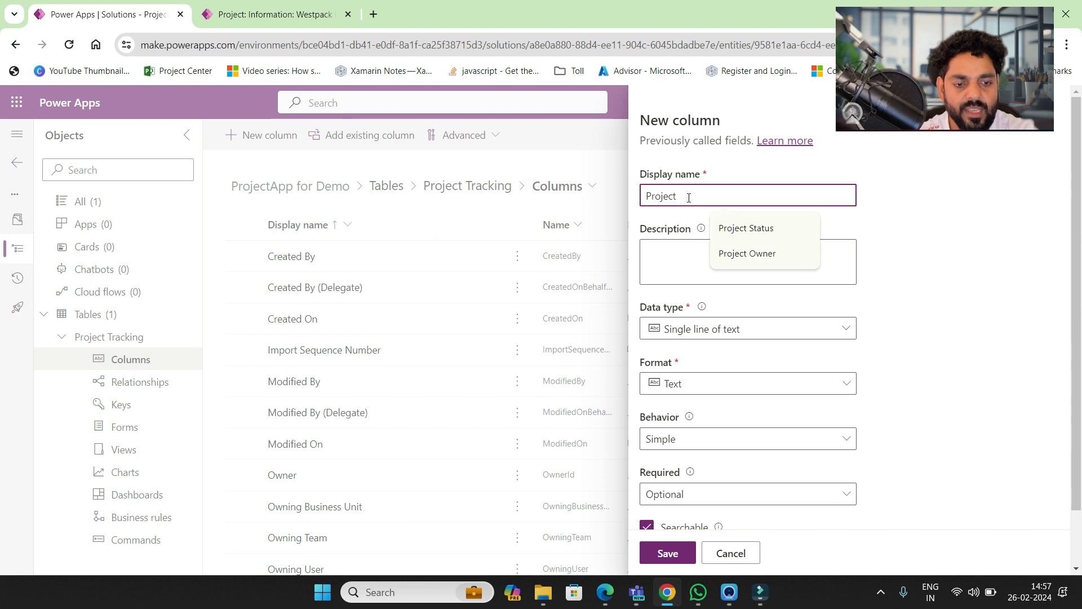
{"action": "type", "text": "Manager"}
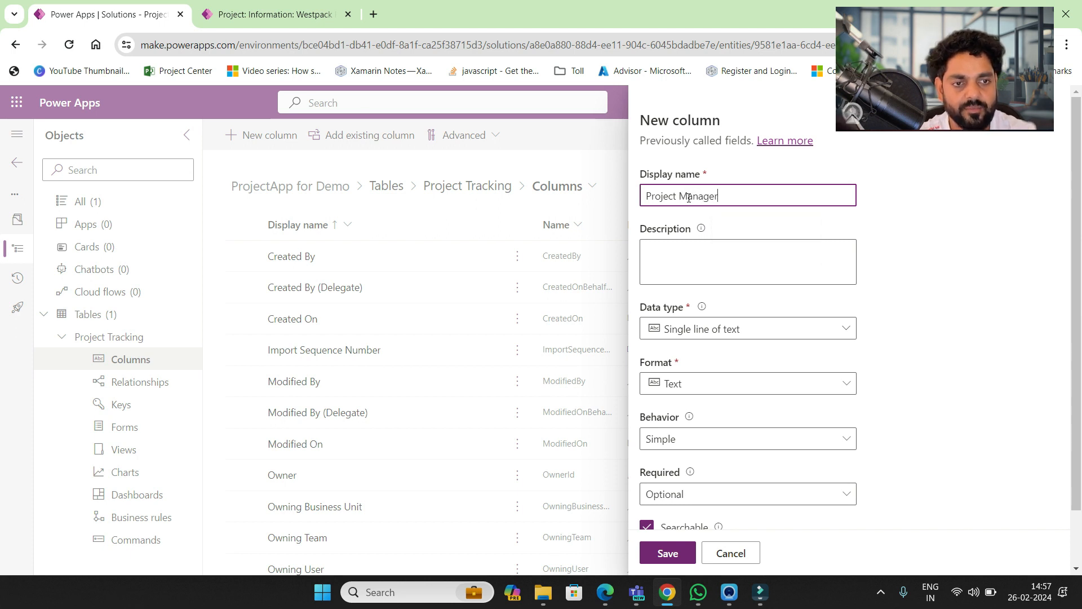
- Make Project Manager a Lookup column related to the Contact table and save it
{"action": "left_click", "coordinate": [720, 330]}
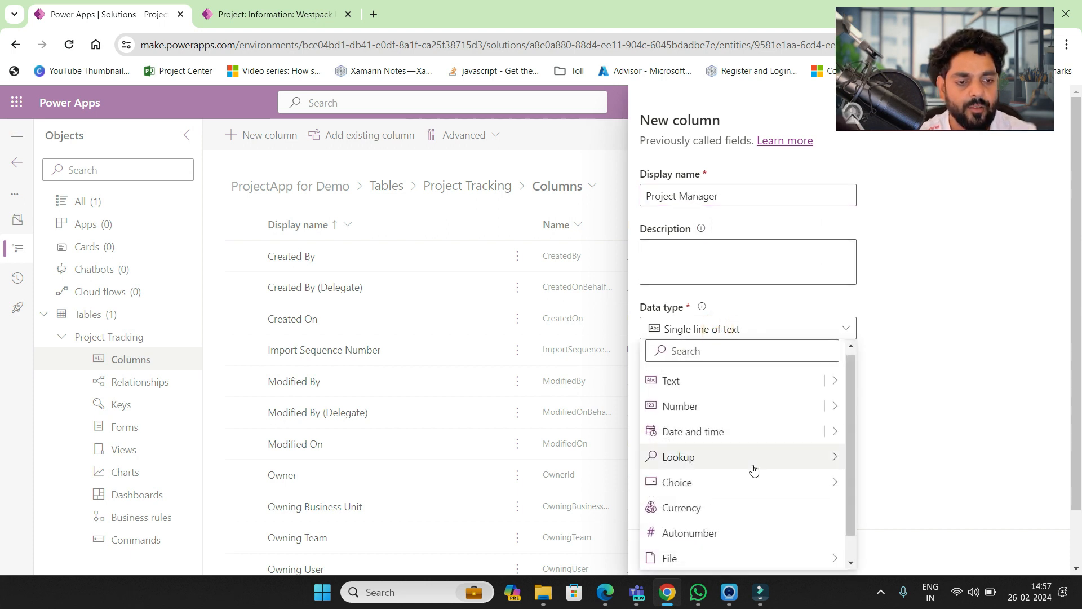
{"action": "mouse_move", "coordinate": [785, 469]}
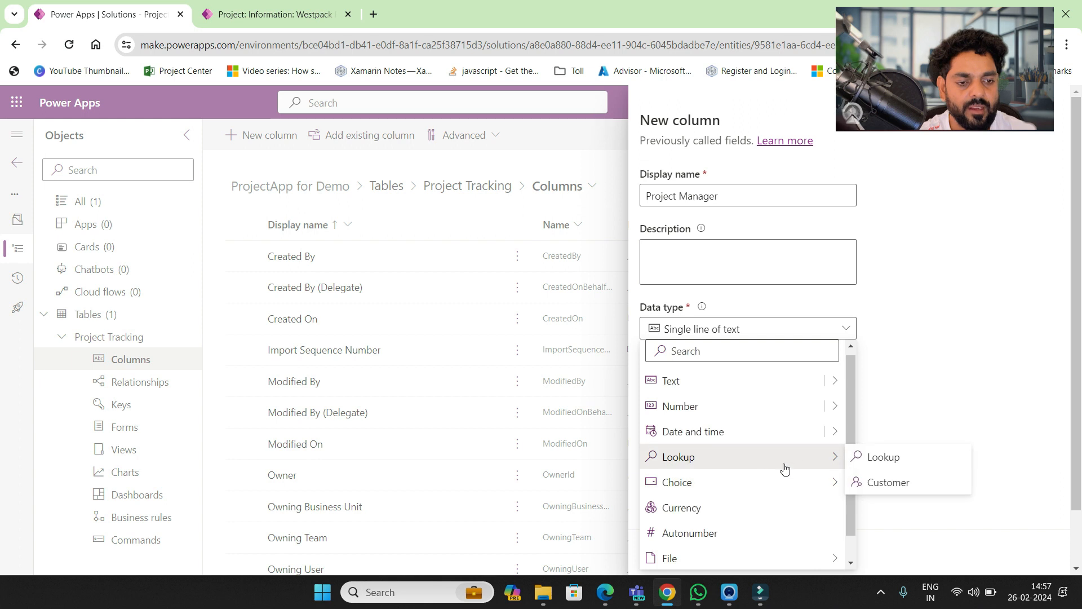
{"action": "left_click", "coordinate": [875, 464]}
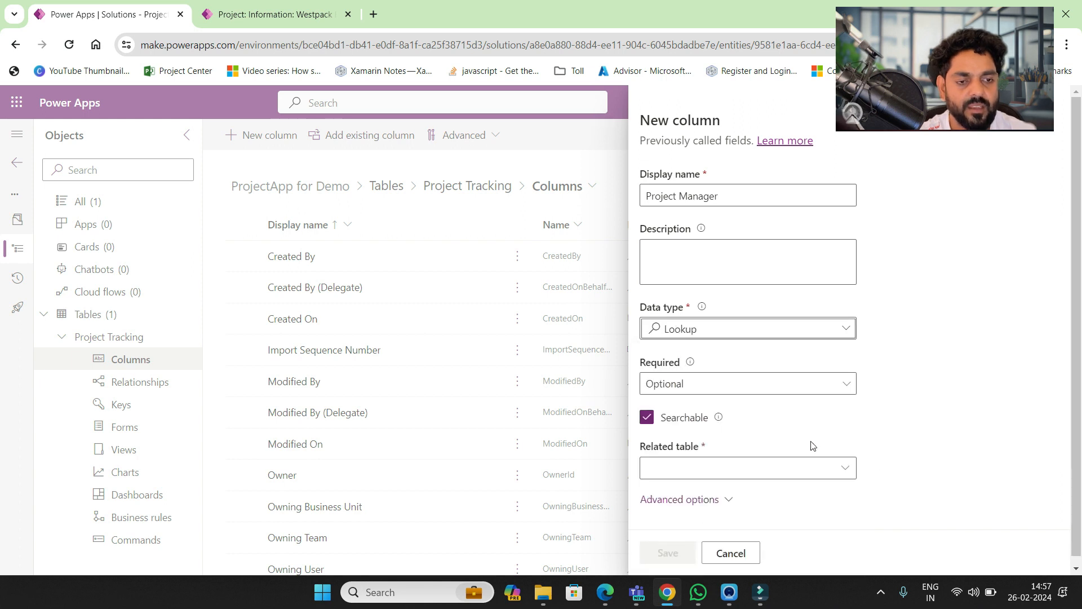
{"action": "left_click", "coordinate": [750, 468]}
{"action": "type", "text": "contac"}
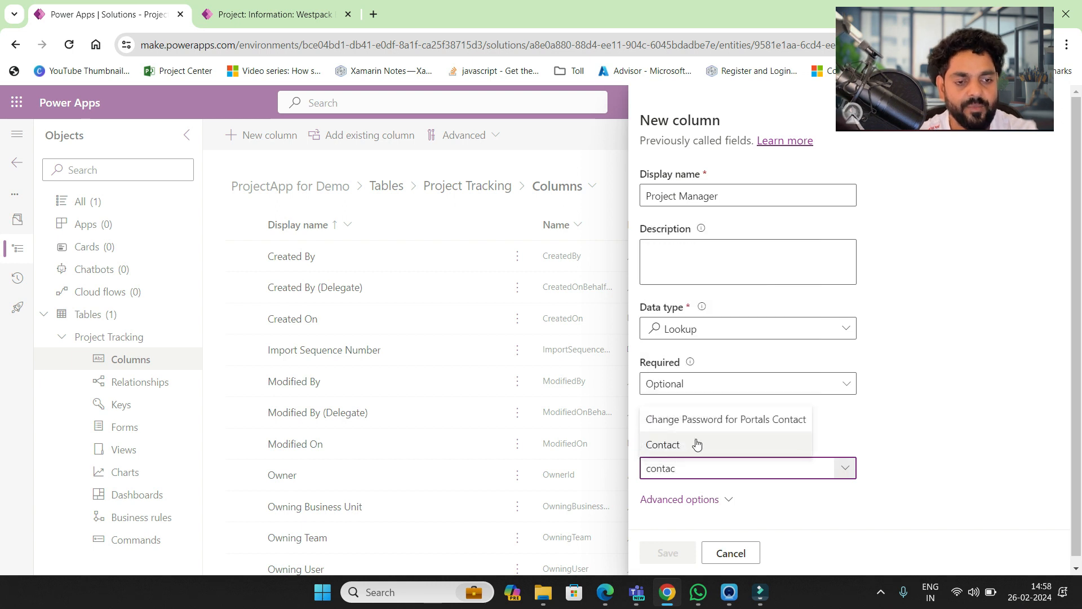
{"action": "left_click", "coordinate": [697, 444]}
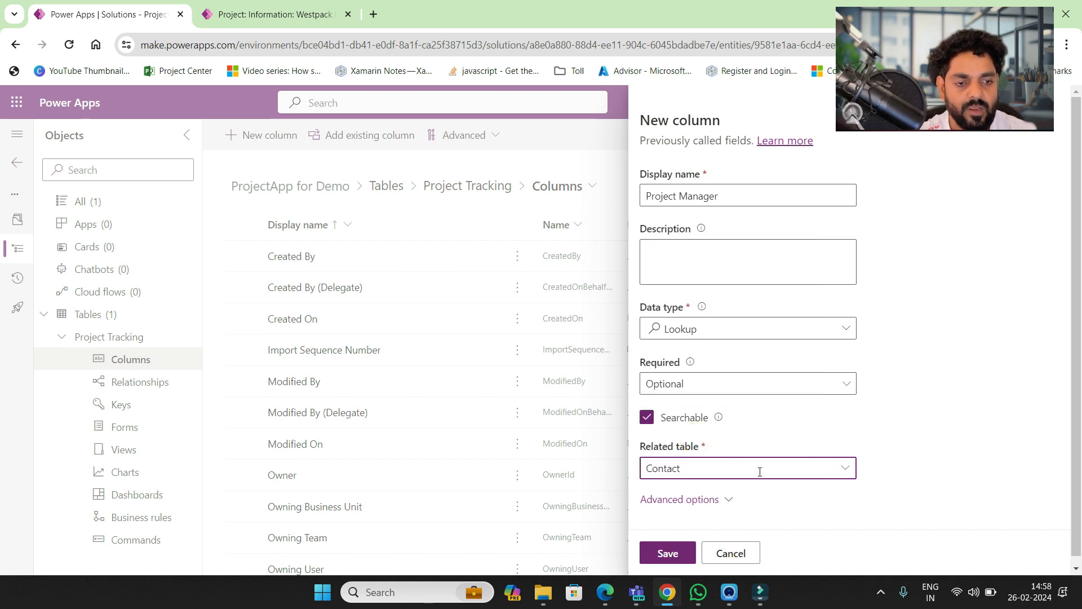
{"action": "left_click", "coordinate": [669, 554]}
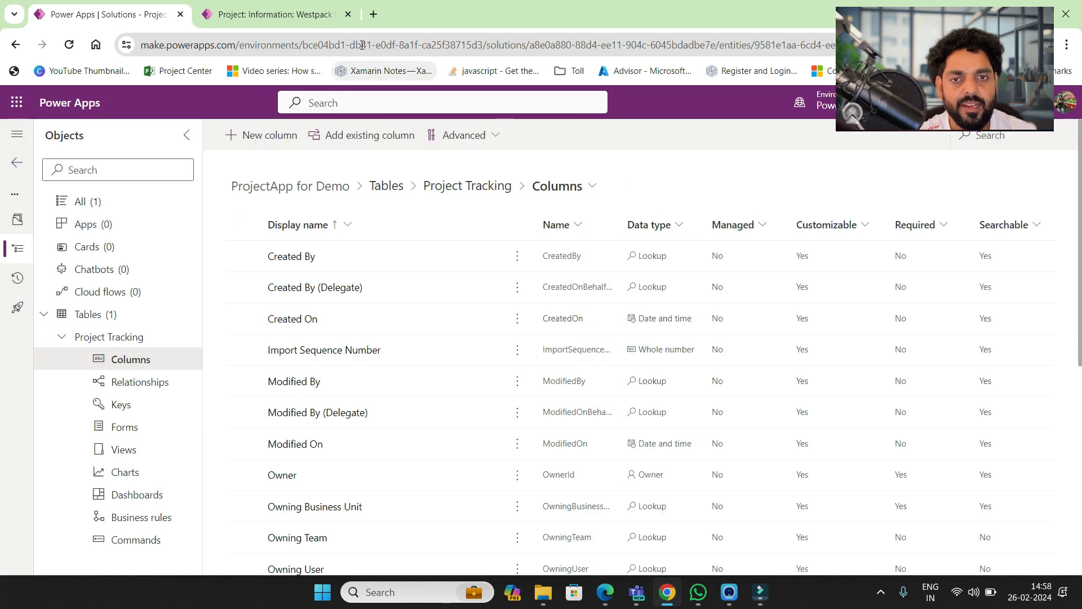
- Start a new Cost column of Currency type with Simple behaviour
{"action": "left_click", "coordinate": [267, 15]}
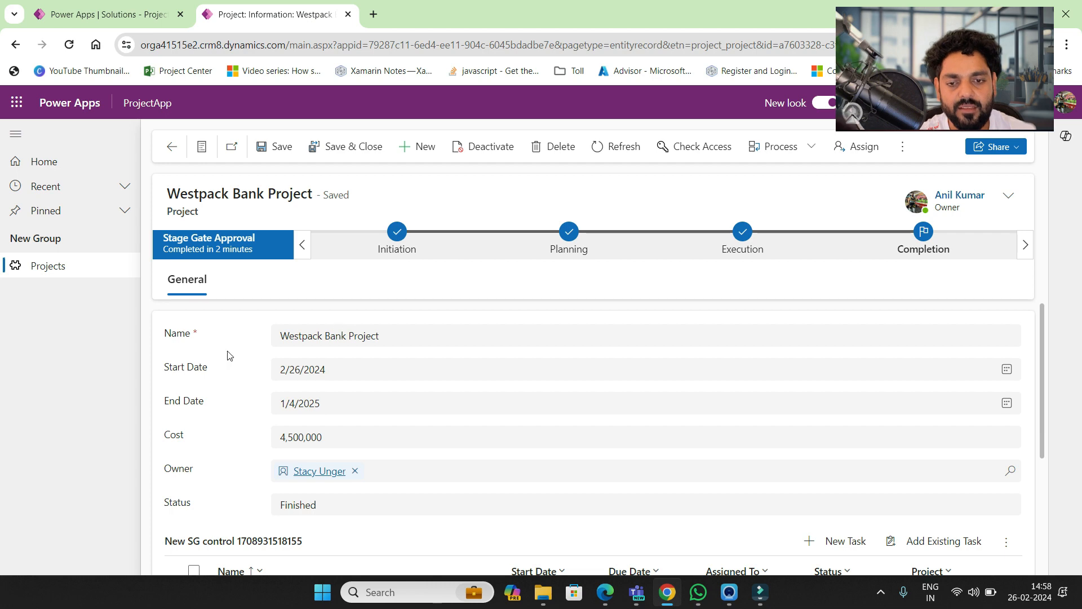
{"action": "left_click", "coordinate": [140, 22]}
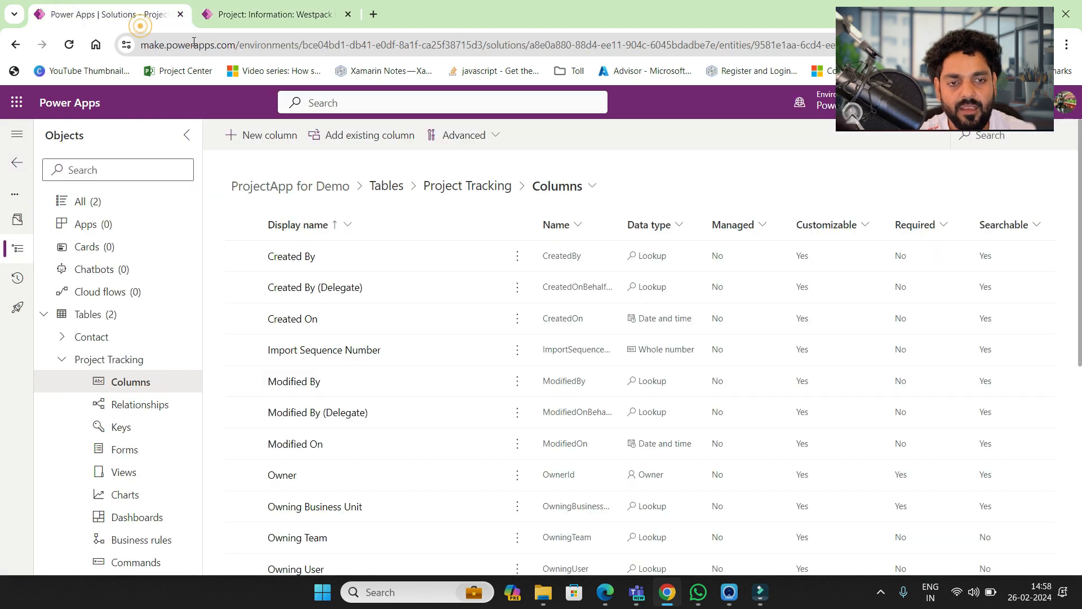
{"action": "left_click", "coordinate": [276, 142]}
{"action": "left_click", "coordinate": [698, 196]}
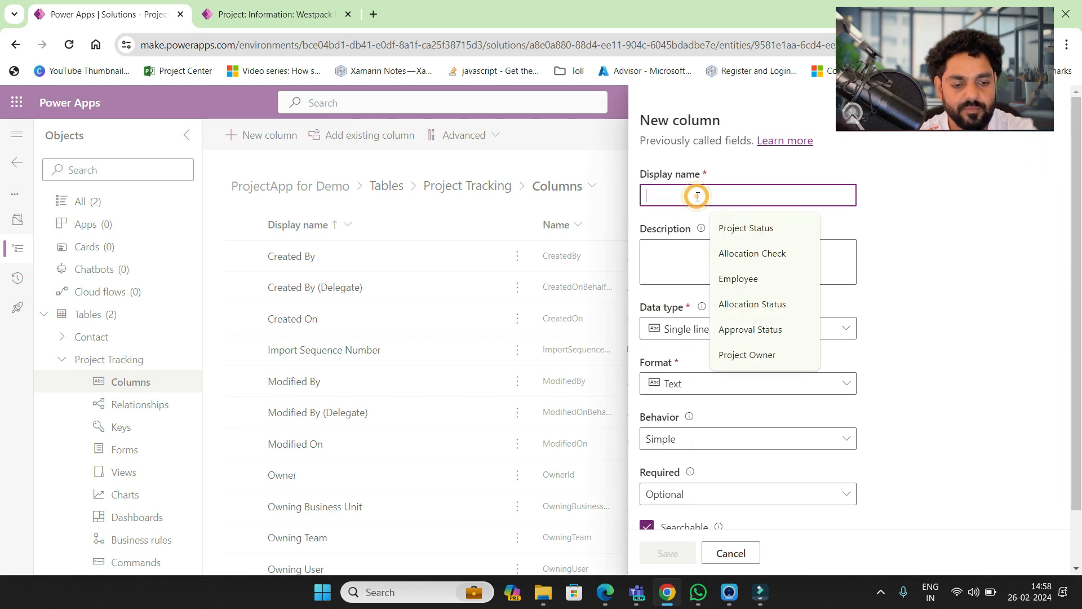
{"action": "type", "text": "Cost"}
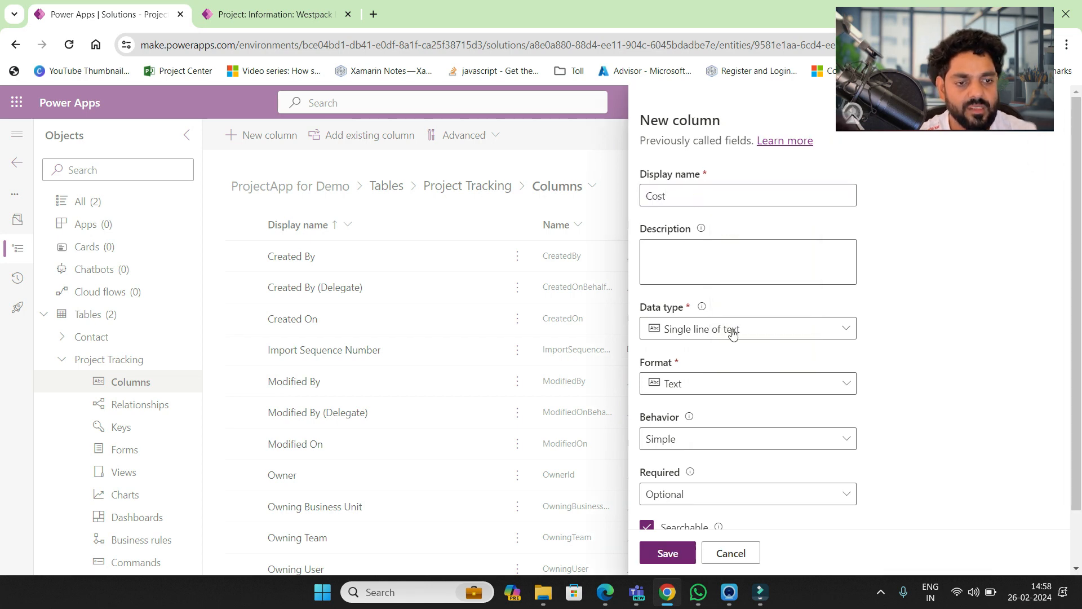
{"action": "left_click", "coordinate": [731, 329]}
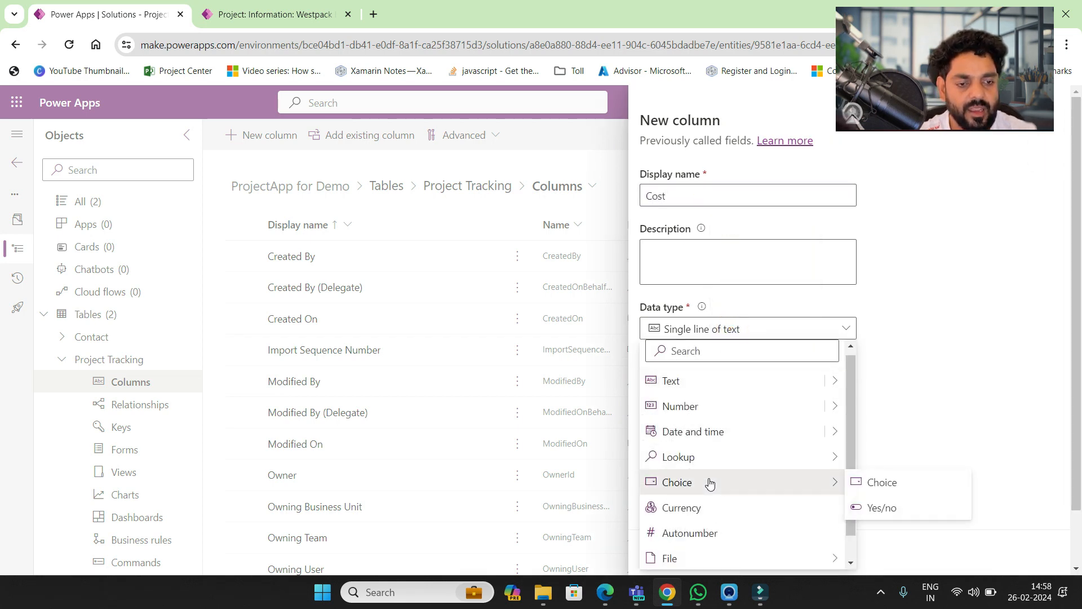
{"action": "left_click", "coordinate": [710, 510]}
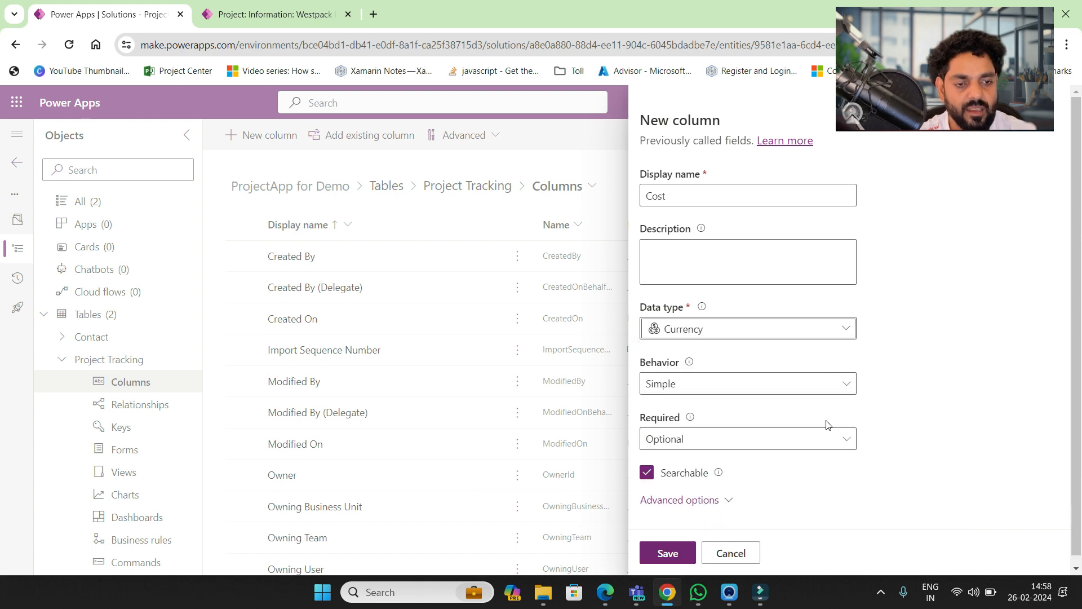
{"action": "left_click", "coordinate": [845, 385]}
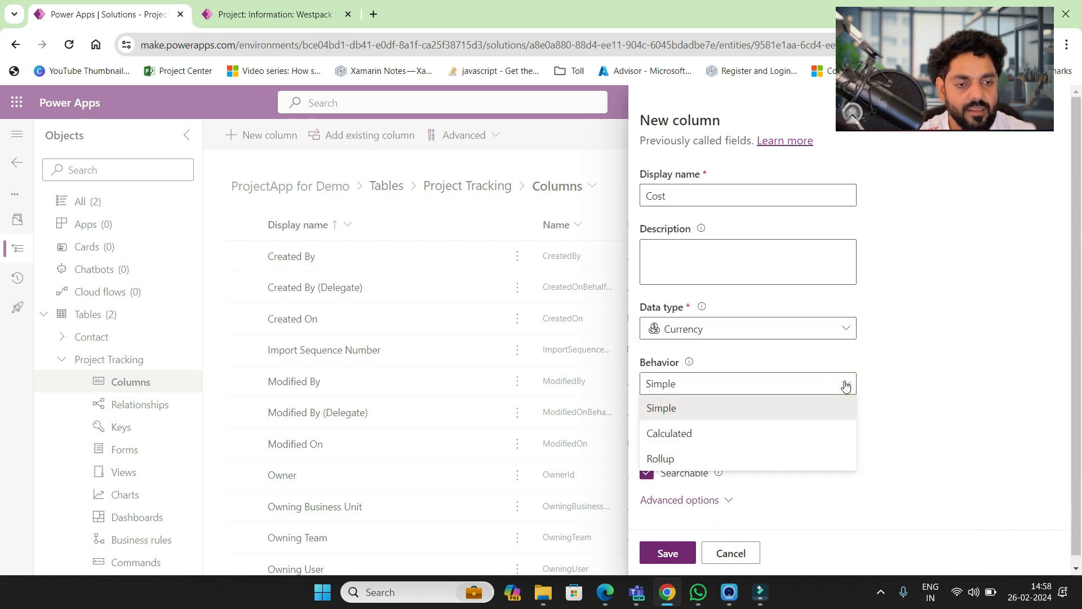
{"action": "left_click", "coordinate": [844, 382]}
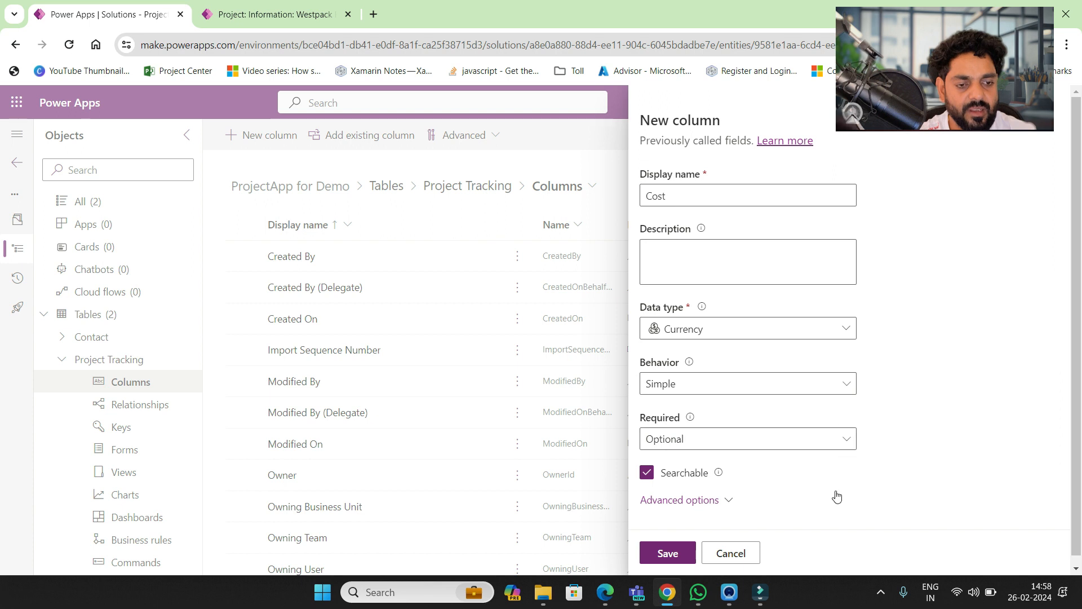
- Set the Cost column's minimum value to 100 under advanced options and save it
{"action": "scroll", "coordinate": [837, 496], "scroll_direction": "down", "scroll_amount": 1}
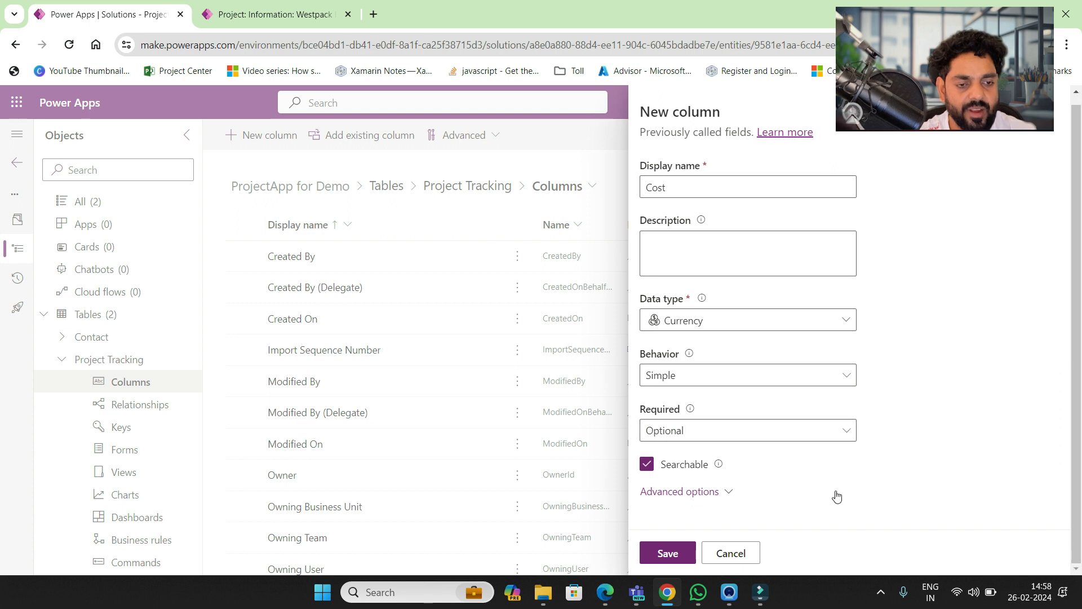
{"action": "left_click", "coordinate": [693, 497]}
{"action": "scroll", "coordinate": [834, 498], "scroll_direction": "down", "scroll_amount": 6}
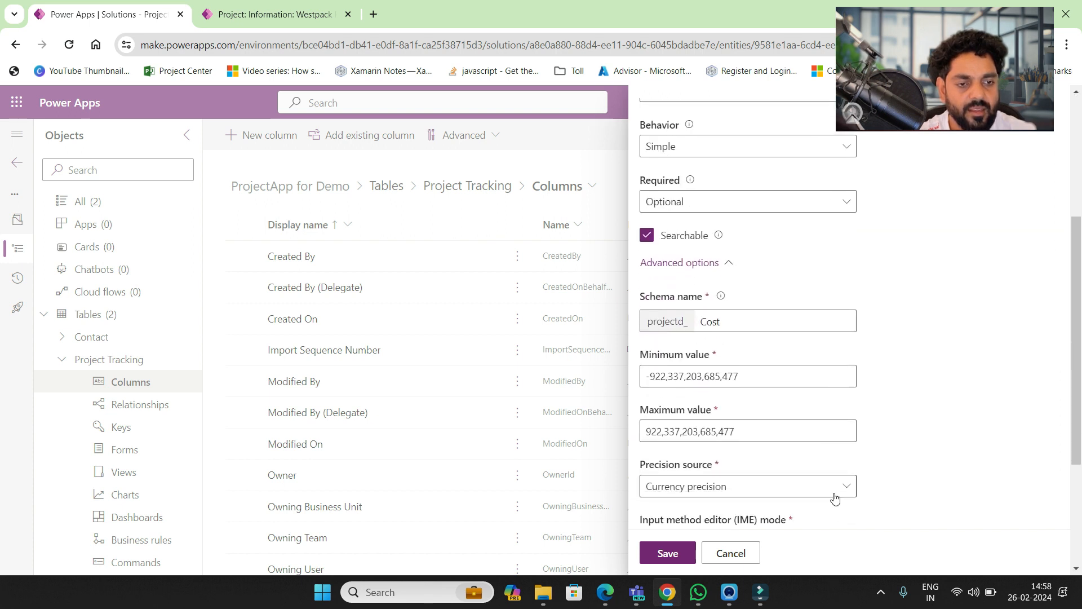
{"action": "scroll", "coordinate": [836, 497], "scroll_direction": "down", "scroll_amount": 2}
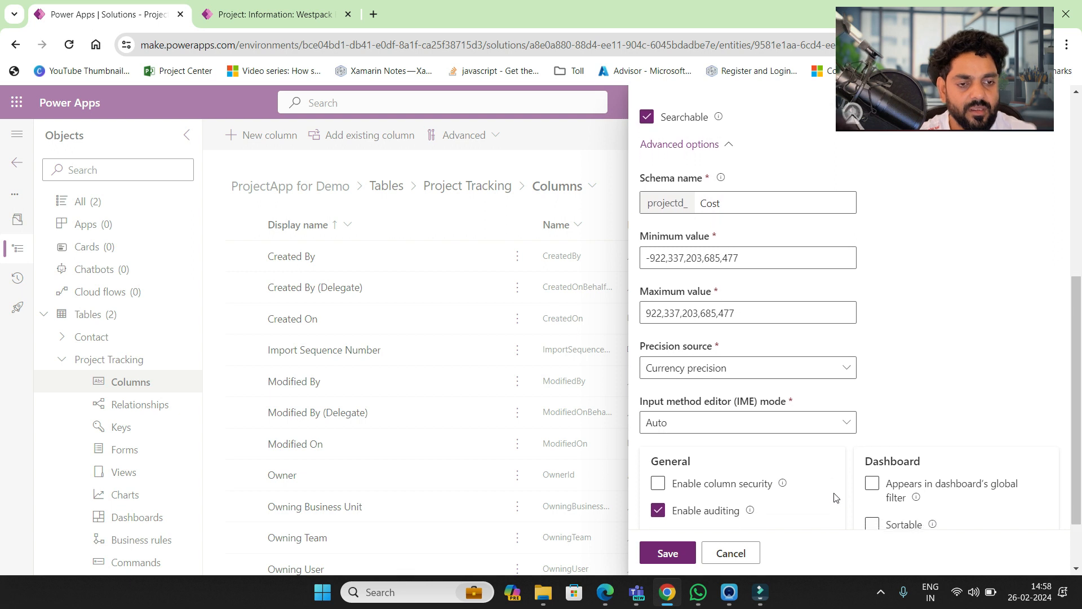
{"action": "scroll", "coordinate": [835, 497], "scroll_direction": "down", "scroll_amount": 1}
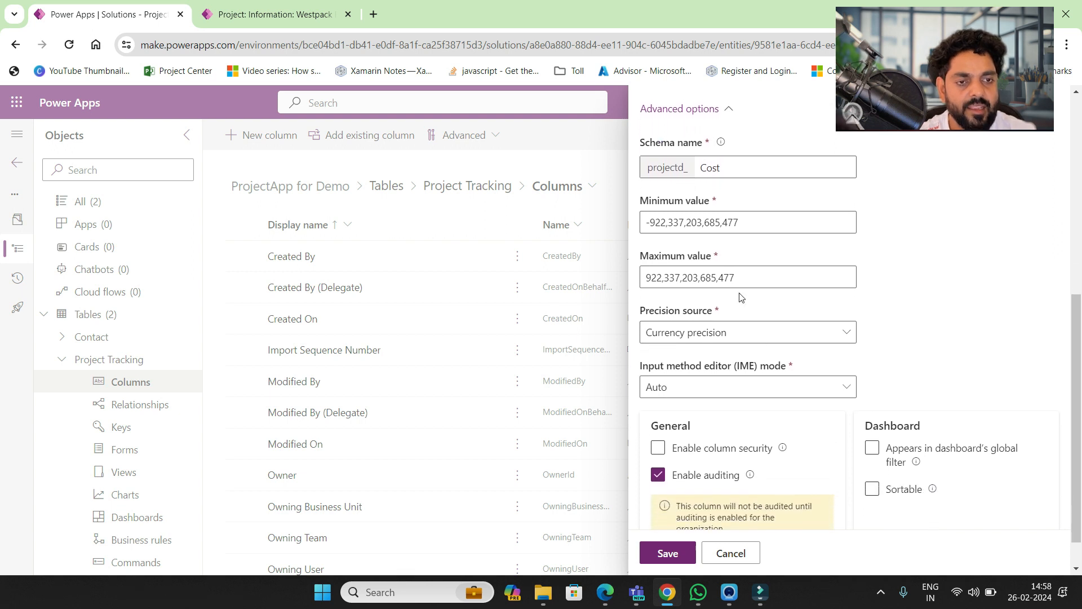
{"action": "triple_click", "coordinate": [759, 223]}
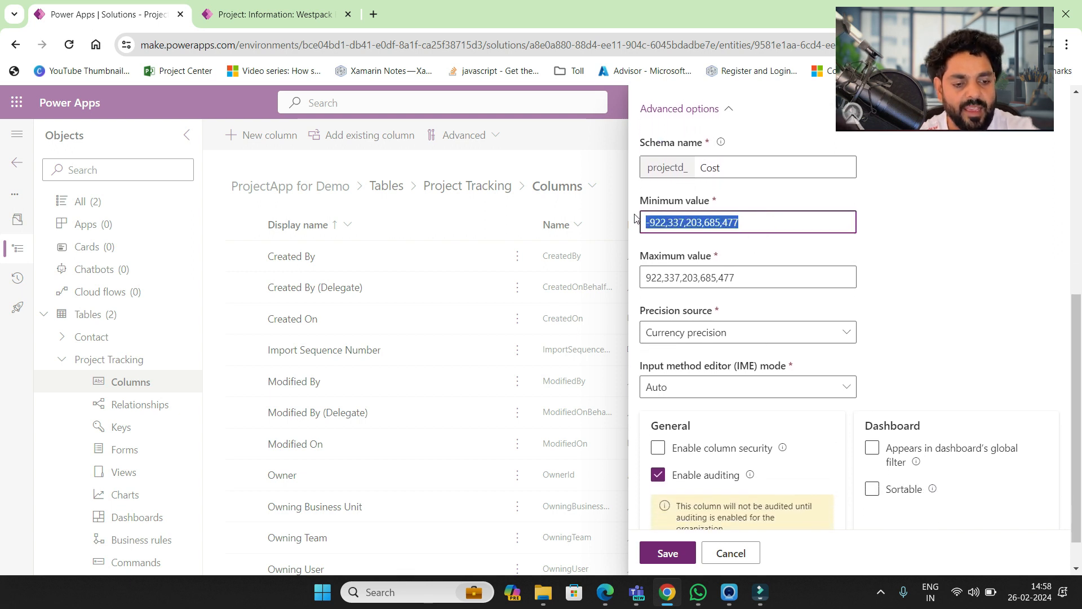
{"action": "type", "text": "100"}
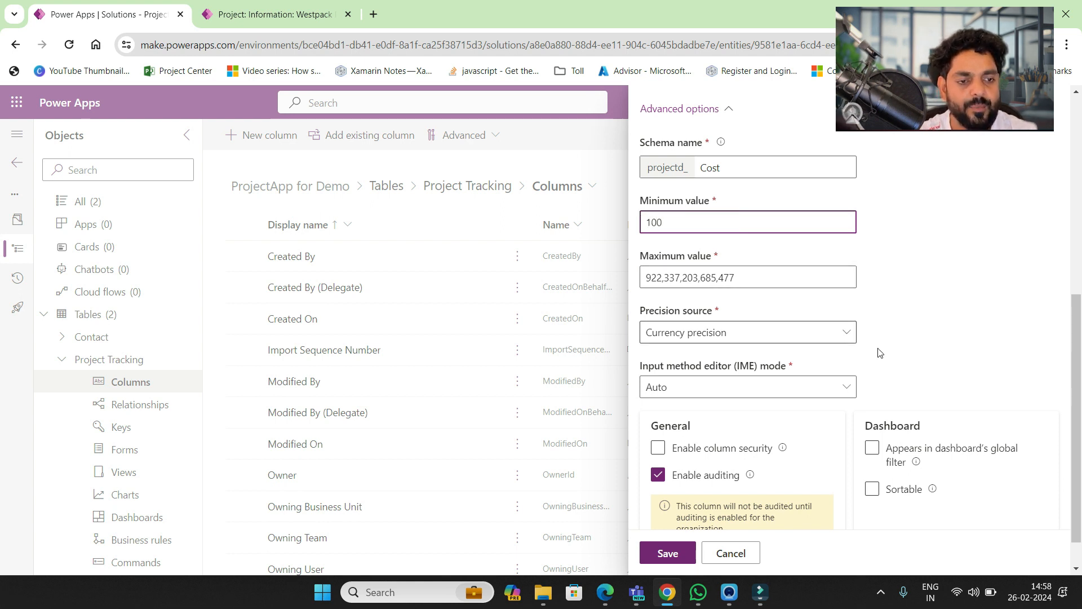
{"action": "left_click", "coordinate": [915, 382]}
{"action": "scroll", "coordinate": [914, 382], "scroll_direction": "up", "scroll_amount": 6}
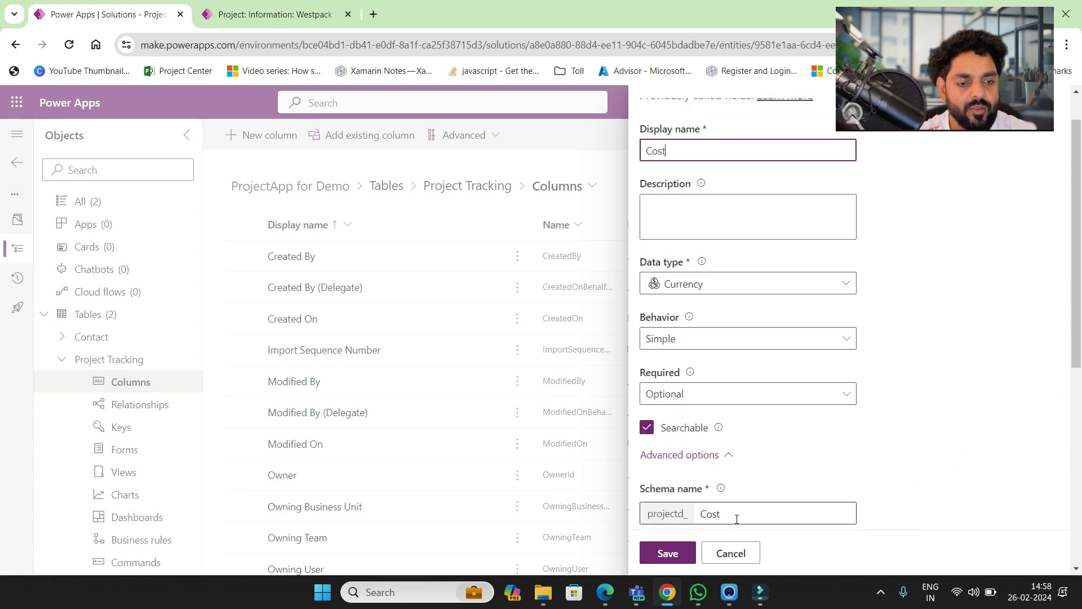
{"action": "left_click", "coordinate": [667, 553]}
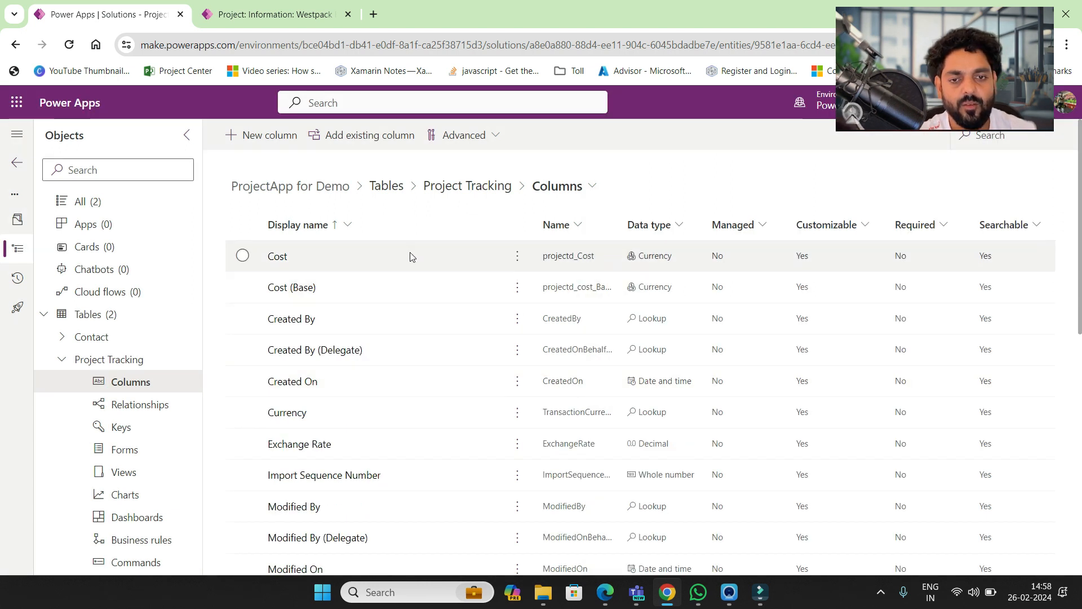
- Open the Project Tracking main Information form in the form designer
{"action": "left_click", "coordinate": [466, 188]}
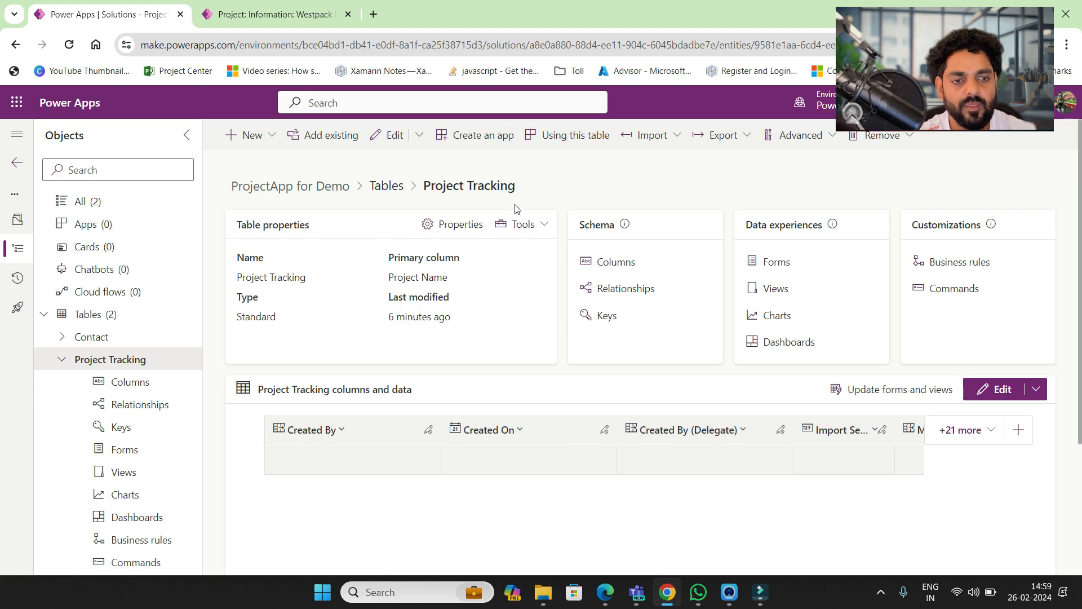
{"action": "left_click", "coordinate": [774, 262]}
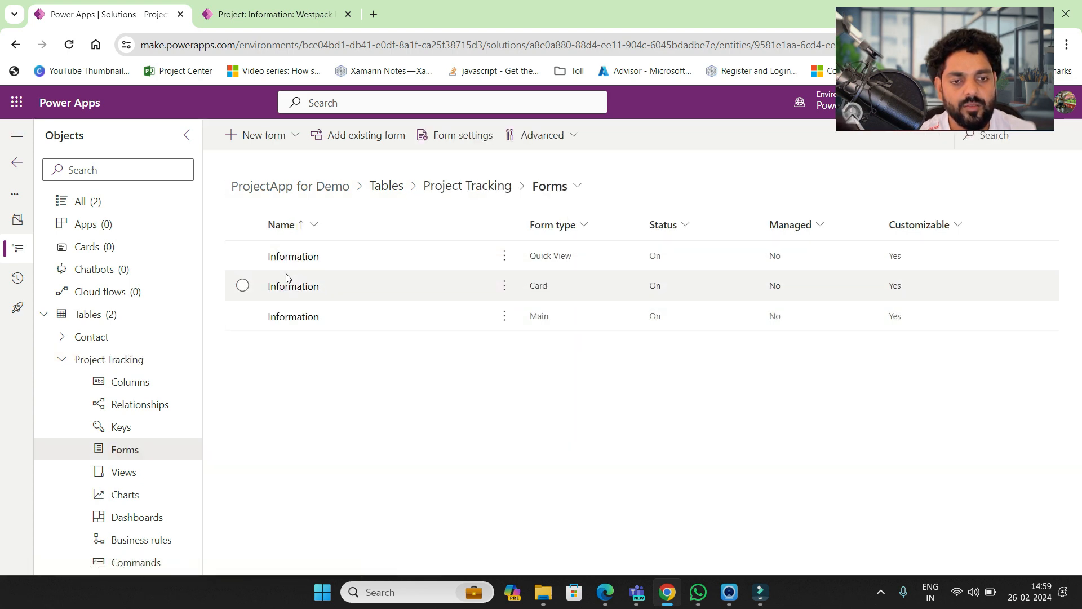
{"action": "left_click", "coordinate": [283, 318]}
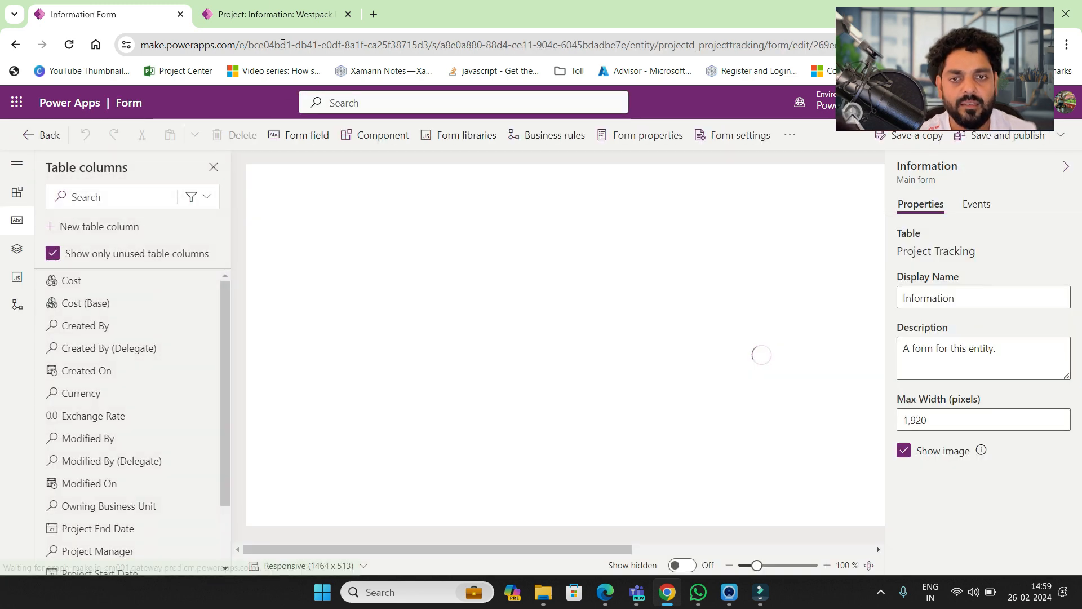
{"action": "left_click", "coordinate": [277, 4]}
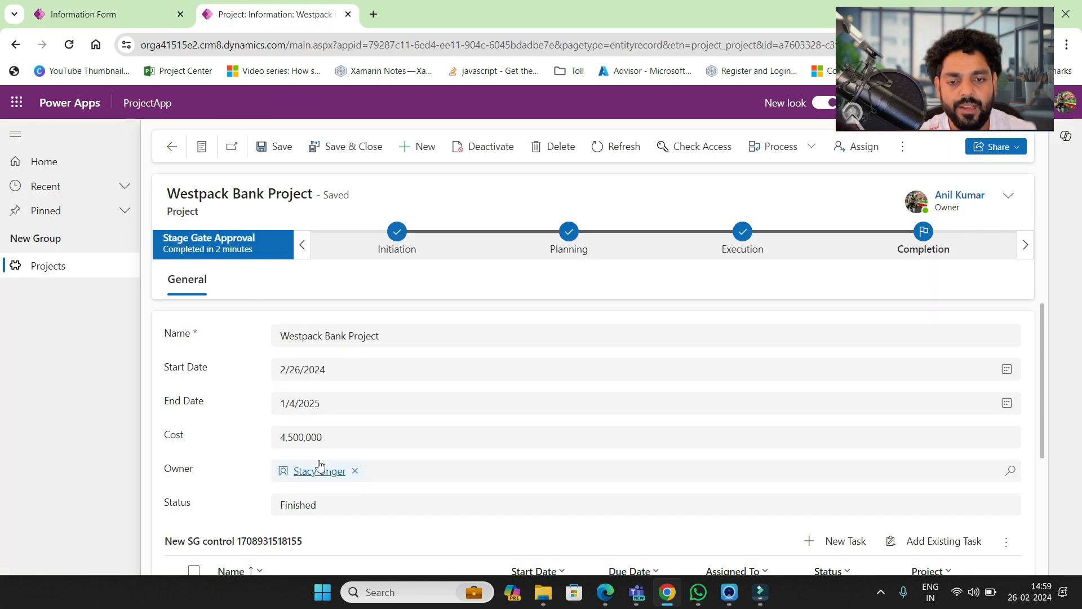
{"action": "left_click", "coordinate": [139, 16]}
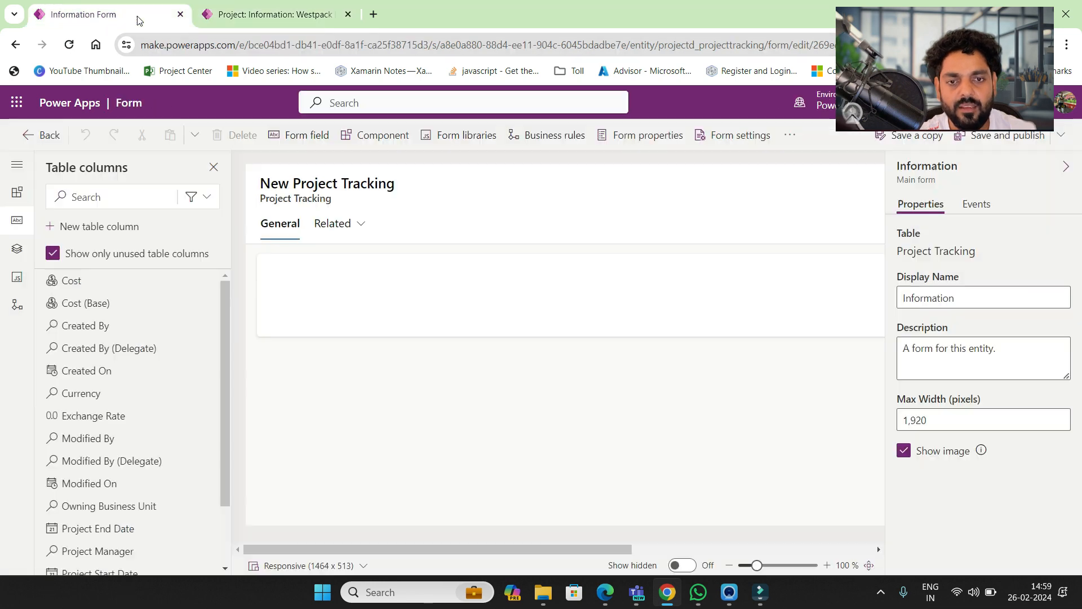
- Hide the Related tab and the Owner field on the form
{"action": "left_click", "coordinate": [325, 226]}
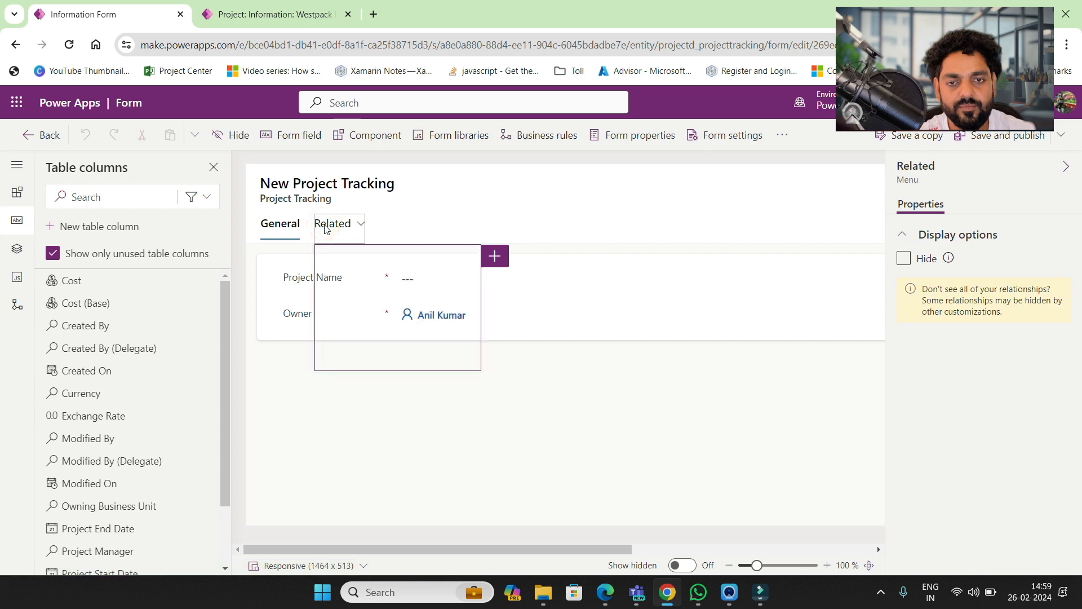
{"action": "left_click", "coordinate": [236, 136]}
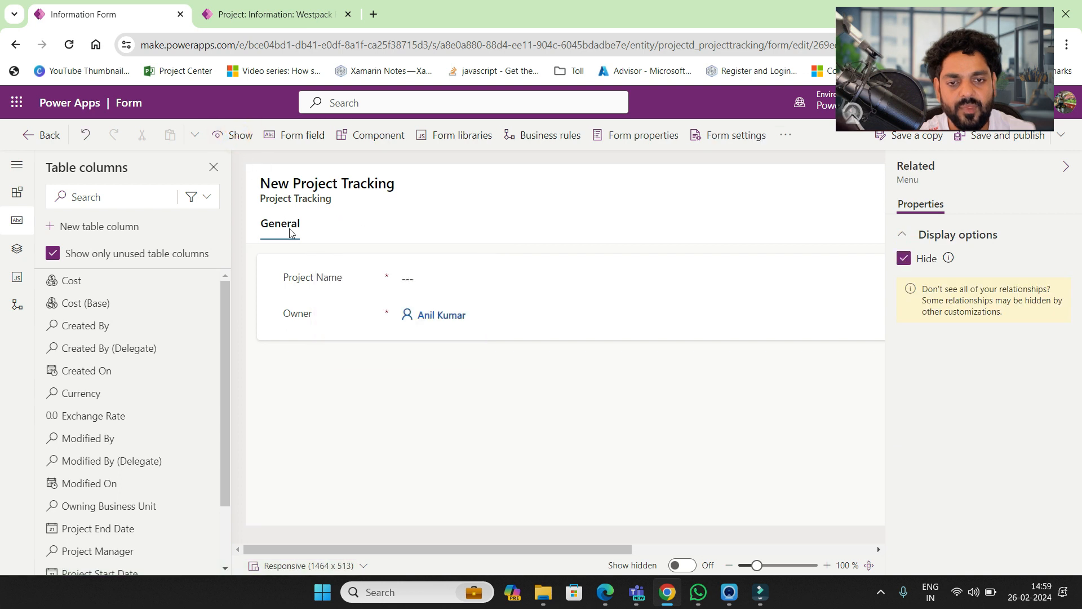
{"action": "left_click", "coordinate": [330, 314]}
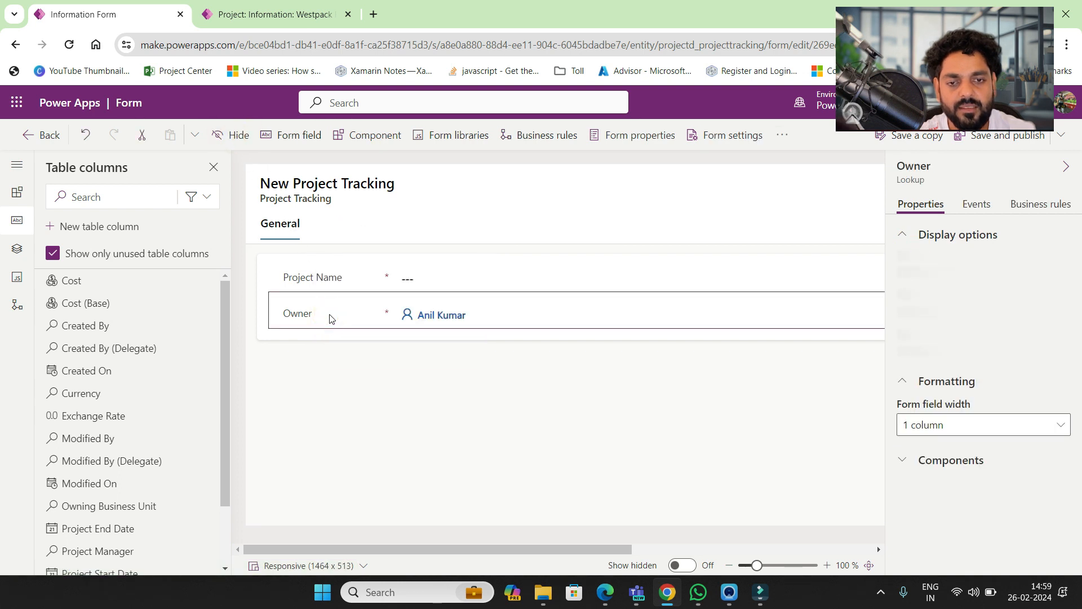
{"action": "left_click", "coordinate": [238, 138]}
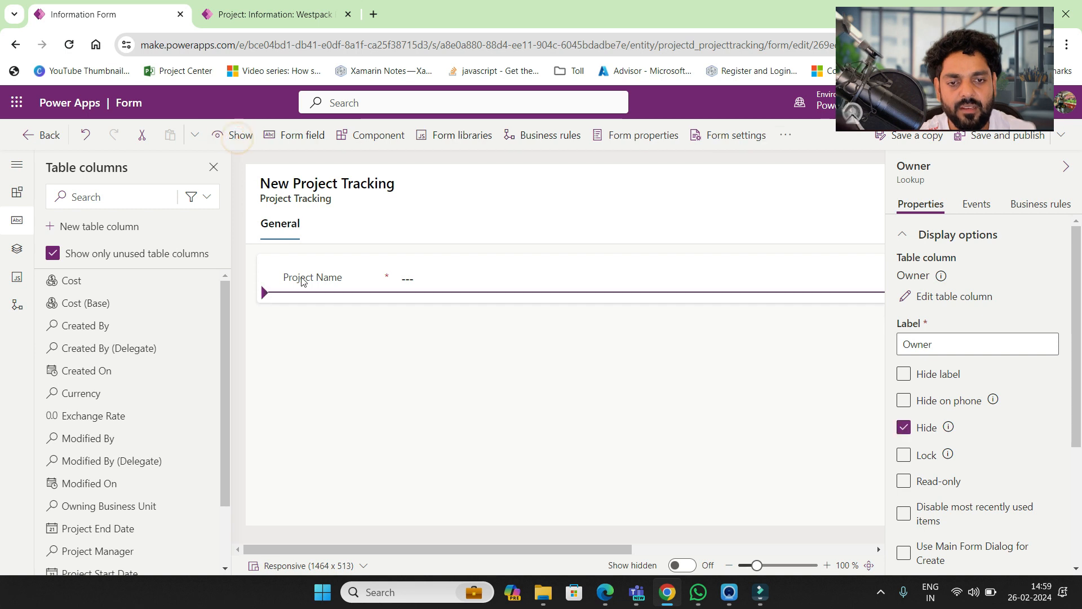
- Filter table columns to Custom and add Project Start Date, Project End Date and Project Manager
{"action": "left_click", "coordinate": [207, 196]}
{"action": "left_click", "coordinate": [175, 282]}
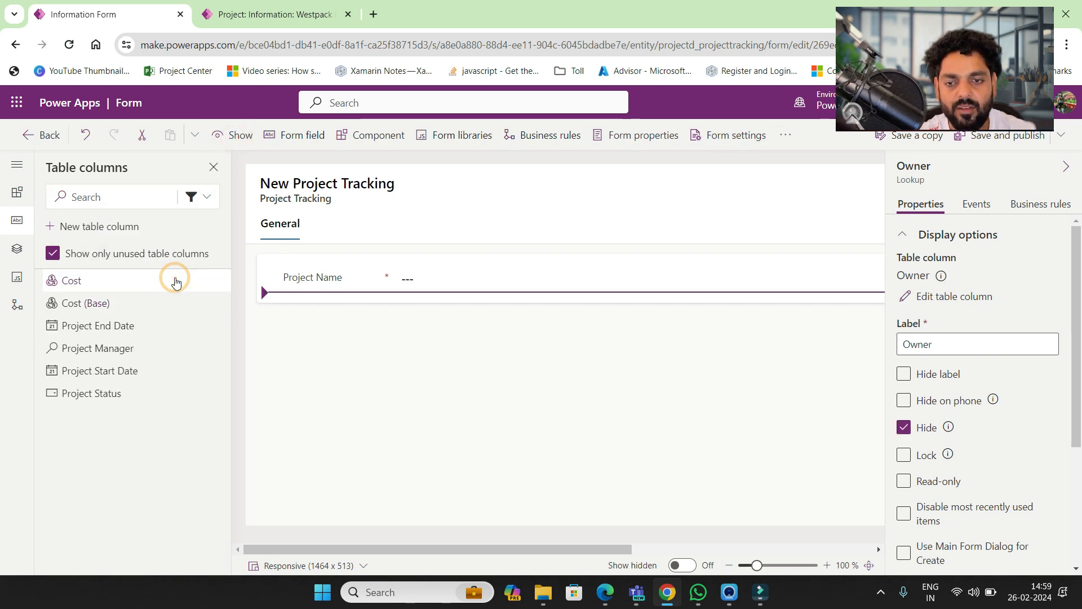
{"action": "left_click", "coordinate": [110, 367]}
{"action": "left_click", "coordinate": [117, 327]}
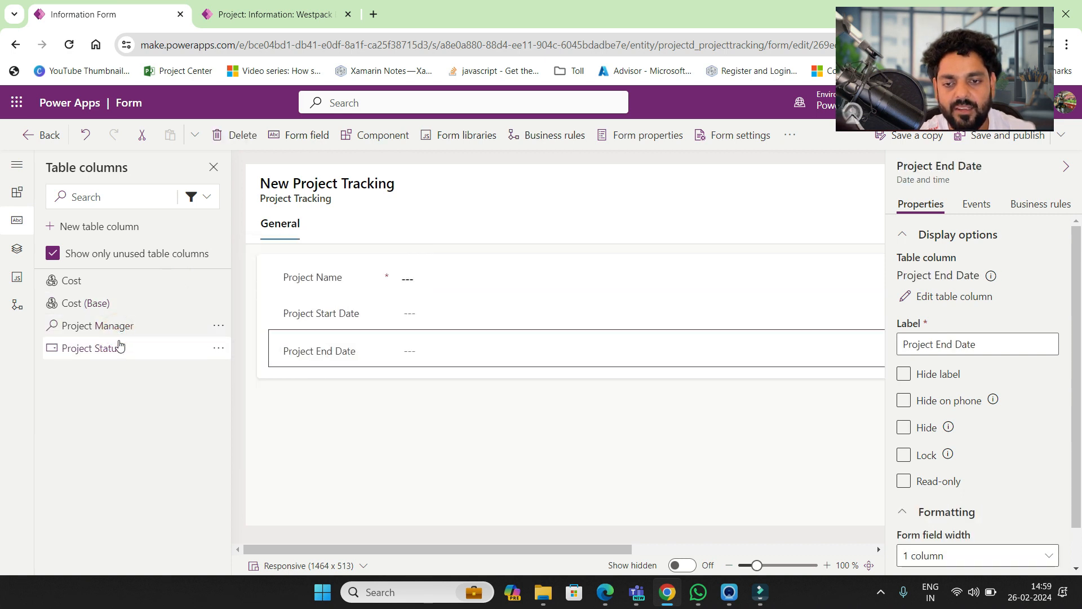
{"action": "left_click", "coordinate": [119, 327]}
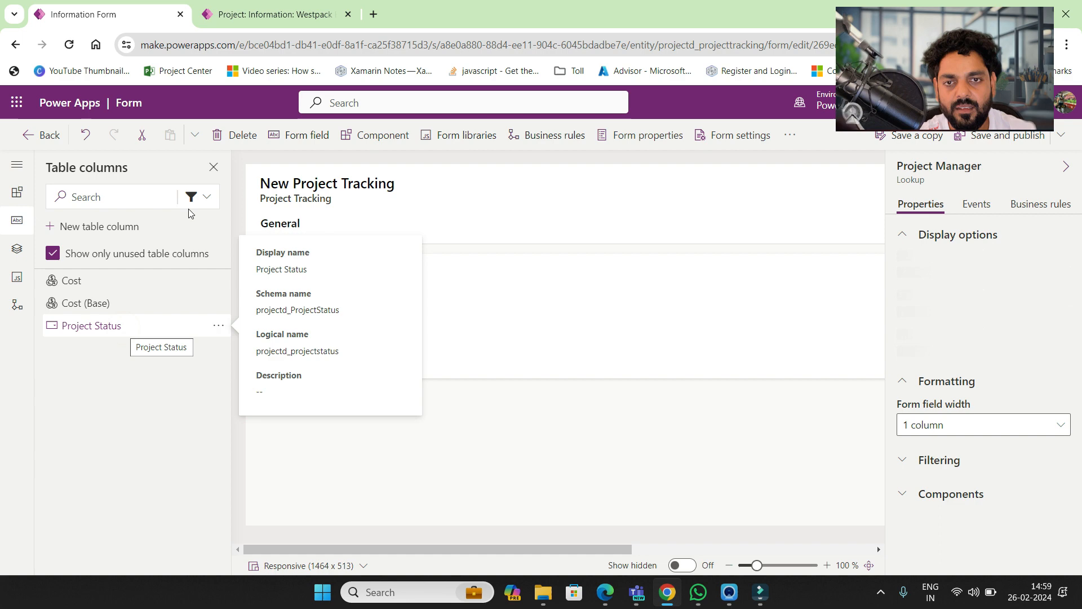
- Add Cost and then Project Status to the form below Project Manager
{"action": "left_click", "coordinate": [280, 7]}
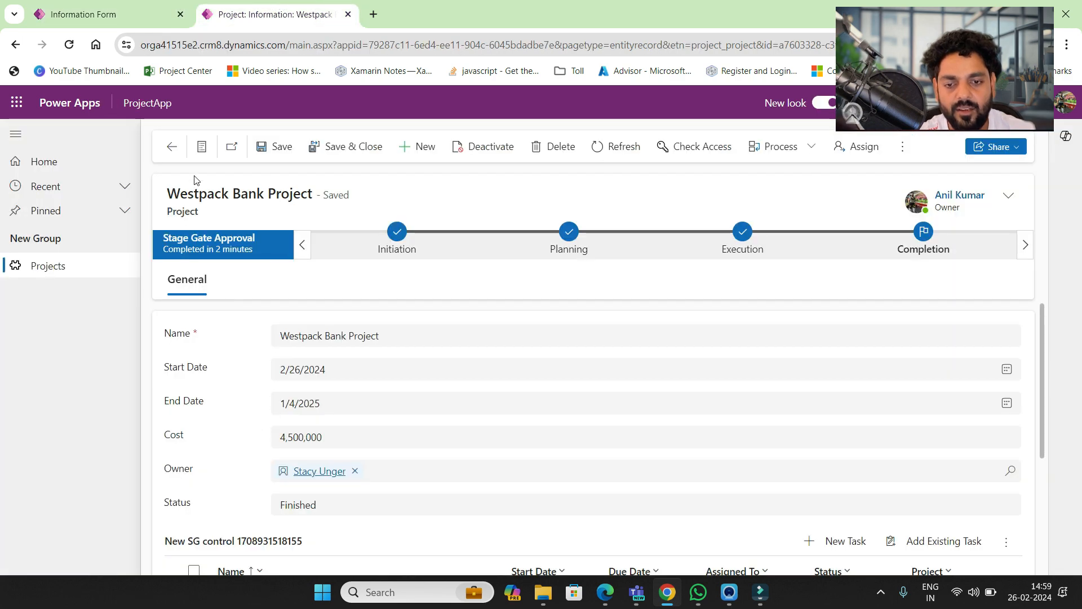
{"action": "left_click", "coordinate": [130, 22]}
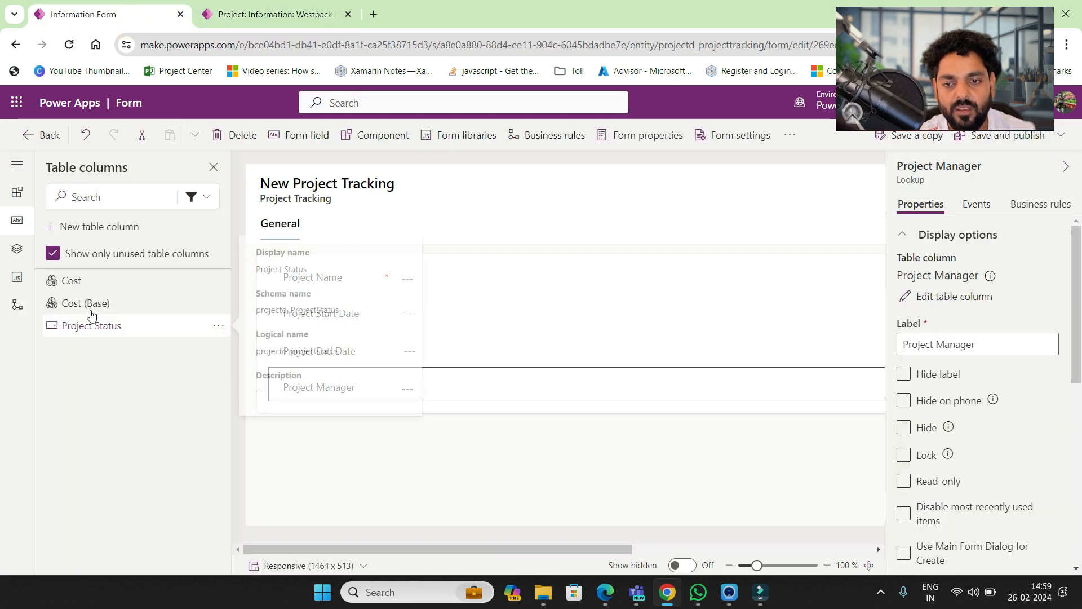
{"action": "left_click", "coordinate": [92, 285]}
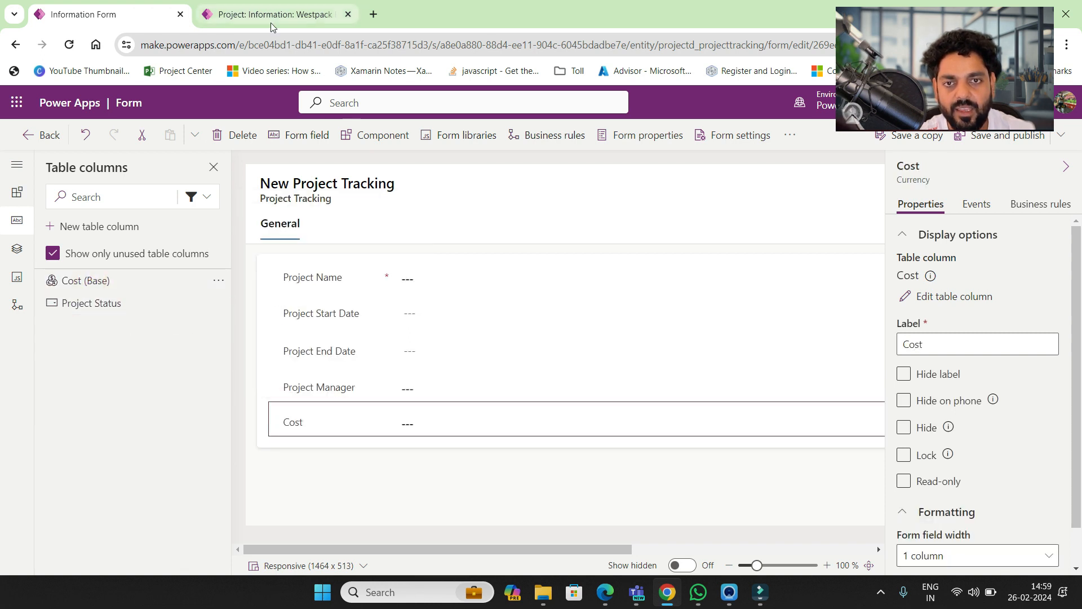
{"action": "left_click", "coordinate": [254, 14]}
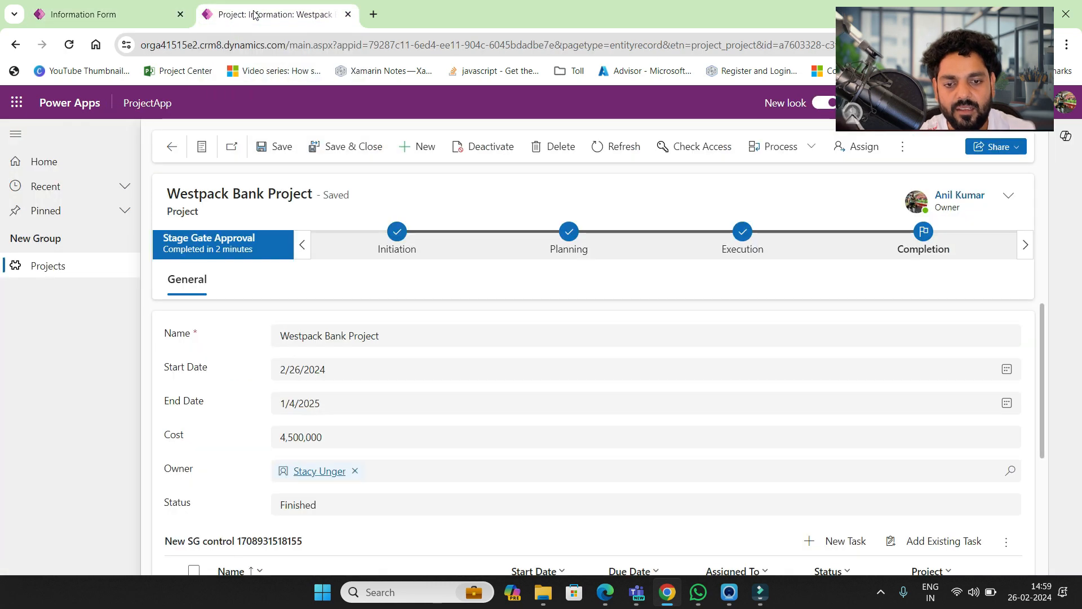
{"action": "left_click", "coordinate": [137, 21]}
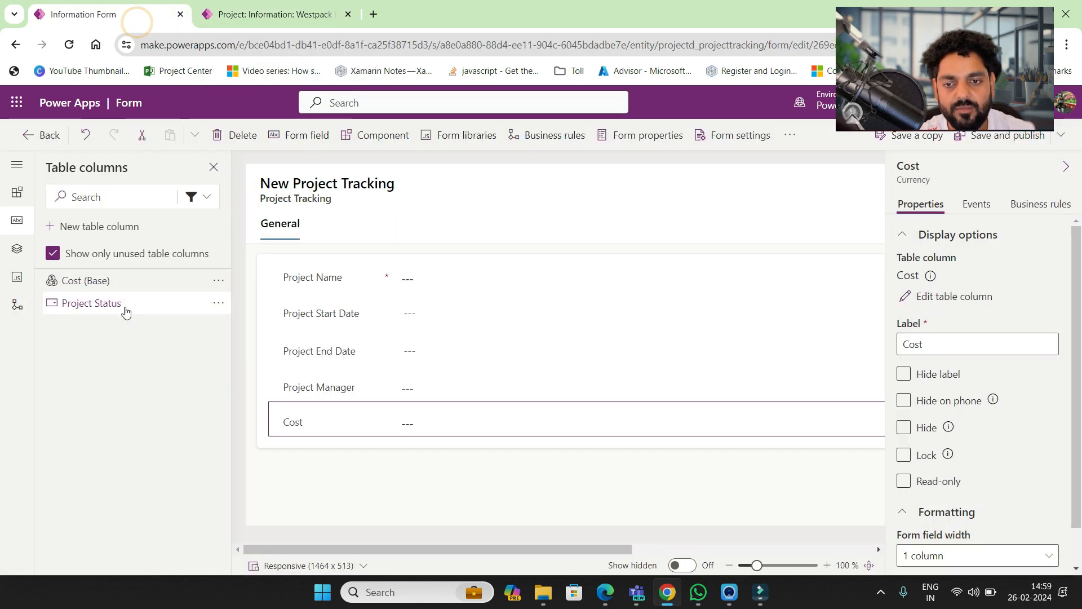
{"action": "mouse_move", "coordinate": [125, 313]}
{"action": "left_click_drag", "start_coordinate": [125, 313], "coordinate": [437, 458]}
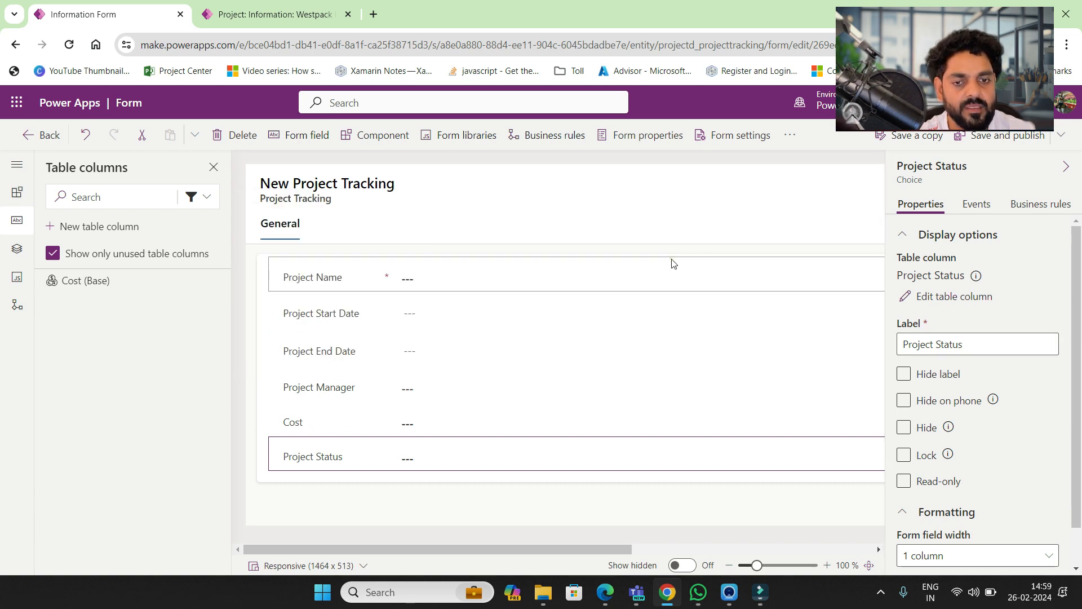
- Save the Project Tracking form with its new fields, without publishing
{"action": "left_click", "coordinate": [673, 263]}
{"action": "left_click", "coordinate": [400, 496]}
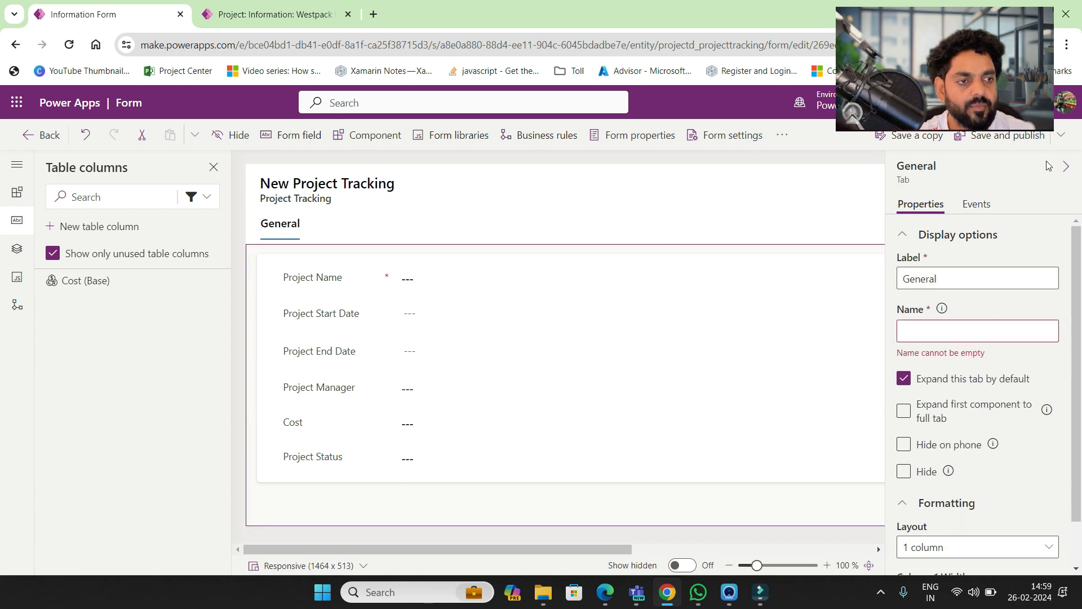
{"action": "left_click", "coordinate": [1060, 135]}
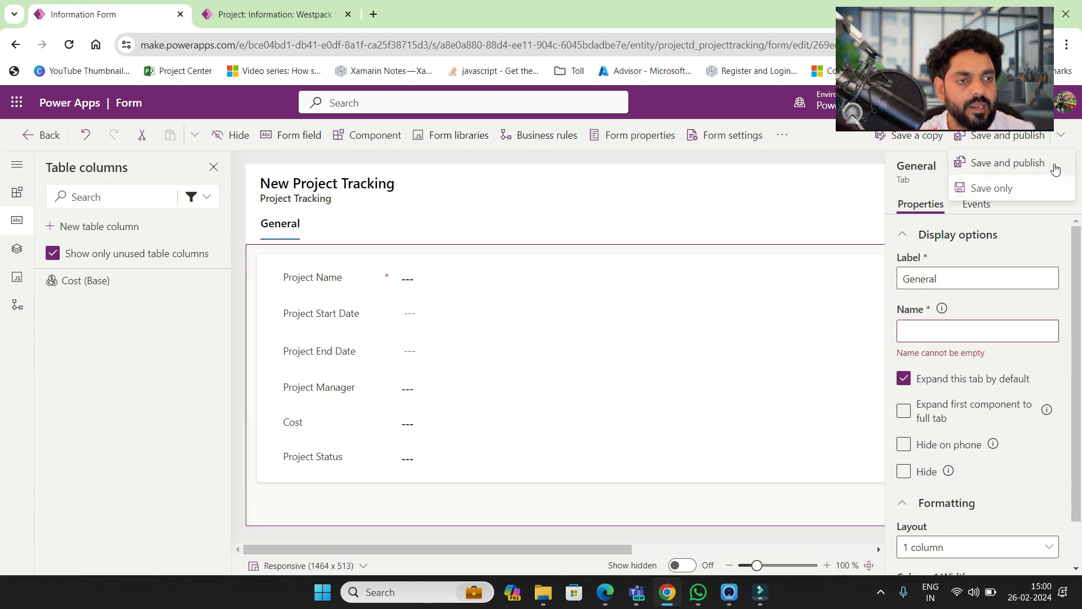
{"action": "left_click", "coordinate": [994, 187]}
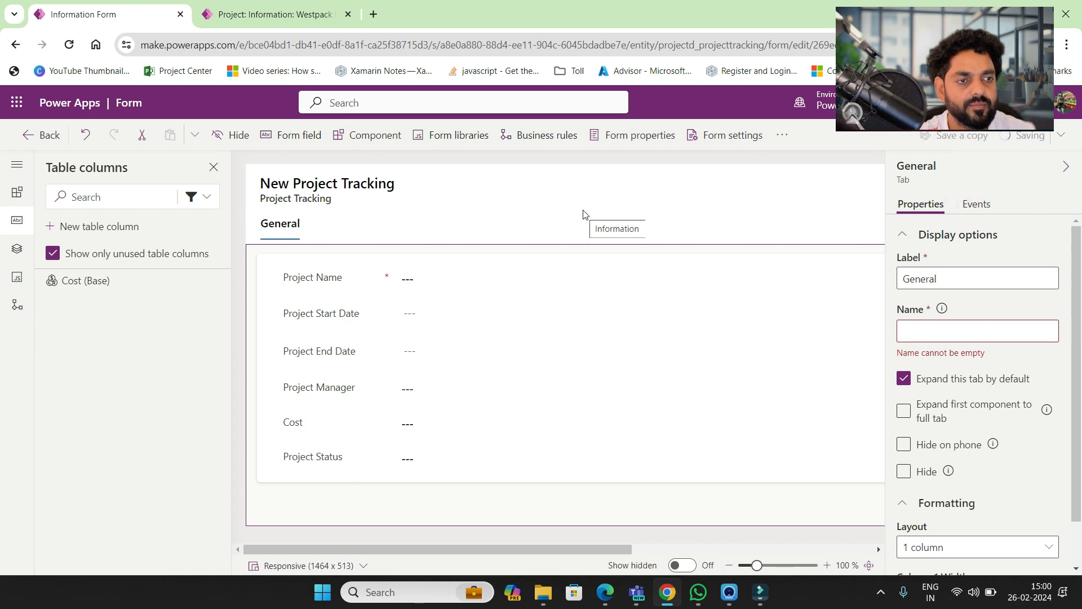
- Check the Project Tracking form order in Form settings without changes, then leave the designer
{"action": "left_click", "coordinate": [712, 139]}
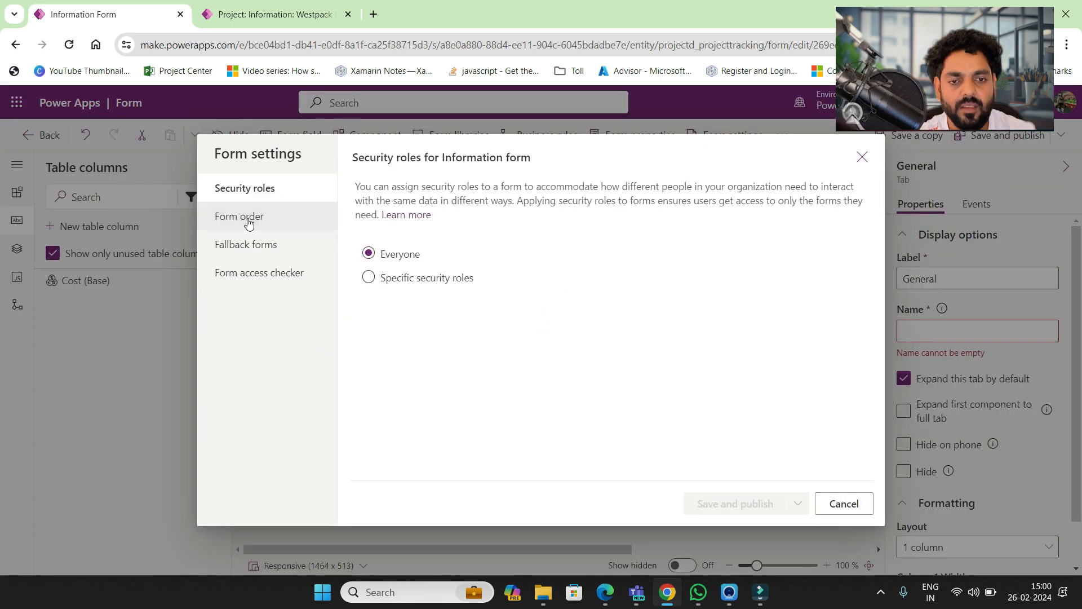
{"action": "left_click", "coordinate": [253, 225]}
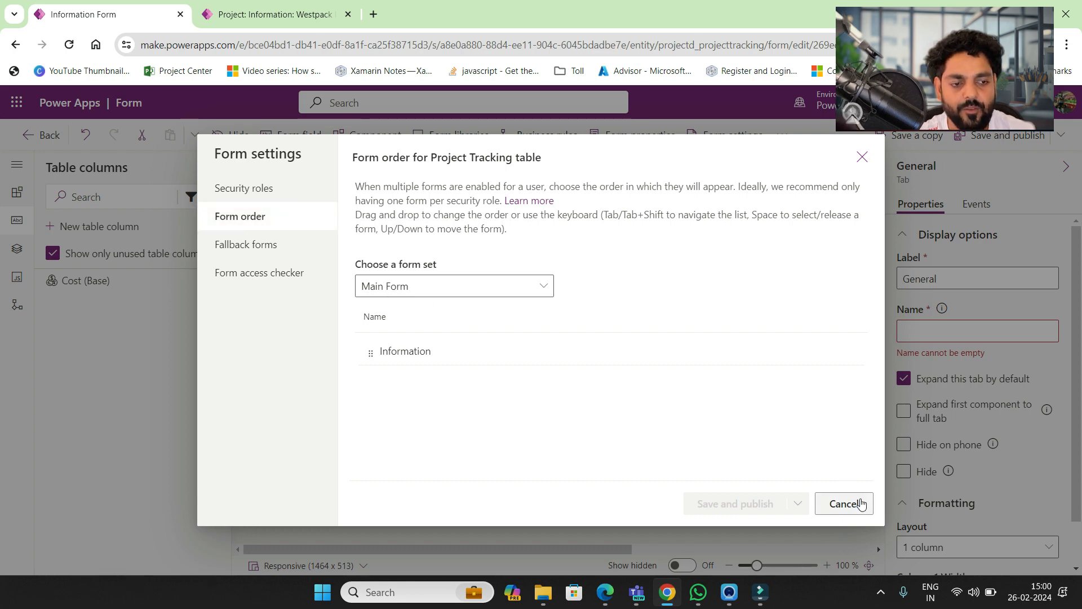
{"action": "left_click", "coordinate": [843, 503]}
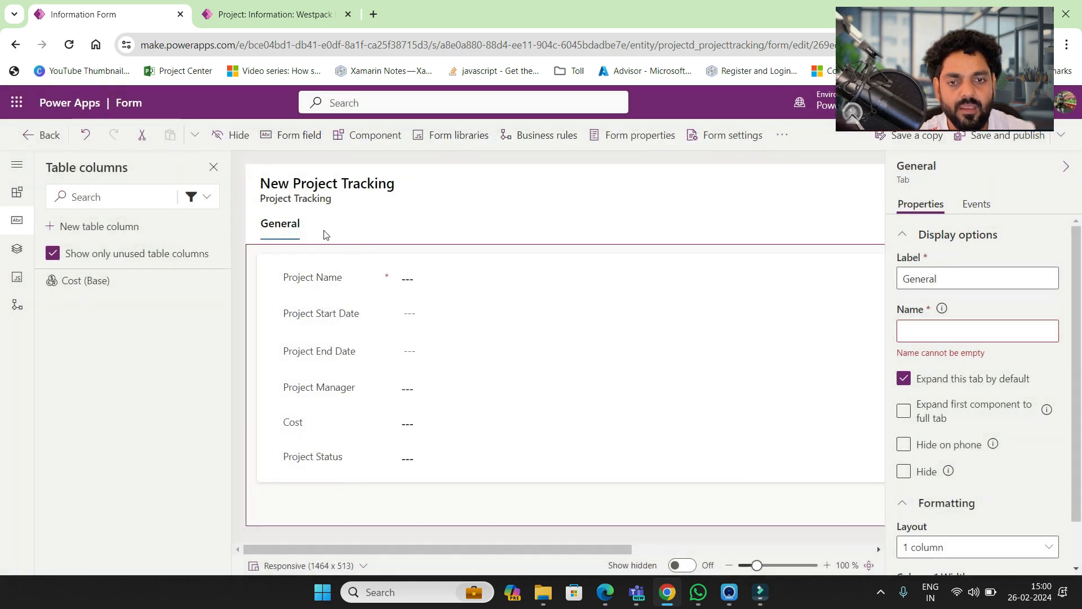
{"action": "left_click", "coordinate": [49, 141]}
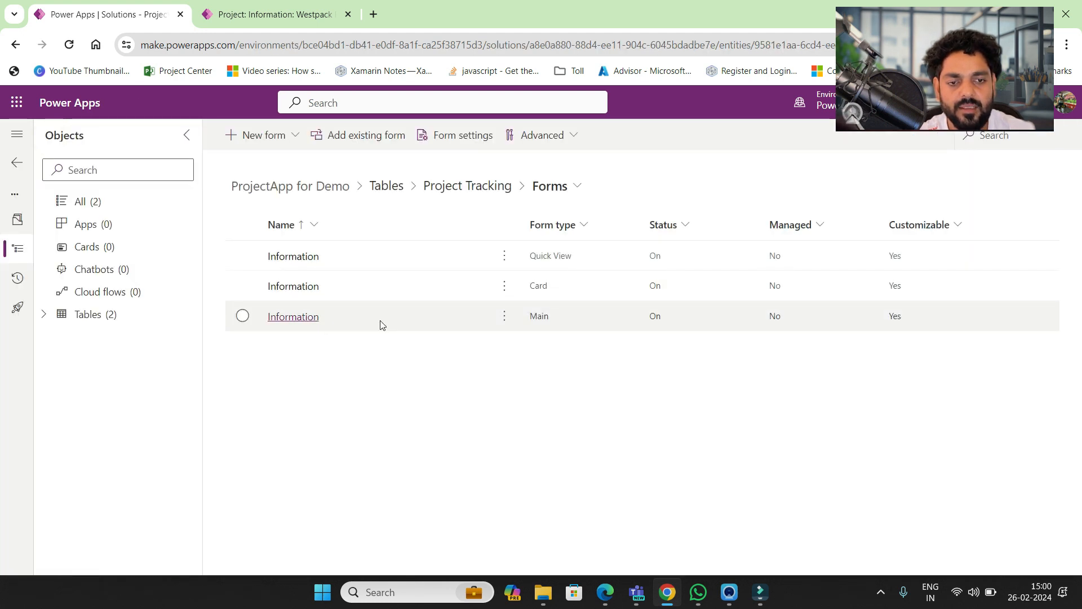
- Open the Active Project Trackings view and remove its Created On column
{"action": "left_click", "coordinate": [500, 188]}
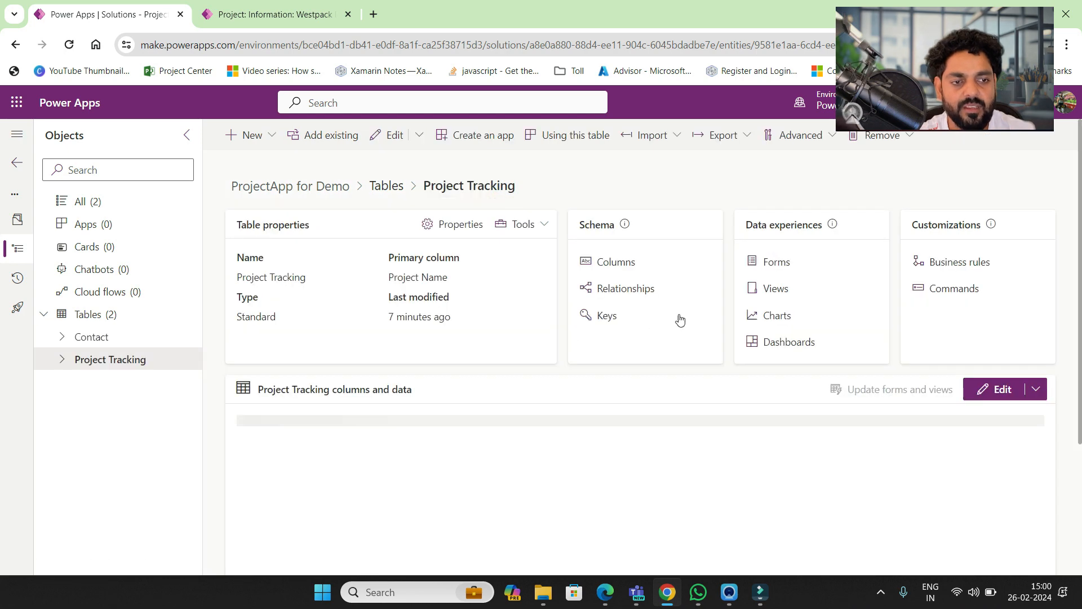
{"action": "left_click", "coordinate": [773, 291]}
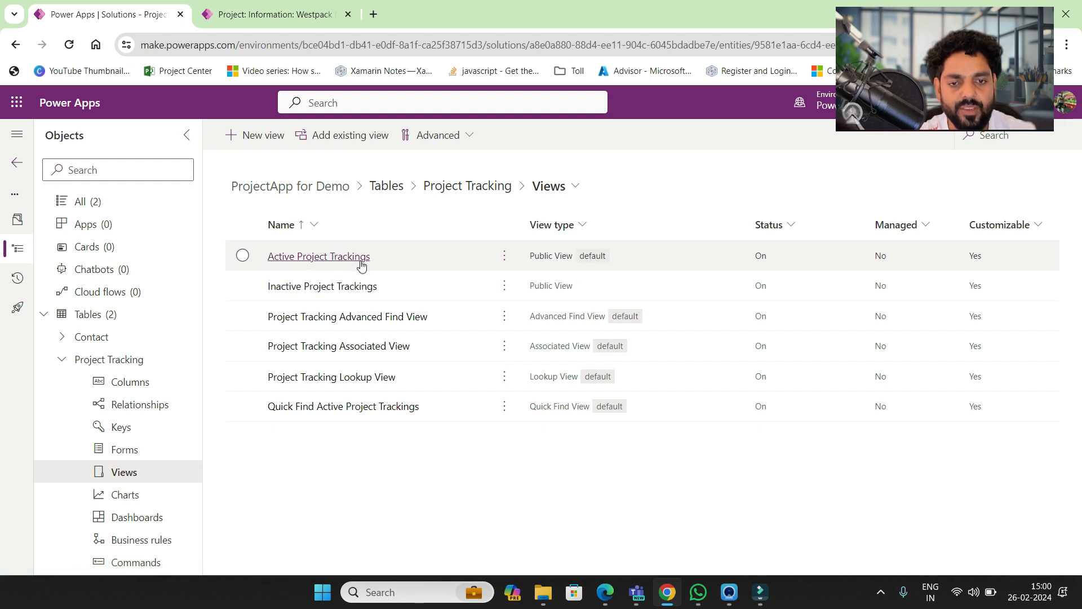
{"action": "left_click", "coordinate": [348, 260]}
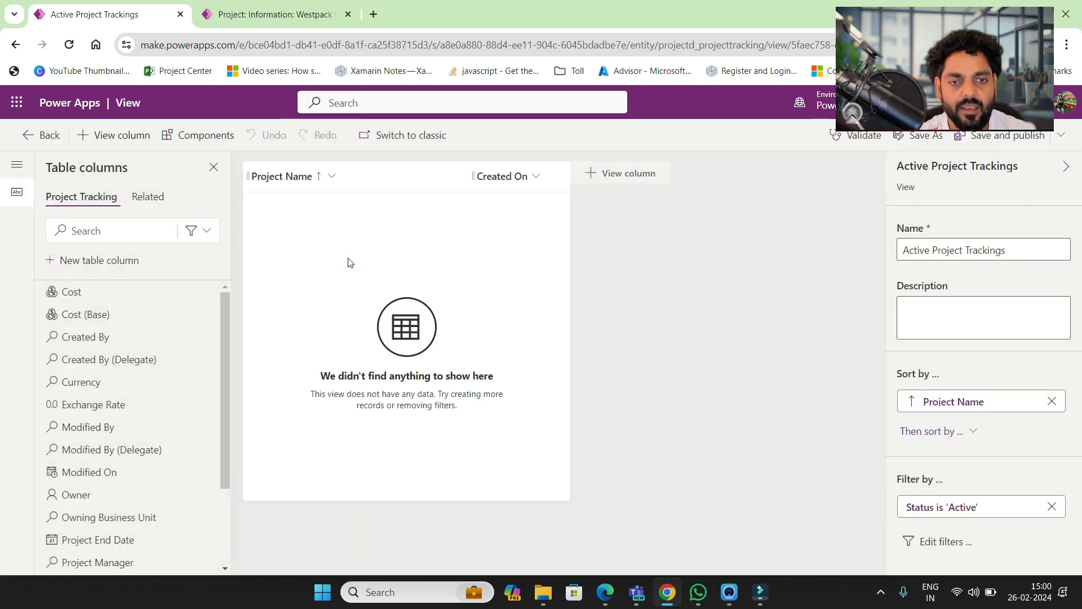
{"action": "left_click", "coordinate": [537, 177]}
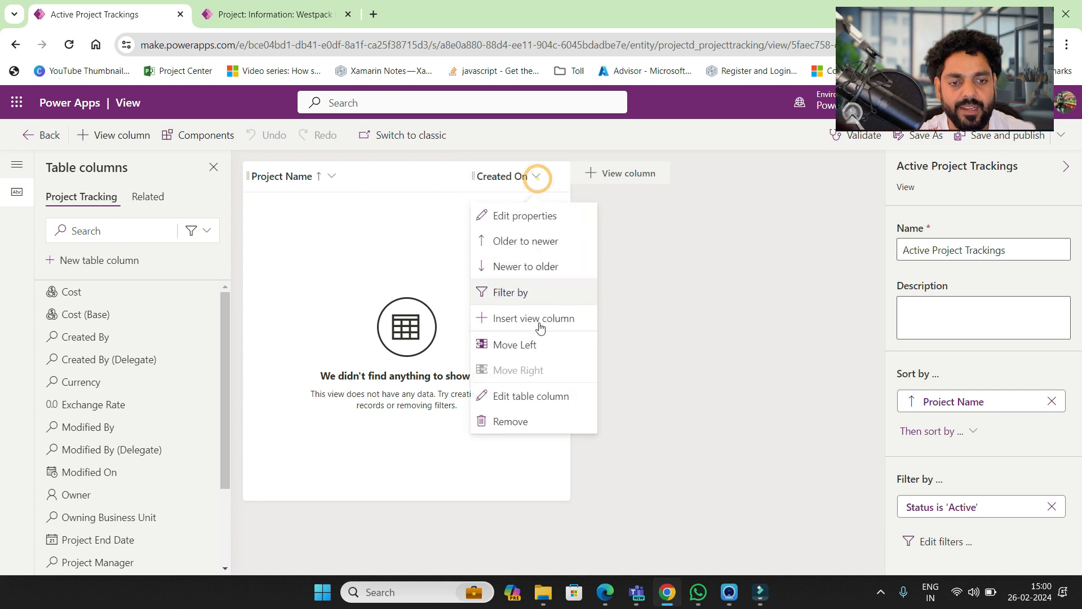
{"action": "left_click", "coordinate": [529, 421]}
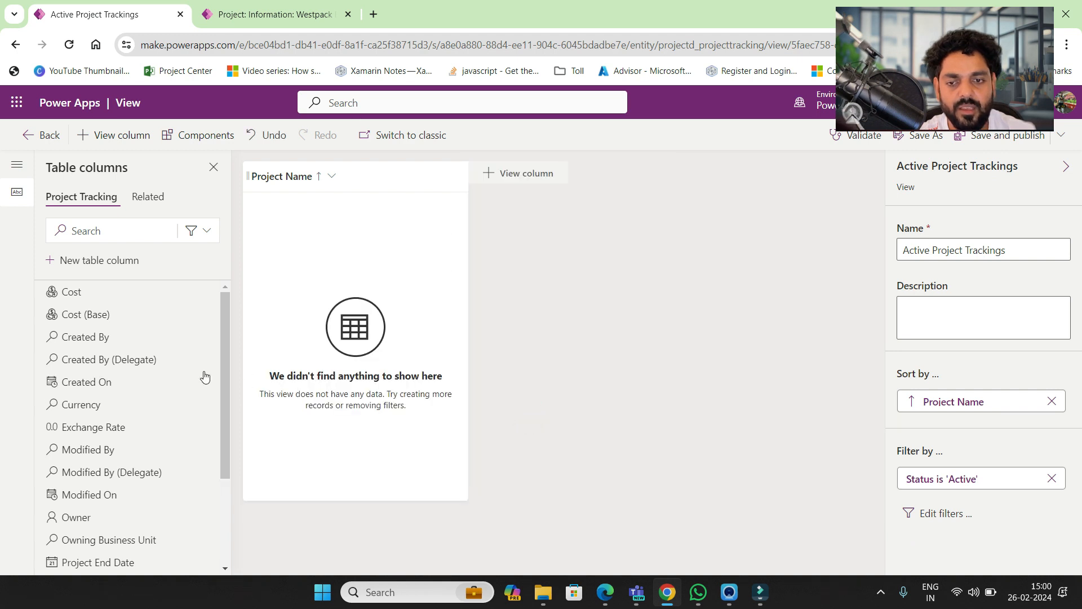
- Filter to custom columns and add Project Start Date, End Date, Manager, Status and Cost
{"action": "left_click", "coordinate": [208, 240]}
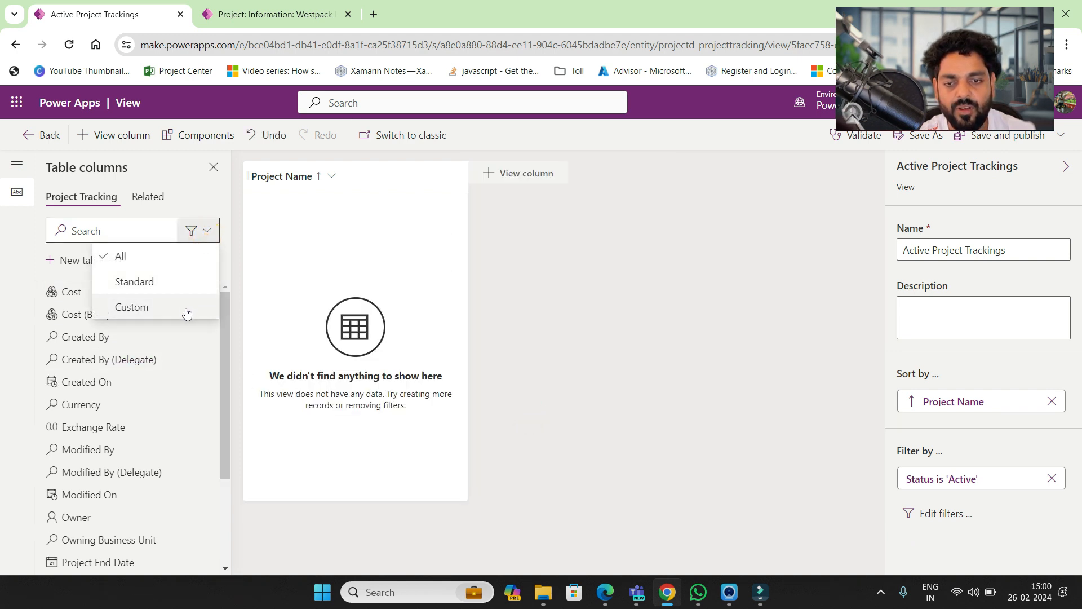
{"action": "left_click", "coordinate": [138, 305]}
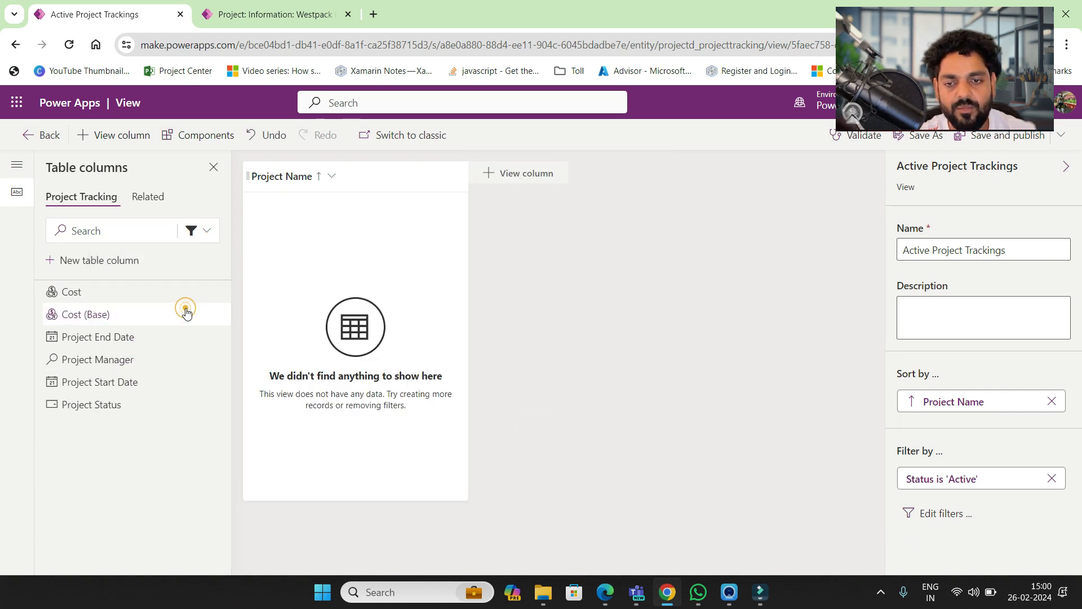
{"action": "left_click", "coordinate": [120, 383]}
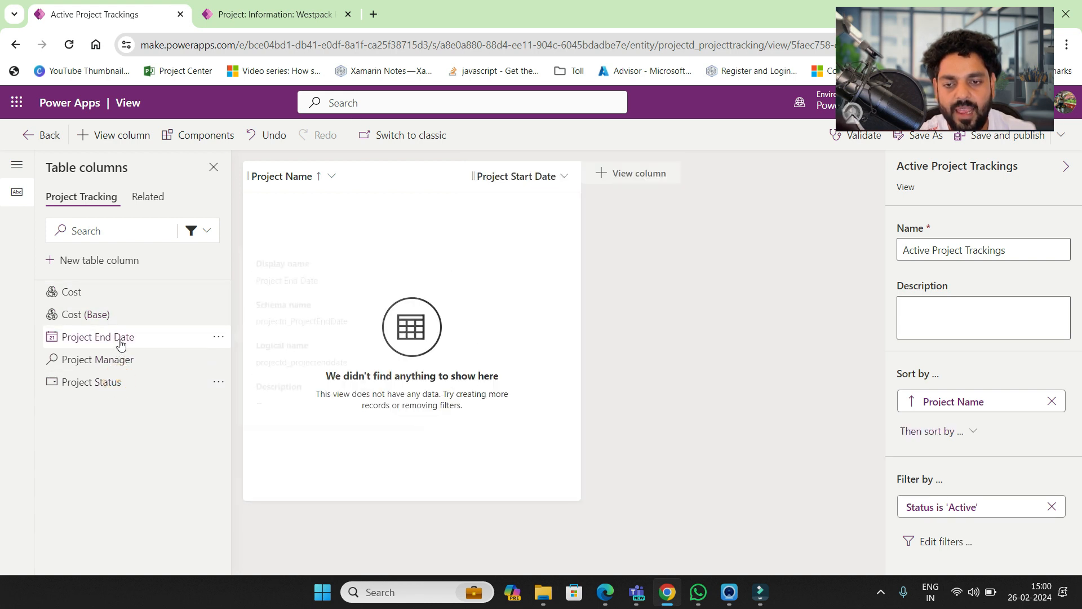
{"action": "left_click", "coordinate": [121, 338]}
{"action": "left_click", "coordinate": [120, 345]}
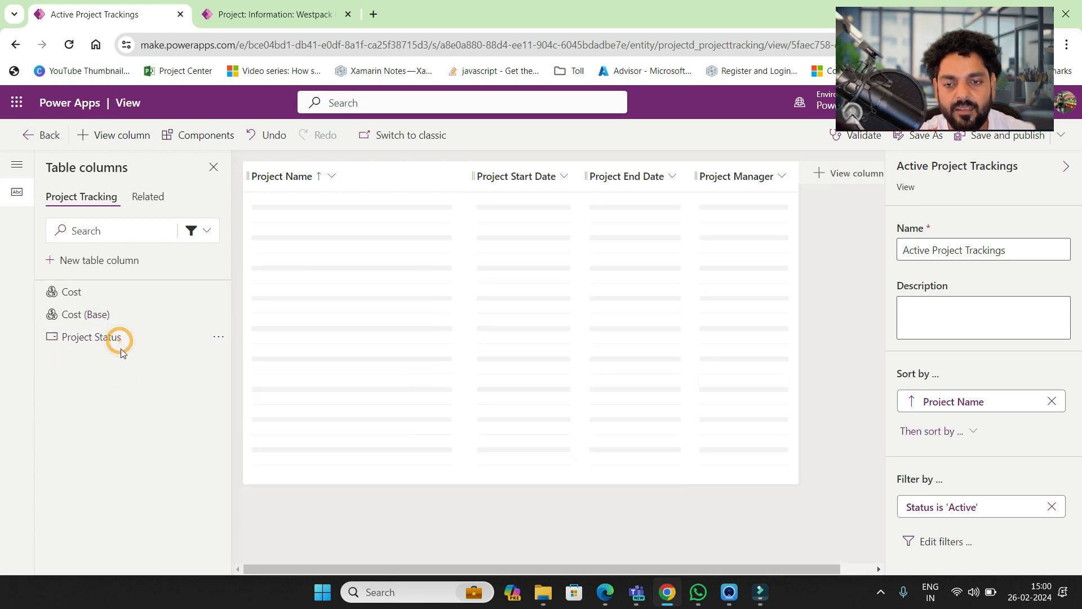
{"action": "left_click", "coordinate": [121, 339]}
{"action": "left_click", "coordinate": [110, 299]}
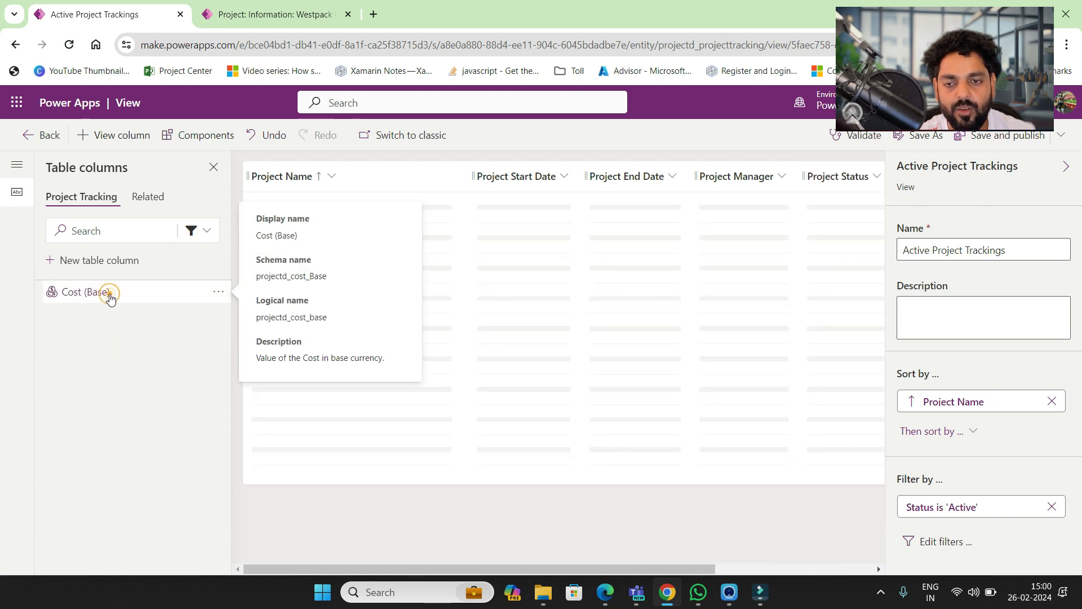
- Add Cost, compare with the app's Projects list, and return to the view designer
{"action": "left_click", "coordinate": [258, 25]}
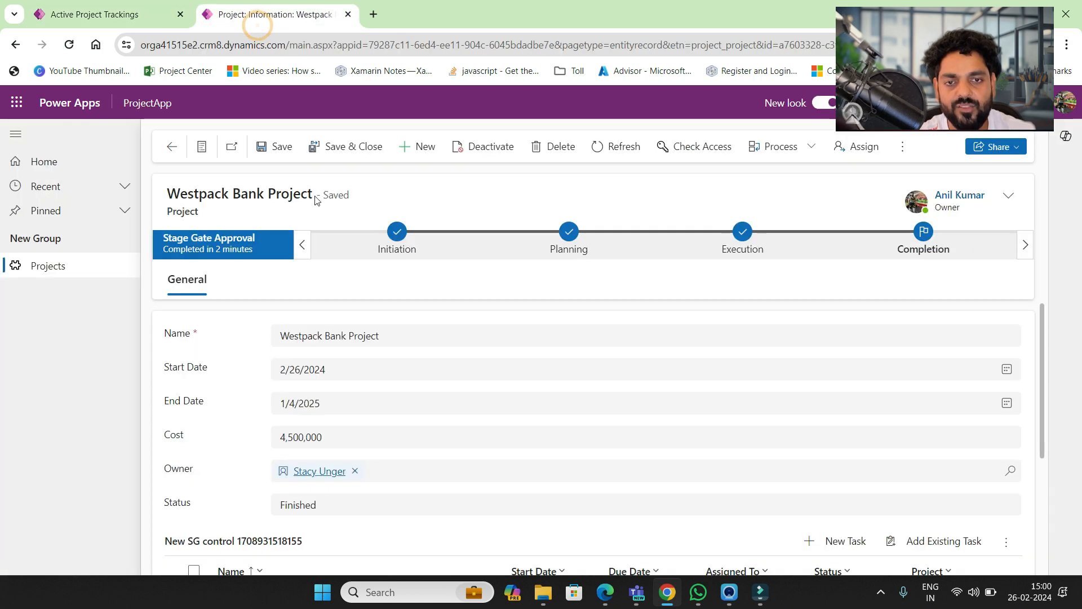
{"action": "left_click", "coordinate": [72, 266]}
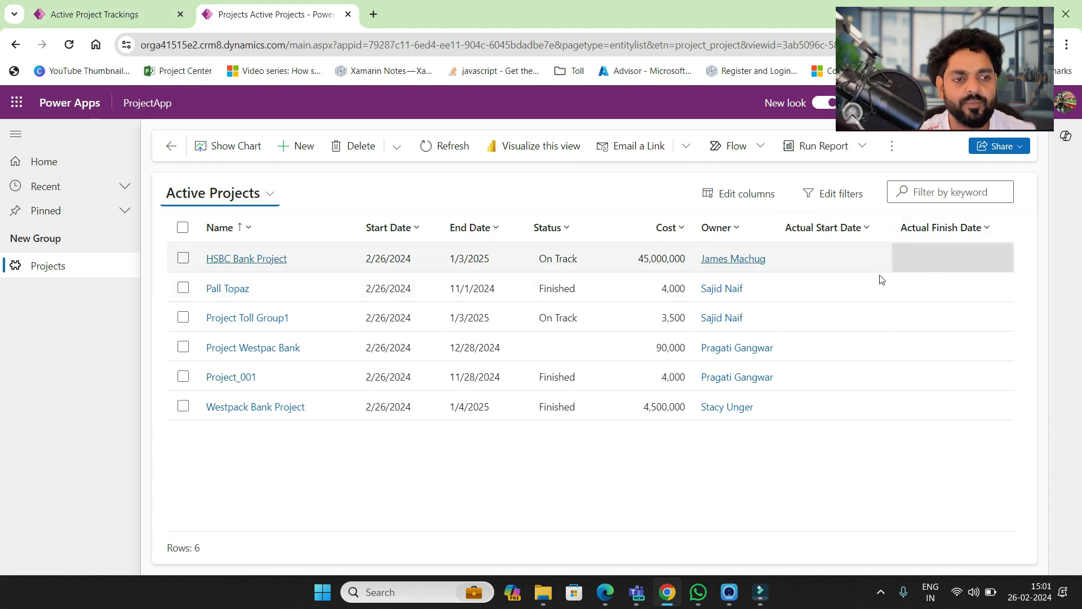
{"action": "left_click", "coordinate": [137, 4]}
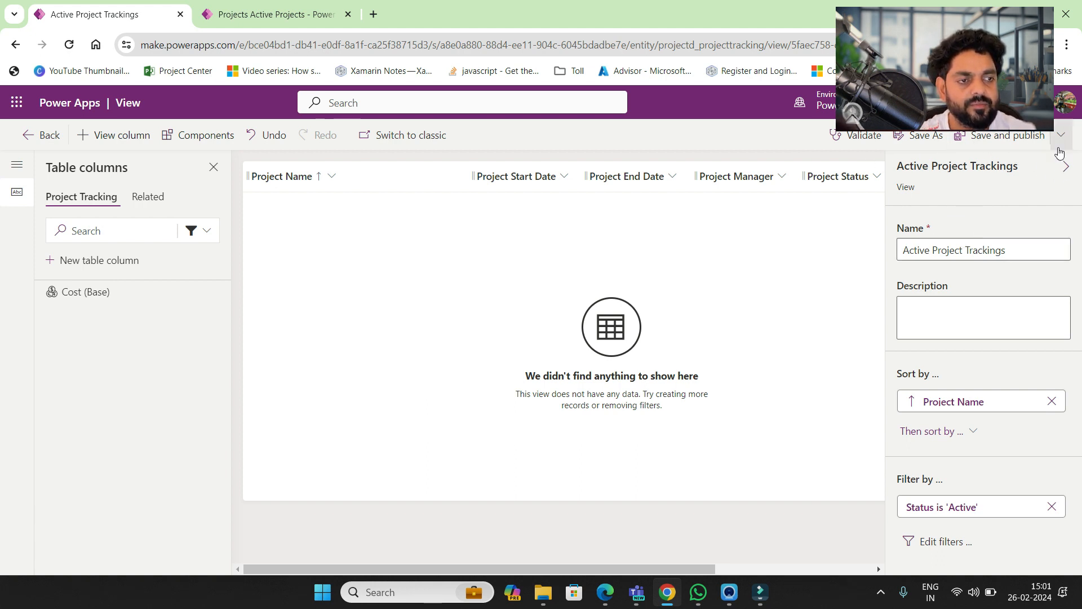
- Save the Active Project Trackings view without publishing it
{"action": "left_click", "coordinate": [1062, 140]}
{"action": "left_click", "coordinate": [1060, 145]}
{"action": "left_click", "coordinate": [1060, 146]}
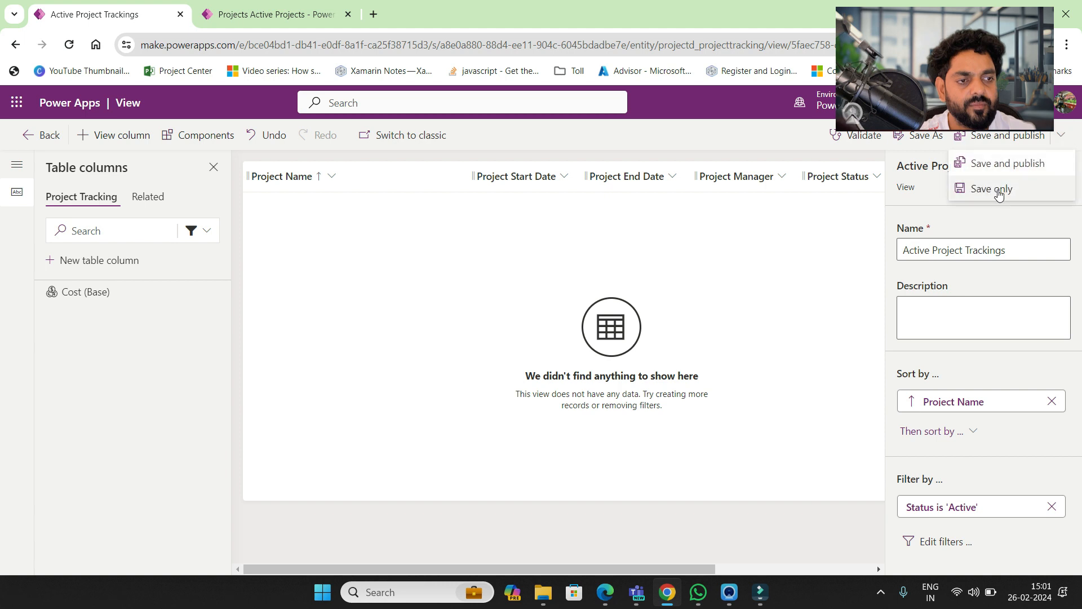
{"action": "left_click", "coordinate": [993, 189]}
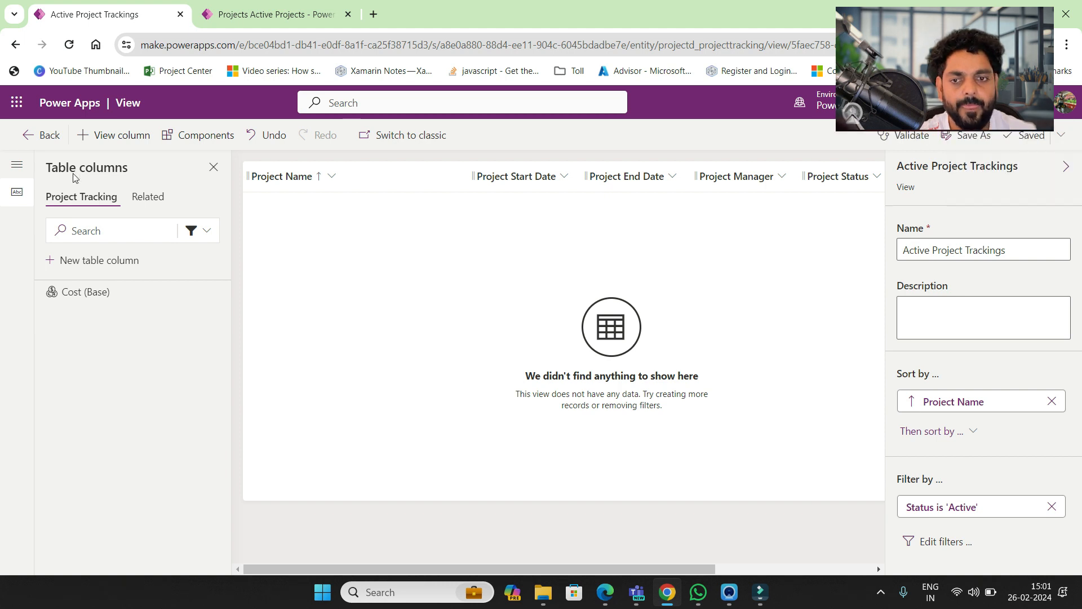
- Go back to the solution's Tables list and open the Contact table
{"action": "left_click", "coordinate": [21, 137]}
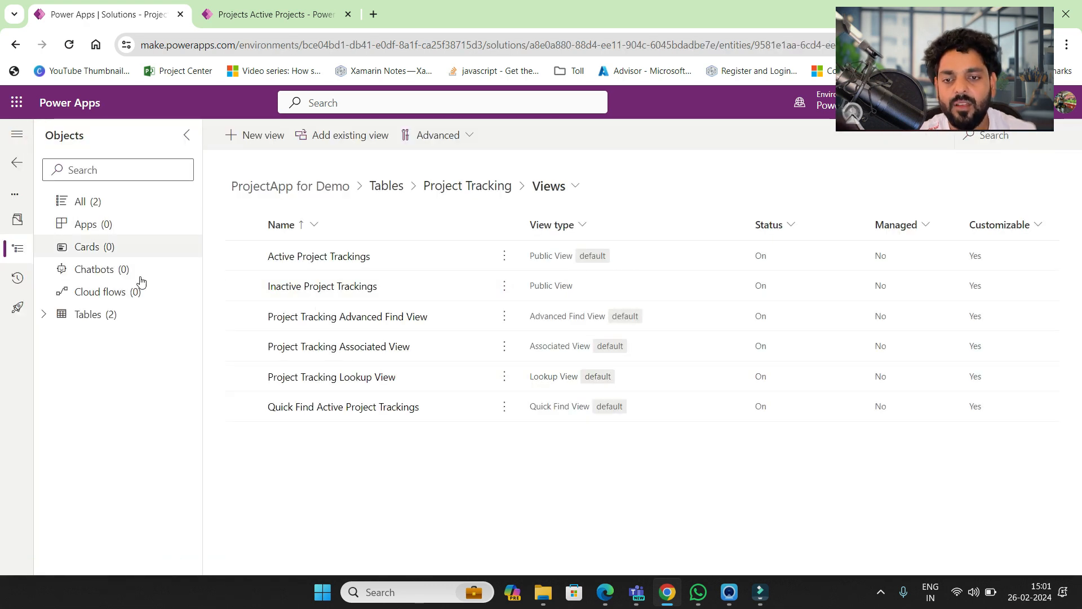
{"action": "left_click", "coordinate": [111, 315]}
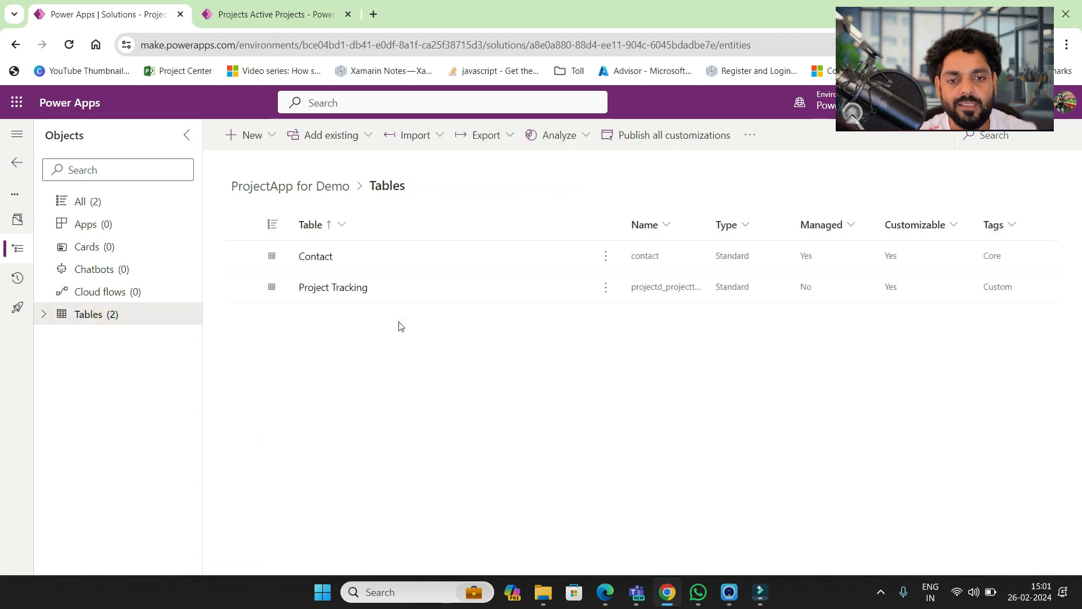
{"action": "left_click", "coordinate": [314, 257]}
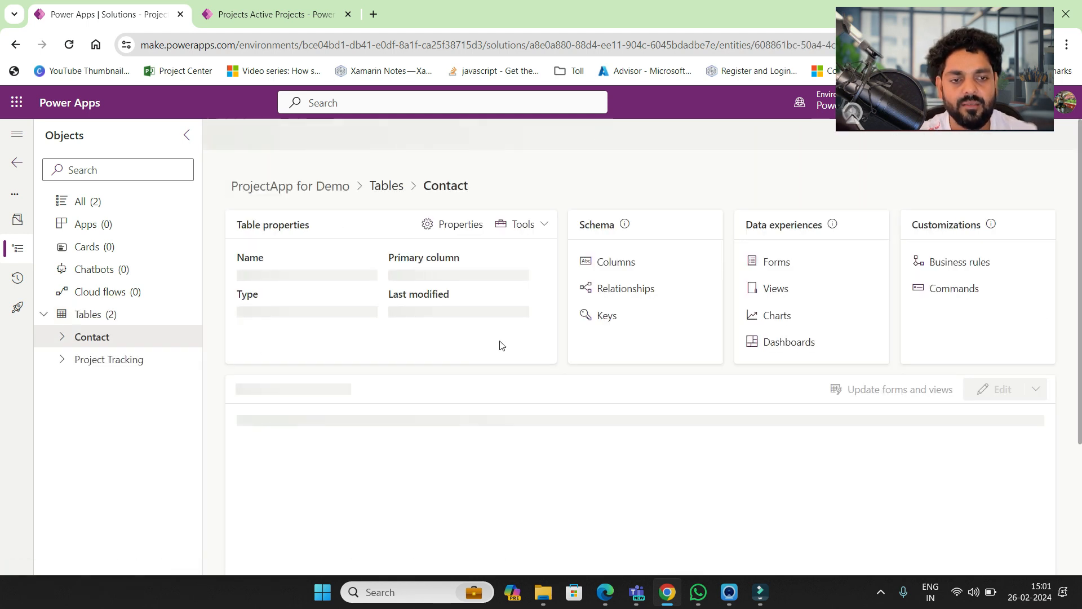
- Create a new Quick Create Form from the Contact table's Forms list
{"action": "left_click", "coordinate": [776, 263]}
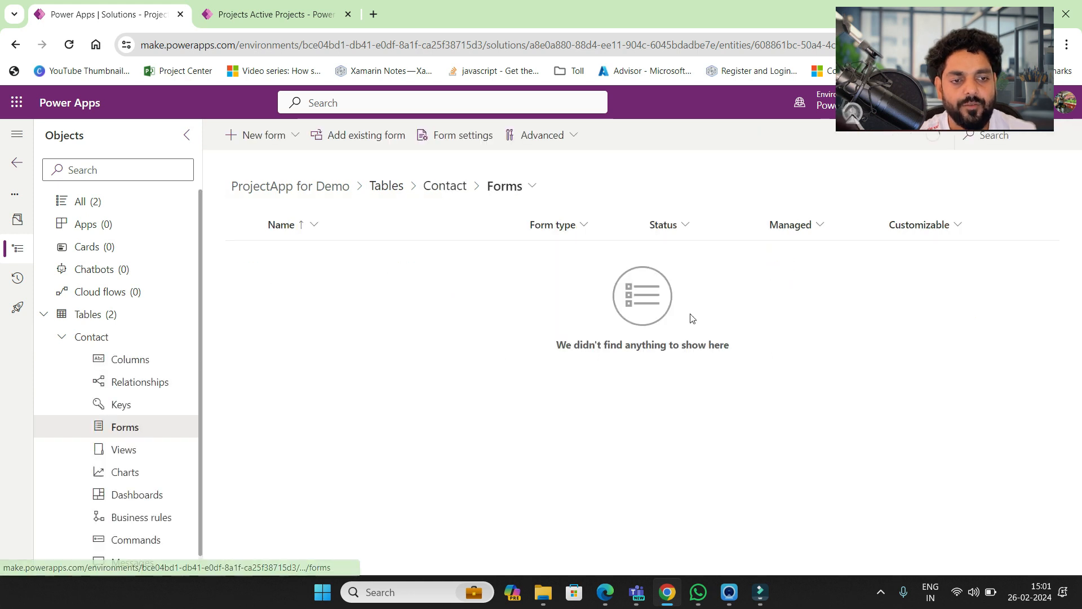
{"action": "left_click", "coordinate": [370, 142]}
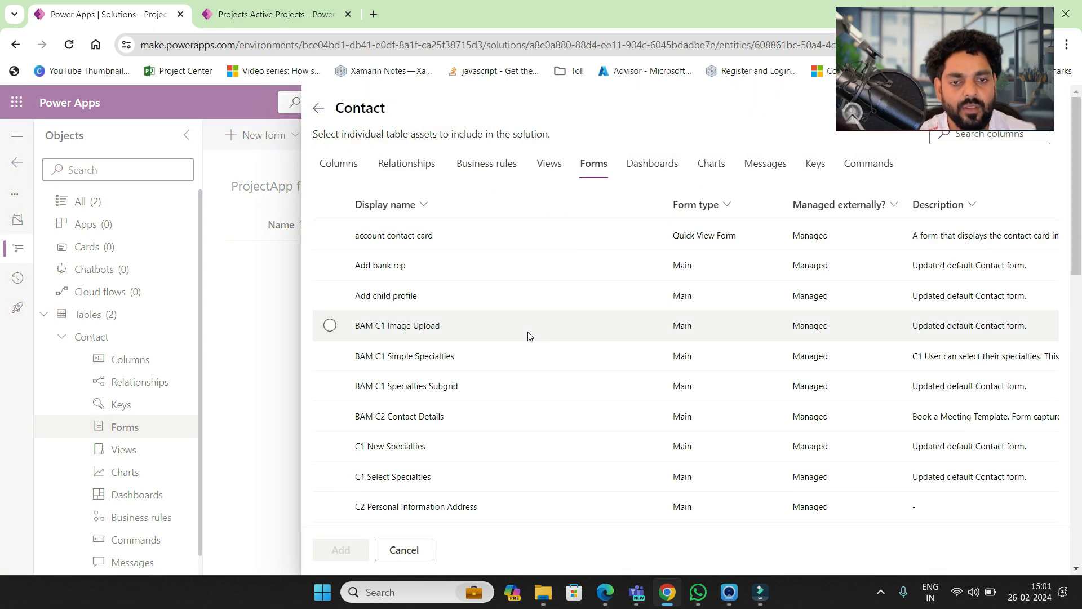
{"action": "left_click", "coordinate": [317, 111]}
{"action": "left_click", "coordinate": [295, 137]}
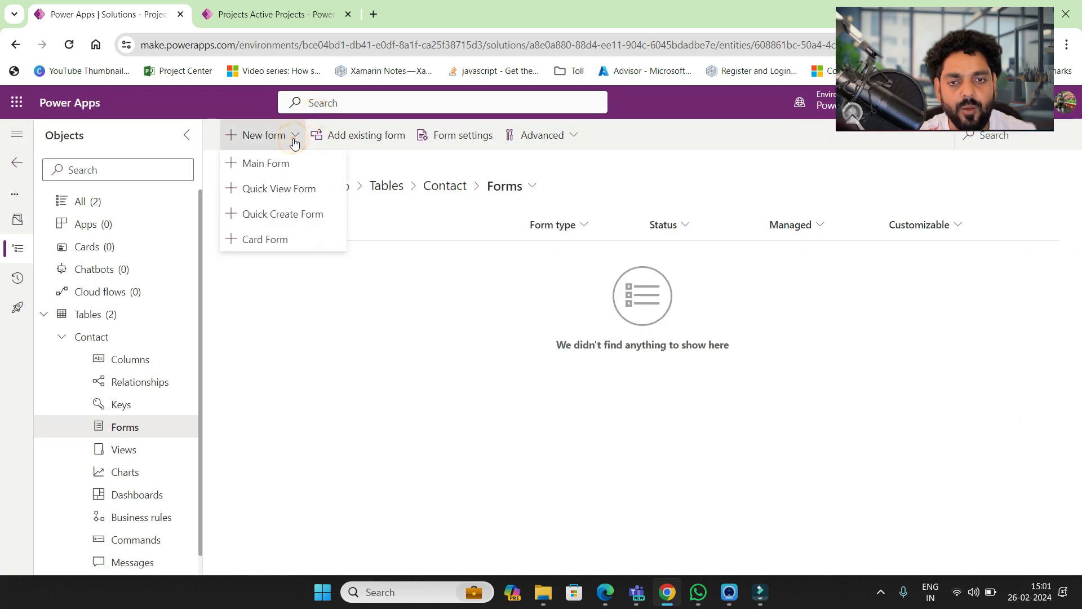
{"action": "left_click", "coordinate": [301, 215]}
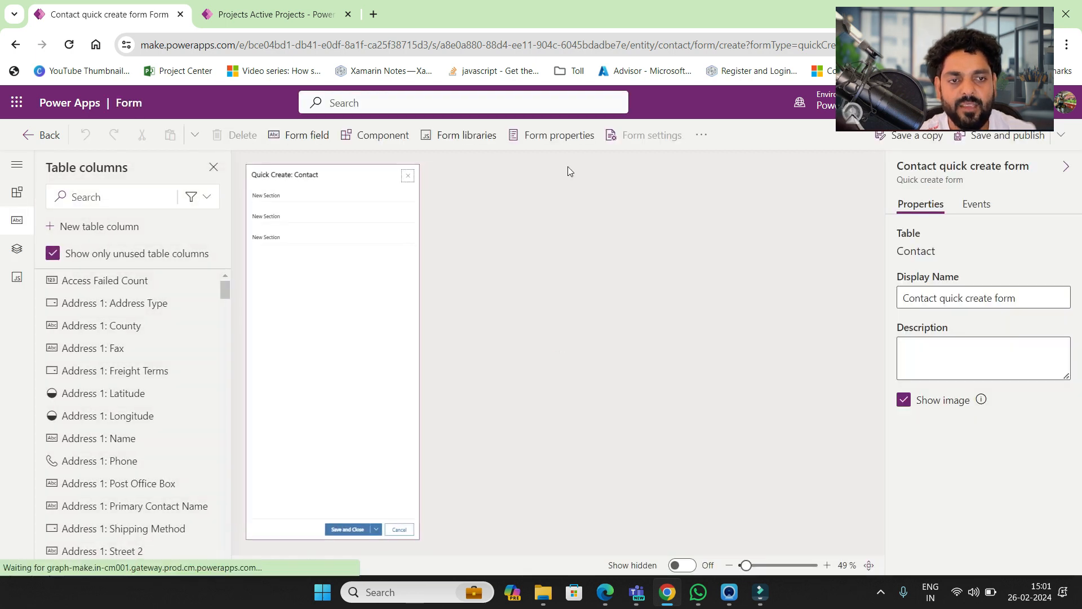
- Hide the second and third empty sections, leaving one section on the form
{"action": "left_click", "coordinate": [270, 241]}
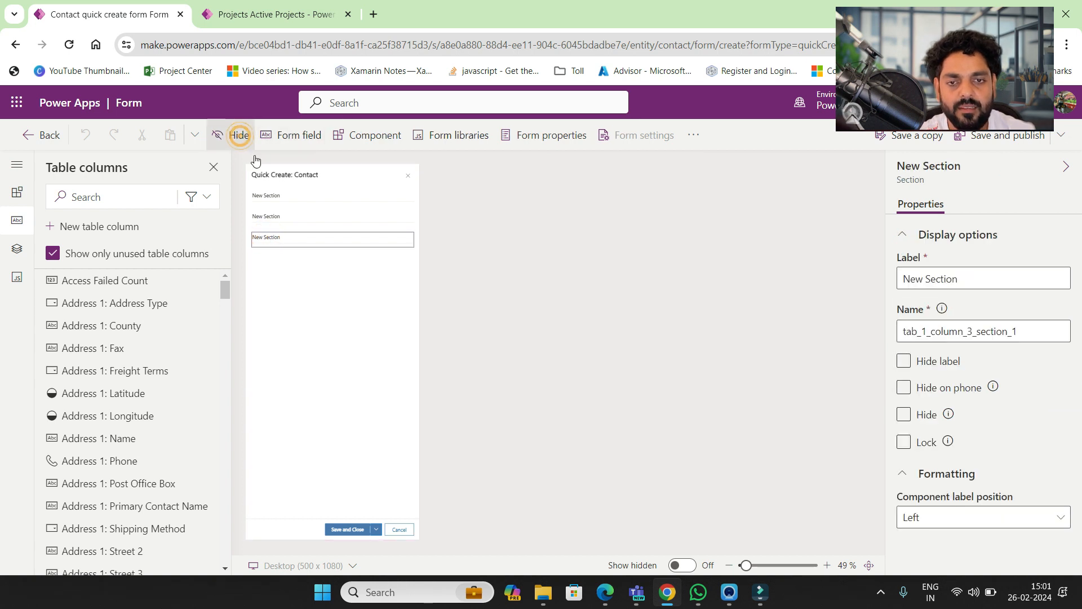
{"action": "left_click", "coordinate": [241, 140]}
{"action": "left_click", "coordinate": [282, 220]}
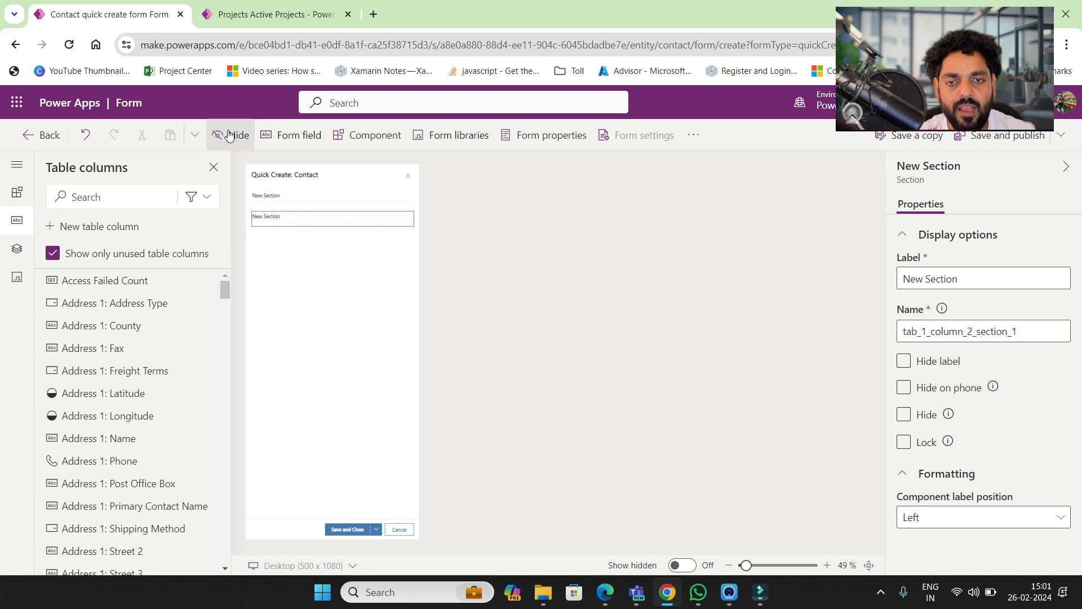
{"action": "left_click", "coordinate": [228, 137]}
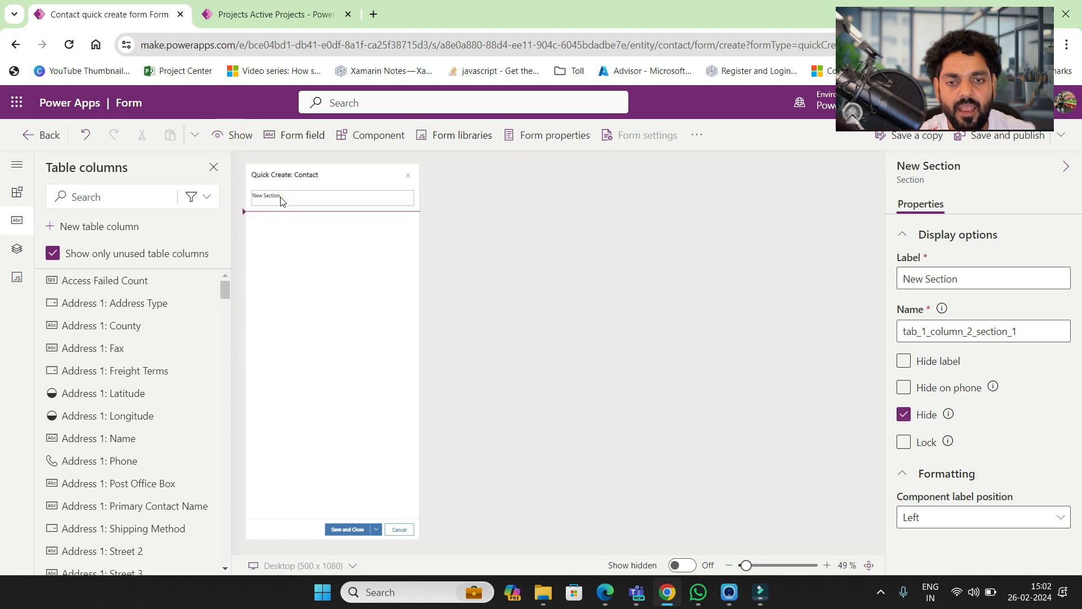
{"action": "left_click", "coordinate": [282, 199]}
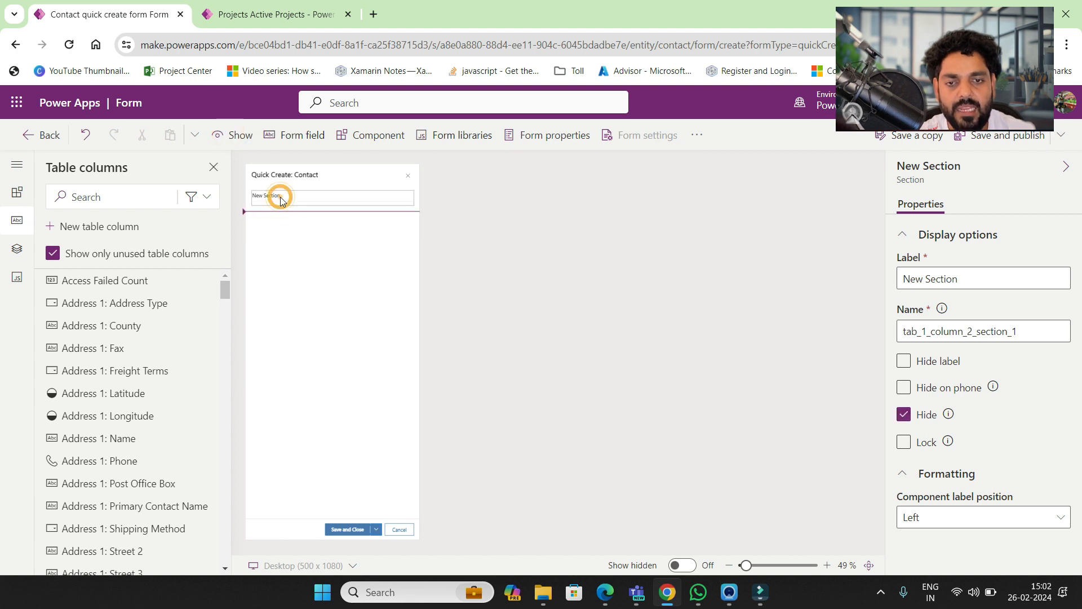
- Search columns for 'name' and add First name, Last name and Middle name
{"action": "left_click", "coordinate": [205, 198]}
{"action": "left_click", "coordinate": [132, 191]}
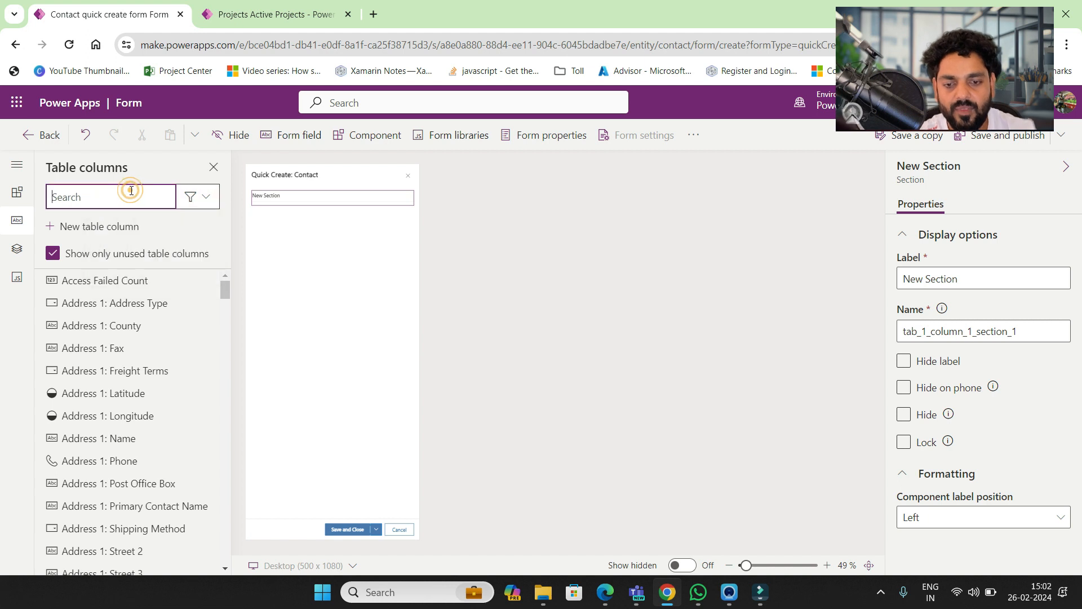
{"action": "type", "text": "name"}
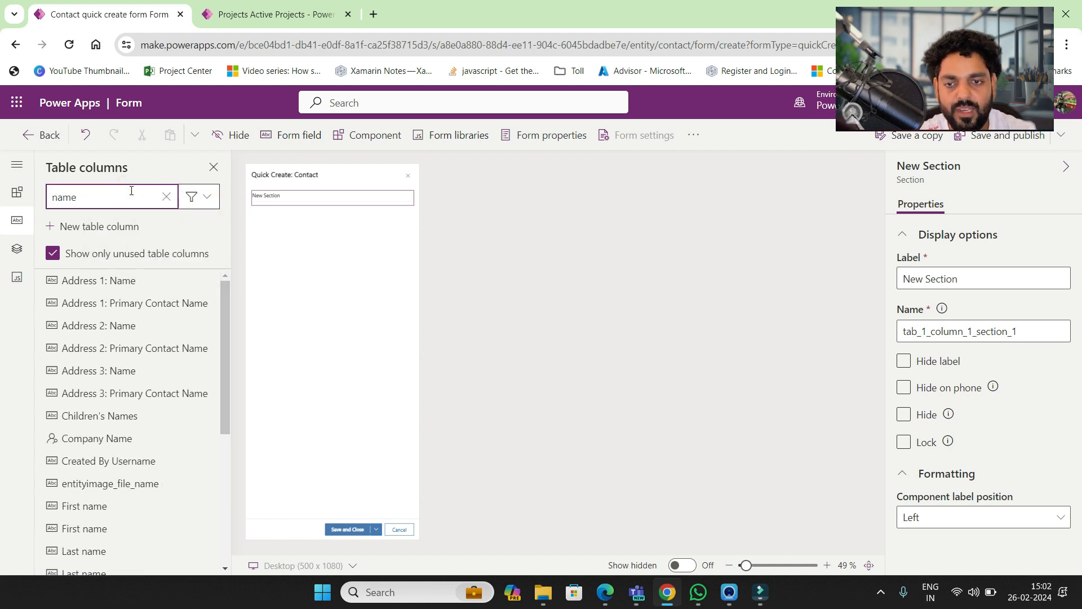
{"action": "scroll", "coordinate": [139, 486], "scroll_direction": "down", "scroll_amount": 2}
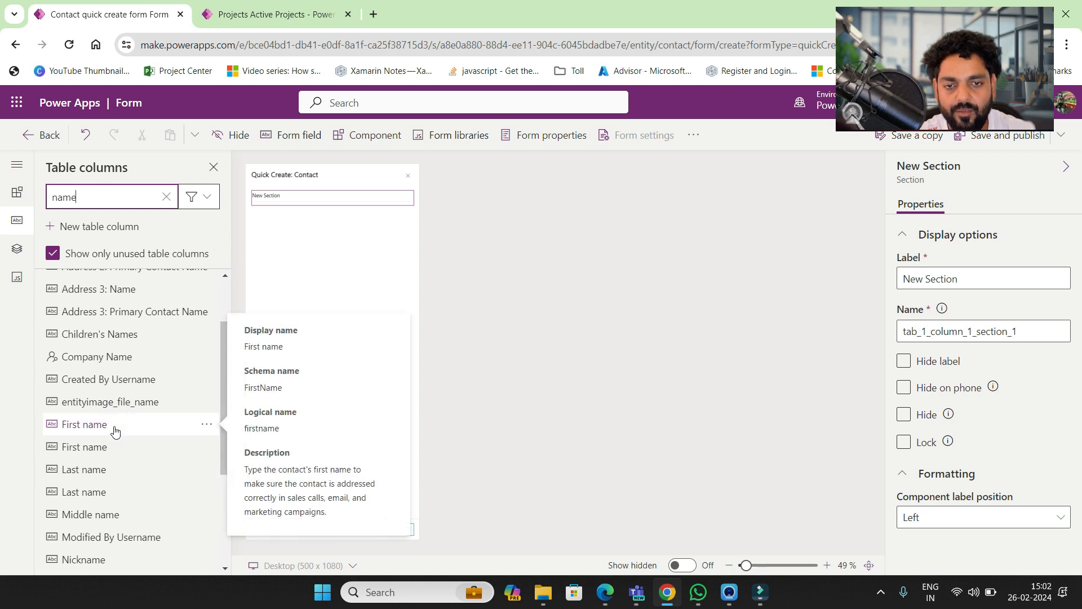
{"action": "left_click", "coordinate": [115, 430]}
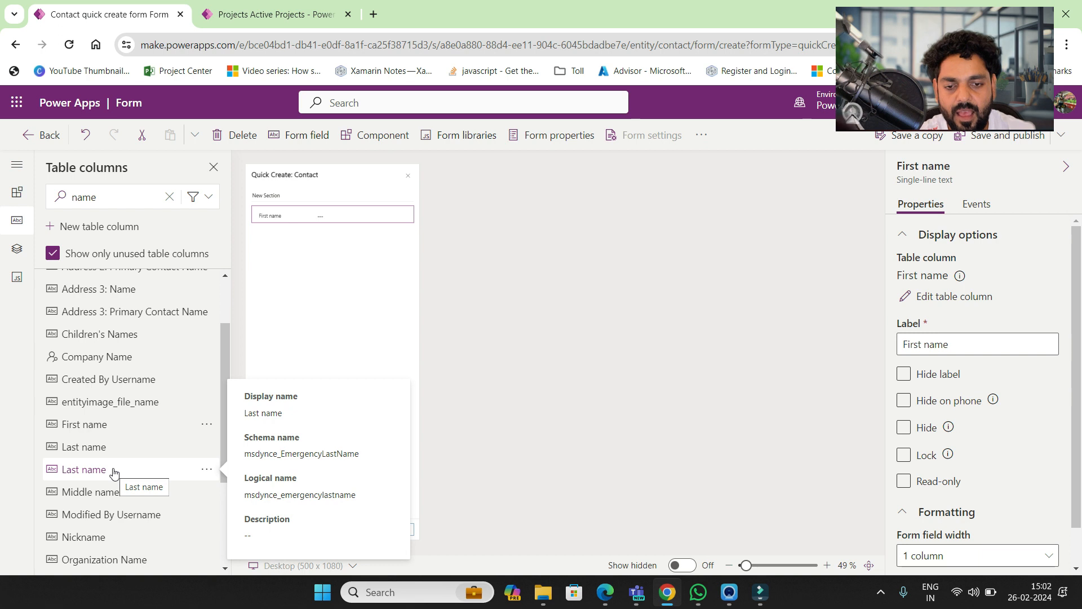
{"action": "left_click", "coordinate": [110, 448]}
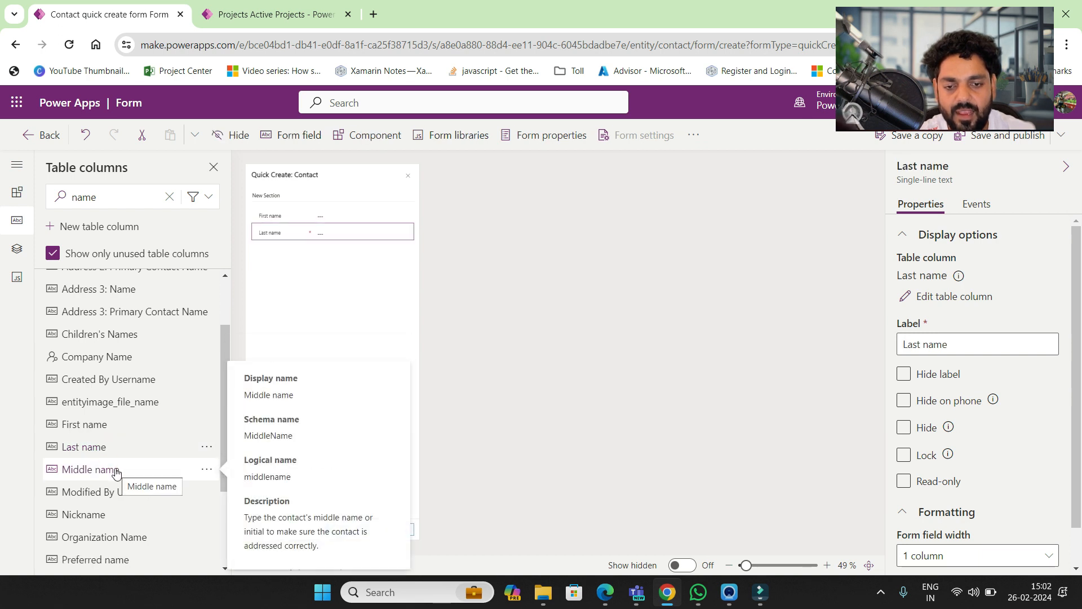
{"action": "left_click", "coordinate": [115, 471]}
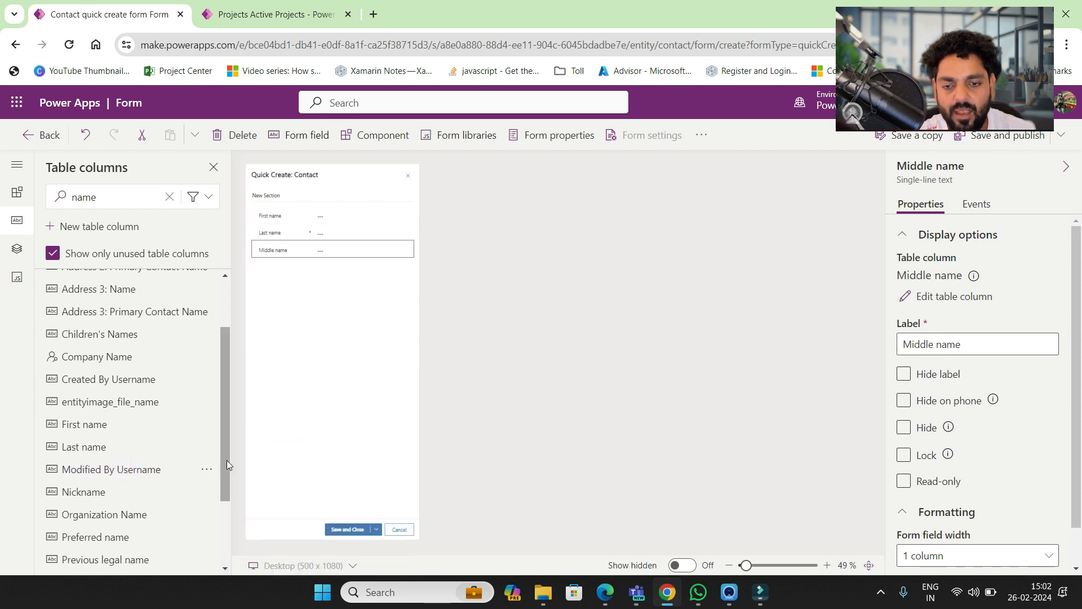
{"action": "left_click_drag", "start_coordinate": [227, 459], "coordinate": [219, 502]}
{"action": "scroll", "coordinate": [219, 502], "scroll_direction": "up", "scroll_amount": 3}
- Search for 'email', add the Email field, and save the form without publishing
{"action": "left_click", "coordinate": [128, 198]}
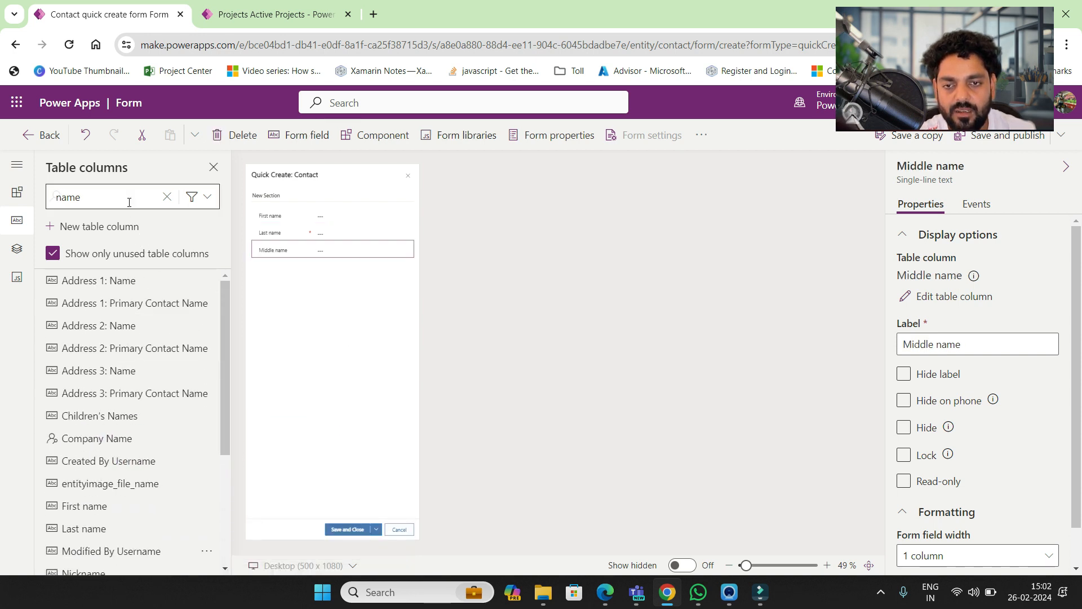
{"action": "double_click", "coordinate": [129, 201]}
{"action": "type", "text": "email"}
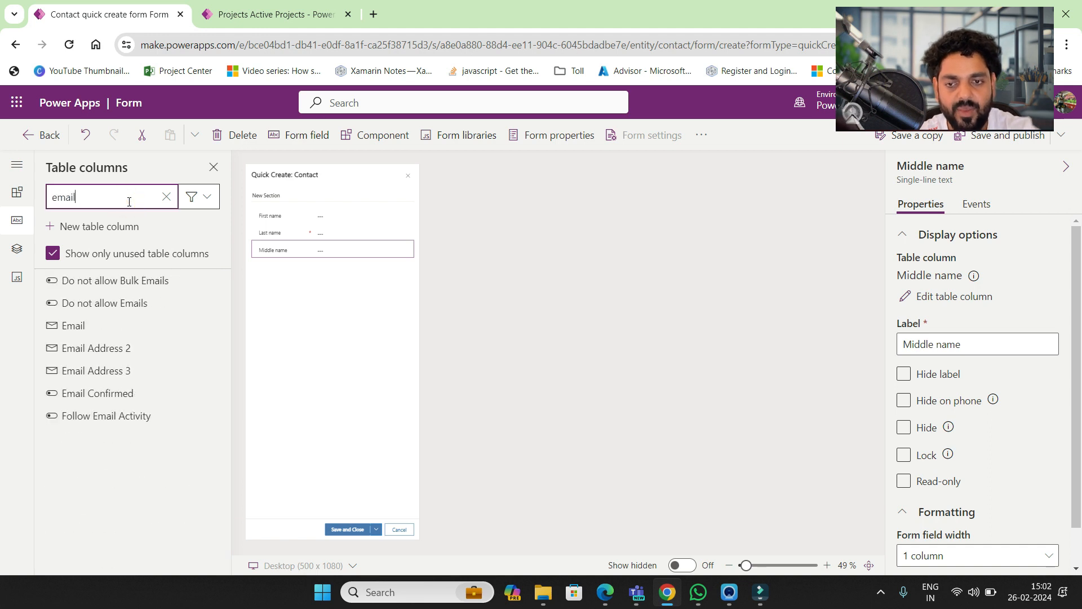
{"action": "left_click", "coordinate": [71, 325]}
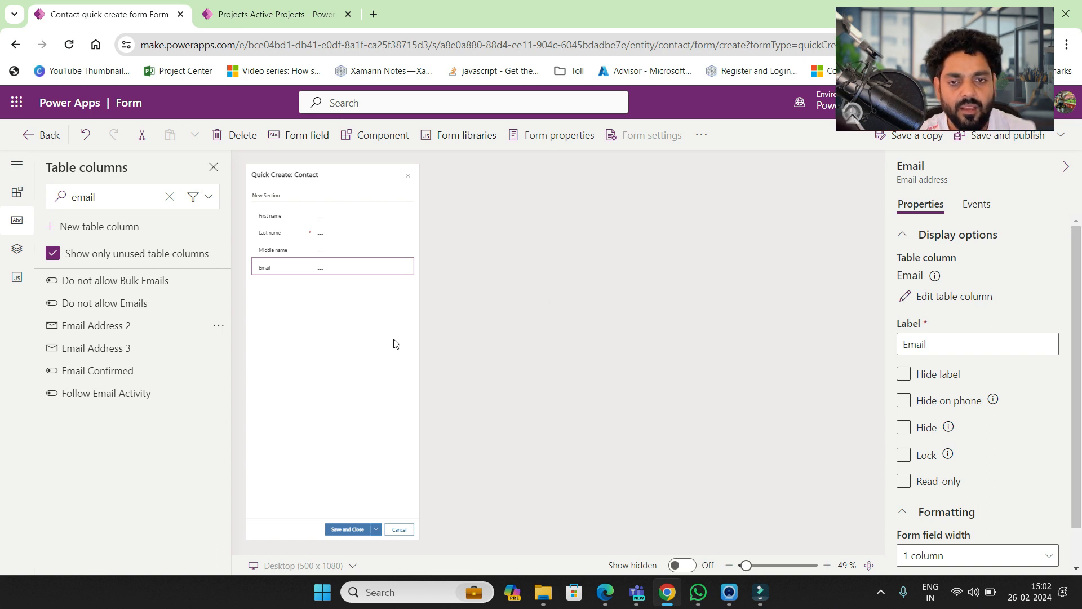
{"action": "left_click", "coordinate": [1062, 141]}
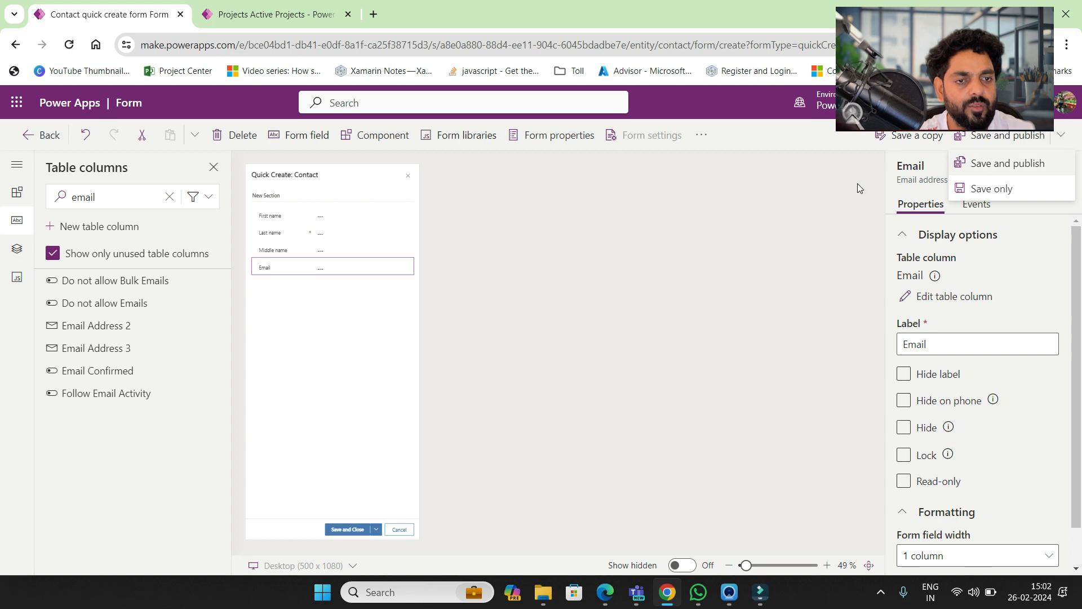
{"action": "left_click", "coordinate": [981, 193]}
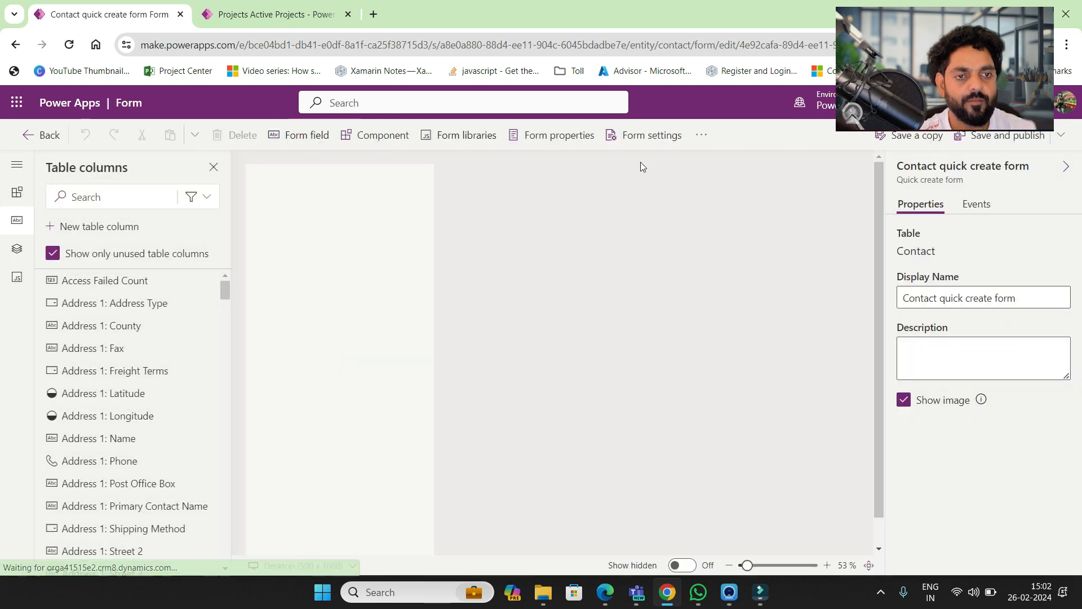
- Move Contact quick create form to the top of the Quick Create form order and publish
{"action": "left_click", "coordinate": [641, 146]}
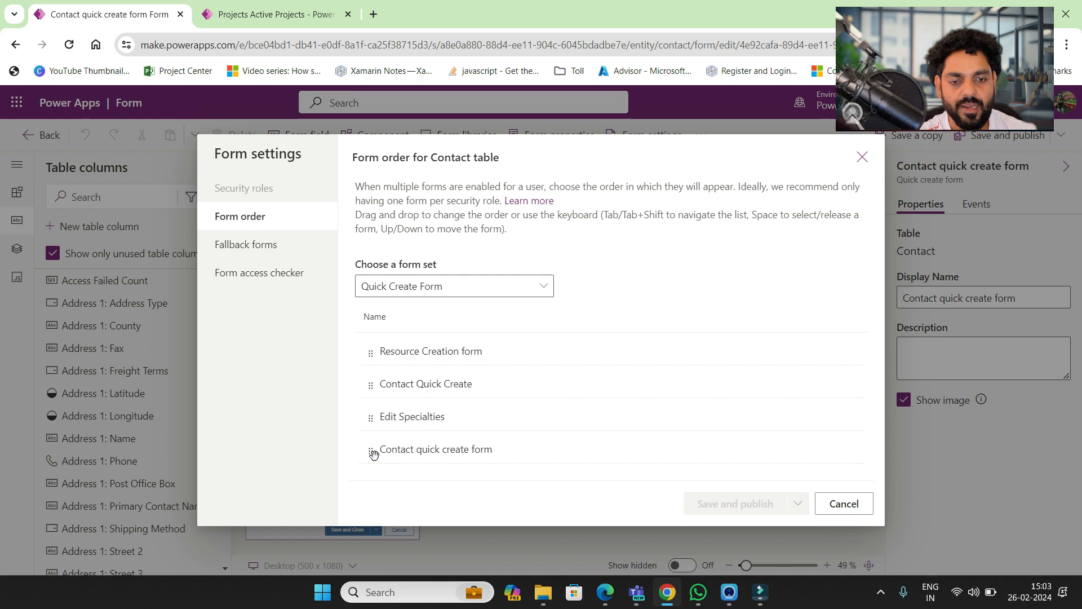
{"action": "left_click_drag", "start_coordinate": [372, 446], "coordinate": [369, 352]}
{"action": "left_click", "coordinate": [743, 505]}
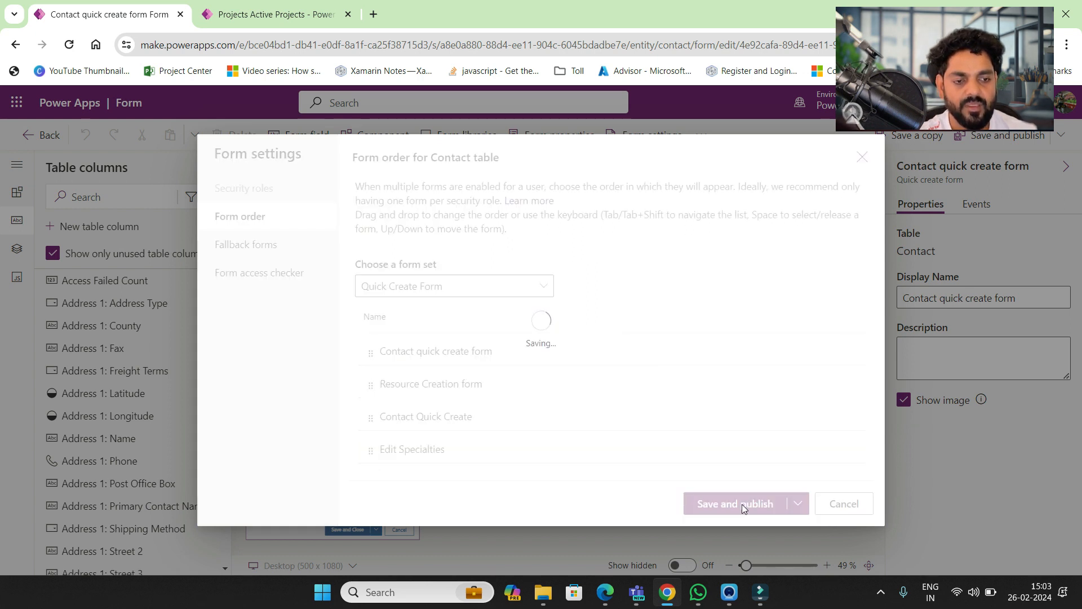
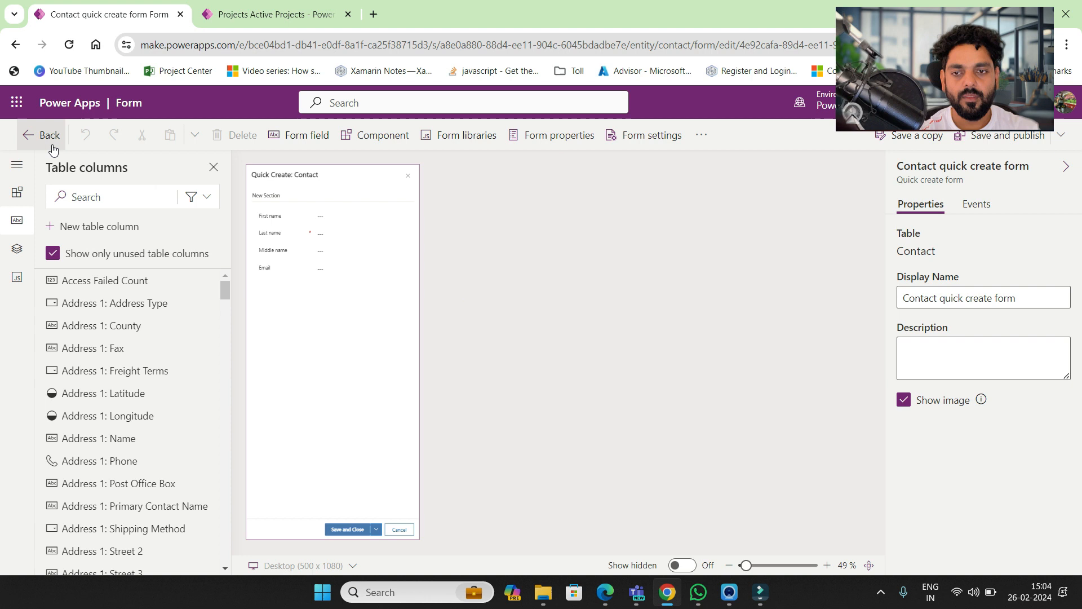
- Leave the Contact form designer and return to the Contact table's Forms list
{"action": "left_click", "coordinate": [48, 141]}
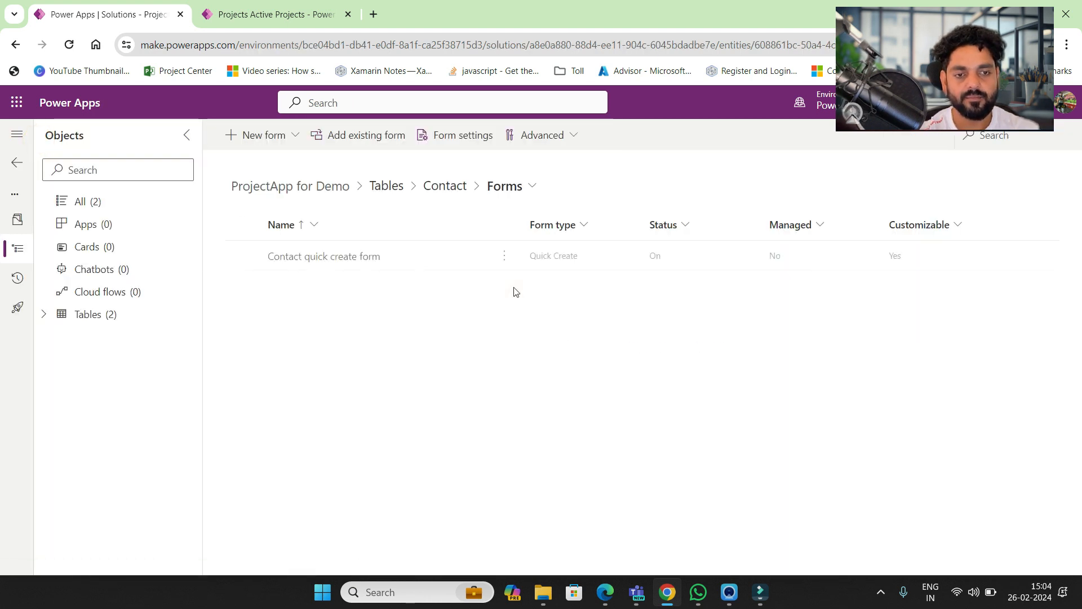
- Add the existing Active Contacts view to the solution from Contact's Views list
{"action": "left_click", "coordinate": [454, 195]}
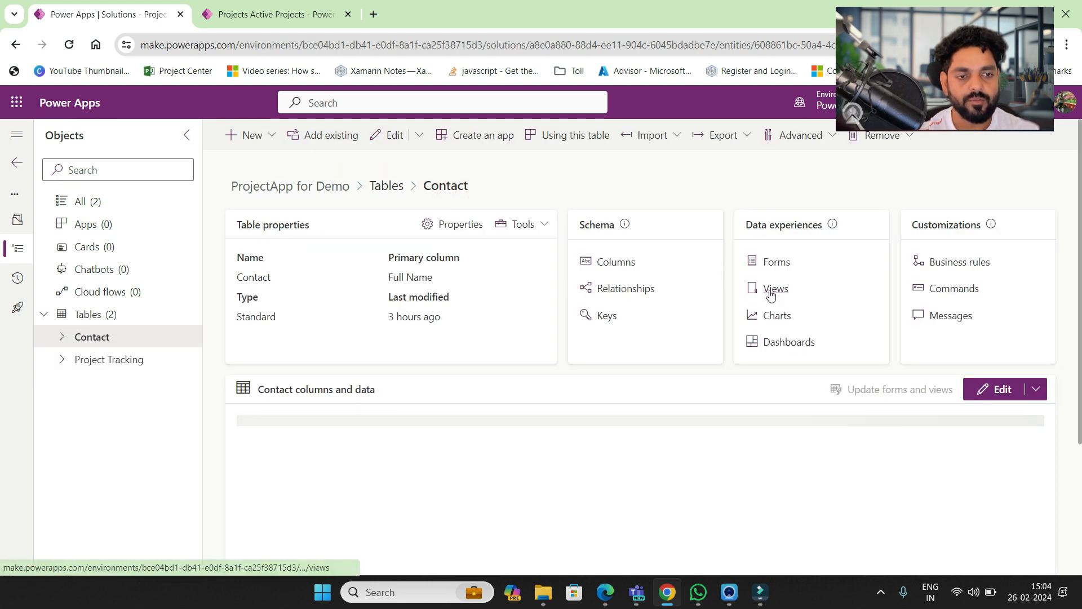
{"action": "left_click", "coordinate": [766, 290]}
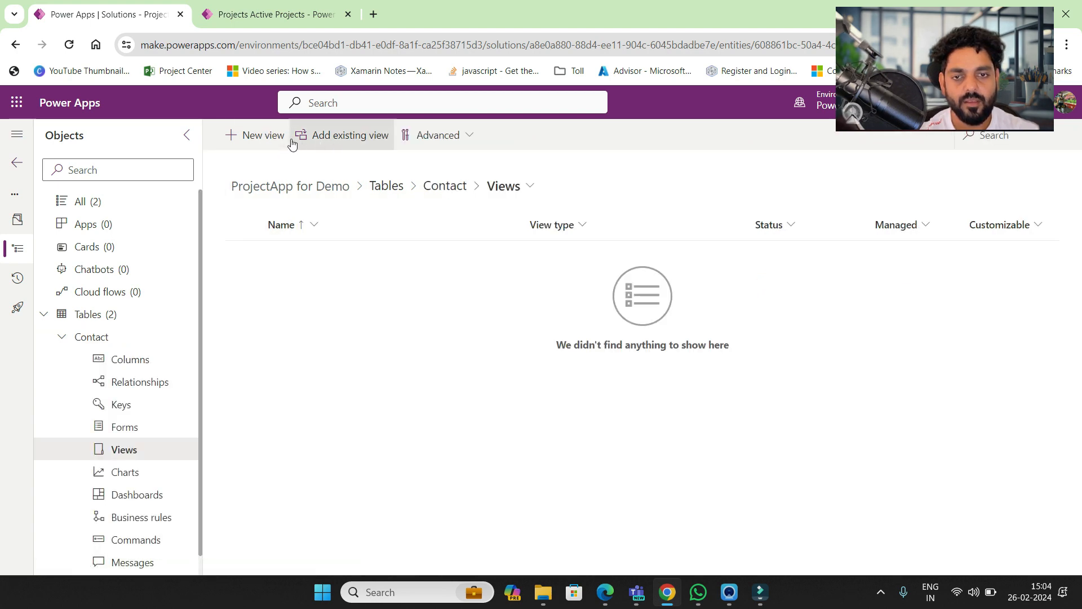
{"action": "left_click", "coordinate": [274, 141]}
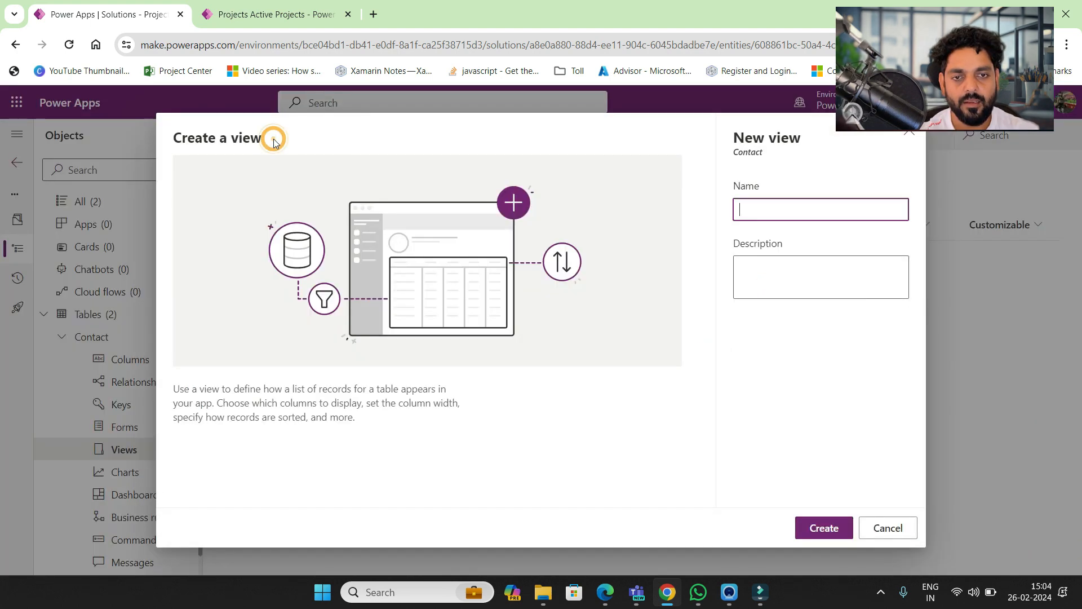
{"action": "left_click", "coordinate": [903, 137]}
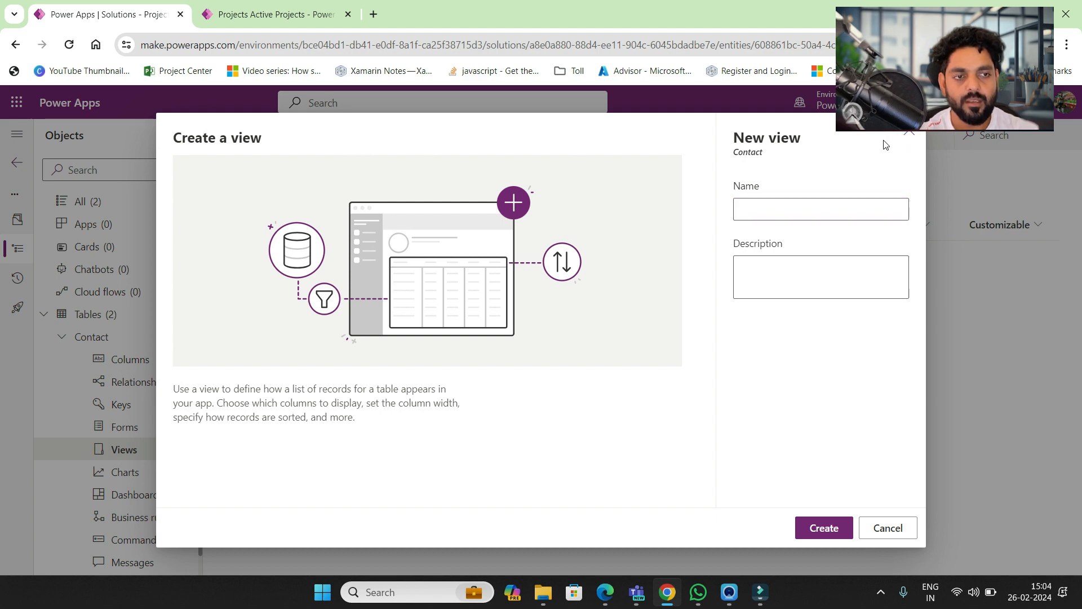
{"action": "left_click", "coordinate": [908, 136]}
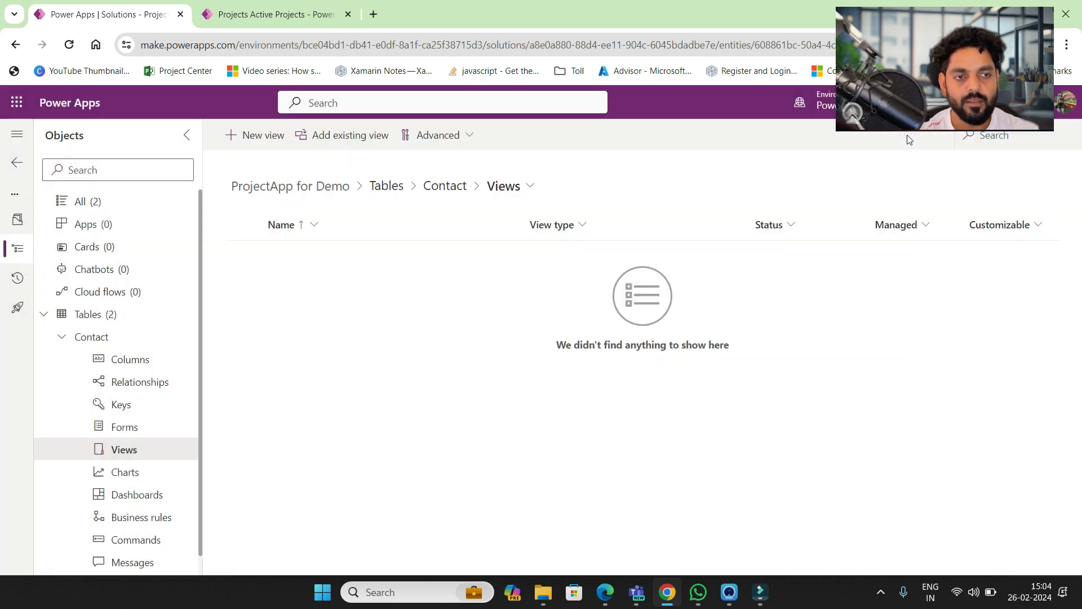
{"action": "left_click", "coordinate": [364, 137]}
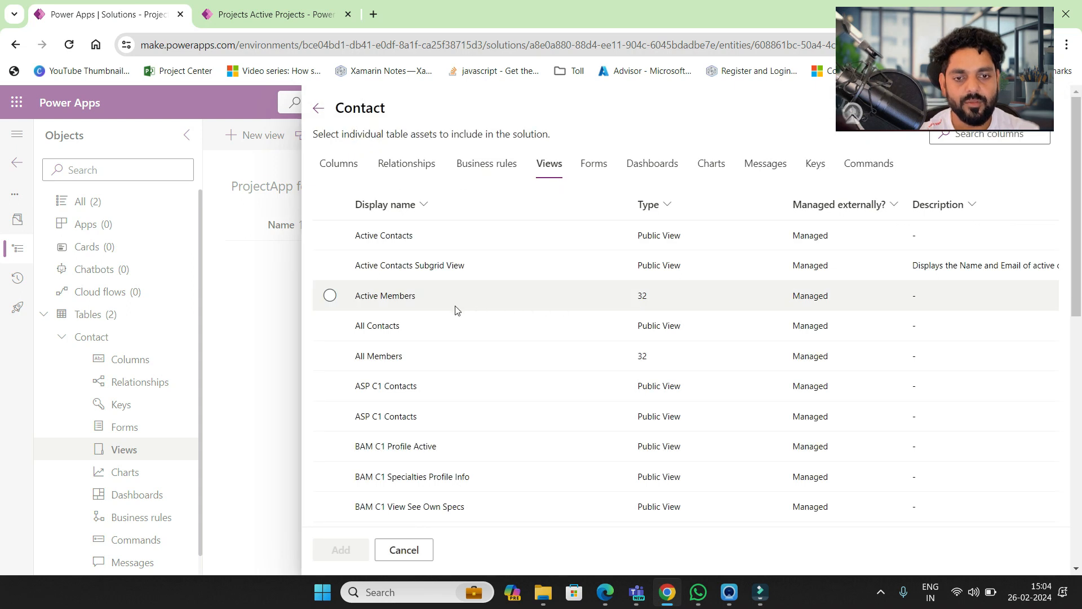
{"action": "left_click", "coordinate": [387, 239]}
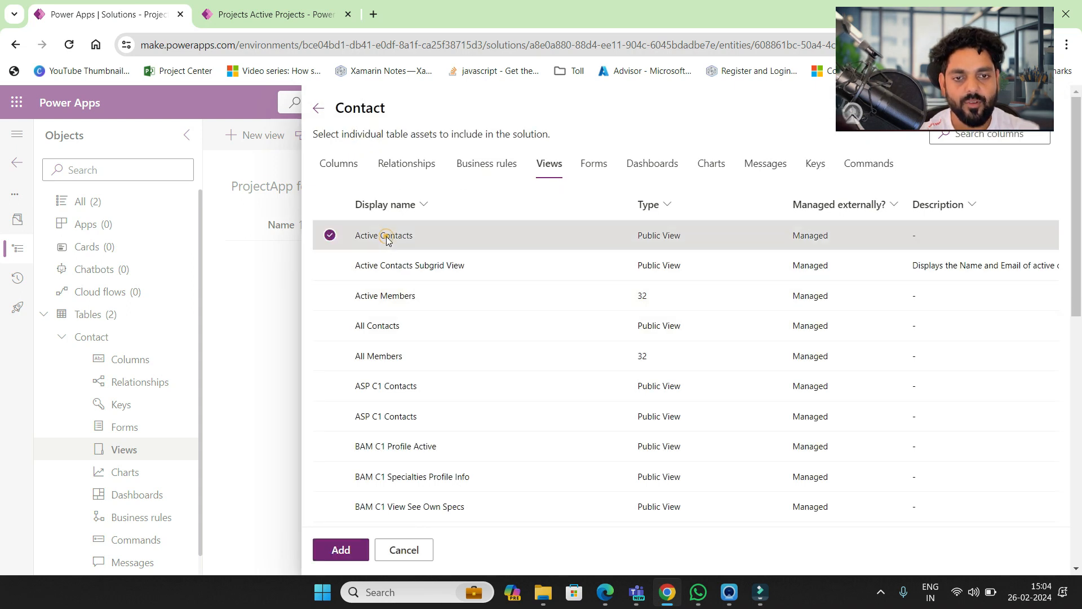
{"action": "left_click", "coordinate": [341, 551]}
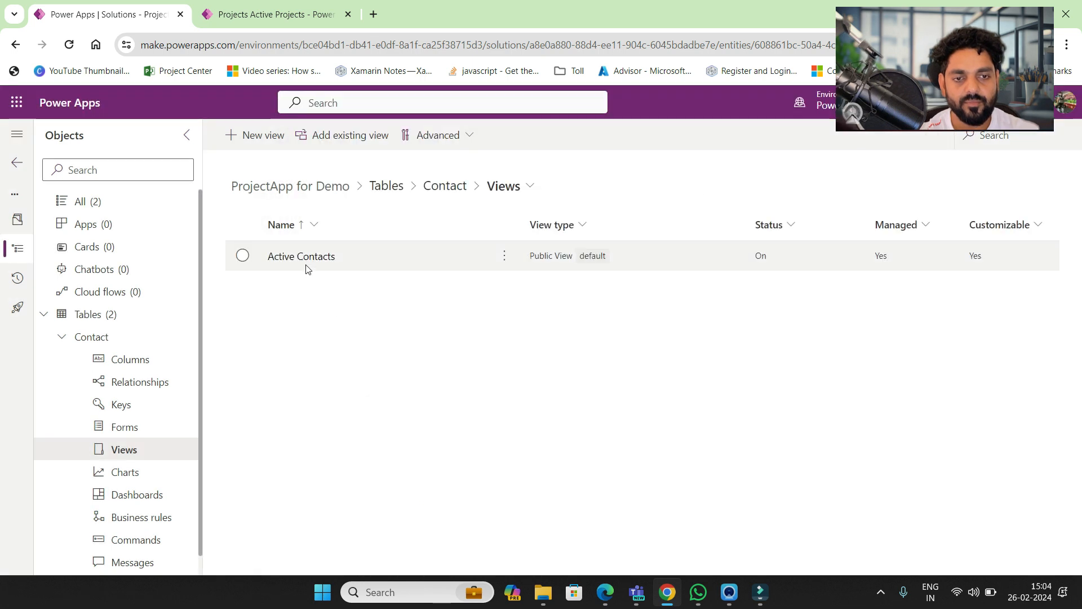
- Open the Active Contacts view, save and publish it, and go back
{"action": "left_click", "coordinate": [302, 257]}
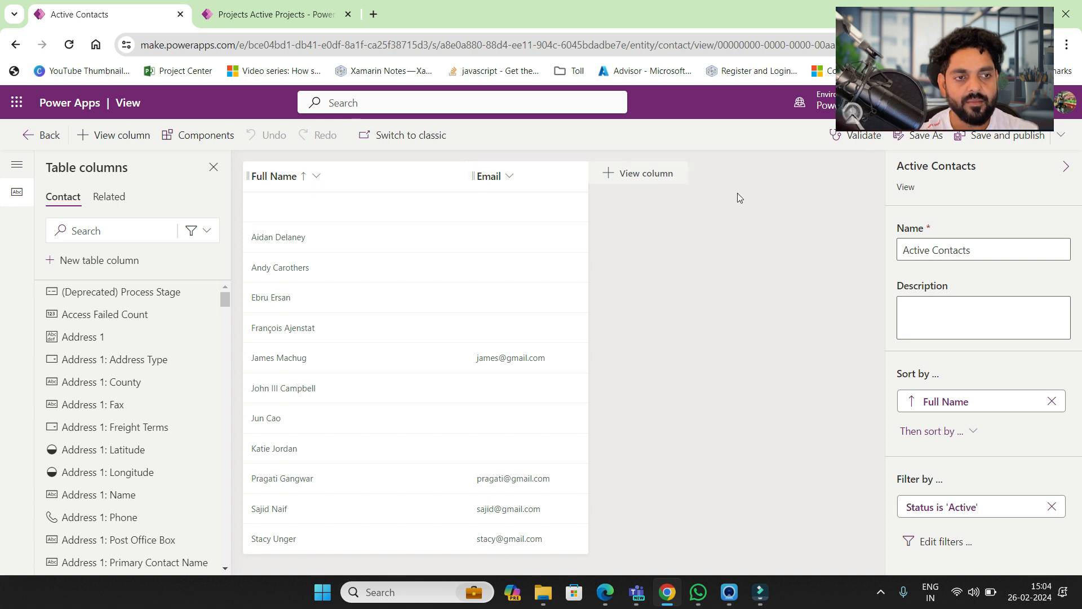
{"action": "left_click", "coordinate": [1063, 138]}
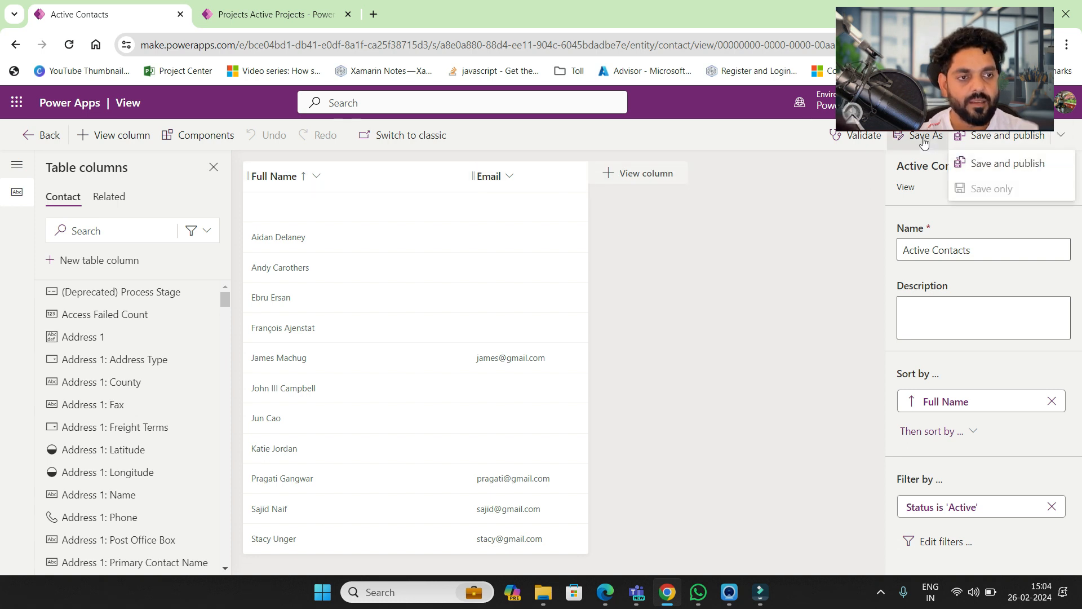
{"action": "left_click", "coordinate": [1017, 171]}
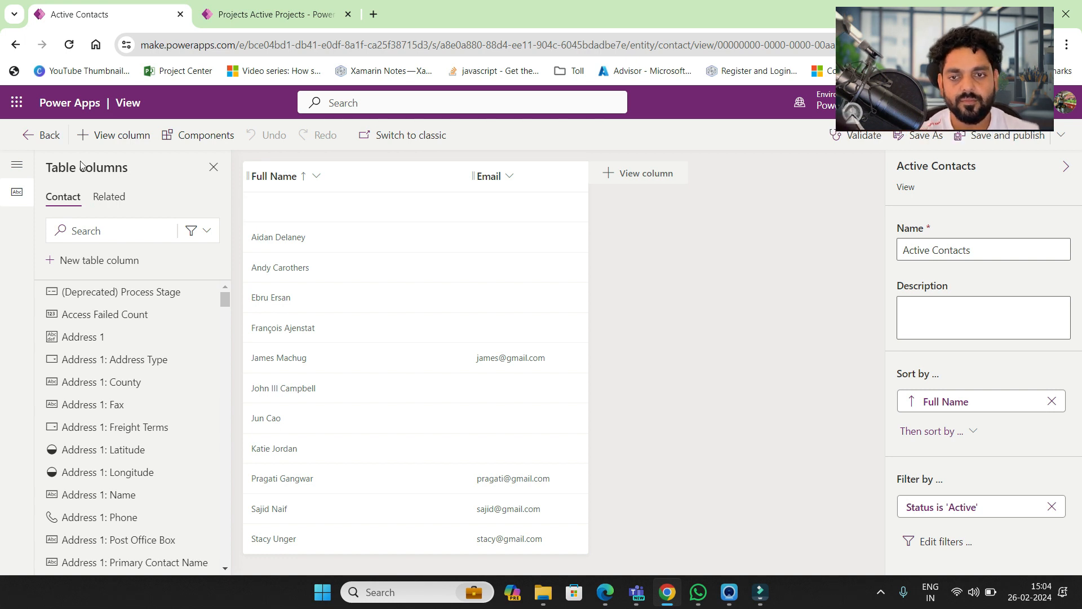
{"action": "left_click", "coordinate": [33, 138]}
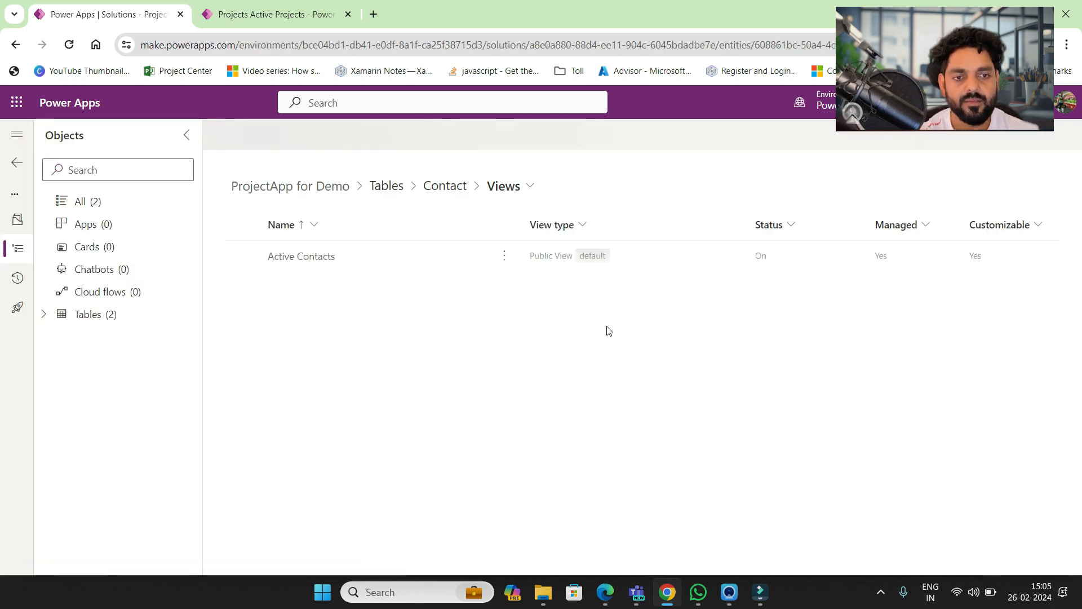
- Create a new table named Project Task (plural Project Tasks) in ProjectApp for Demo
{"action": "left_click", "coordinate": [386, 186]}
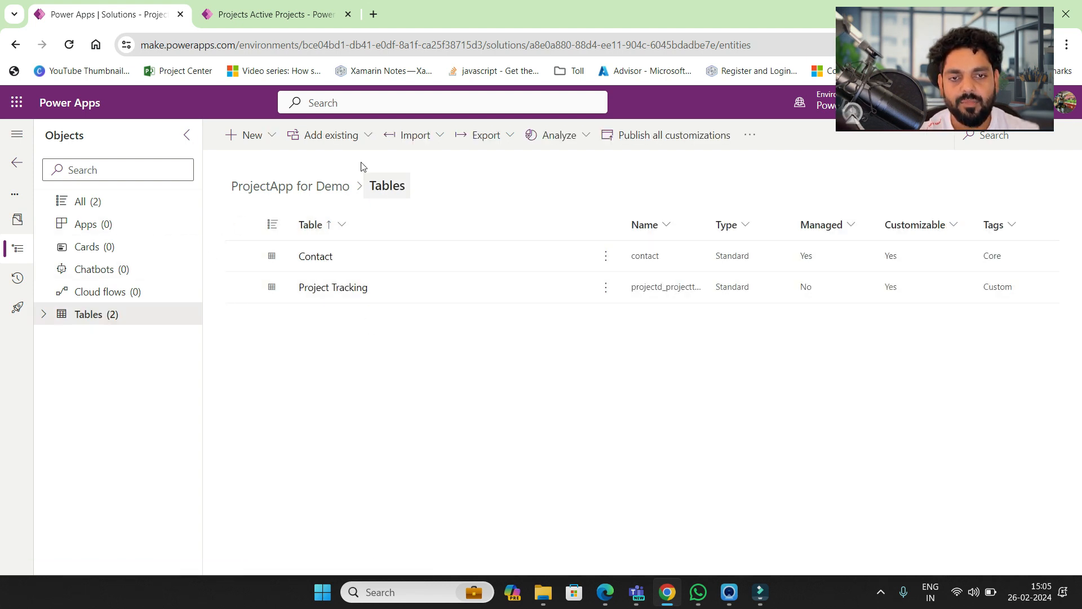
{"action": "left_click", "coordinate": [272, 136]}
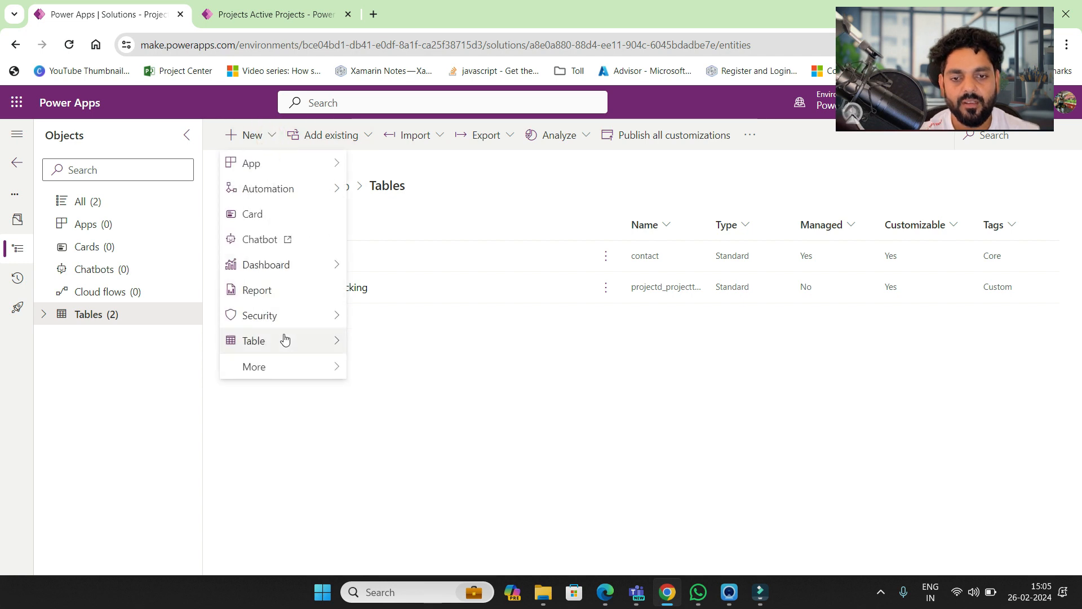
{"action": "mouse_move", "coordinate": [290, 342]}
{"action": "left_click", "coordinate": [360, 350]}
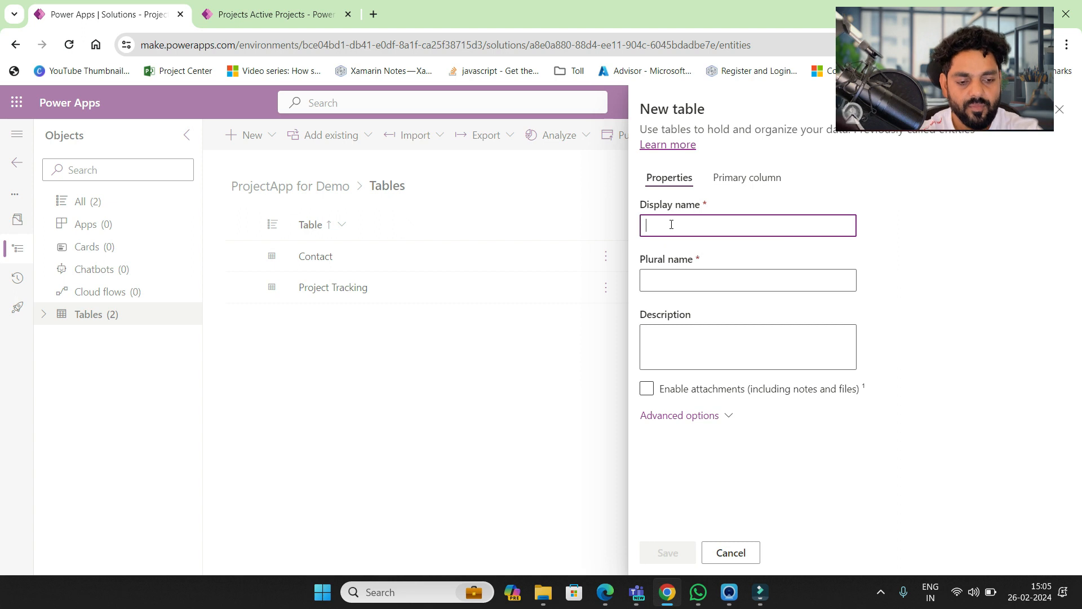
{"action": "type", "text": "Project Task"}
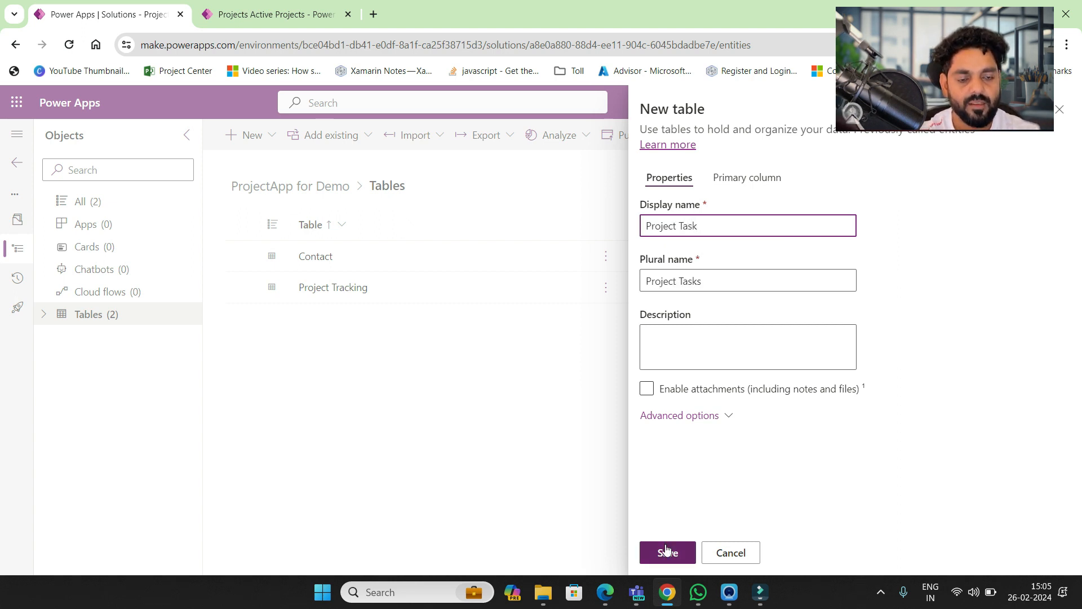
{"action": "left_click", "coordinate": [666, 552]}
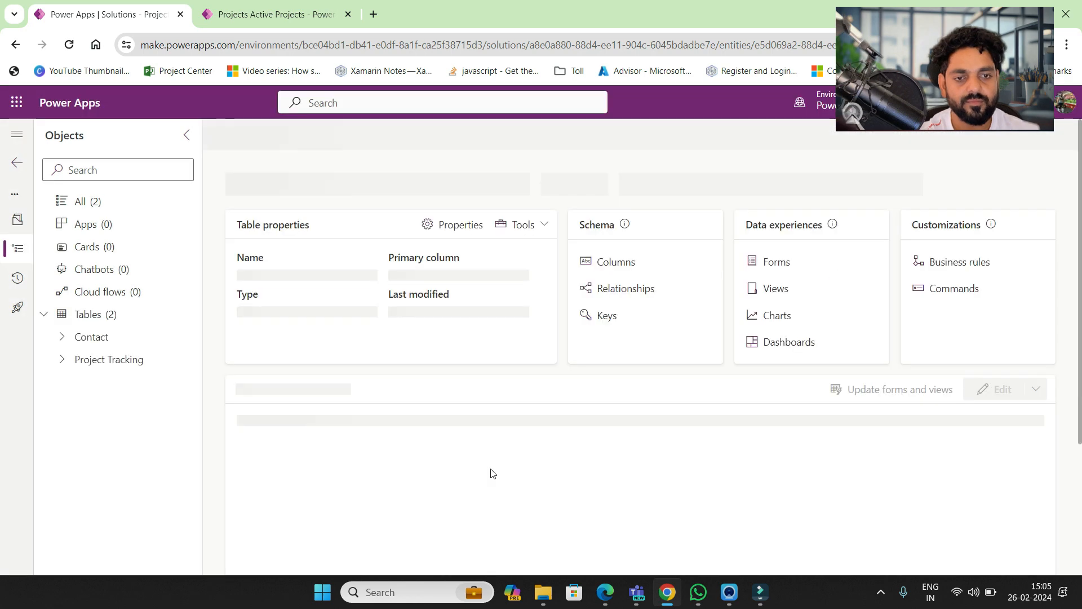
- Rename Project Task's primary Name column to Task Name, then switch to the Active Projects list
{"action": "left_click", "coordinate": [614, 262]}
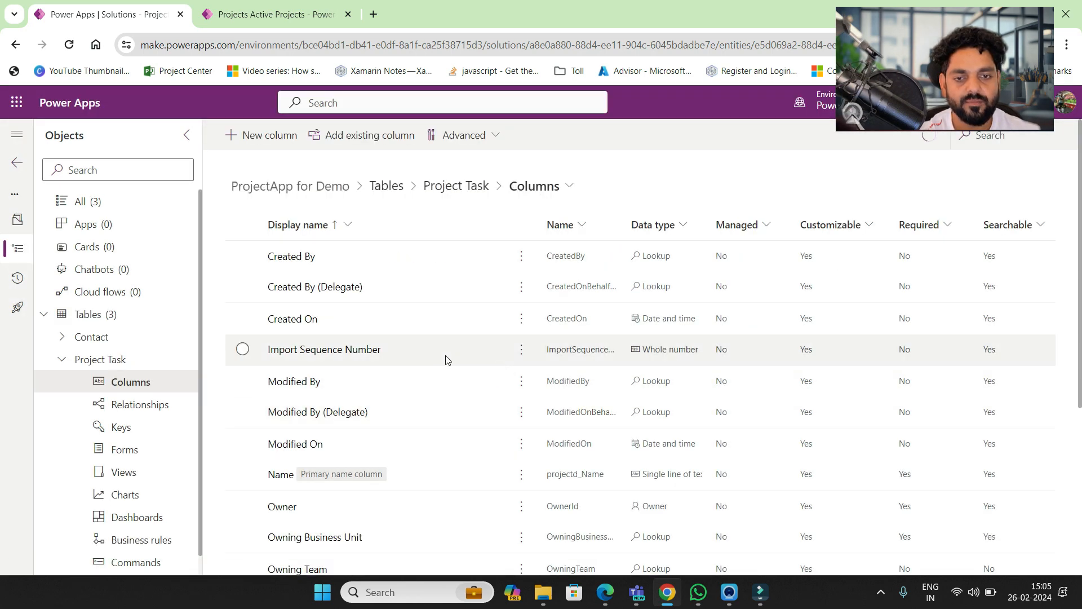
{"action": "left_click", "coordinate": [279, 475]}
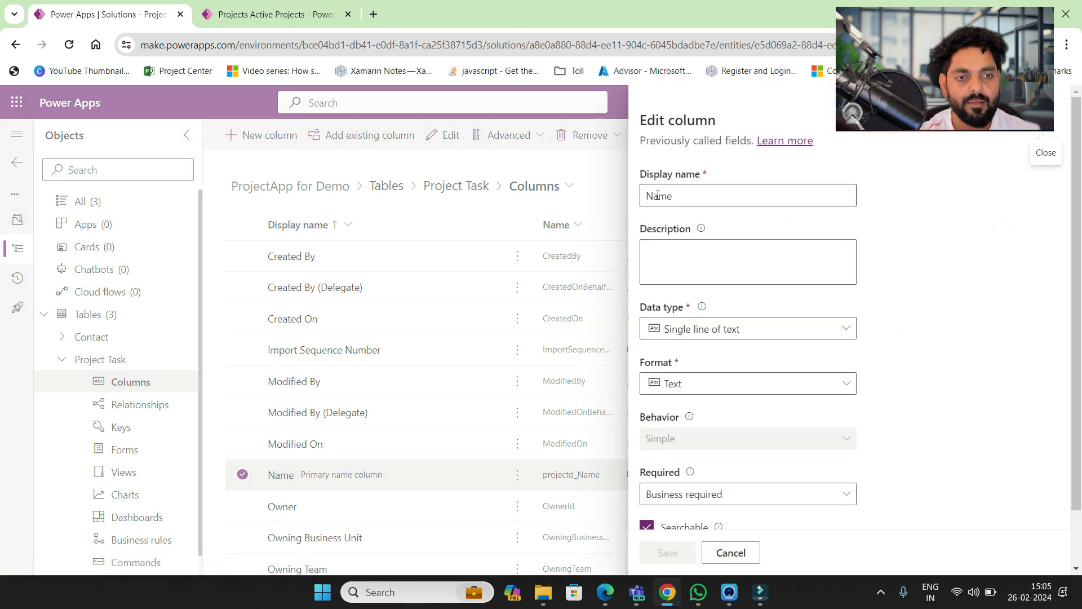
{"action": "left_click", "coordinate": [650, 195]}
{"action": "type", "text": "Task"}
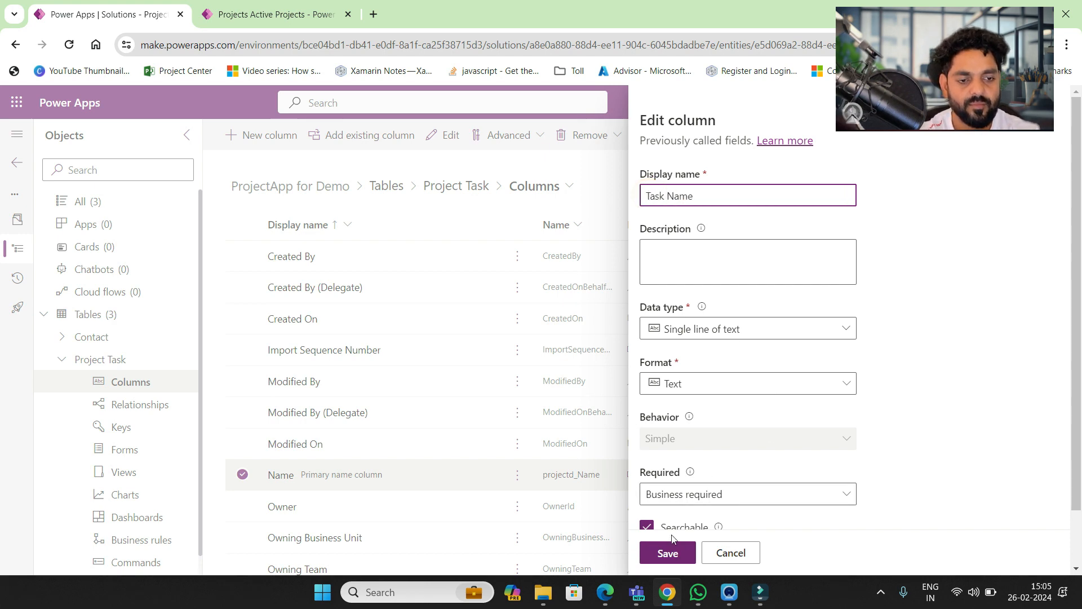
{"action": "left_click", "coordinate": [670, 551]}
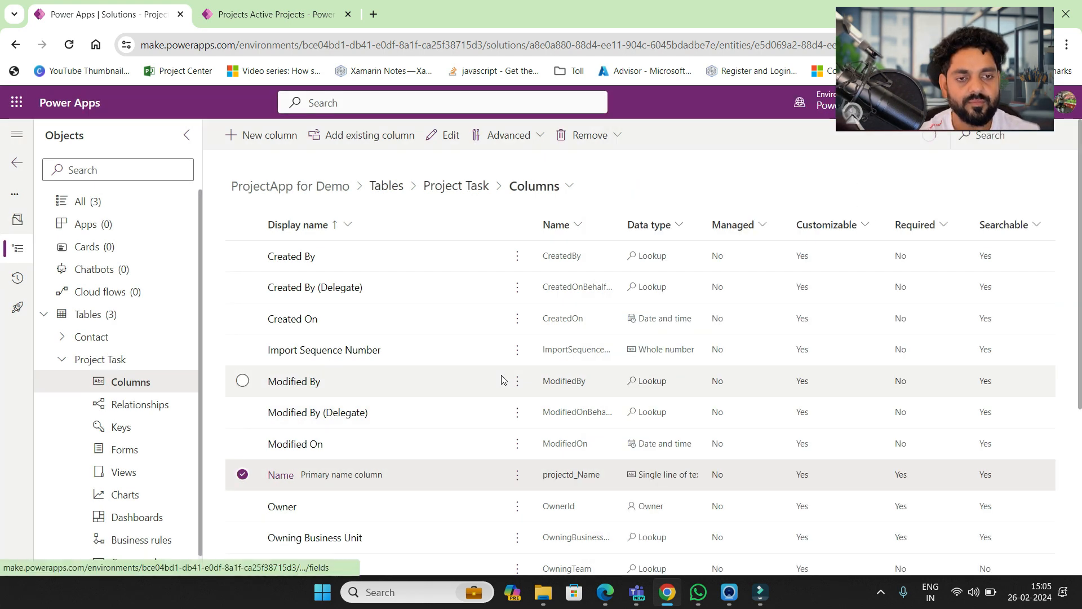
{"action": "left_click", "coordinate": [284, 149]}
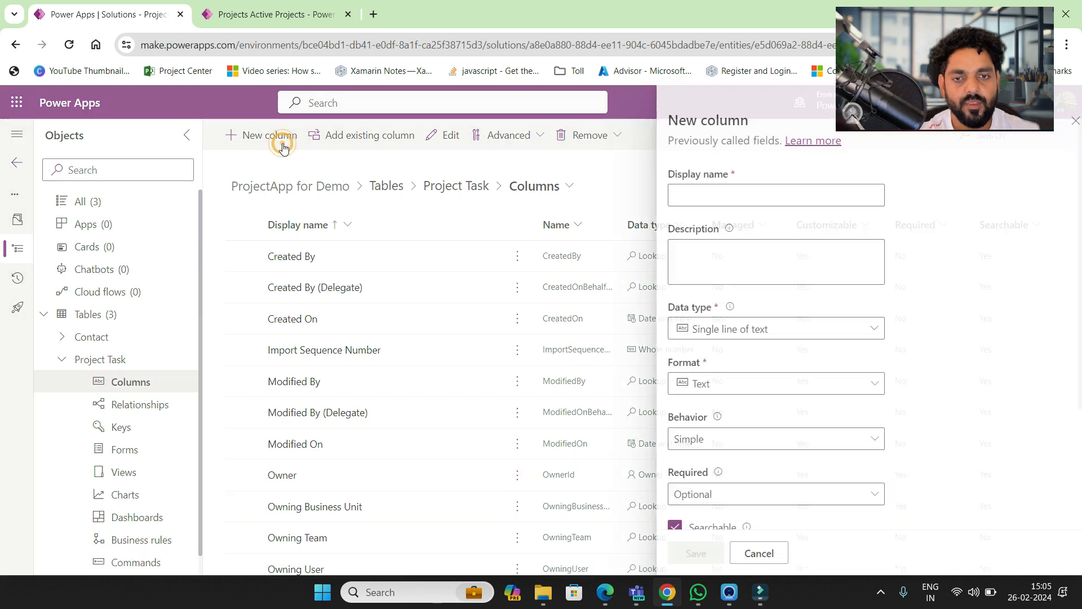
{"action": "left_click", "coordinate": [272, 13]}
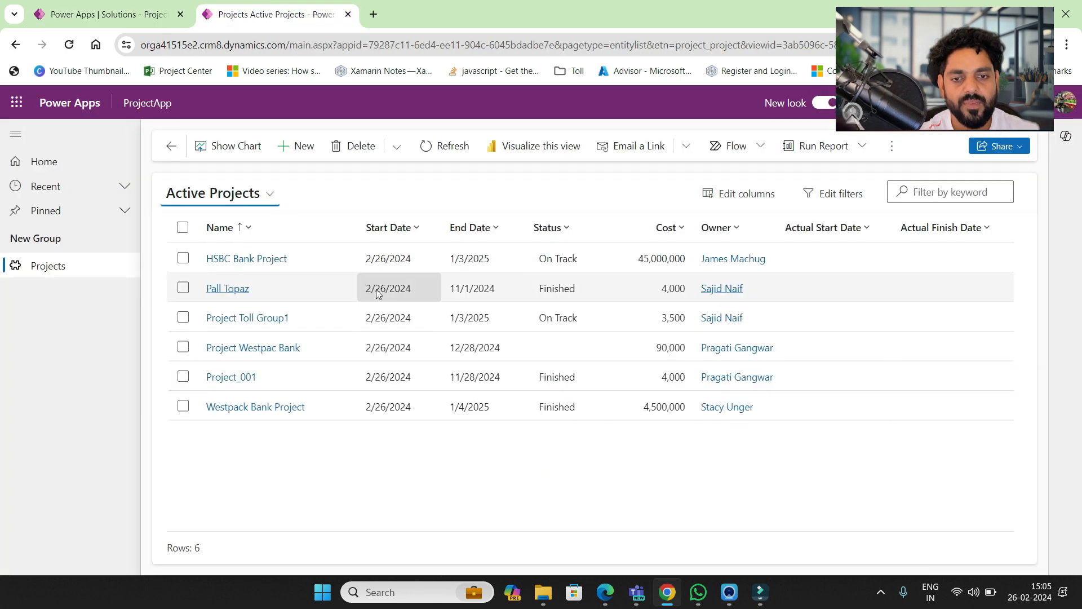
- Open HSBC Bank Project and scroll to its subgrid showing Task for Planning resources
{"action": "left_click", "coordinate": [219, 261]}
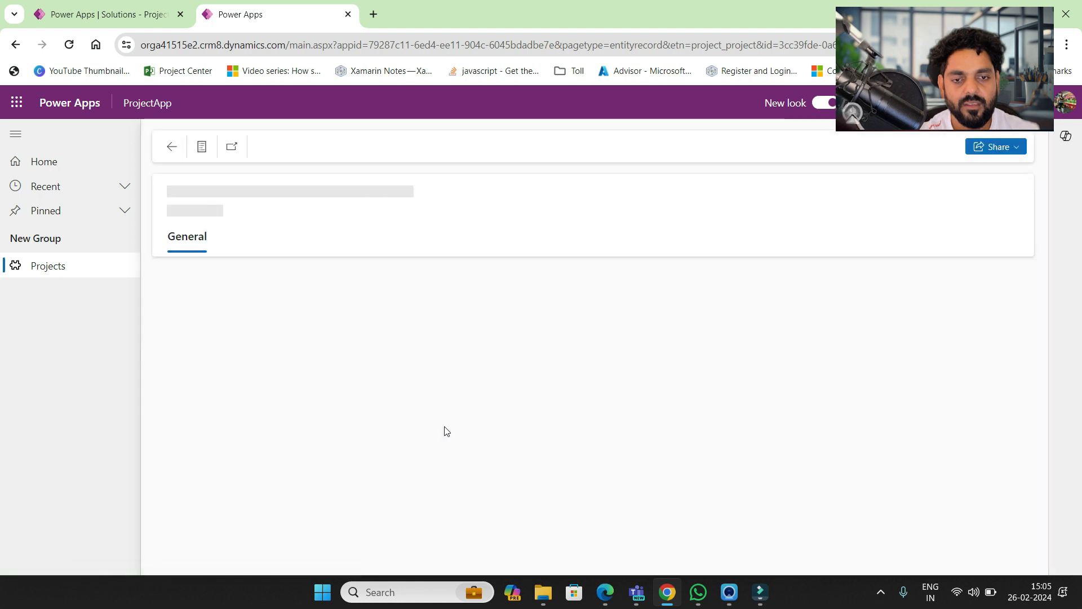
{"action": "scroll", "coordinate": [445, 426], "scroll_direction": "down", "scroll_amount": 1}
{"action": "scroll", "coordinate": [445, 426], "scroll_direction": "down", "scroll_amount": 2}
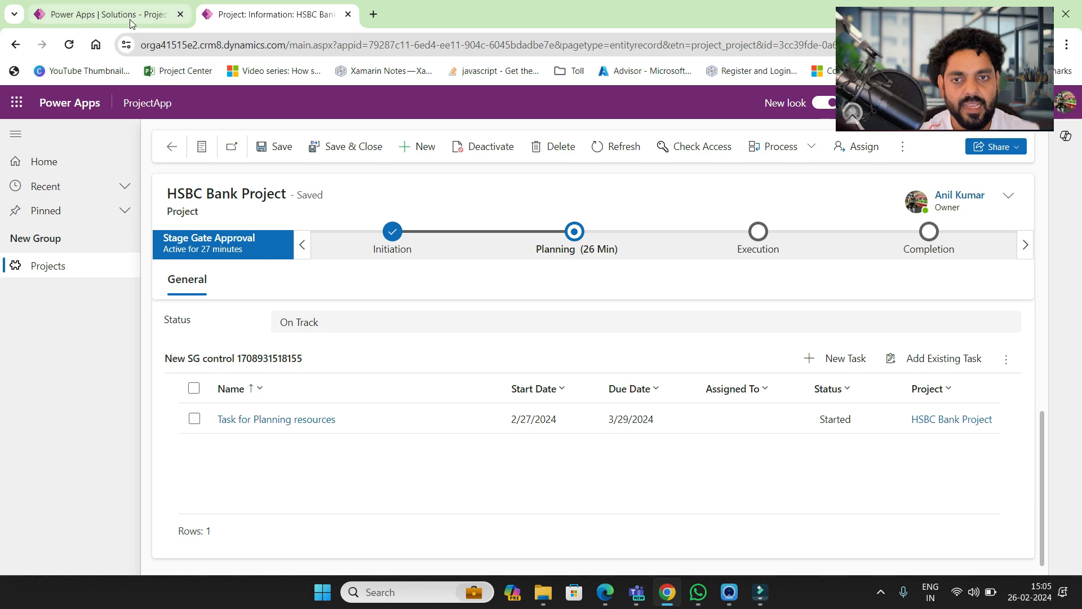
{"action": "left_click", "coordinate": [112, 14]}
- Create a Task Start Date column on Project Task with Date only data type
{"action": "left_click", "coordinate": [720, 194]}
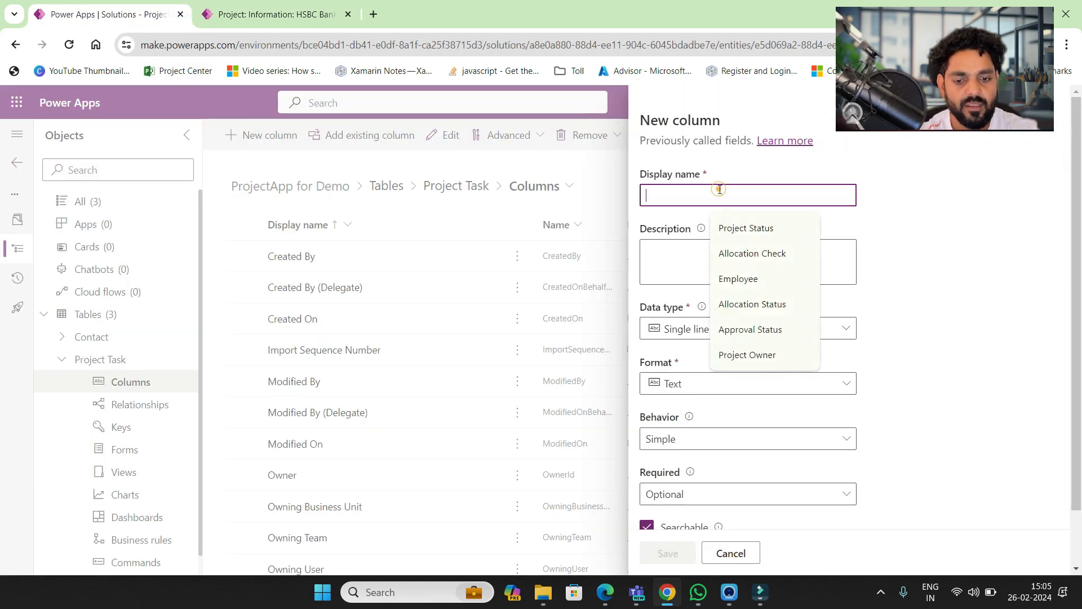
{"action": "type", "text": "S"}
{"action": "key", "text": "BackSpace"}
{"action": "type", "text": "Task Start Date"}
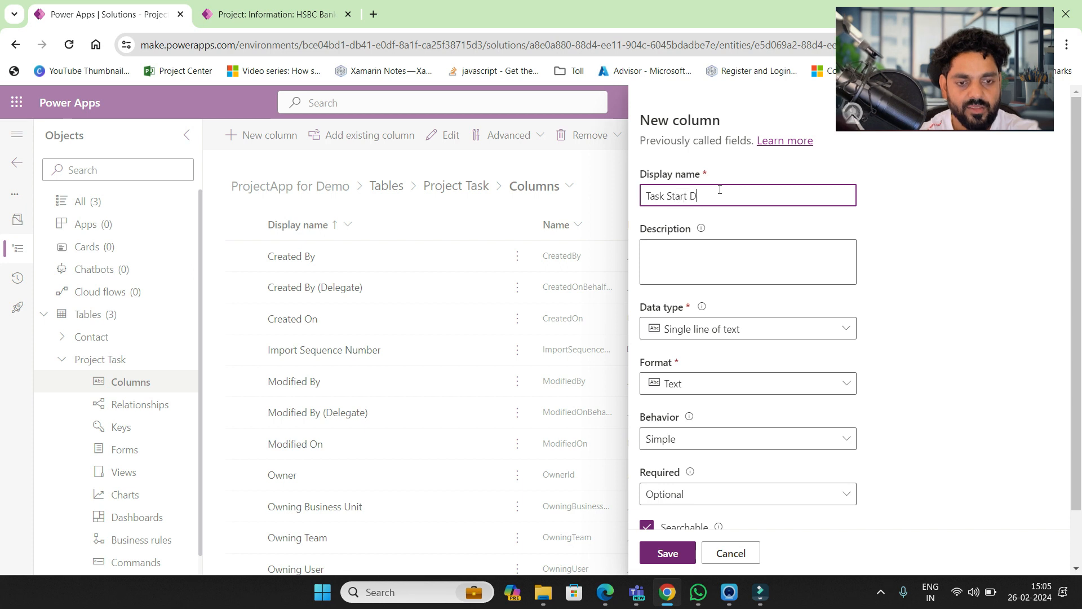
{"action": "left_click", "coordinate": [715, 332]}
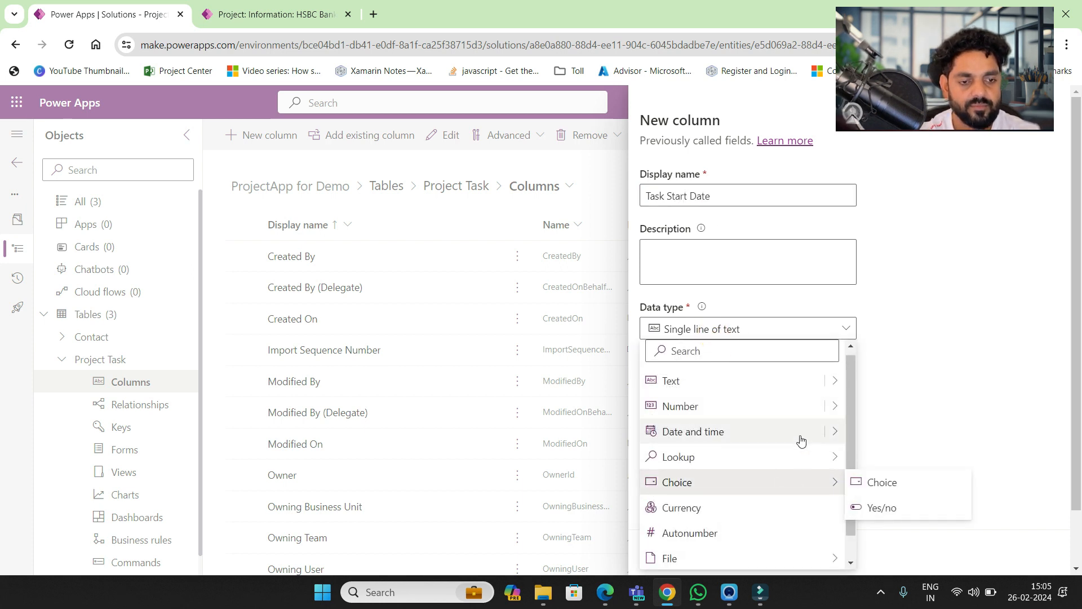
{"action": "mouse_move", "coordinate": [832, 433]}
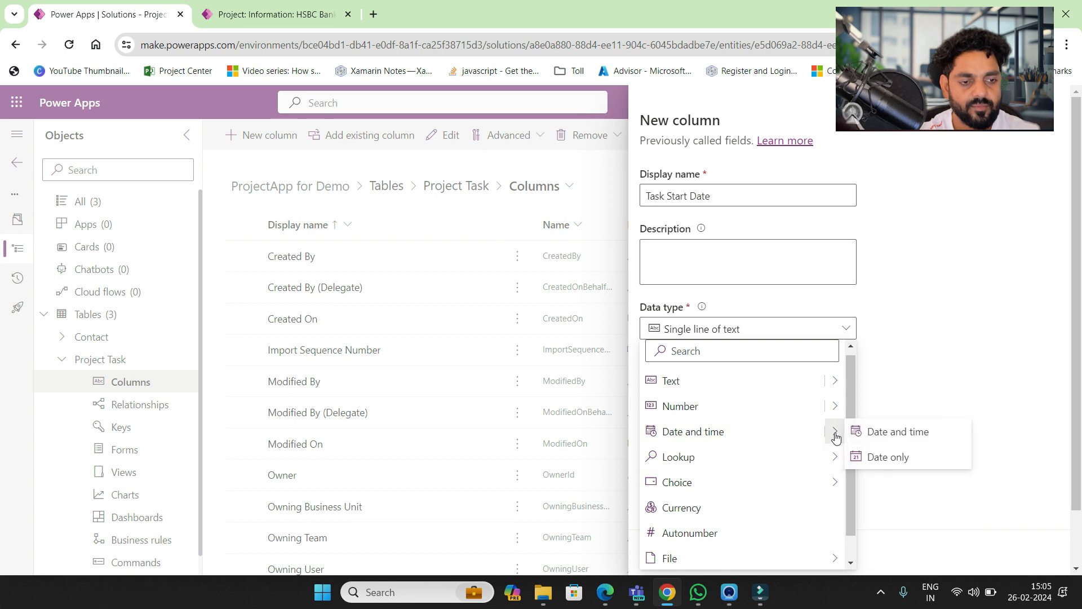
{"action": "left_click", "coordinate": [869, 458]}
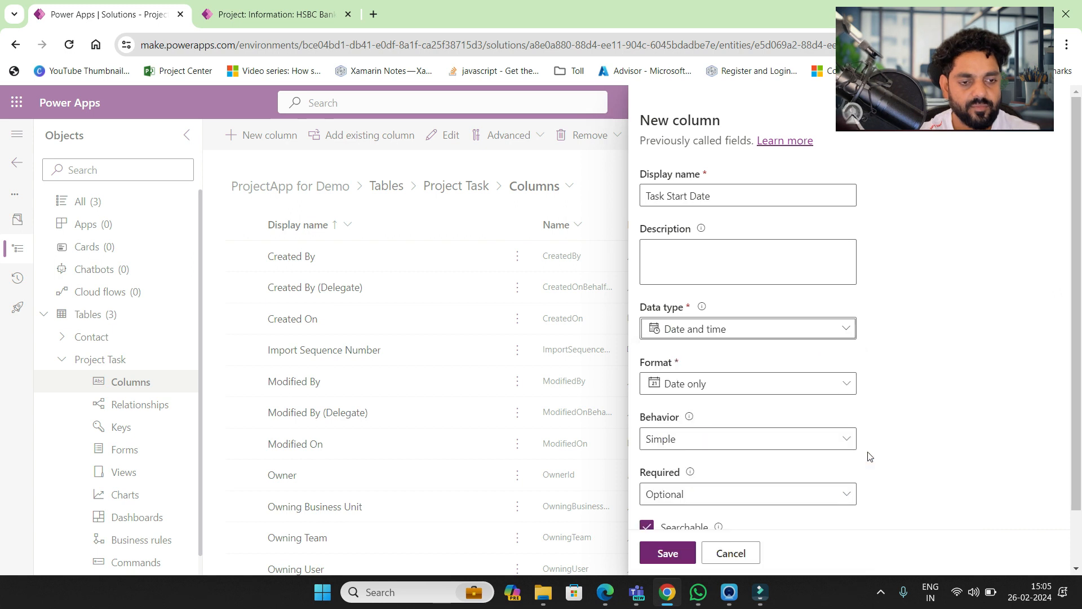
{"action": "left_click", "coordinate": [667, 551]}
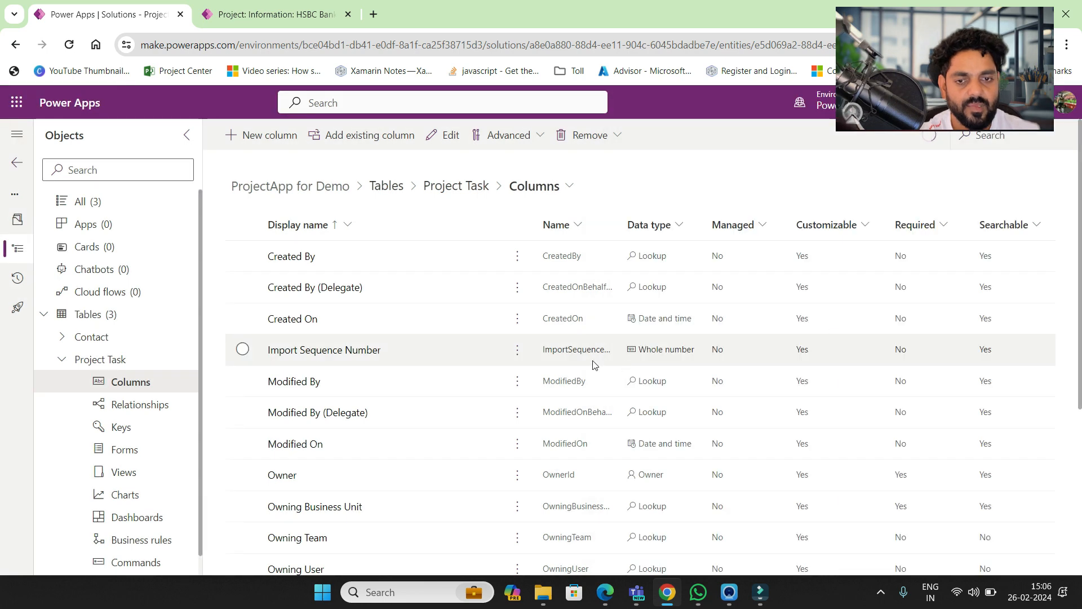
- Search the columns list for 'task star' to confirm the new column exists
{"action": "key", "text": "ctrl+f"}
{"action": "type", "text": "task "}
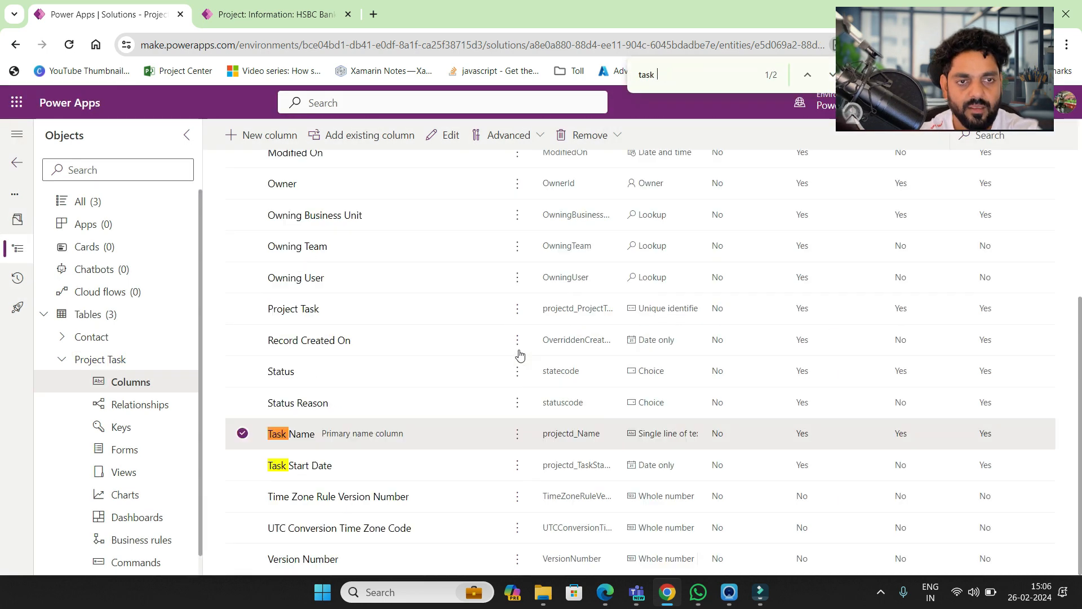
{"action": "type", "text": "start"}
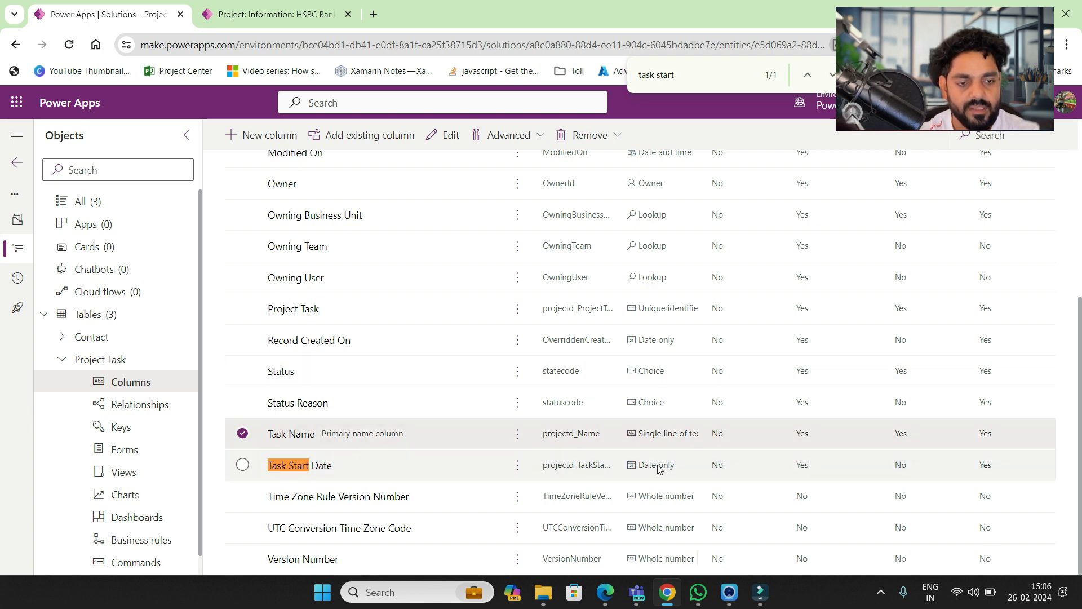
{"action": "scroll", "coordinate": [425, 285], "scroll_direction": "up", "scroll_amount": 5}
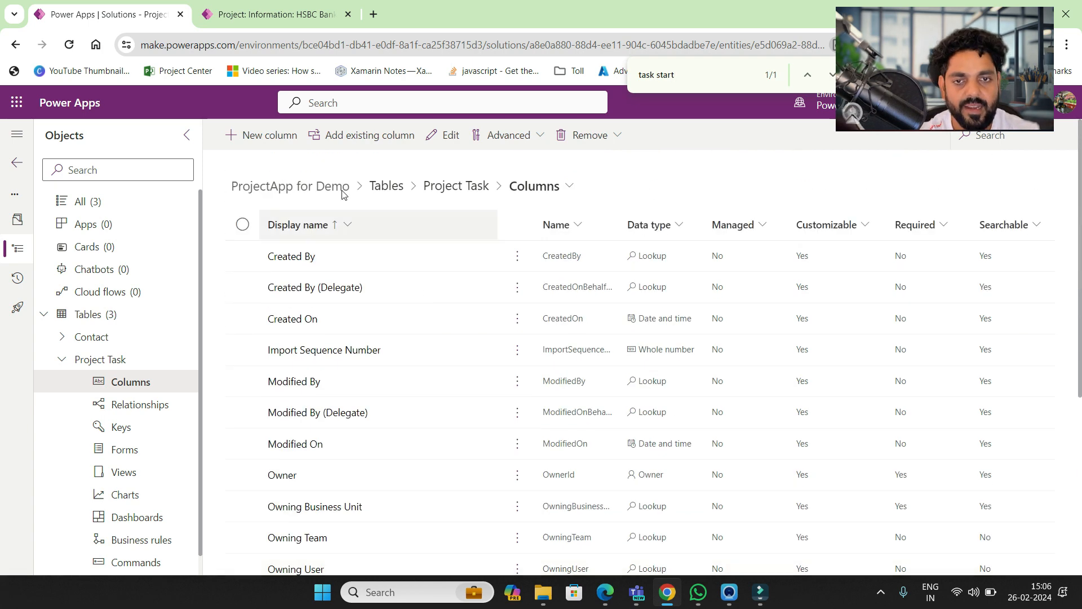
- Add a Task End Date column to Project Task as Date and time, Date only
{"action": "left_click", "coordinate": [274, 135]}
{"action": "left_click", "coordinate": [710, 193]}
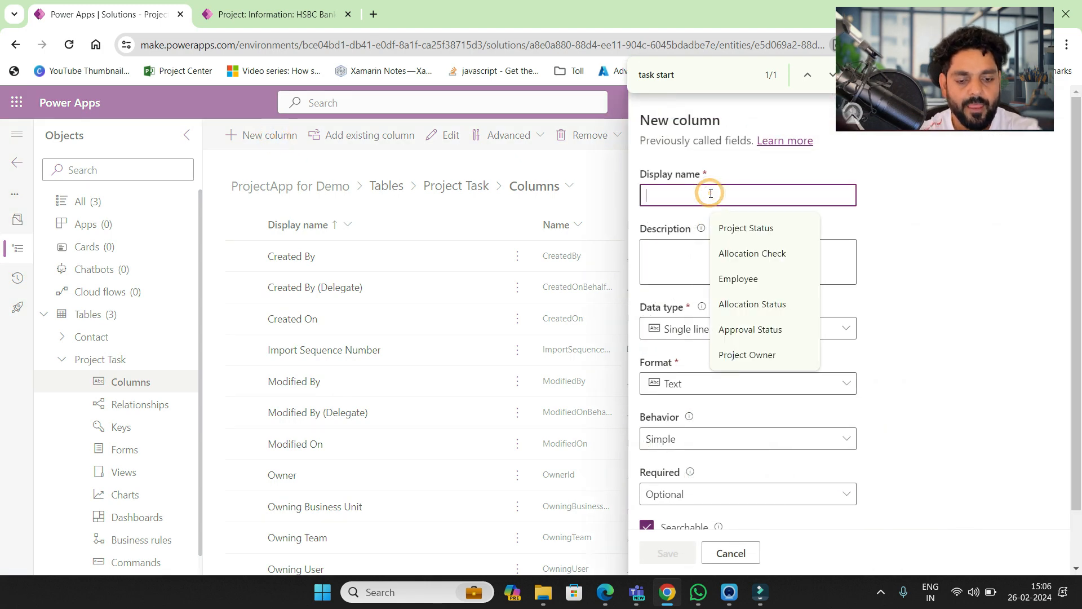
{"action": "type", "text": "Task"}
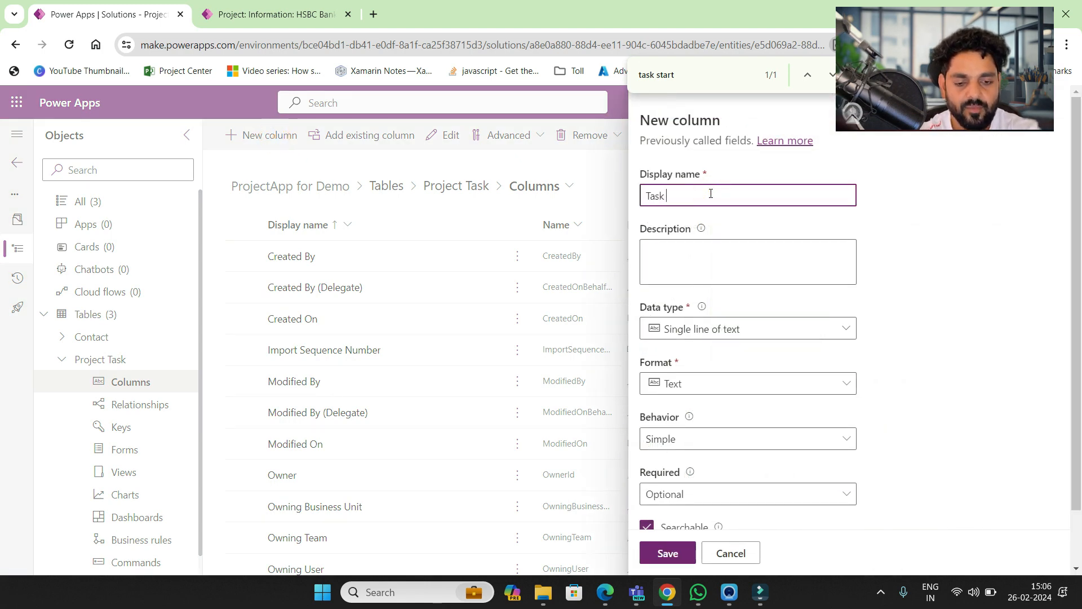
{"action": "type", "text": " End Date"}
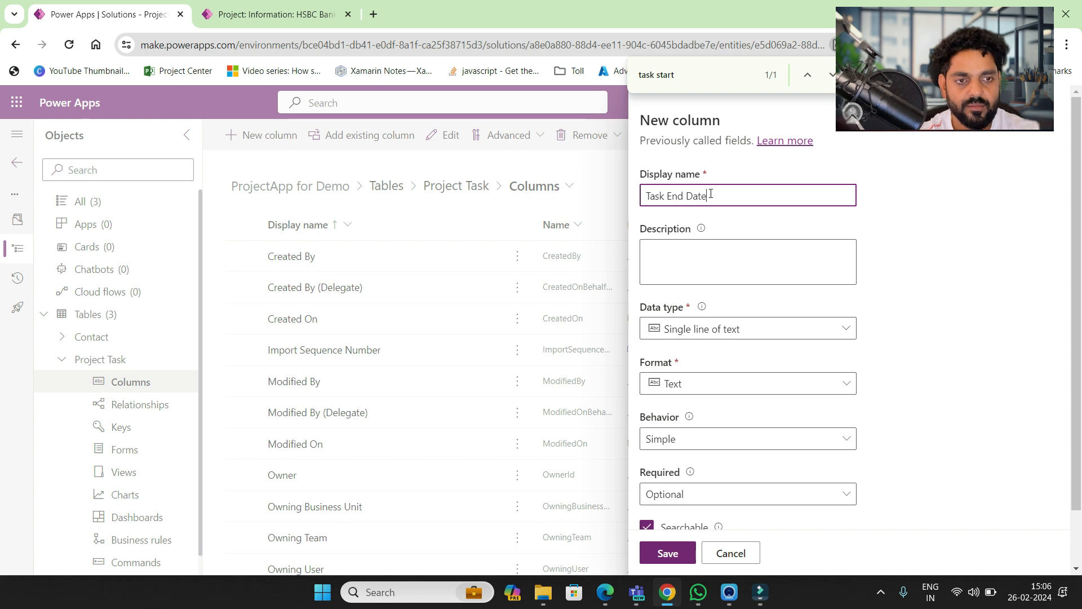
{"action": "left_click", "coordinate": [744, 331]}
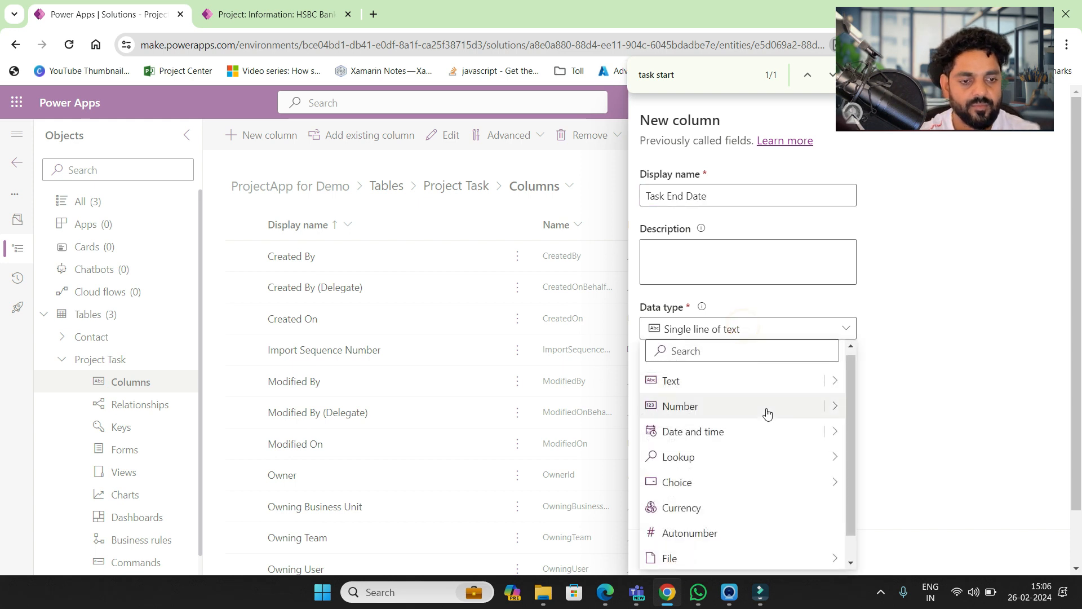
{"action": "mouse_move", "coordinate": [831, 434]}
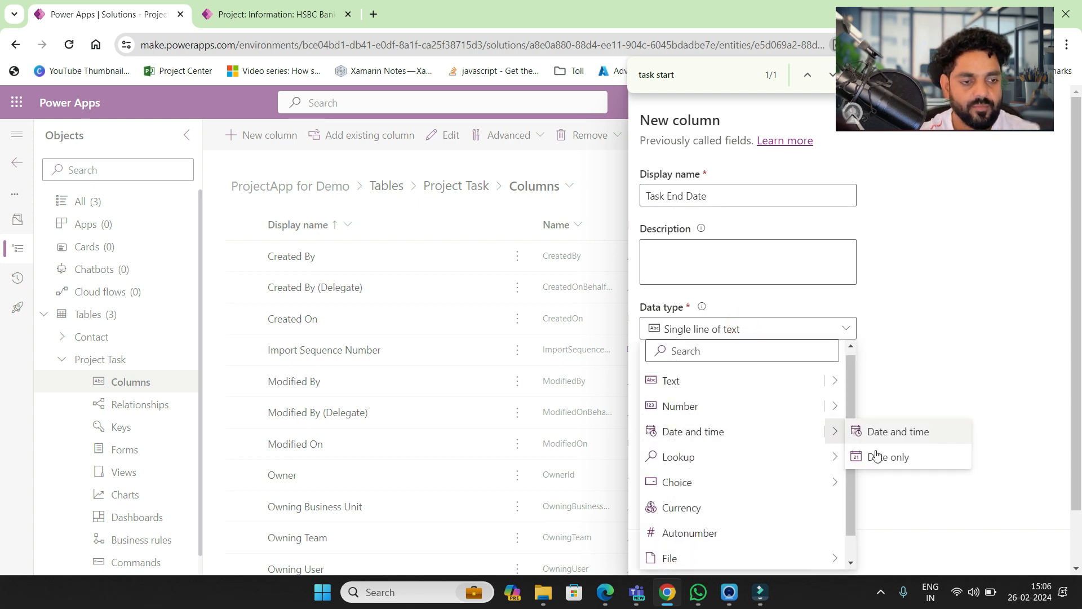
{"action": "left_click", "coordinate": [893, 461]}
{"action": "scroll", "coordinate": [893, 463], "scroll_direction": "down", "scroll_amount": 1}
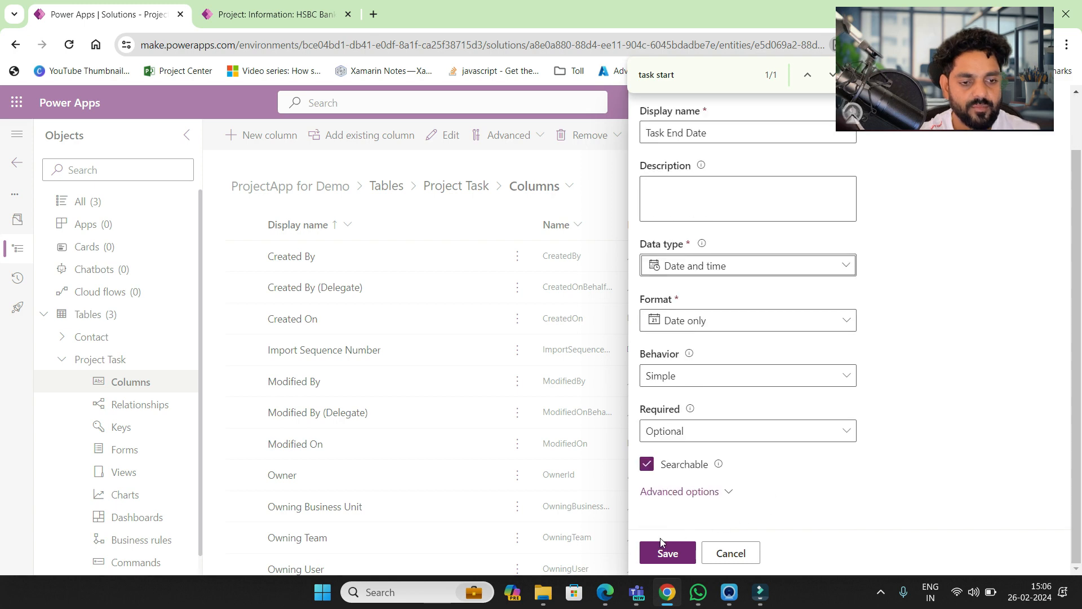
{"action": "left_click", "coordinate": [667, 553]}
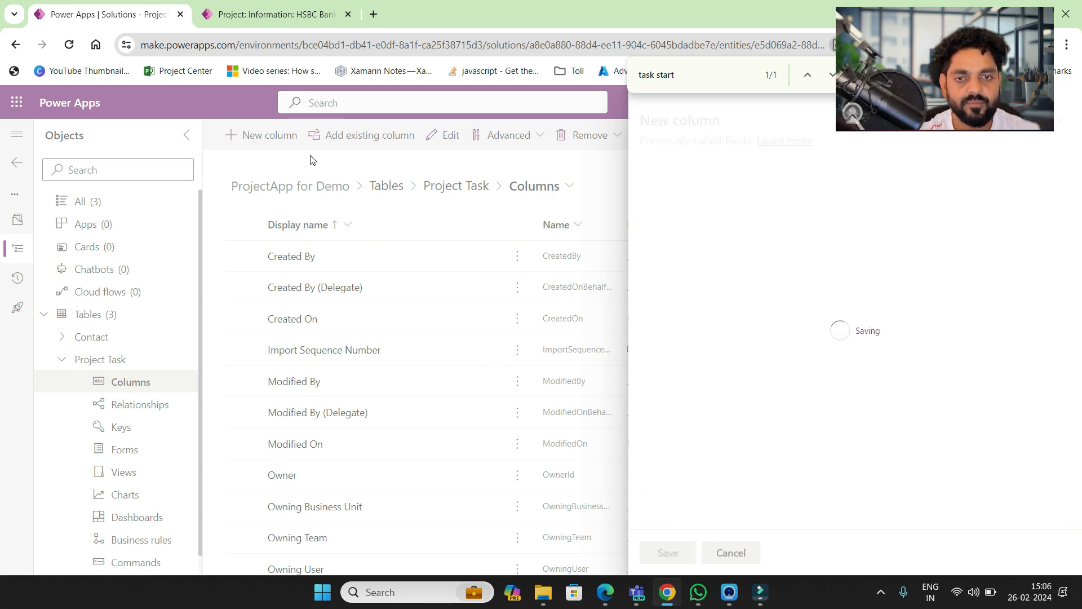
- Add a Task Assigned To lookup column related to the Contact table and save it
{"action": "left_click", "coordinate": [262, 136]}
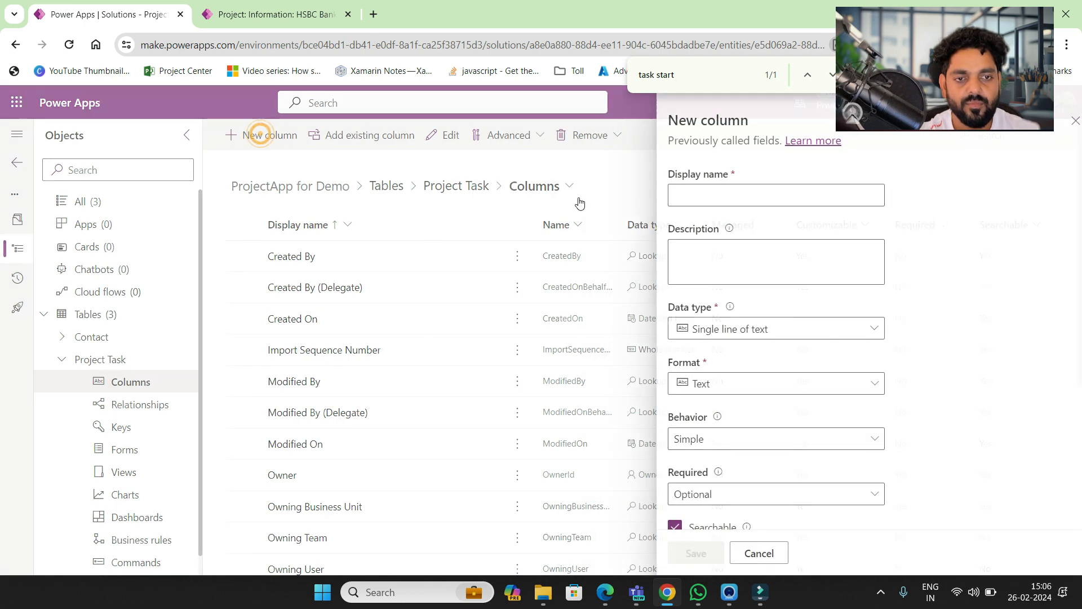
{"action": "left_click", "coordinate": [690, 193]}
{"action": "type", "text": "Task Assigned To"}
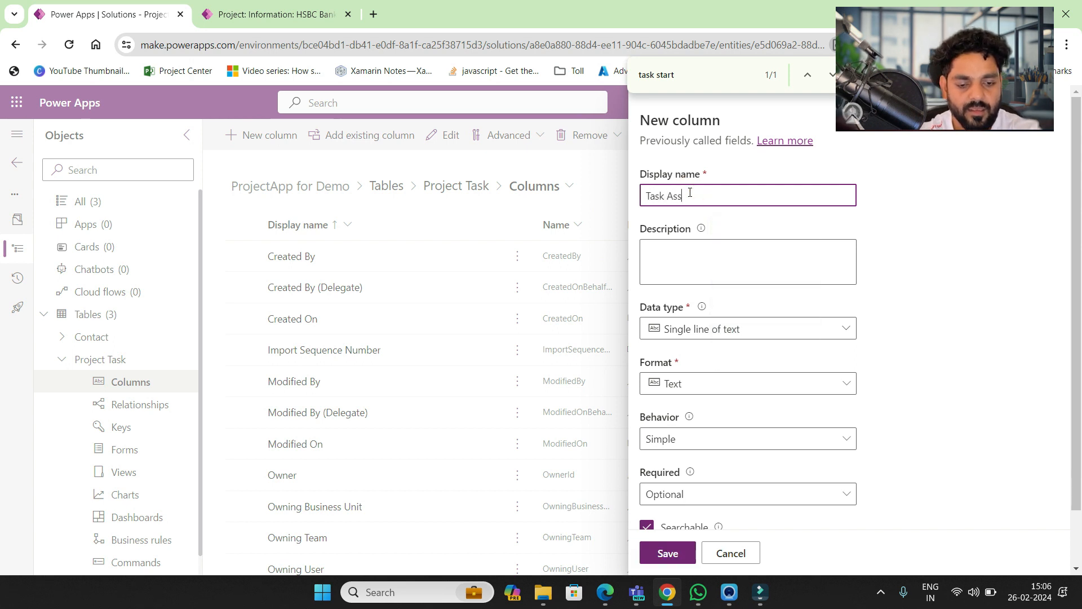
{"action": "left_click", "coordinate": [758, 330]}
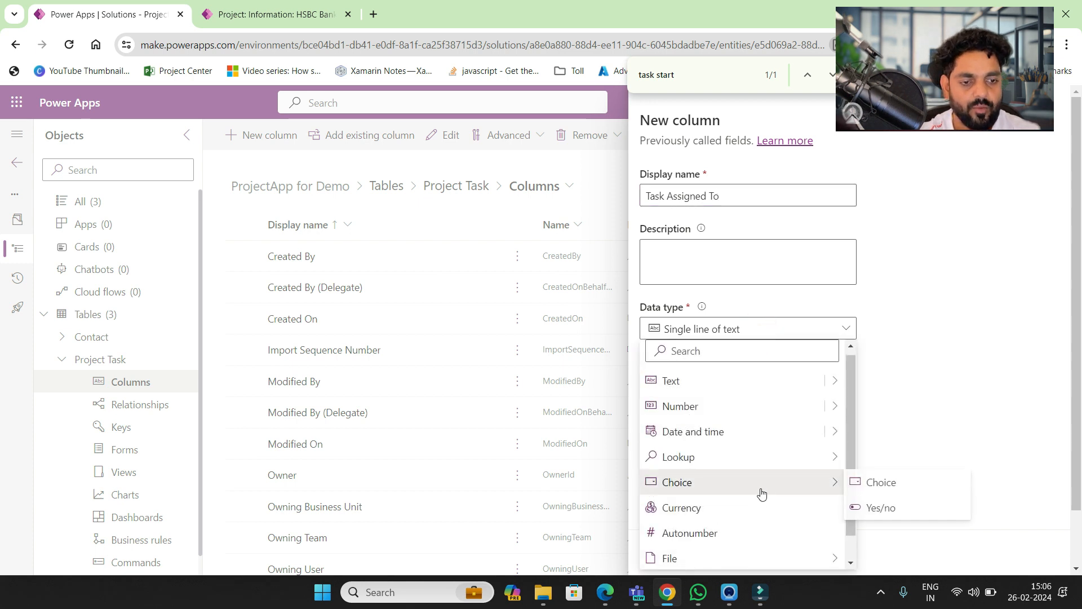
{"action": "scroll", "coordinate": [772, 496], "scroll_direction": "down", "scroll_amount": 1}
{"action": "mouse_move", "coordinate": [773, 434]}
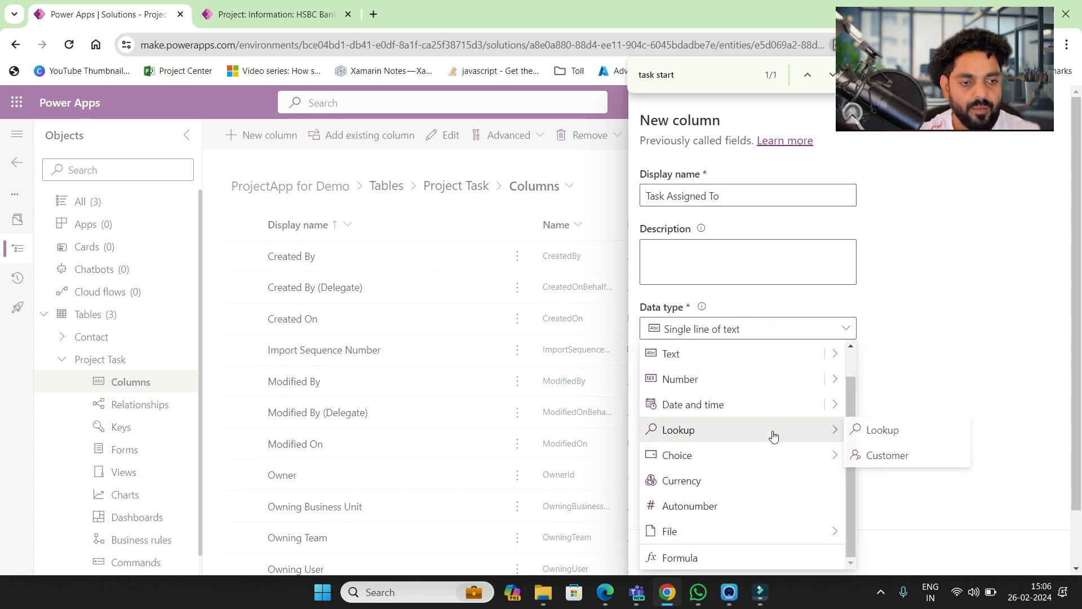
{"action": "left_click", "coordinate": [876, 432]}
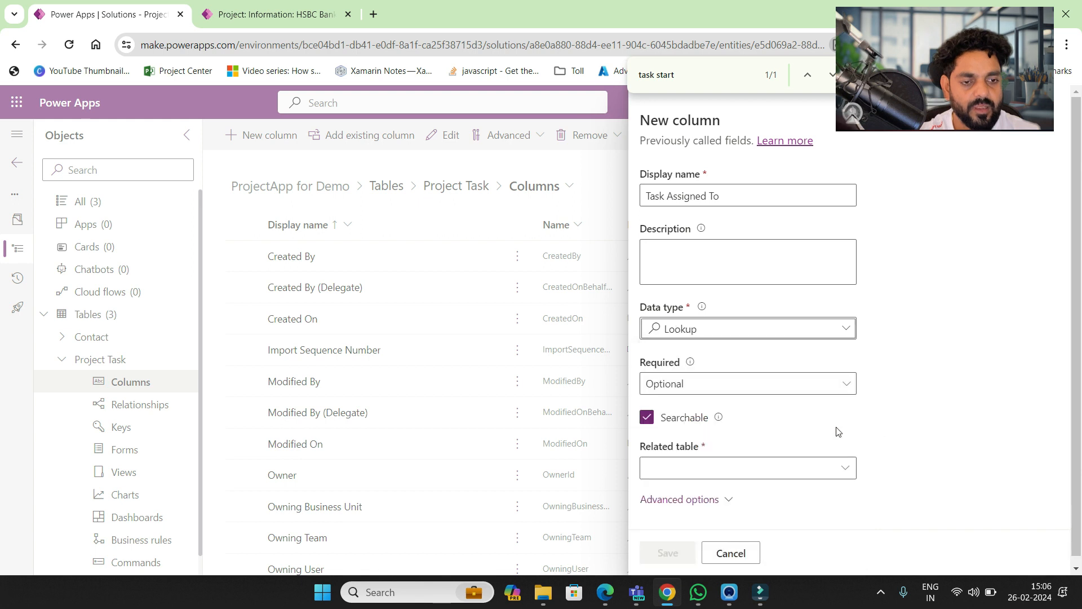
{"action": "left_click", "coordinate": [700, 467]}
{"action": "type", "text": "contact"}
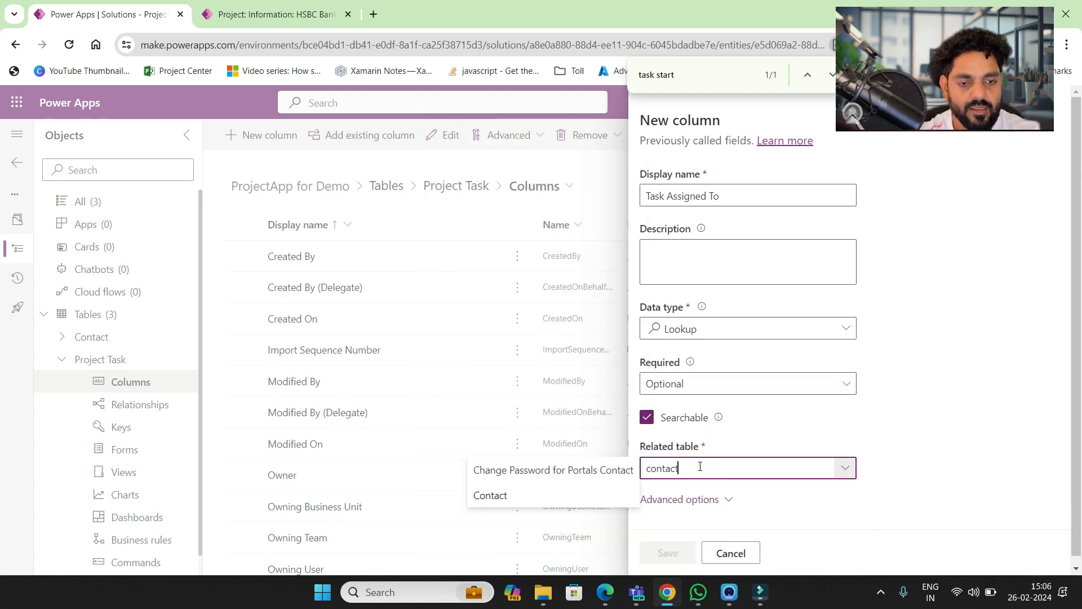
{"action": "left_click", "coordinate": [541, 495]}
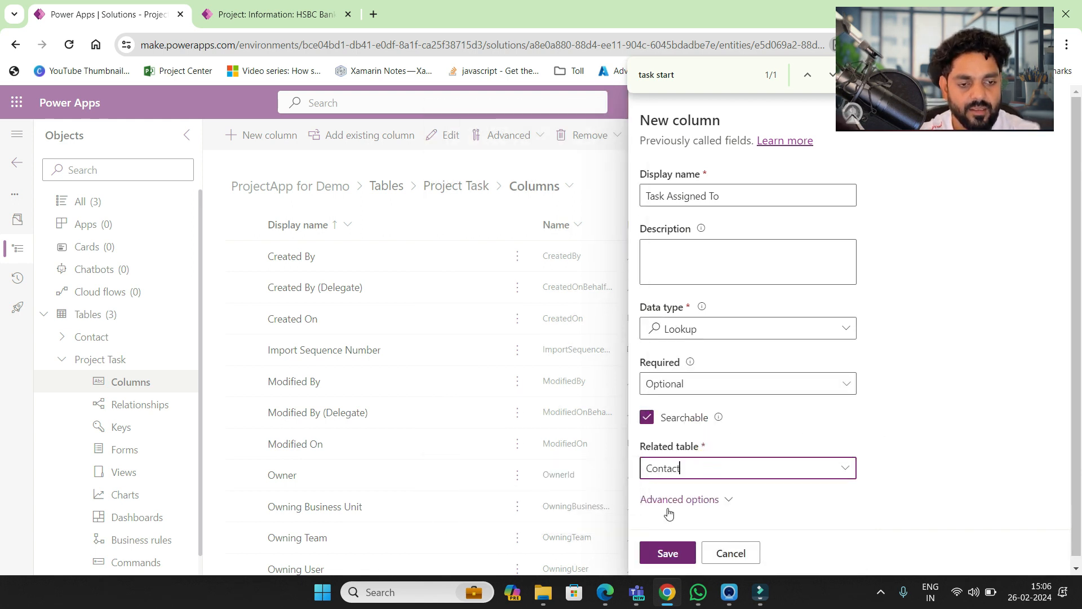
{"action": "left_click", "coordinate": [671, 547]}
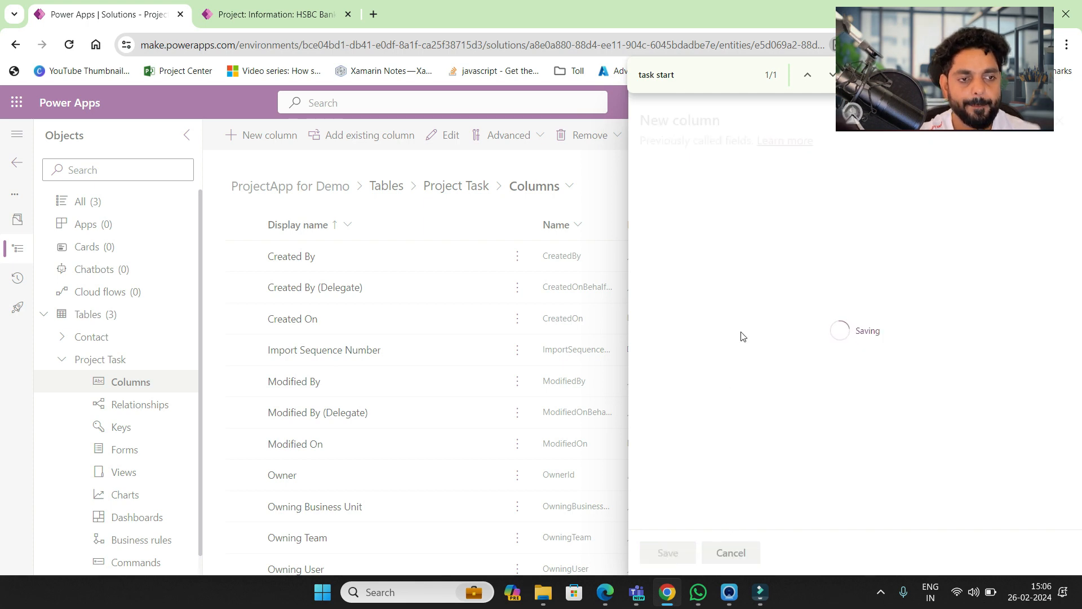
{"action": "left_click", "coordinate": [289, 25]}
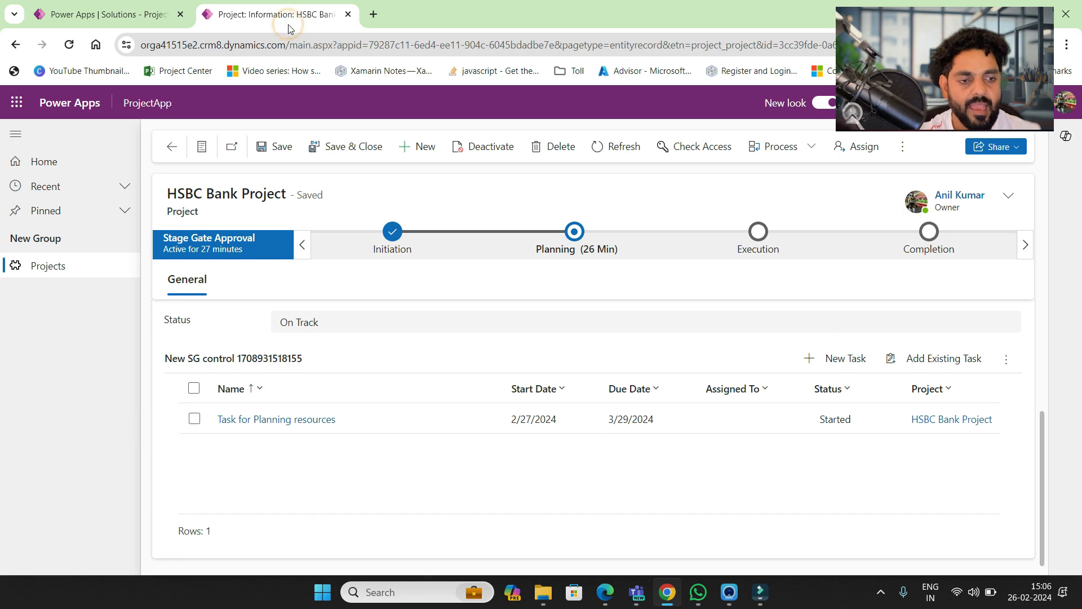
{"action": "left_click", "coordinate": [146, 20]}
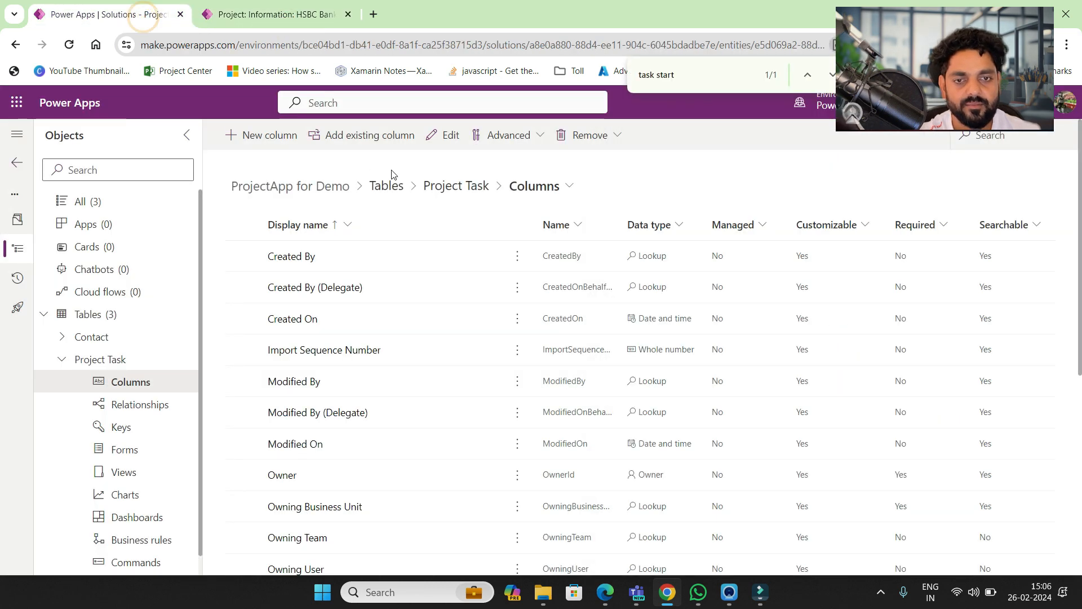
- Start another new Project Task column and set its data type to Choice
{"action": "left_click", "coordinate": [267, 138]}
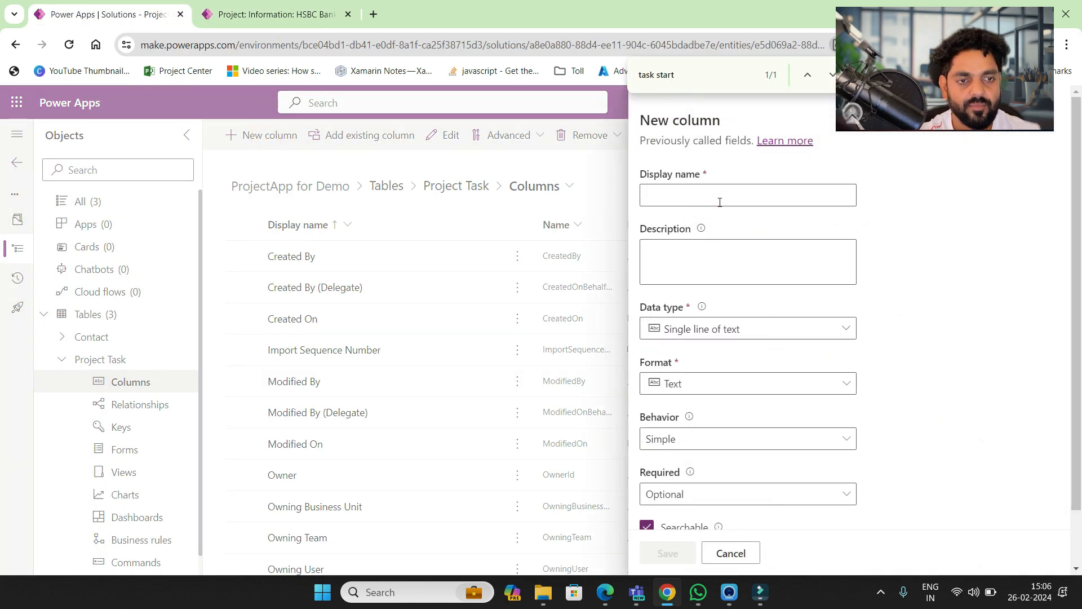
{"action": "left_click", "coordinate": [719, 198]}
{"action": "type", "text": "Task Status"}
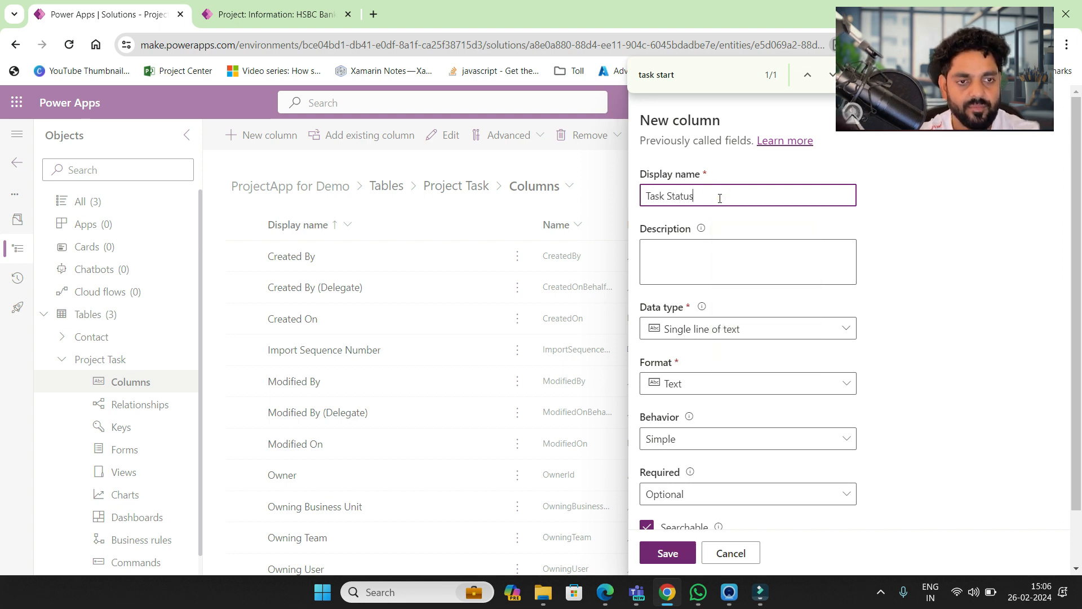
{"action": "left_click", "coordinate": [838, 334]}
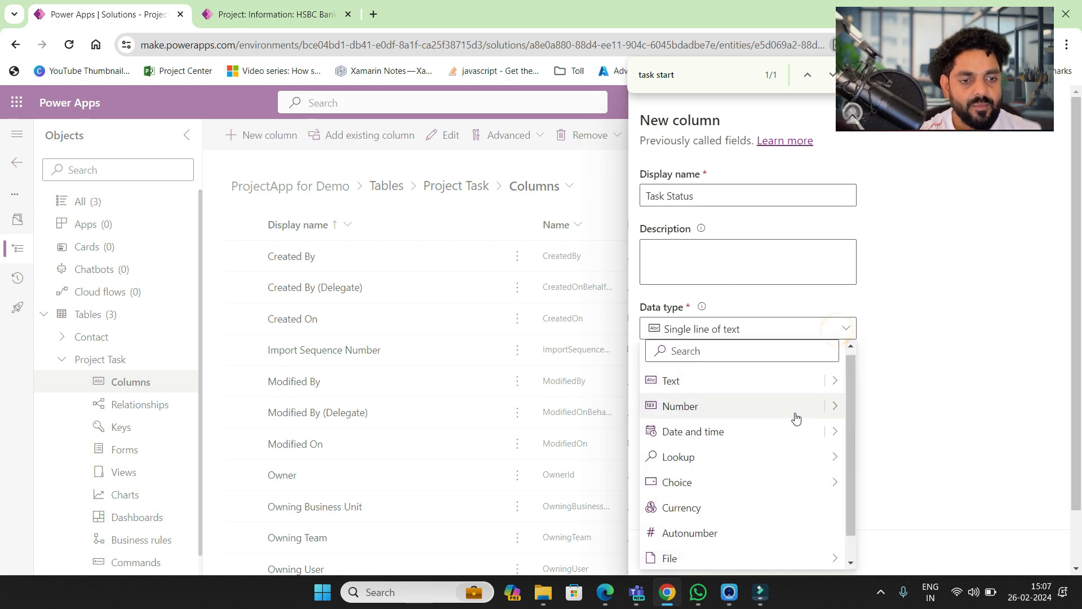
{"action": "mouse_move", "coordinate": [797, 458]}
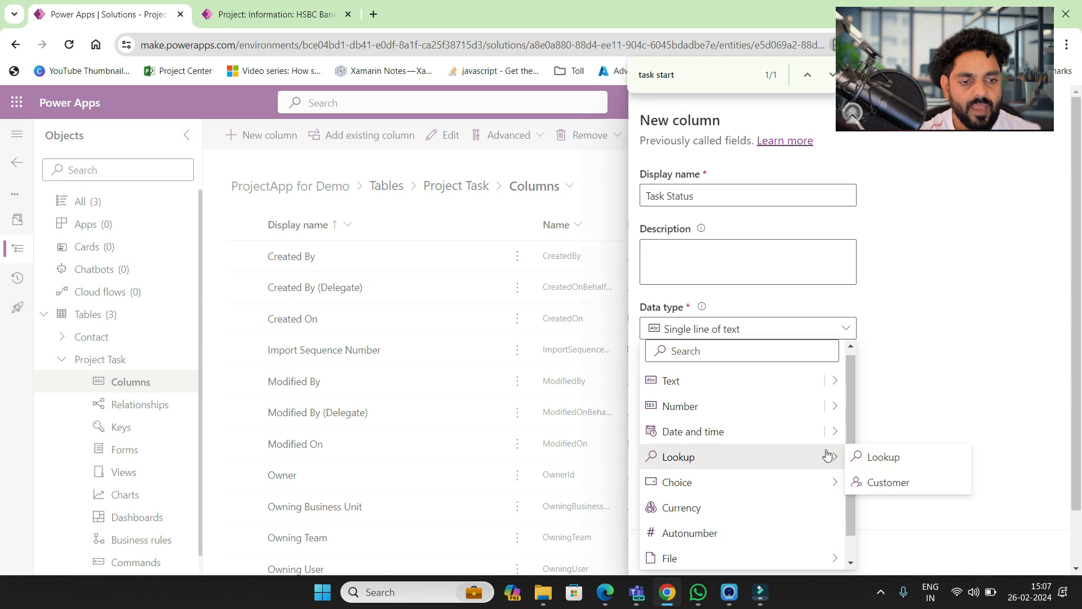
{"action": "mouse_move", "coordinate": [822, 484]}
{"action": "left_click", "coordinate": [870, 486]}
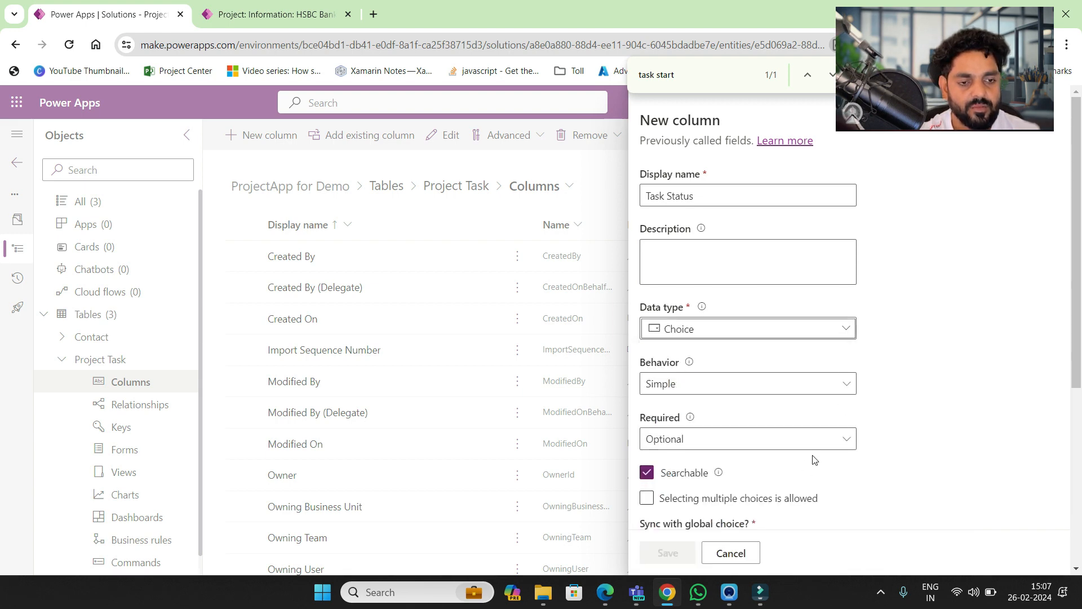
- Set 'Sync with global choice?' to No so the column keeps local choices
{"action": "scroll", "coordinate": [809, 461], "scroll_direction": "down", "scroll_amount": 5}
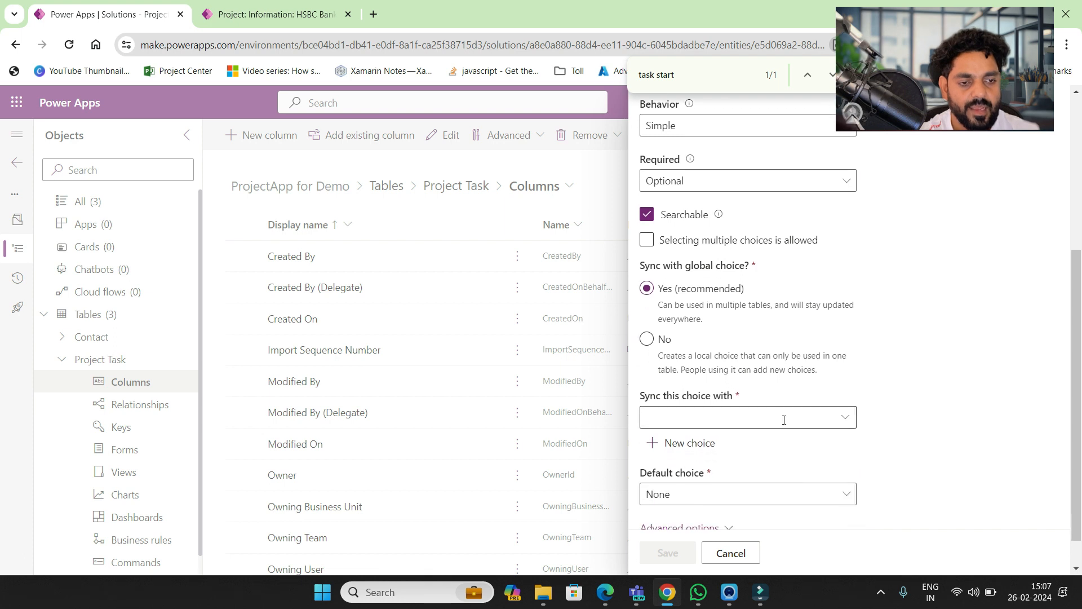
{"action": "left_click", "coordinate": [783, 417]}
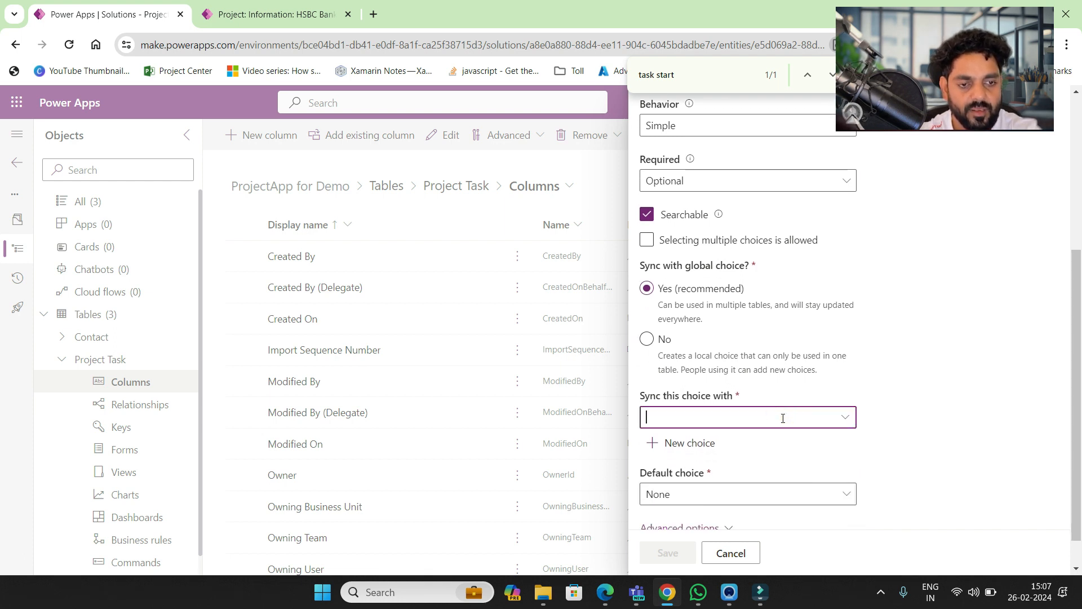
{"action": "type", "text": "task"}
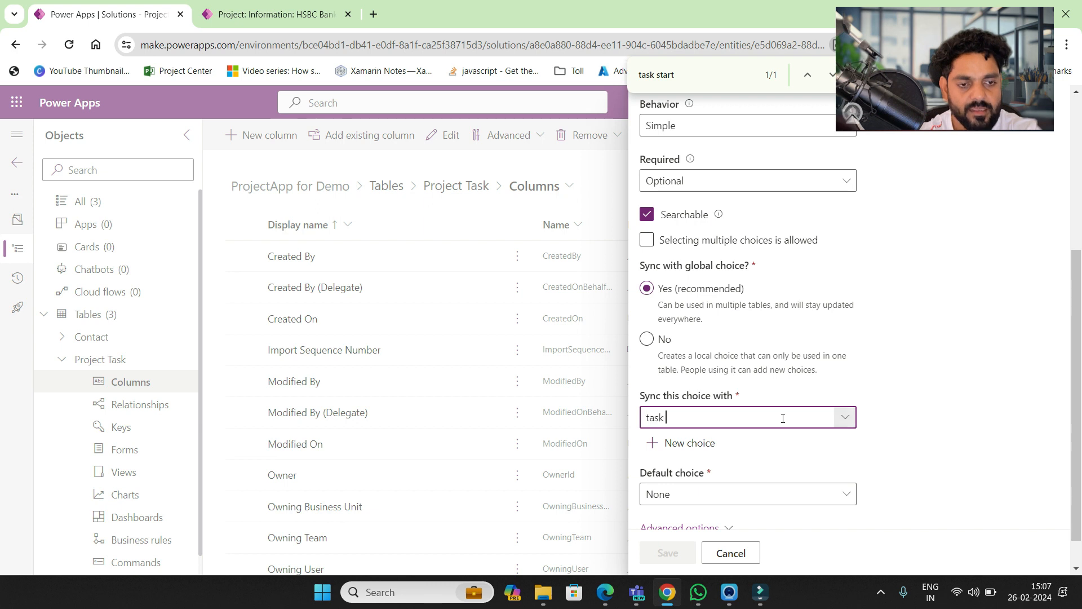
{"action": "key", "text": "ctrl+a"}
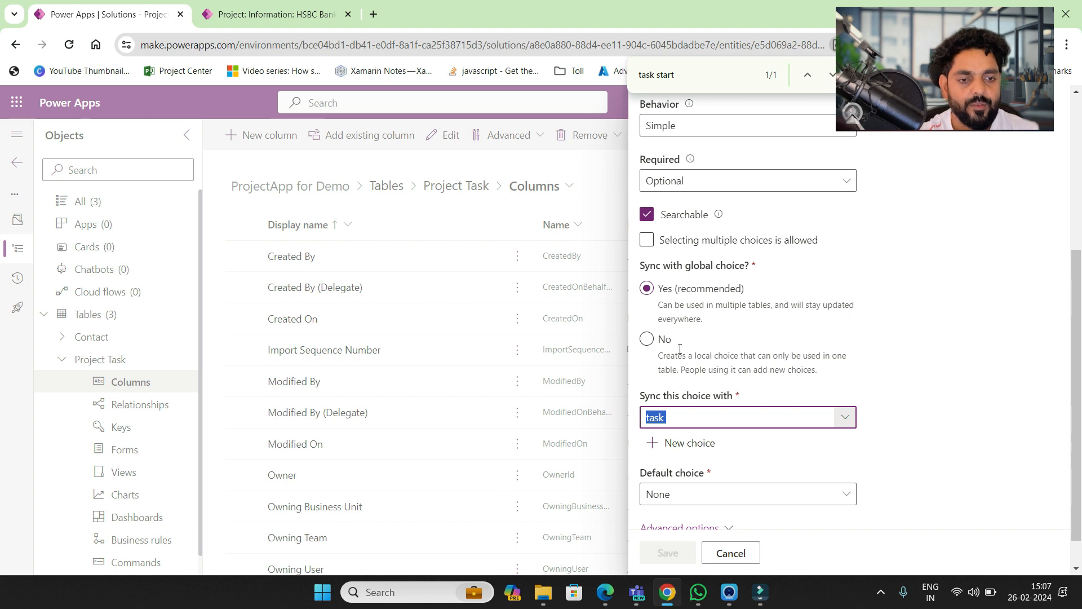
{"action": "left_click", "coordinate": [649, 345]}
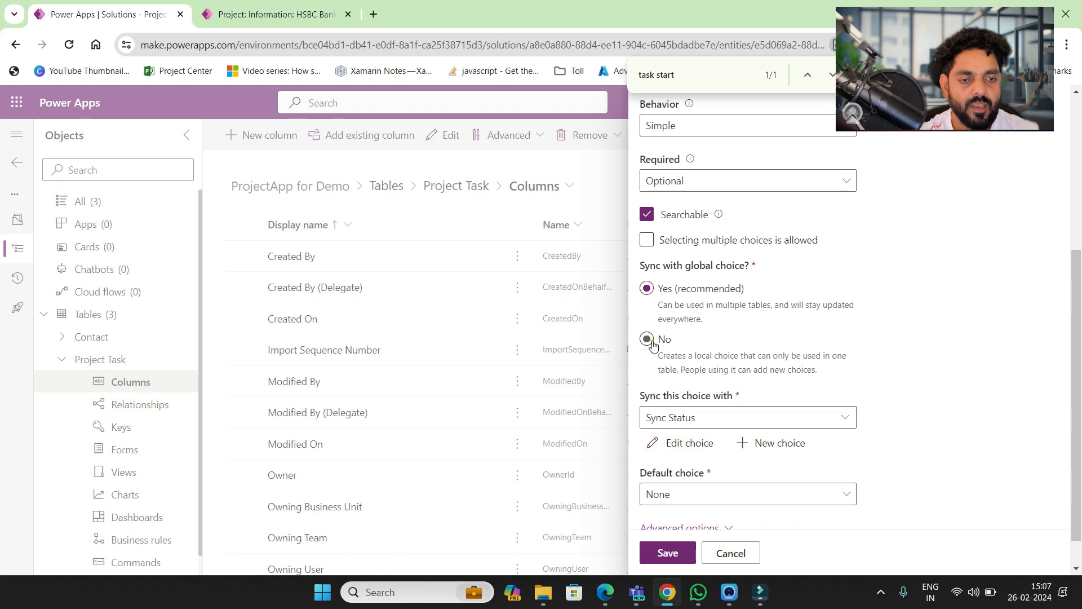
{"action": "left_click", "coordinate": [650, 341]}
- Enter two choice options: In Progress and Completed
{"action": "left_click", "coordinate": [701, 439]}
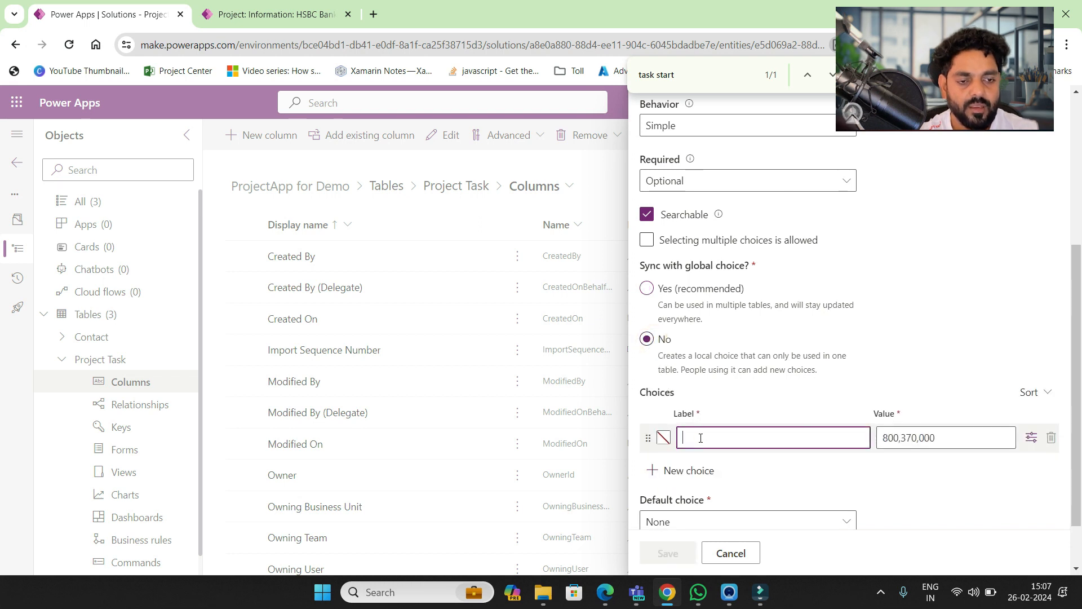
{"action": "type", "text": "In Progress"}
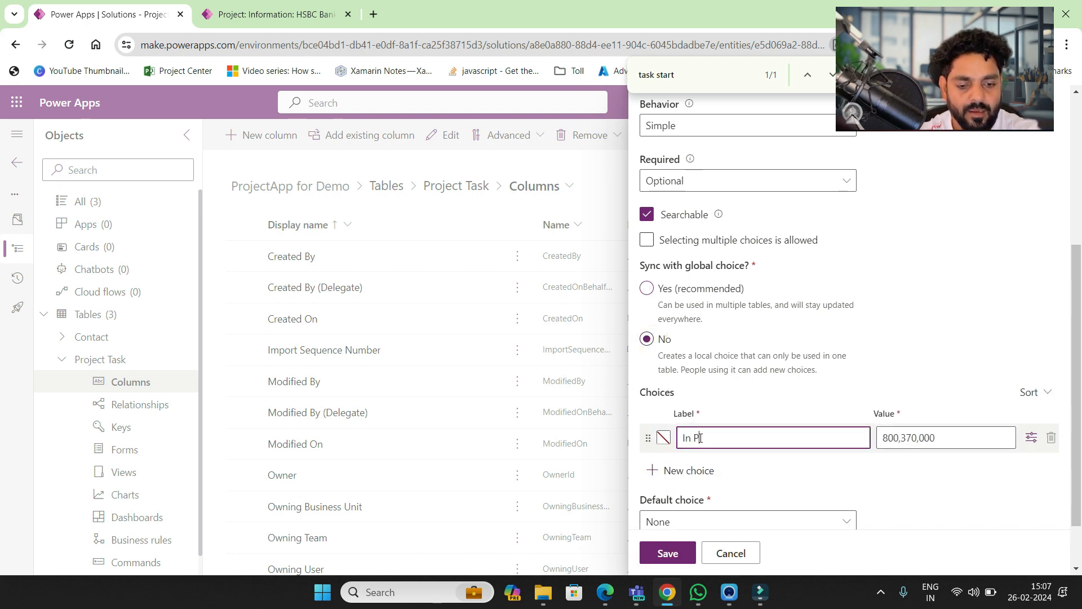
{"action": "left_click", "coordinate": [689, 470]}
{"action": "type", "text": "Com"}
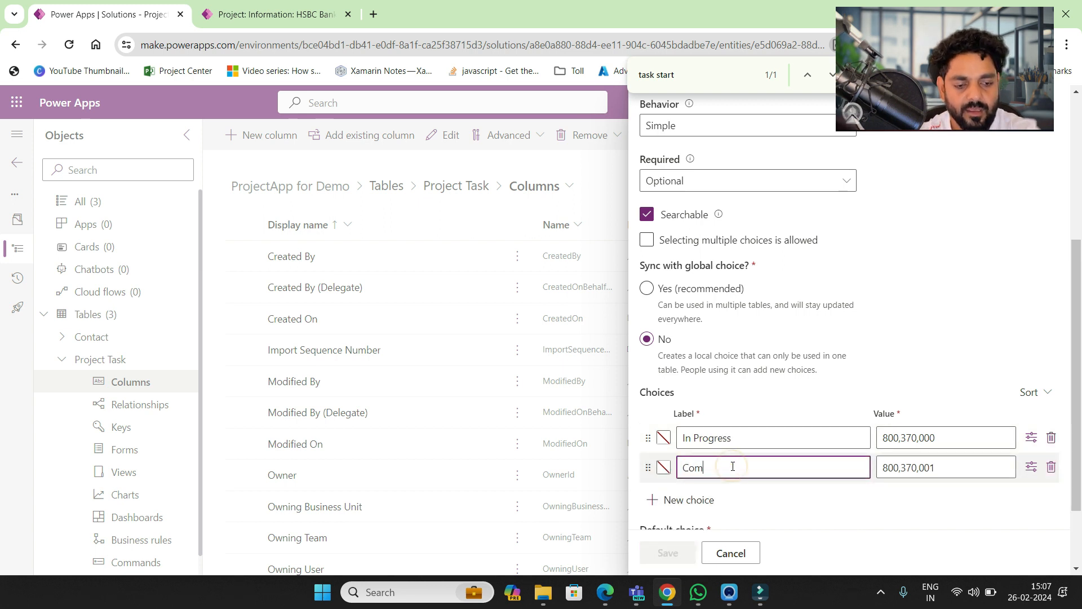
{"action": "type", "text": "pleted"}
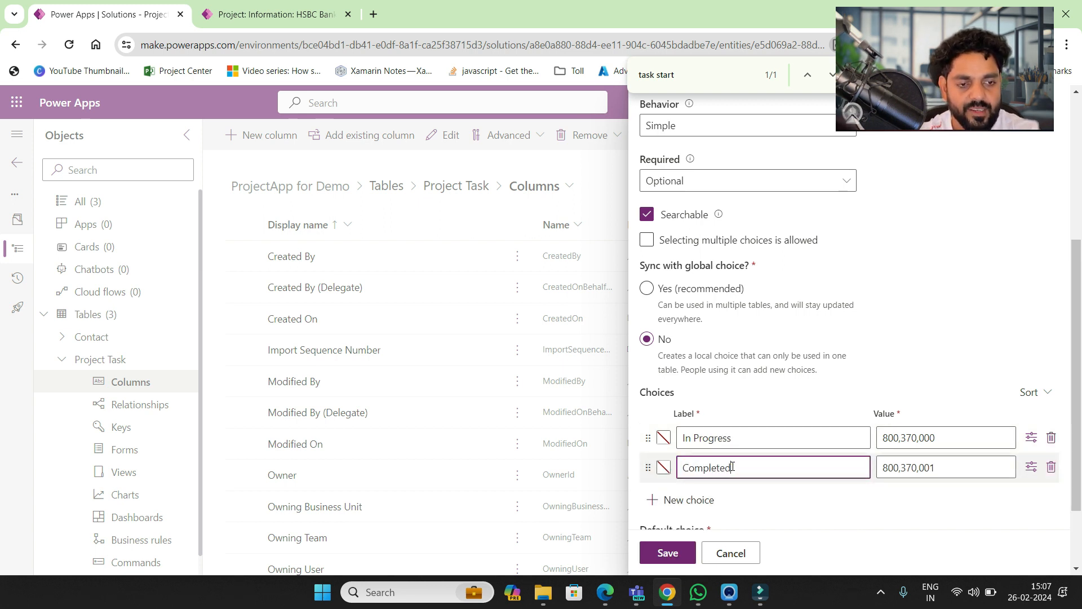
- Colour In Progress bright green and Completed dark green
{"action": "left_click", "coordinate": [663, 438]}
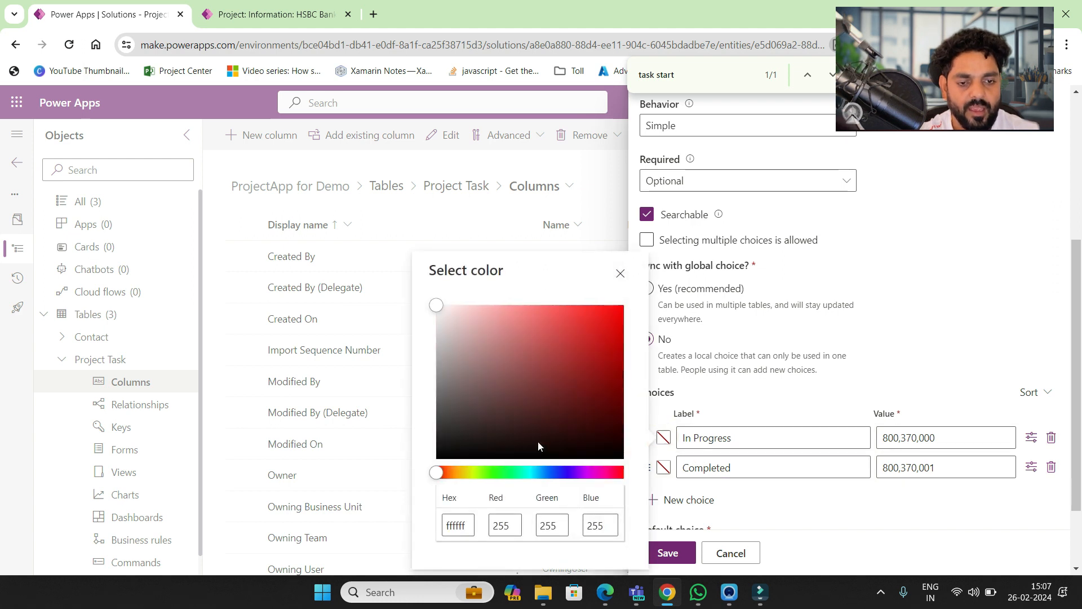
{"action": "left_click", "coordinate": [493, 473]}
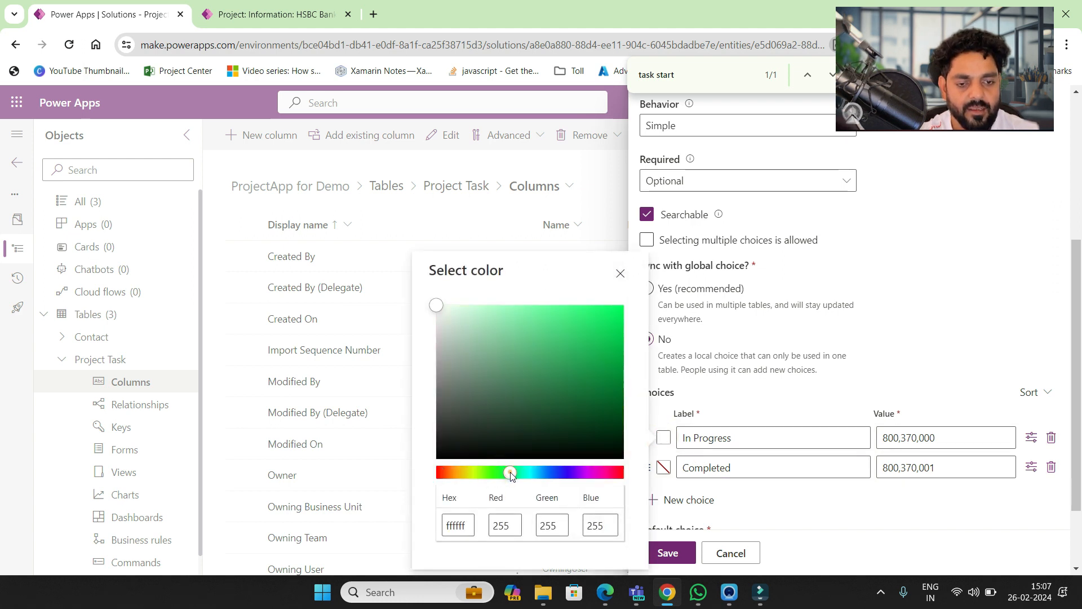
{"action": "left_click", "coordinate": [509, 472]}
{"action": "left_click", "coordinate": [616, 310]}
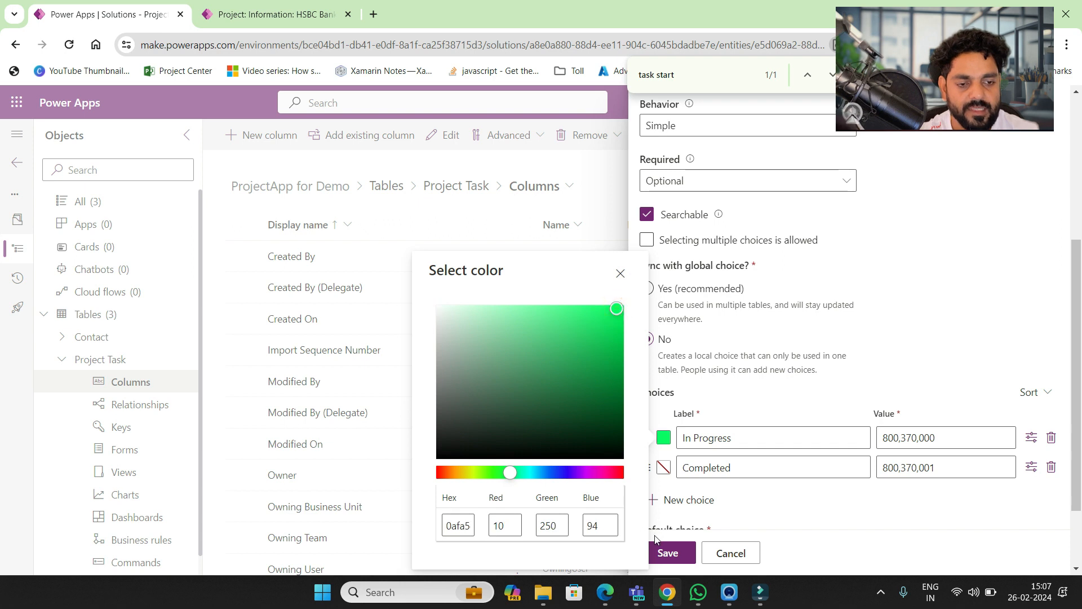
{"action": "left_click", "coordinate": [738, 508]}
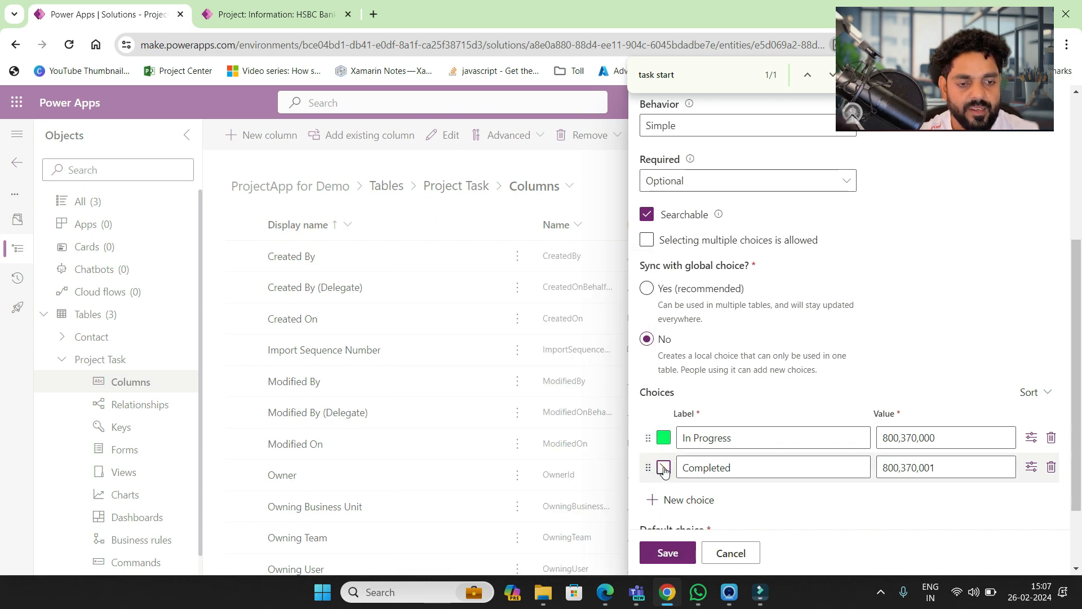
{"action": "left_click", "coordinate": [664, 468]}
{"action": "left_click", "coordinate": [498, 472]}
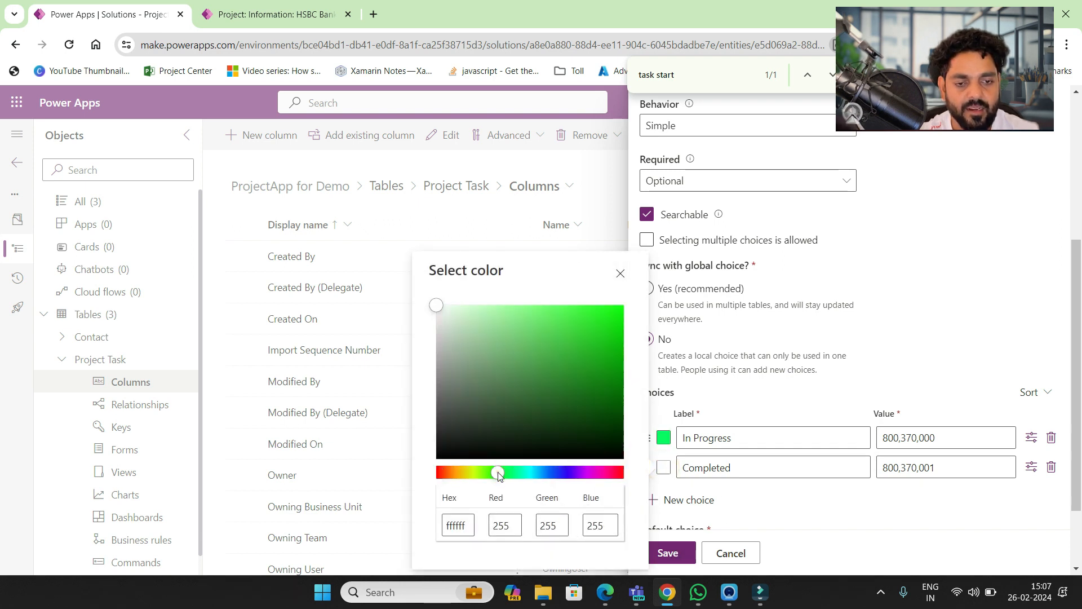
{"action": "left_click", "coordinate": [530, 395]}
{"action": "left_click", "coordinate": [751, 518]}
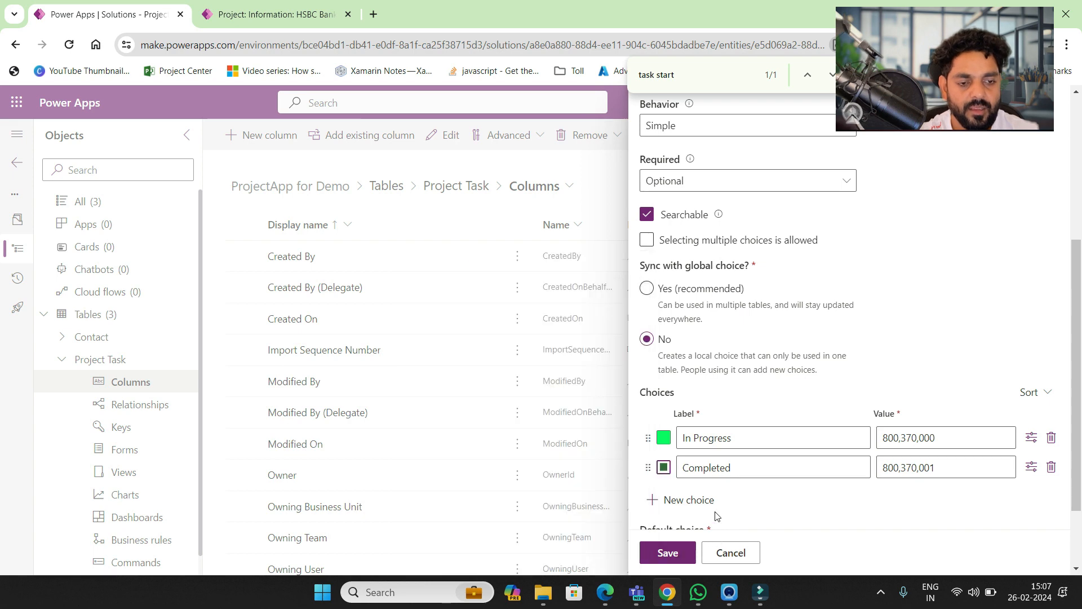
- Make In Progress the default choice and save the column
{"action": "scroll", "coordinate": [727, 507], "scroll_direction": "down", "scroll_amount": 2}
{"action": "left_click", "coordinate": [736, 465]}
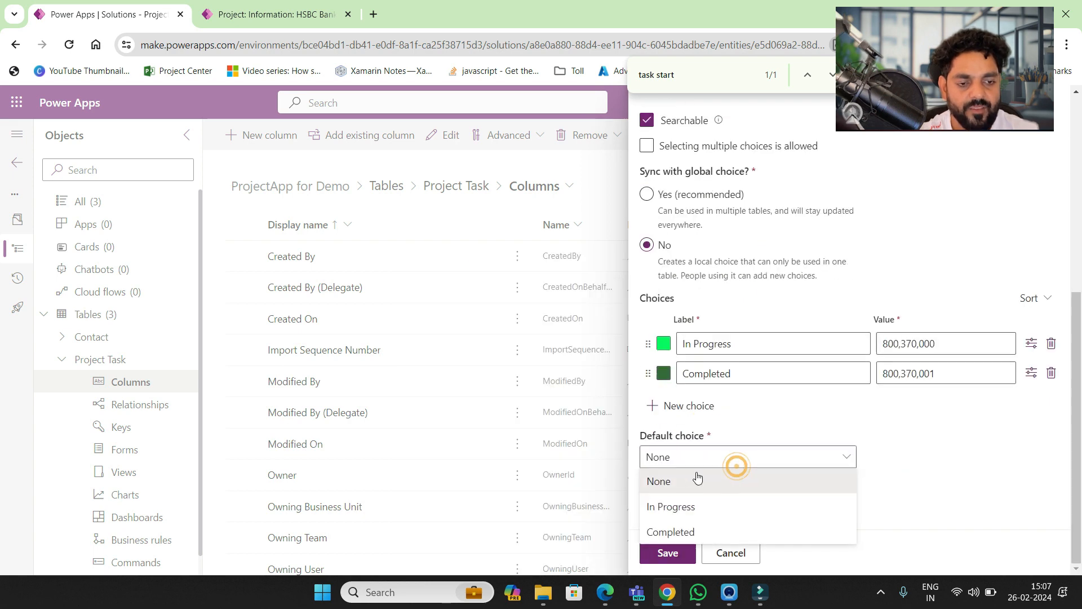
{"action": "left_click", "coordinate": [671, 506]}
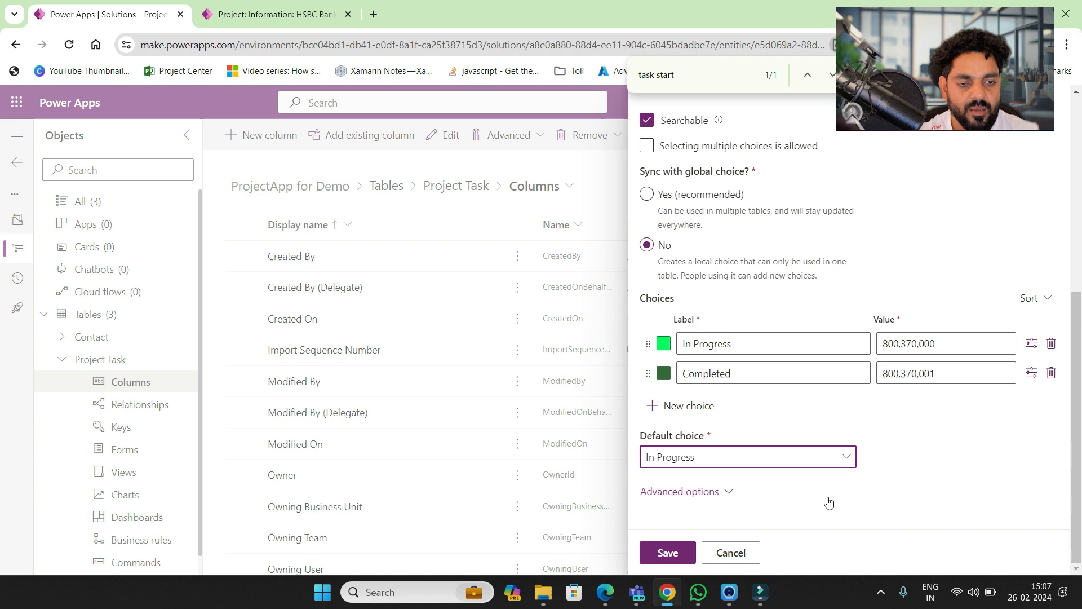
{"action": "left_click", "coordinate": [683, 552]}
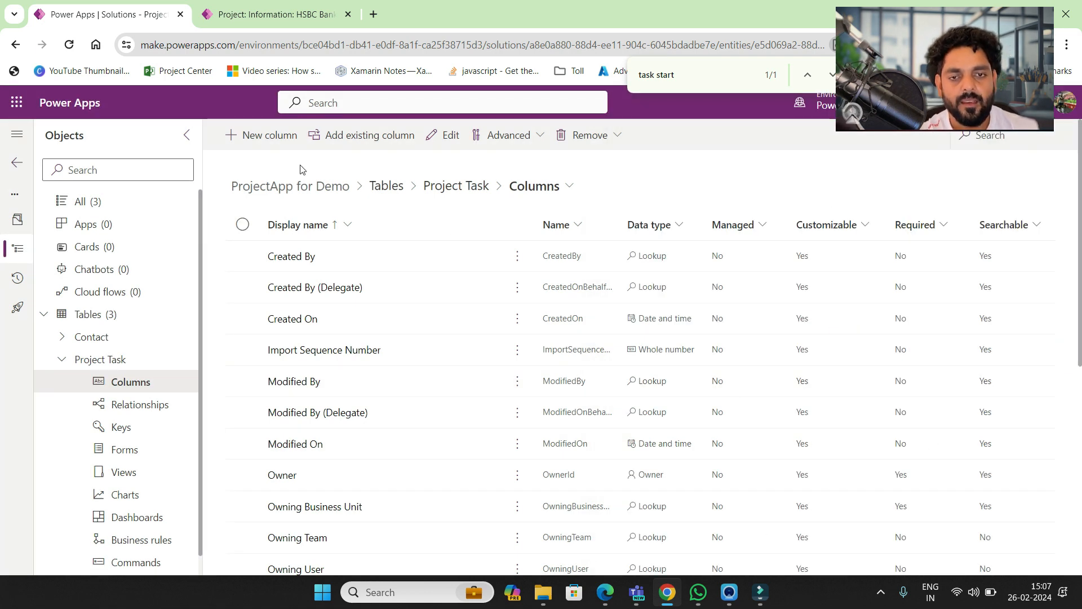
- Create a 'Project' lookup column on Project Task related to the Project Tracking table
{"action": "left_click", "coordinate": [259, 146]}
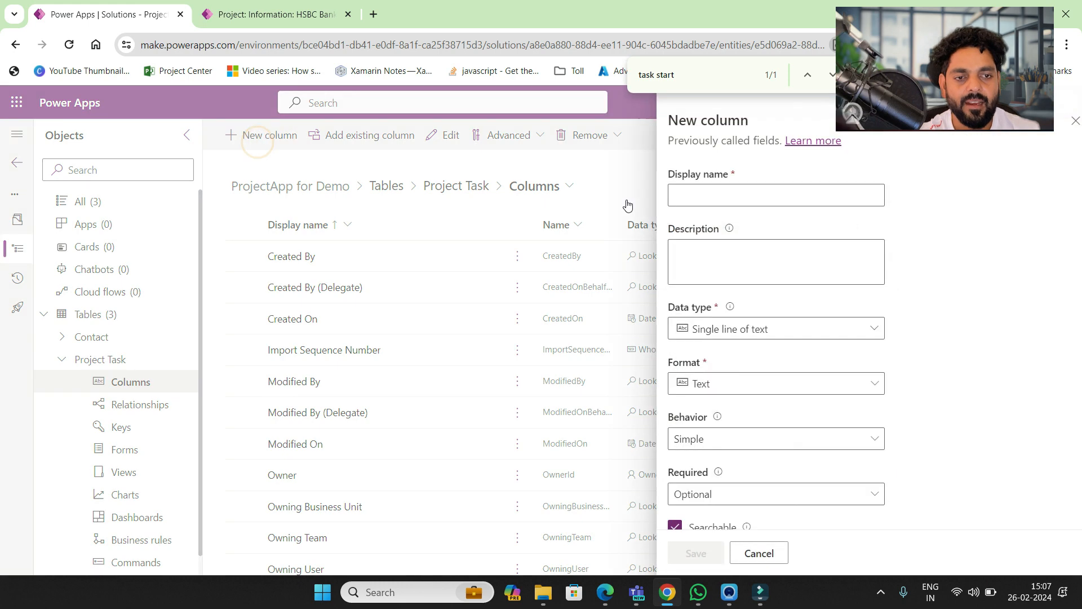
{"action": "left_click", "coordinate": [701, 192]}
{"action": "type", "text": "Proj"}
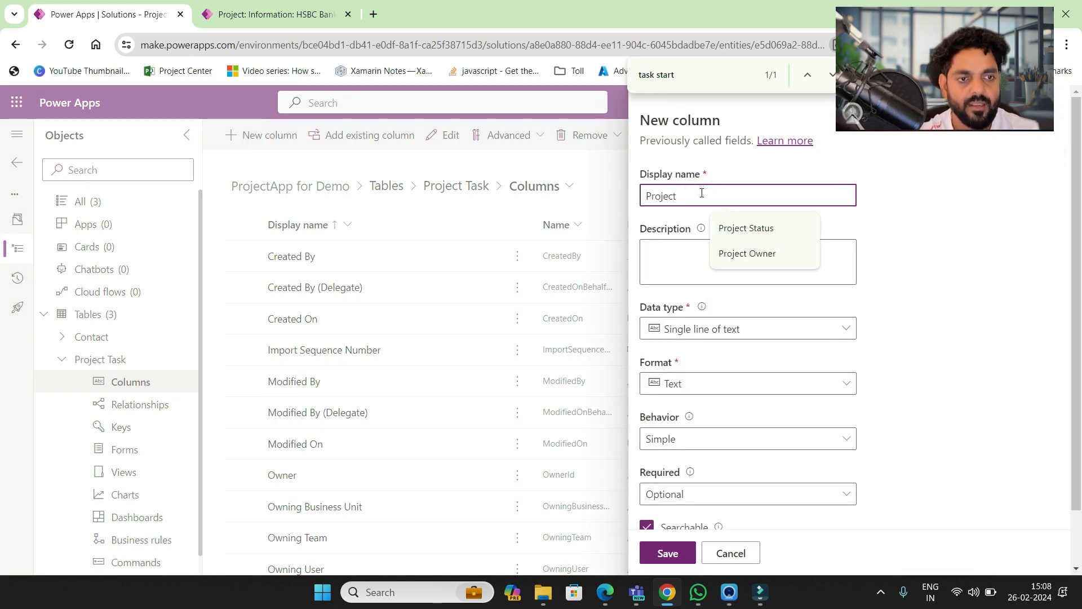
{"action": "type", "text": "ect"}
{"action": "left_click", "coordinate": [889, 374]}
{"action": "scroll", "coordinate": [891, 374], "scroll_direction": "down", "scroll_amount": 1}
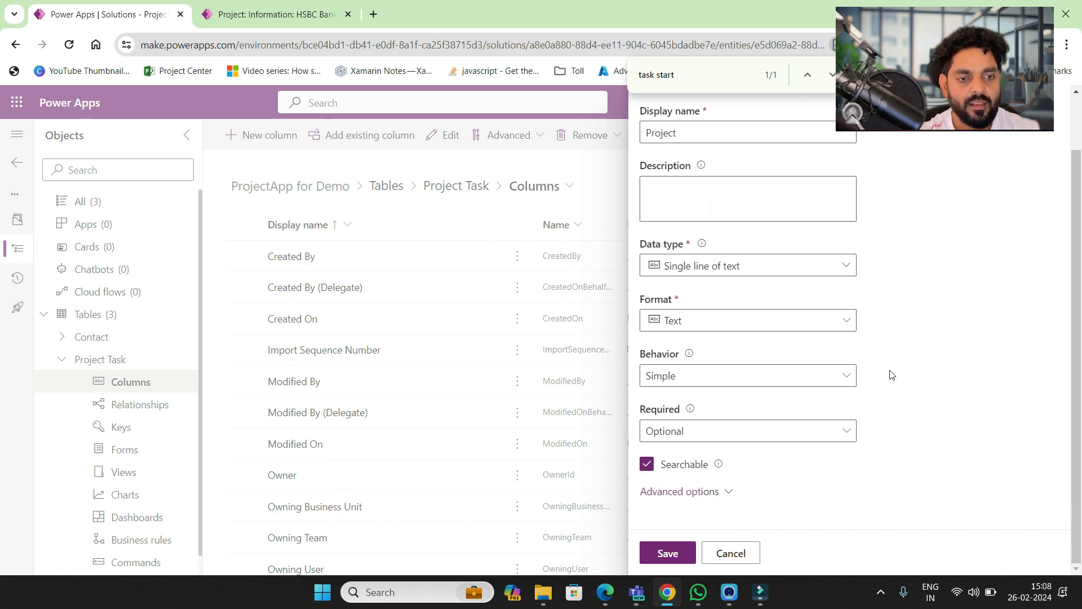
{"action": "left_click", "coordinate": [843, 269]}
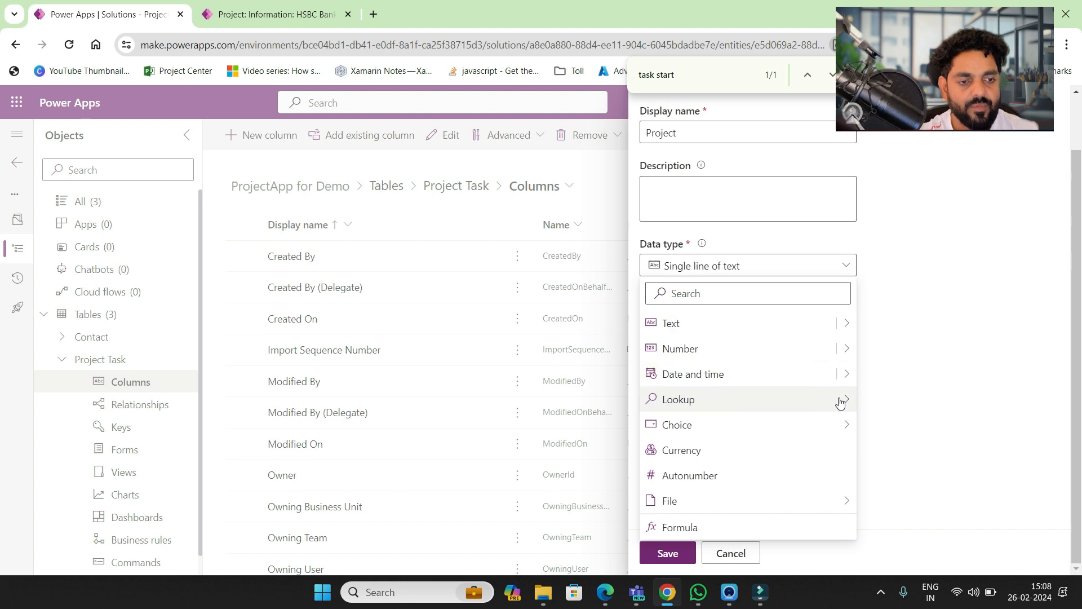
{"action": "mouse_move", "coordinate": [842, 402]}
{"action": "left_click", "coordinate": [886, 401]}
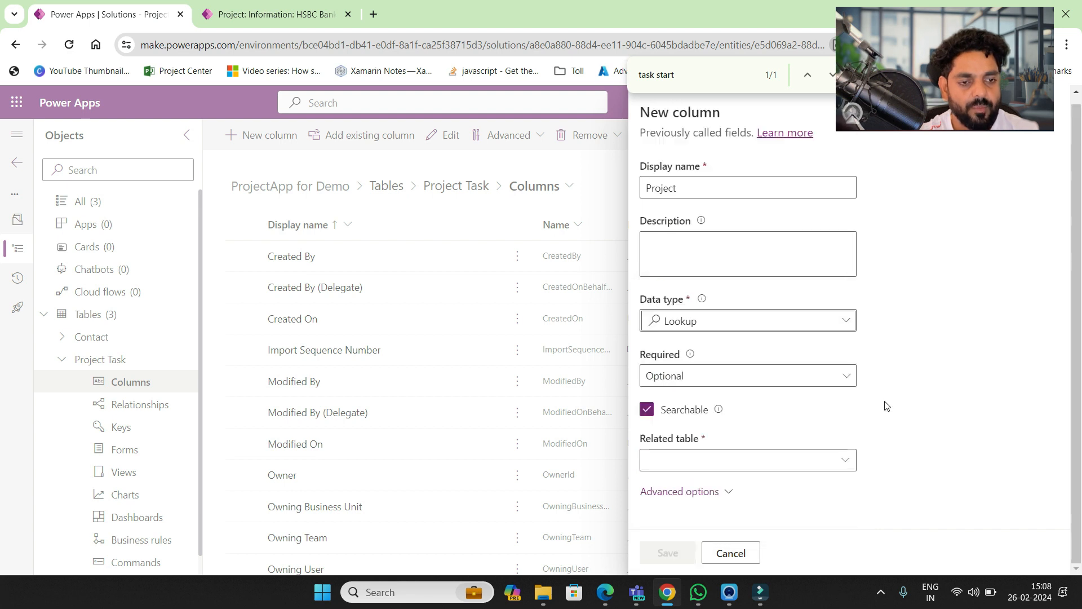
{"action": "left_click", "coordinate": [698, 456]}
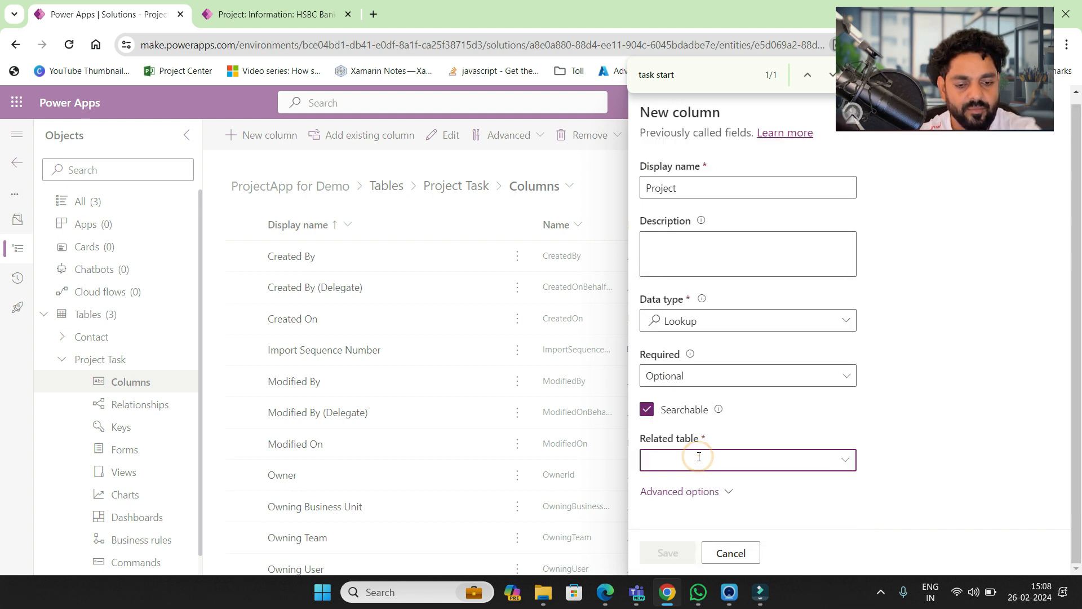
{"action": "type", "text": "project"}
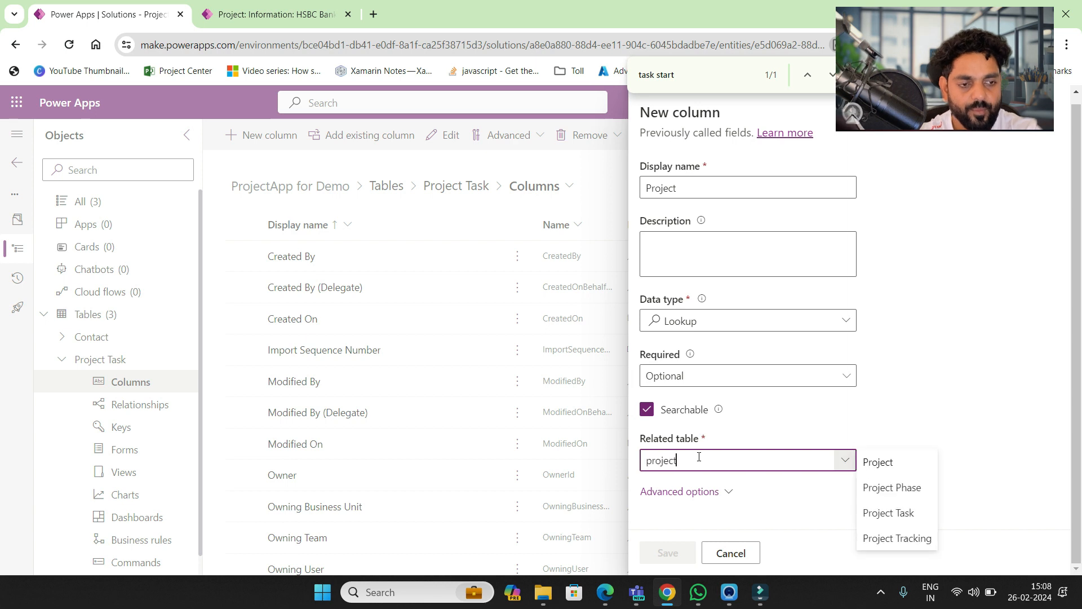
{"action": "left_click", "coordinate": [918, 538]}
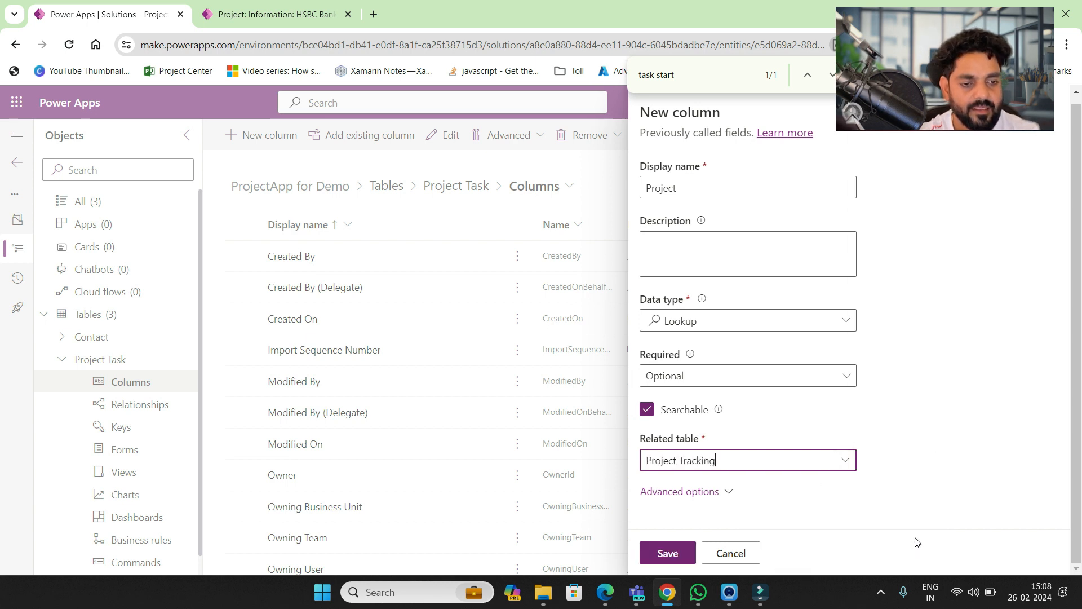
{"action": "left_click", "coordinate": [666, 554]}
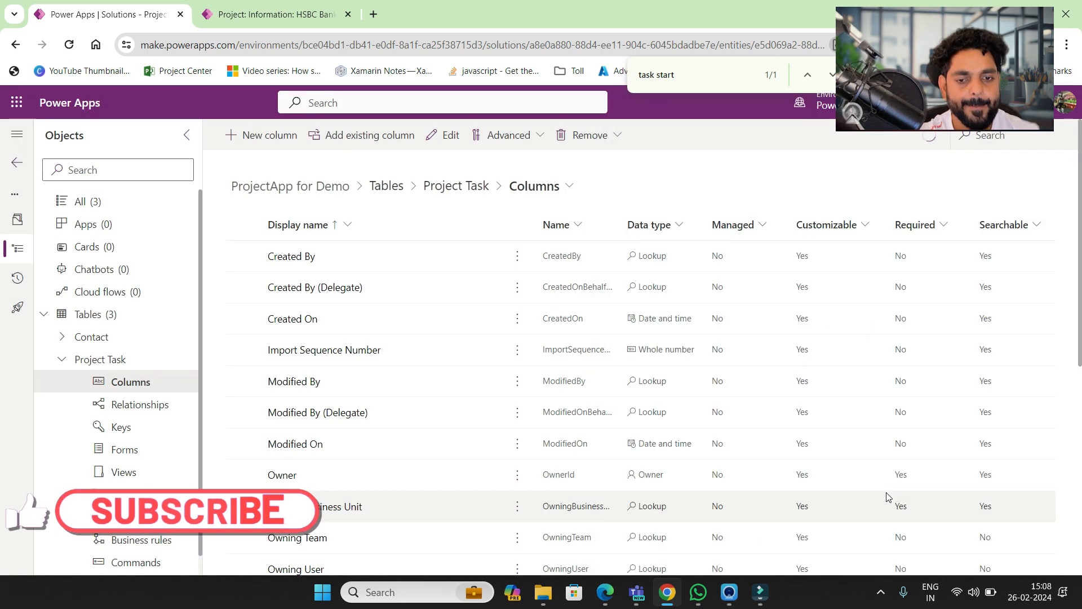
- Search the column list for 'project' to find the new column
{"action": "scroll", "coordinate": [494, 514], "scroll_direction": "down", "scroll_amount": 2}
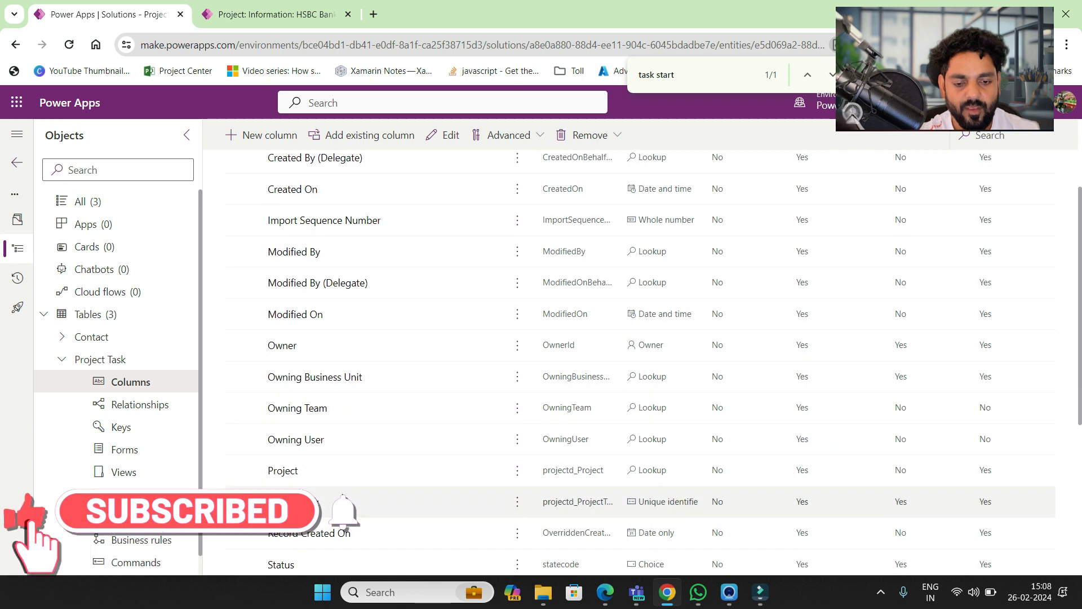
{"action": "key", "text": "ctrl+f"}
{"action": "type", "text": "project"}
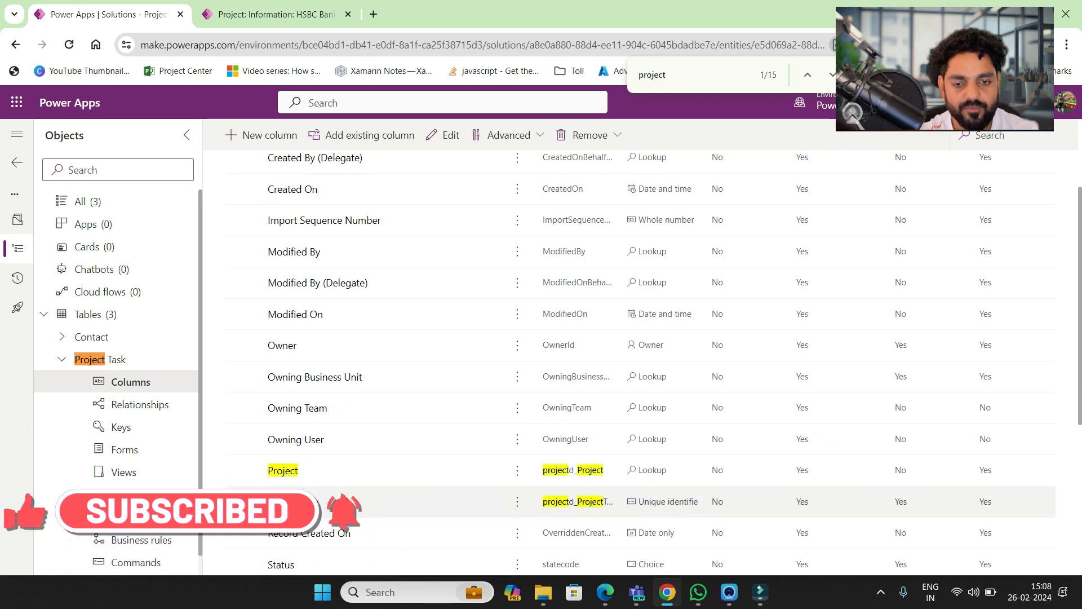
- Rename the Project column to 'Project Tracking' and save it
{"action": "left_click", "coordinate": [290, 472]}
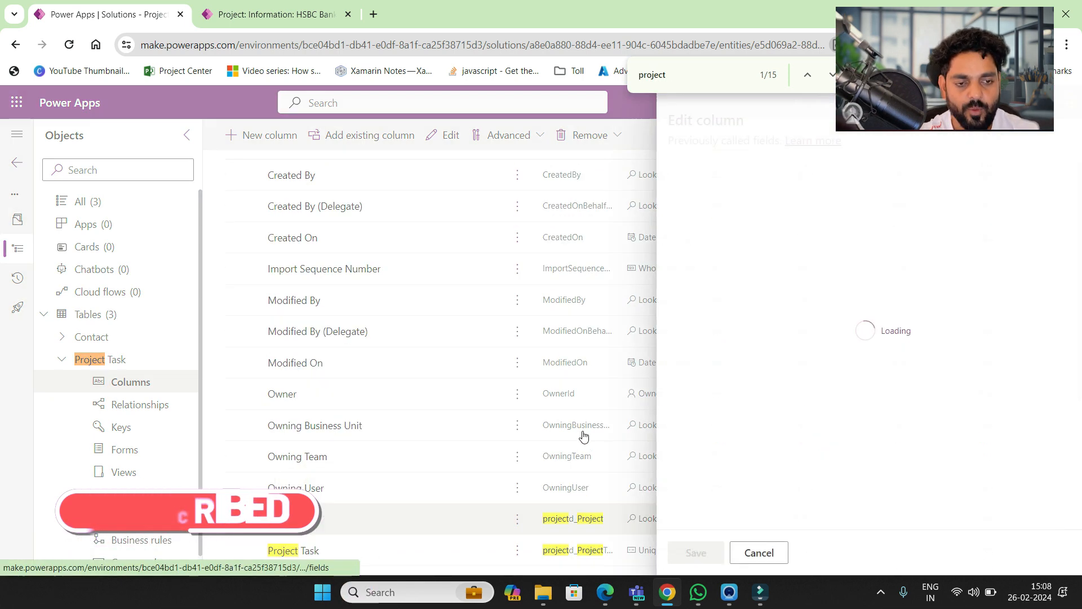
{"action": "left_click", "coordinate": [715, 197]}
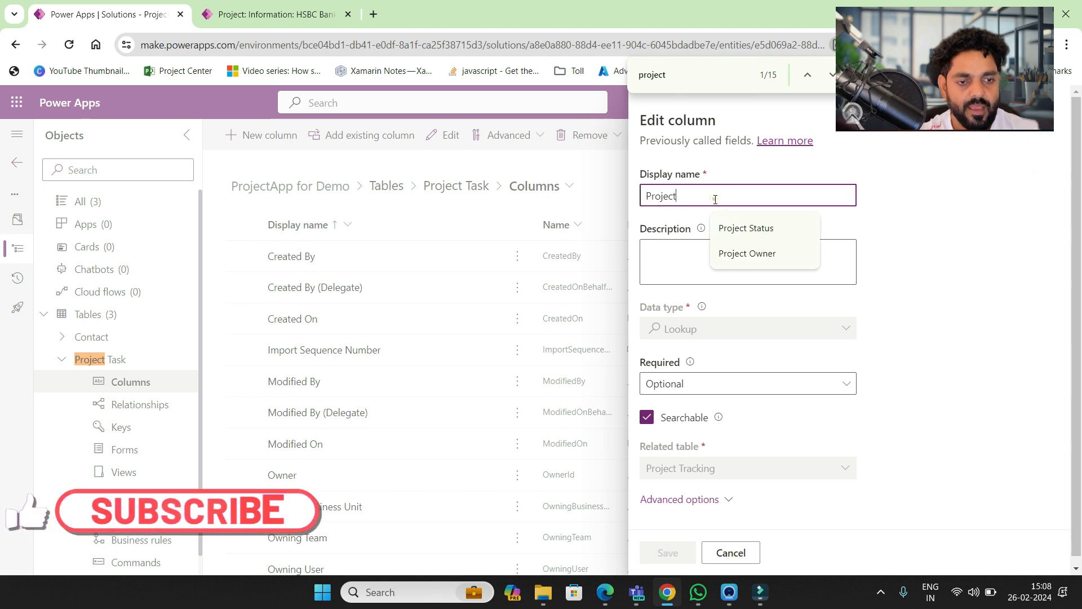
{"action": "type", "text": "Tra"}
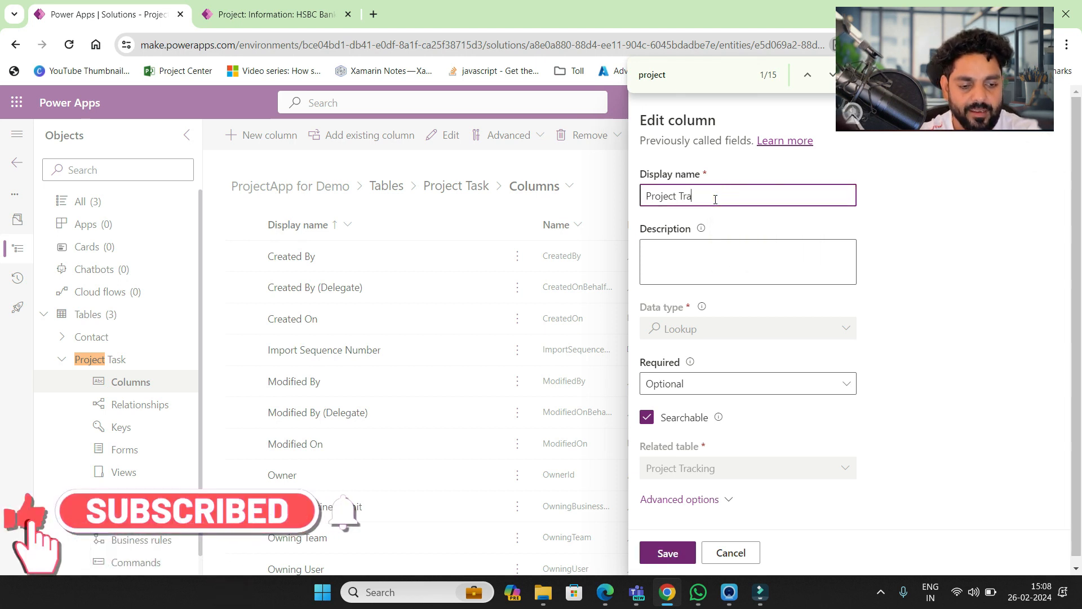
{"action": "type", "text": "cking"}
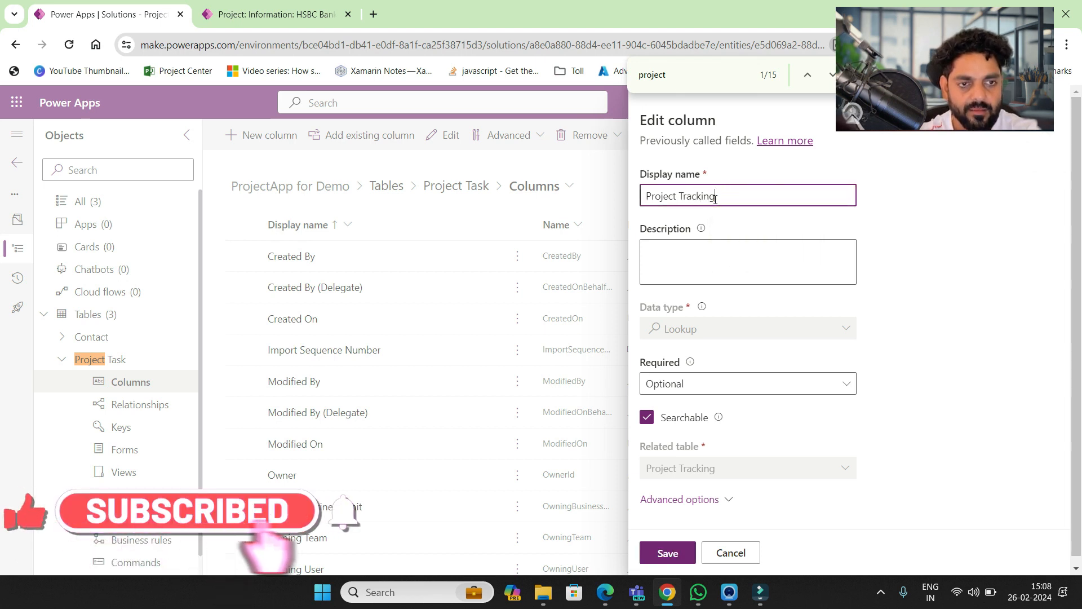
{"action": "left_click", "coordinate": [665, 555]}
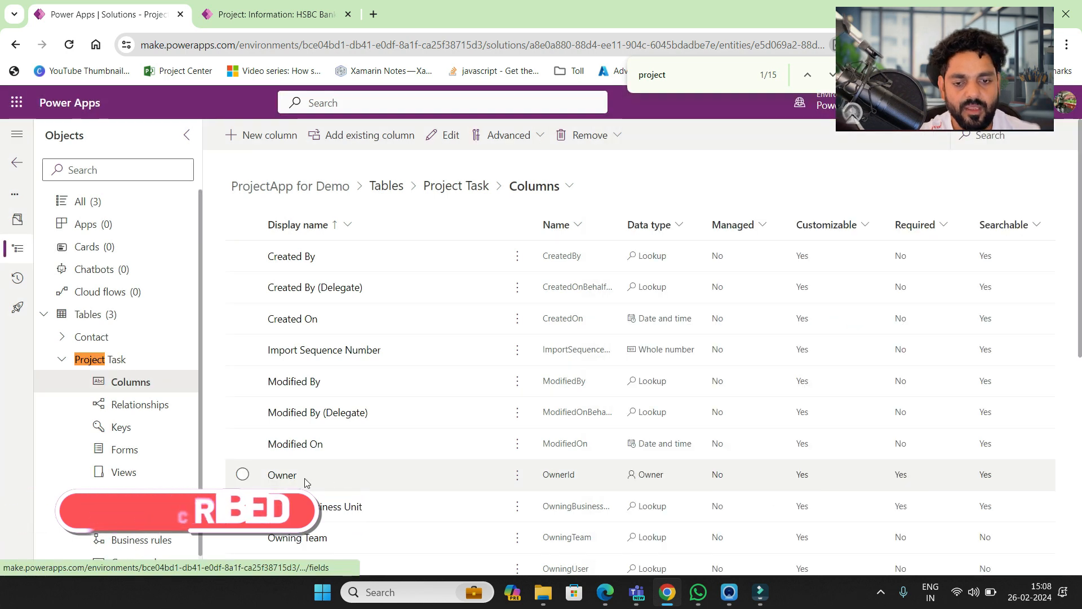
- Review the Project Tracking column's settings, close them, and go back to the Project Task overview
{"action": "scroll", "coordinate": [305, 478], "scroll_direction": "down", "scroll_amount": 5}
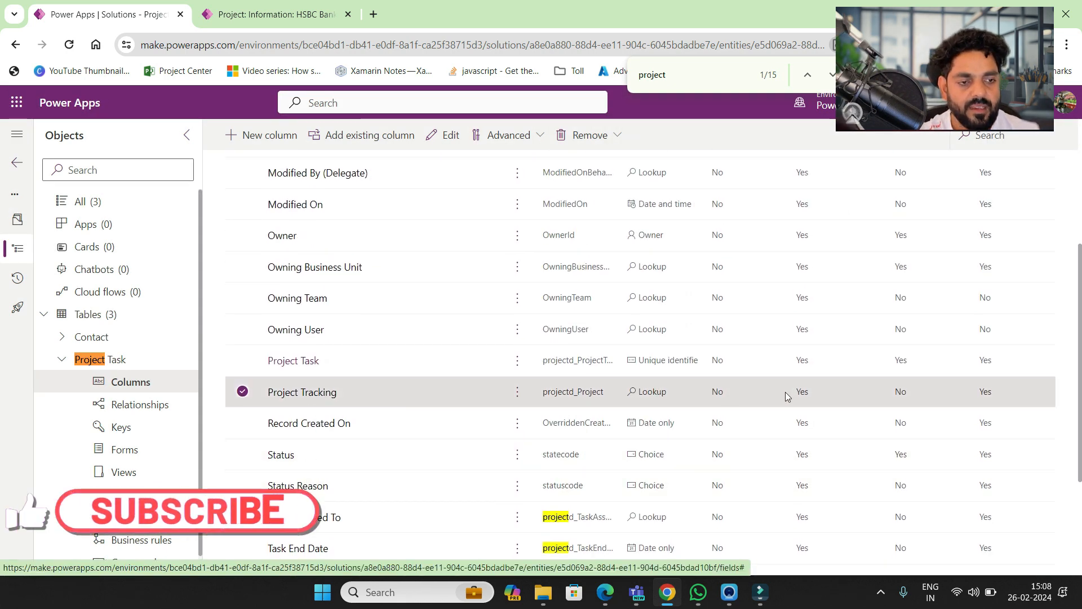
{"action": "left_click", "coordinate": [326, 391]}
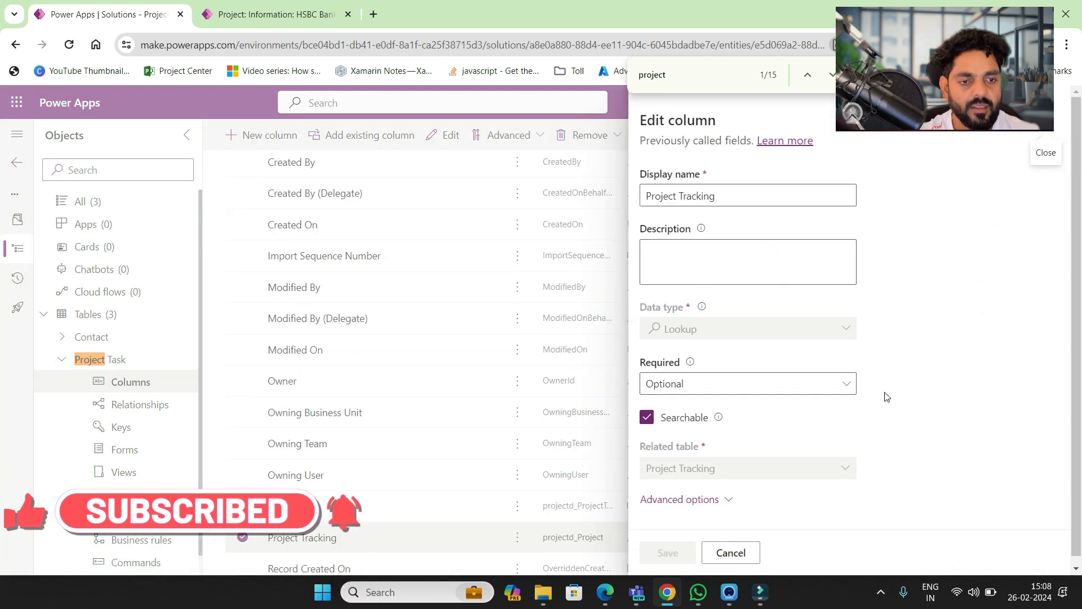
{"action": "scroll", "coordinate": [887, 398], "scroll_direction": "down", "scroll_amount": 1}
{"action": "scroll", "coordinate": [886, 396], "scroll_direction": "up", "scroll_amount": 1}
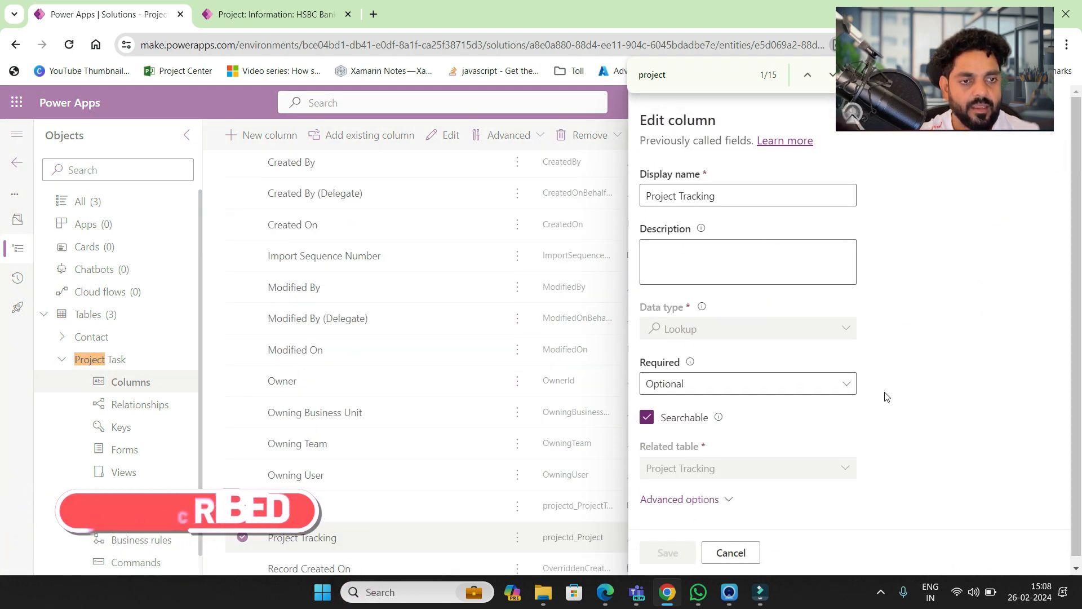
{"action": "left_click", "coordinate": [1047, 131]}
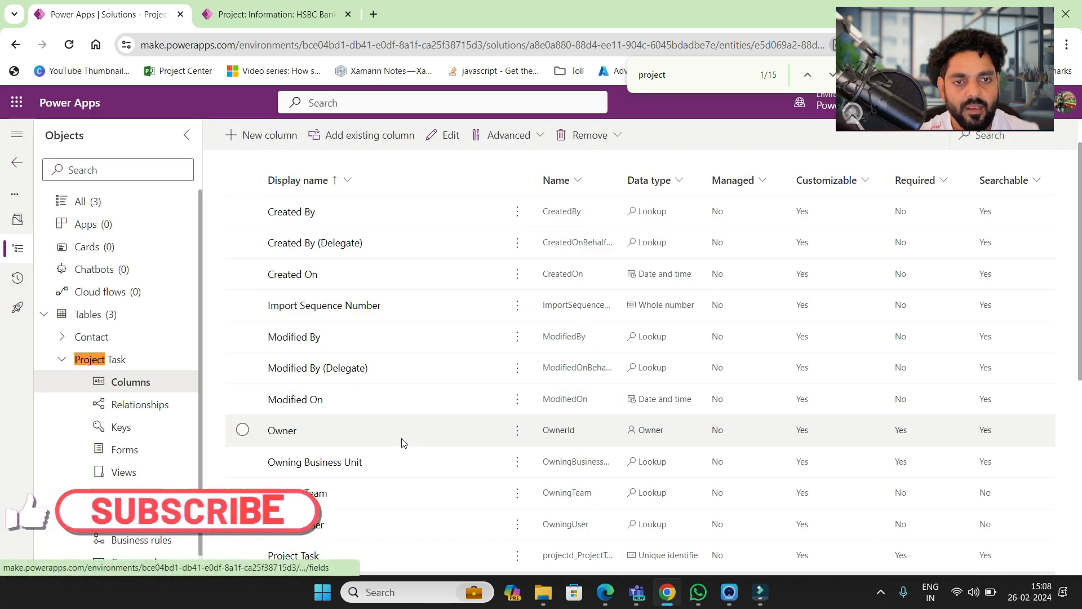
{"action": "left_click", "coordinate": [463, 191]}
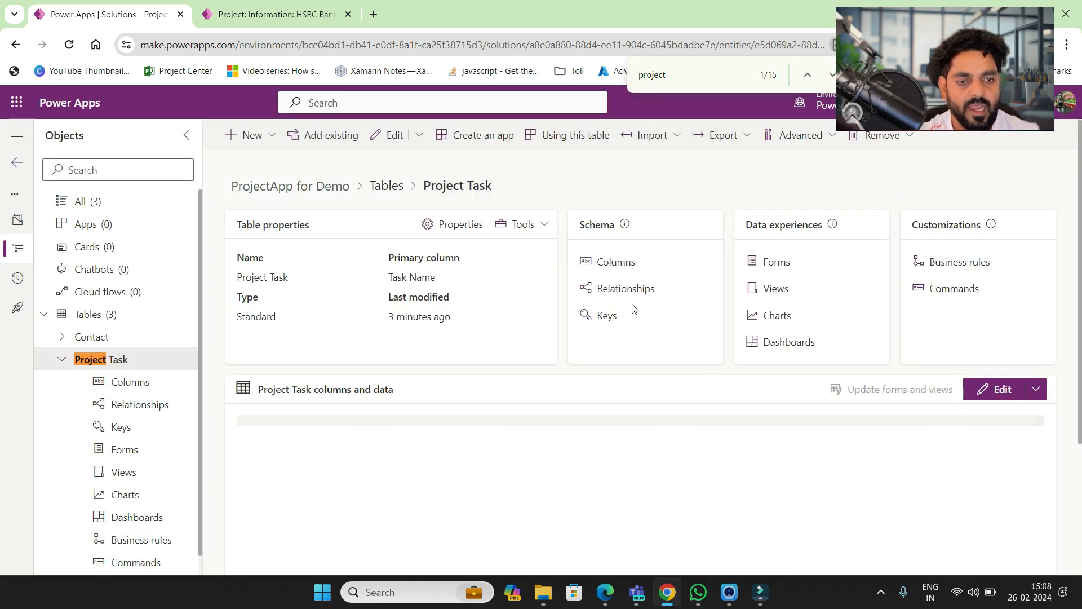
{"action": "left_click", "coordinate": [623, 289]}
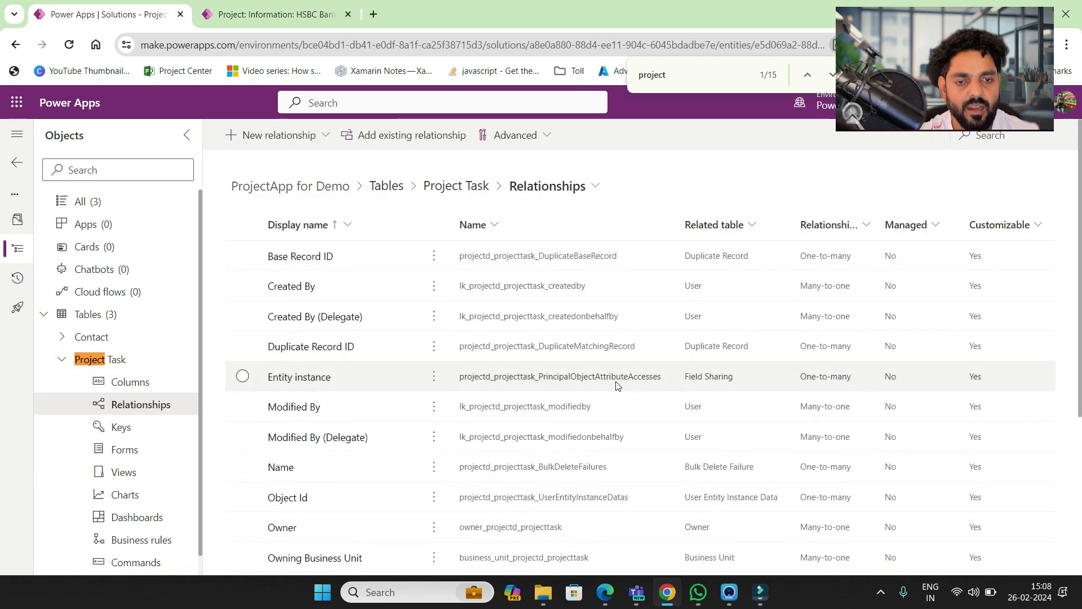
{"action": "type", "text": "project task"}
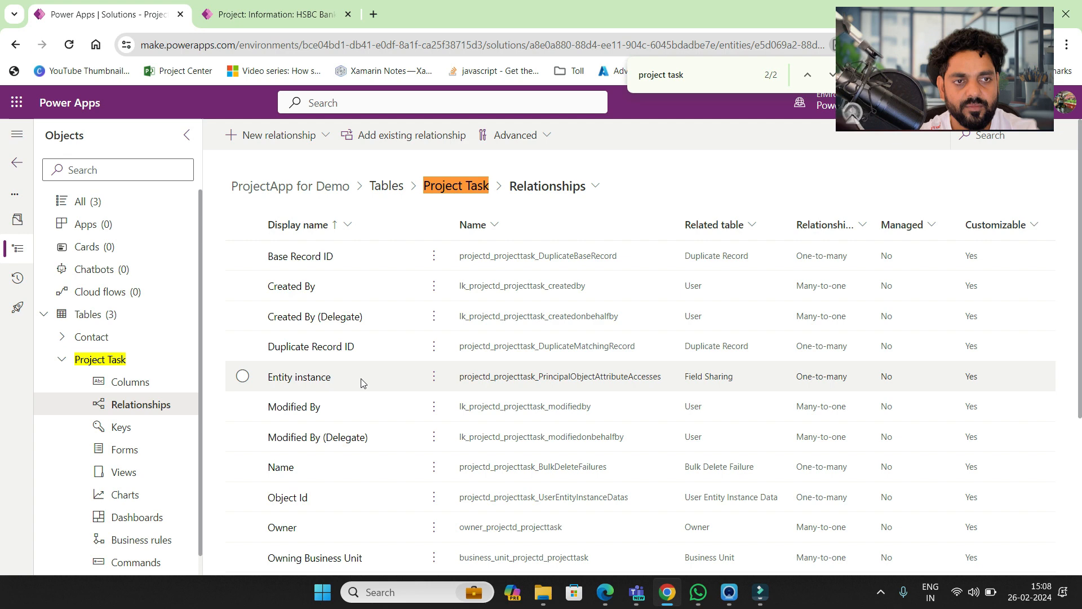
{"action": "key", "text": "Return"}
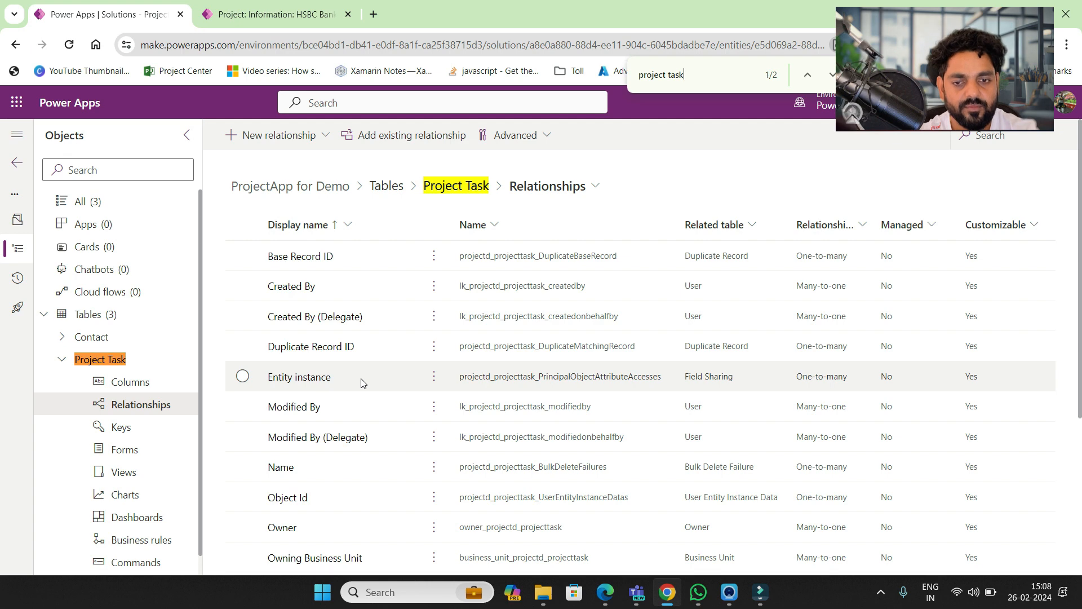
{"action": "key", "text": "BackSpace"}
{"action": "key", "text": "BackSpace"}
{"action": "type", "text": "ra"}
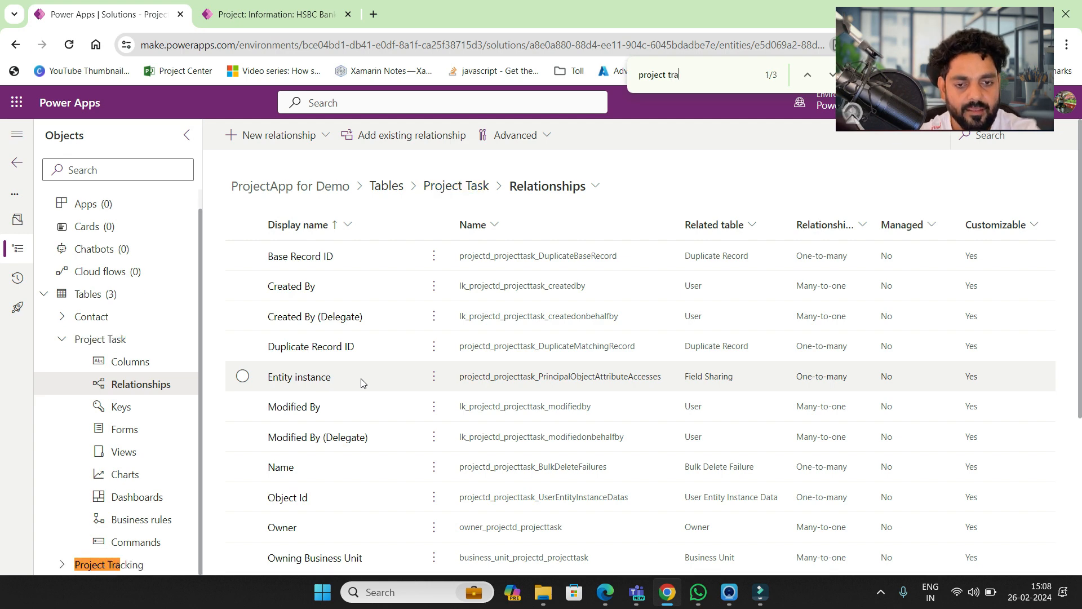
{"action": "key", "text": "Return"}
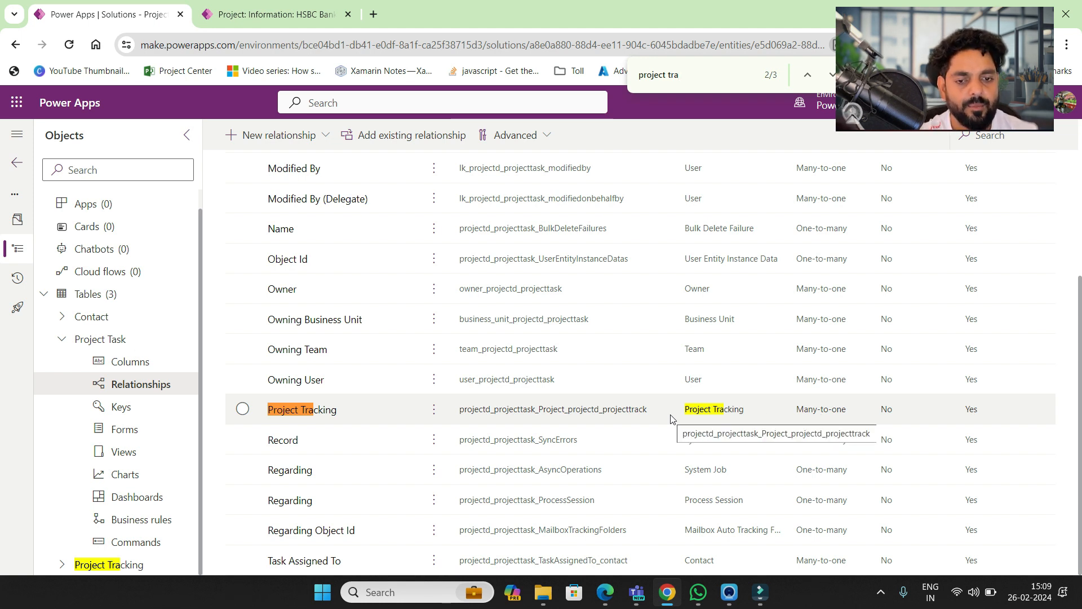
{"action": "scroll", "coordinate": [356, 213], "scroll_direction": "up", "scroll_amount": 4}
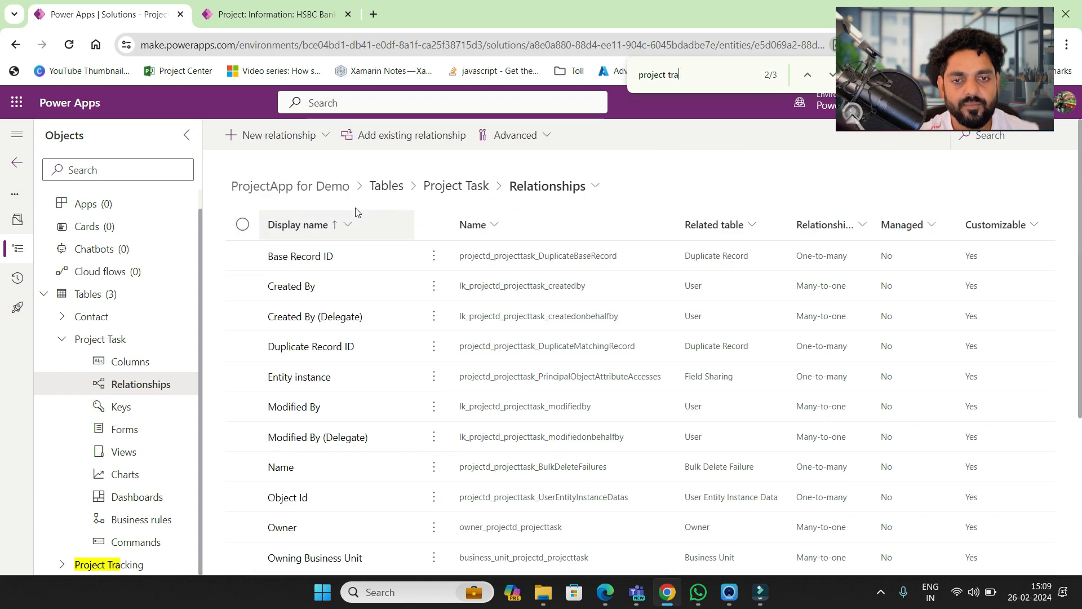
{"action": "left_click", "coordinate": [460, 187]}
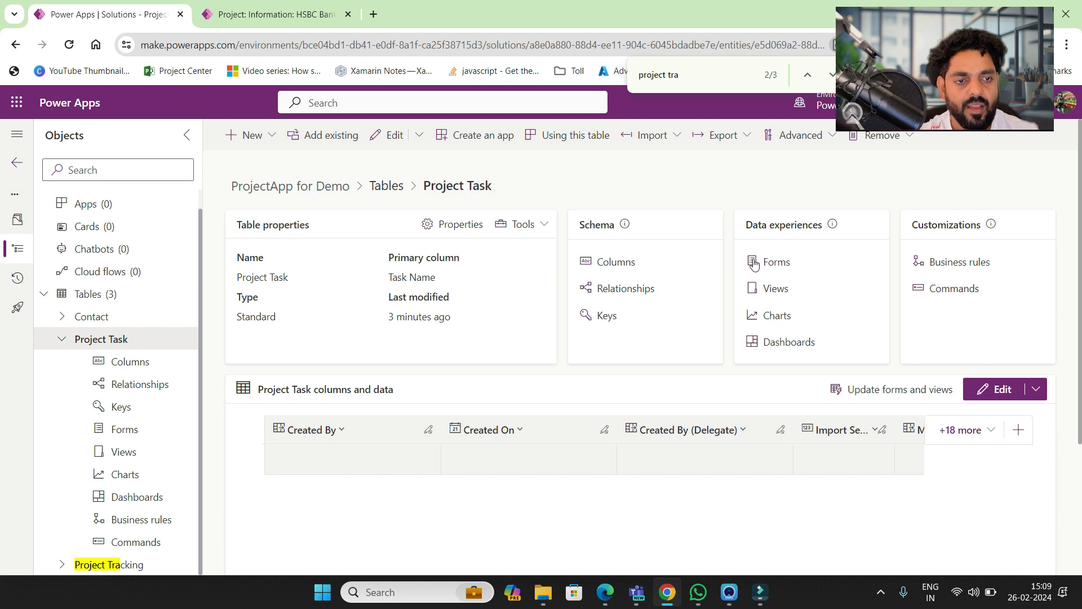
- Open the Information (Main) form and view HSBC Bank Project's 'Task for Planning resources' record
{"action": "left_click", "coordinate": [771, 263]}
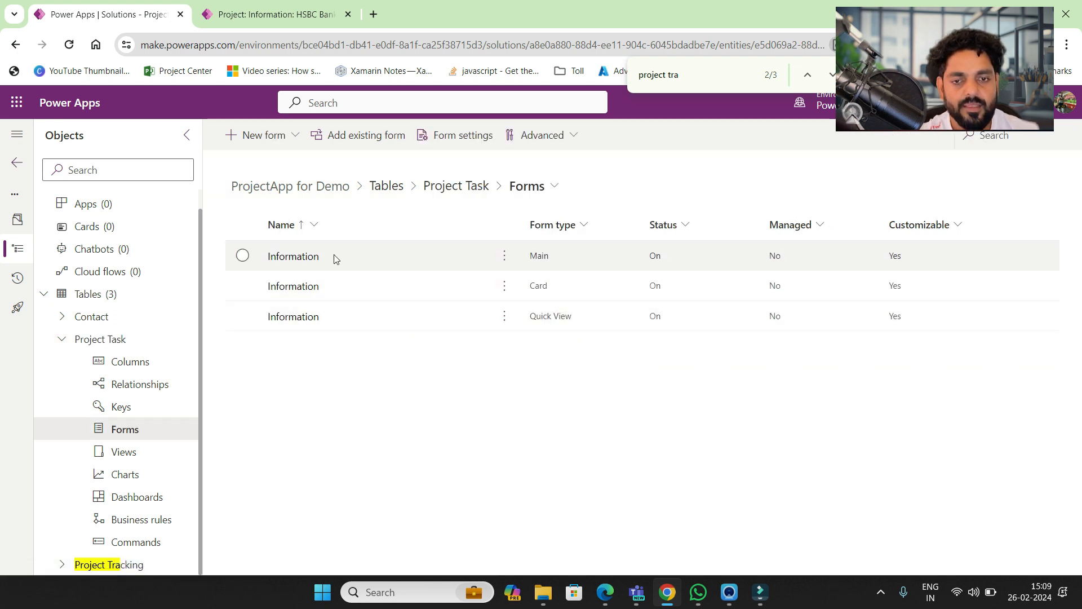
{"action": "left_click", "coordinate": [305, 259]}
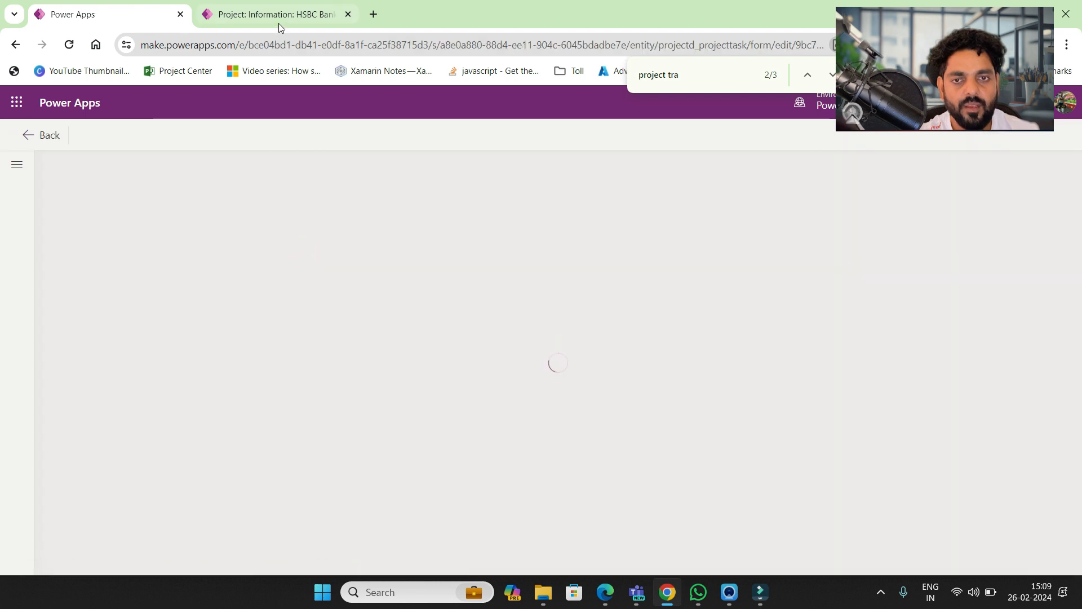
{"action": "left_click", "coordinate": [278, 19]}
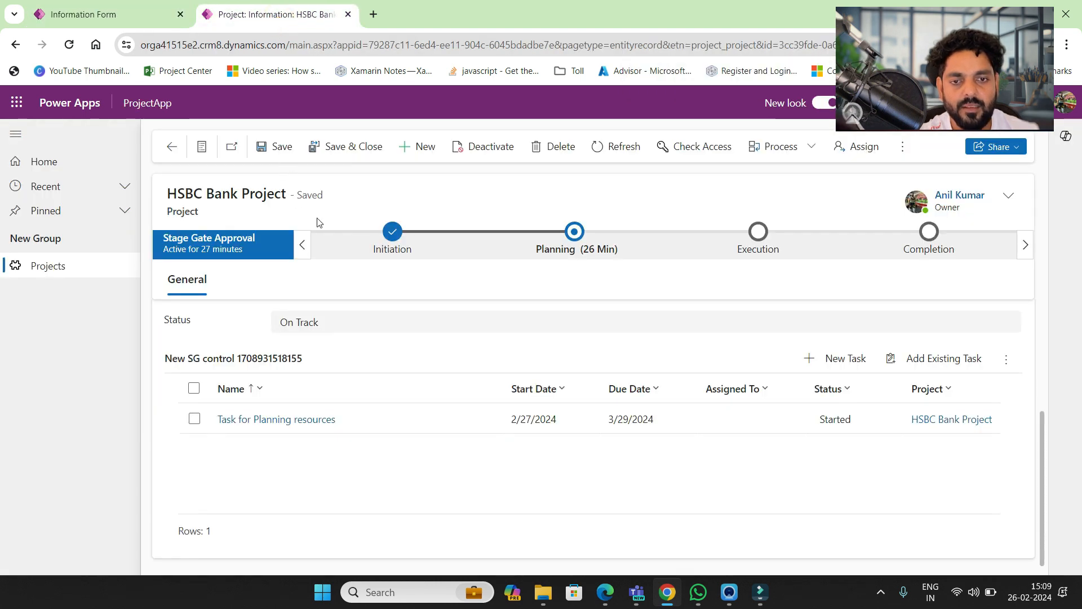
{"action": "left_click", "coordinate": [299, 420]}
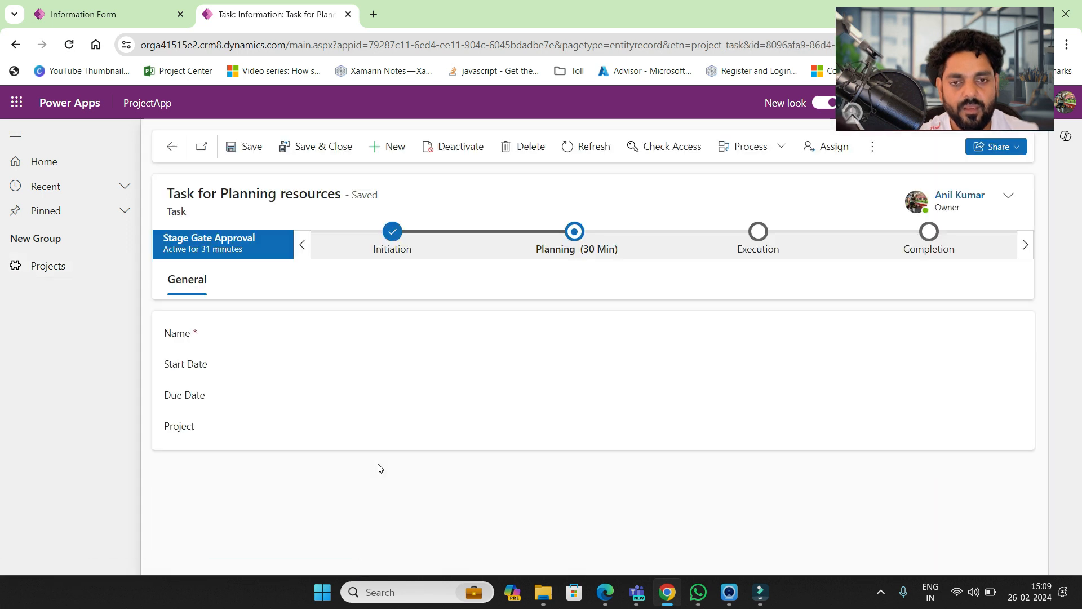
{"action": "left_click", "coordinate": [172, 147]}
- Revisit the Planning resources task, then start a New Task from HSBC Bank Project's subgrid
{"action": "scroll", "coordinate": [418, 391], "scroll_direction": "down", "scroll_amount": 3}
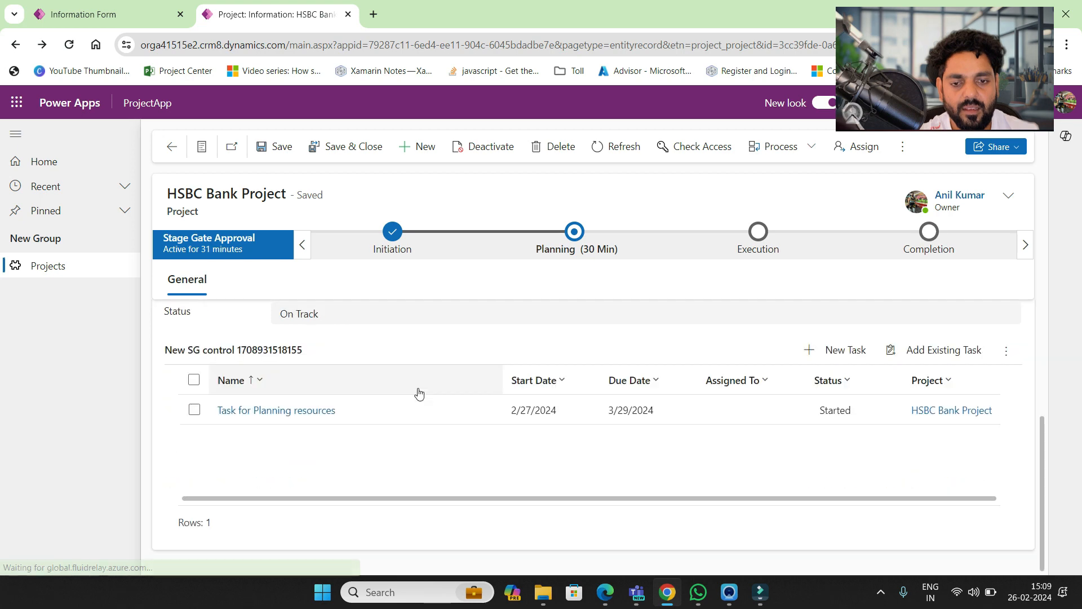
{"action": "left_click", "coordinate": [300, 411]}
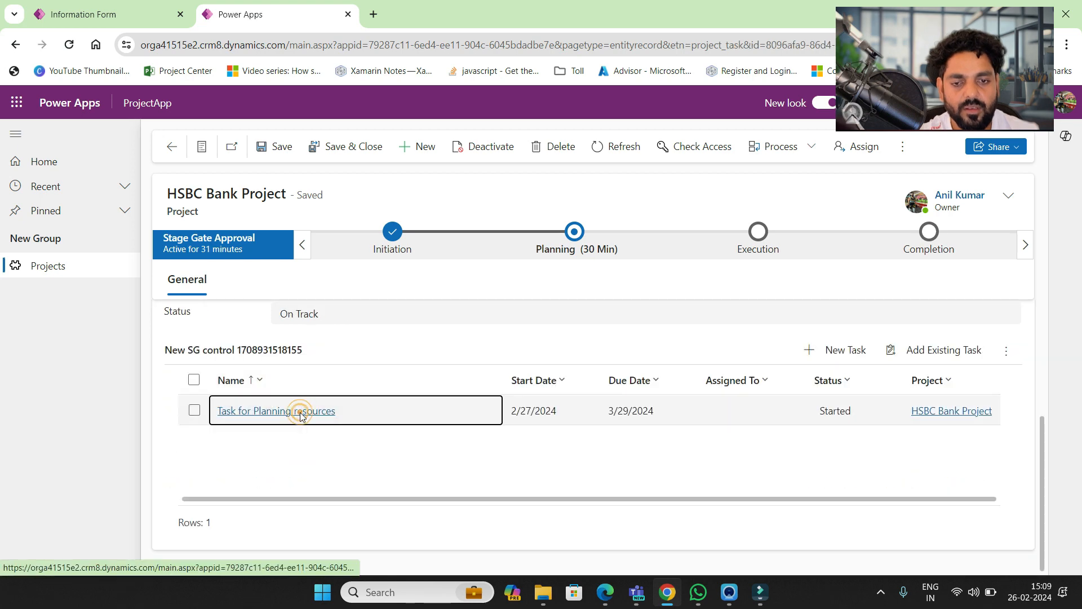
{"action": "left_click", "coordinate": [169, 147]}
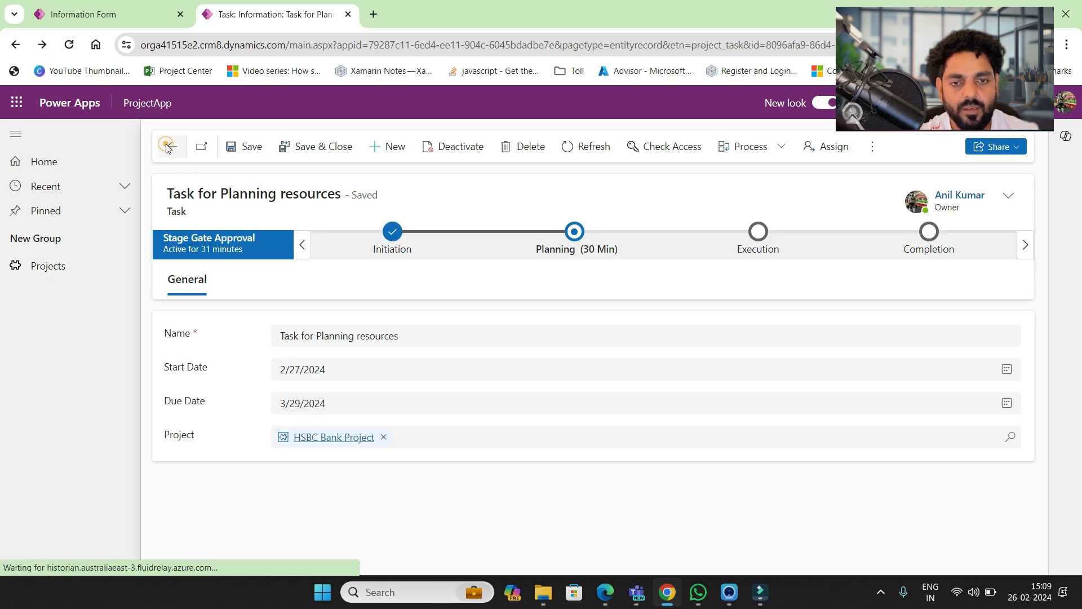
{"action": "scroll", "coordinate": [924, 466], "scroll_direction": "down", "scroll_amount": 3}
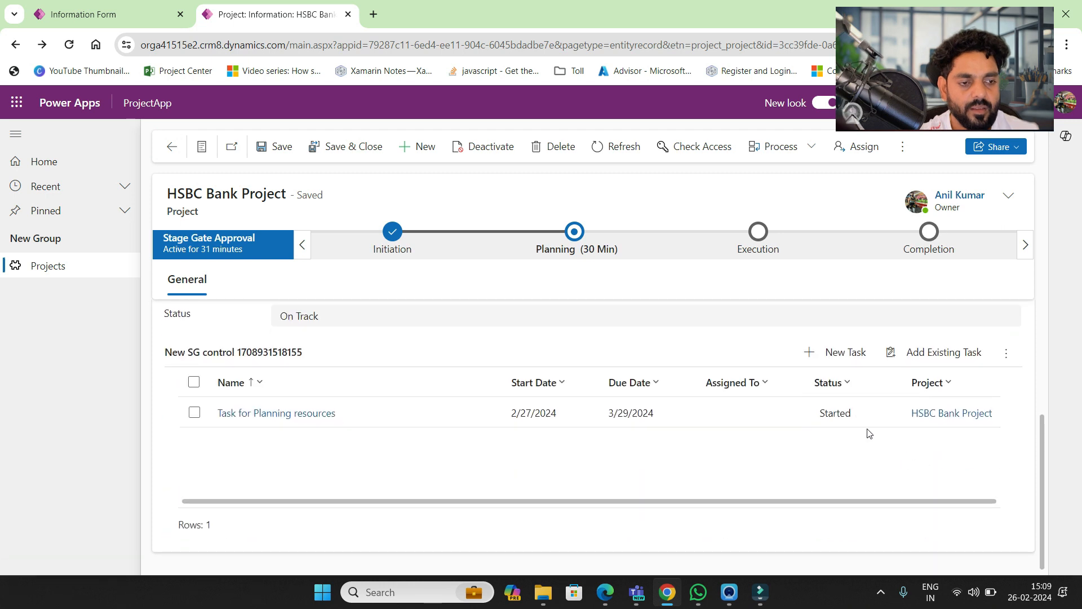
{"action": "left_click", "coordinate": [843, 350]}
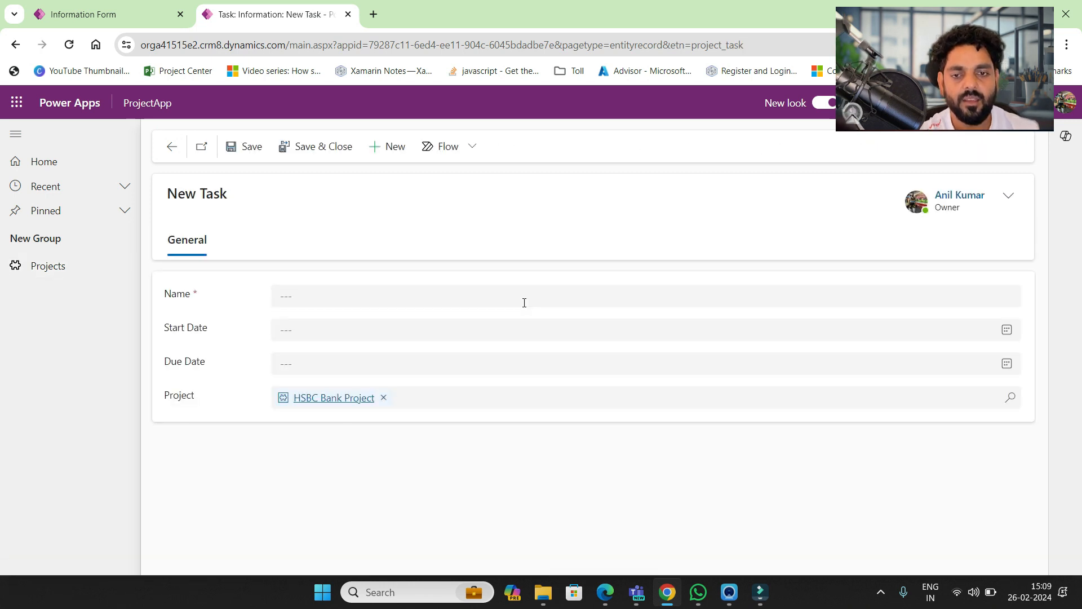
- Hide the Related tab and remove the Owner field from the Information form
{"action": "left_click", "coordinate": [157, 12]}
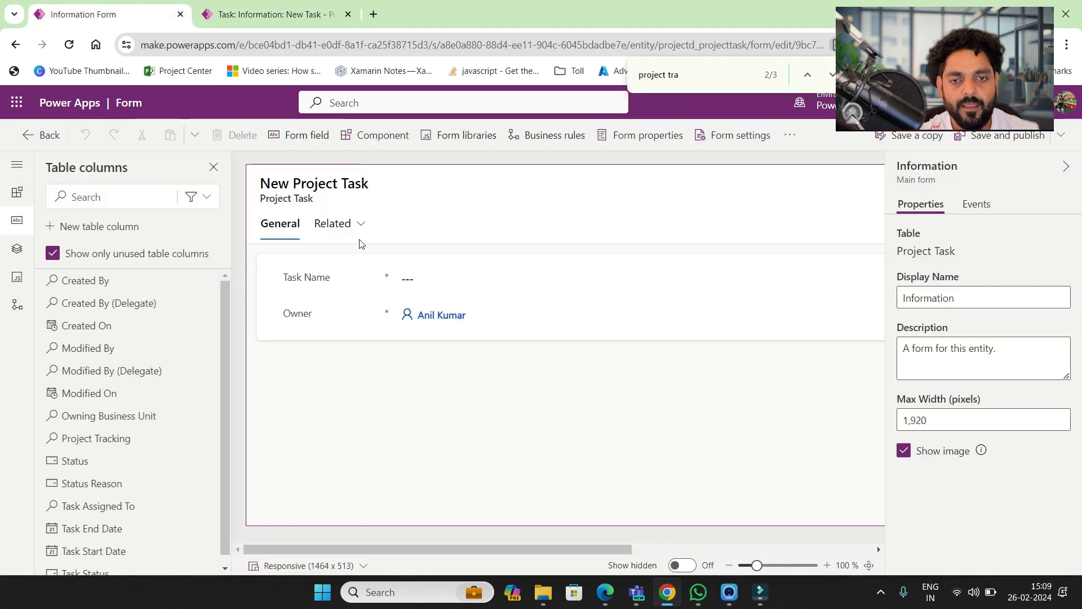
{"action": "left_click", "coordinate": [330, 226]}
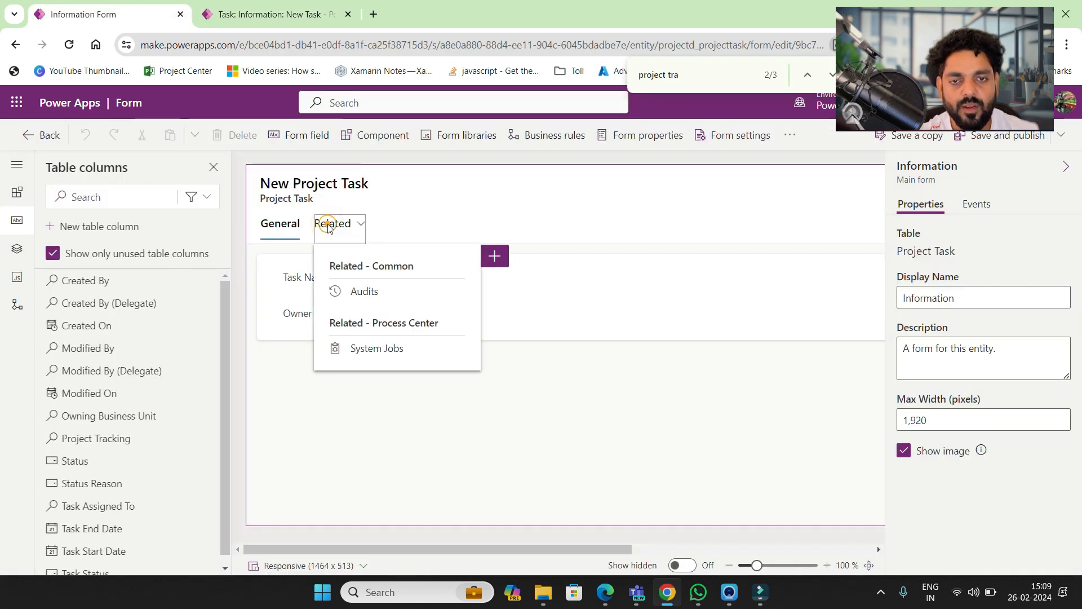
{"action": "left_click", "coordinate": [234, 135]}
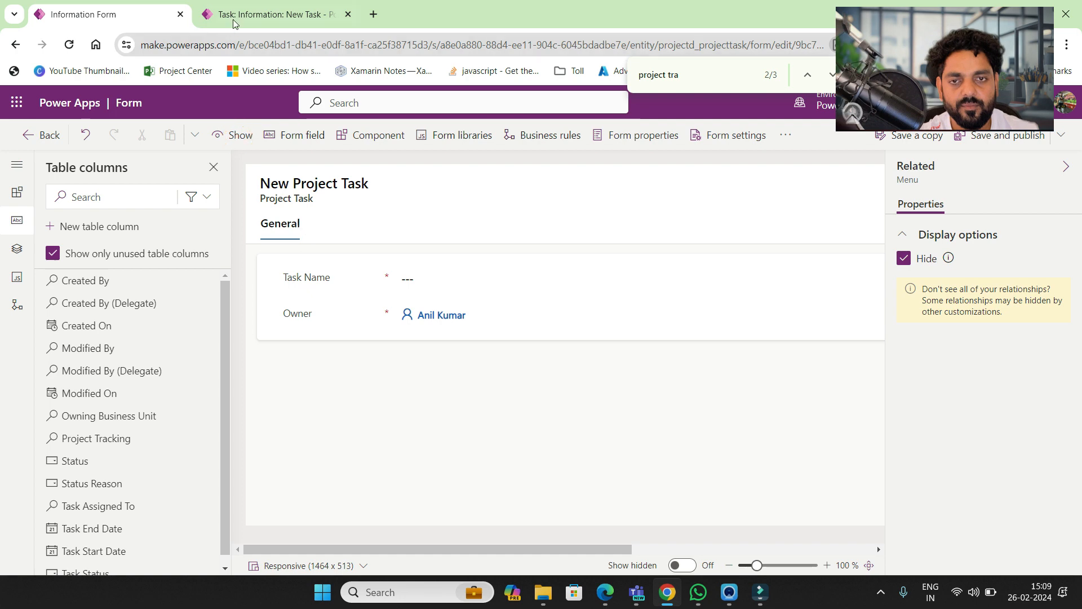
{"action": "left_click", "coordinate": [236, 15]}
{"action": "left_click", "coordinate": [134, 7]}
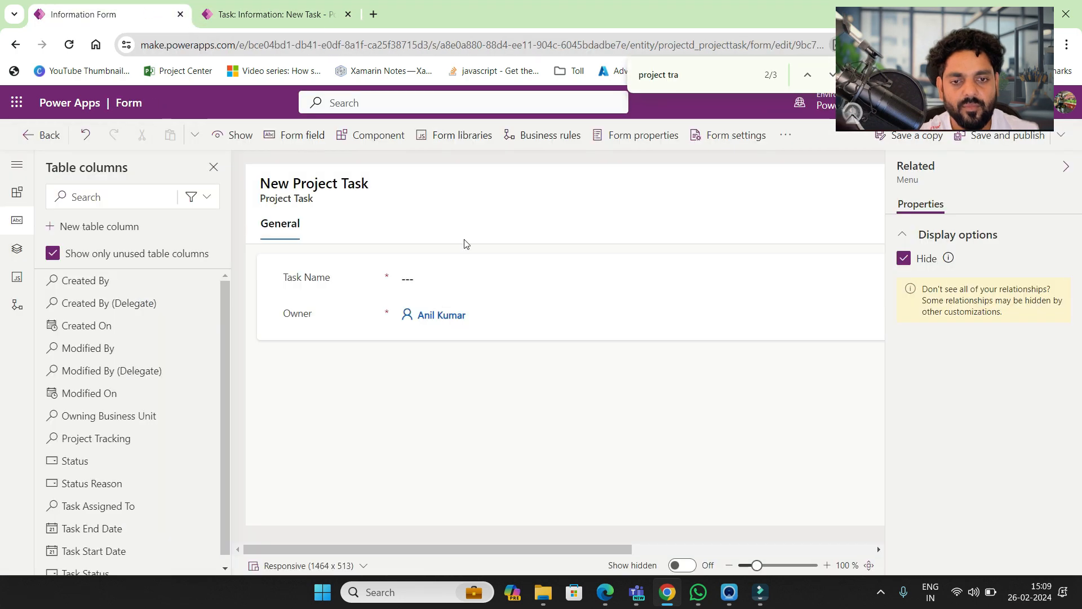
{"action": "left_click", "coordinate": [392, 314]}
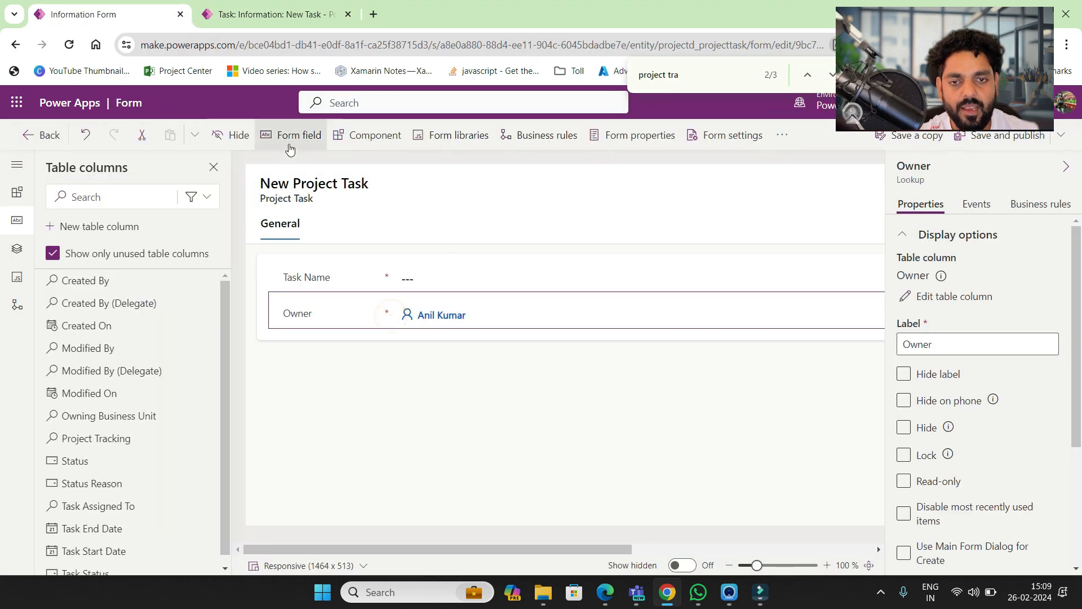
{"action": "left_click_drag", "start_coordinate": [370, 321], "coordinate": [815, 183]}
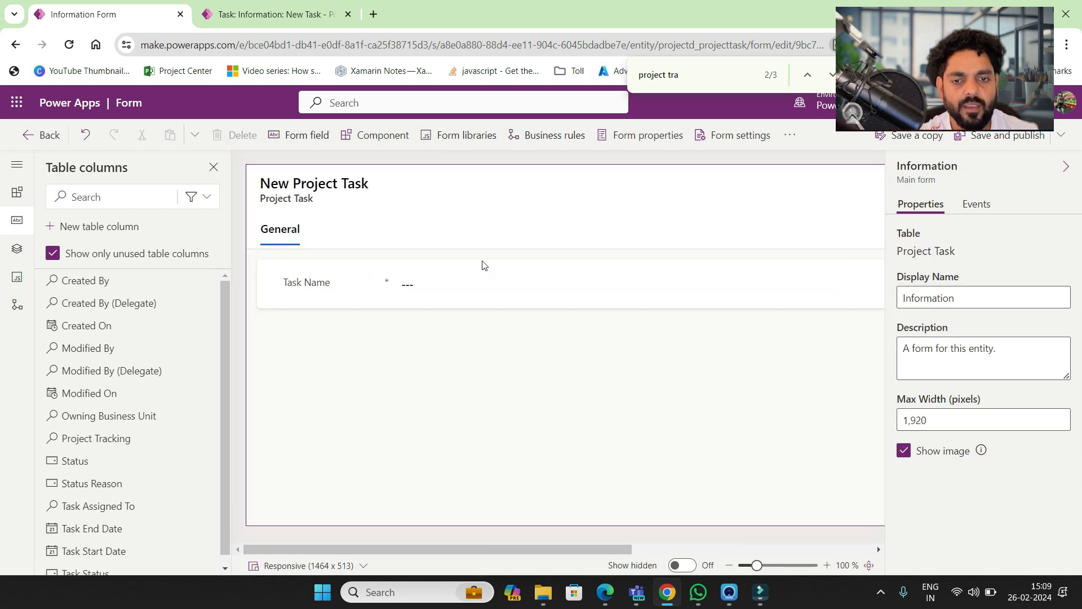
- Add the custom Task Start Date, Task End Date and Project Tracking fields under Task Name
{"action": "left_click", "coordinate": [204, 200]}
{"action": "left_click", "coordinate": [179, 274]}
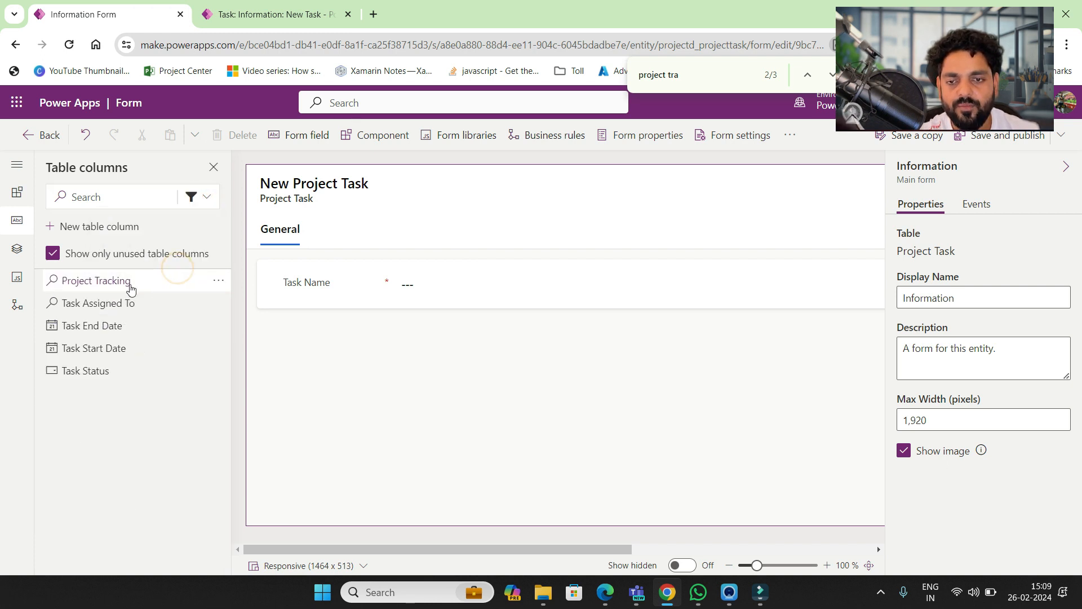
{"action": "left_click", "coordinate": [87, 348]}
{"action": "left_click", "coordinate": [95, 332]}
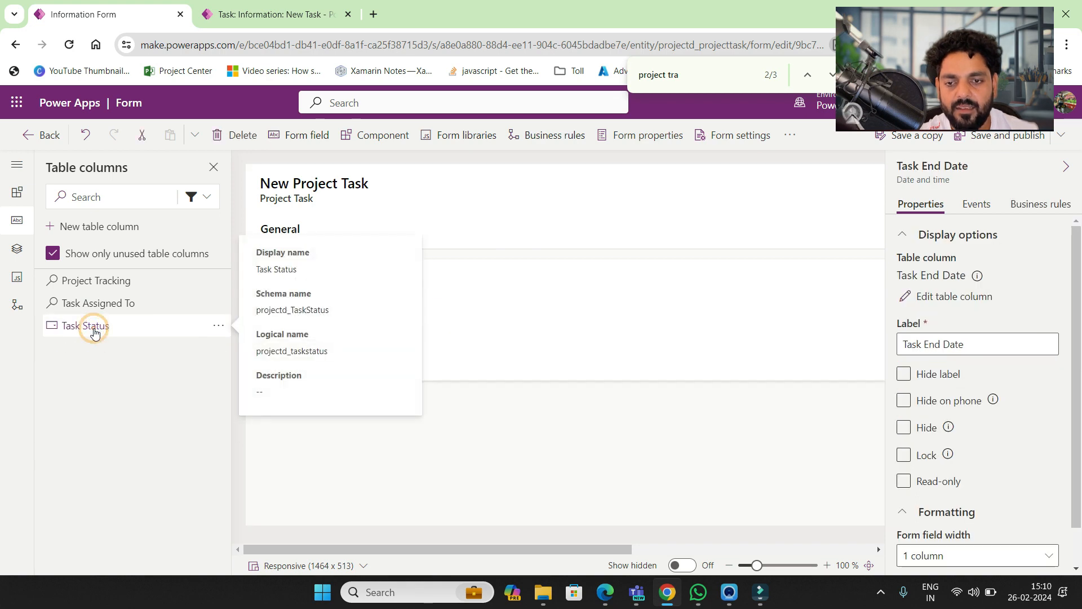
{"action": "left_click", "coordinate": [273, 16]}
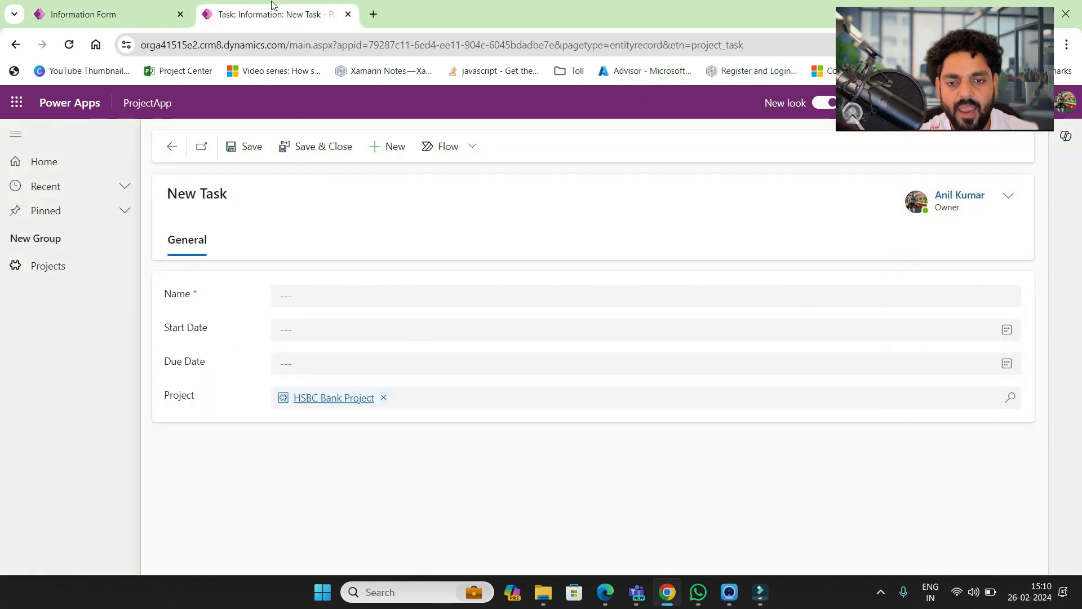
{"action": "left_click", "coordinate": [125, 5]}
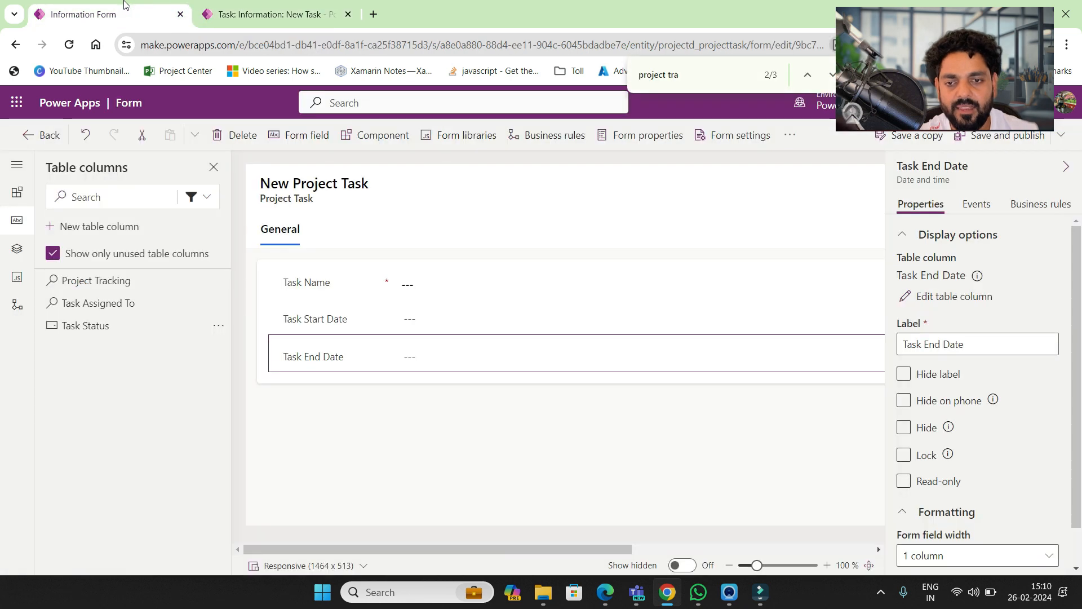
{"action": "left_click", "coordinate": [123, 280]}
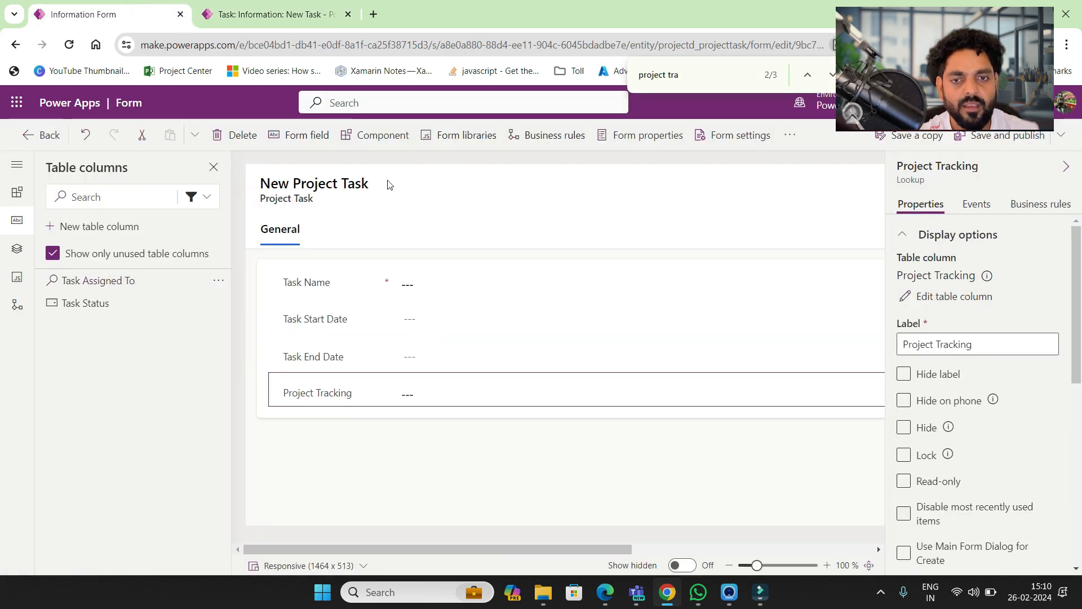
{"action": "left_click", "coordinate": [1061, 134]}
{"action": "left_click", "coordinate": [982, 189]}
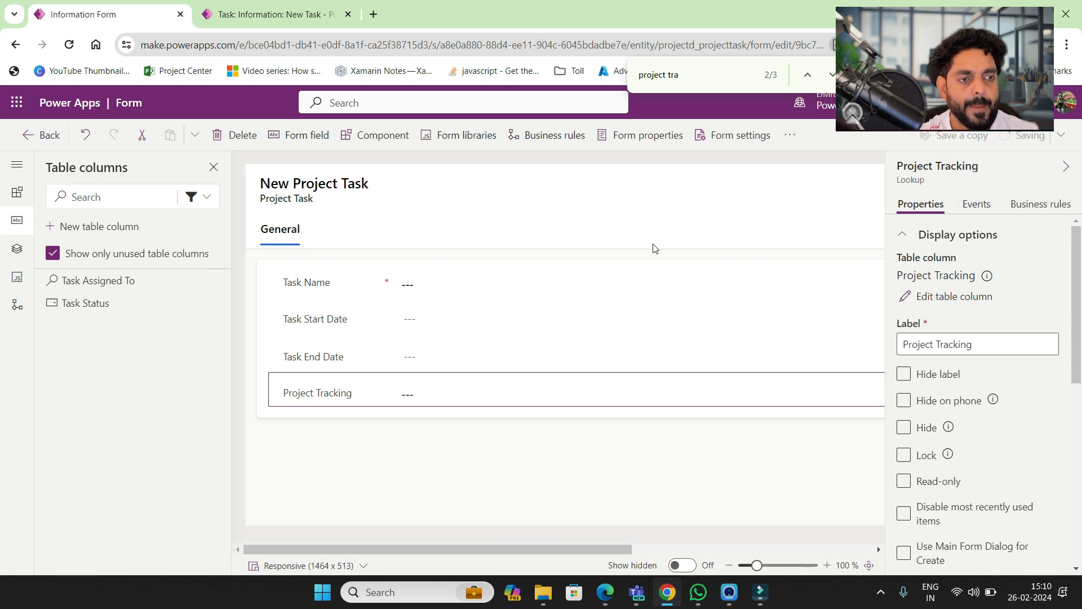
{"action": "left_click", "coordinate": [710, 137]}
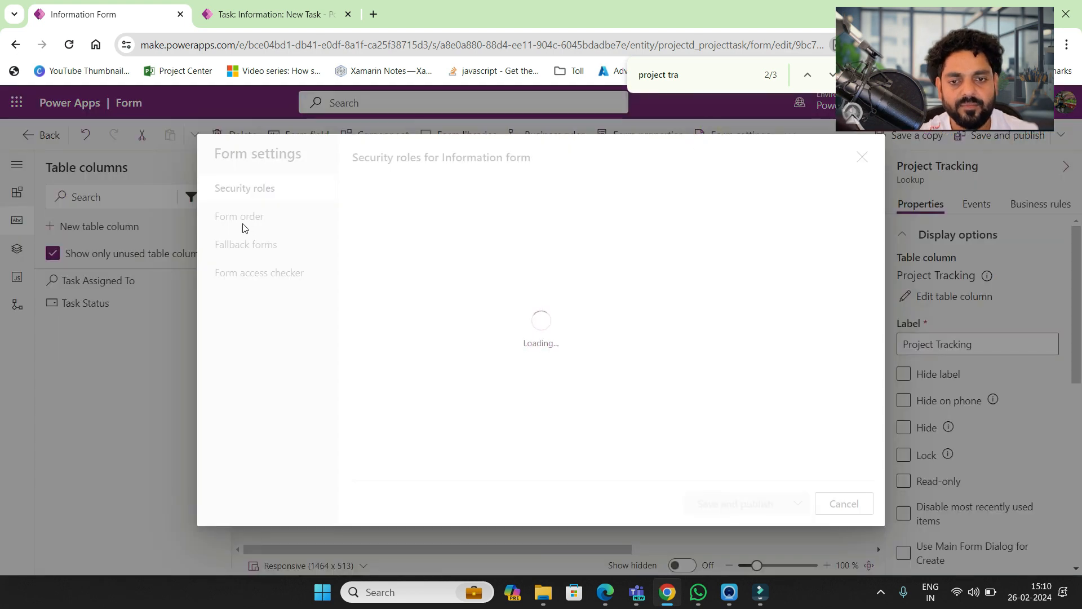
{"action": "left_click", "coordinate": [258, 247]}
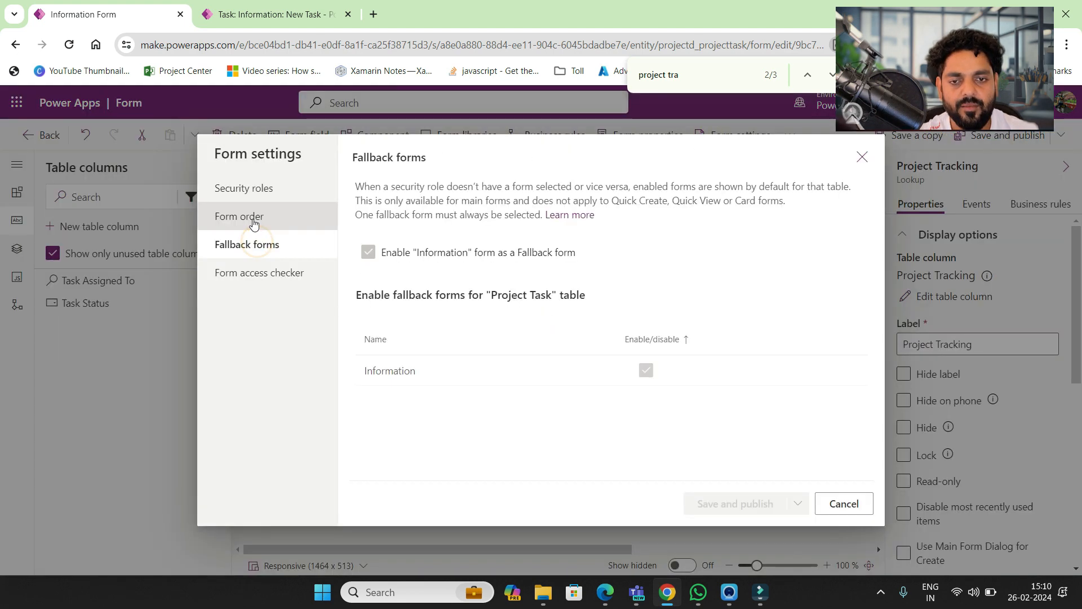
{"action": "left_click", "coordinate": [254, 217]}
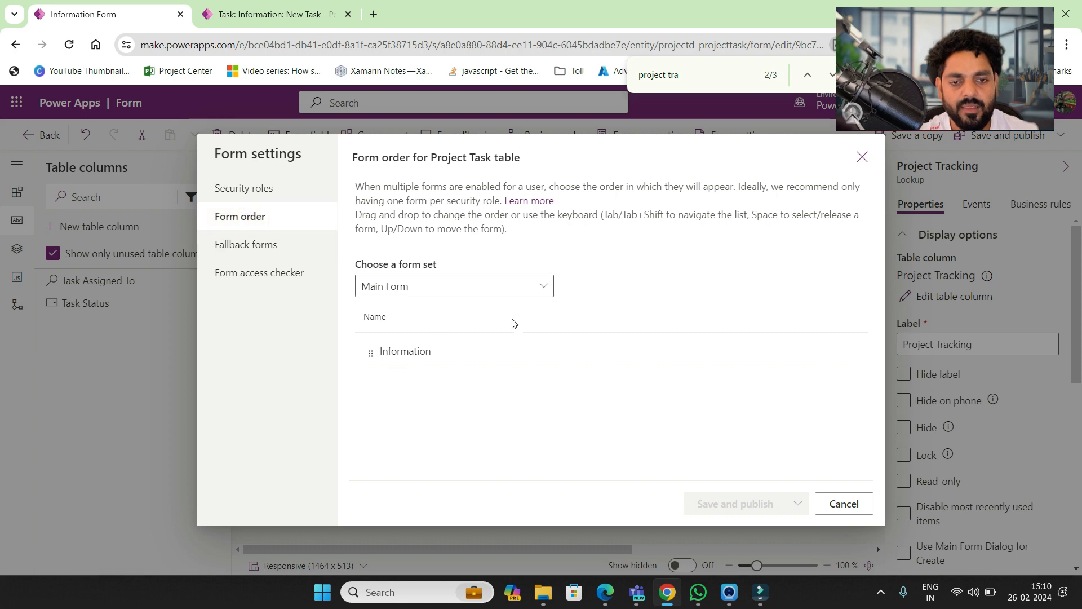
{"action": "left_click", "coordinate": [847, 505]}
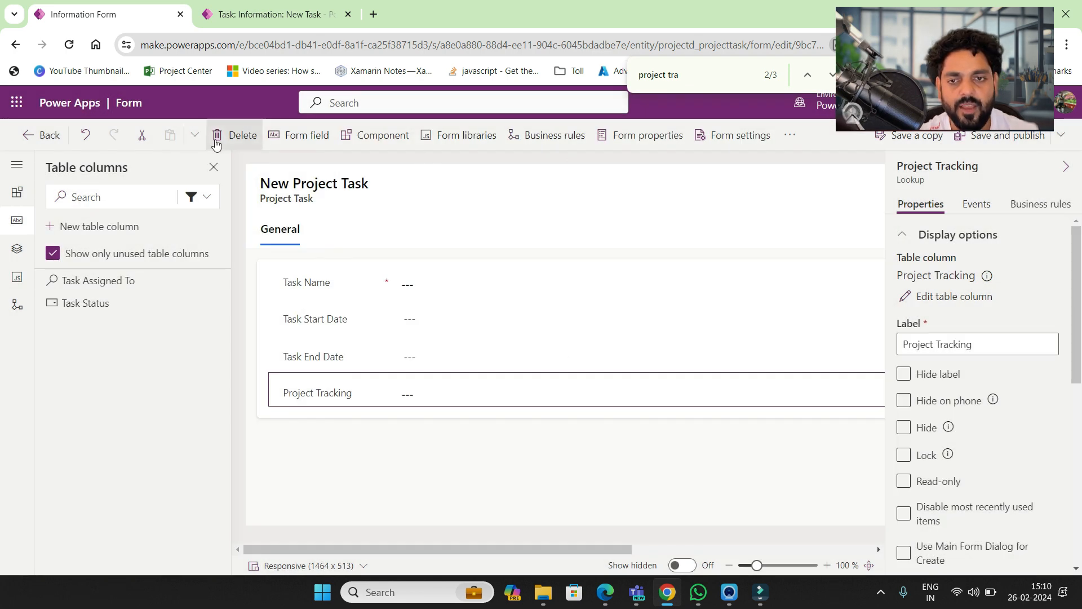
- Open the Active Project Tasks view and remove its Created On column
{"action": "left_click", "coordinate": [39, 137]}
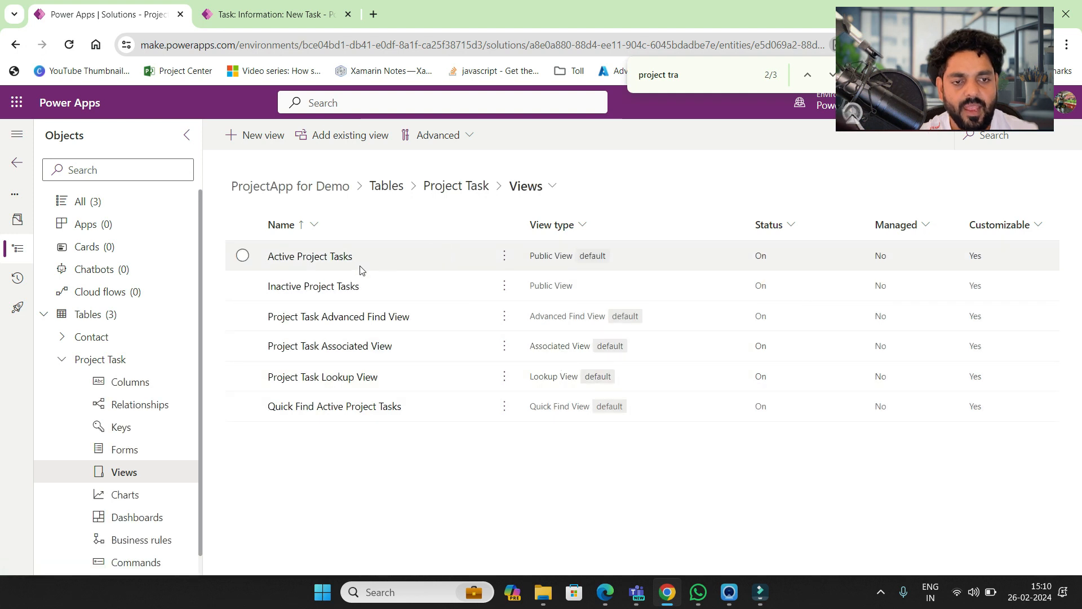
{"action": "left_click", "coordinate": [315, 261]}
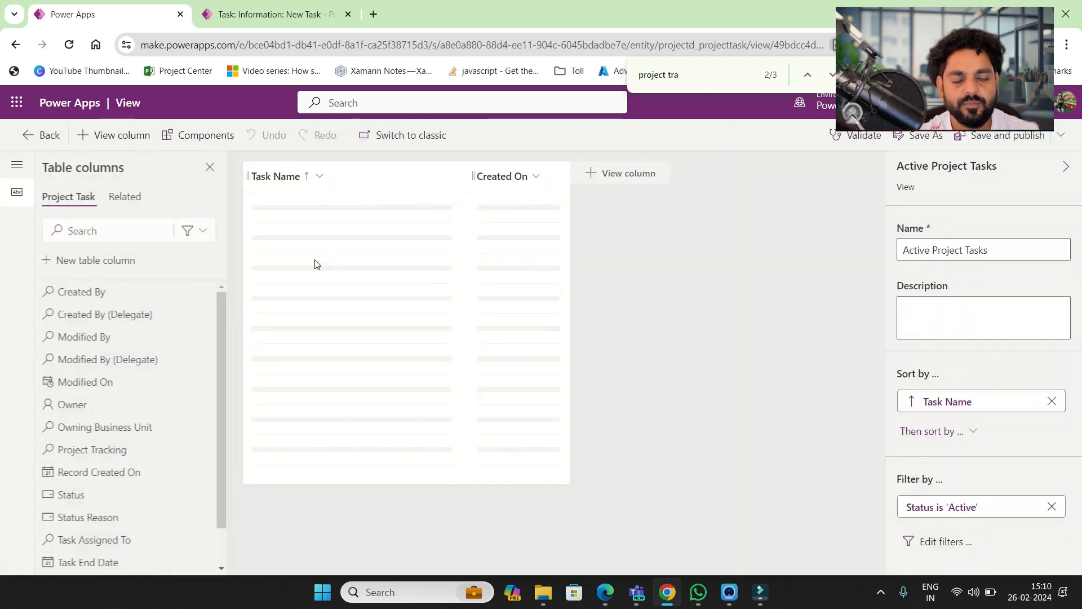
{"action": "left_click", "coordinate": [537, 177]}
{"action": "left_click", "coordinate": [527, 421]}
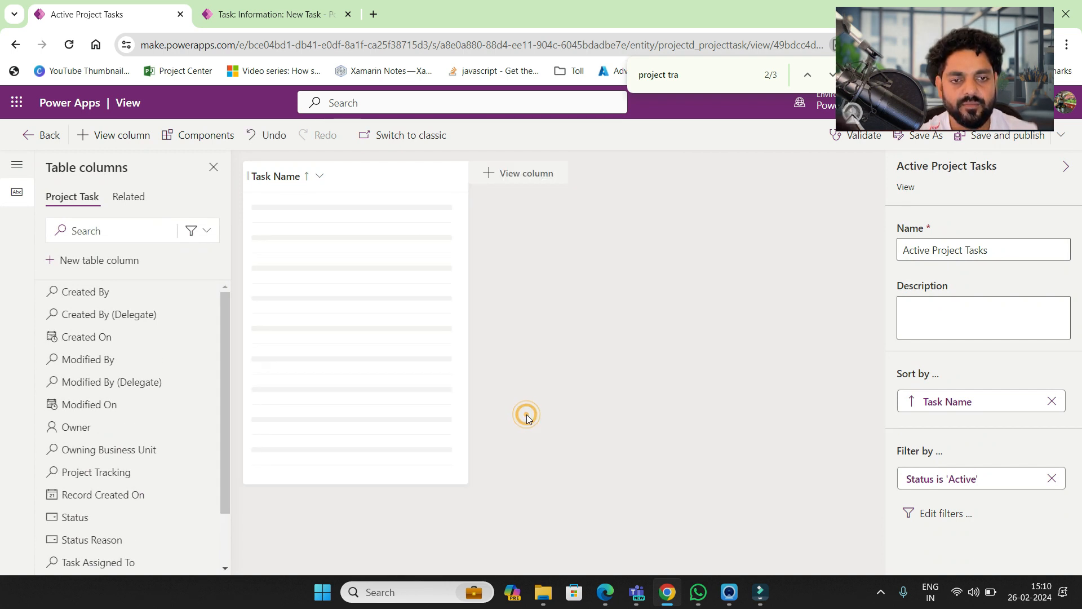
- Add Task Start Date, Task End Date, Status, Assigned To and Project Tracking columns
{"action": "left_click", "coordinate": [208, 232]}
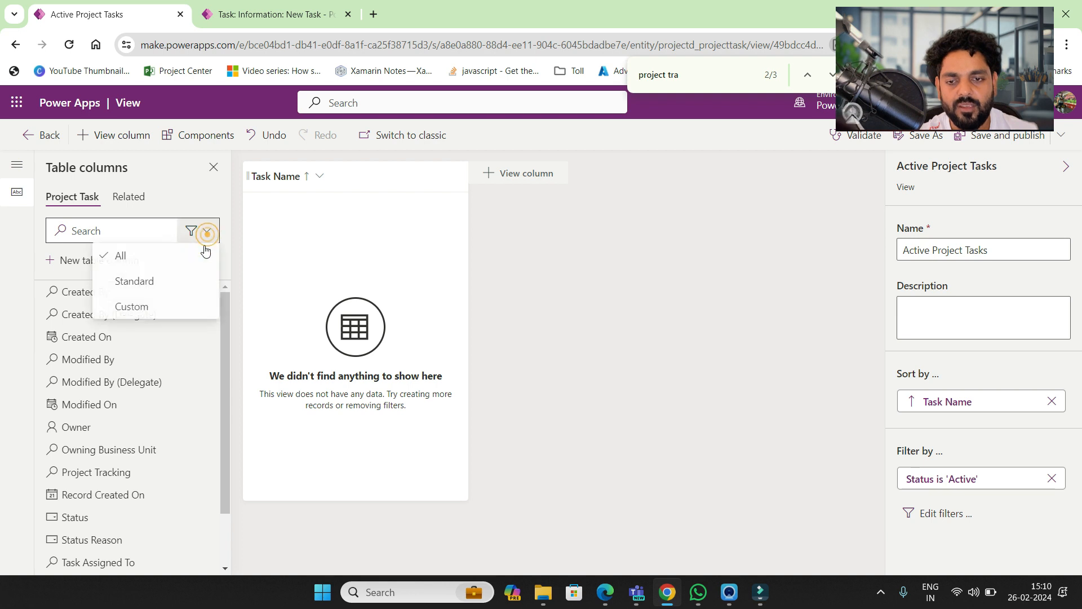
{"action": "left_click", "coordinate": [171, 313]}
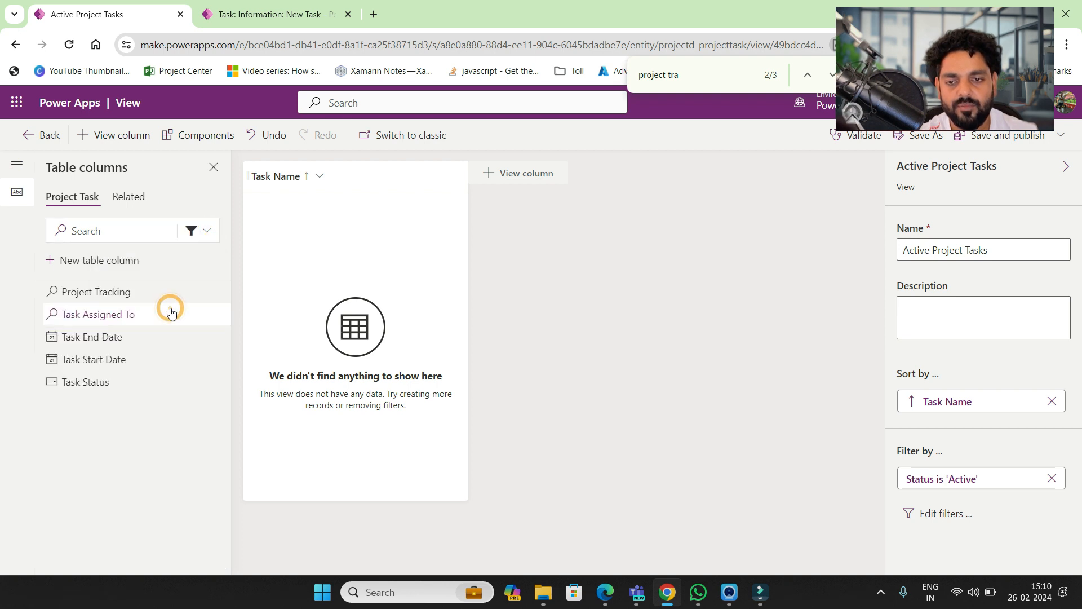
{"action": "left_click", "coordinate": [106, 357]}
{"action": "left_click", "coordinate": [101, 338]}
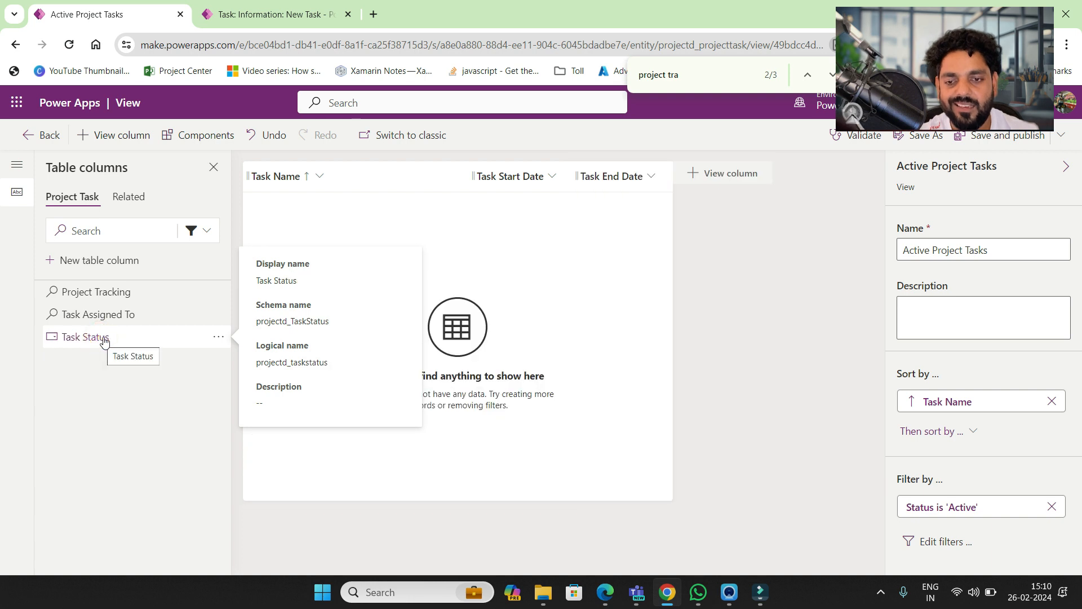
{"action": "left_click", "coordinate": [118, 341]}
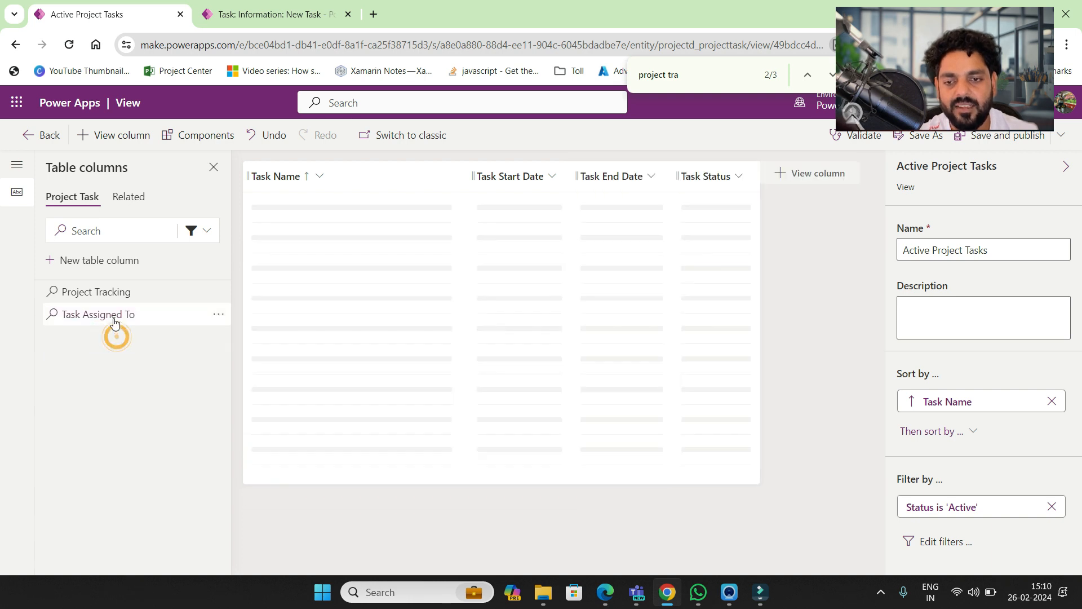
{"action": "left_click", "coordinate": [113, 316]}
{"action": "left_click", "coordinate": [114, 293]}
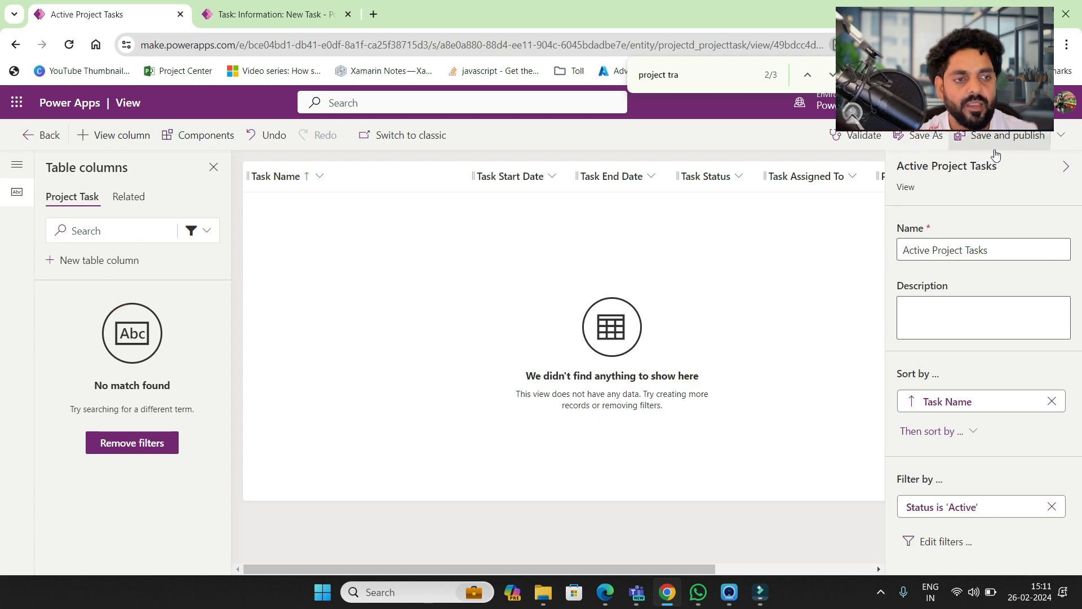
- Save the view without publishing and return to the Project Task views list
{"action": "left_click", "coordinate": [1060, 136]}
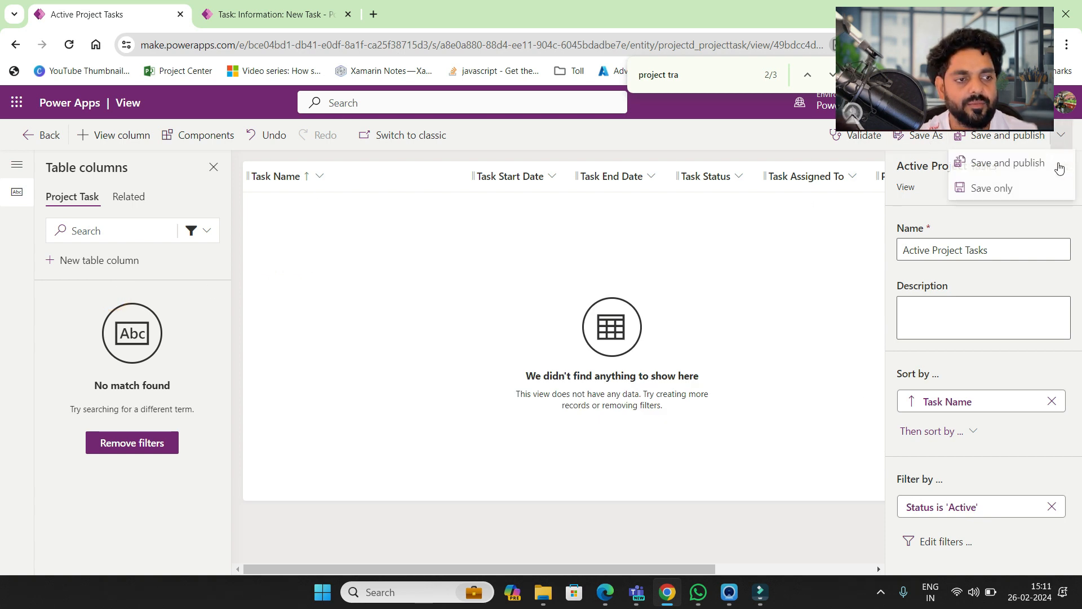
{"action": "left_click", "coordinate": [981, 191]}
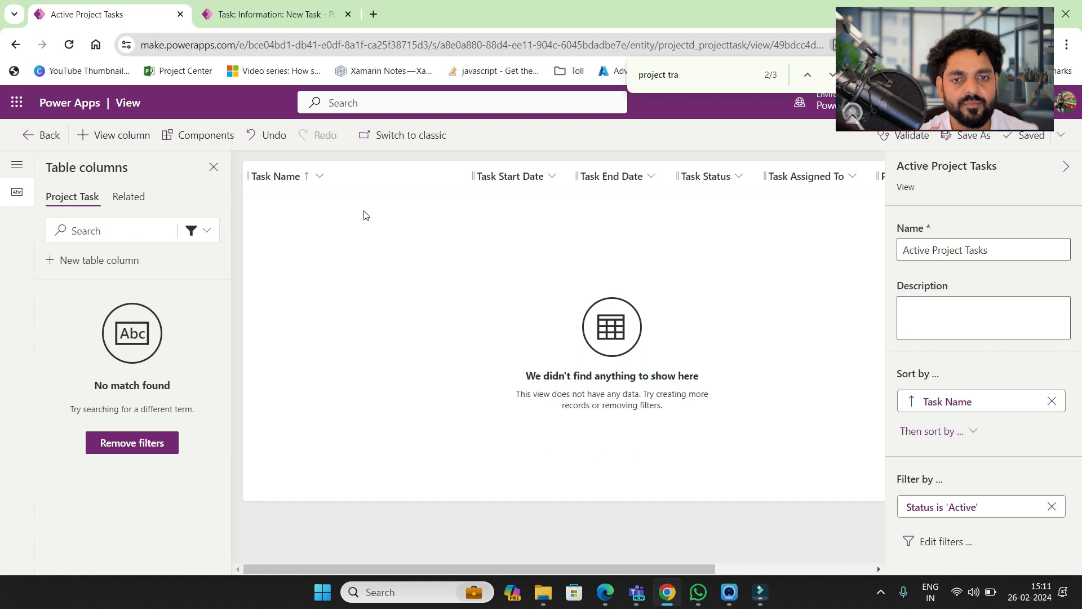
{"action": "left_click", "coordinate": [39, 136]}
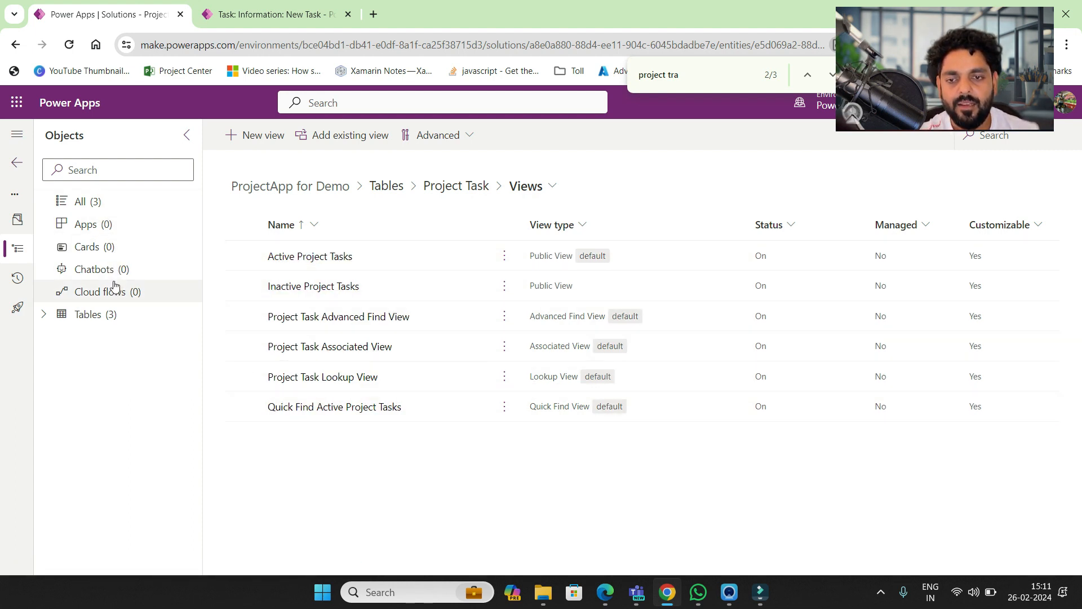
- Publish all customizations from the solution's Apps page, then bring Filmora to the front
{"action": "left_click", "coordinate": [97, 225]}
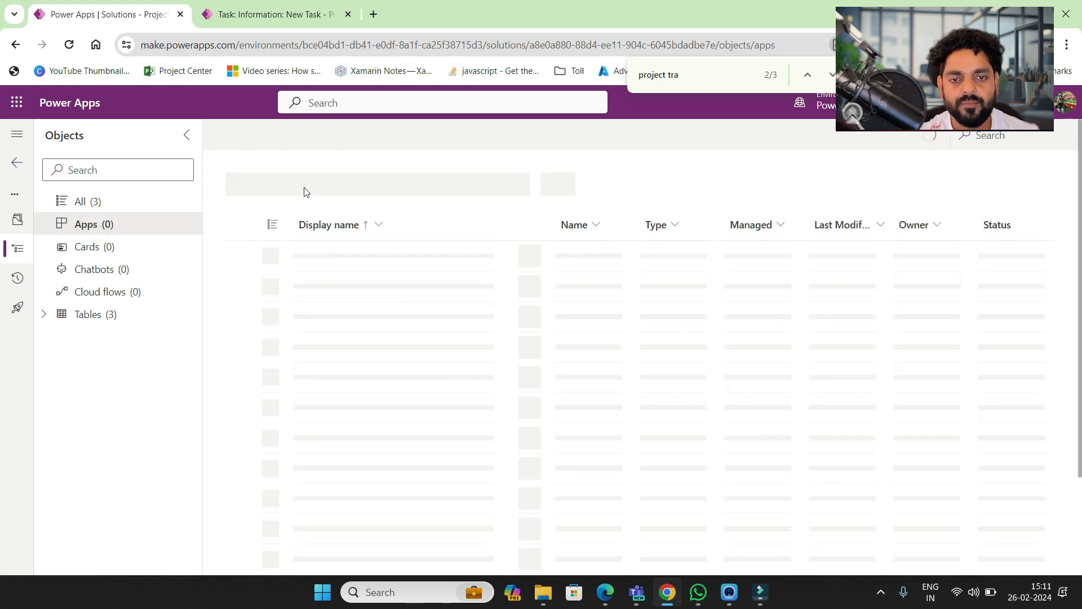
{"action": "left_click", "coordinate": [267, 142]}
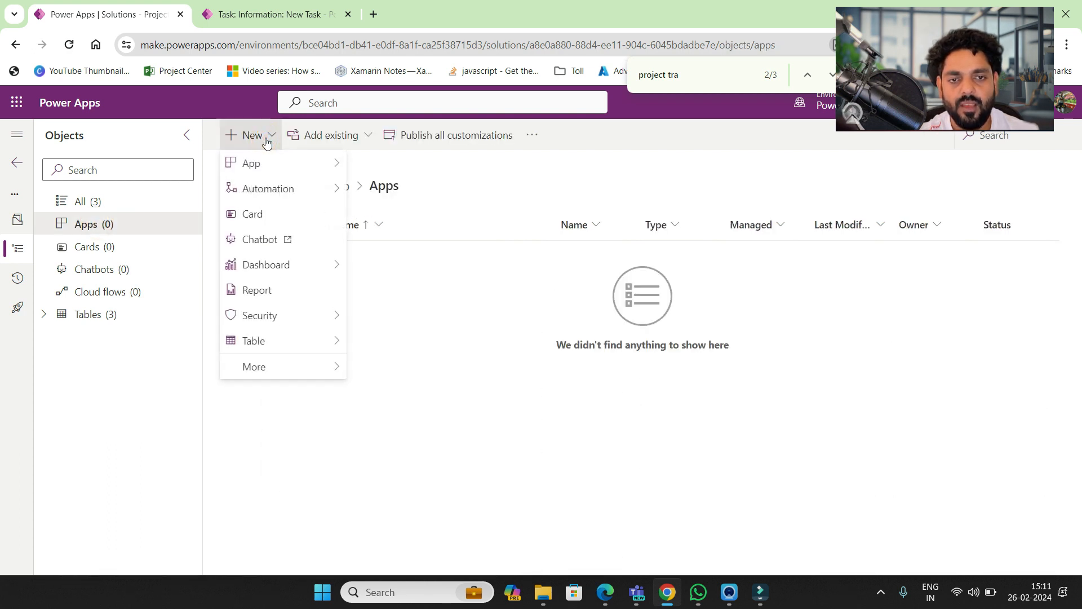
{"action": "left_click", "coordinate": [438, 137]}
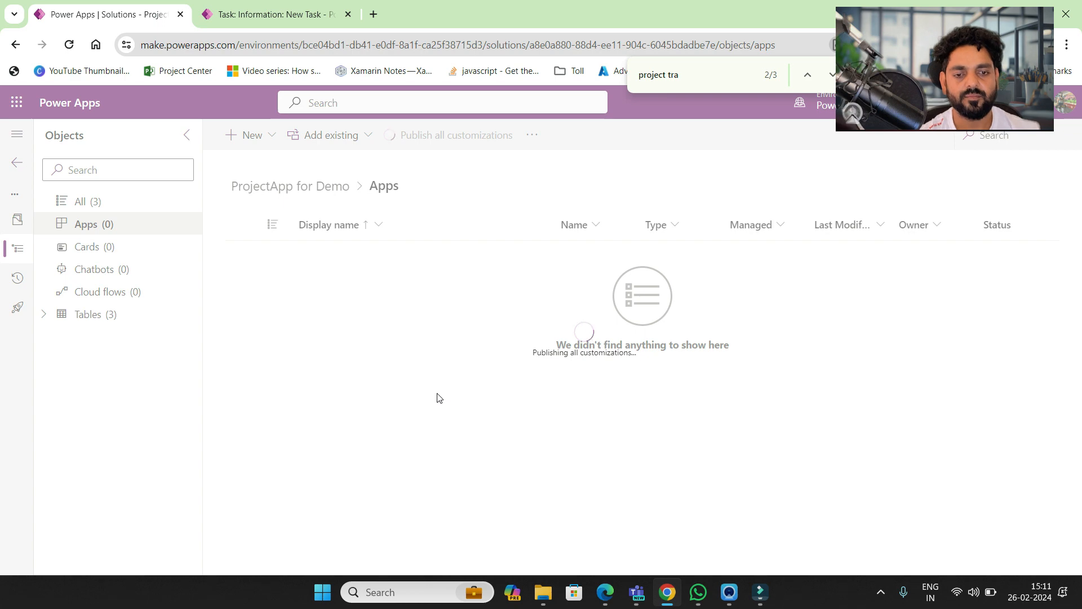
{"action": "left_click", "coordinate": [760, 604]}
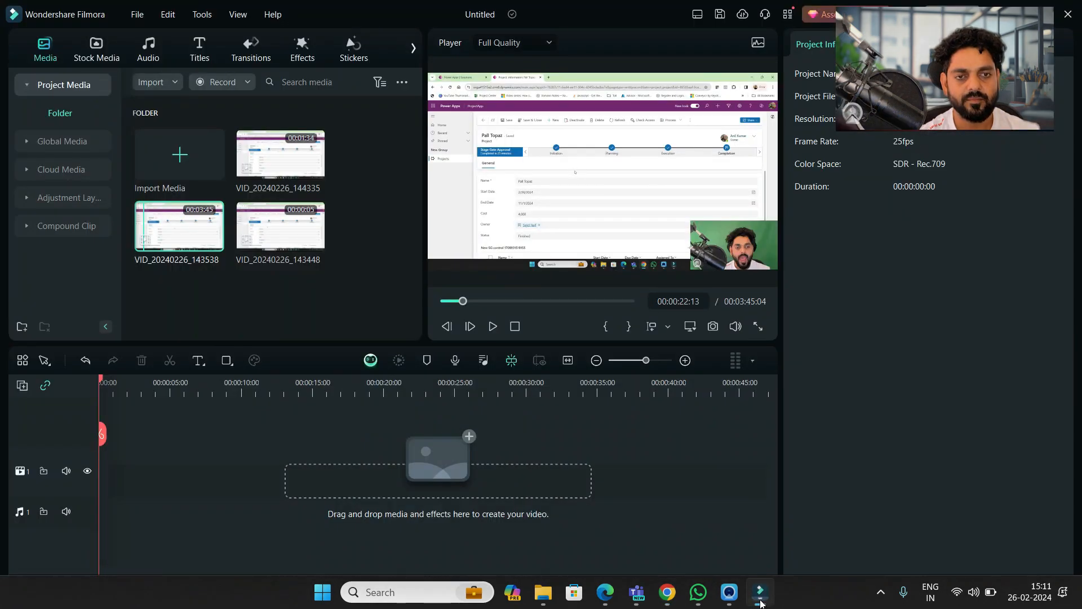
- Minimise Filmora from the taskbar to return to the Power Apps page
{"action": "left_click", "coordinate": [761, 604]}
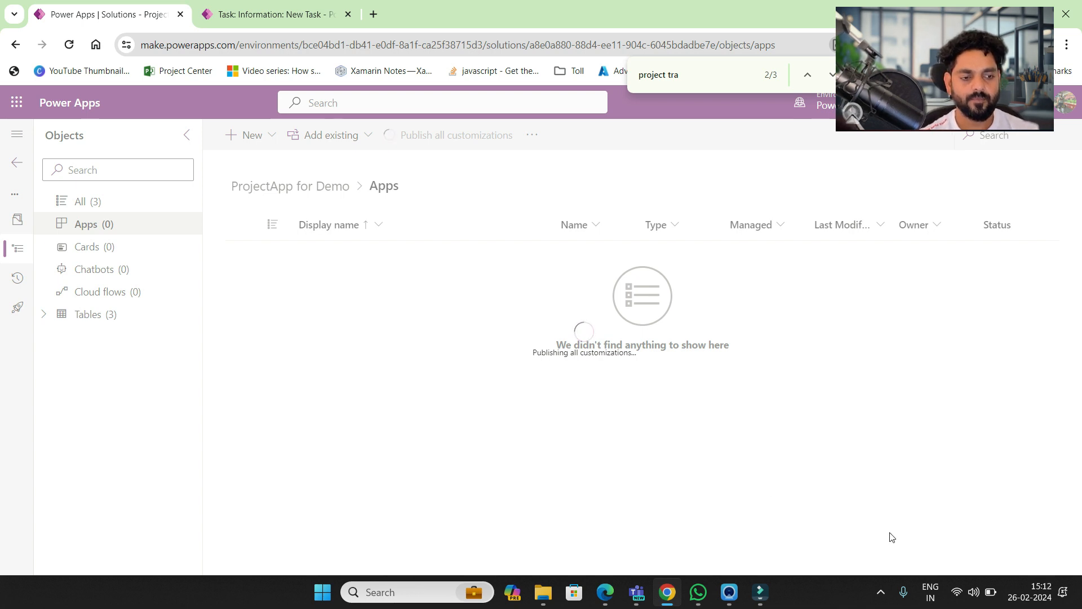
- Check the hidden tray icons, then show the New > App choices
{"action": "left_click", "coordinate": [881, 592]}
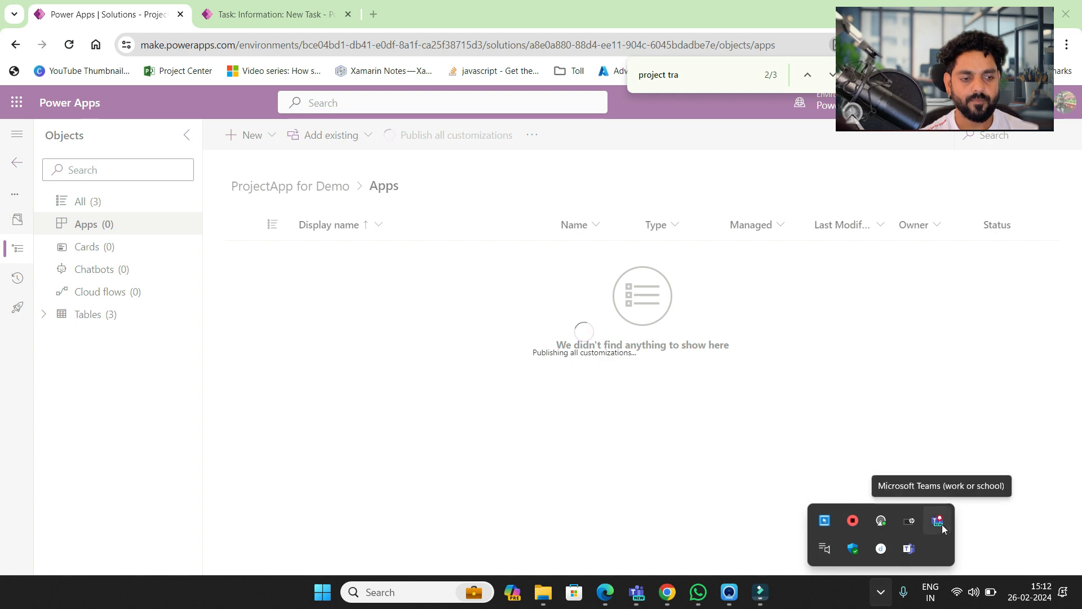
{"action": "left_click", "coordinate": [636, 501]}
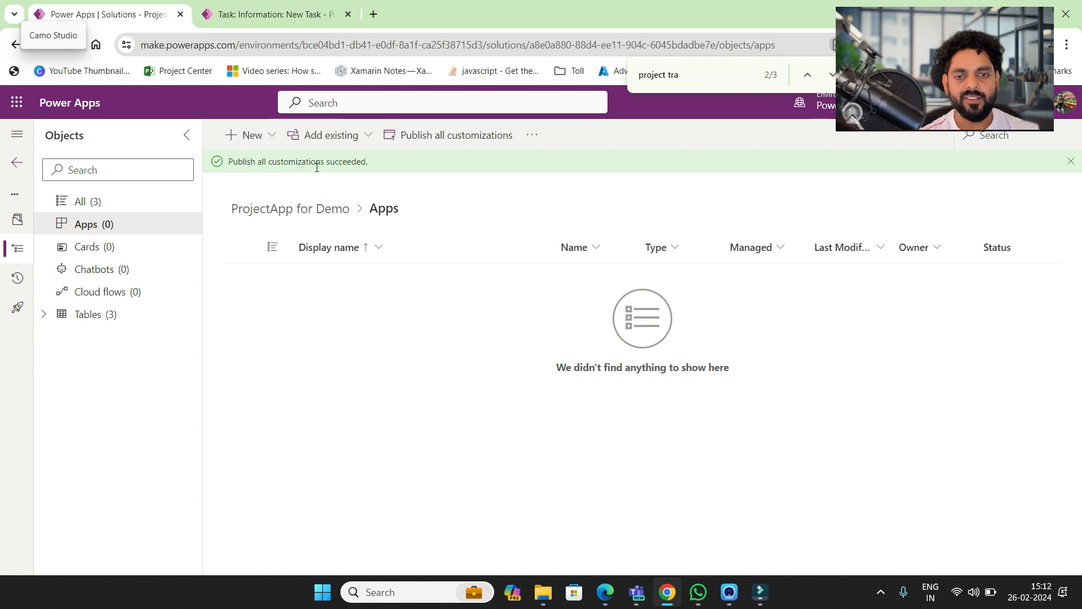
{"action": "left_click", "coordinate": [273, 145]}
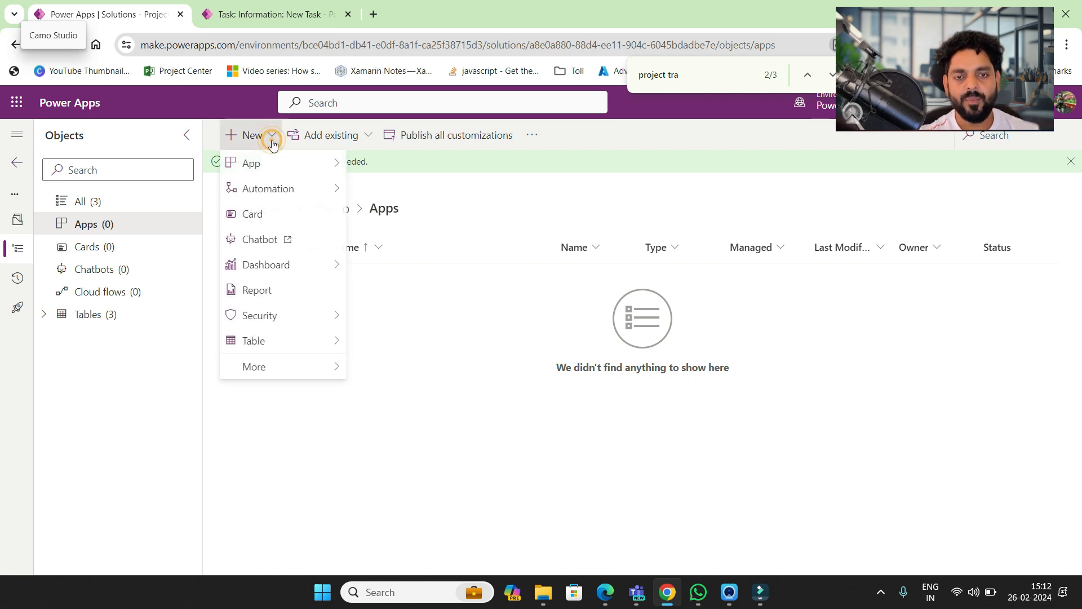
{"action": "left_click", "coordinate": [316, 331]}
- Create a model-driven app named 'Project Tracker'
{"action": "mouse_move", "coordinate": [335, 165]}
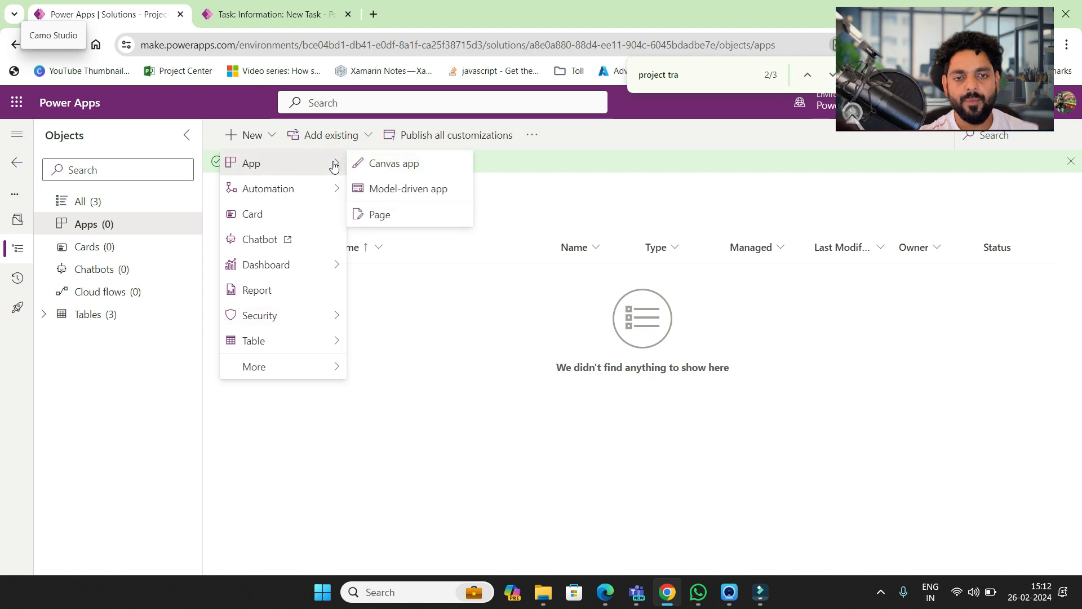
{"action": "left_click", "coordinate": [396, 187]}
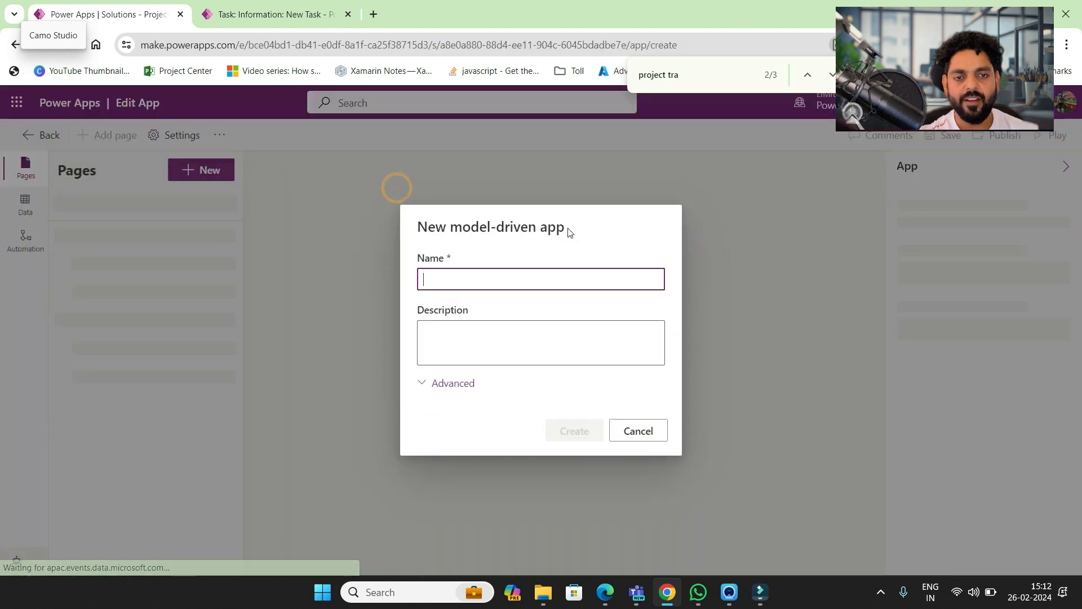
{"action": "left_click", "coordinate": [508, 283]}
{"action": "type", "text": "Proje"}
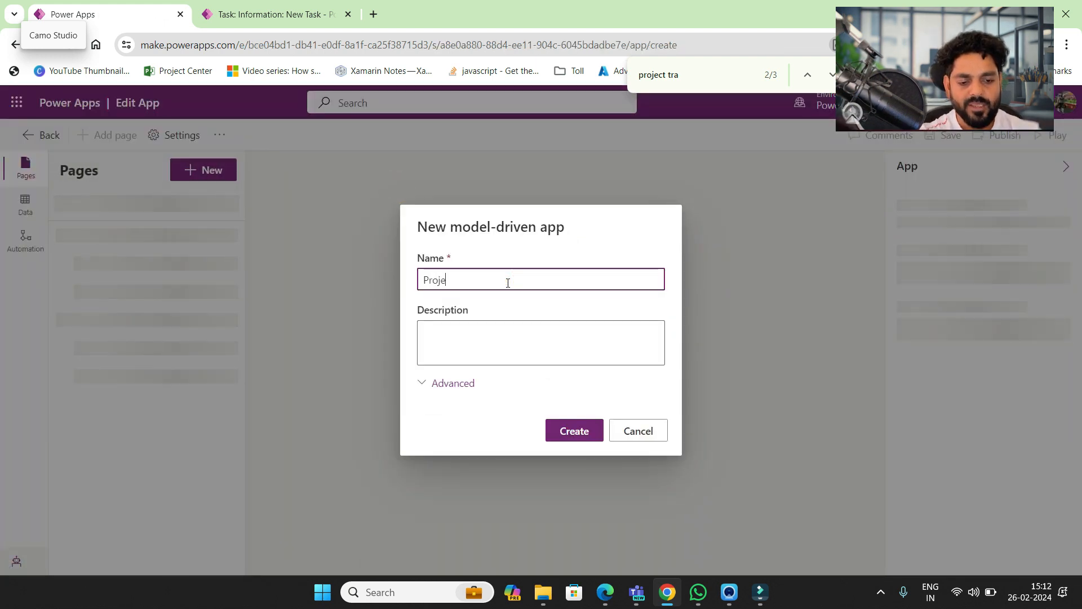
{"action": "type", "text": "ct Tracker"}
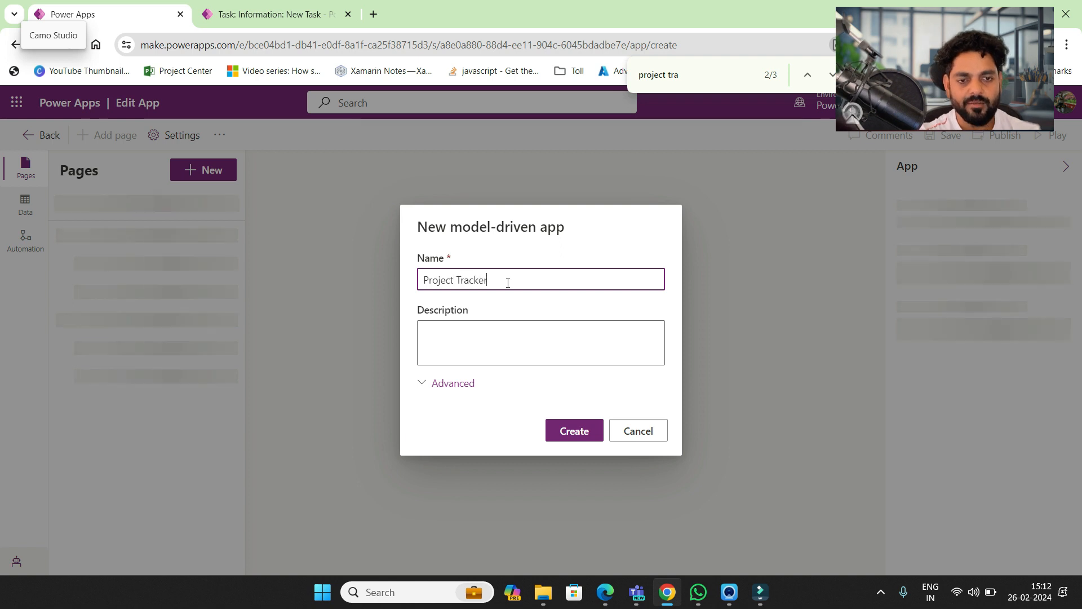
{"action": "left_click", "coordinate": [574, 433]}
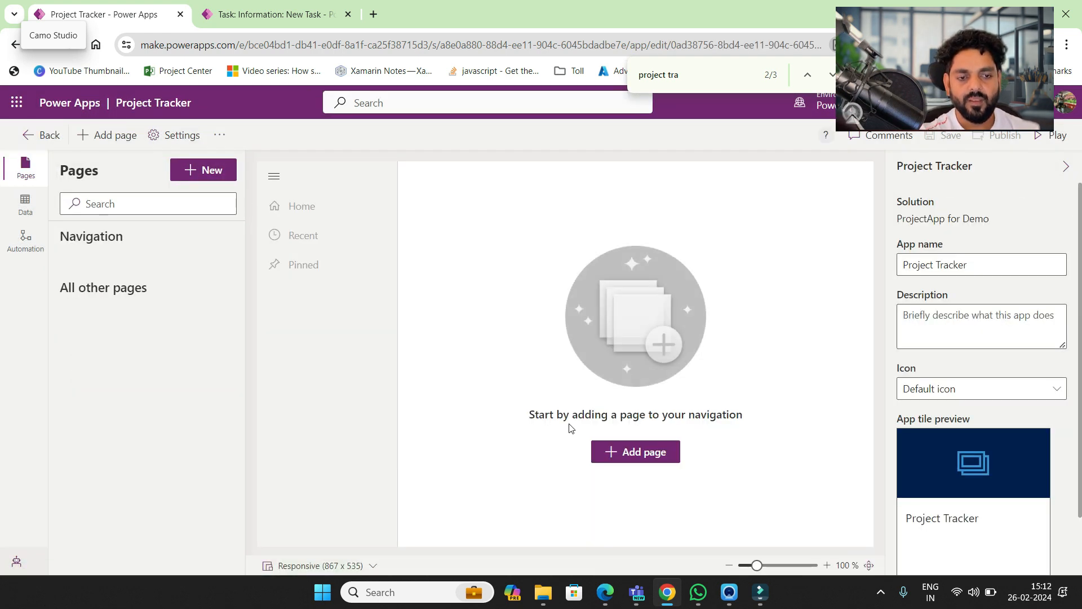
- Search tables for 'project tr' in New page, cancel, and leave the app designer
{"action": "left_click", "coordinate": [639, 453]}
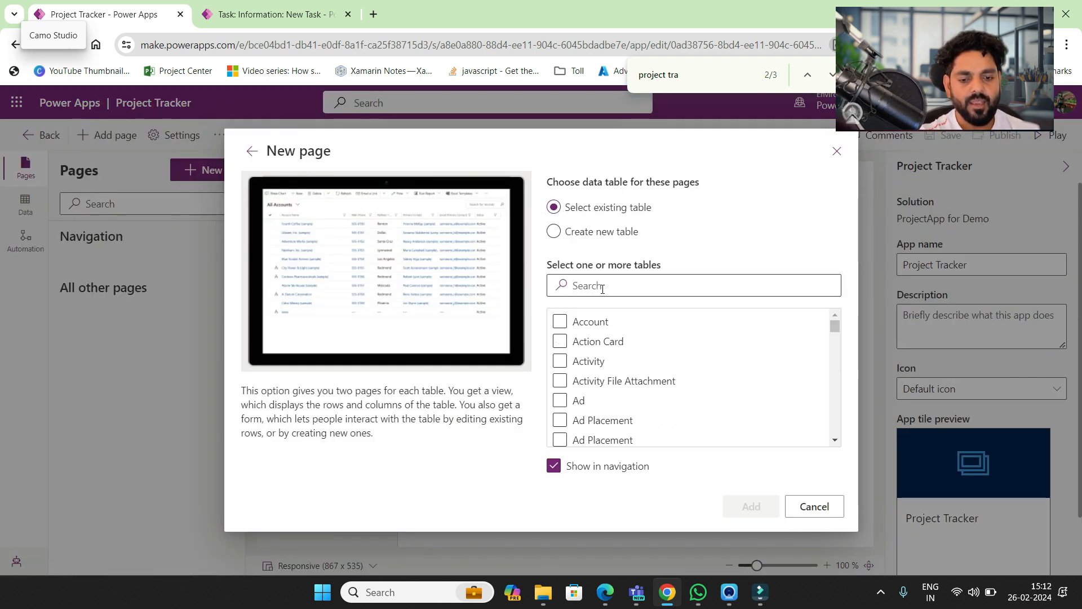
{"action": "left_click", "coordinate": [602, 288]}
{"action": "type", "text": "project tr"}
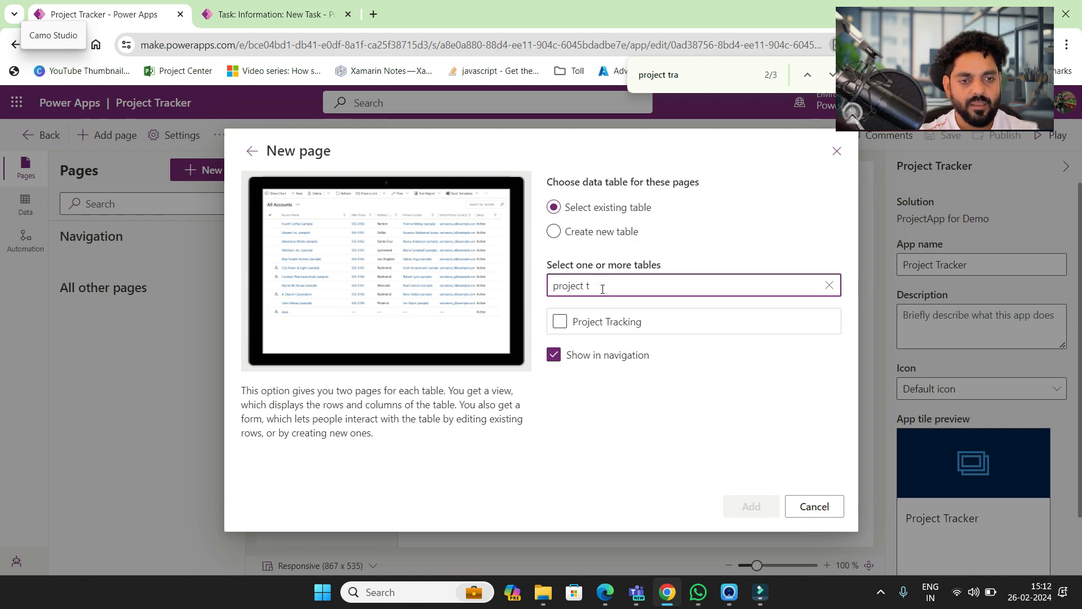
{"action": "key", "text": "BackSpace"}
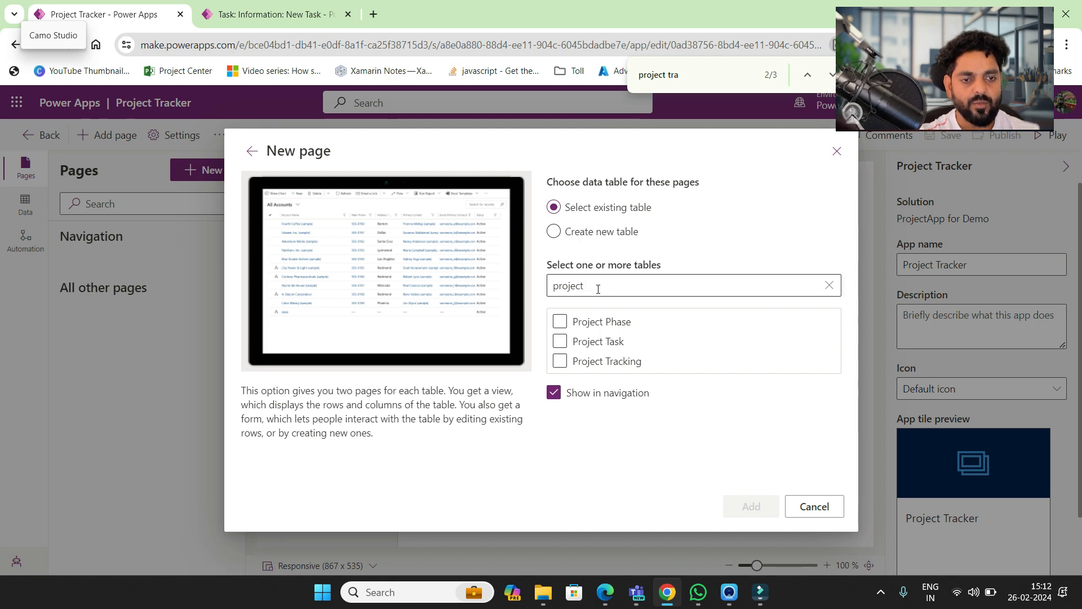
{"action": "left_click", "coordinate": [598, 289]}
{"action": "key", "text": "BackSpace"}
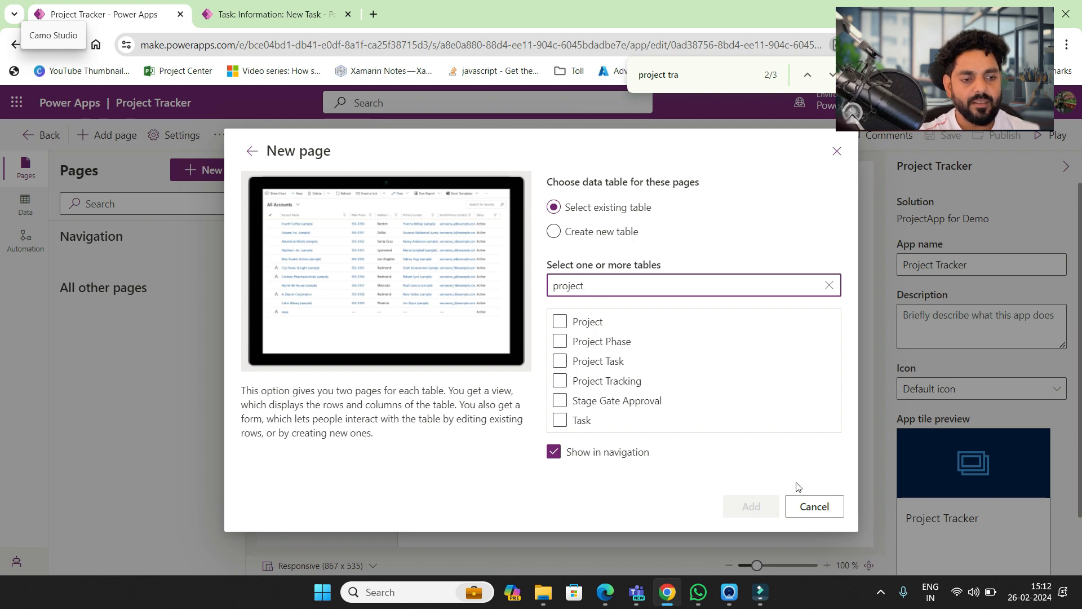
{"action": "left_click", "coordinate": [806, 506]}
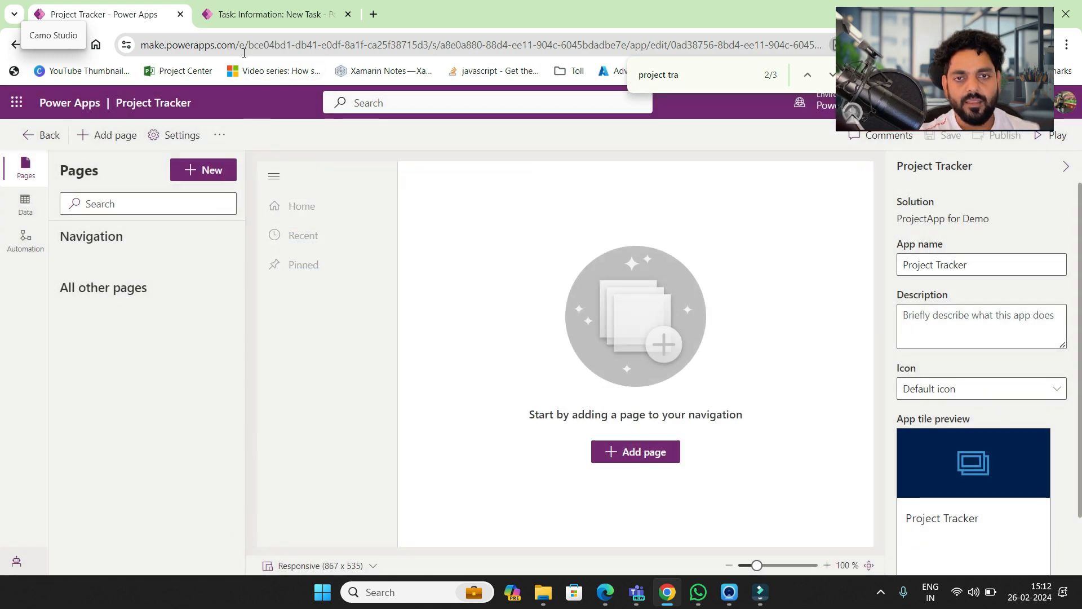
{"action": "left_click", "coordinate": [24, 136]}
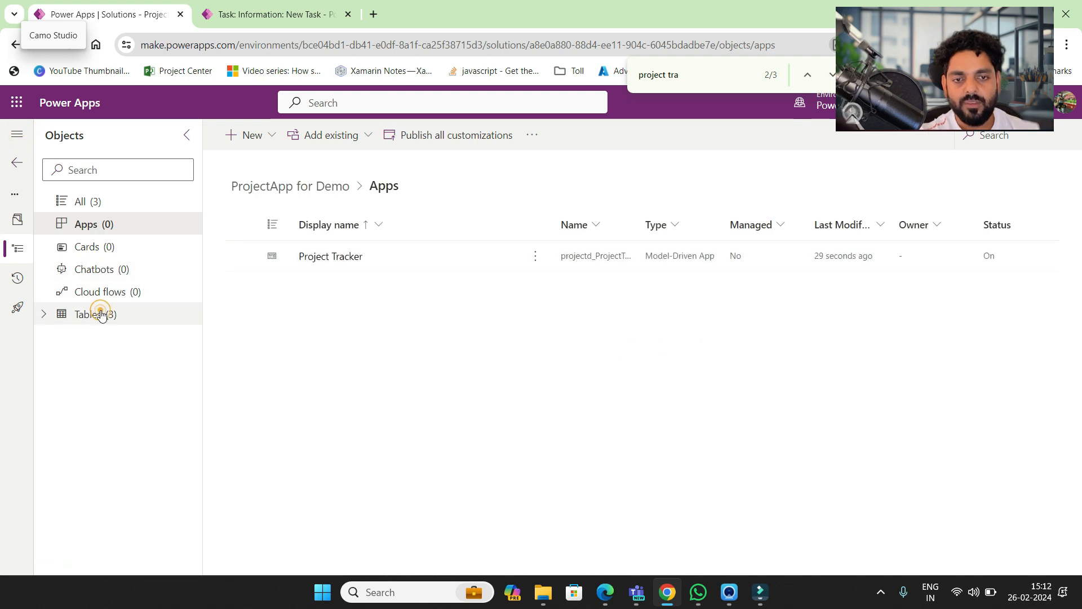
- Review the solution's tables, then open the Project Tracker app from Apps in the designer
{"action": "left_click", "coordinate": [101, 314]}
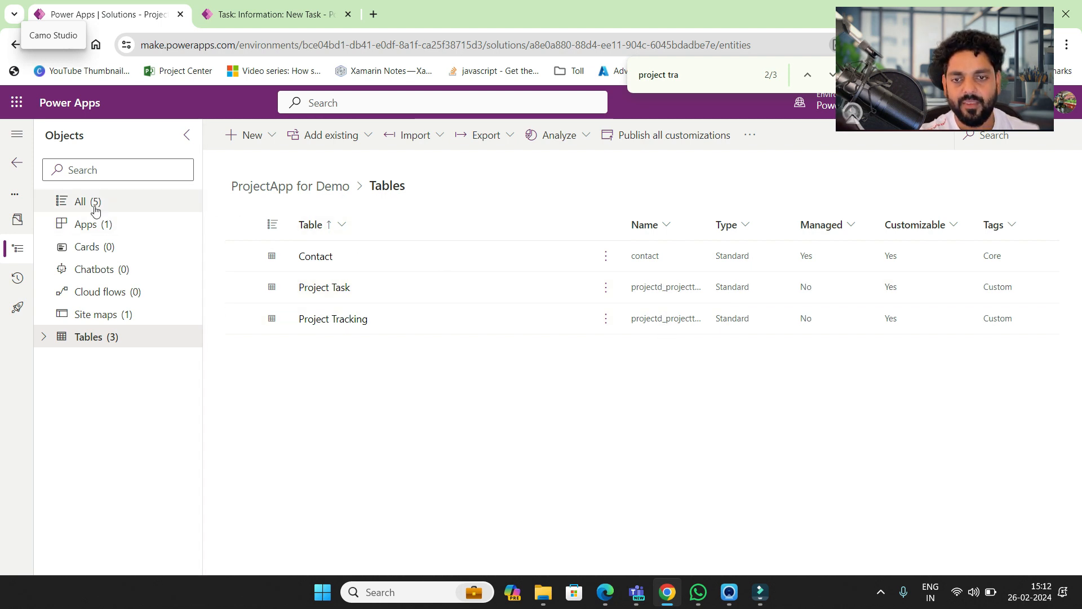
{"action": "left_click", "coordinate": [99, 223]}
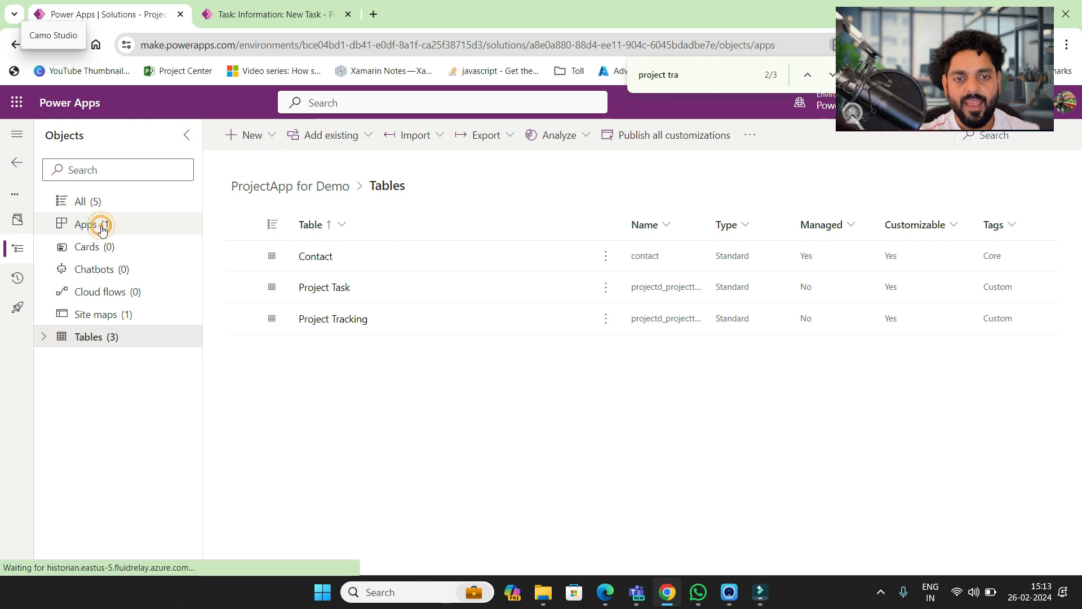
{"action": "left_click", "coordinate": [341, 256]}
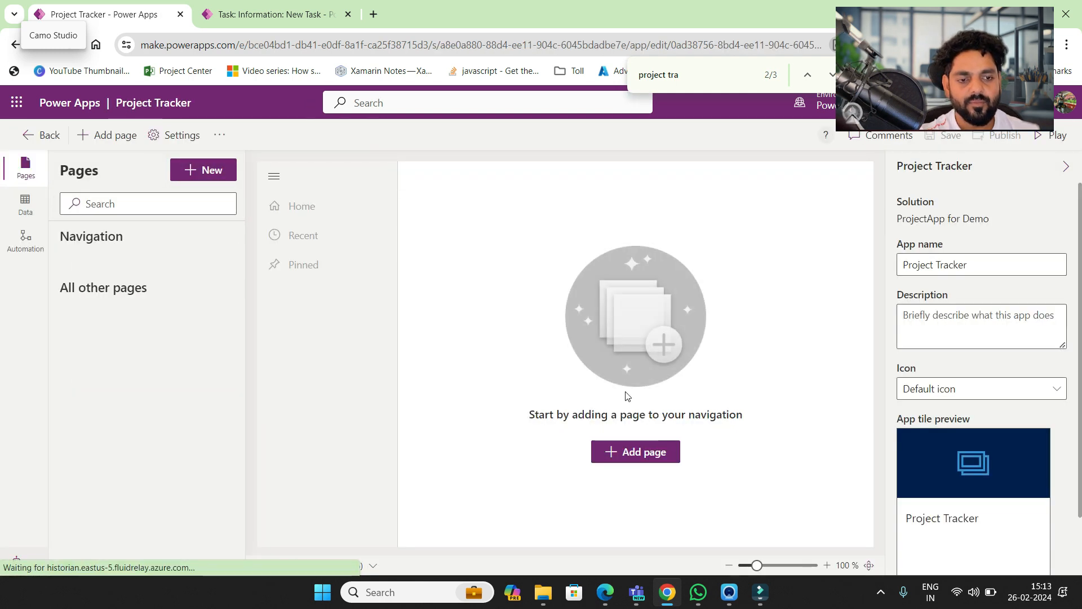
- Add Dataverse table pages for Project Task, Project Tracking and Contact to the app
{"action": "left_click", "coordinate": [633, 453]}
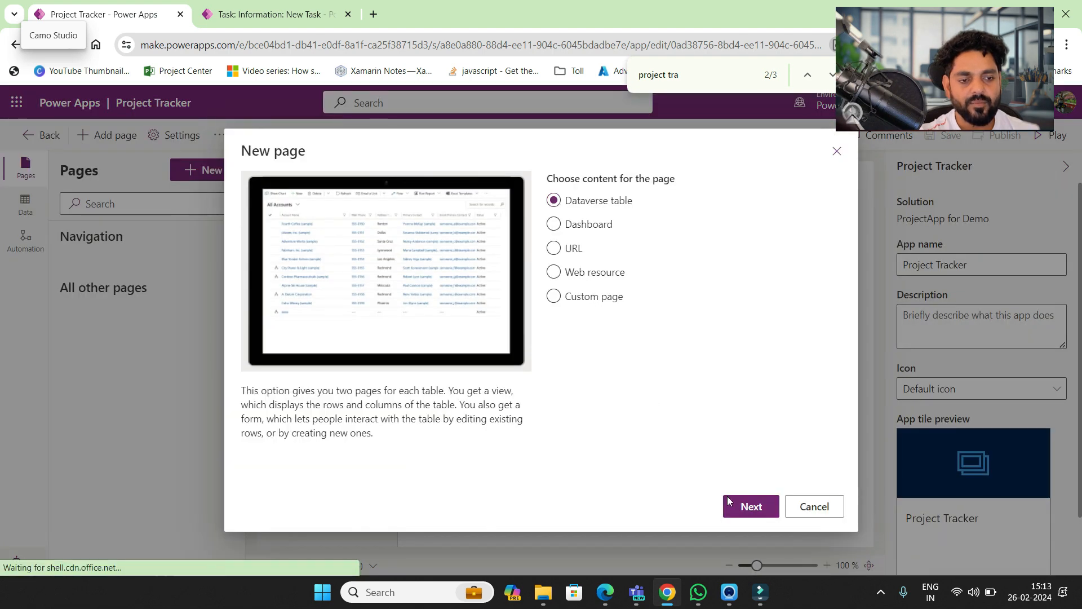
{"action": "left_click", "coordinate": [737, 508]}
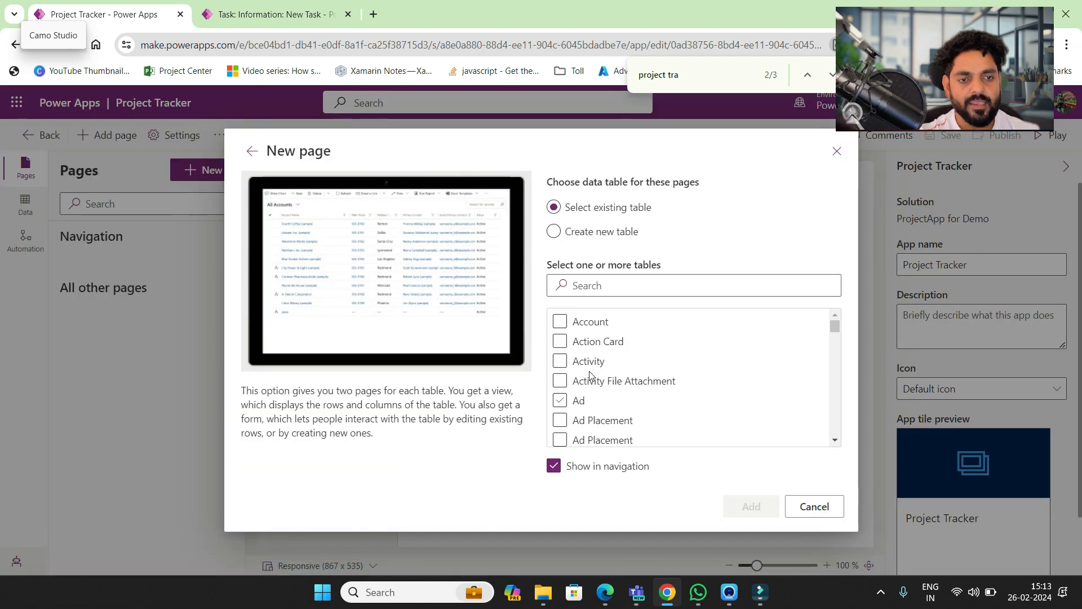
{"action": "left_click", "coordinate": [577, 287]}
{"action": "type", "text": "Project"}
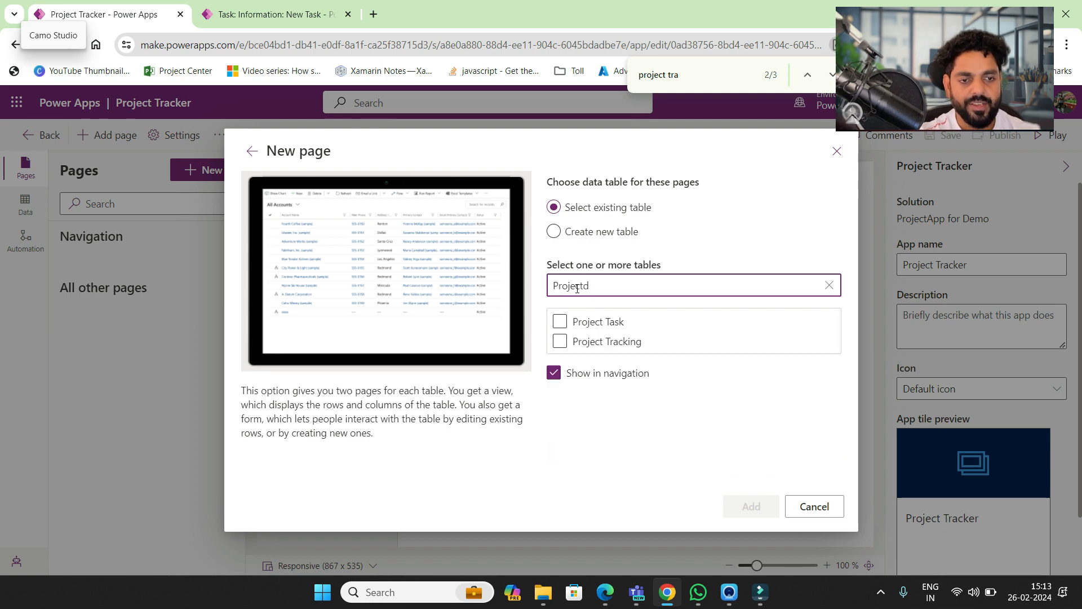
{"action": "type", "text": "d"}
{"action": "left_click", "coordinate": [560, 322]}
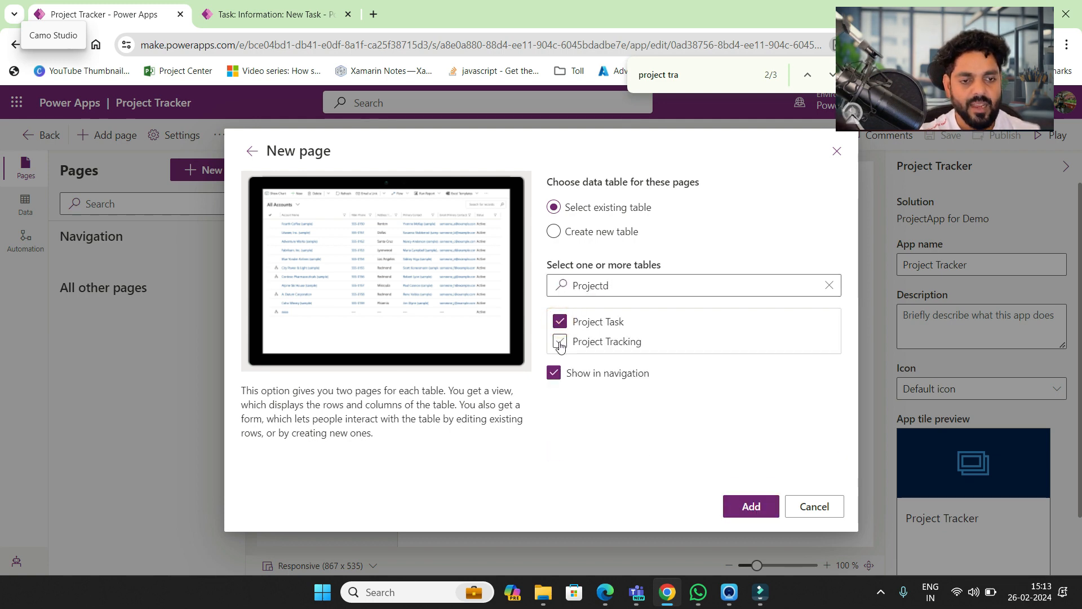
{"action": "left_click", "coordinate": [560, 342]}
{"action": "left_click", "coordinate": [637, 286]}
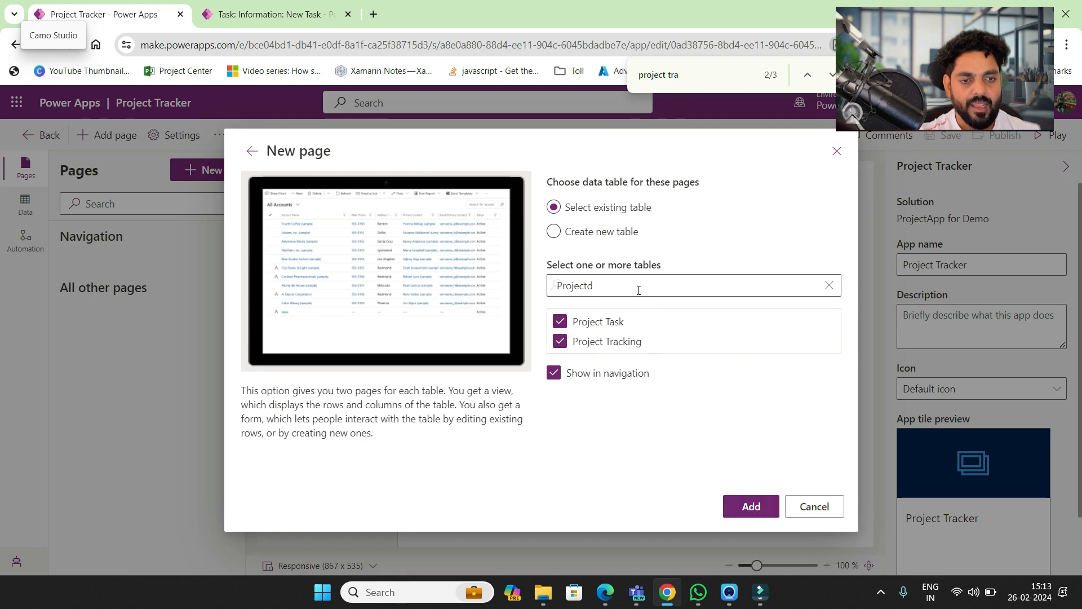
{"action": "double_click", "coordinate": [636, 286]}
{"action": "type", "text": "contac"}
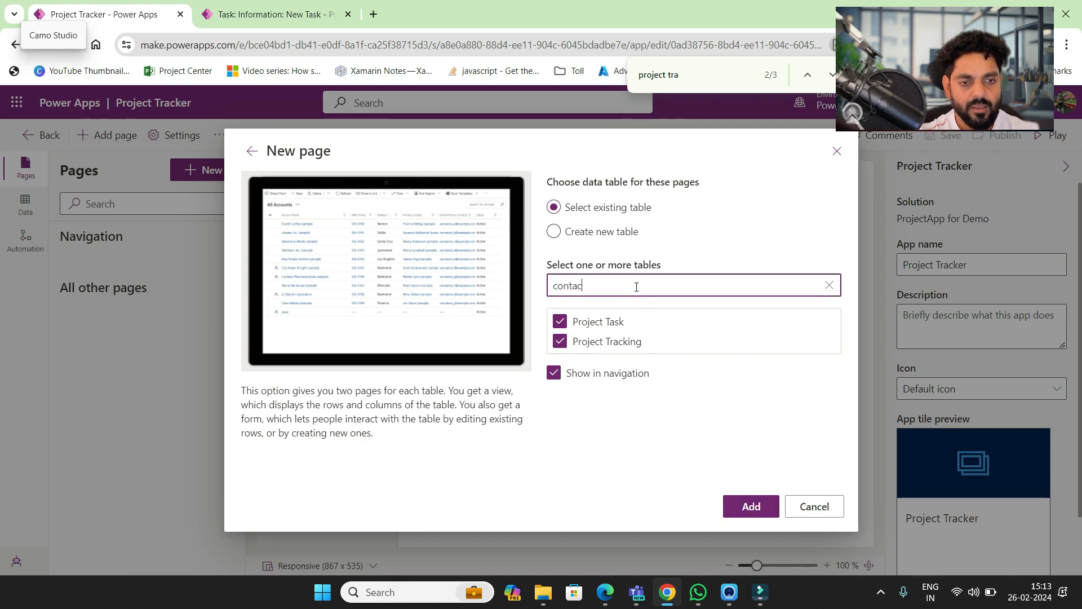
{"action": "type", "text": "t"}
{"action": "left_click", "coordinate": [560, 342]}
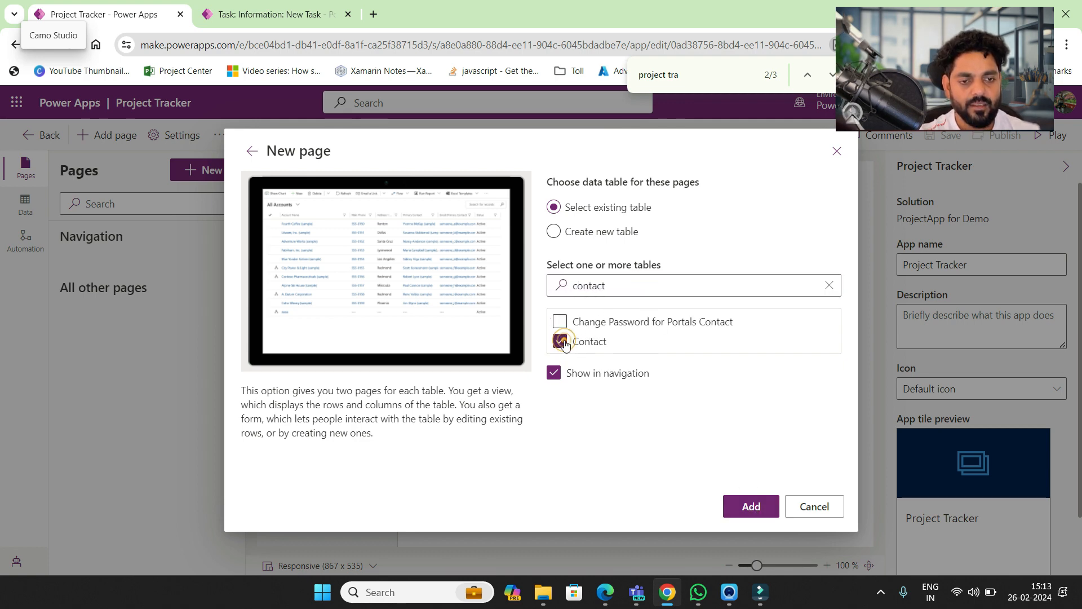
{"action": "left_click", "coordinate": [749, 505]}
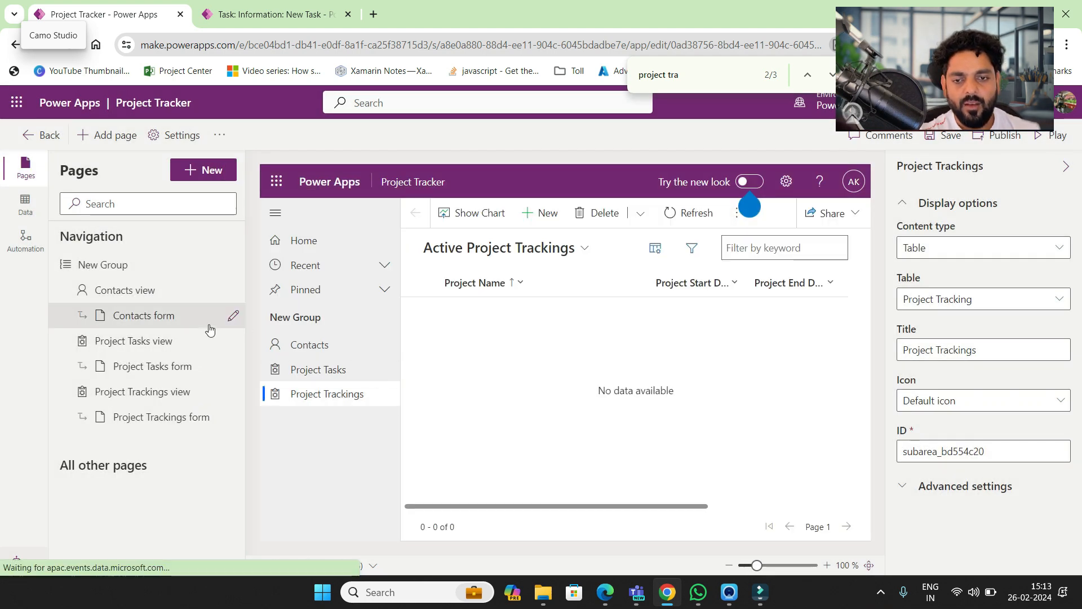
- Remove the Project Tasks and Contacts view pages from the app's navigation
{"action": "left_click", "coordinate": [231, 343]}
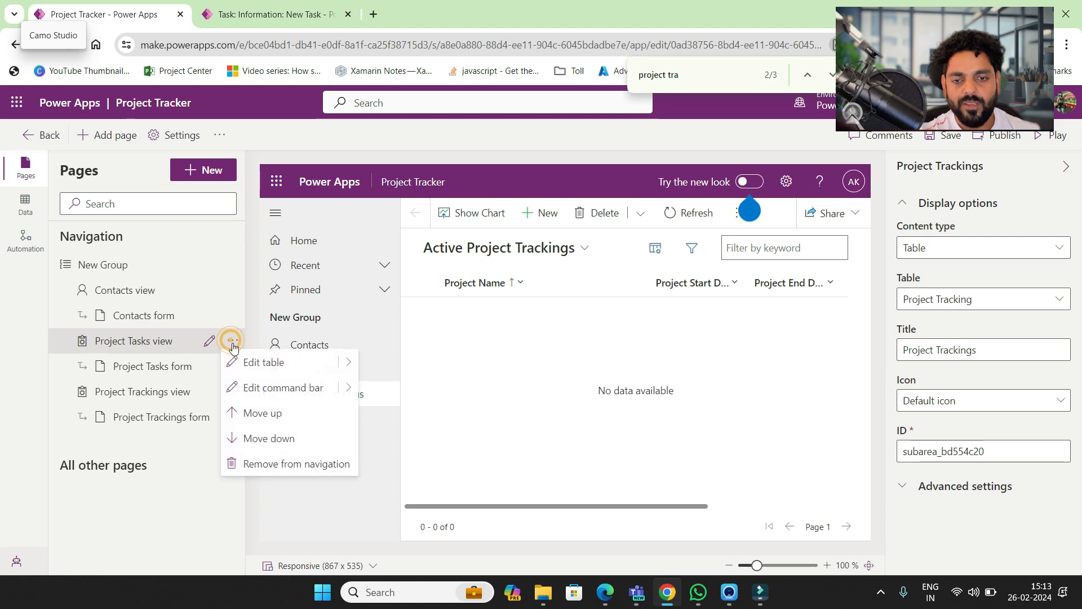
{"action": "left_click", "coordinate": [261, 463]}
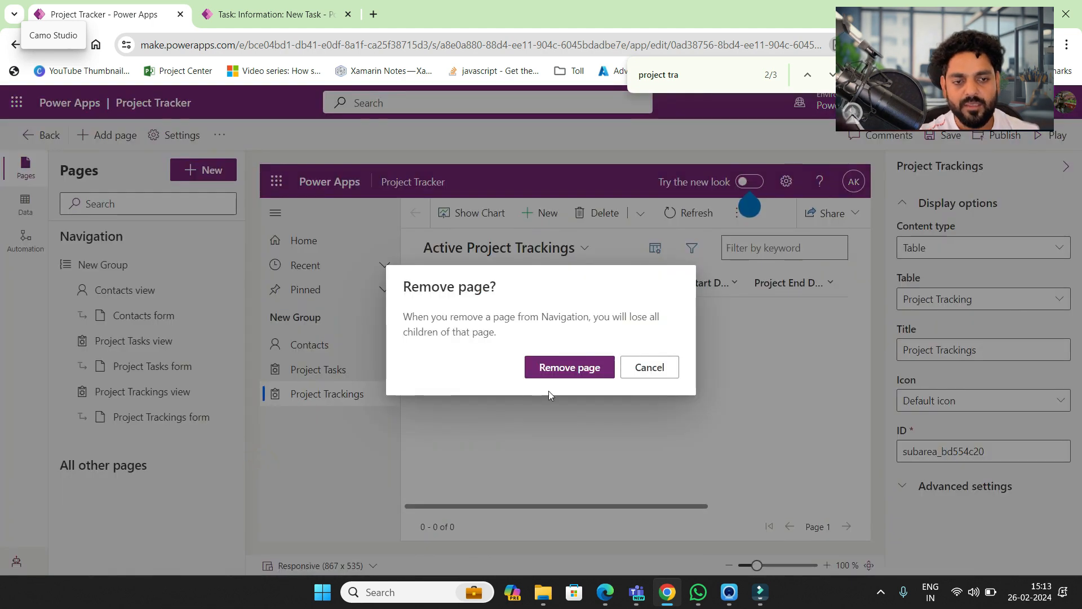
{"action": "left_click", "coordinate": [573, 372]}
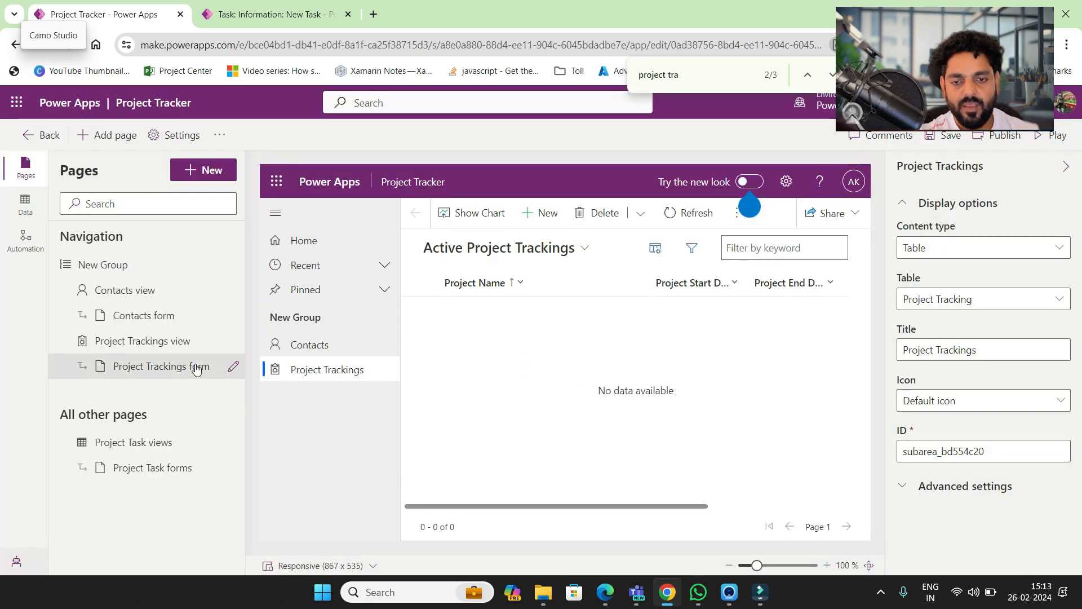
{"action": "left_click", "coordinate": [232, 345]}
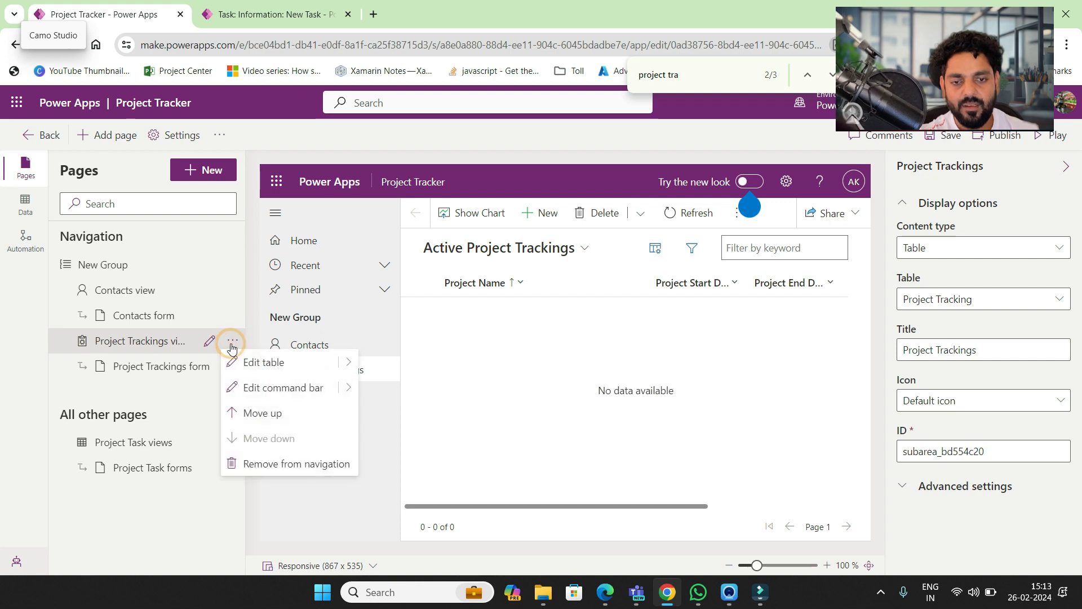
{"action": "left_click", "coordinate": [230, 293]}
{"action": "left_click", "coordinate": [230, 294]}
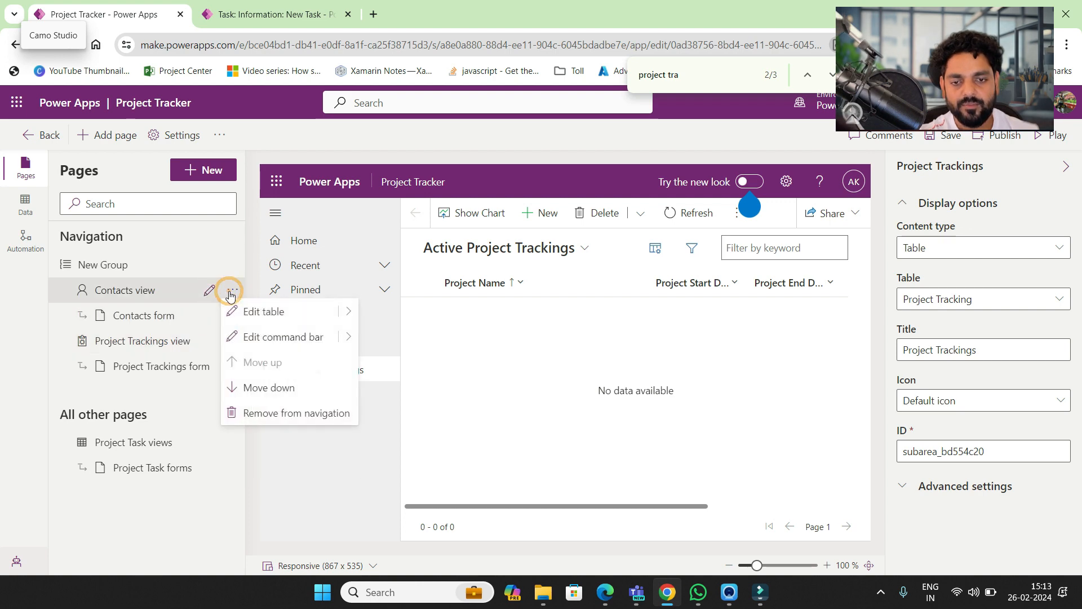
{"action": "left_click", "coordinate": [282, 414]}
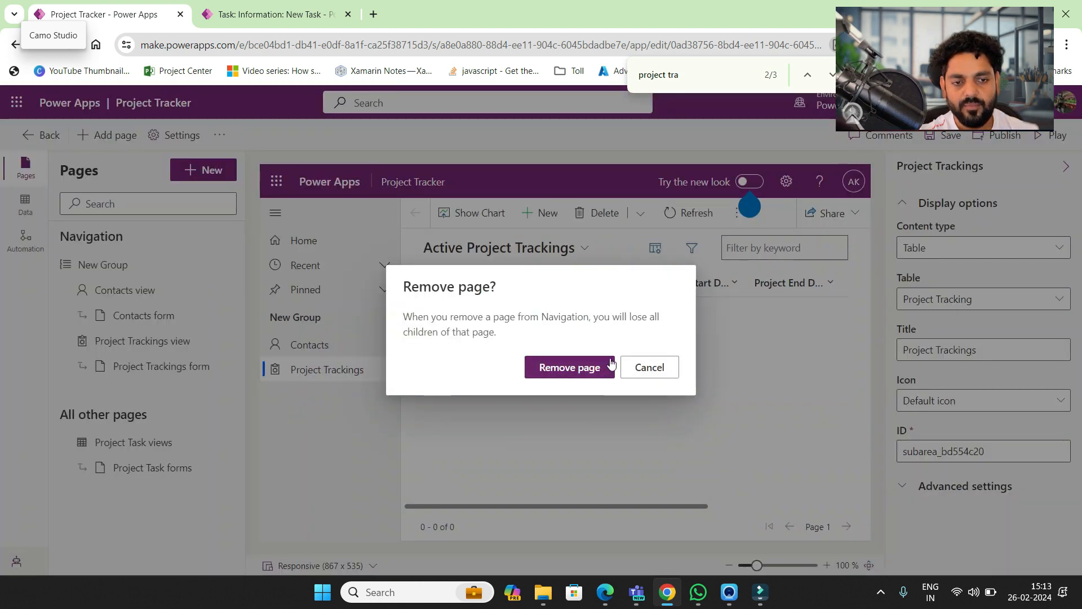
{"action": "left_click", "coordinate": [592, 367]}
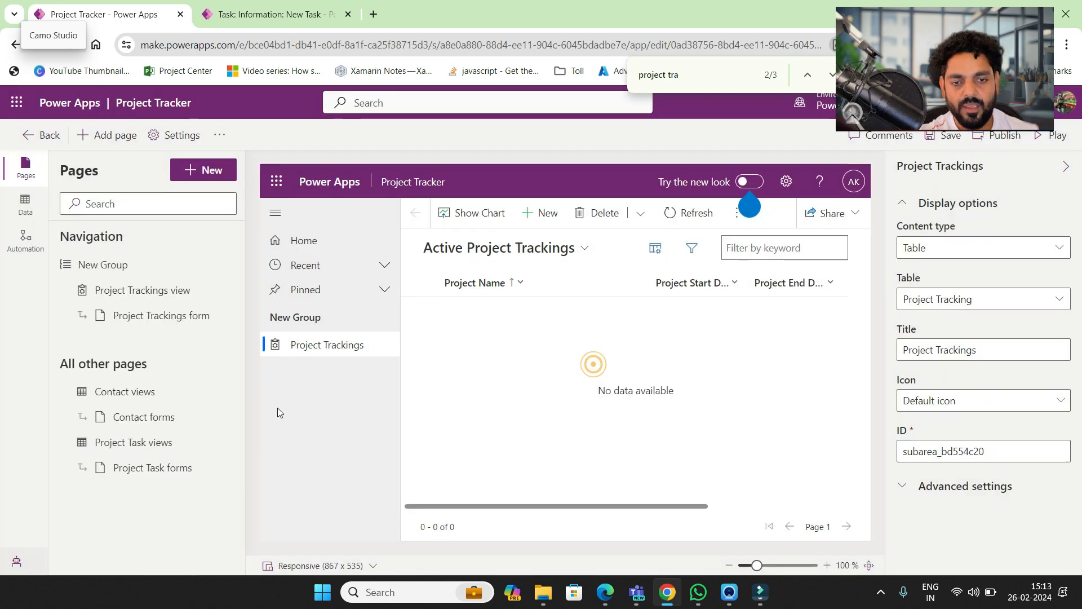
- Save the app while opening the Project Trackings view, then return to the designer
{"action": "left_click", "coordinate": [148, 294]}
{"action": "left_click", "coordinate": [209, 289]}
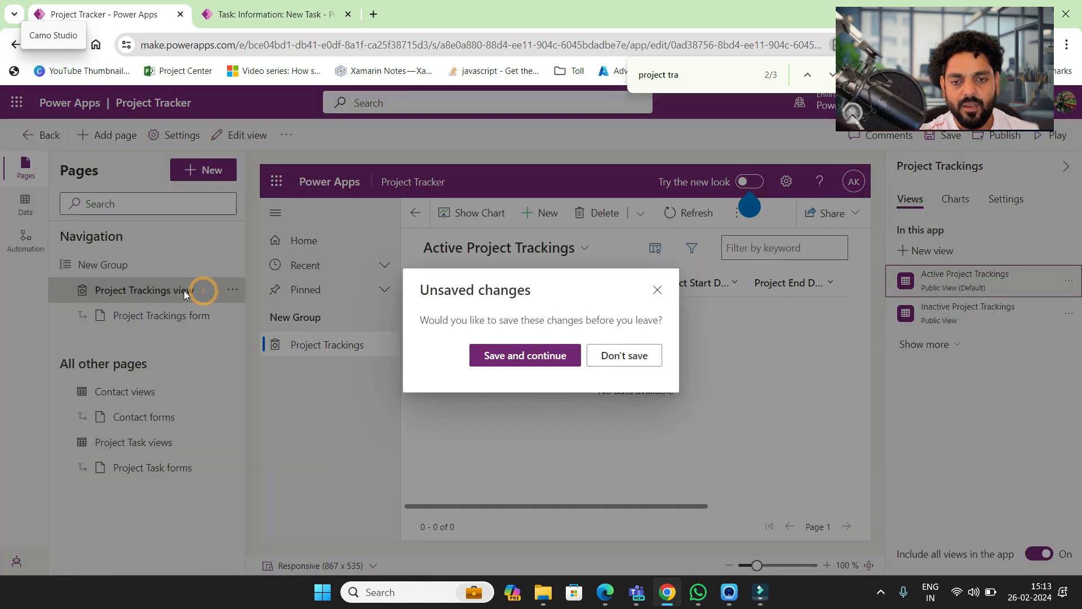
{"action": "left_click", "coordinate": [547, 361]}
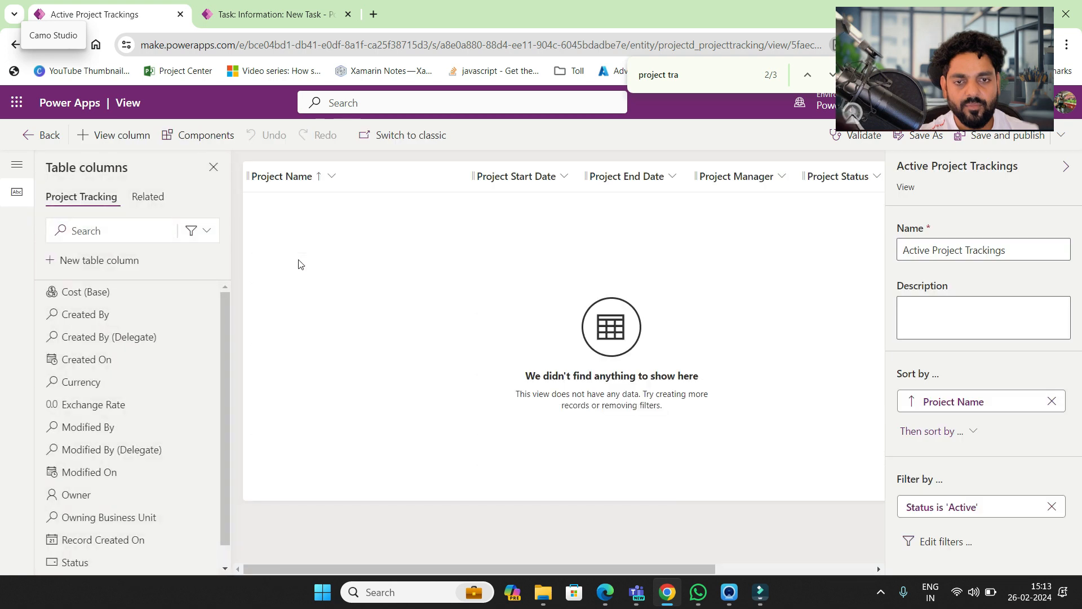
{"action": "left_click", "coordinate": [30, 140]}
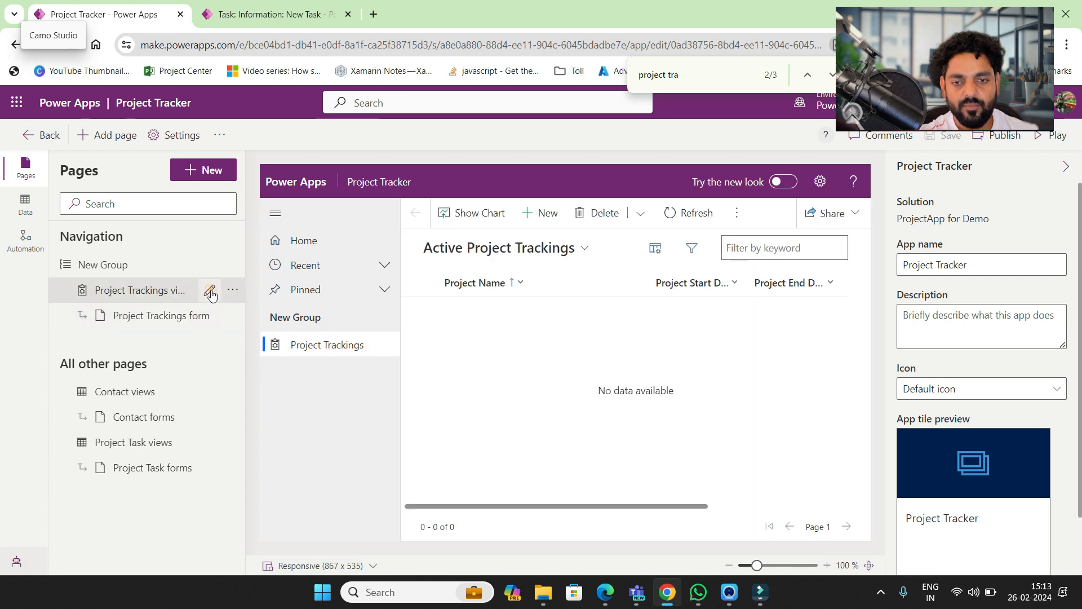
{"action": "left_click", "coordinate": [209, 291]}
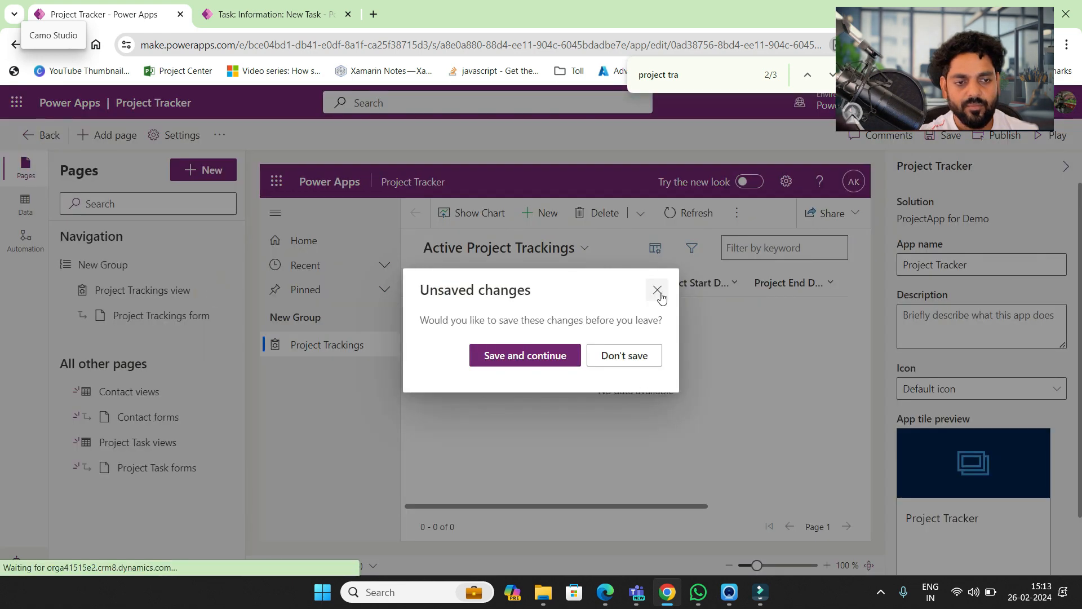
{"action": "left_click", "coordinate": [657, 289]}
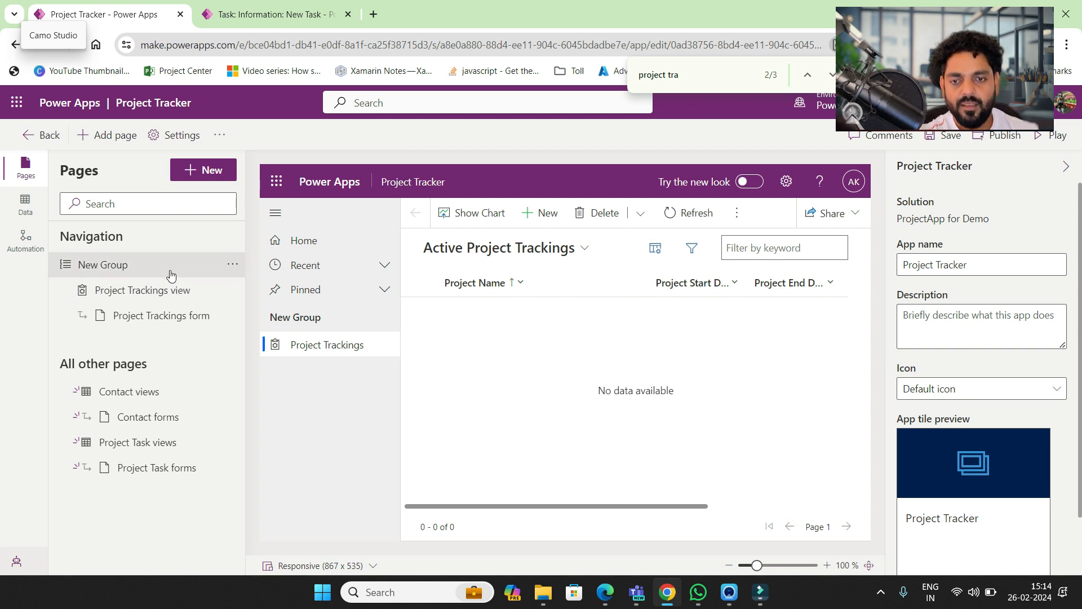
- Change the New Group navigation group's title to 'Navigation'
{"action": "left_click", "coordinate": [231, 266]}
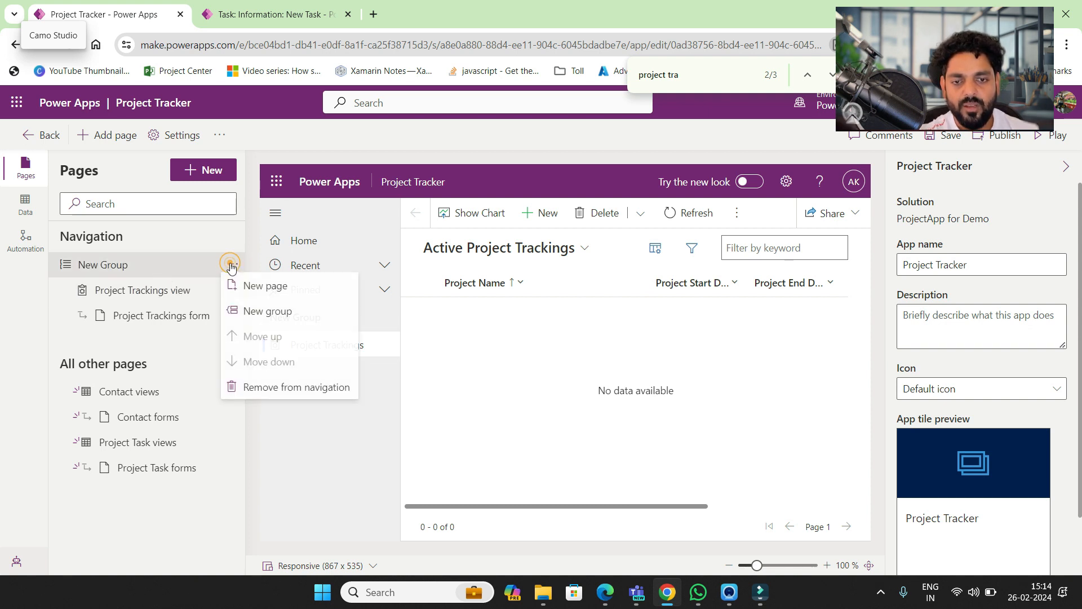
{"action": "left_click", "coordinate": [115, 266]}
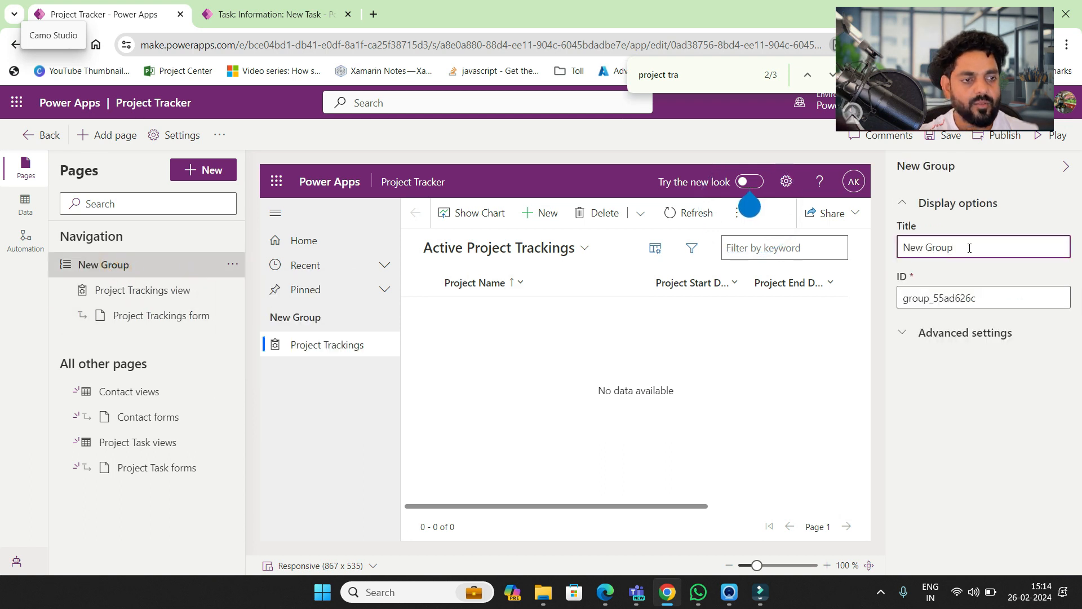
{"action": "key", "text": "ctrl+a"}
{"action": "type", "text": "Proje"}
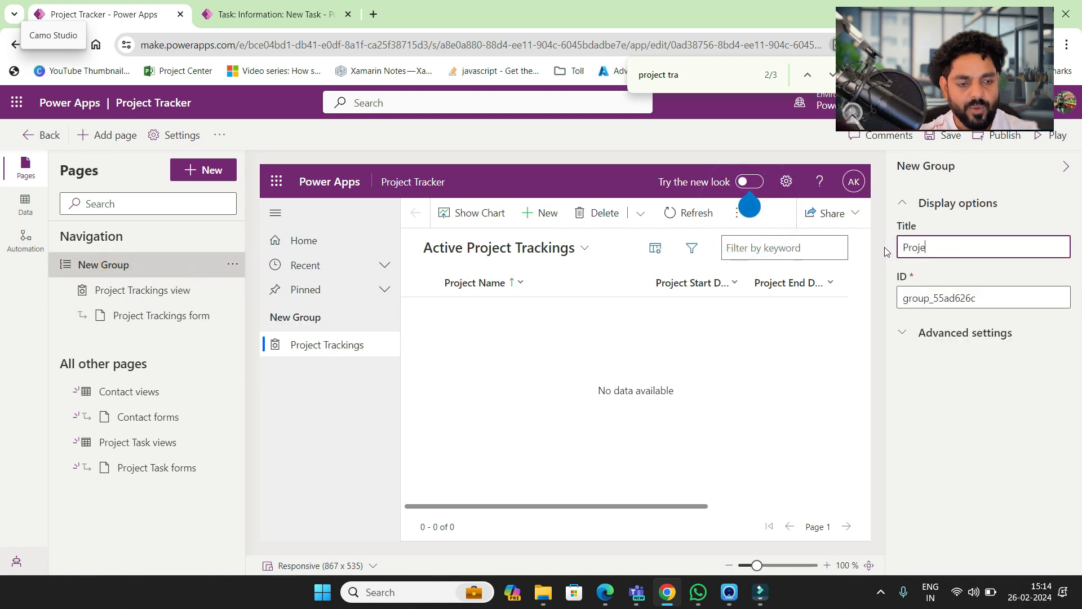
{"action": "type", "text": "ct N"}
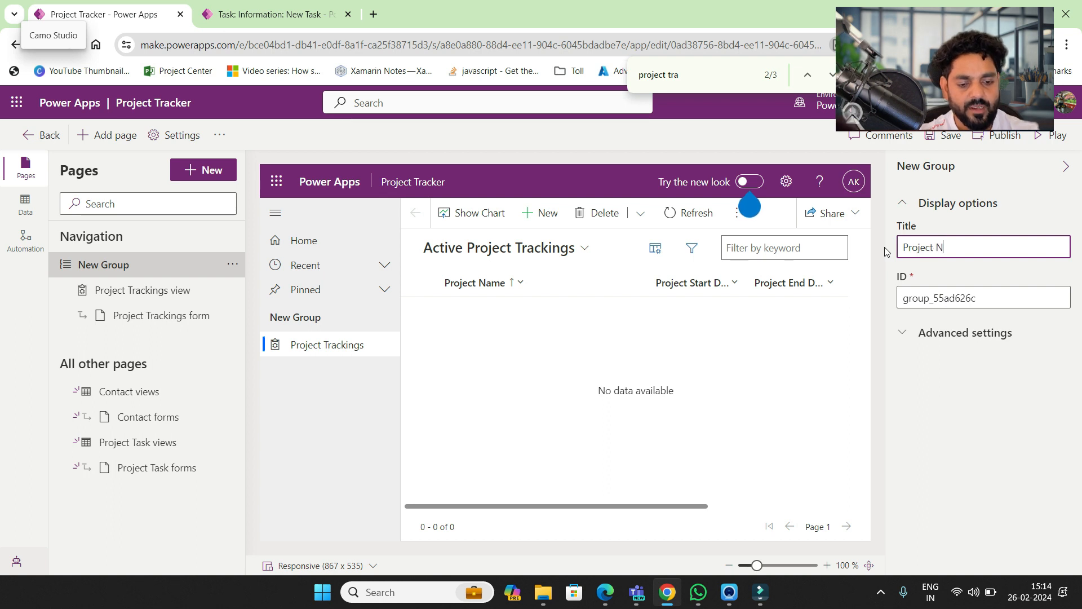
{"action": "type", "text": "avig"}
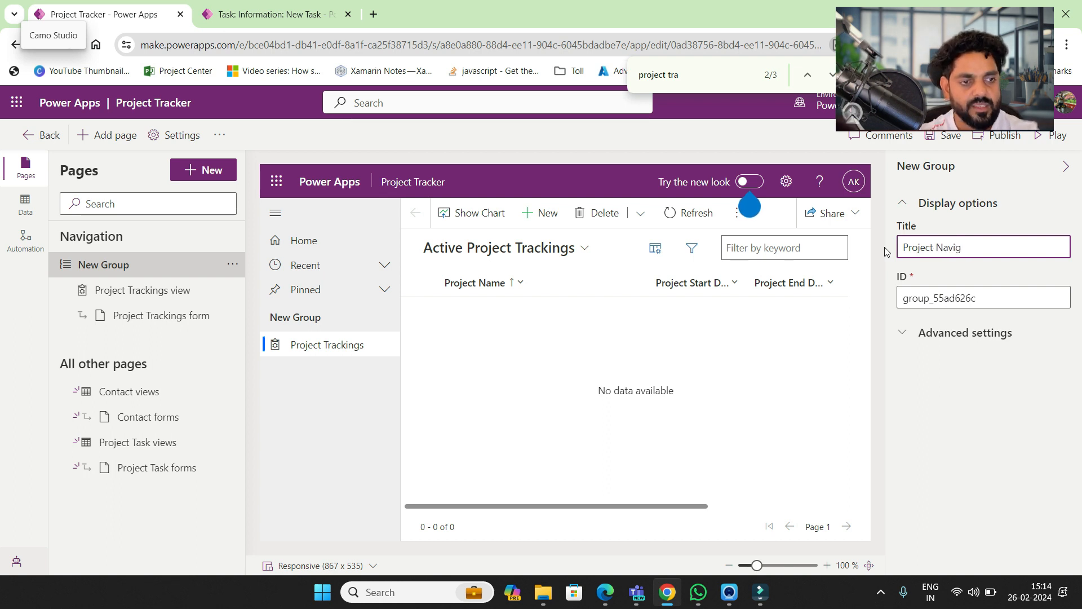
{"action": "key", "text": "ctrl+BackSpace"}
{"action": "key", "text": "ctrl+BackSpace"}
{"action": "type", "text": "Naviga"}
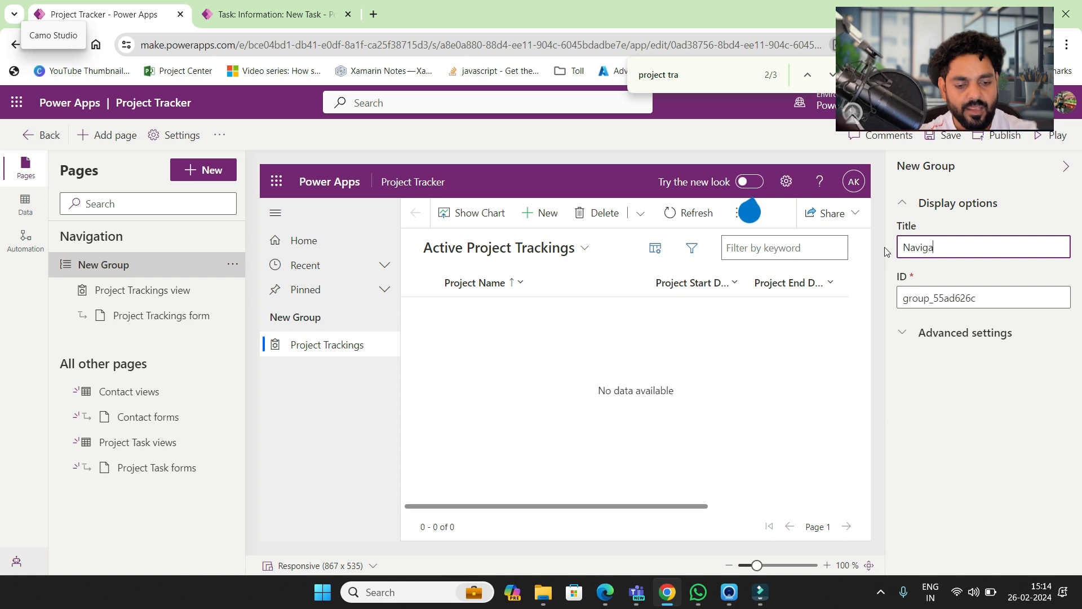
{"action": "type", "text": "tion"}
{"action": "left_click", "coordinate": [921, 384]}
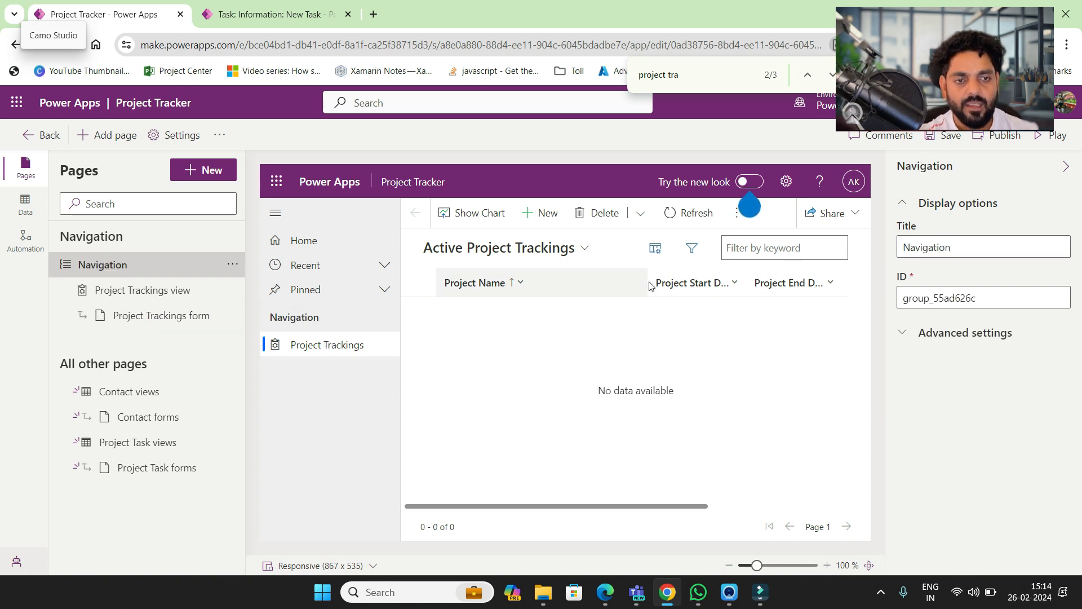
{"action": "mouse_move", "coordinate": [749, 206]}
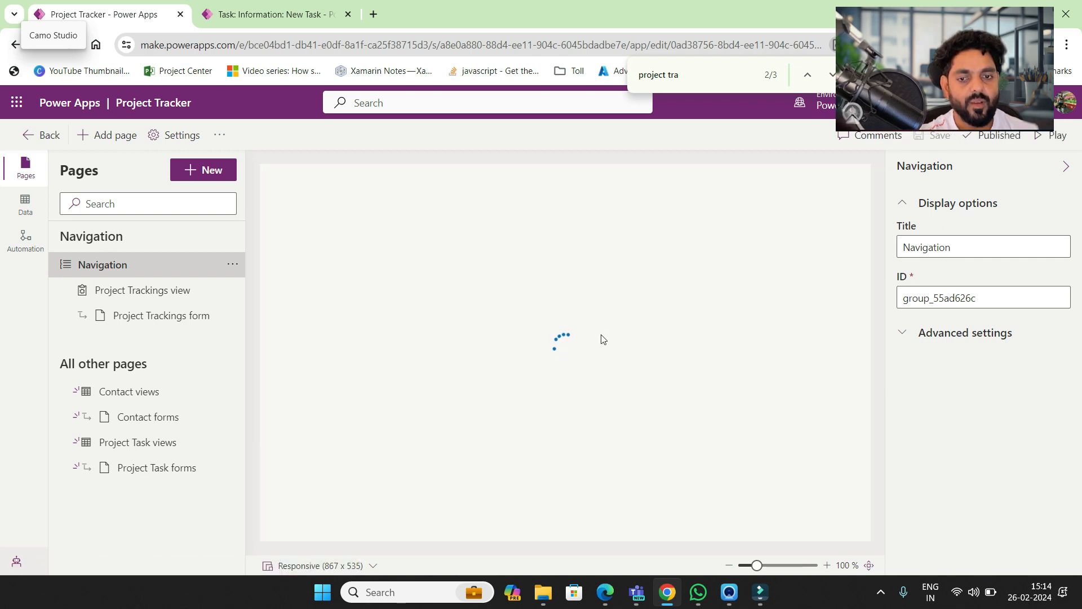
- Open the Project Tracking table's Main-type Information form from the solution's Tables list
{"action": "left_click", "coordinate": [28, 138]}
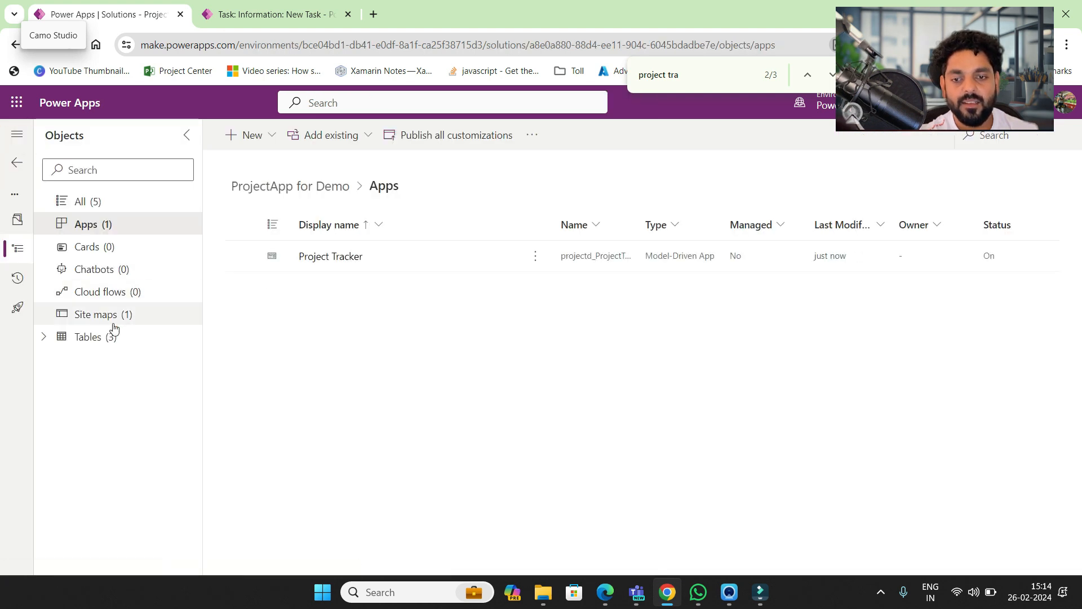
{"action": "left_click", "coordinate": [96, 338]}
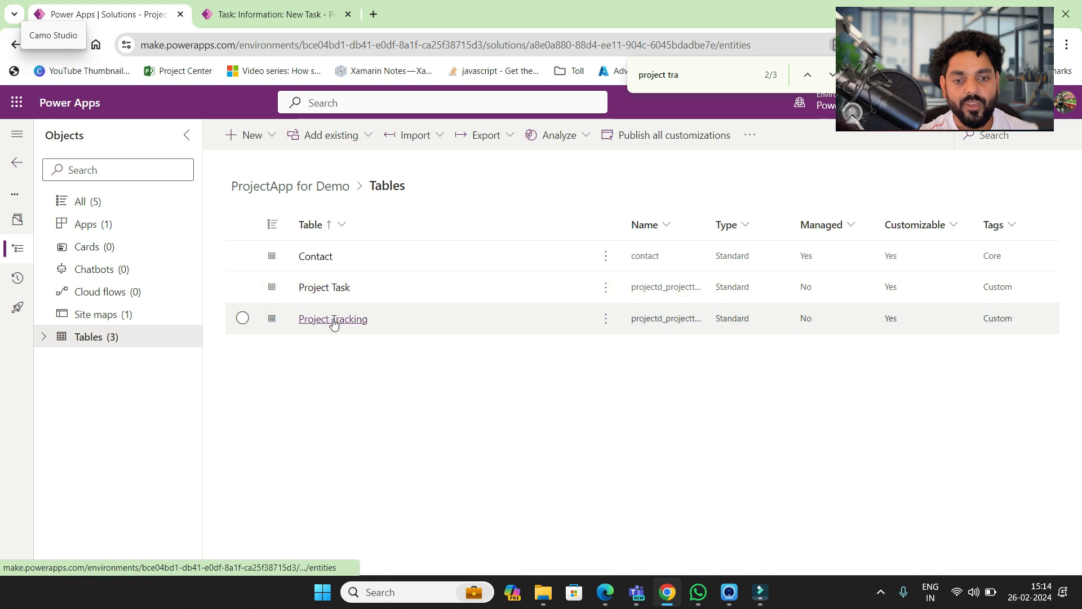
{"action": "left_click", "coordinate": [333, 320]}
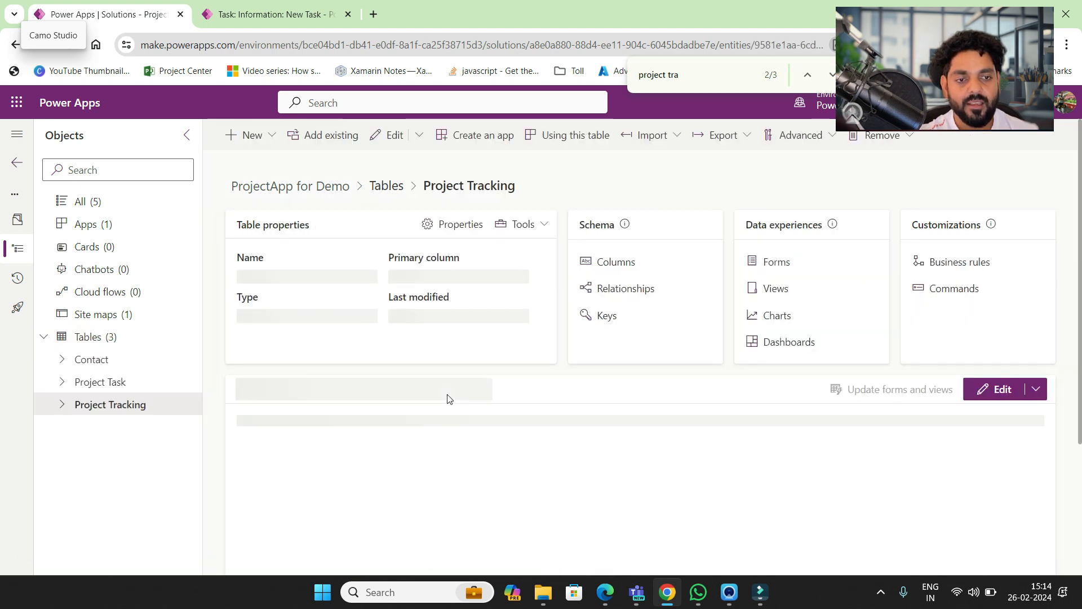
{"action": "left_click", "coordinate": [776, 262]}
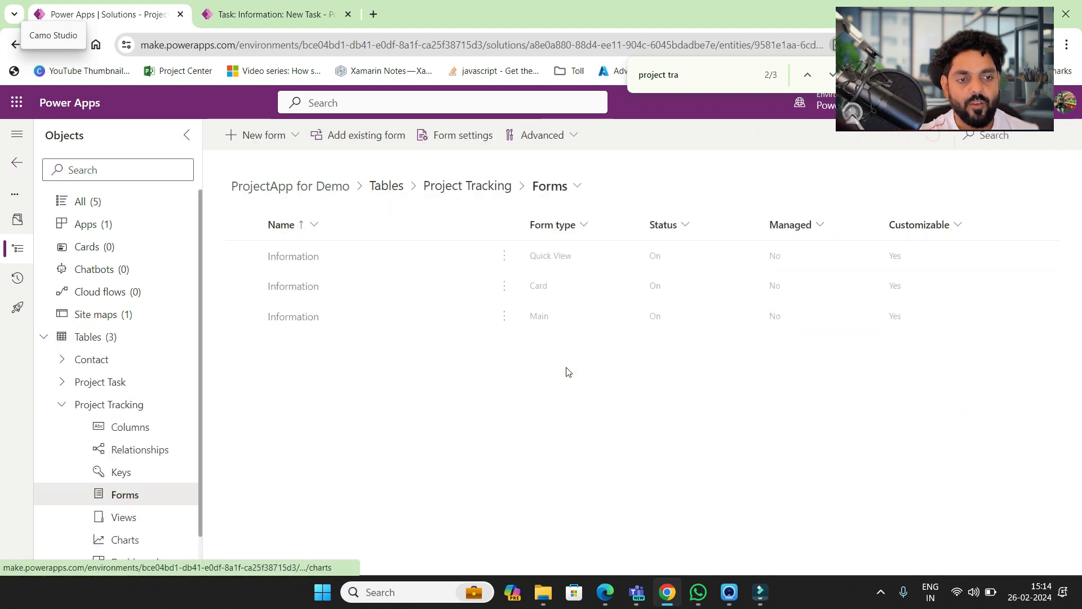
{"action": "left_click", "coordinate": [298, 317]}
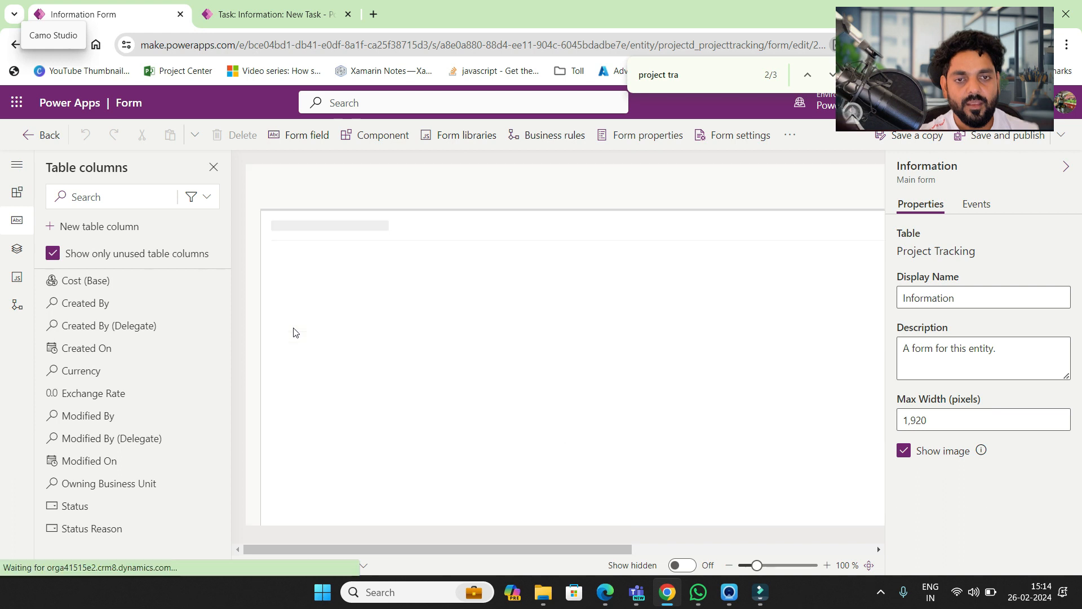
{"action": "left_click", "coordinate": [261, 13]}
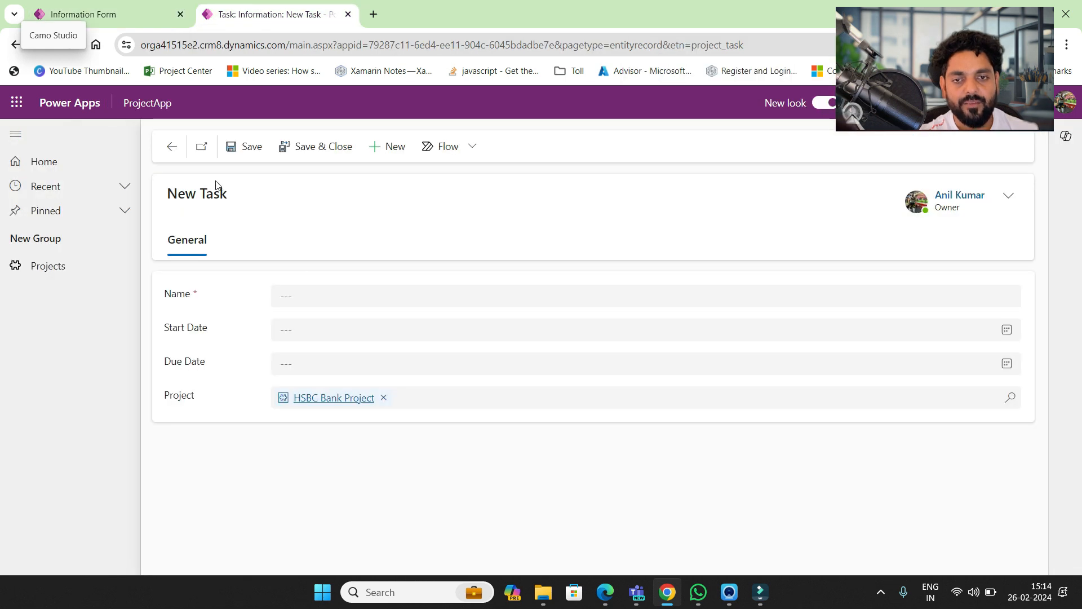
{"action": "left_click", "coordinate": [59, 266]}
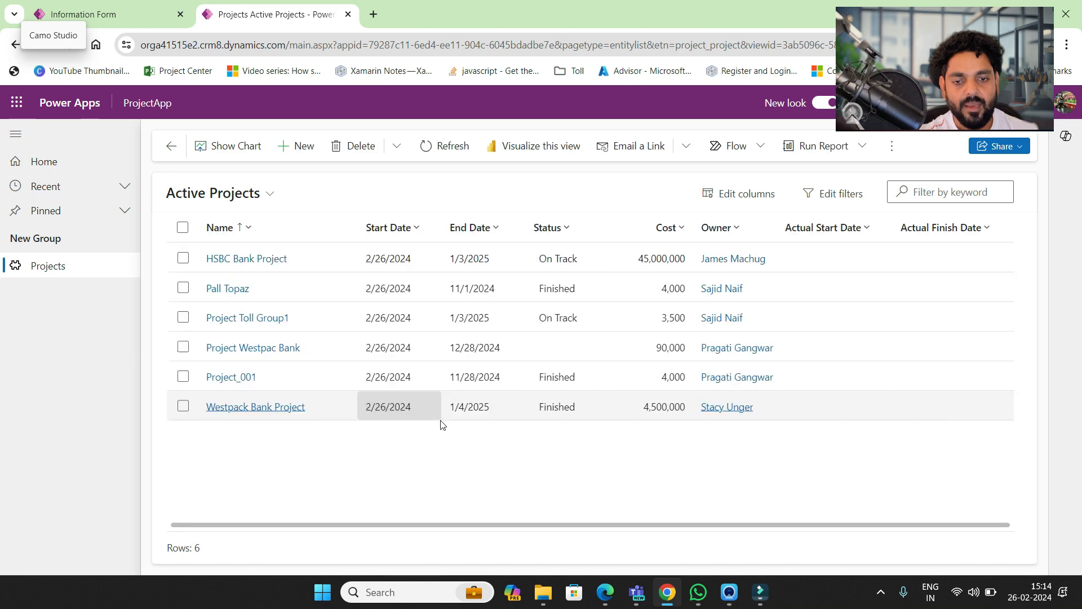
{"action": "left_click", "coordinate": [248, 259]}
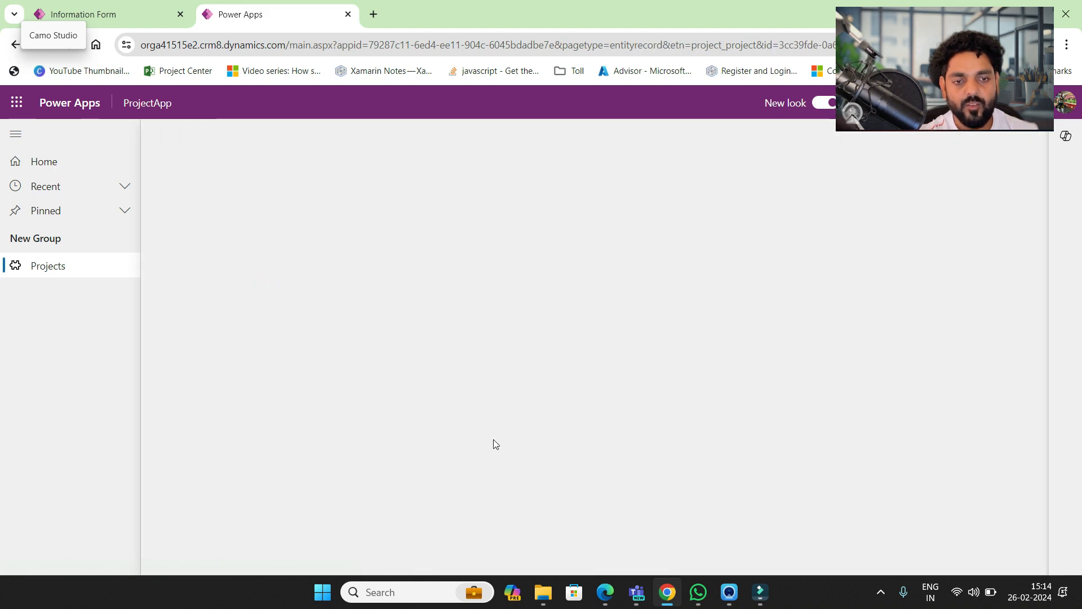
{"action": "scroll", "coordinate": [493, 443], "scroll_direction": "down", "scroll_amount": 2}
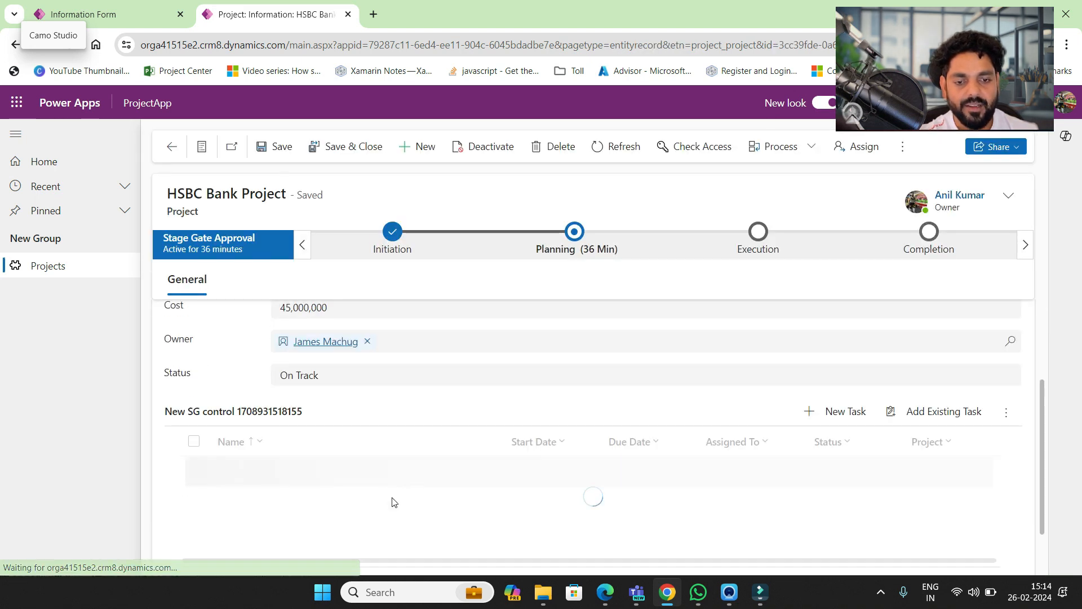
{"action": "left_click", "coordinate": [140, 21]}
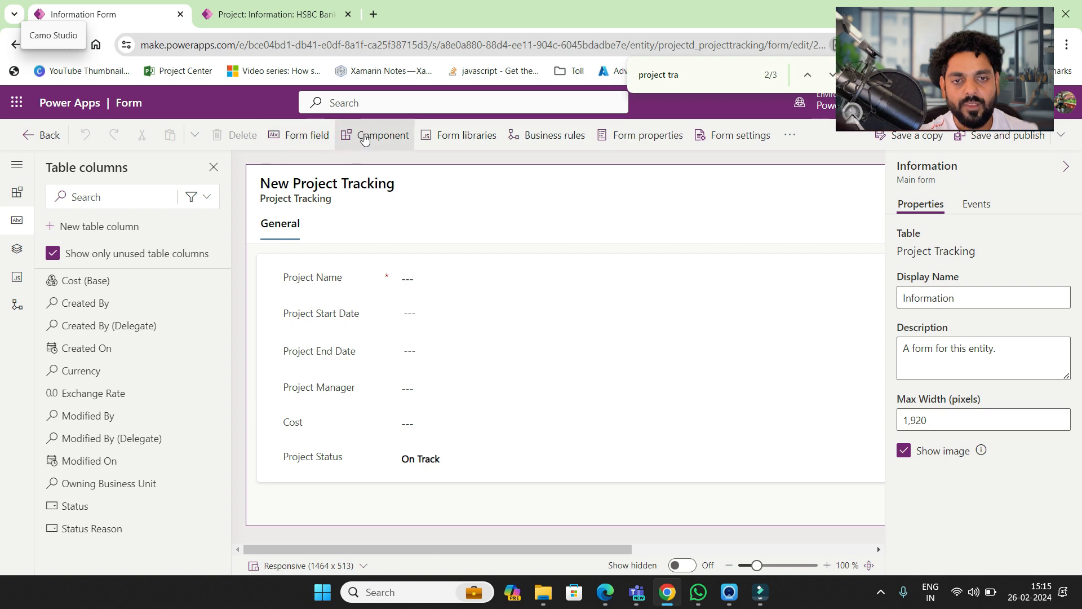
- Add a subgrid showing related Project Tasks (Project Tracking) records to the form
{"action": "left_click", "coordinate": [344, 138]}
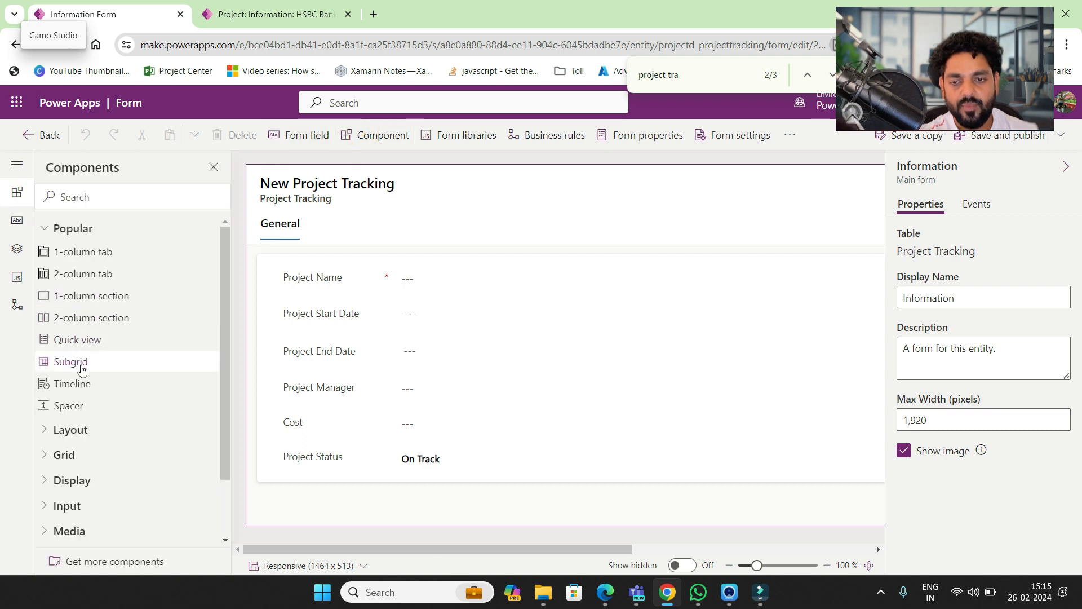
{"action": "left_click", "coordinate": [72, 362]}
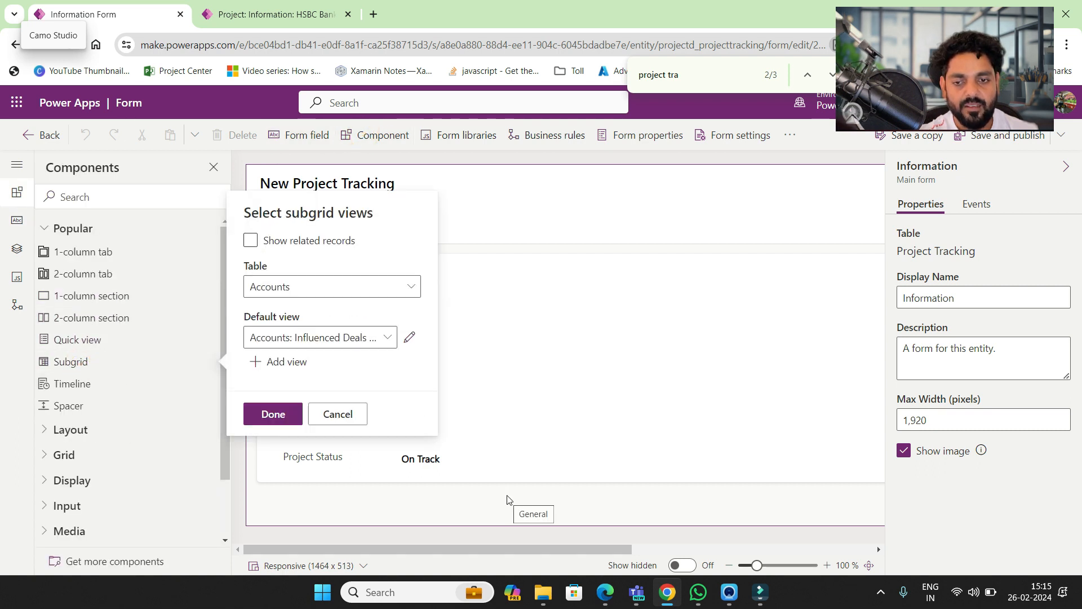
{"action": "left_click", "coordinate": [255, 242]}
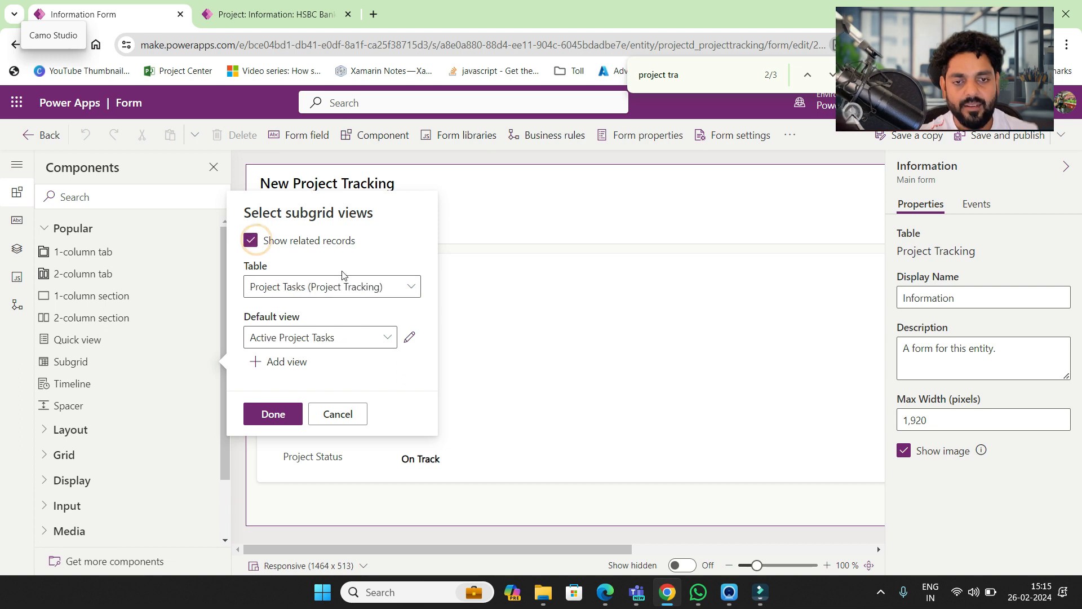
{"action": "left_click", "coordinate": [411, 288]}
{"action": "left_click", "coordinate": [411, 287]}
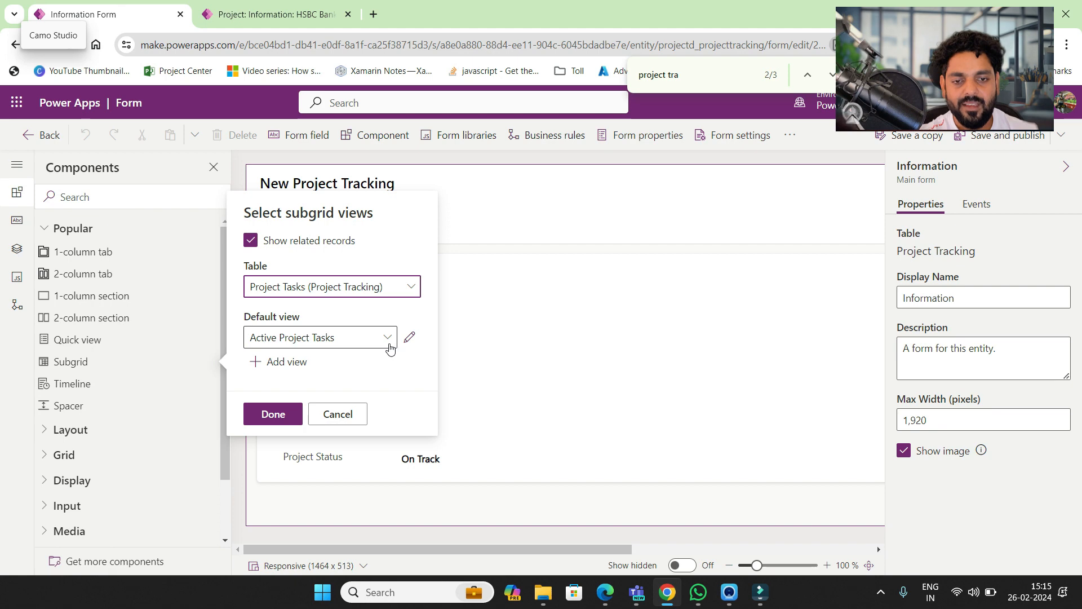
{"action": "left_click", "coordinate": [274, 414]}
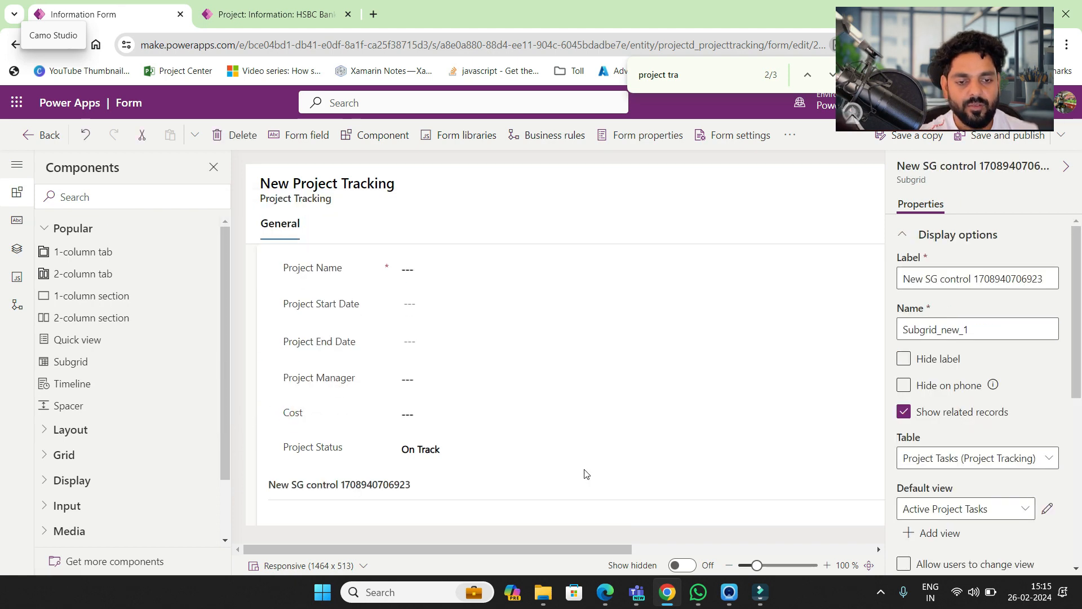
- Save and publish the updated form, then leave the form editor
{"action": "scroll", "coordinate": [781, 440], "scroll_direction": "right", "scroll_amount": 4}
{"action": "scroll", "coordinate": [780, 440], "scroll_direction": "right", "scroll_amount": 3}
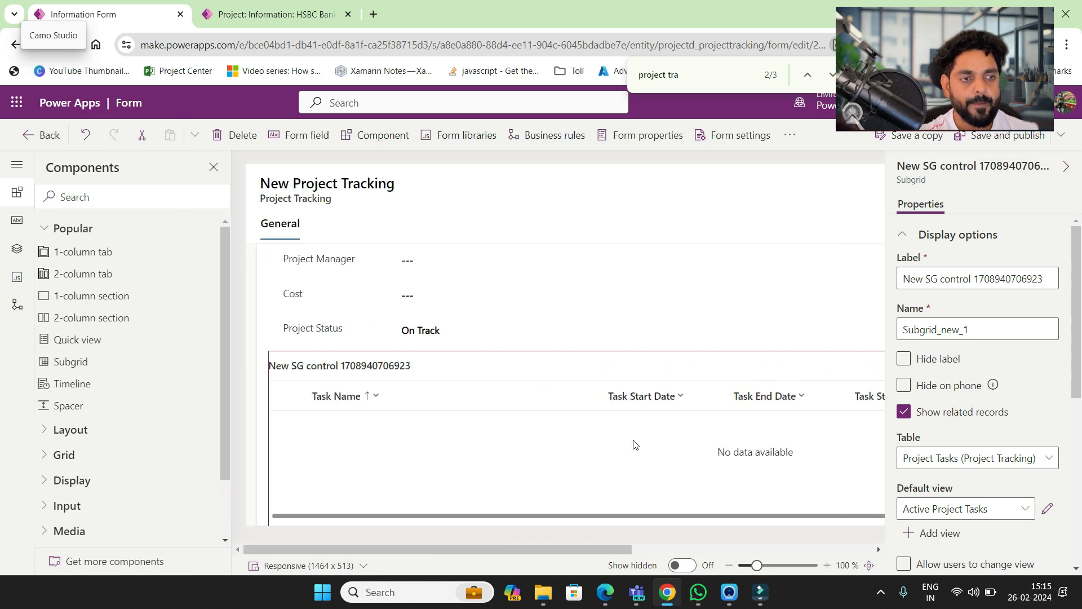
{"action": "left_click", "coordinate": [1041, 139]}
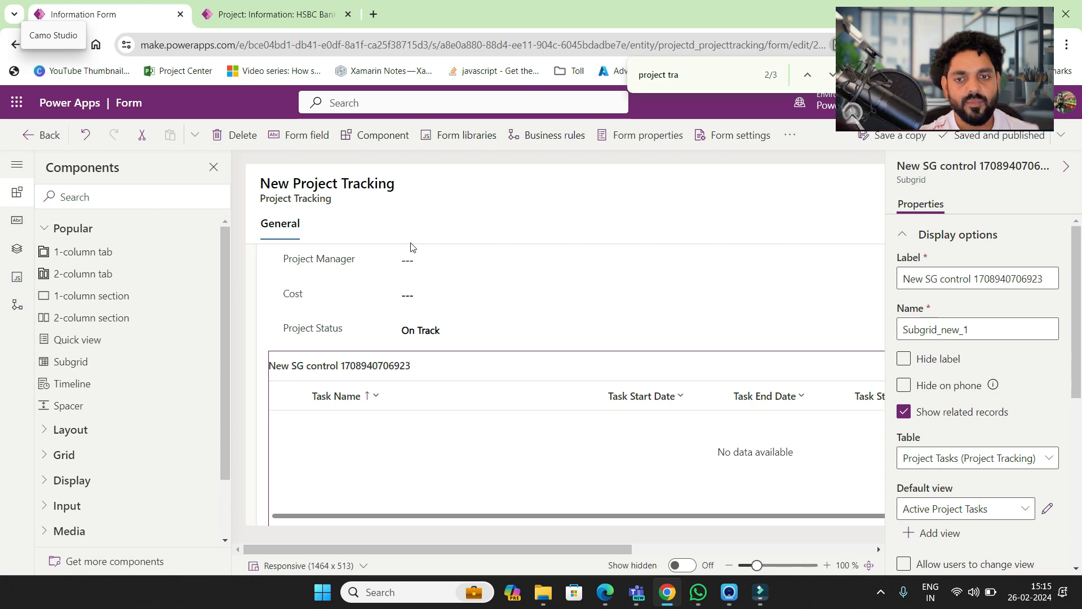
{"action": "left_click", "coordinate": [43, 135]}
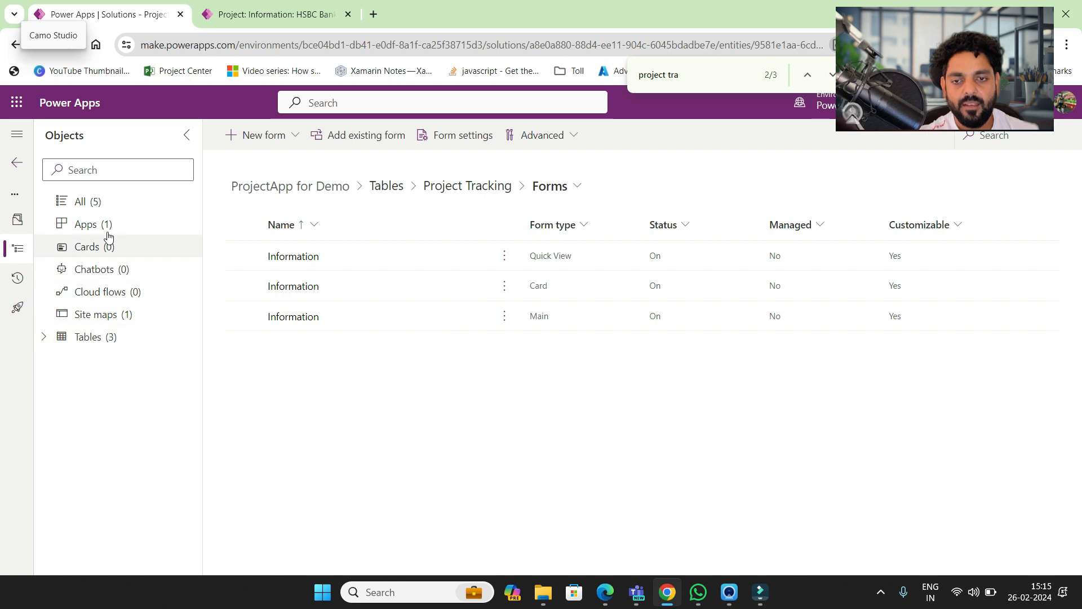
- Play the Project Tracker app from the solution's Apps and start a new Project Tracking record
{"action": "left_click", "coordinate": [107, 226]}
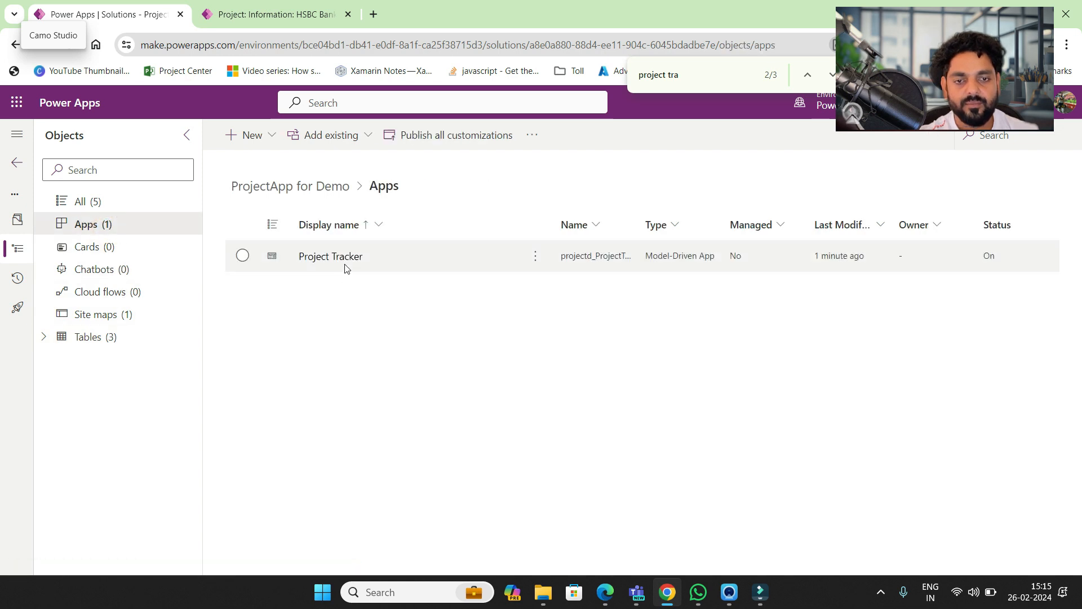
{"action": "left_click", "coordinate": [339, 257]}
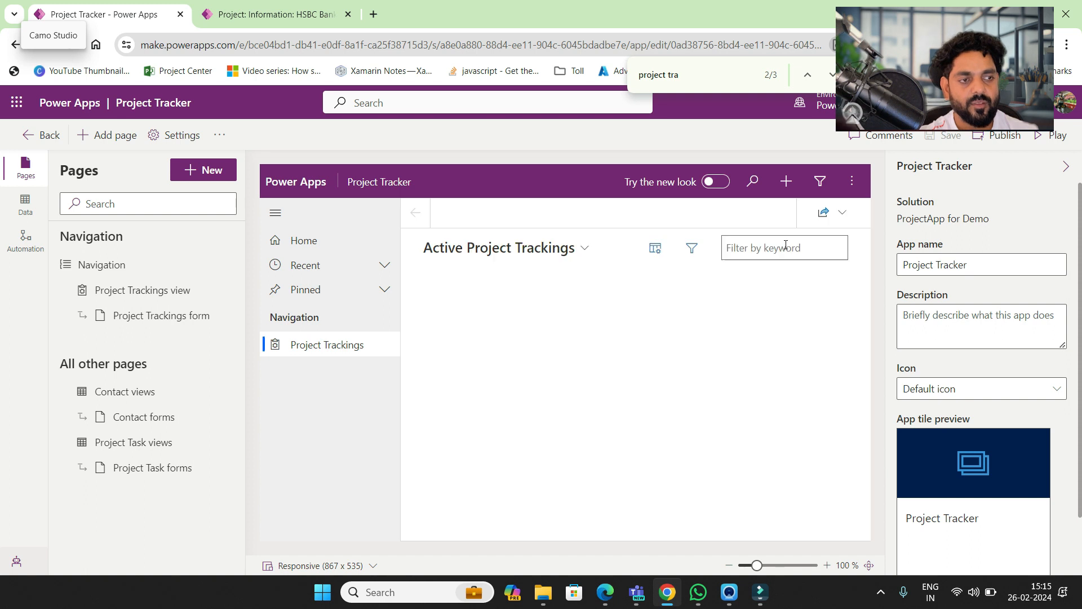
{"action": "left_click", "coordinate": [1043, 144]}
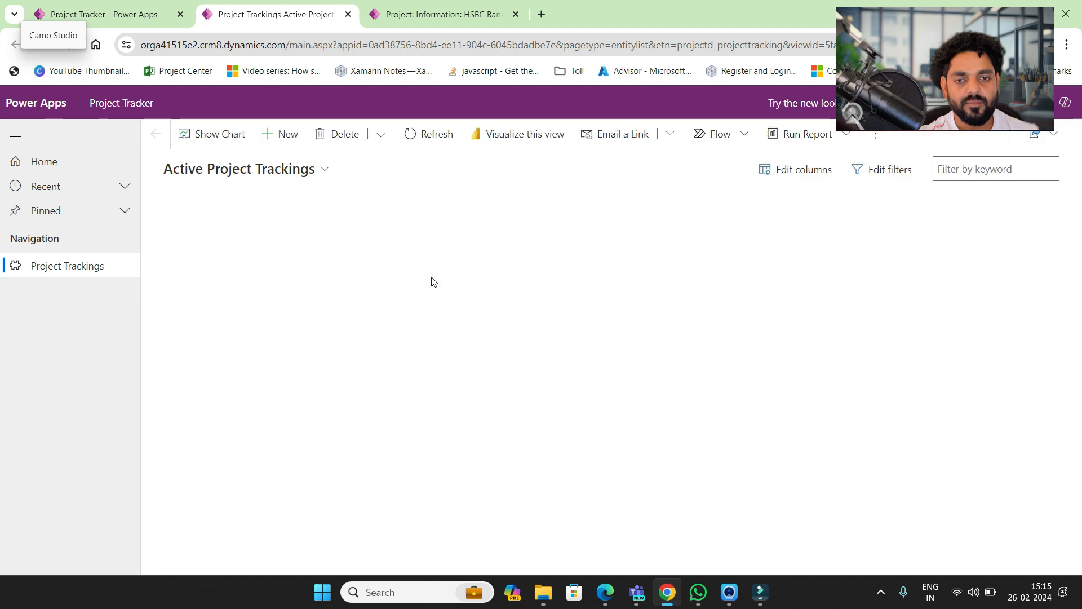
{"action": "left_click", "coordinate": [280, 134]}
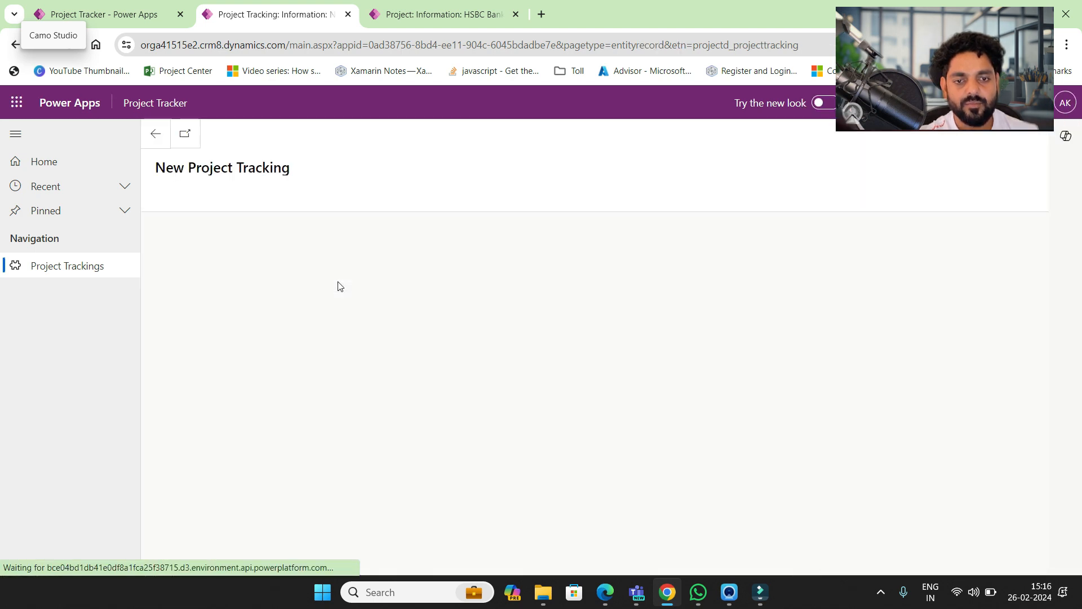
- Enter Project Name Project_001, start date 2/26/2024 and end date 3/2/2024, then open Project Manager
{"action": "left_click", "coordinate": [303, 250]}
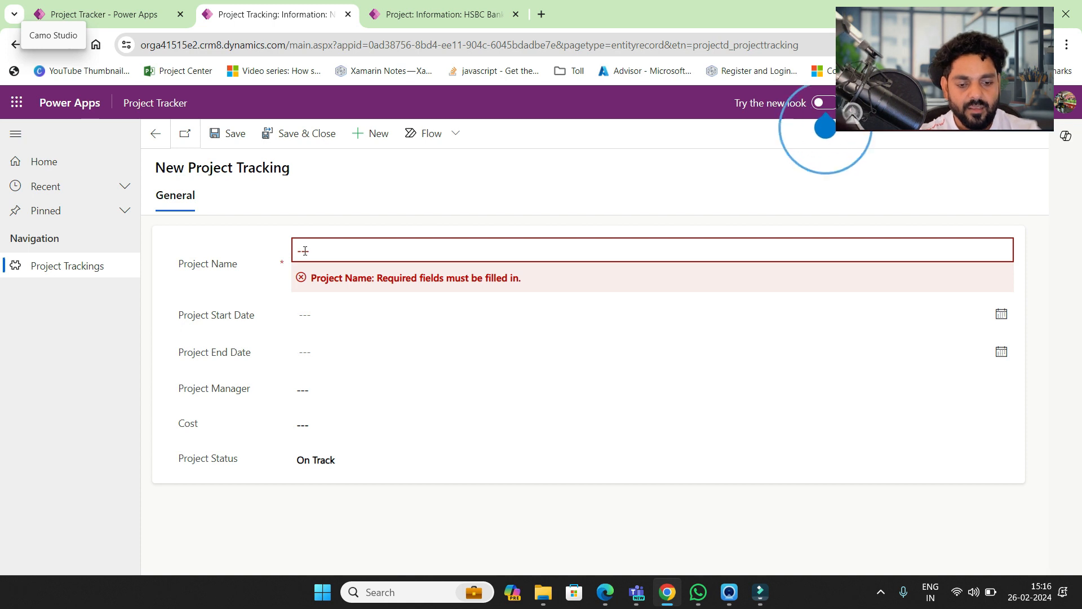
{"action": "left_click", "coordinate": [331, 251]}
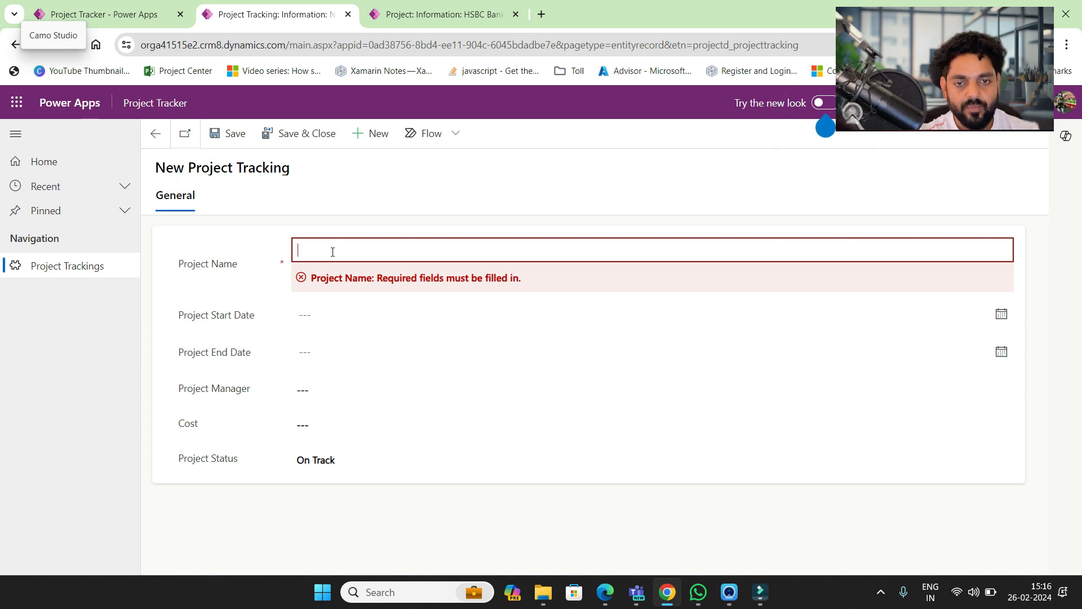
{"action": "type", "text": "Project"}
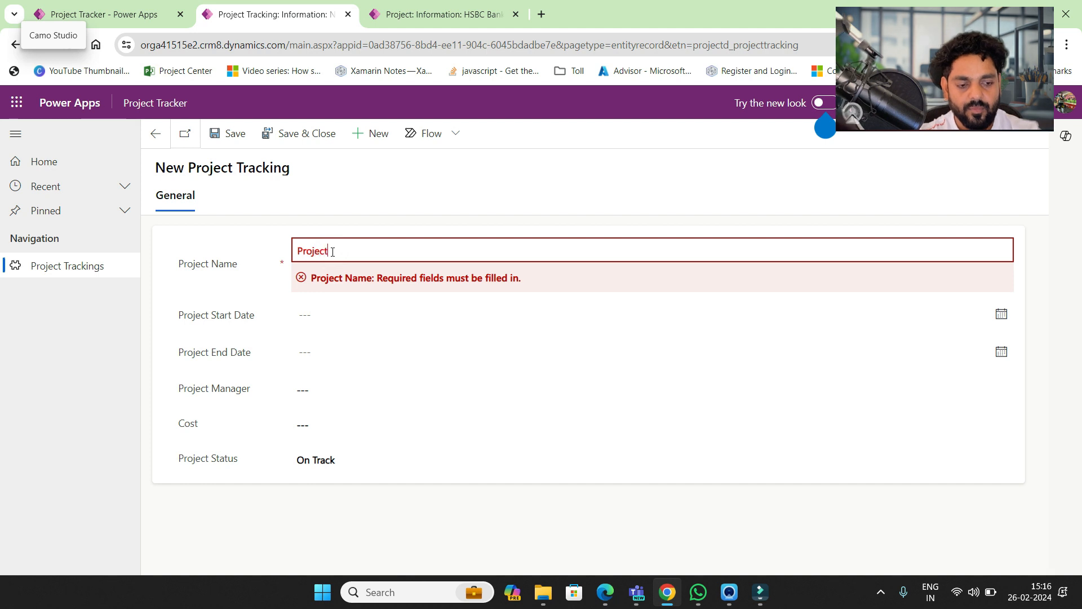
{"action": "type", "text": "_001"}
{"action": "key", "text": "Tab"}
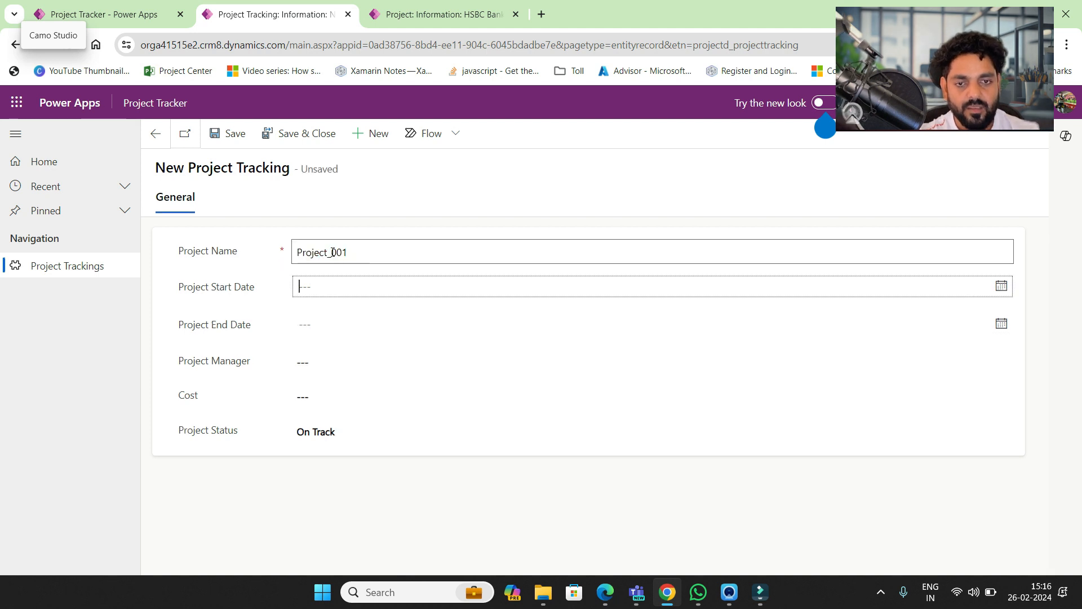
{"action": "left_click", "coordinate": [339, 287]}
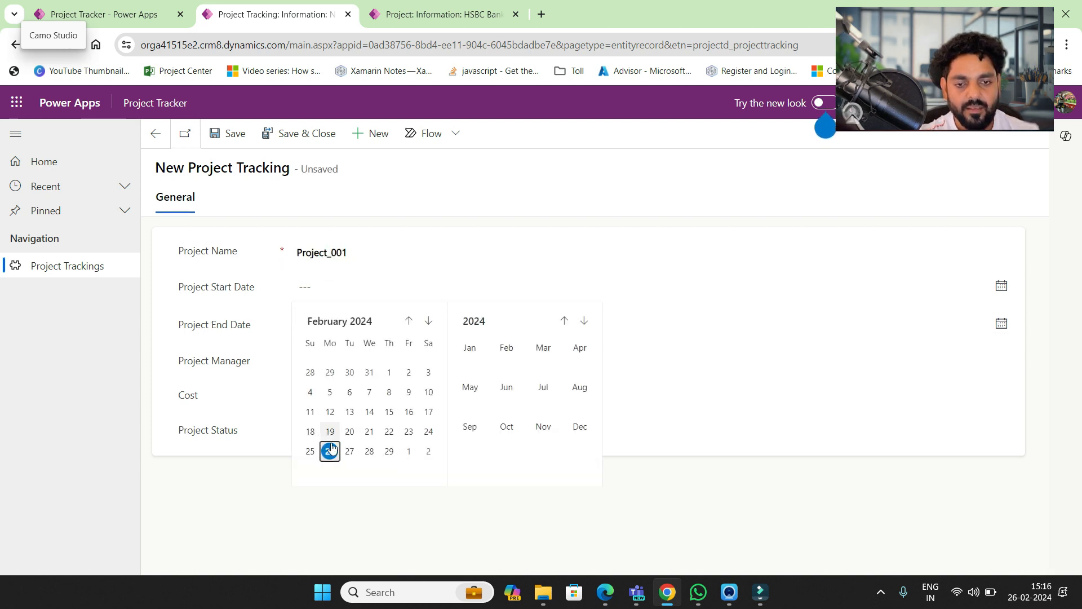
{"action": "left_click", "coordinate": [329, 451]}
{"action": "left_click", "coordinate": [314, 324]}
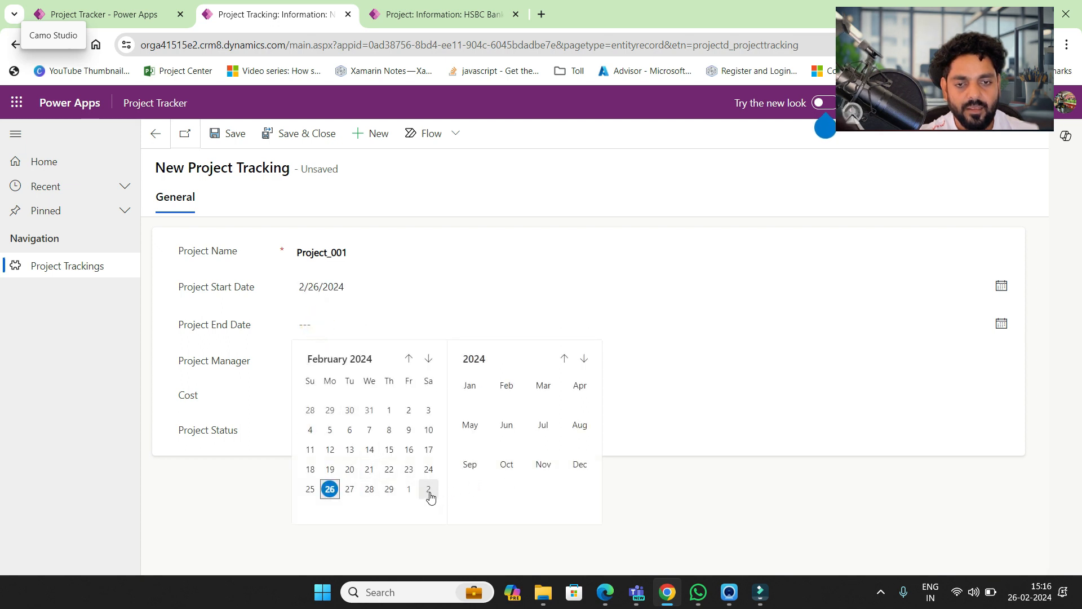
{"action": "left_click", "coordinate": [428, 489]}
{"action": "left_click", "coordinate": [333, 361]}
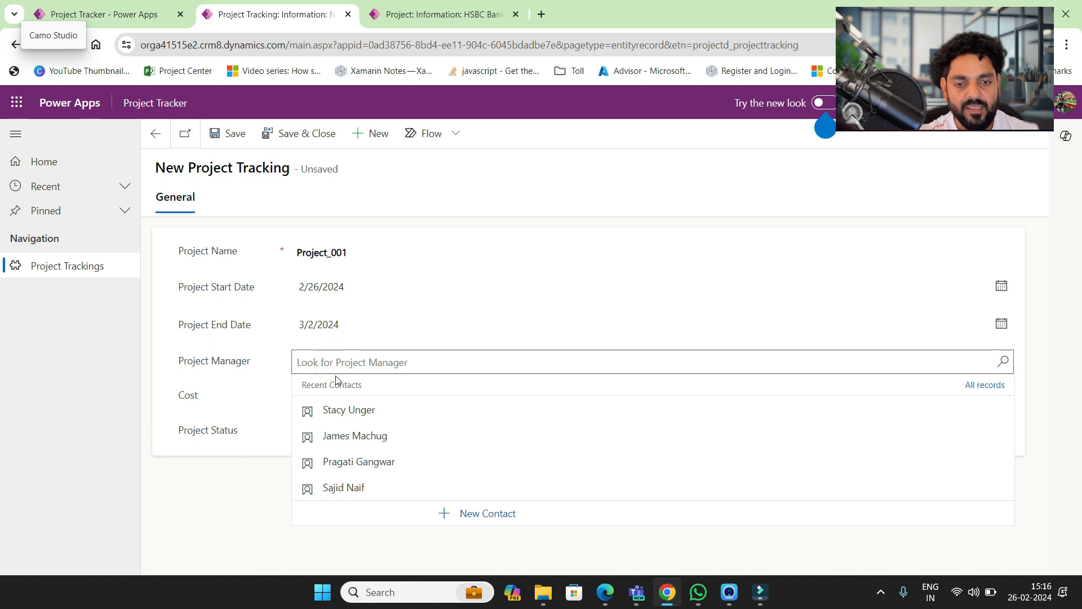
- Quick-create a new contact with first, last and middle names and an e-mail, then save it
{"action": "left_click", "coordinate": [488, 517]}
{"action": "left_click", "coordinate": [888, 194]}
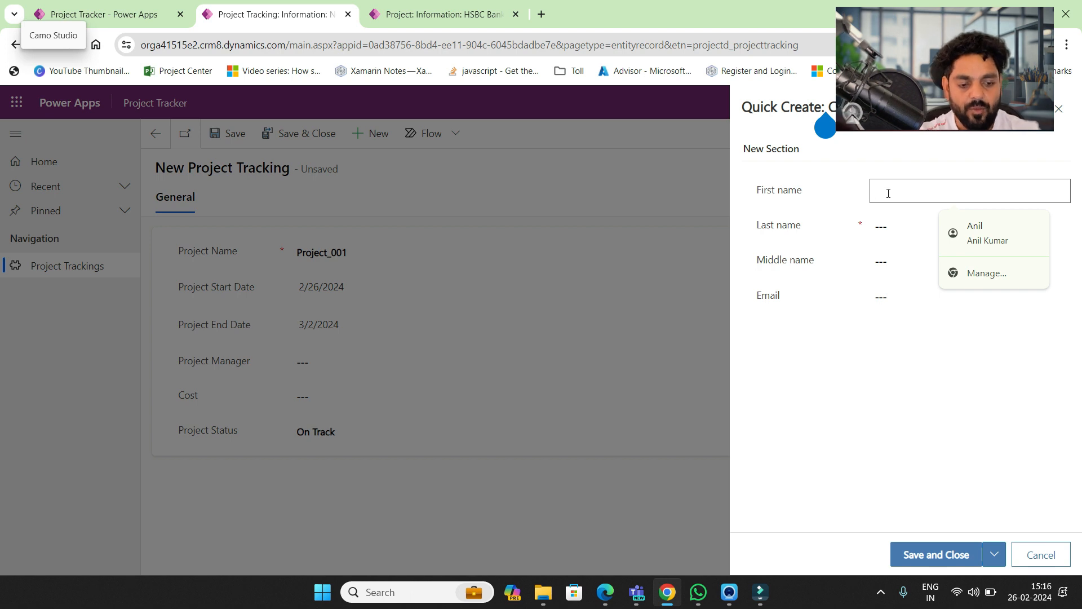
{"action": "key", "text": "Tab"}
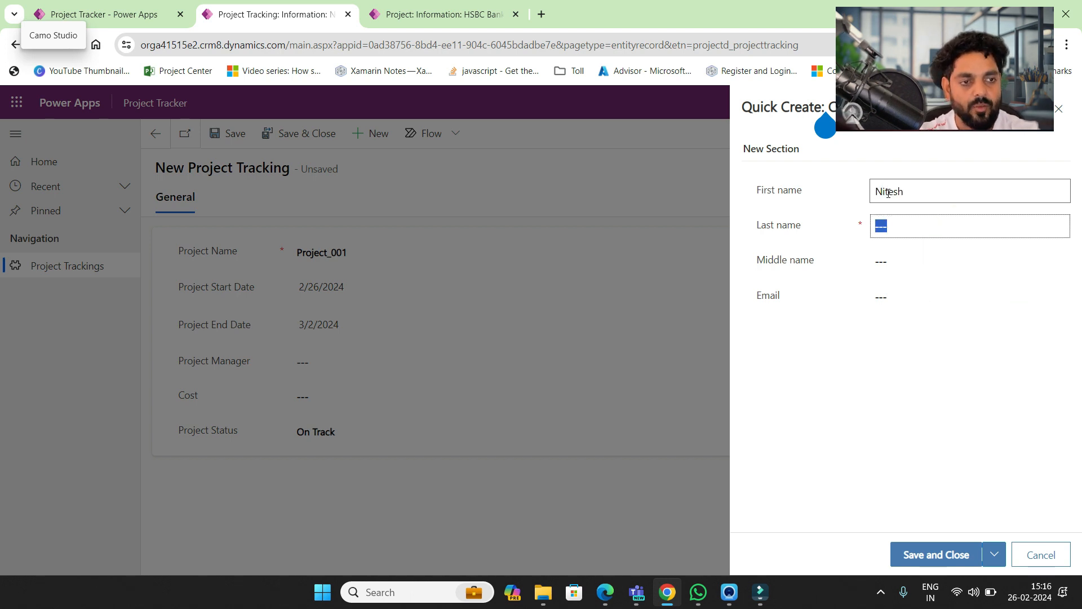
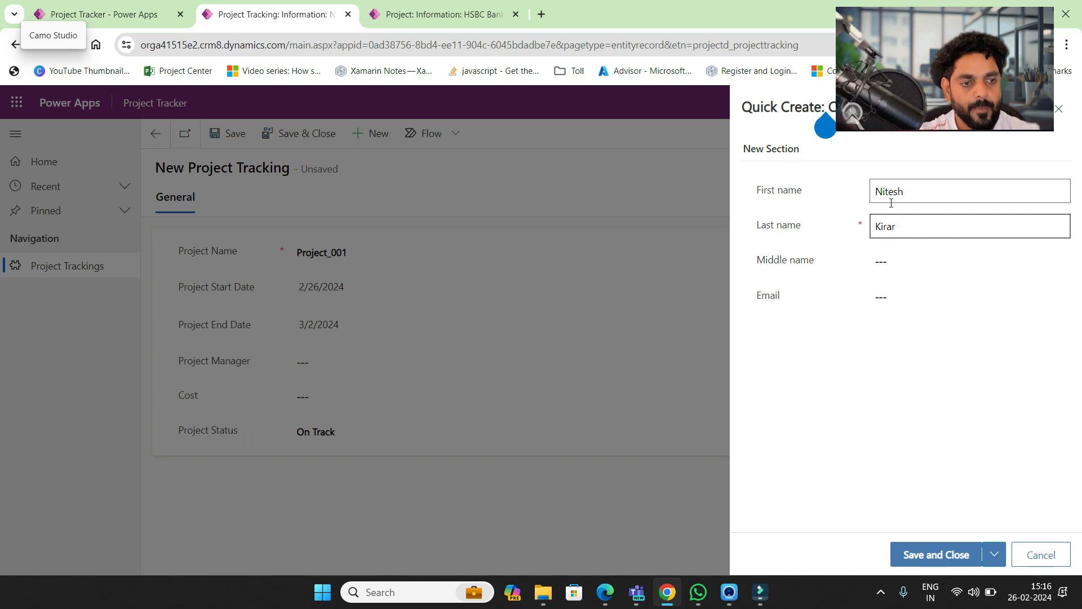
{"action": "left_click", "coordinate": [899, 259]}
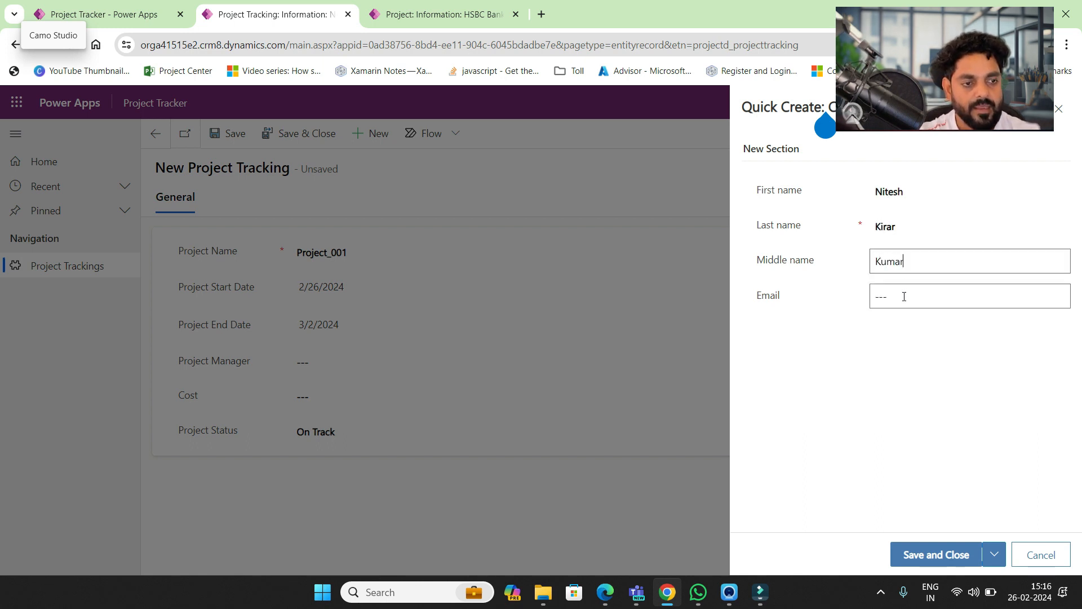
{"action": "left_click", "coordinate": [903, 297]}
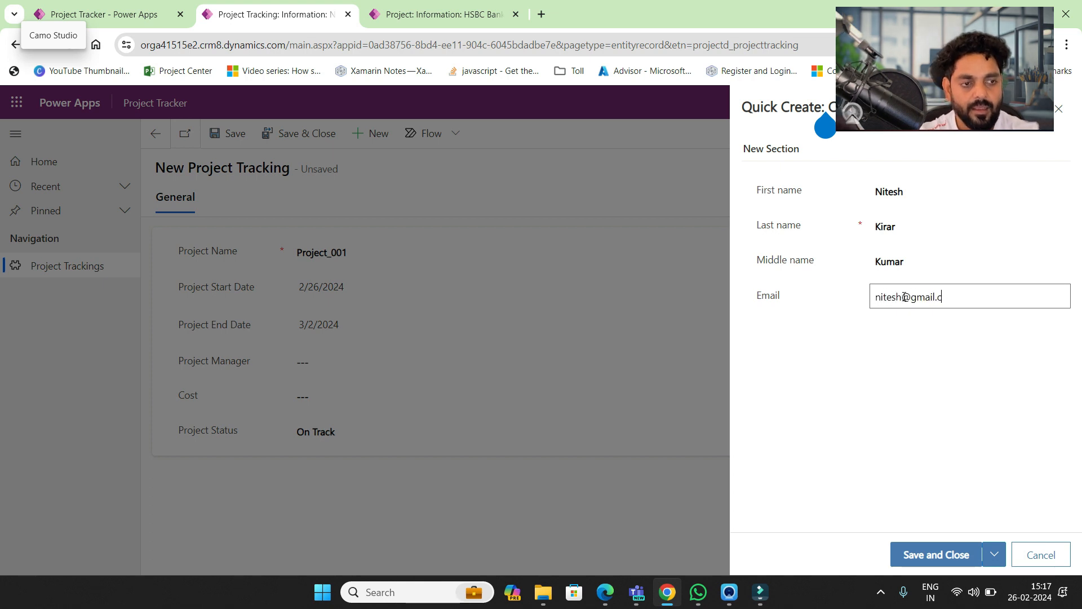
{"action": "left_click", "coordinate": [939, 554]}
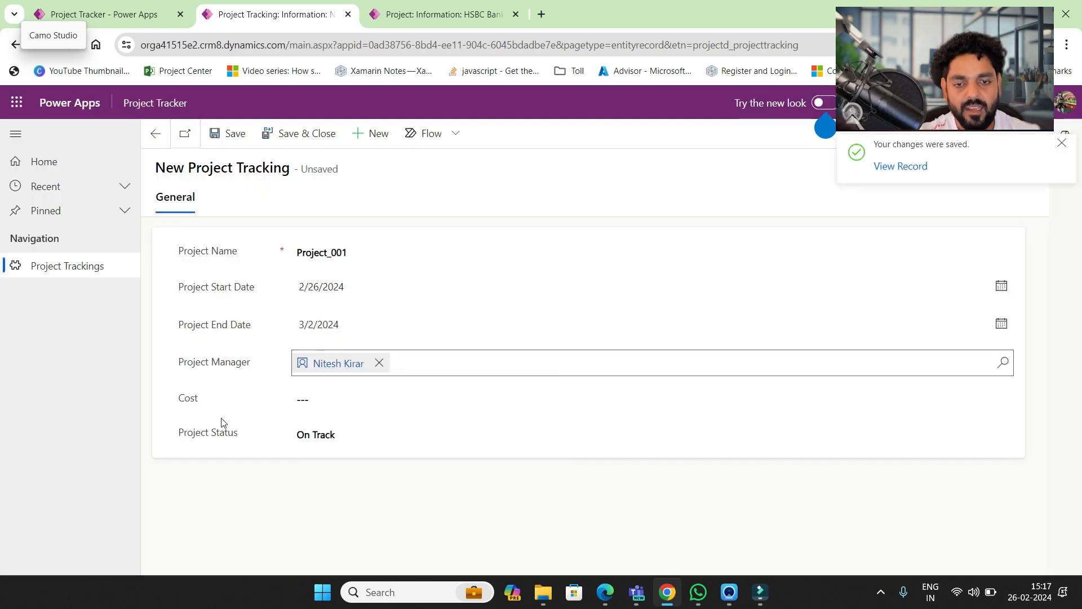
- Enter 340 as Project_001's cost and save the record
{"action": "left_click", "coordinate": [308, 399]}
{"action": "type", "text": "3400"}
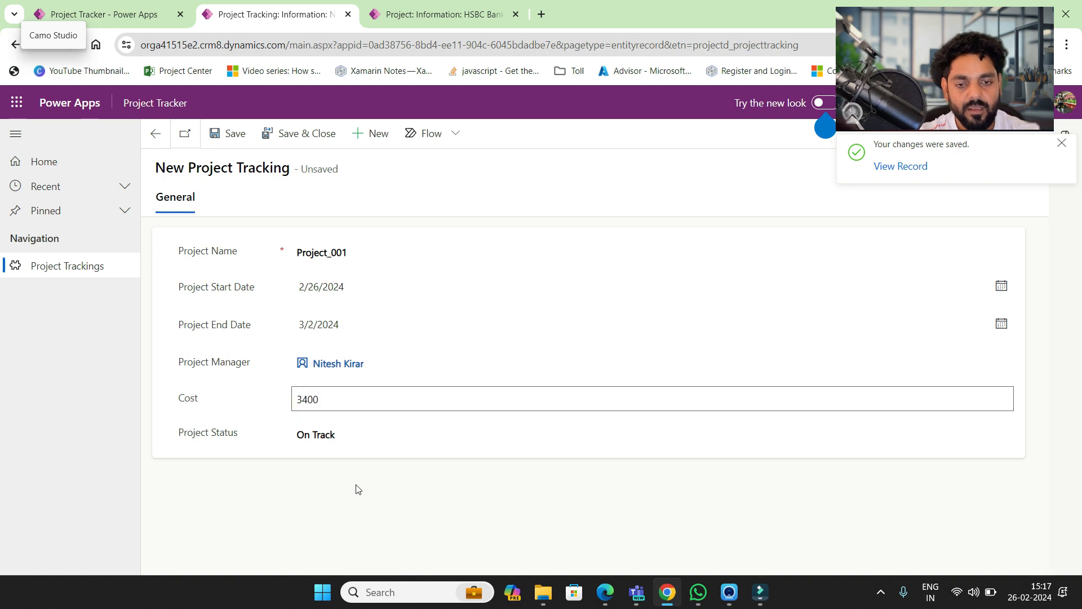
{"action": "left_click", "coordinate": [356, 486]}
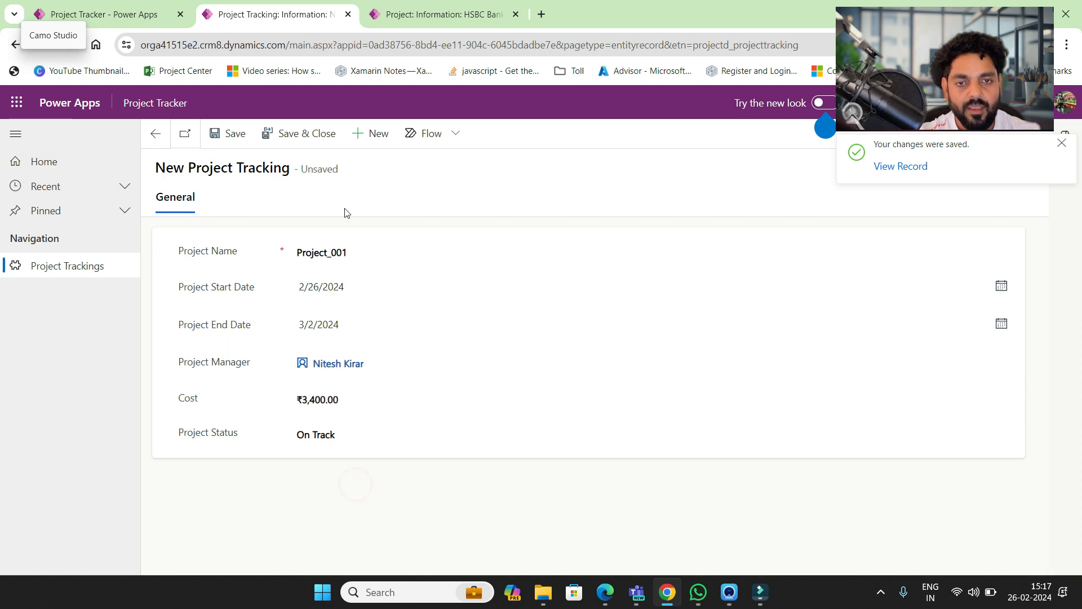
{"action": "left_click", "coordinate": [228, 135]}
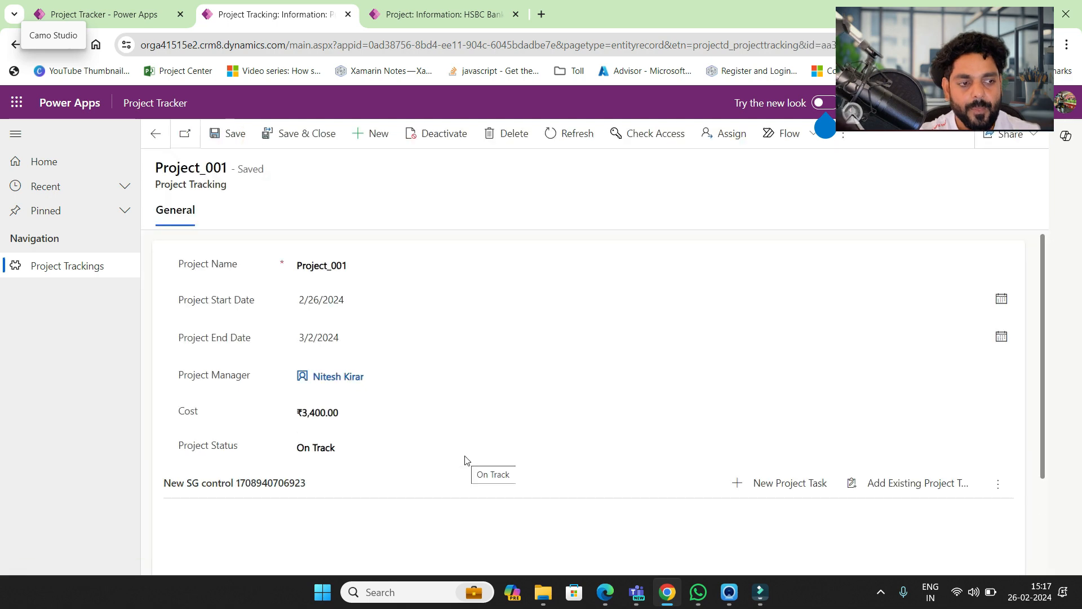
{"action": "scroll", "coordinate": [465, 460], "scroll_direction": "down", "scroll_amount": 2}
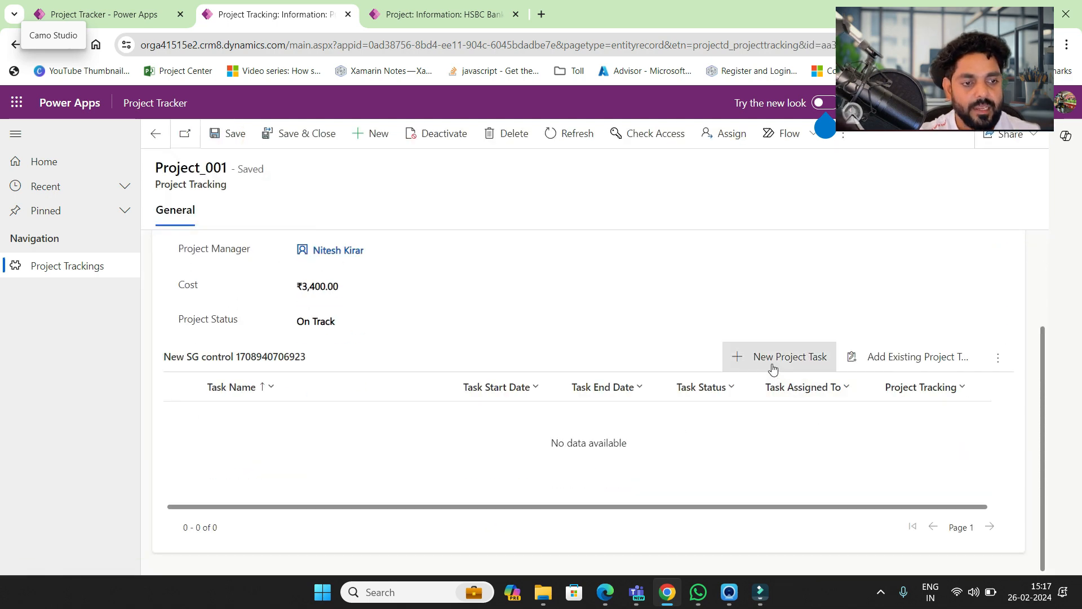
{"action": "scroll", "coordinate": [697, 443], "scroll_direction": "up", "scroll_amount": 2}
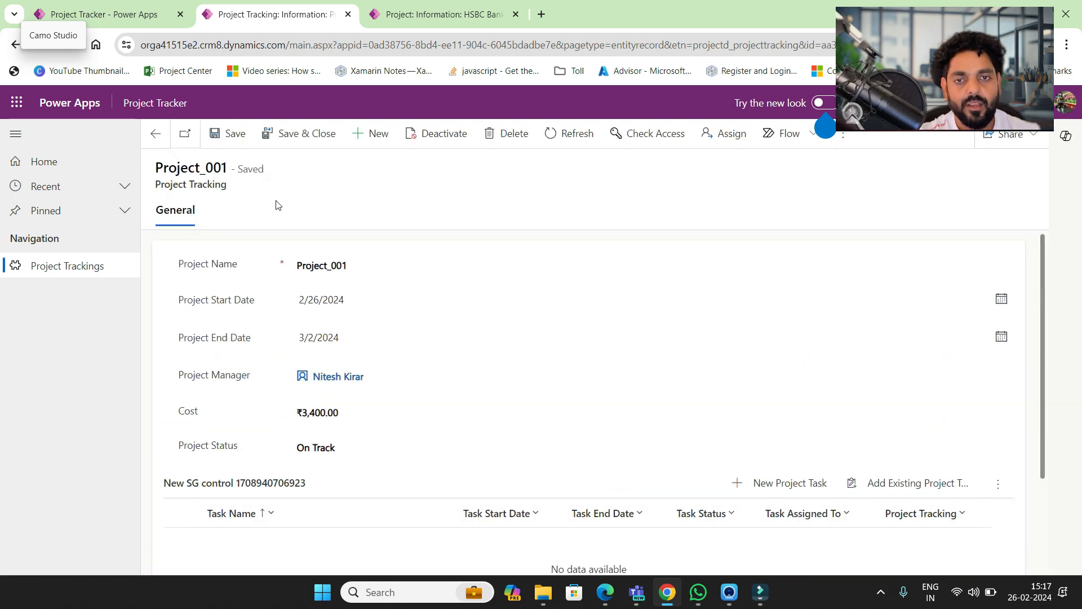
- Glance at the HSBC Bank Project tab, then return to the Project Tracker app designer
{"action": "left_click", "coordinate": [433, 17]}
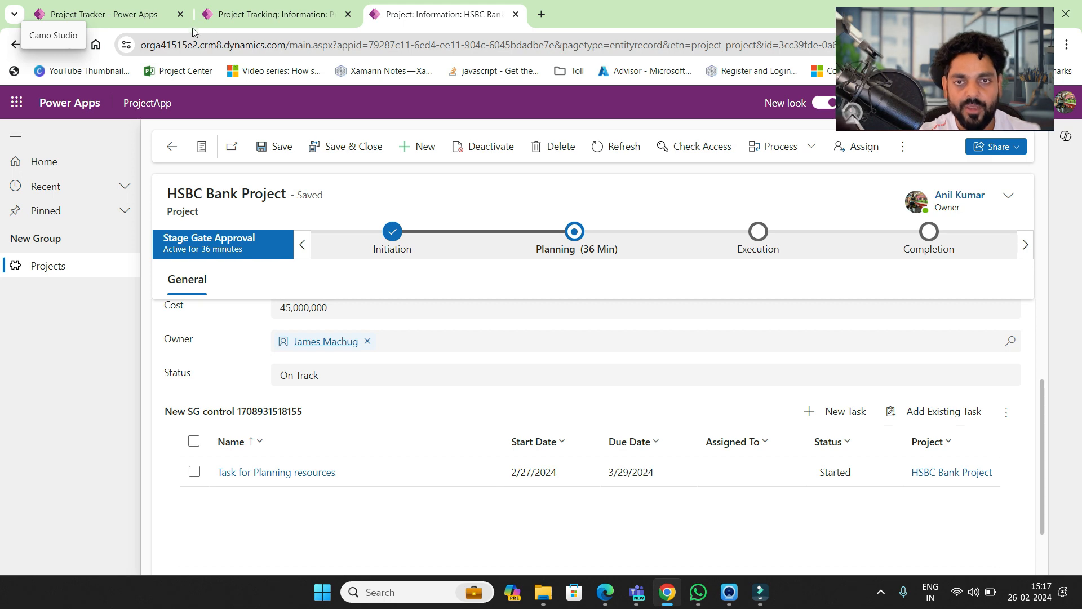
{"action": "left_click", "coordinate": [240, 16]}
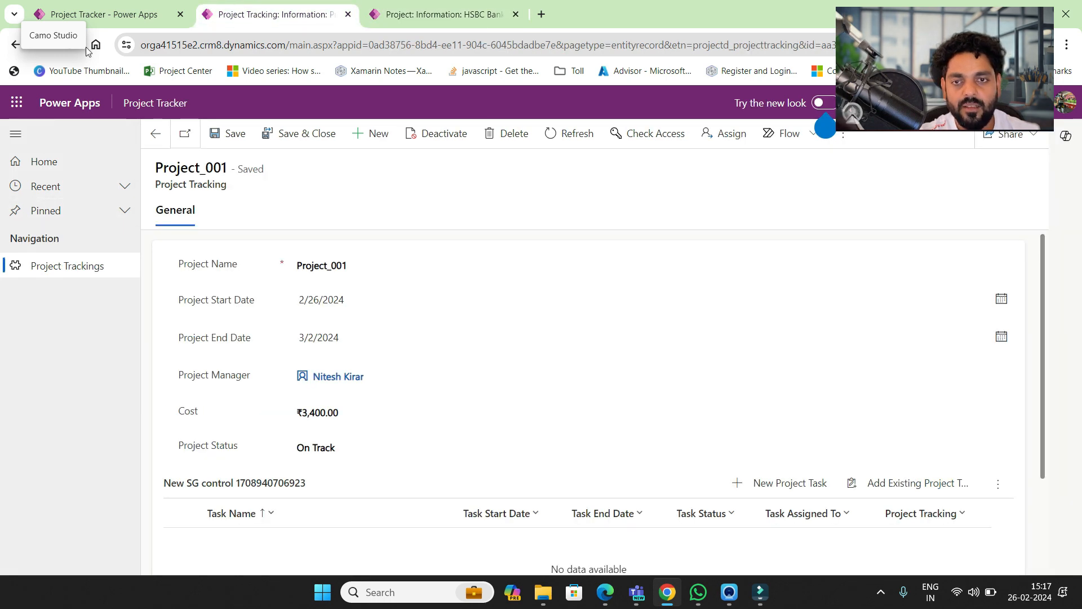
{"action": "left_click", "coordinate": [135, 16]}
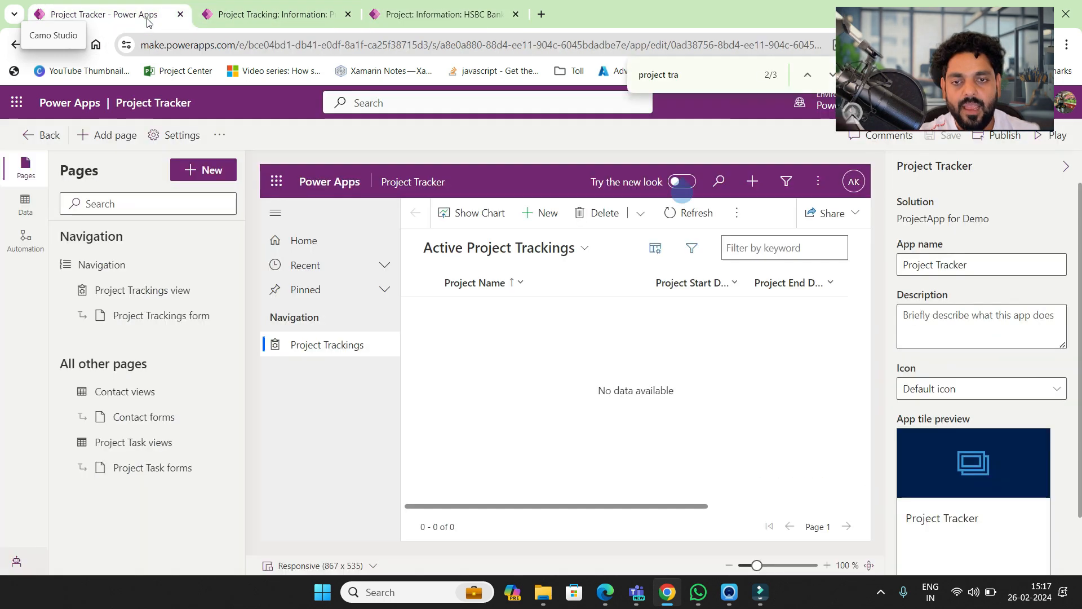
- From the solution's Cloud flows, start a new business process flow via New > Automation > Process
{"action": "left_click", "coordinate": [41, 136]}
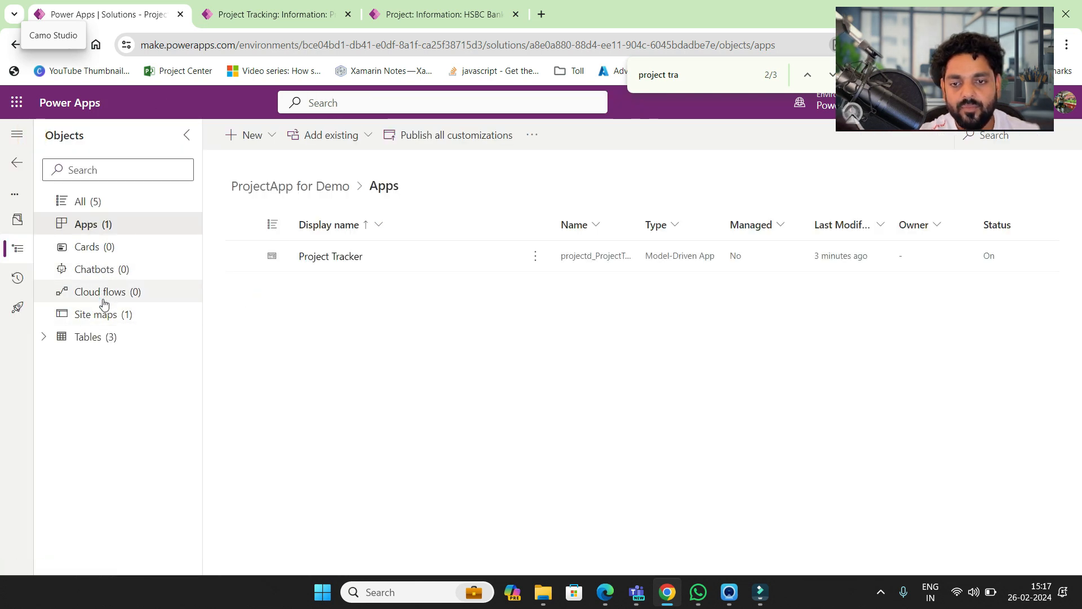
{"action": "left_click", "coordinate": [104, 296]}
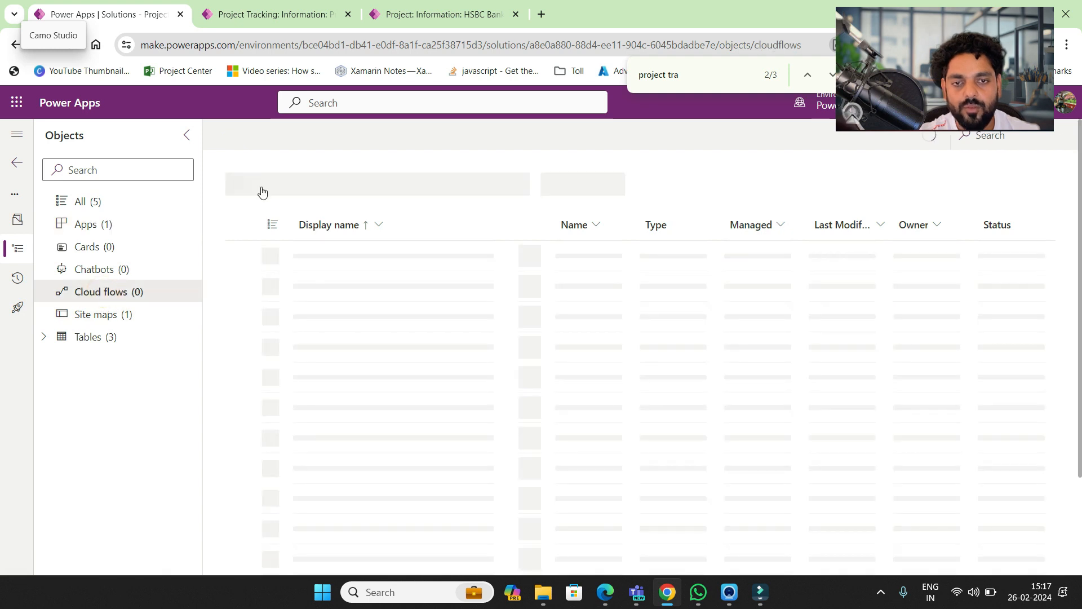
{"action": "left_click", "coordinate": [266, 138]}
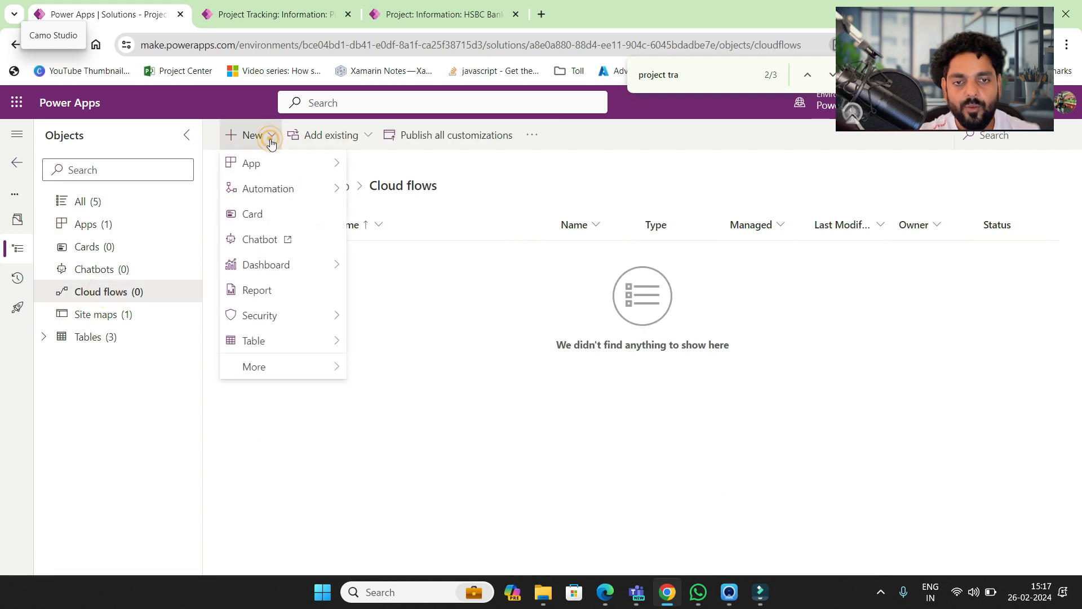
{"action": "mouse_move", "coordinate": [305, 193]}
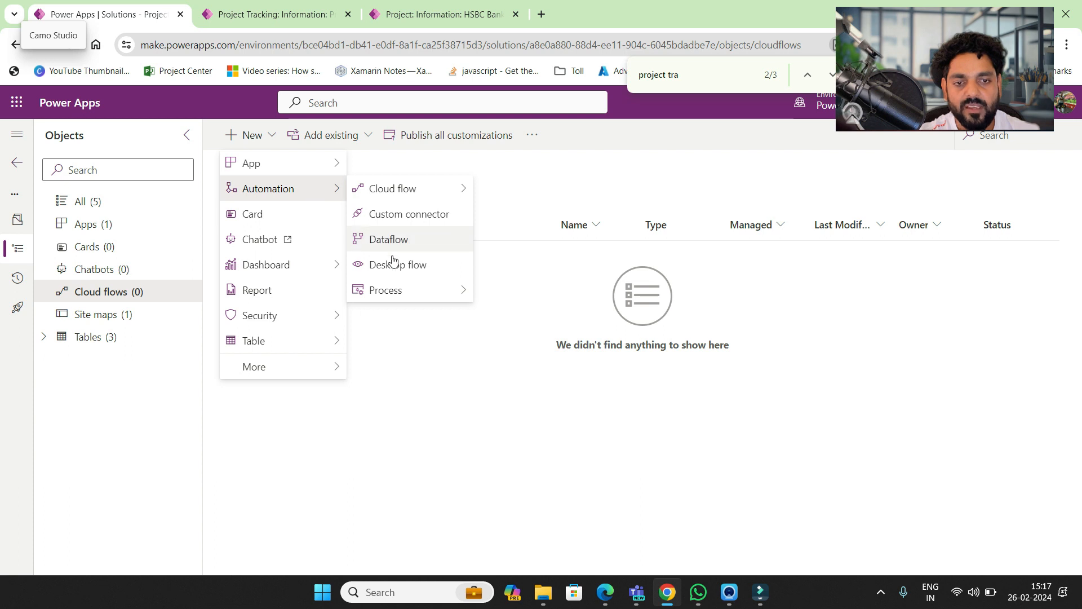
{"action": "mouse_move", "coordinate": [419, 290]}
{"action": "left_click", "coordinate": [510, 317]}
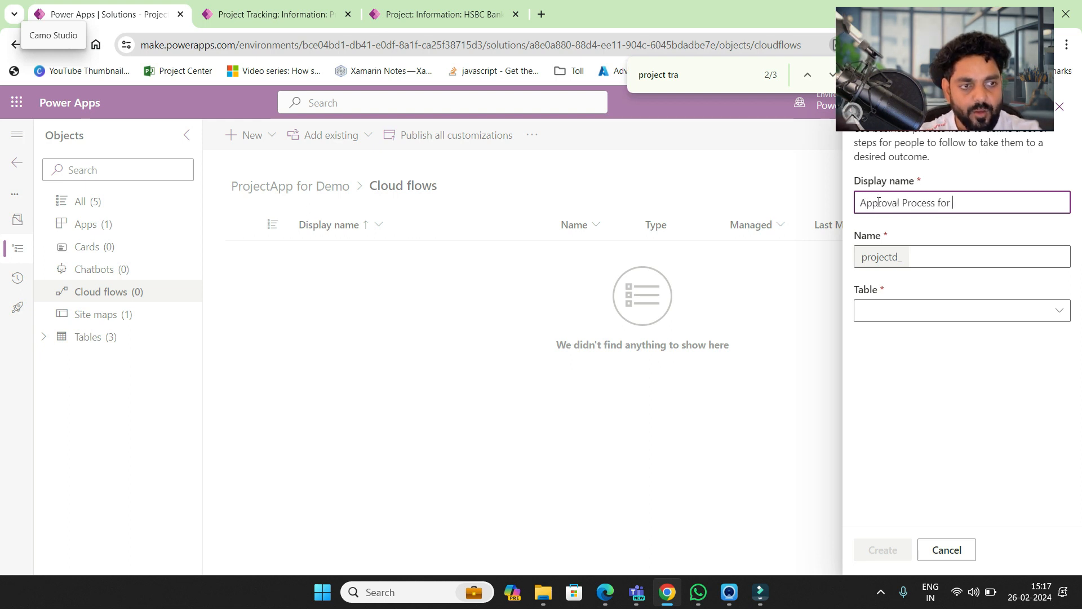
- Name the flow 'Approval Process for Project', choose the Project Tracking table, and create it
{"action": "type", "text": "P"}
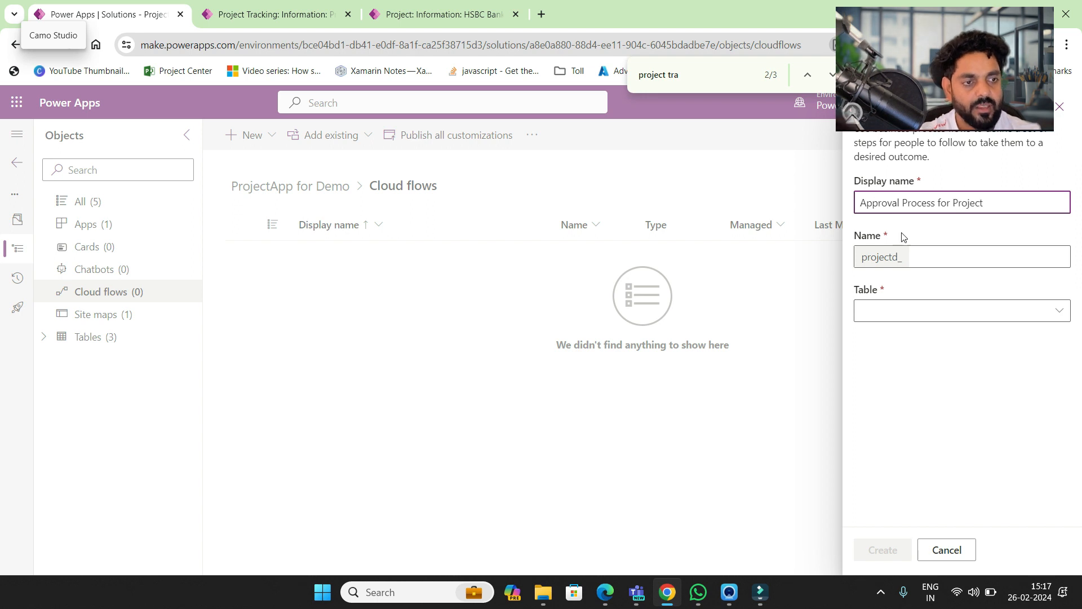
{"action": "type", "text": "roject"}
{"action": "left_click", "coordinate": [914, 316]}
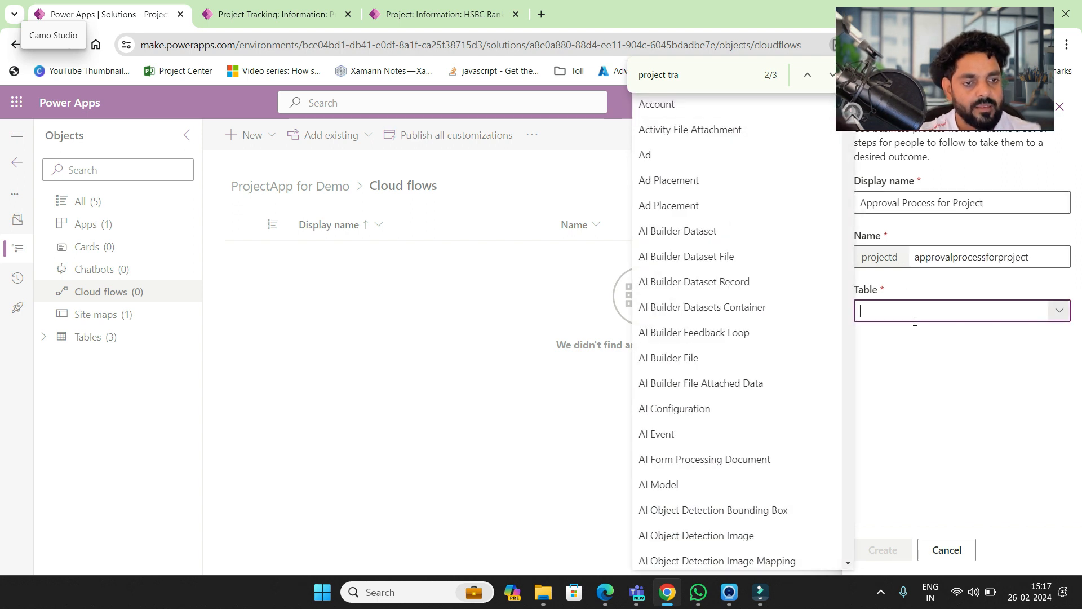
{"action": "type", "text": "Project"}
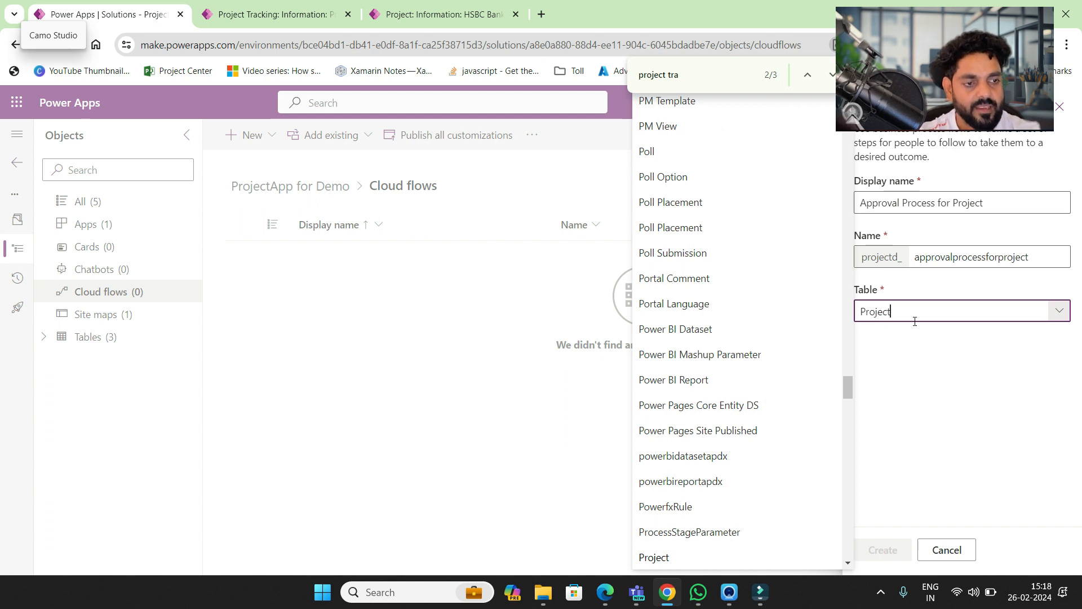
{"action": "left_click_drag", "start_coordinate": [848, 381], "coordinate": [847, 390]}
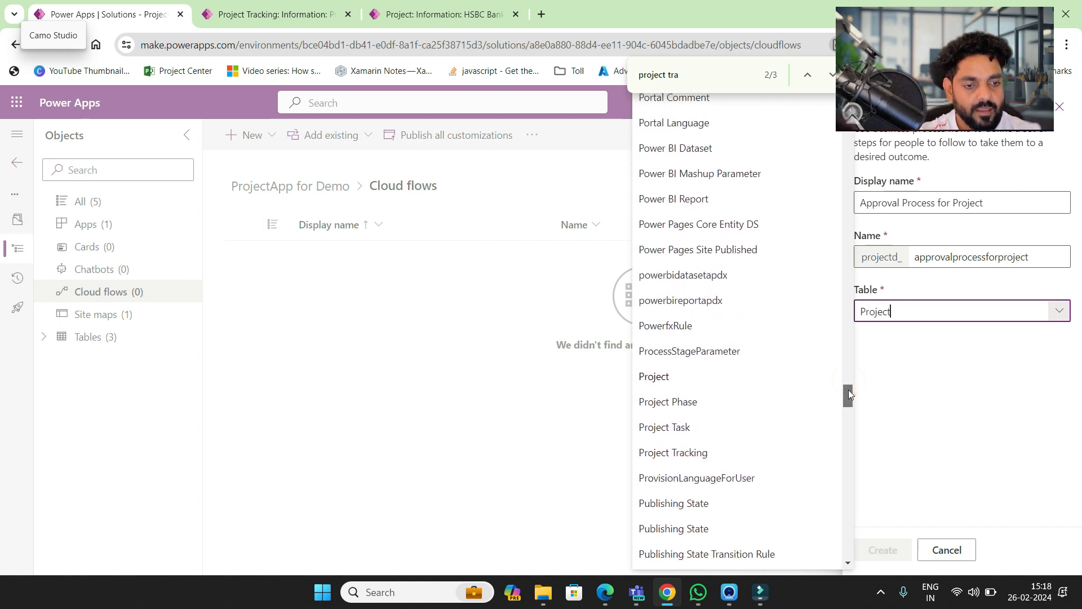
{"action": "left_click", "coordinate": [695, 449]}
{"action": "left_click", "coordinate": [890, 551]}
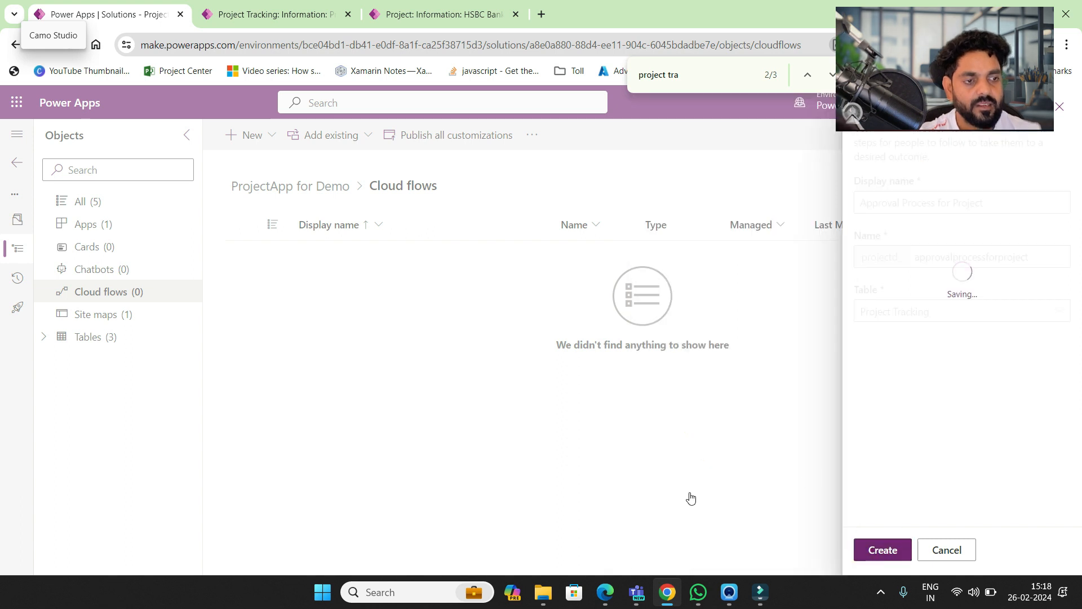
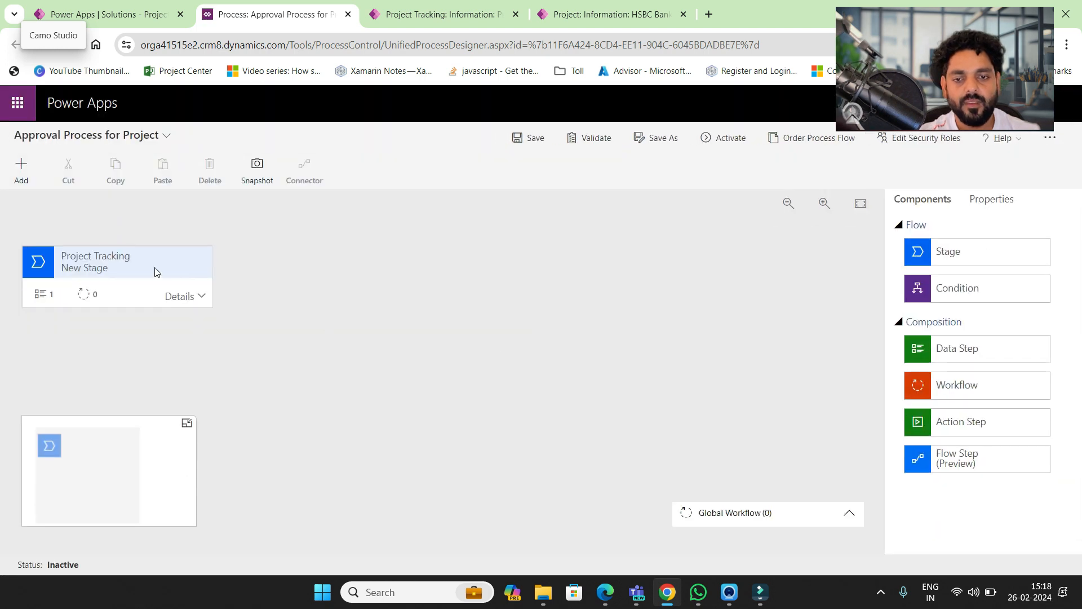
- Rename the first stage to 'Initiation'
{"action": "left_click", "coordinate": [111, 265]}
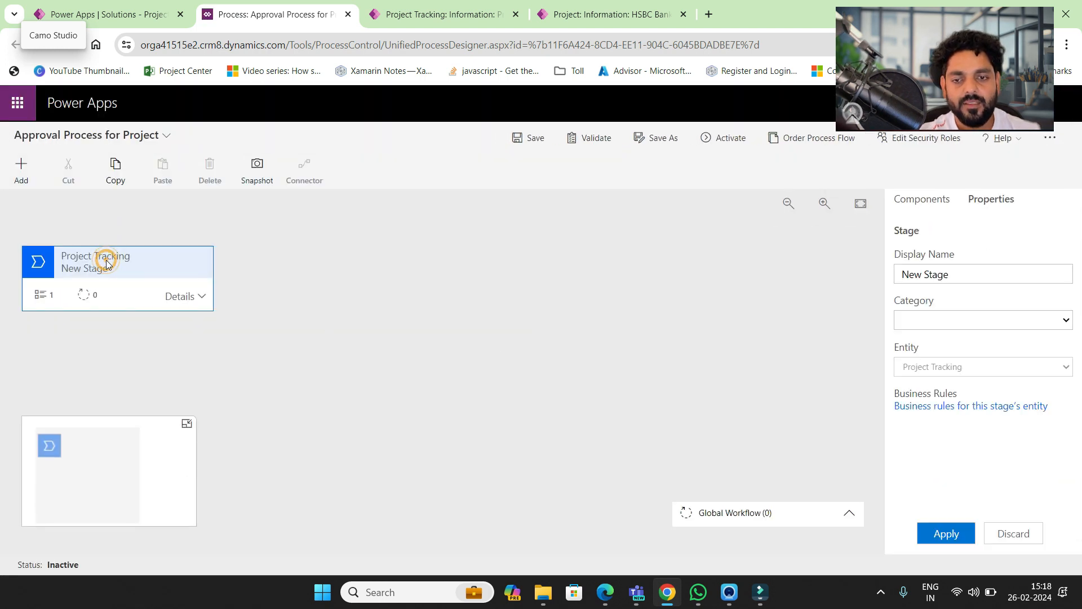
{"action": "left_click", "coordinate": [958, 277]}
{"action": "type", "text": "Initi"}
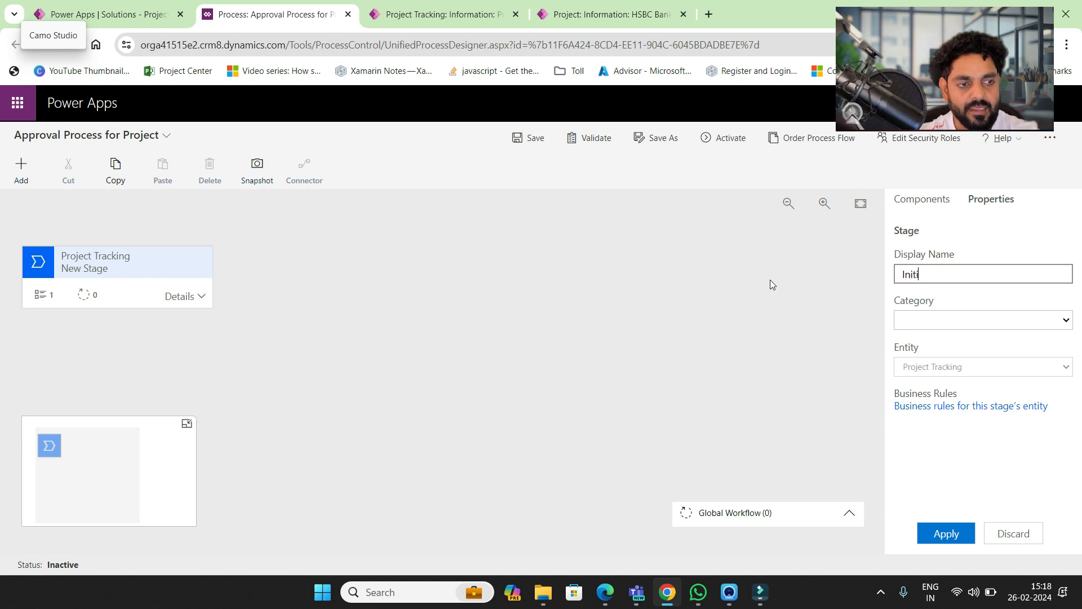
{"action": "type", "text": "ation"}
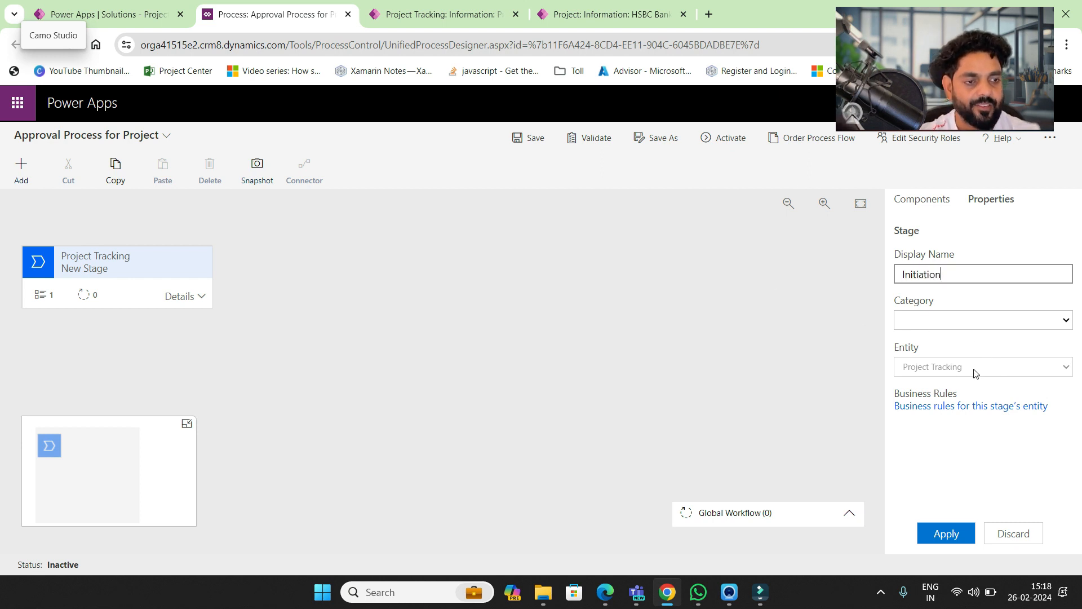
- Make Data Step #1 a required 'Create Project' step bound to Project Name, and apply
{"action": "left_click", "coordinate": [189, 298]}
{"action": "left_click", "coordinate": [169, 359]}
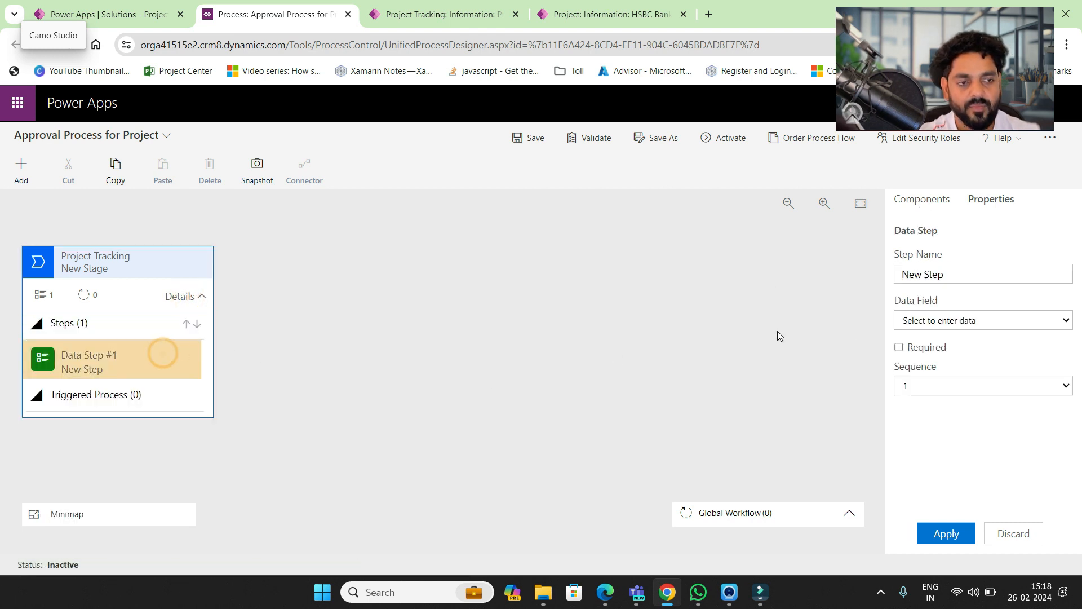
{"action": "left_click", "coordinate": [973, 275]}
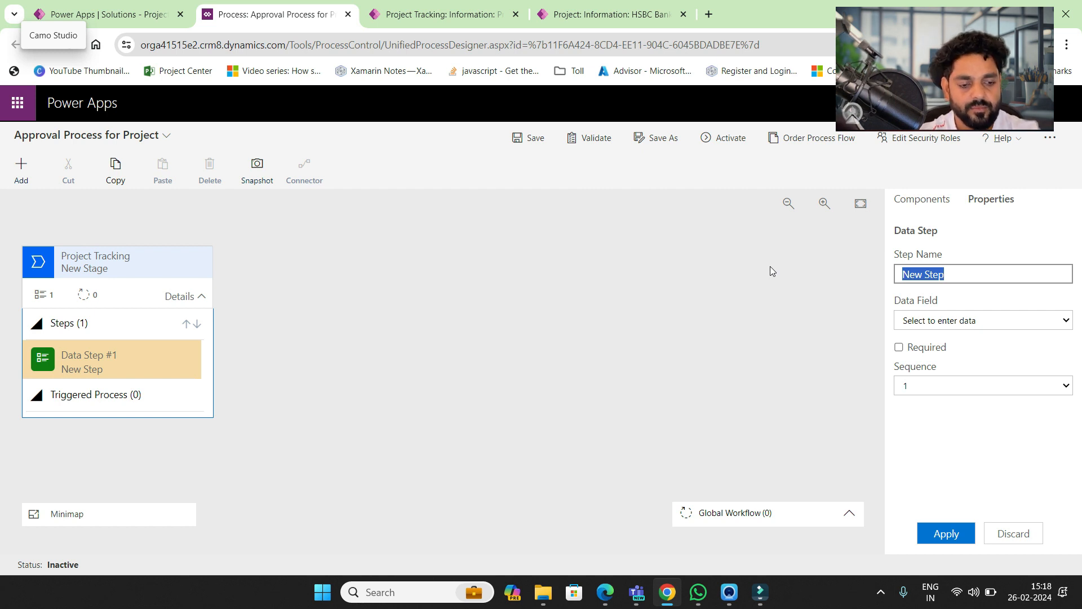
{"action": "type", "text": "Create "}
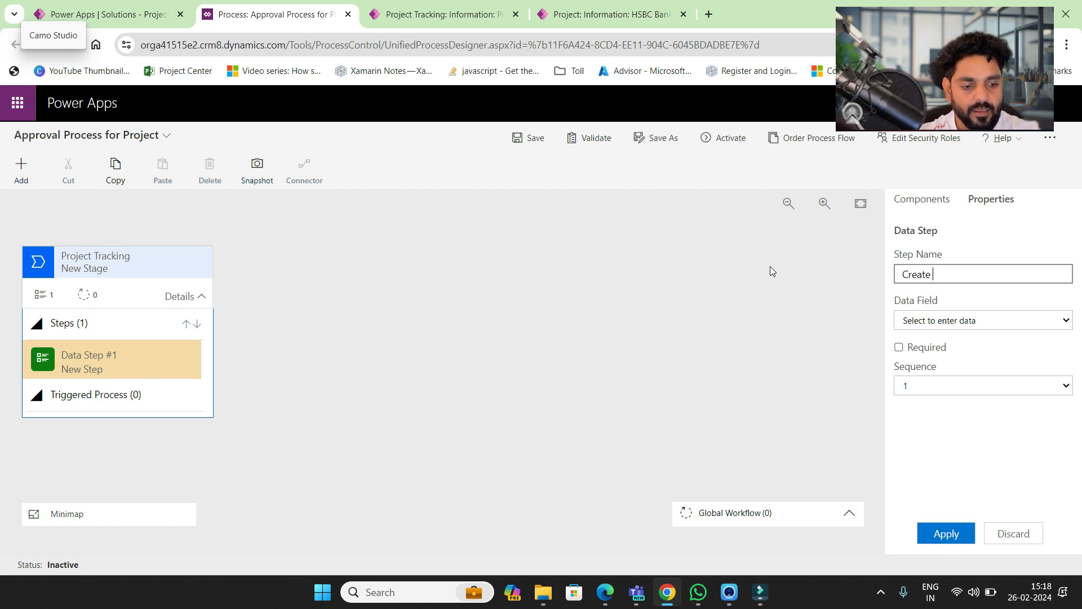
{"action": "type", "text": "Project"}
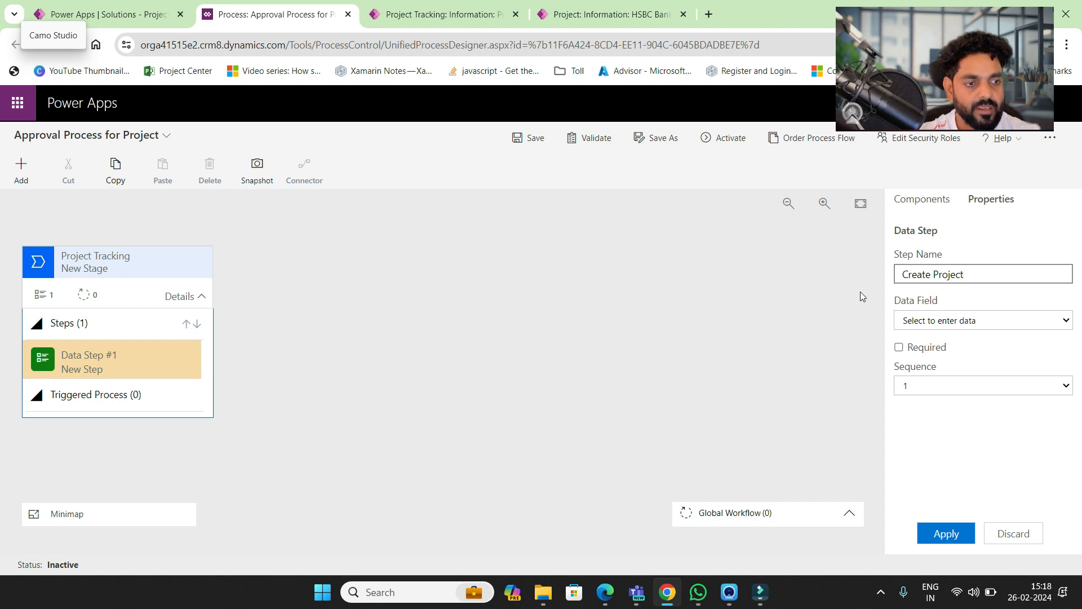
{"action": "left_click", "coordinate": [919, 321]}
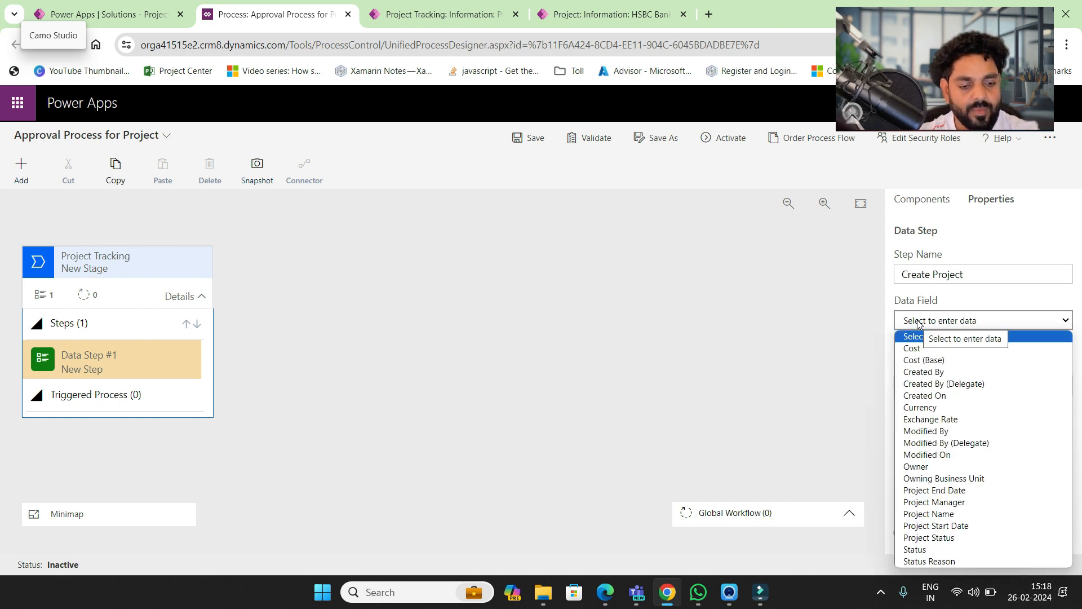
{"action": "key", "text": "p"}
{"action": "key", "text": "Down"}
{"action": "key", "text": "Down"}
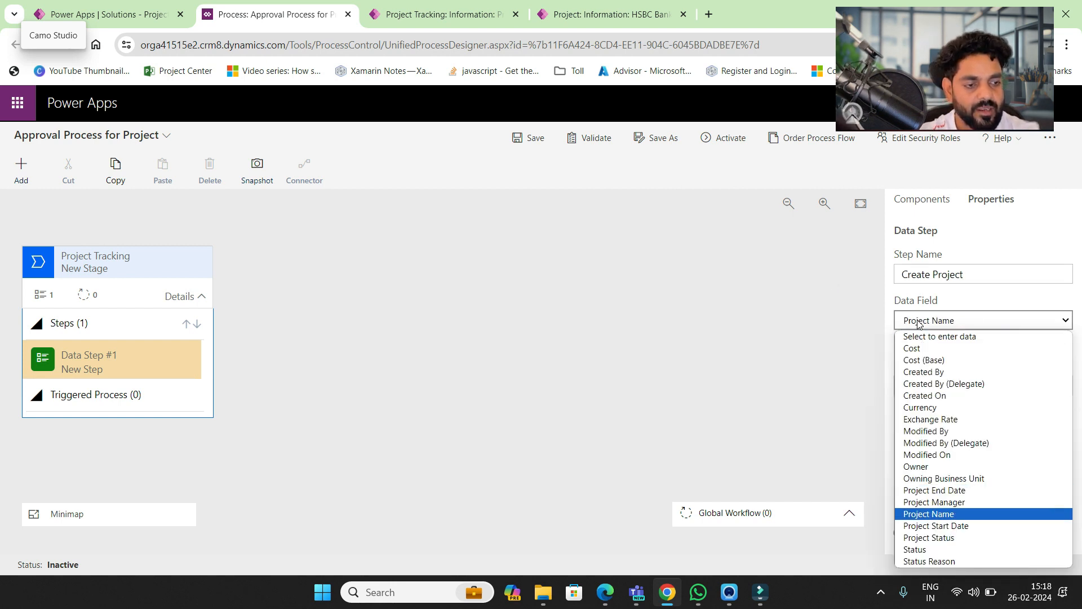
{"action": "key", "text": "Return"}
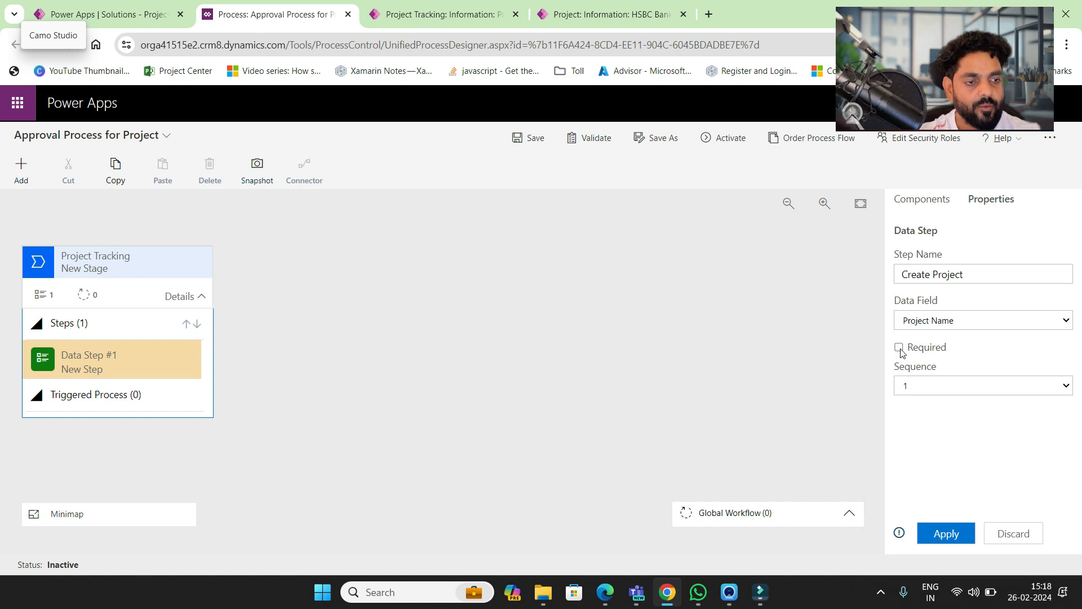
{"action": "left_click", "coordinate": [898, 346]}
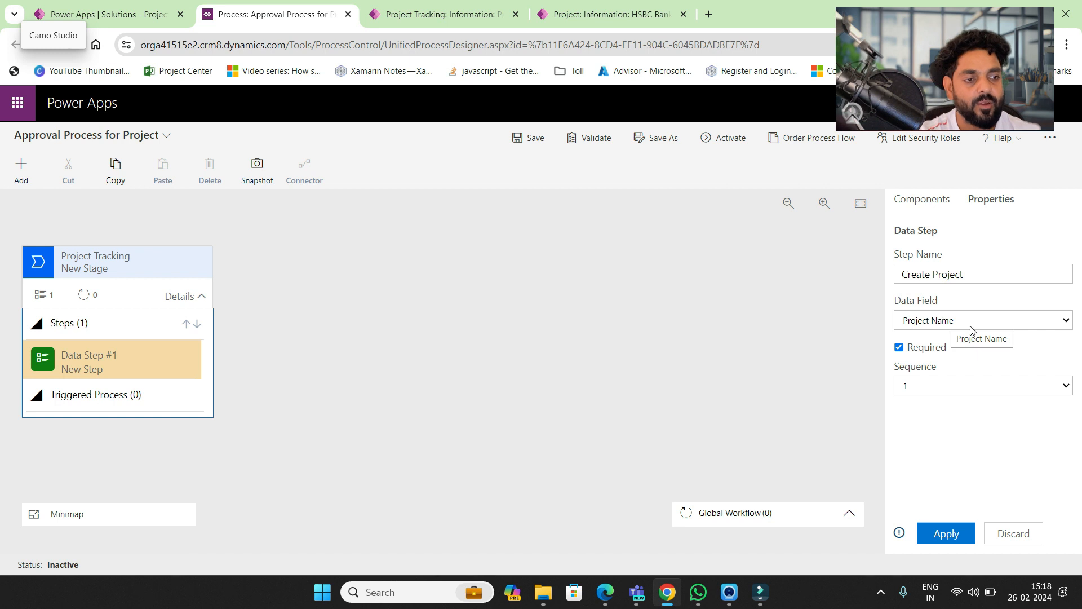
{"action": "left_click", "coordinate": [947, 533]}
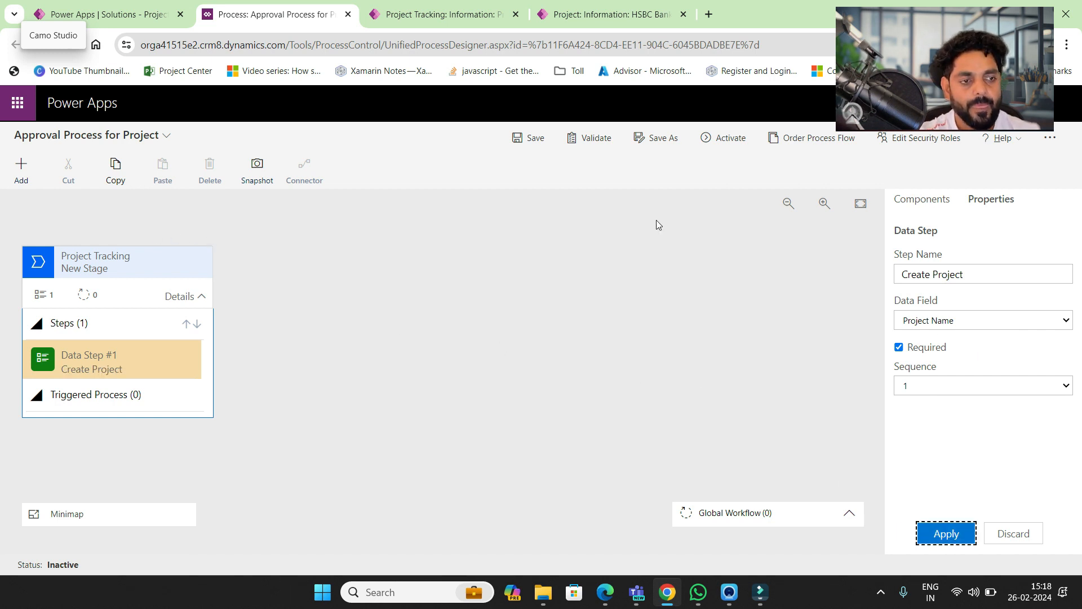
{"action": "left_click", "coordinate": [919, 202]}
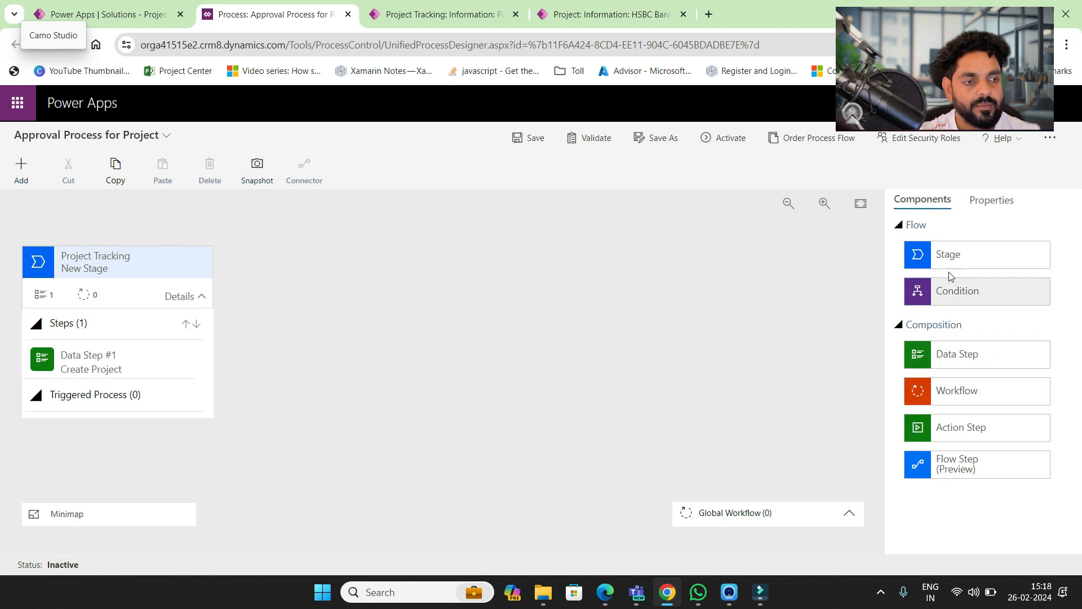
- Add a second stage after the first and name it 'Planning'
{"action": "left_click_drag", "start_coordinate": [951, 256], "coordinate": [237, 297]}
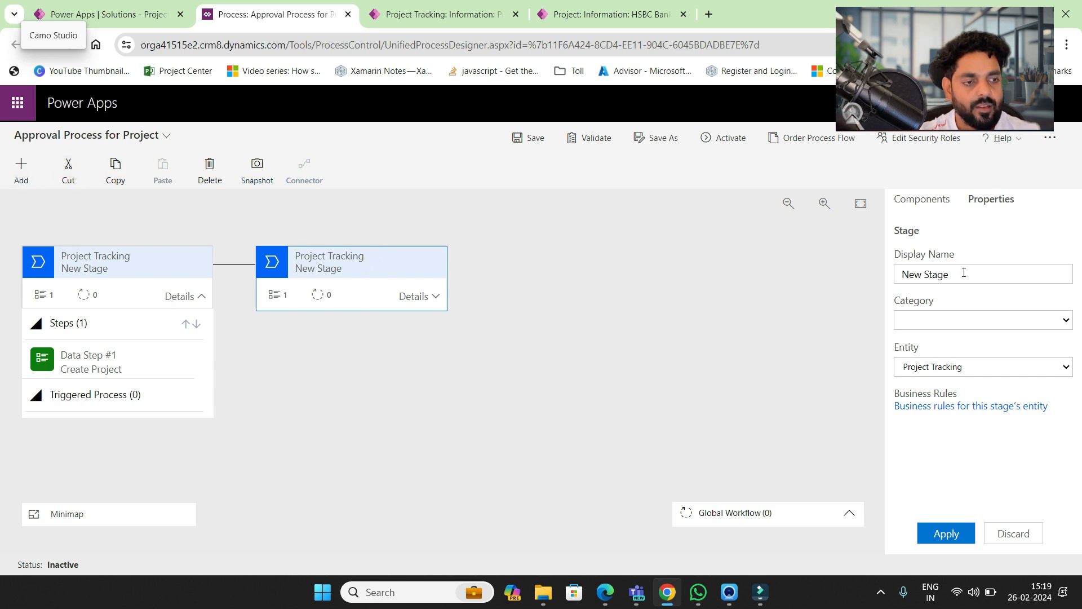
{"action": "left_click_drag", "start_coordinate": [964, 272], "coordinate": [803, 279]}
{"action": "type", "text": "P"}
{"action": "key", "text": "BackSpace"}
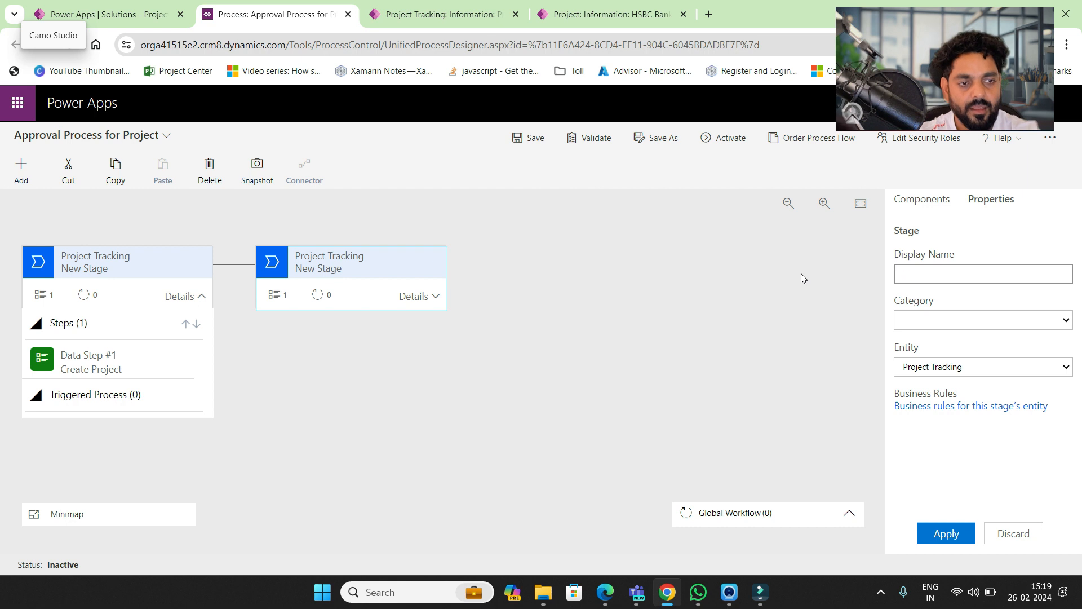
{"action": "type", "text": "Planning"}
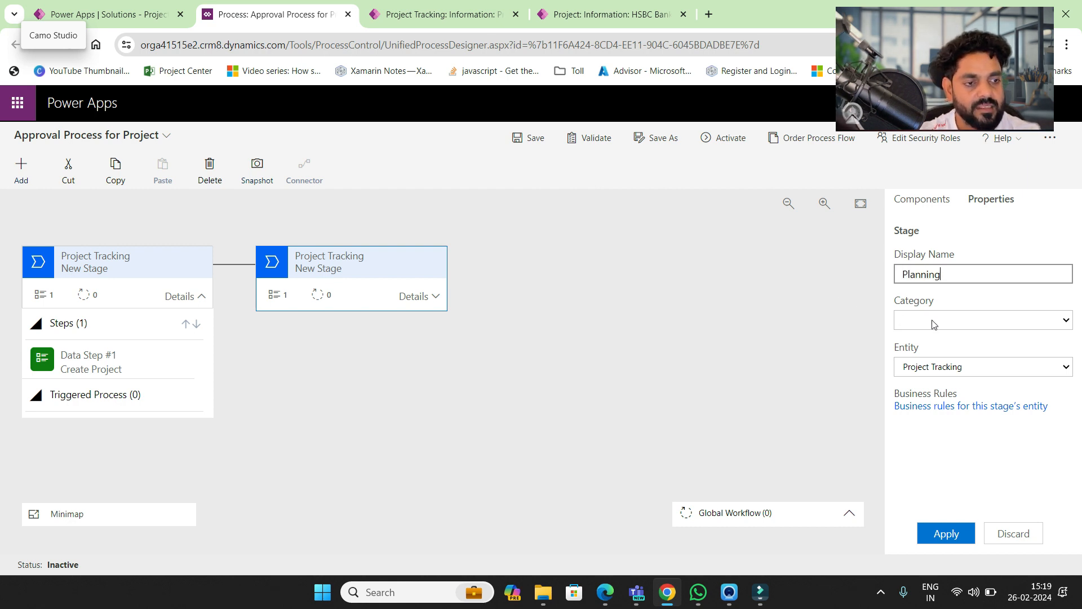
- Set the Planning stage's entity to Project Task and apply
{"action": "left_click", "coordinate": [960, 375]}
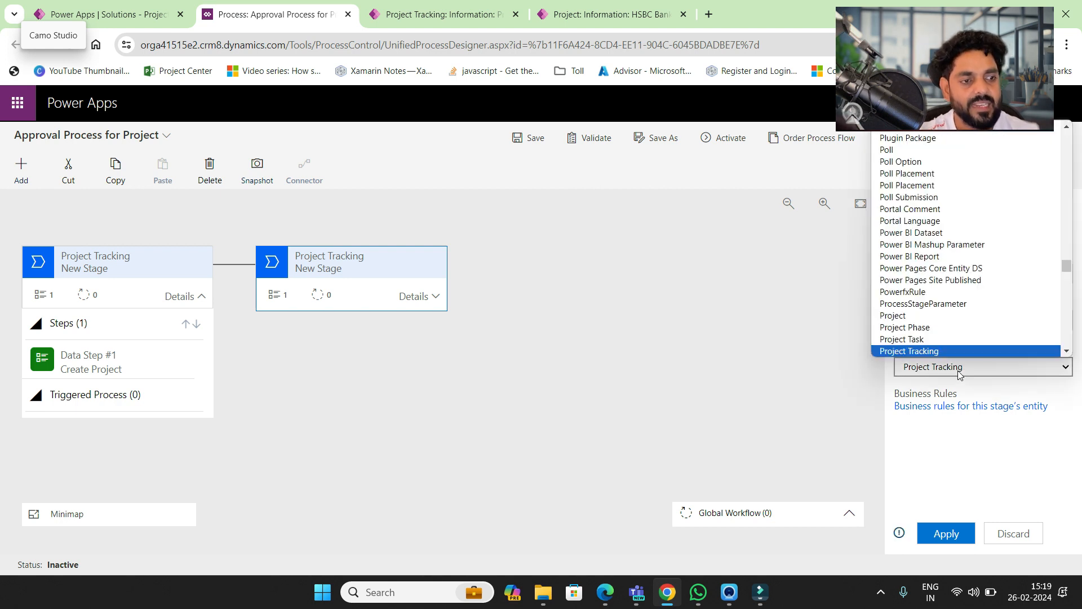
{"action": "type", "text": "task"}
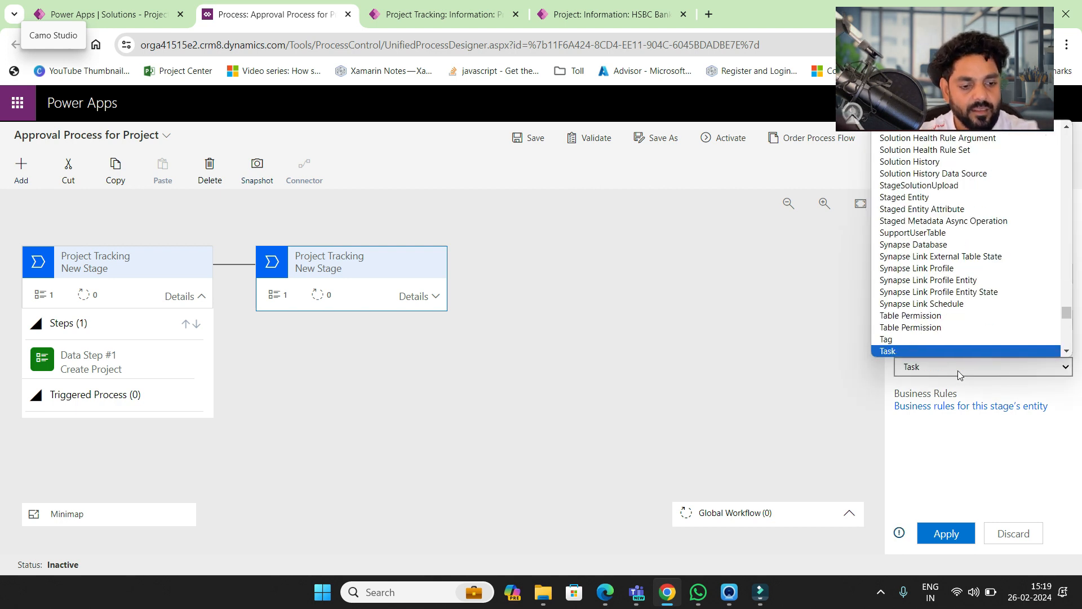
{"action": "type", "text": "pm"}
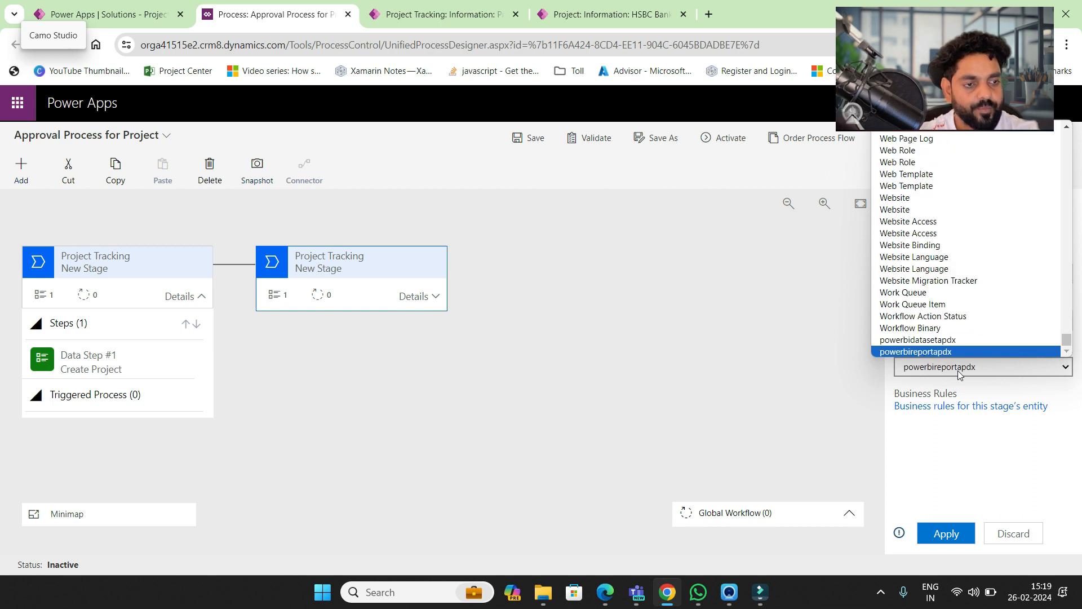
{"action": "key", "text": "Down"}
{"action": "key", "text": "Down"}
{"action": "key", "text": "Down"}
{"action": "key", "text": "Down"}
{"action": "key", "text": "Down"}
{"action": "key", "text": "Down"}
{"action": "key", "text": "Down"}
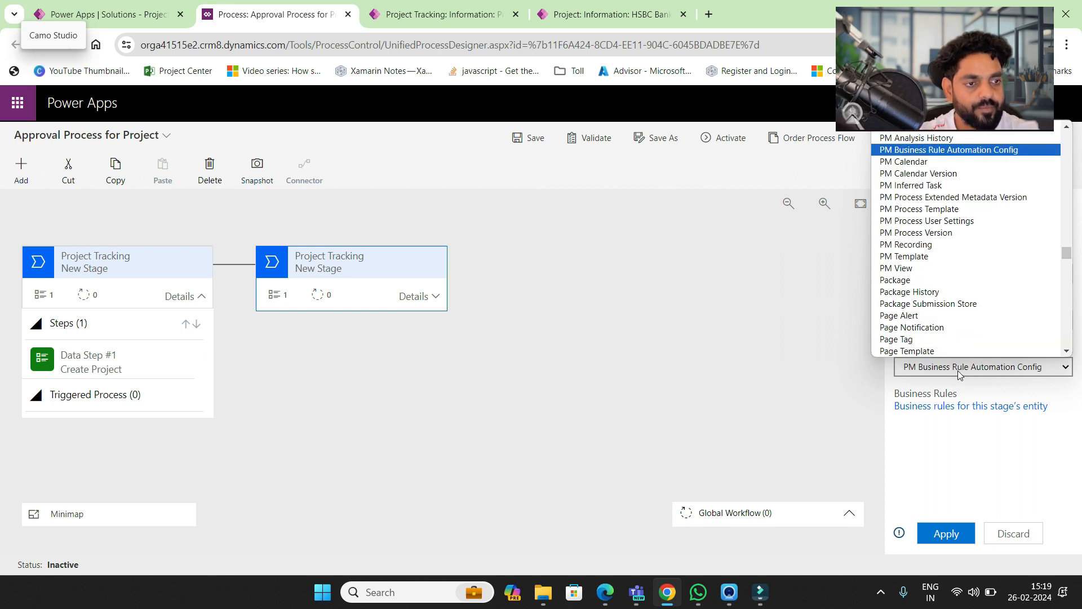
{"action": "key", "text": "Down"}
{"action": "key", "text": "Down"}
{"action": "key", "text": "Down"}
{"action": "key", "text": "Down"}
{"action": "key", "text": "Down"}
{"action": "key", "text": "Down"}
{"action": "key", "text": "Down"}
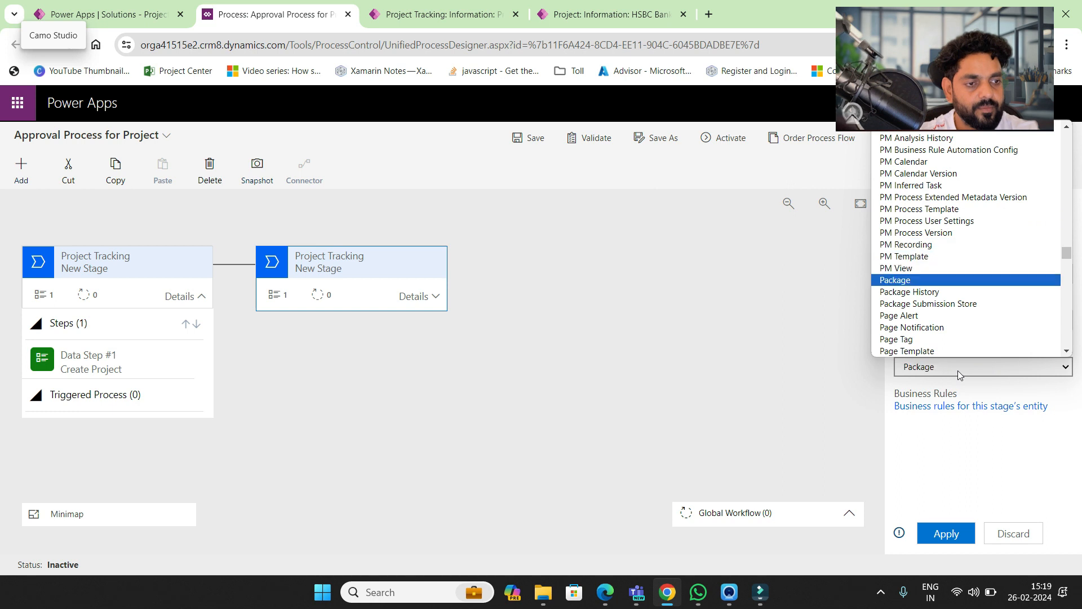
{"action": "key", "text": "Down"}
{"action": "key", "text": "Down"}
{"action": "key", "text": "Down"}
{"action": "key", "text": "Down"}
{"action": "key", "text": "Down"}
{"action": "key", "text": "Down"}
{"action": "key", "text": "Down"}
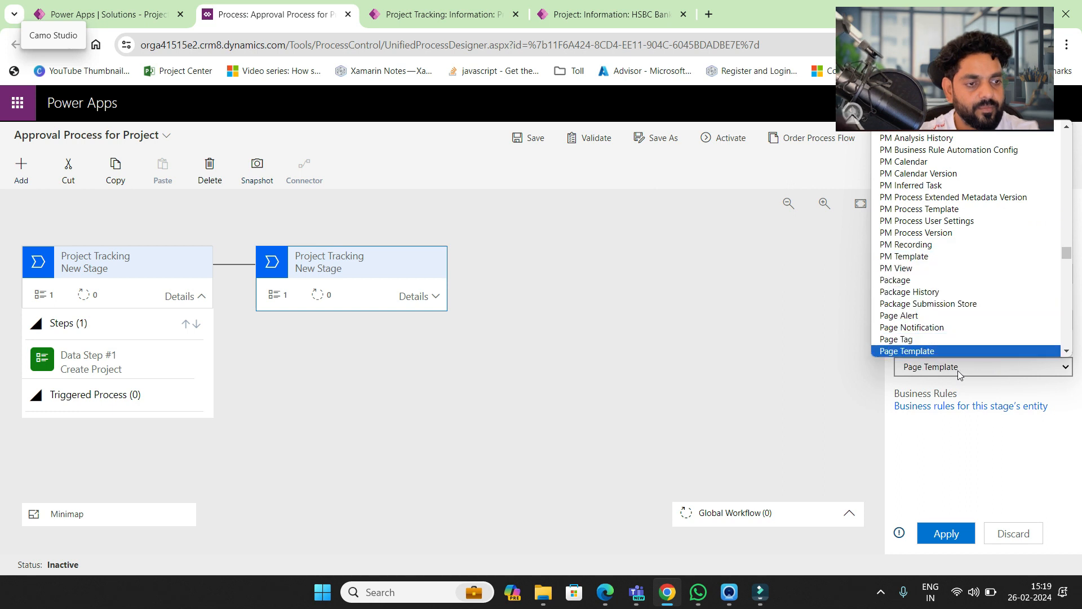
{"action": "key", "text": "Down"}
{"action": "key", "text": "Down"}
{"action": "key", "text": "Down"}
{"action": "key", "text": "Down"}
{"action": "key", "text": "Down"}
{"action": "key", "text": "Down"}
{"action": "key", "text": "Down"}
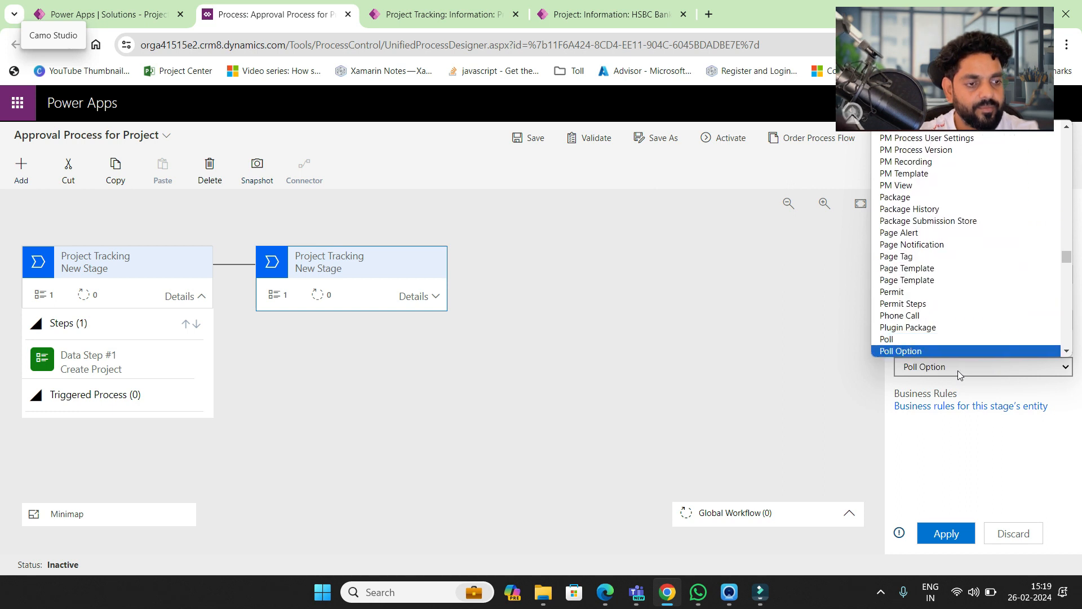
{"action": "key", "text": "Down"}
{"action": "key", "text": "Down"}
{"action": "key", "text": "Down"}
{"action": "key", "text": "Down"}
{"action": "key", "text": "Down"}
{"action": "key", "text": "Down"}
{"action": "key", "text": "Down"}
{"action": "key", "text": "Down"}
{"action": "key", "text": "Down"}
{"action": "key", "text": "Down"}
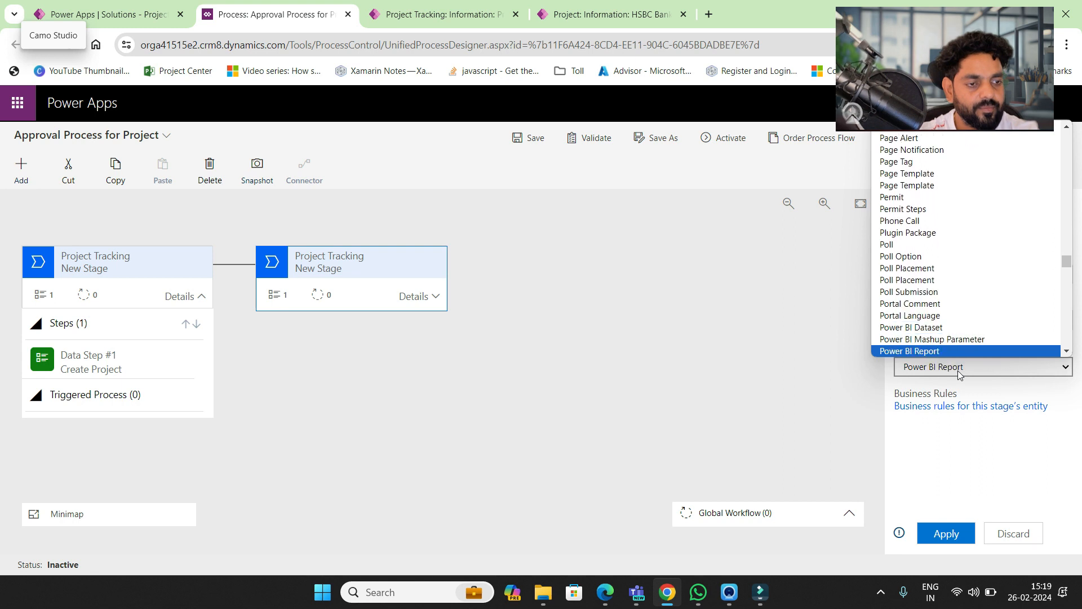
{"action": "key", "text": "Down"}
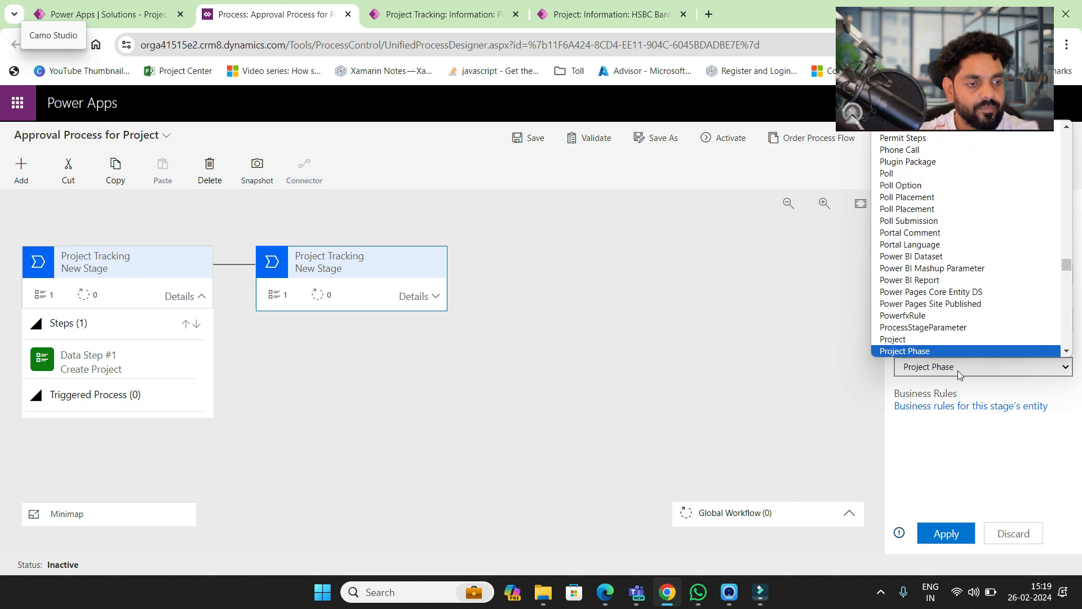
{"action": "key", "text": "Down"}
{"action": "key", "text": "Return"}
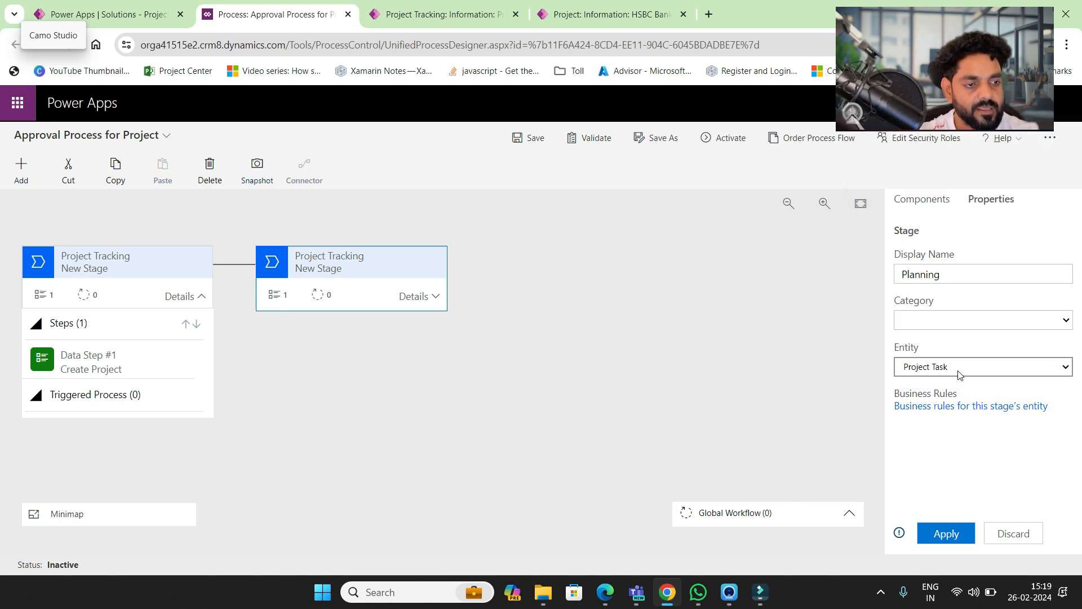
{"action": "left_click", "coordinate": [959, 371]}
{"action": "key", "text": "Down"}
{"action": "key", "text": "Up"}
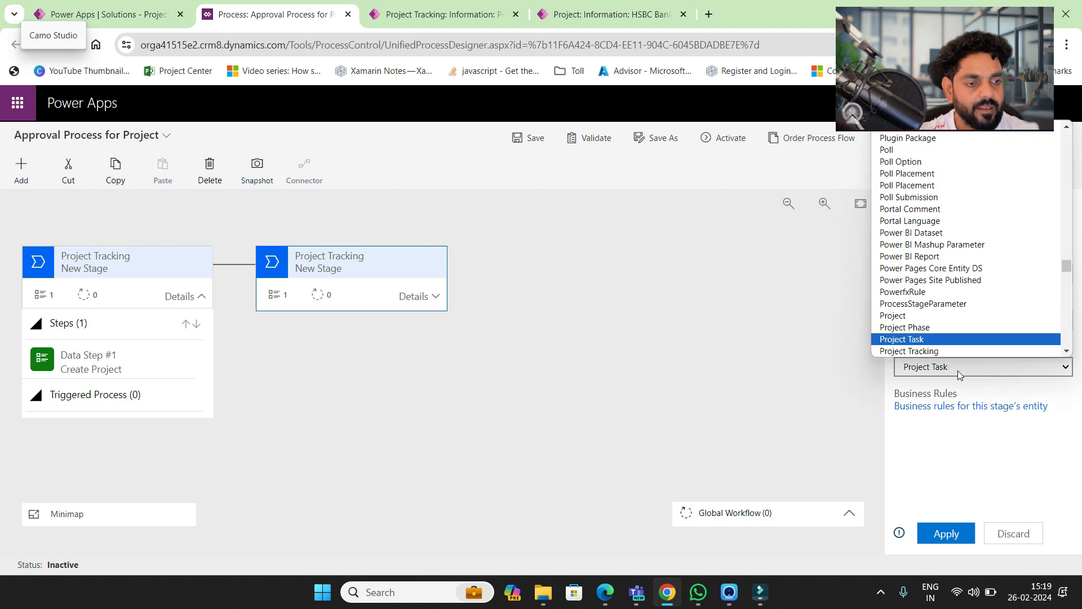
{"action": "key", "text": "Return"}
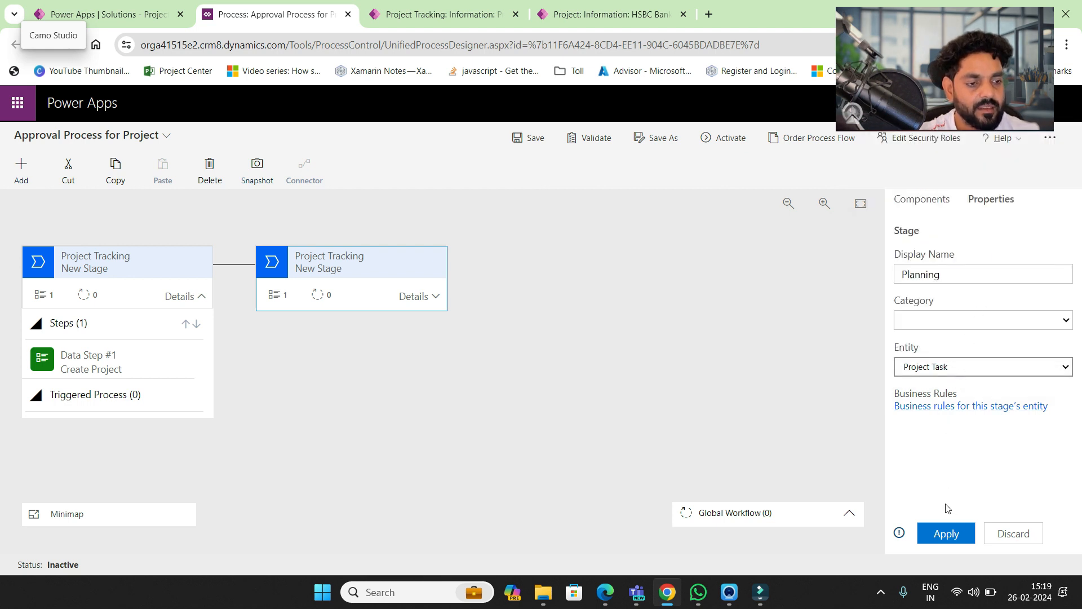
{"action": "left_click", "coordinate": [950, 533]}
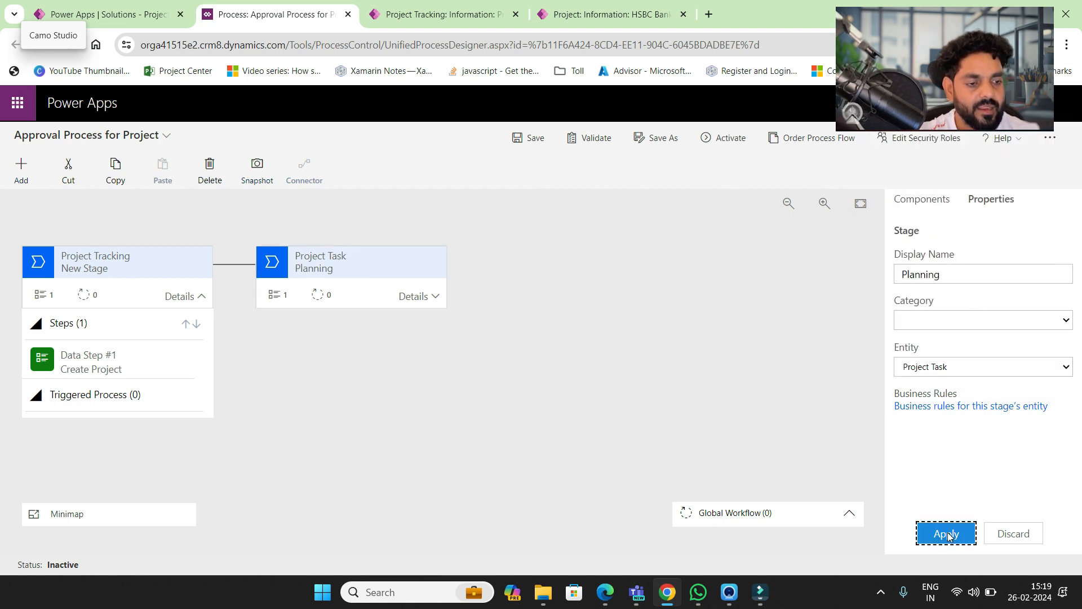
- Rename the Planning stage's data step to 'Create Task'
{"action": "left_click", "coordinate": [925, 203]}
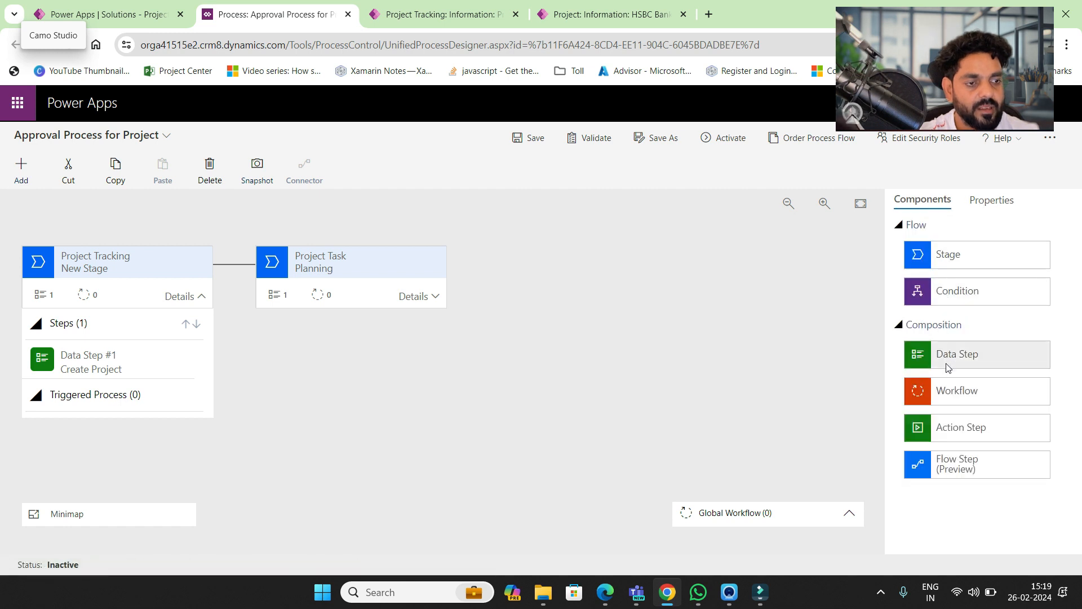
{"action": "left_click", "coordinate": [434, 296]}
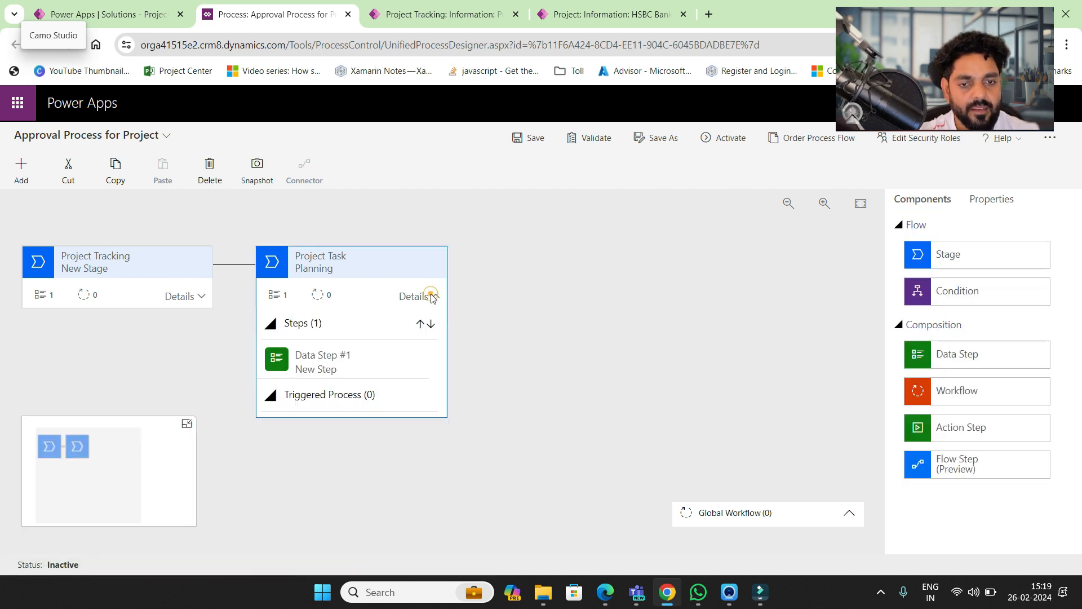
{"action": "left_click", "coordinate": [365, 366]}
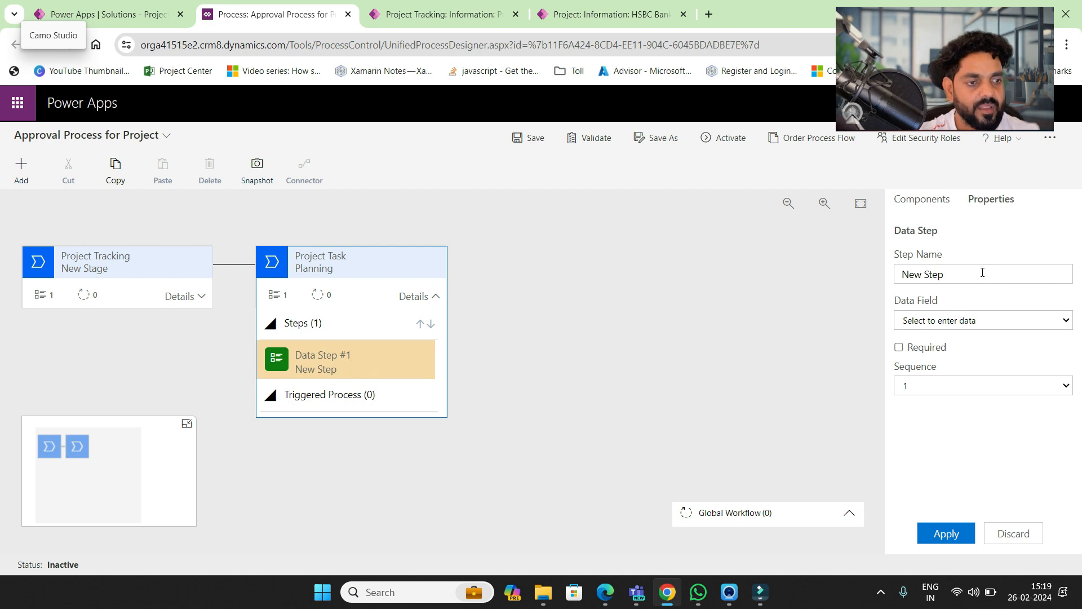
{"action": "left_click_drag", "start_coordinate": [984, 275], "coordinate": [712, 290]}
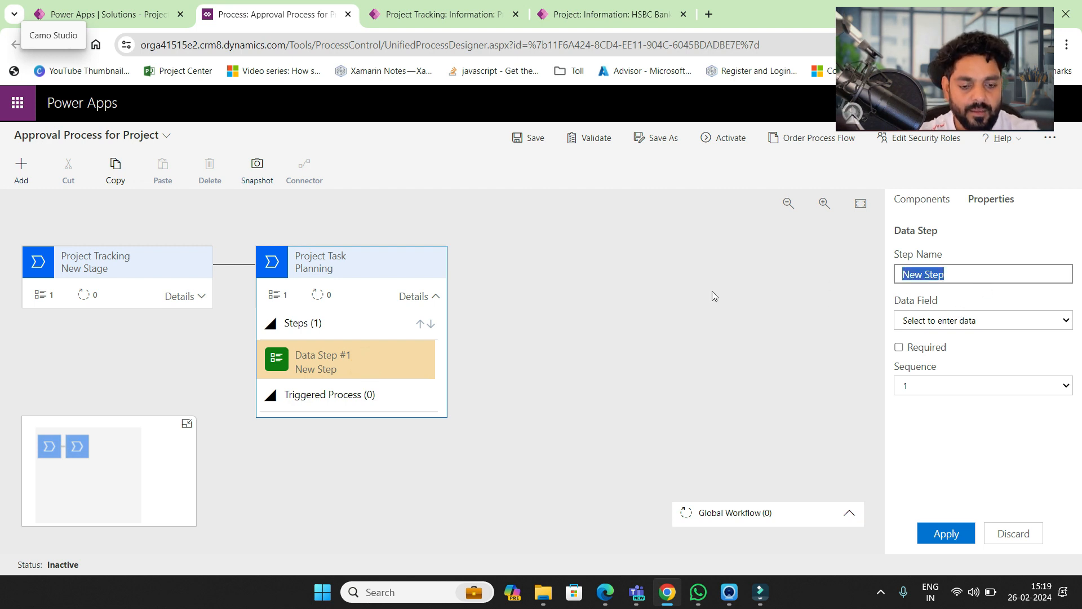
{"action": "type", "text": "Create P"}
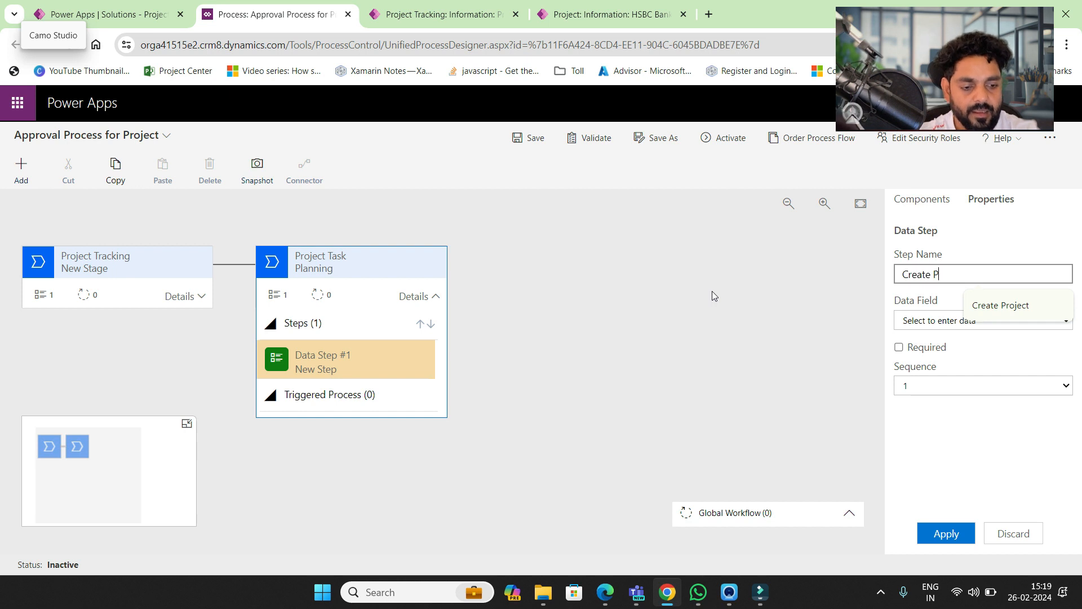
{"action": "type", "text": "Roj"}
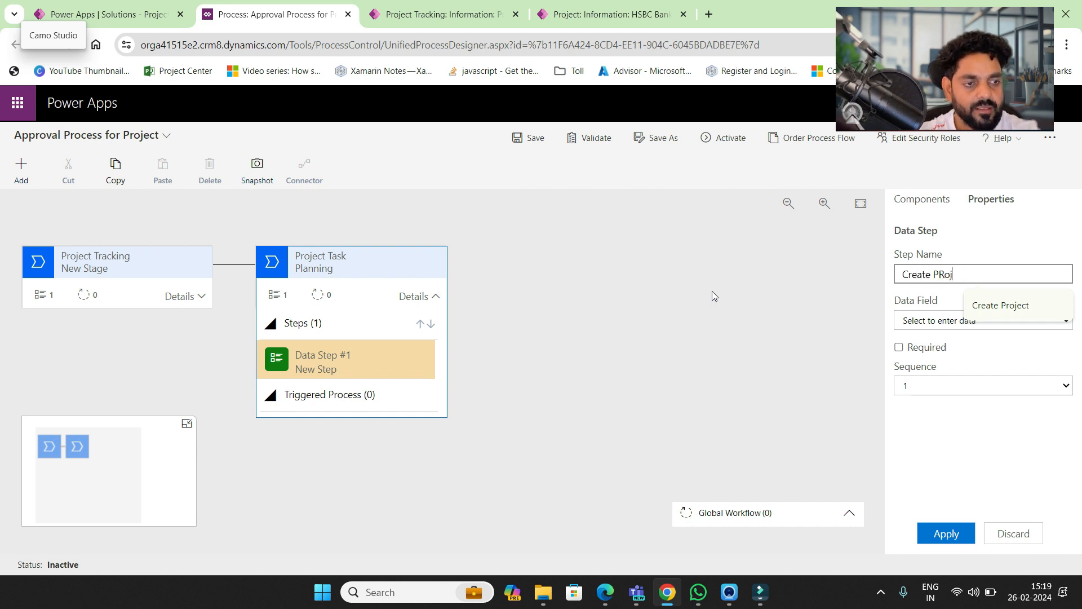
{"action": "type", "text": "eTask"}
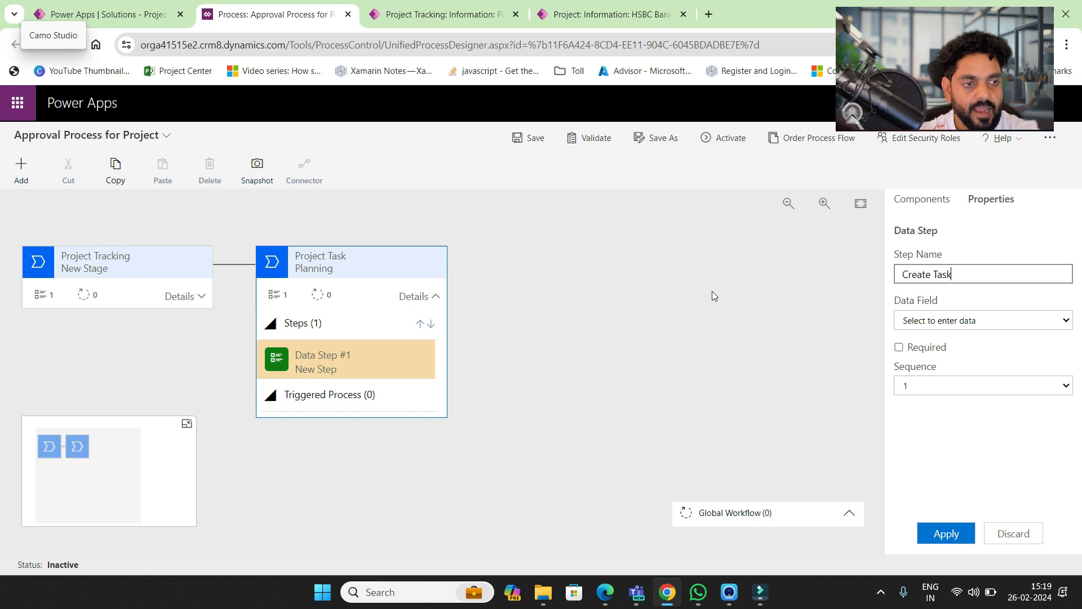
- Open the HSBC Bank Project record's Planning stage to reach its linked task
{"action": "left_click", "coordinate": [104, 15]}
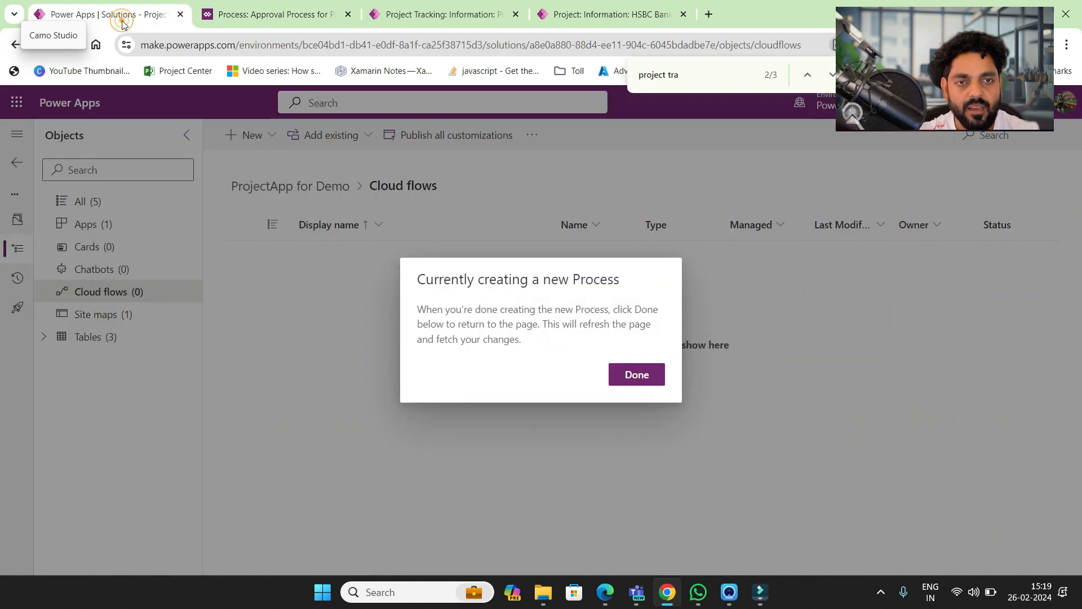
{"action": "left_click", "coordinate": [555, 13]}
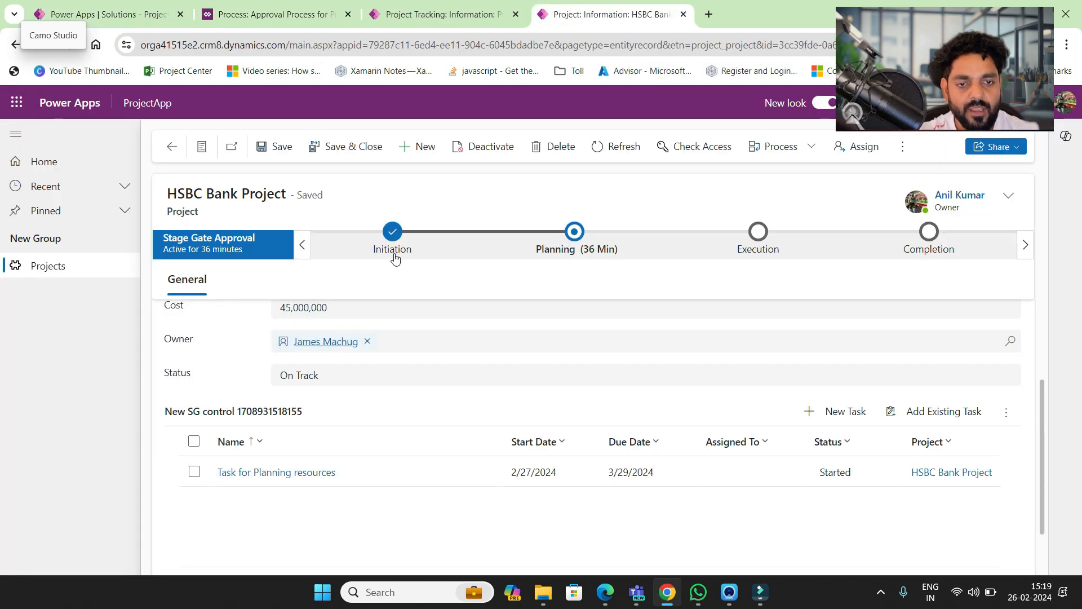
{"action": "left_click", "coordinate": [567, 252]}
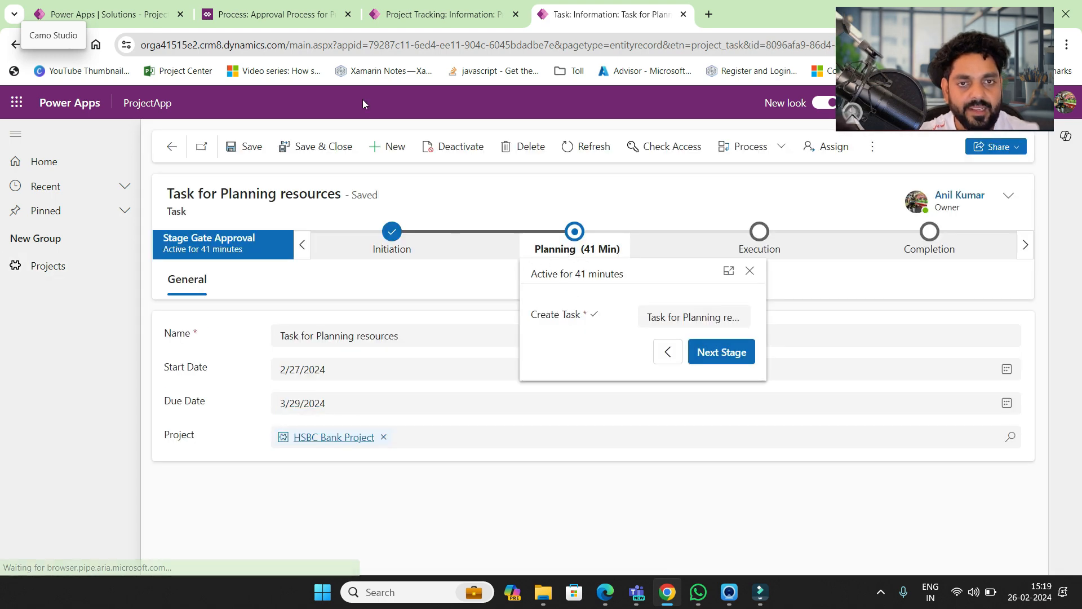
- Bind the Create Task step to Task Name, mark it required, and apply
{"action": "left_click", "coordinate": [311, 14]}
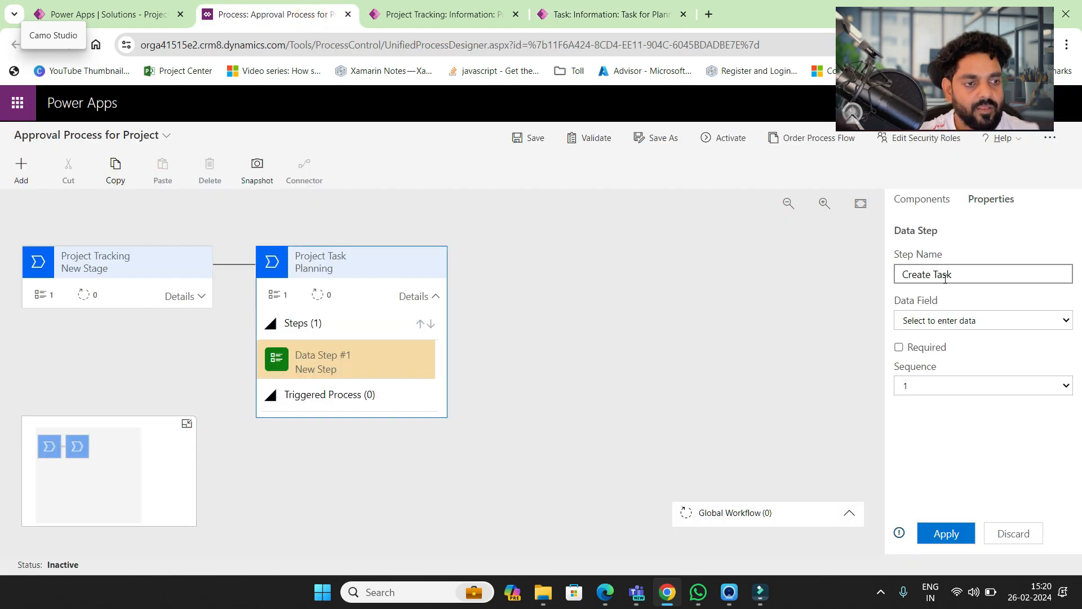
{"action": "left_click", "coordinate": [949, 322]}
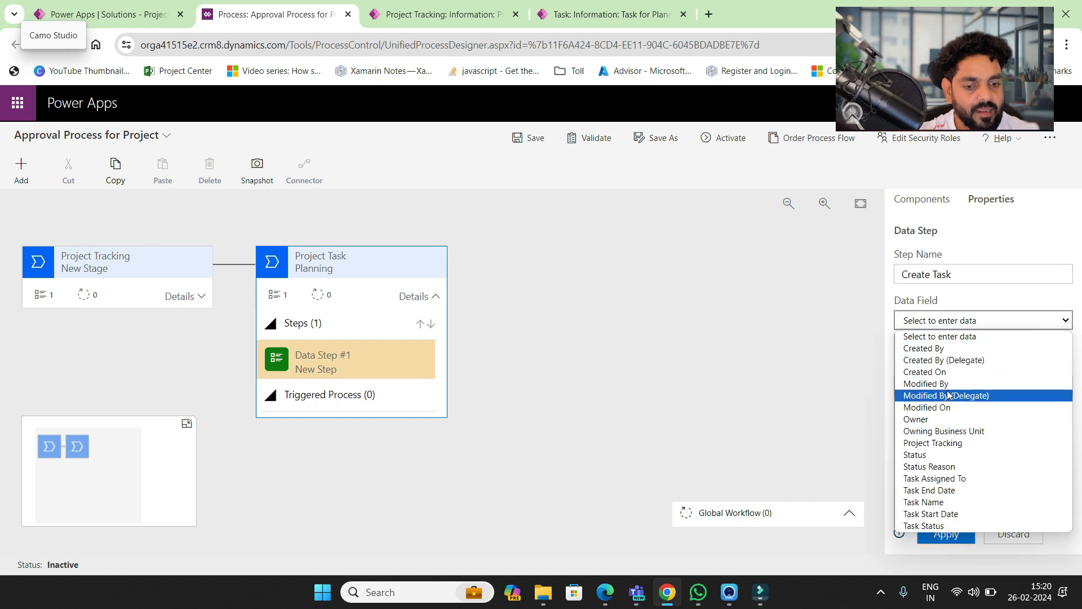
{"action": "key", "text": "p"}
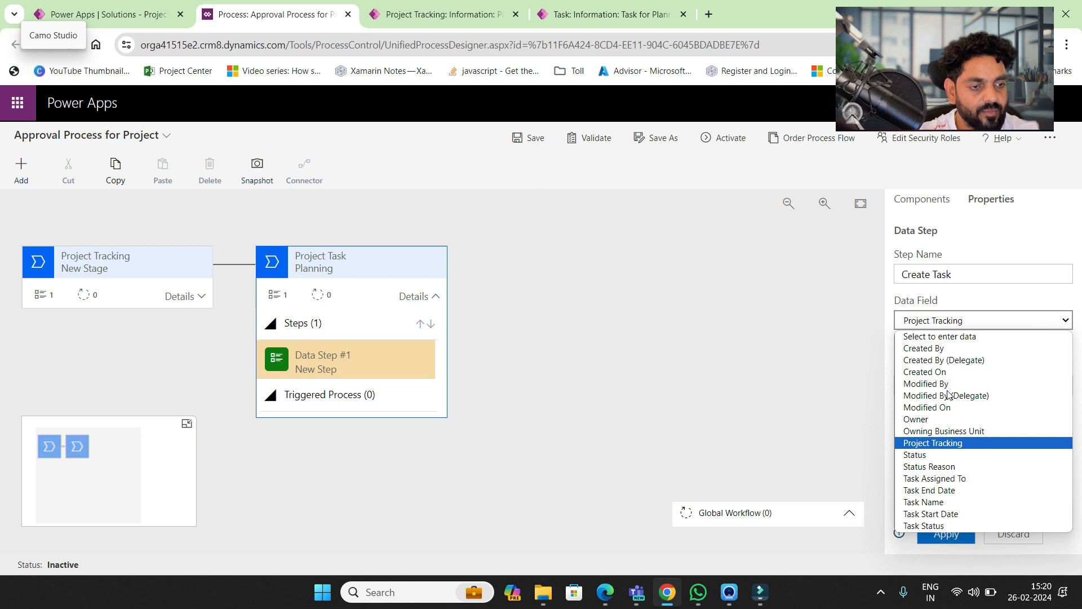
{"action": "key", "text": "Down"}
{"action": "key", "text": "Down"}
{"action": "key", "text": "Down"}
{"action": "key", "text": "Down"}
{"action": "key", "text": "Down"}
{"action": "key", "text": "Return"}
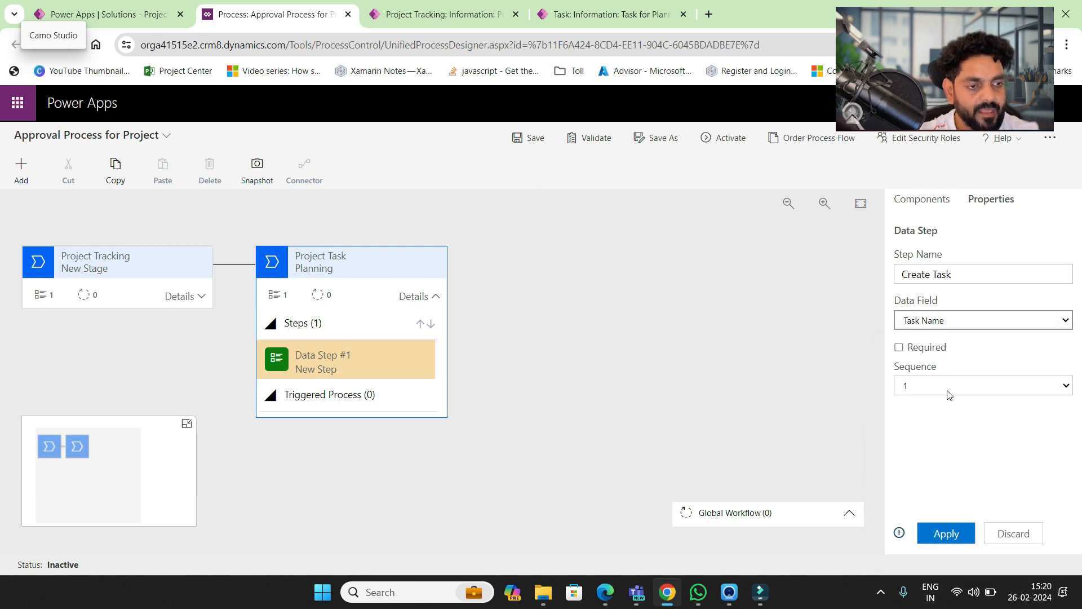
{"action": "left_click", "coordinate": [899, 347]}
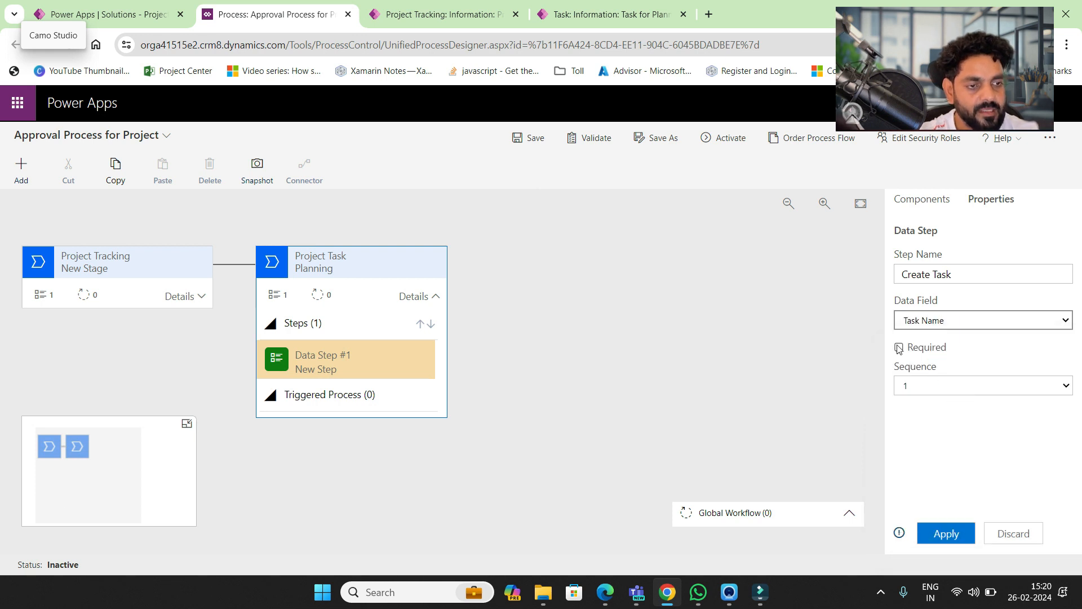
{"action": "left_click", "coordinate": [947, 527]}
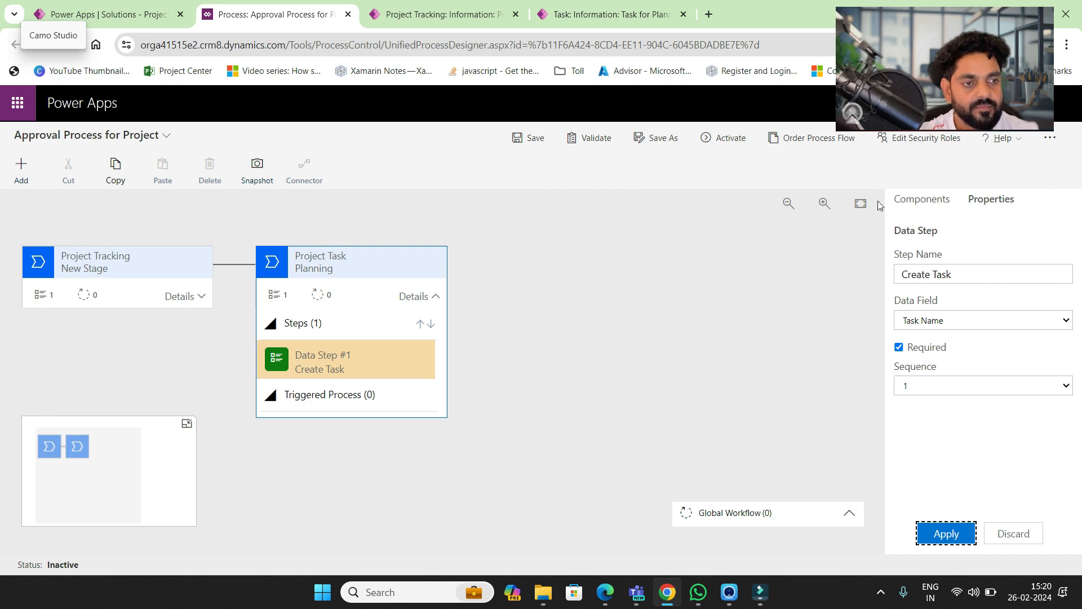
{"action": "left_click", "coordinate": [927, 208]}
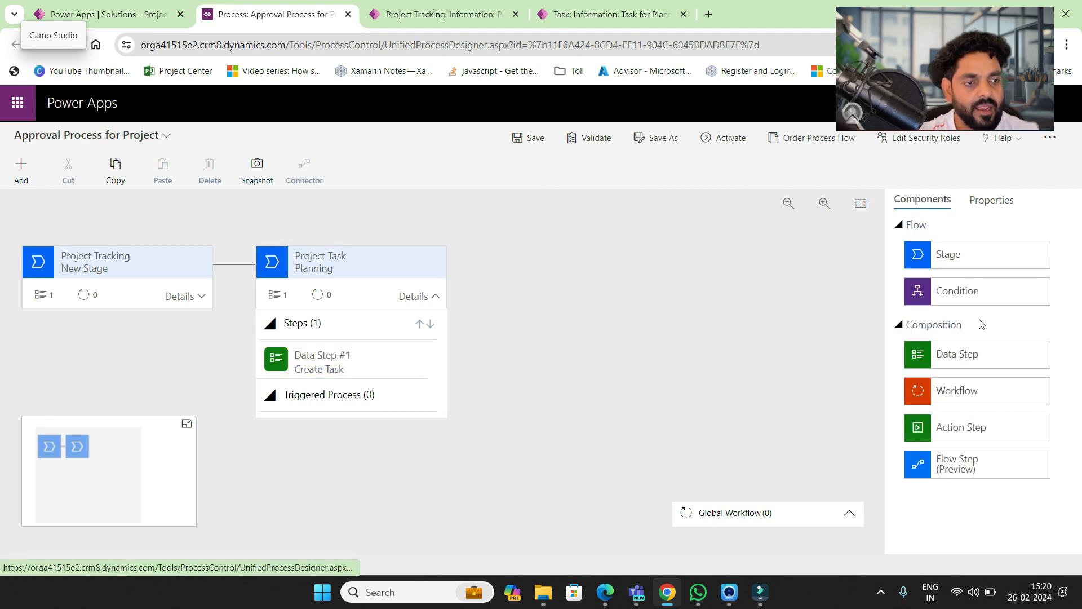
{"action": "left_click", "coordinate": [974, 208]}
- Add a third stage after Planning, name it 'Execution', and apply
{"action": "left_click", "coordinate": [937, 208]}
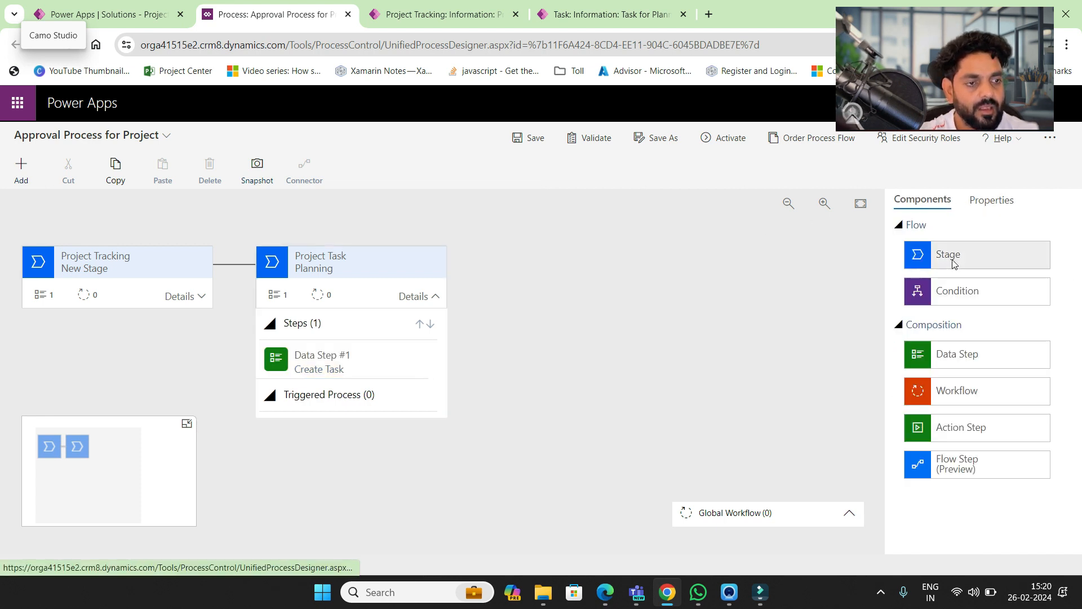
{"action": "left_click_drag", "start_coordinate": [958, 264], "coordinate": [476, 282]}
{"action": "left_click", "coordinate": [591, 16]}
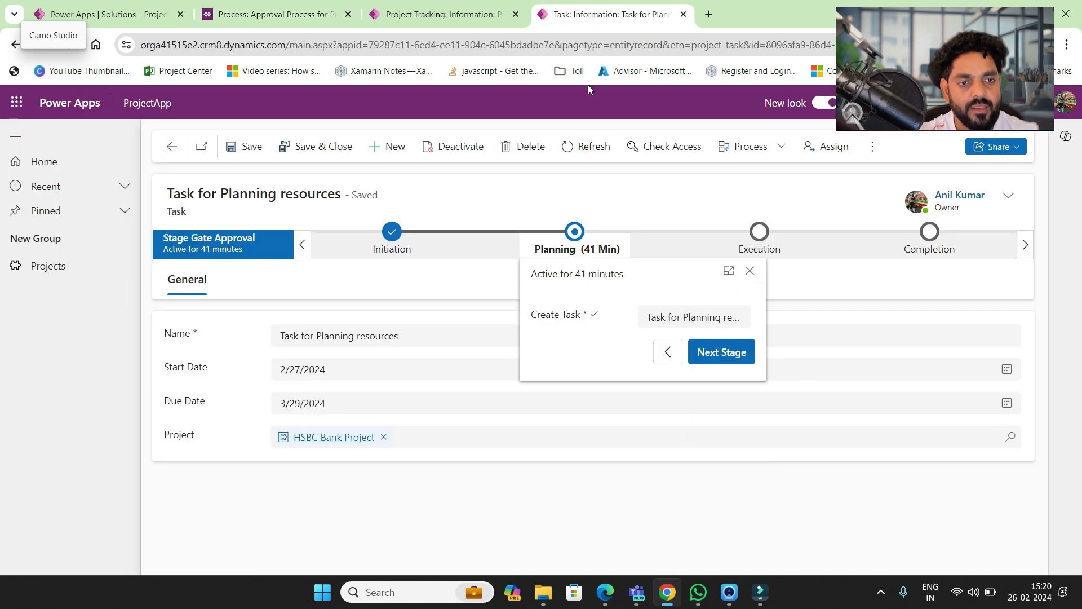
{"action": "left_click", "coordinate": [326, 16]}
{"action": "left_click", "coordinate": [601, 266]}
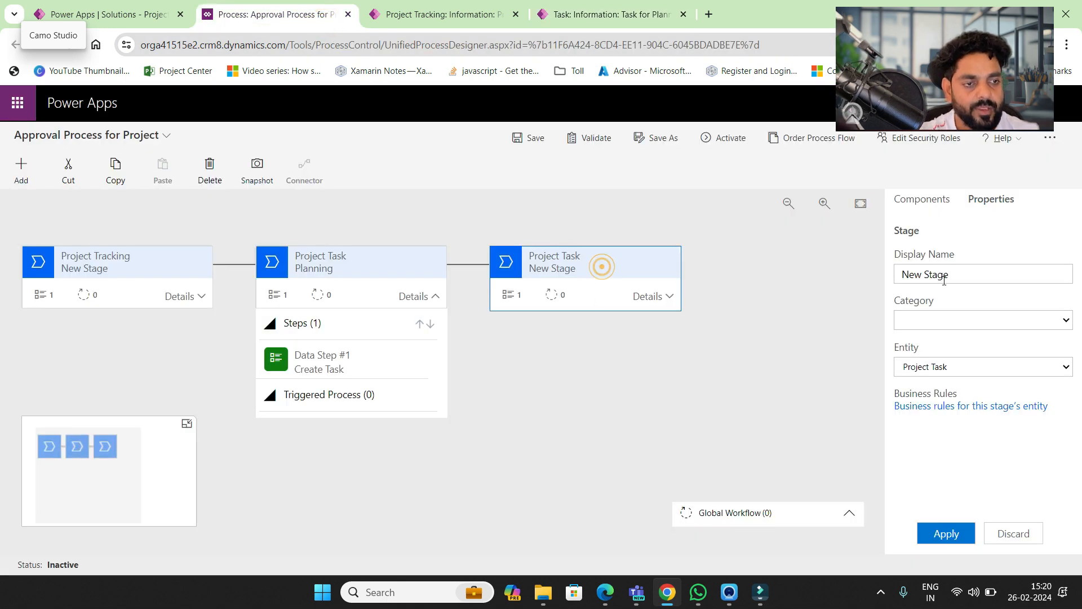
{"action": "triple_click", "coordinate": [944, 280]}
{"action": "type", "text": "Execution"}
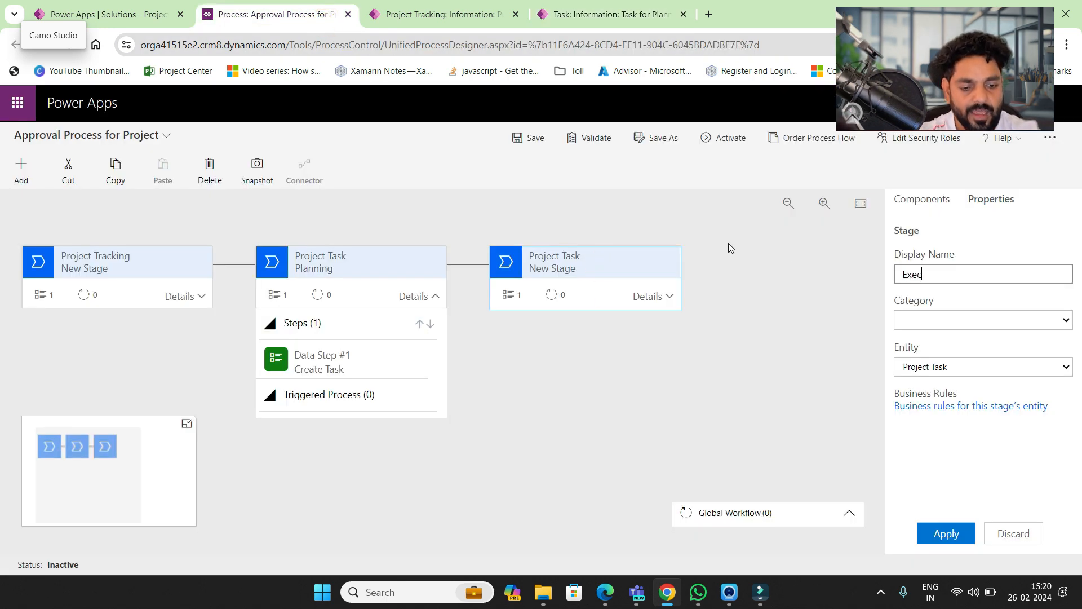
{"action": "left_click", "coordinate": [946, 533]}
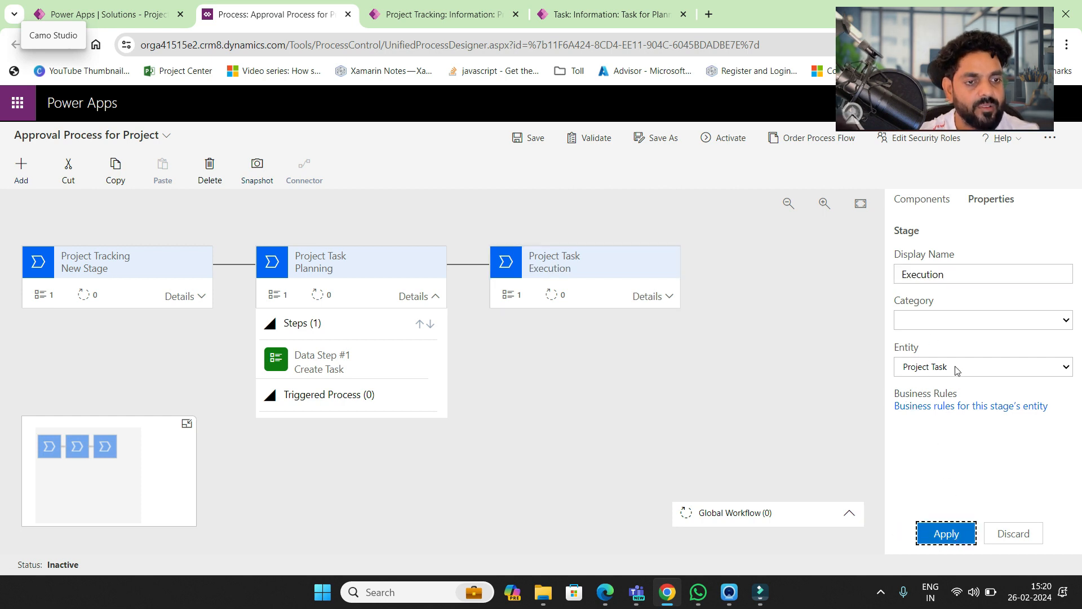
{"action": "left_click", "coordinate": [928, 206]}
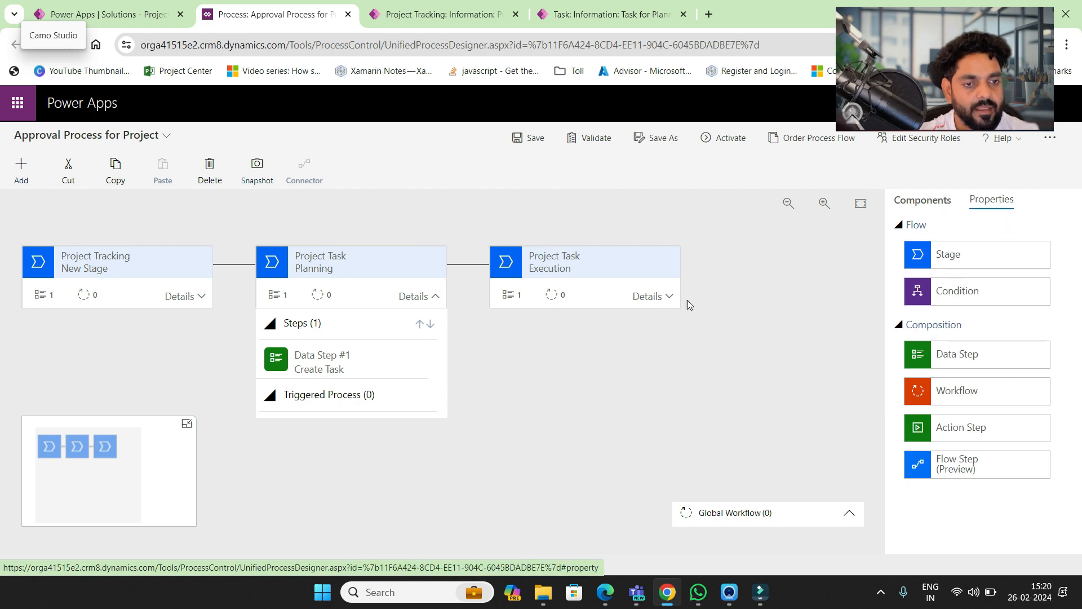
{"action": "left_click", "coordinate": [651, 297]}
- Rename the Execution stage's data step to 'Assigned Resource on Task'
{"action": "left_click", "coordinate": [566, 361]}
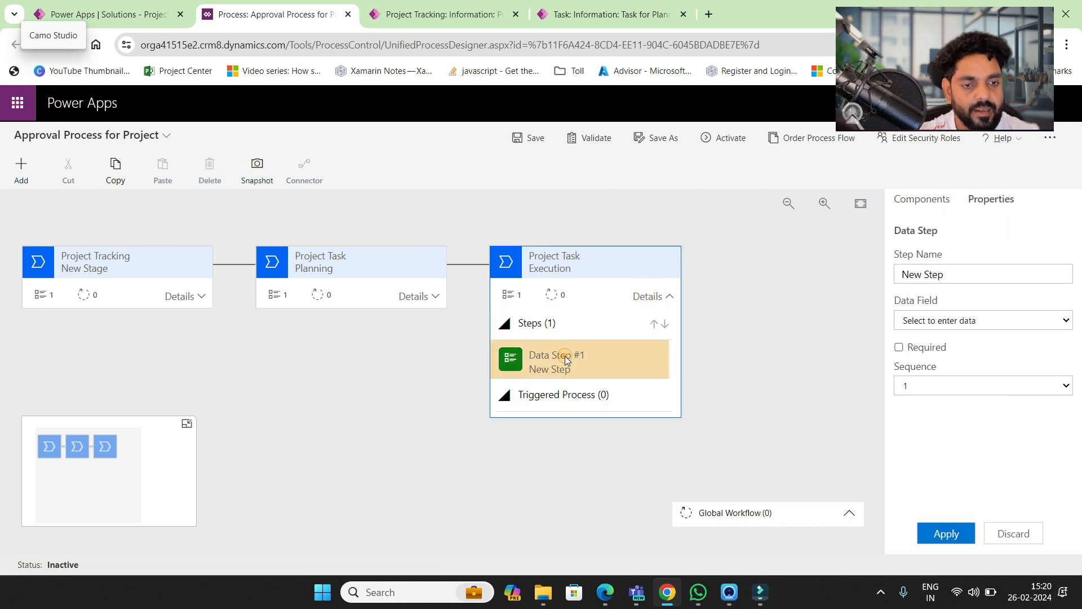
{"action": "left_click", "coordinate": [966, 323]}
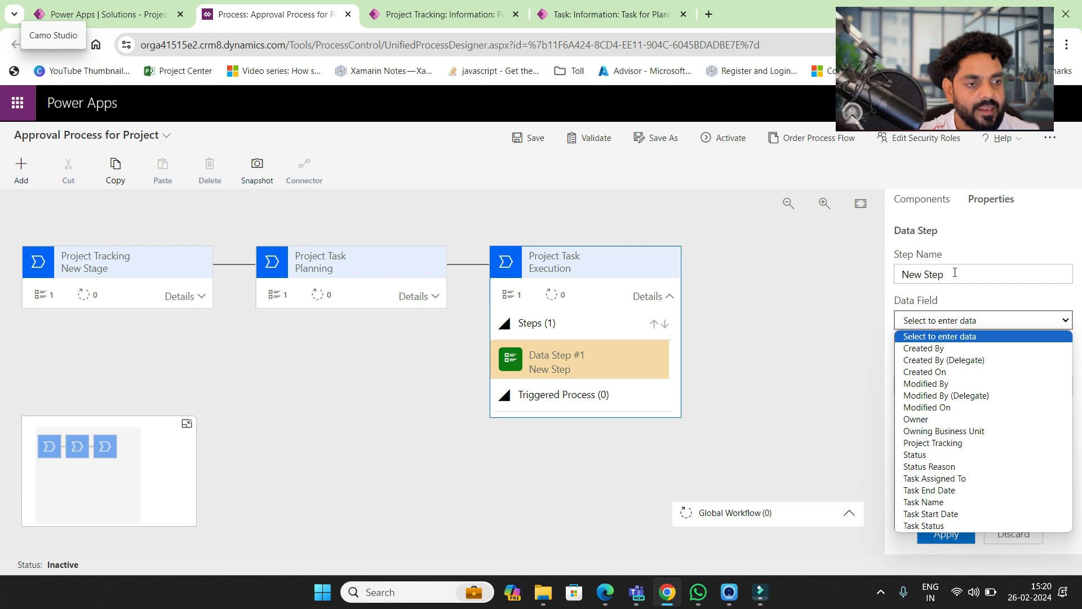
{"action": "left_click_drag", "start_coordinate": [954, 273], "coordinate": [819, 279]}
{"action": "type", "text": "Assi"}
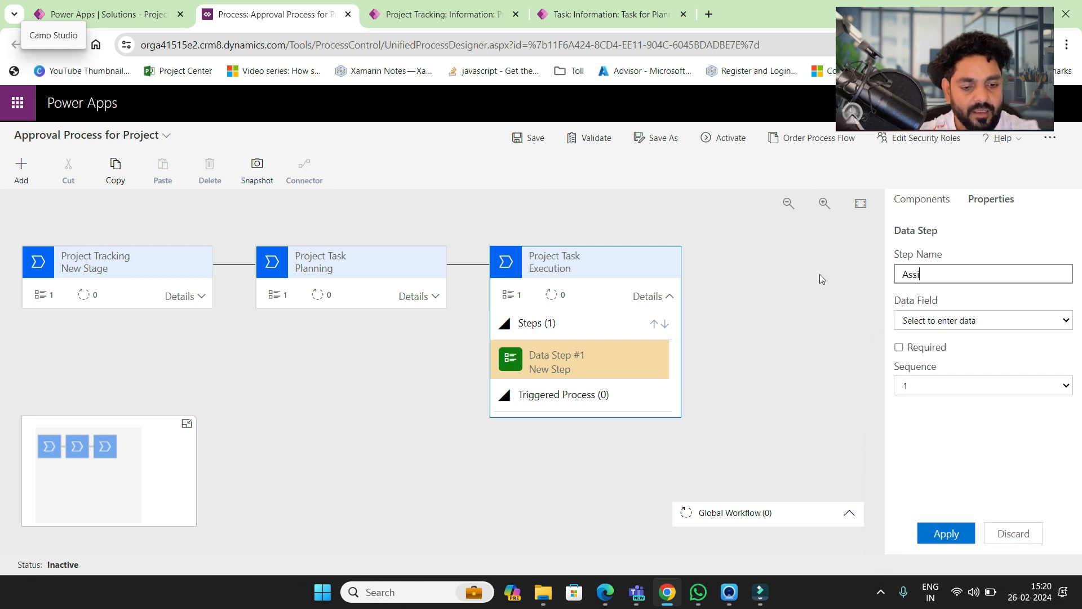
{"action": "type", "text": "gned Resource"}
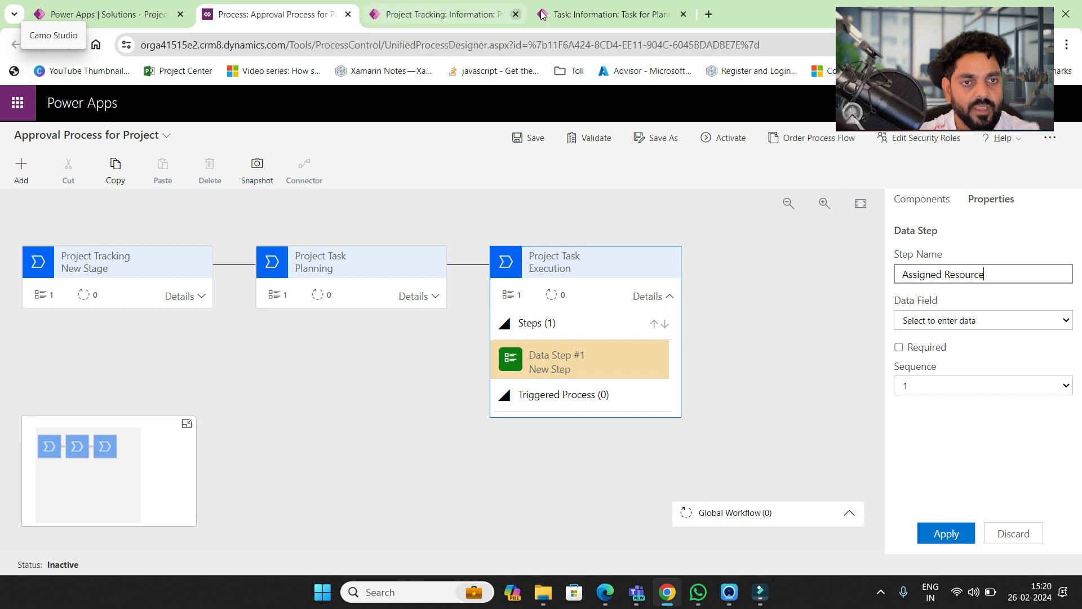
- Check what the Execution stage asks for on the Task for Planning resources record
{"action": "left_click", "coordinate": [564, 14]}
{"action": "left_click", "coordinate": [811, 274]}
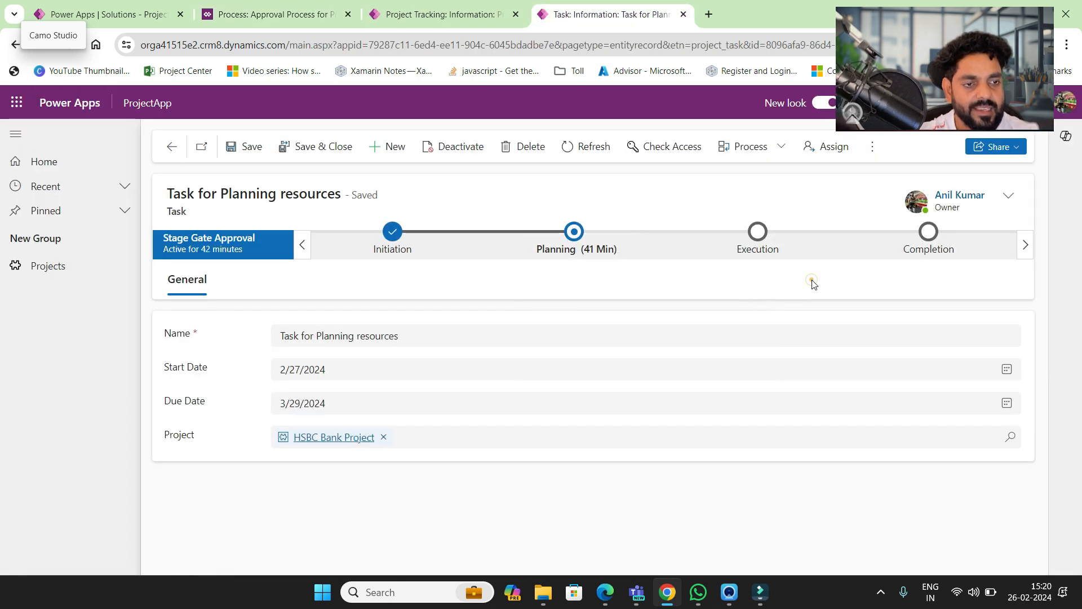
{"action": "left_click", "coordinate": [767, 251]}
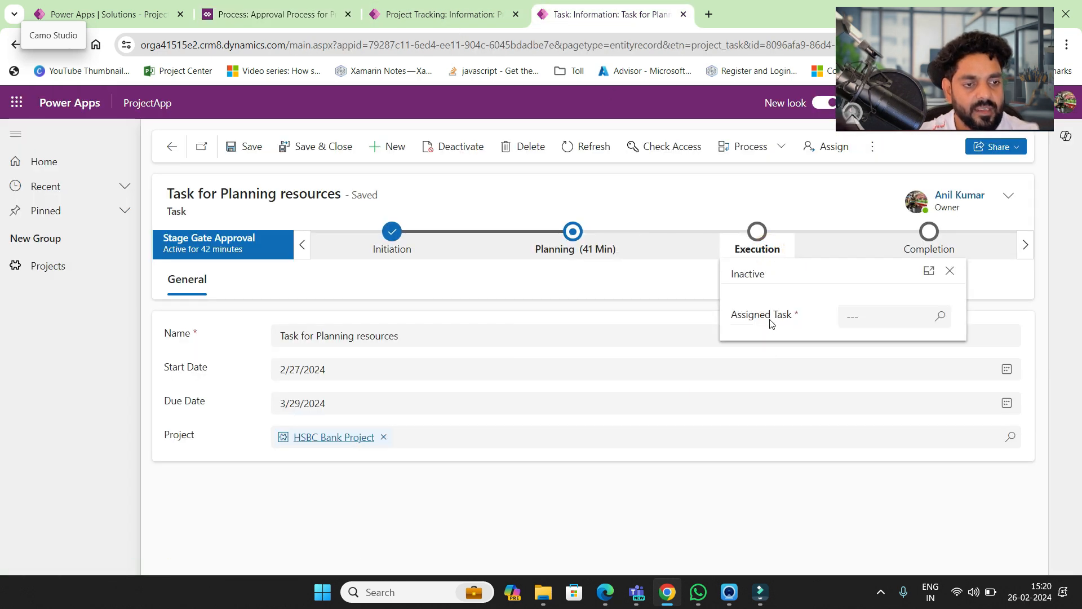
{"action": "left_click", "coordinate": [300, 4]}
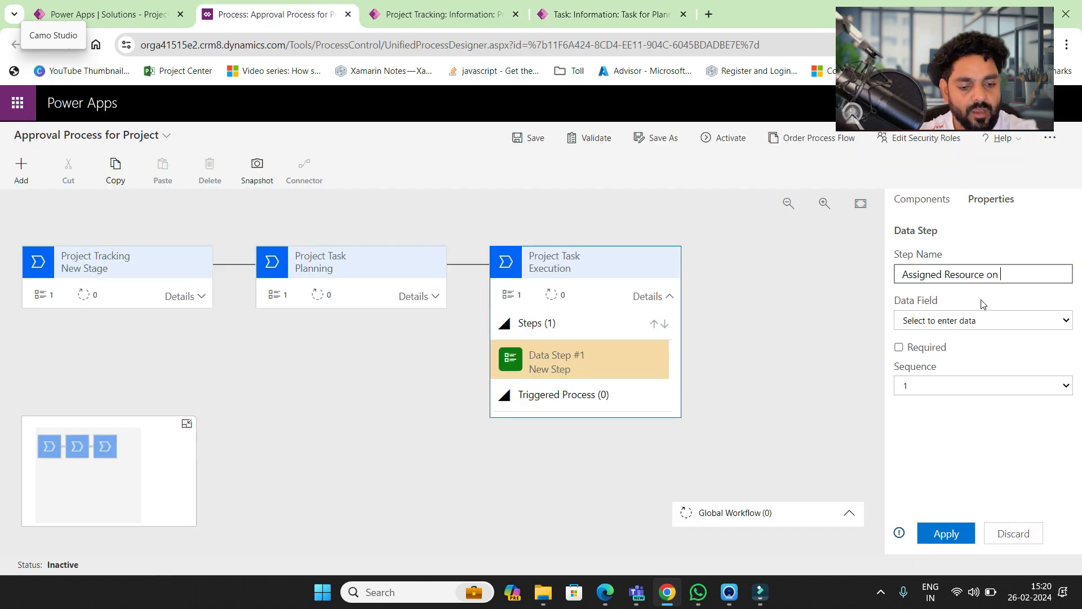
- Bind the step to Task Assigned To, mark it required, and apply
{"action": "left_click", "coordinate": [983, 322]}
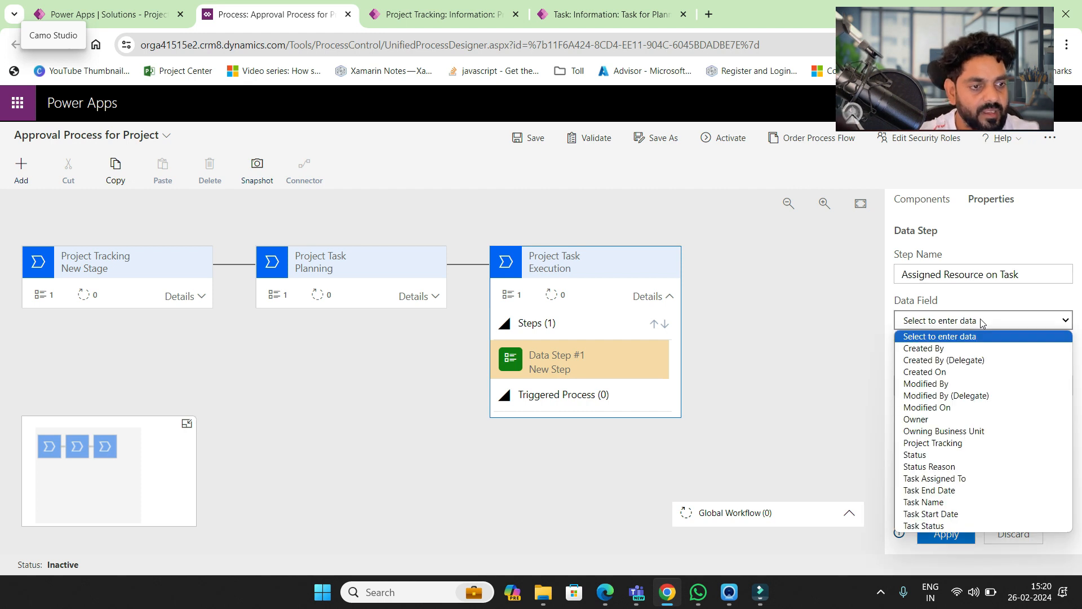
{"action": "key", "text": "Down"}
{"action": "key", "text": "Down"}
{"action": "key", "text": "Down"}
{"action": "key", "text": "Down"}
{"action": "key", "text": "Down"}
{"action": "key", "text": "Down"}
{"action": "key", "text": "Down"}
{"action": "key", "text": "Down"}
{"action": "key", "text": "Down"}
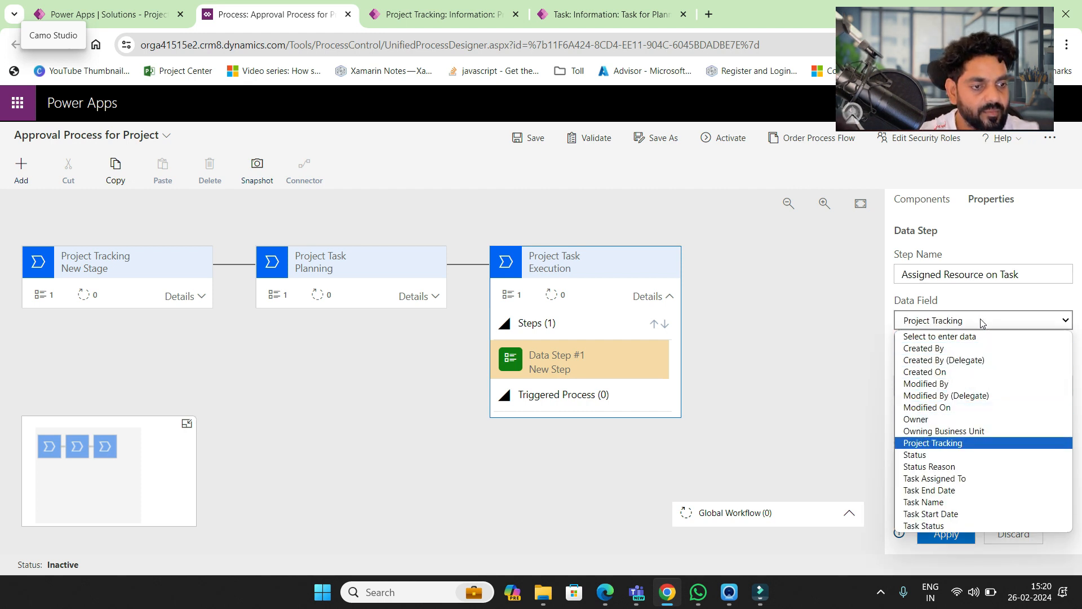
{"action": "key", "text": "Down"}
{"action": "key", "text": "Down"}
{"action": "key", "text": "Down"}
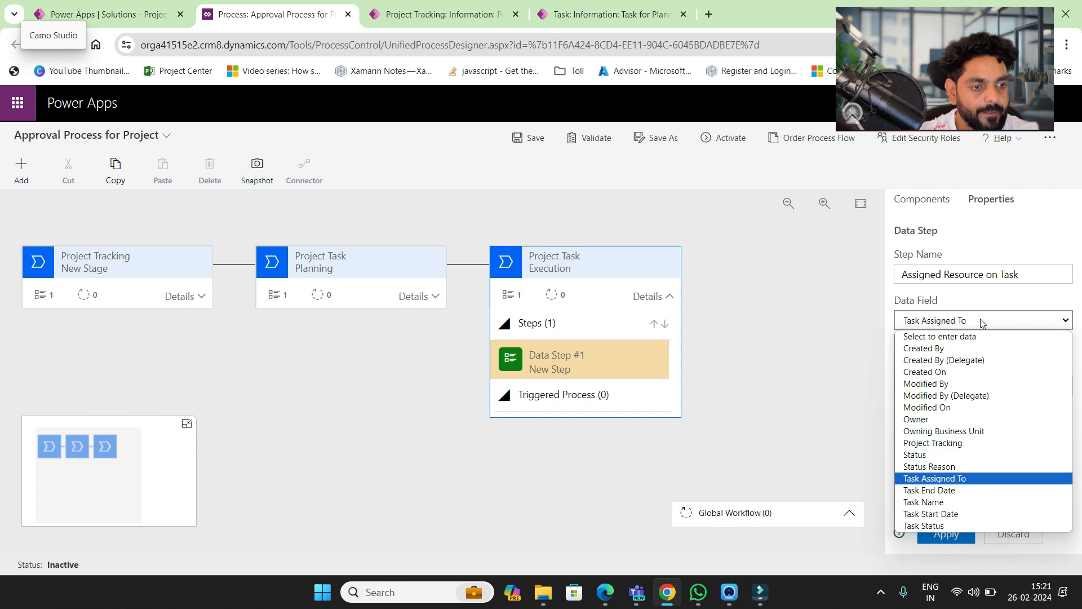
{"action": "key", "text": "Return"}
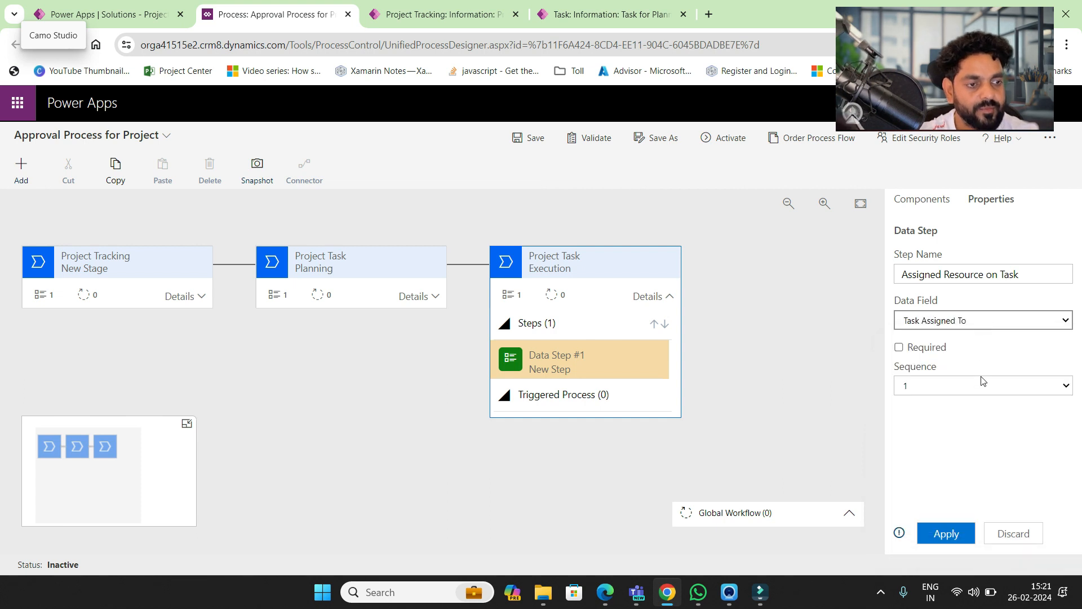
{"action": "left_click", "coordinate": [899, 347]}
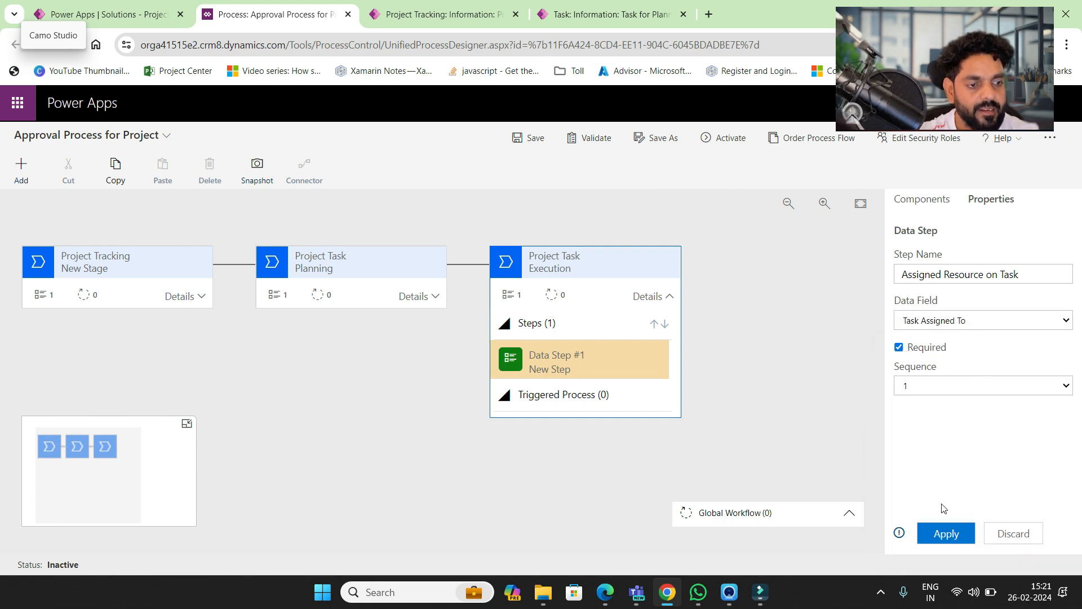
{"action": "left_click", "coordinate": [952, 539]}
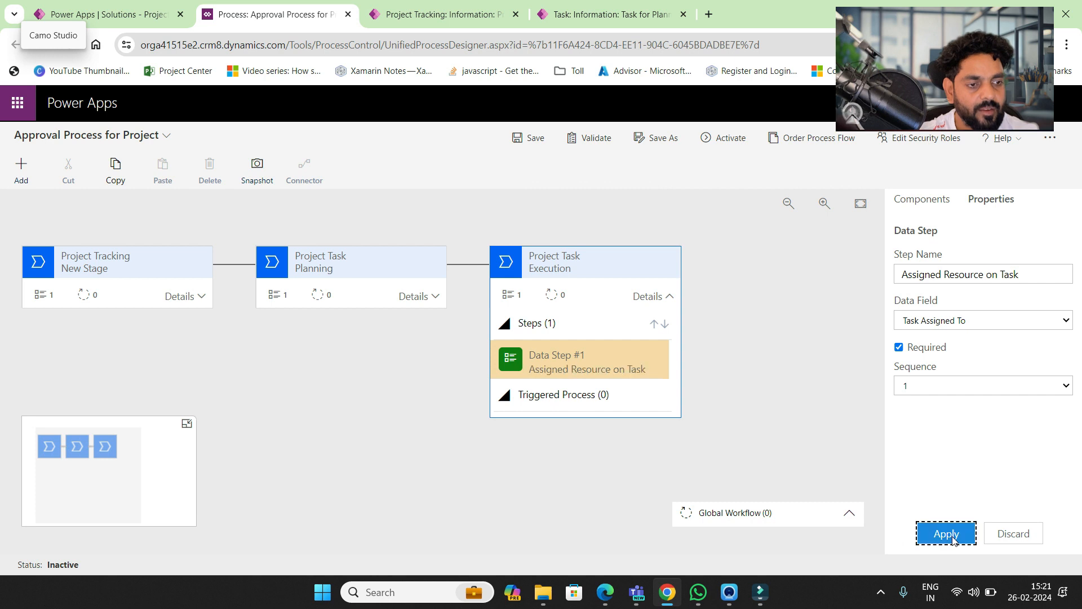
{"action": "left_click", "coordinate": [930, 200]}
- Add a fourth stage after Execution and name it 'Completion'
{"action": "left_click_drag", "start_coordinate": [969, 257], "coordinate": [703, 293]}
{"action": "left_click_drag", "start_coordinate": [954, 275], "coordinate": [884, 282]}
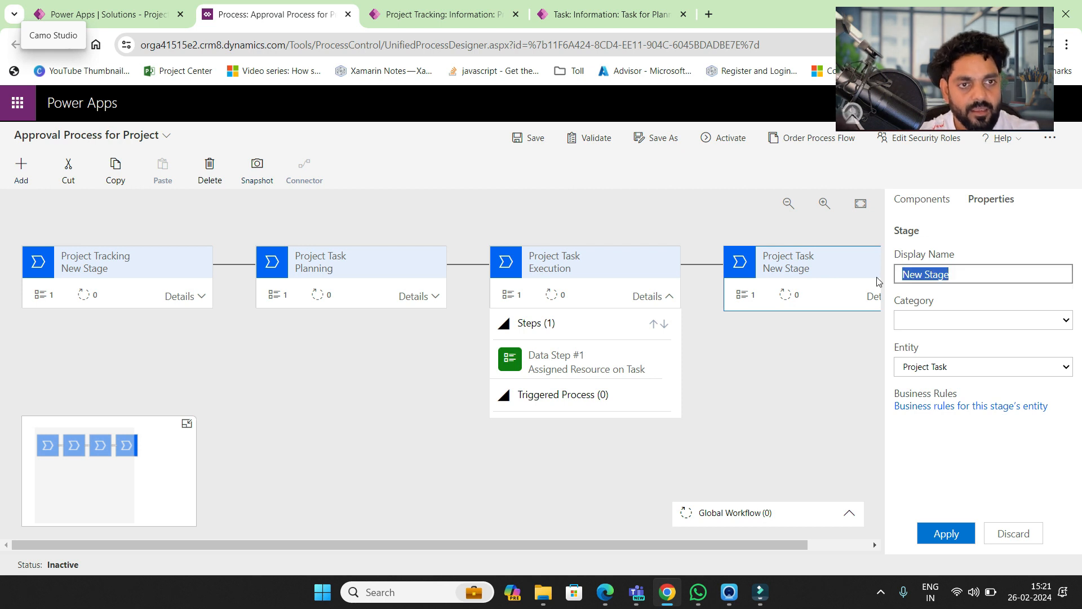
{"action": "left_click", "coordinate": [611, 5]}
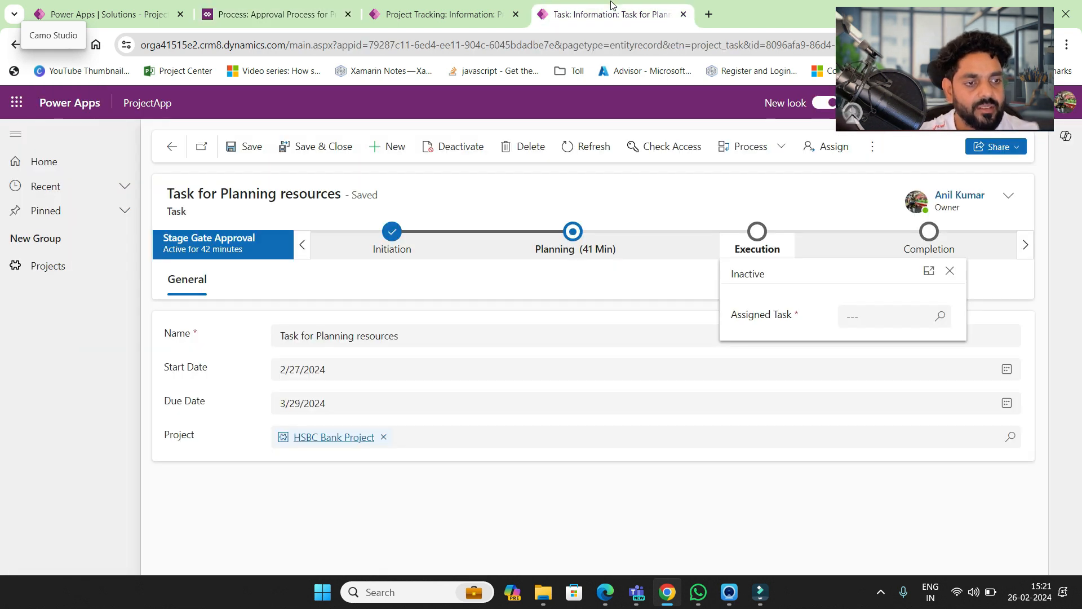
{"action": "left_click", "coordinate": [319, 5]}
{"action": "type", "text": "Completion"}
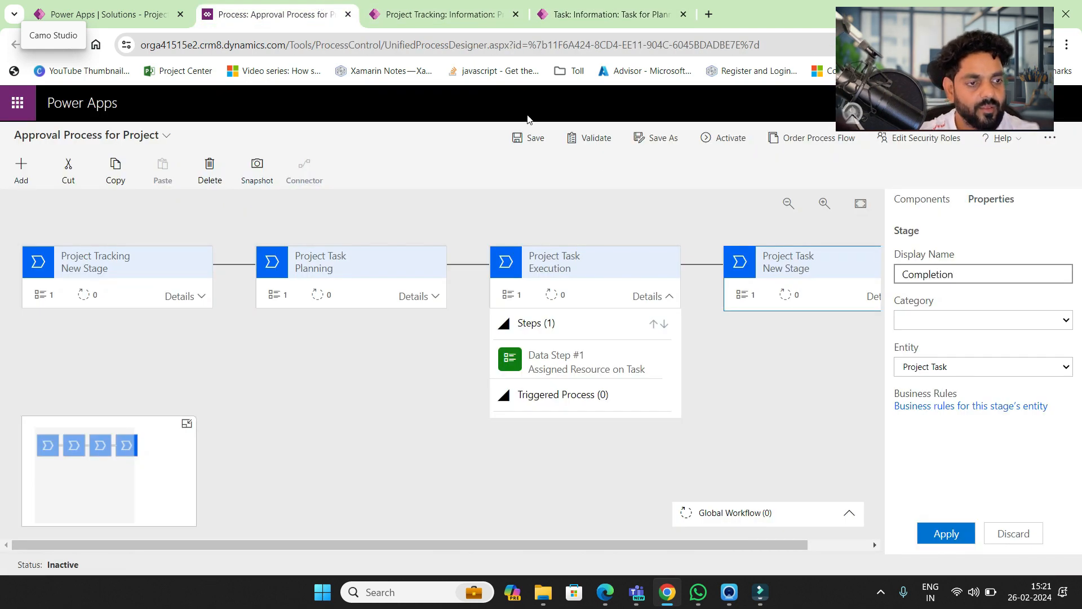
- Set the Completion stage's entity to Project Tracking and apply
{"action": "left_click", "coordinate": [992, 367]}
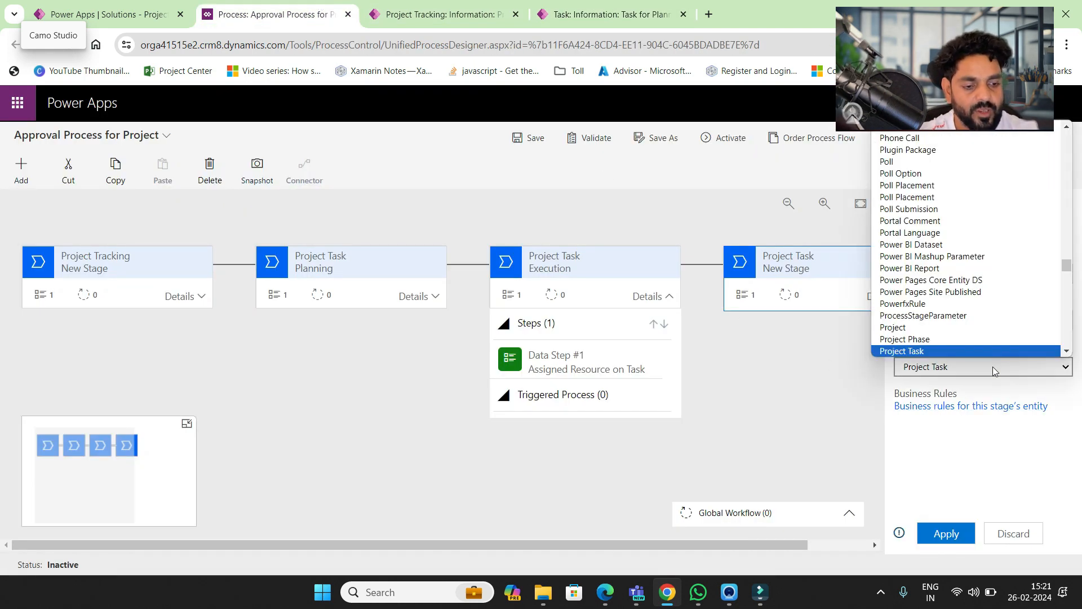
{"action": "key", "text": "Down"}
{"action": "key", "text": "Up"}
{"action": "key", "text": "Up"}
{"action": "key", "text": "Up"}
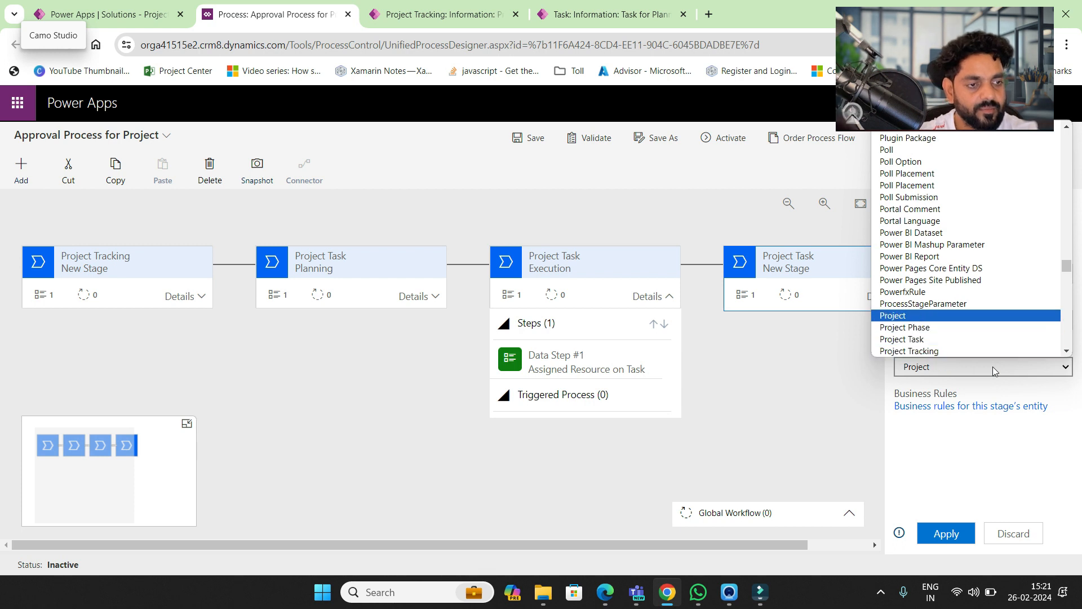
{"action": "key", "text": "Down"}
{"action": "key", "text": "Down"}
{"action": "key", "text": "Down"}
{"action": "key", "text": "Return"}
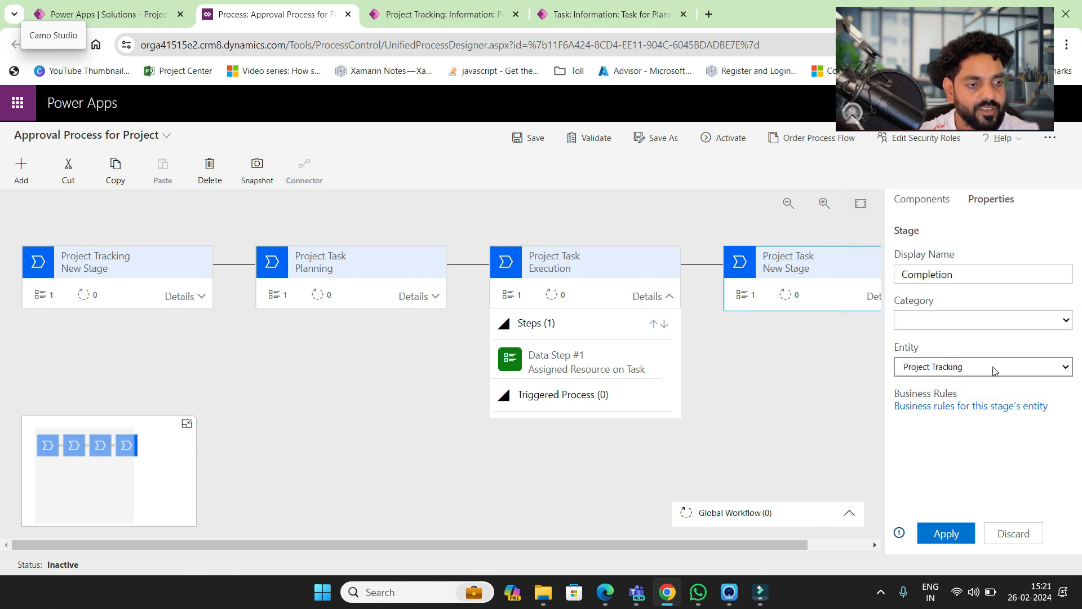
{"action": "left_click", "coordinate": [950, 531]}
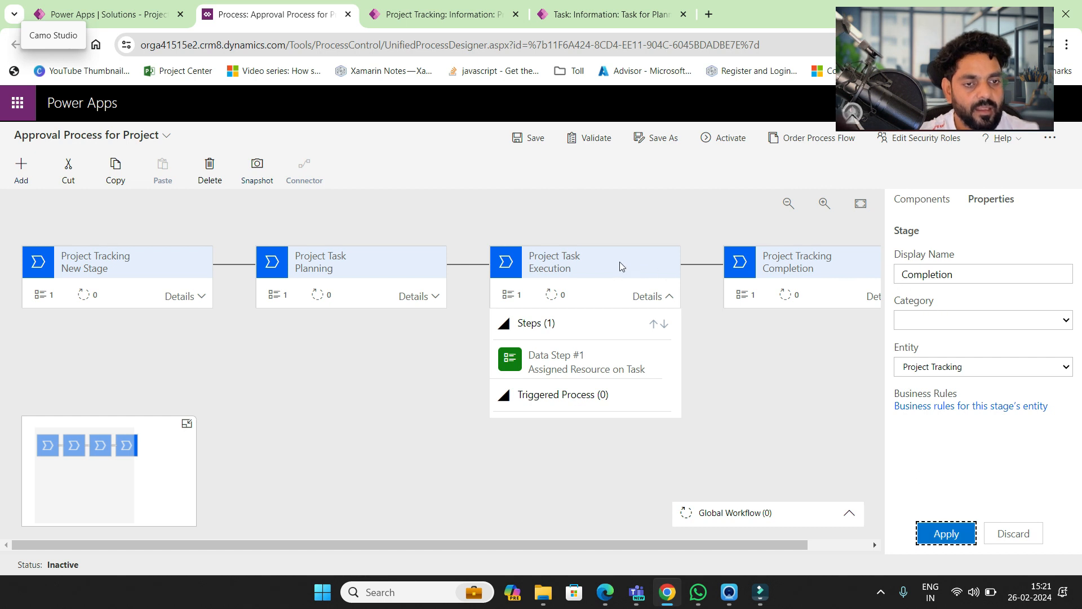
- Rename Completion's data step to 'Update Project Status', then check the project's Completion stage
{"action": "left_click", "coordinate": [873, 297]}
{"action": "left_click", "coordinate": [802, 362]}
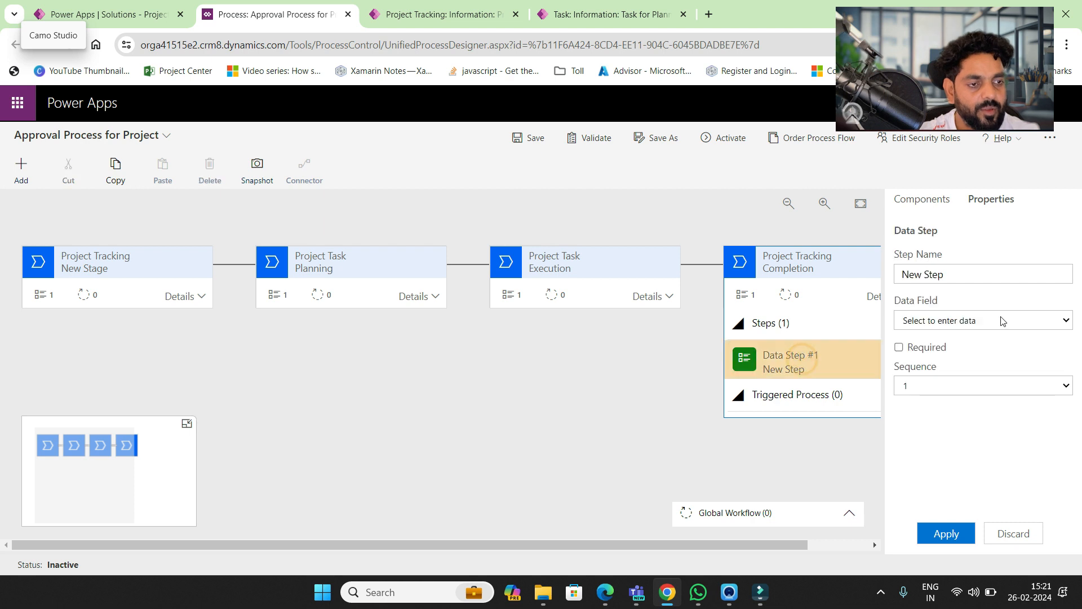
{"action": "left_click_drag", "start_coordinate": [966, 276], "coordinate": [871, 273]}
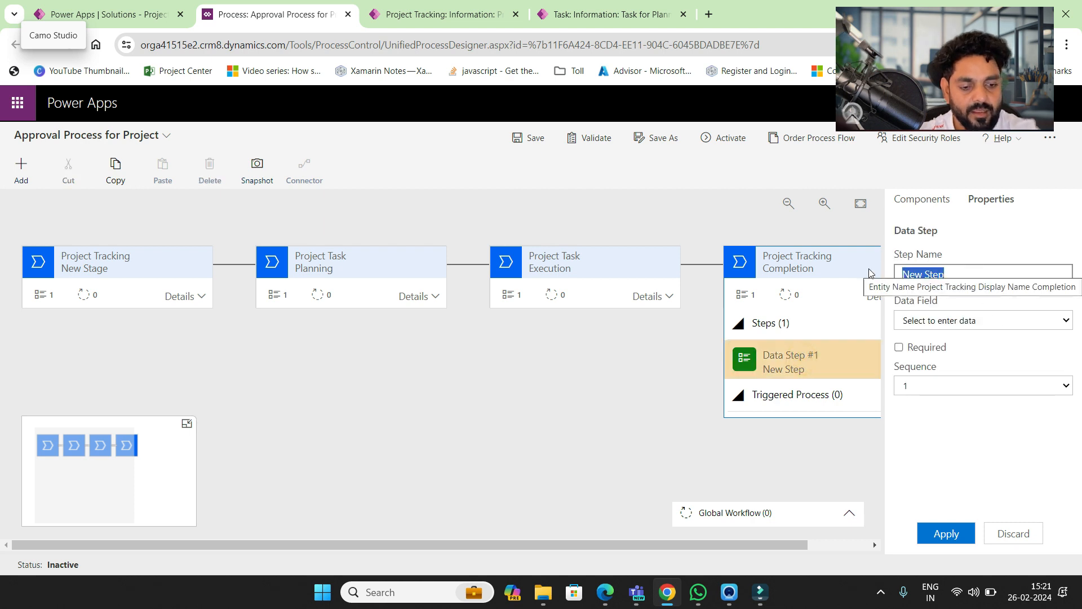
{"action": "type", "text": "Update Project"}
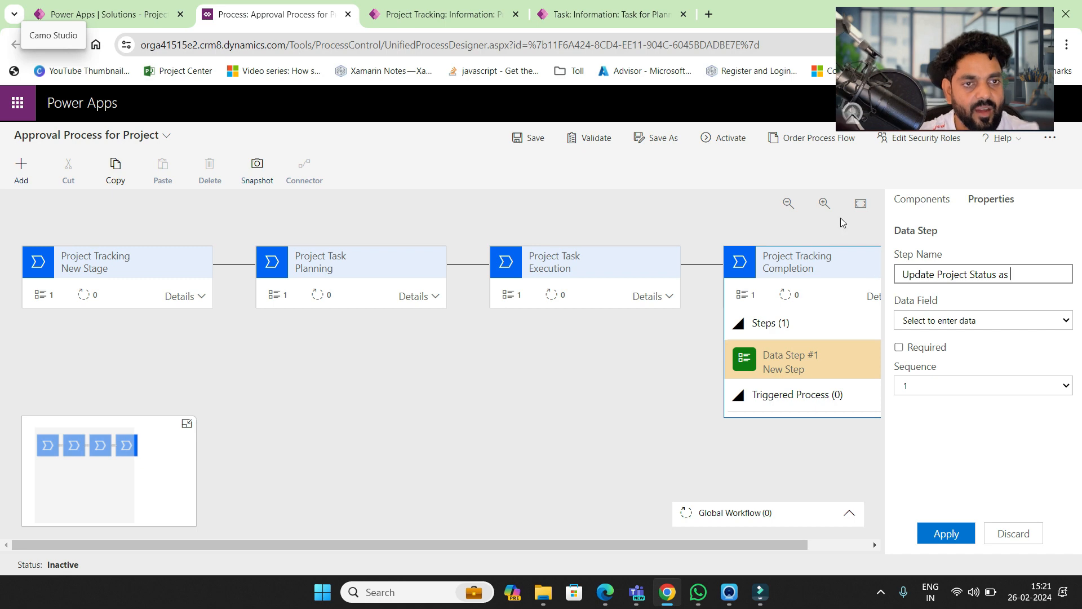
{"action": "left_click", "coordinate": [642, 17]}
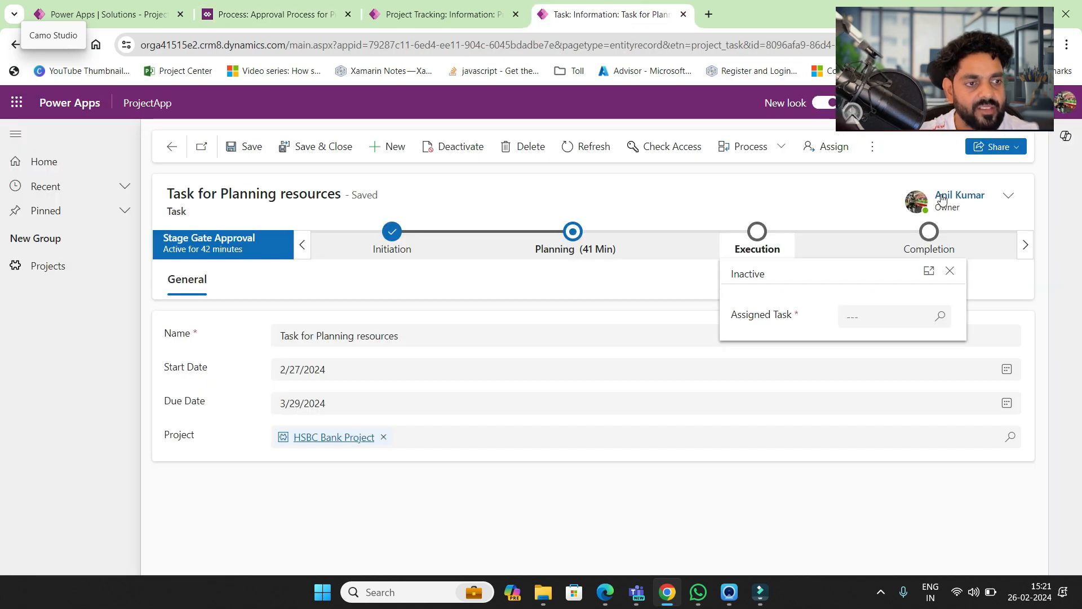
{"action": "left_click", "coordinate": [941, 243]}
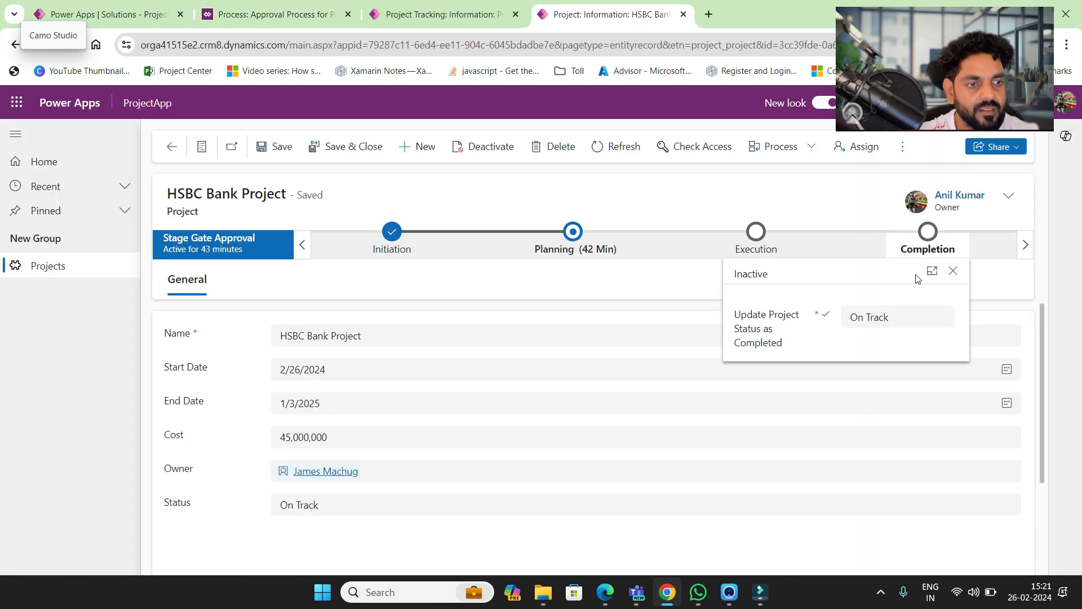
- Check the available Project Status options on the Project_001 record
{"action": "left_click", "coordinate": [912, 319]}
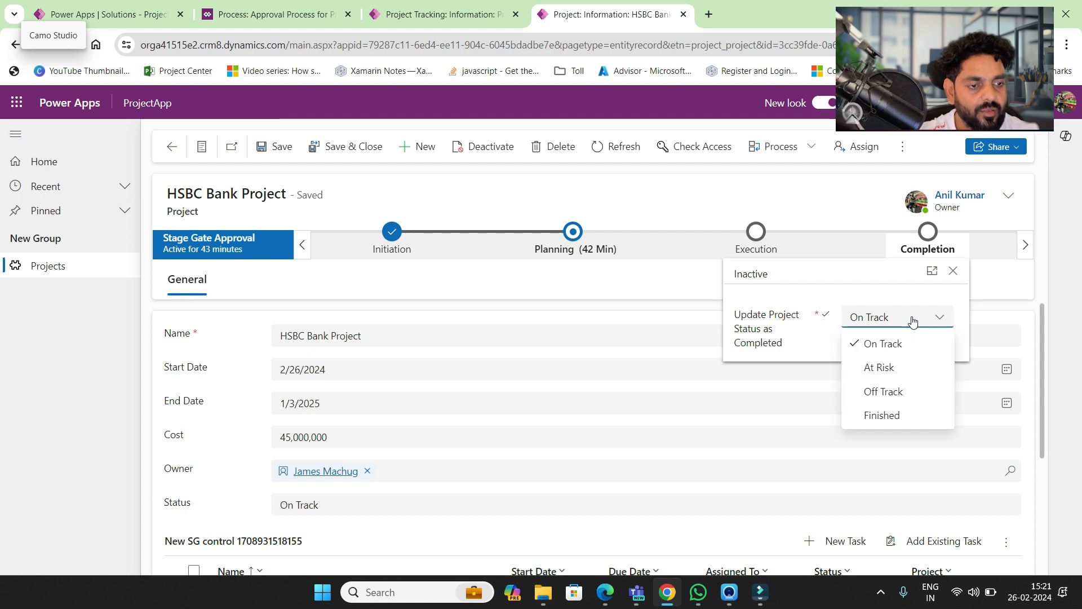
{"action": "left_click", "coordinate": [427, 17]}
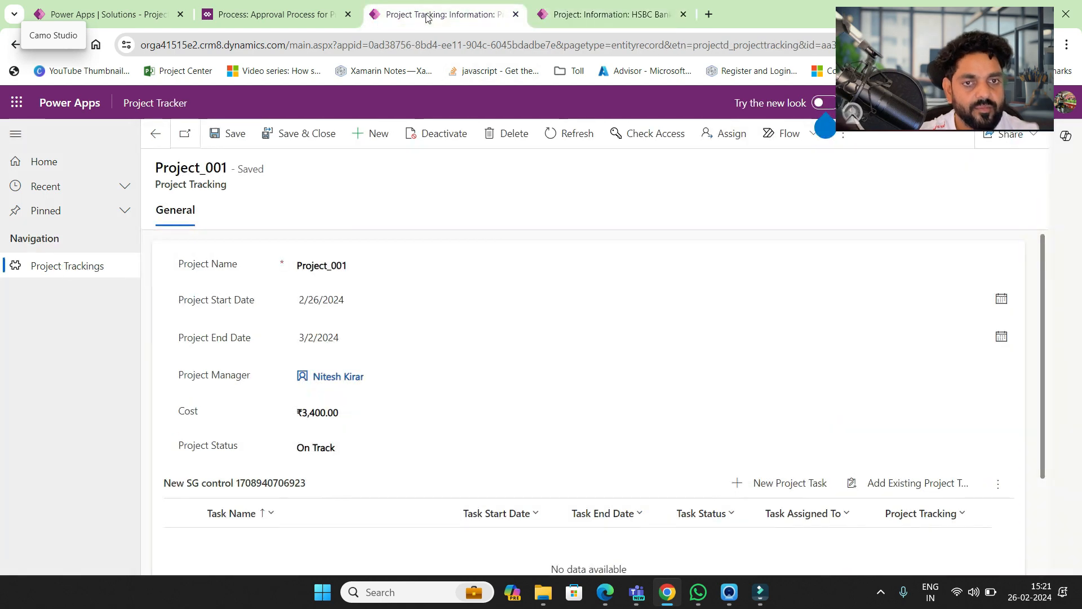
{"action": "left_click", "coordinate": [270, 14]}
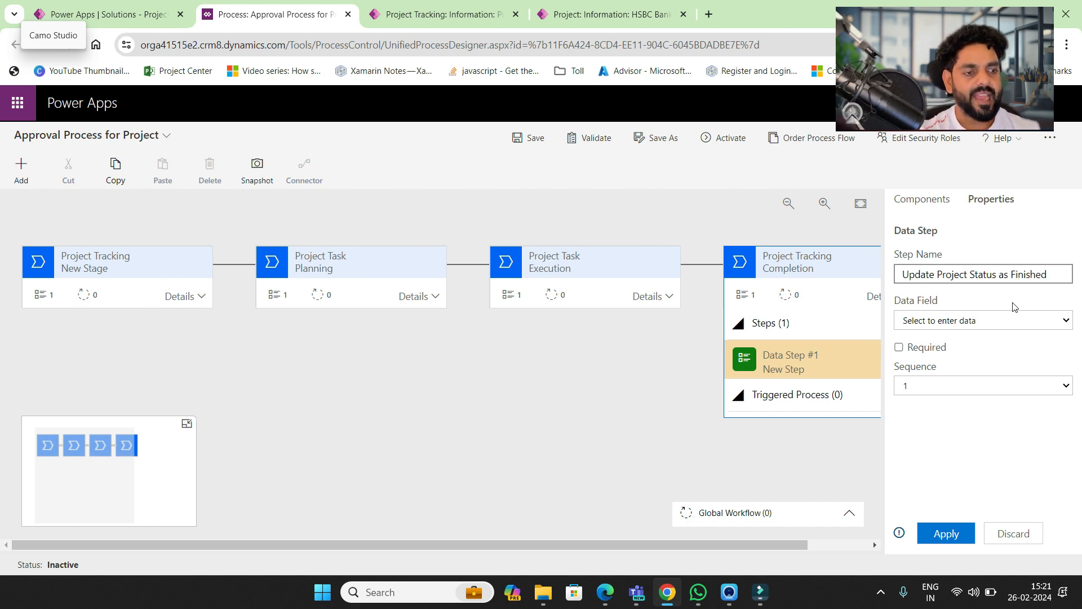
- Bind the Completion step to Project Status, mark it required, apply, and save the process
{"action": "left_click", "coordinate": [1000, 321]}
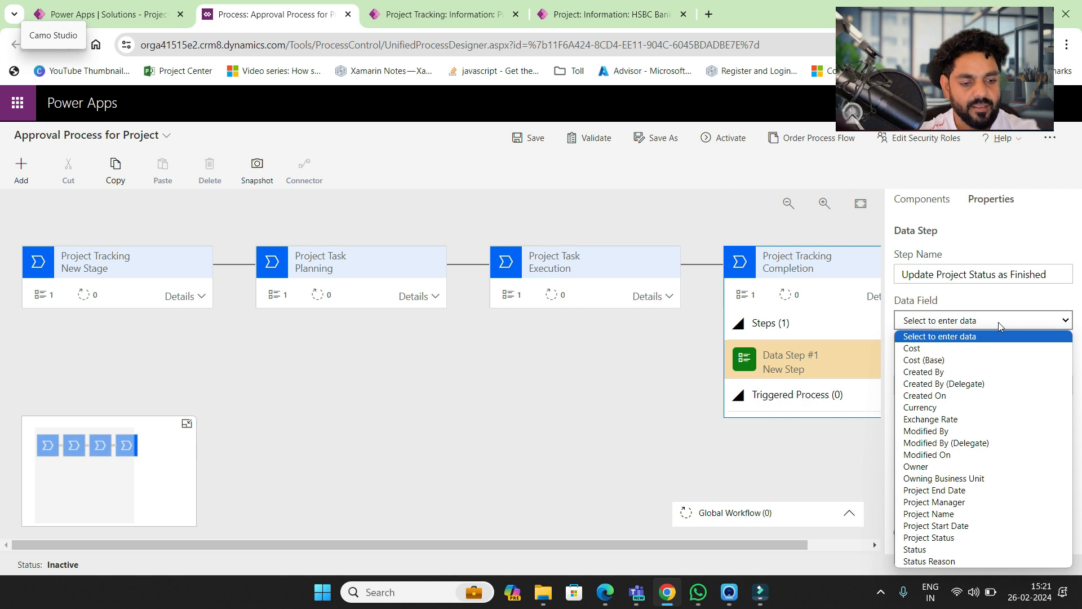
{"action": "key", "text": "p"}
{"action": "key", "text": "Down"}
{"action": "key", "text": "Down"}
{"action": "key", "text": "Down"}
{"action": "key", "text": "Down"}
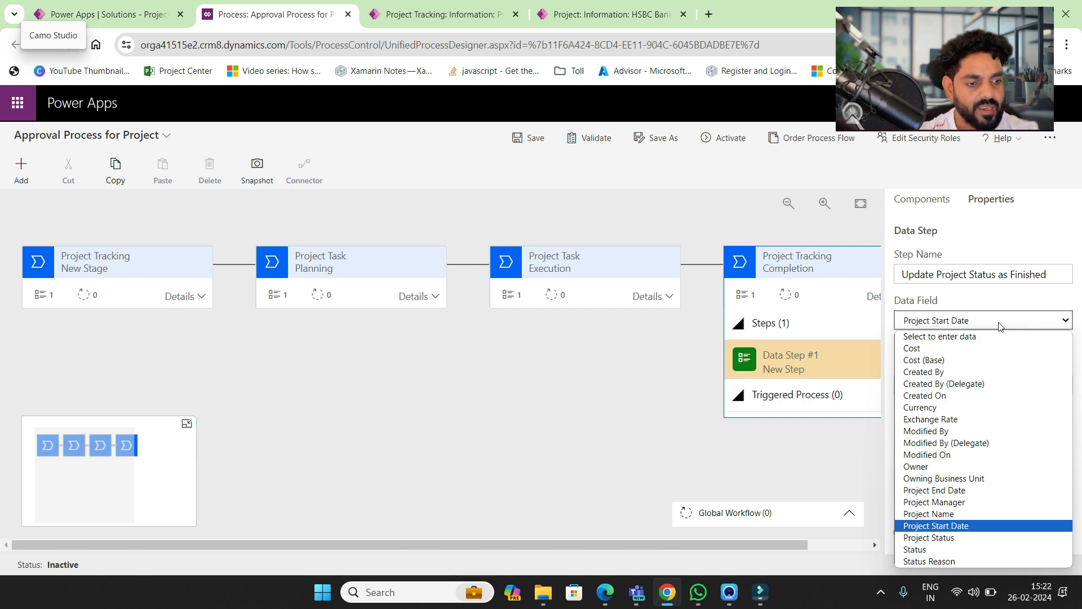
{"action": "key", "text": "Return"}
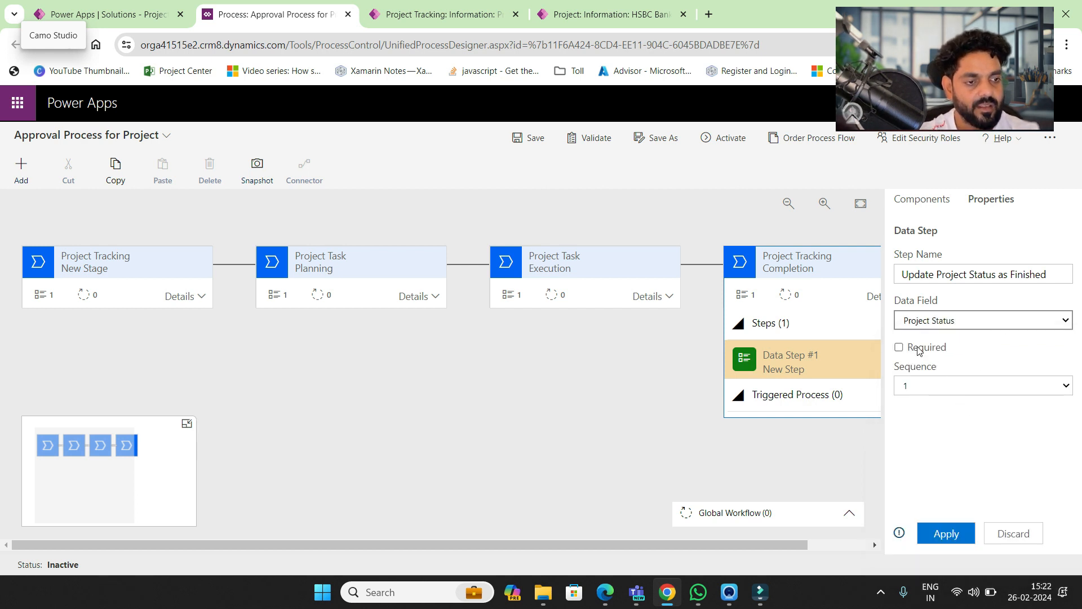
{"action": "left_click", "coordinate": [899, 348]}
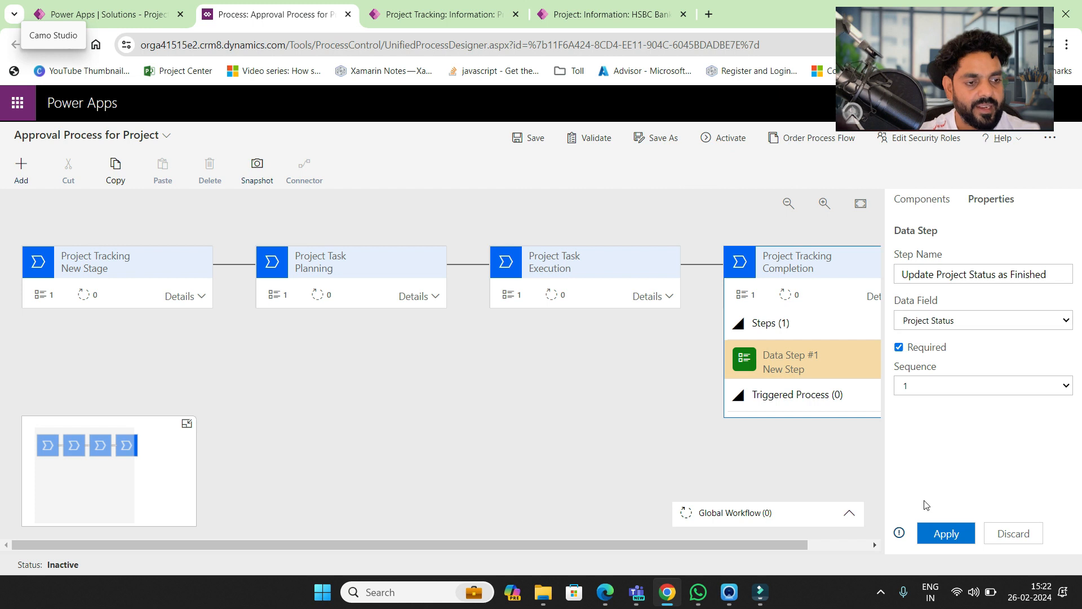
{"action": "left_click", "coordinate": [939, 540]}
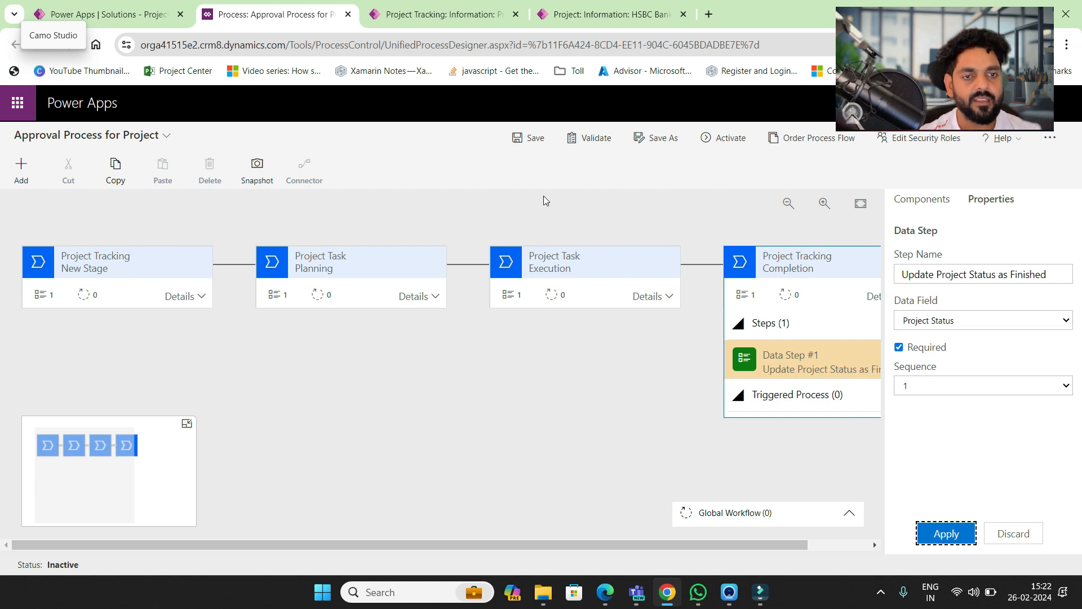
{"action": "left_click", "coordinate": [530, 140]}
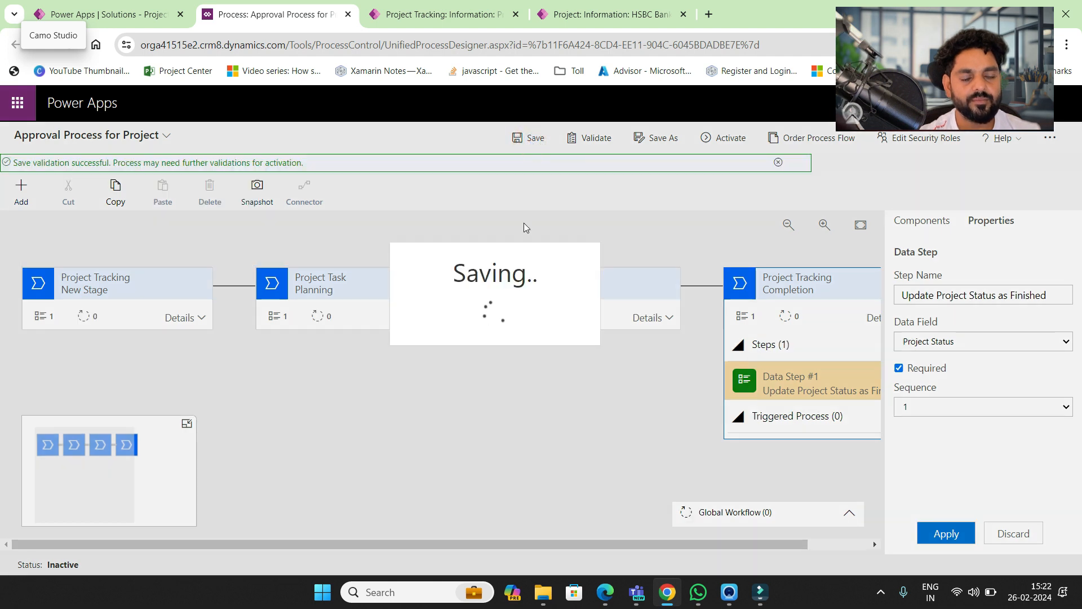
- Validate and activate the Approval Process for Project, waiting out the unresponsive page
{"action": "left_click", "coordinate": [593, 140]}
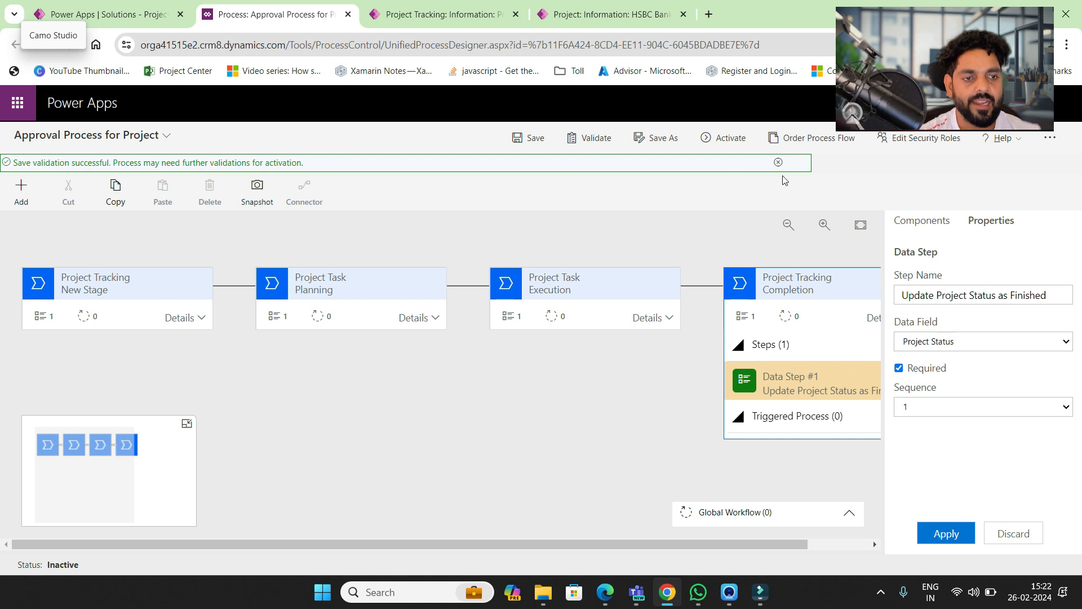
{"action": "left_click", "coordinate": [724, 138]}
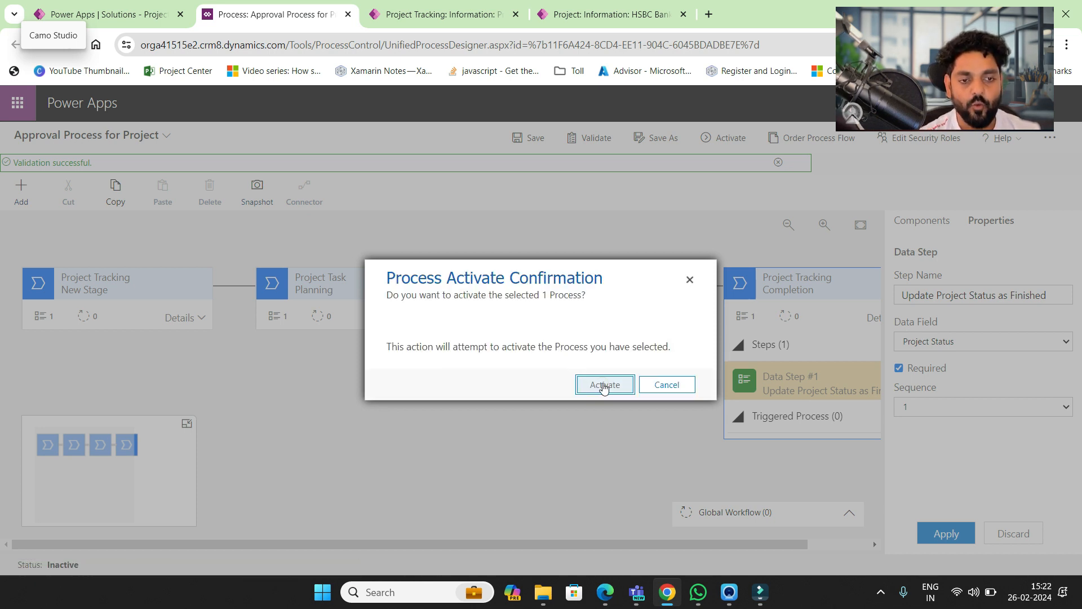
{"action": "left_click", "coordinate": [601, 385]}
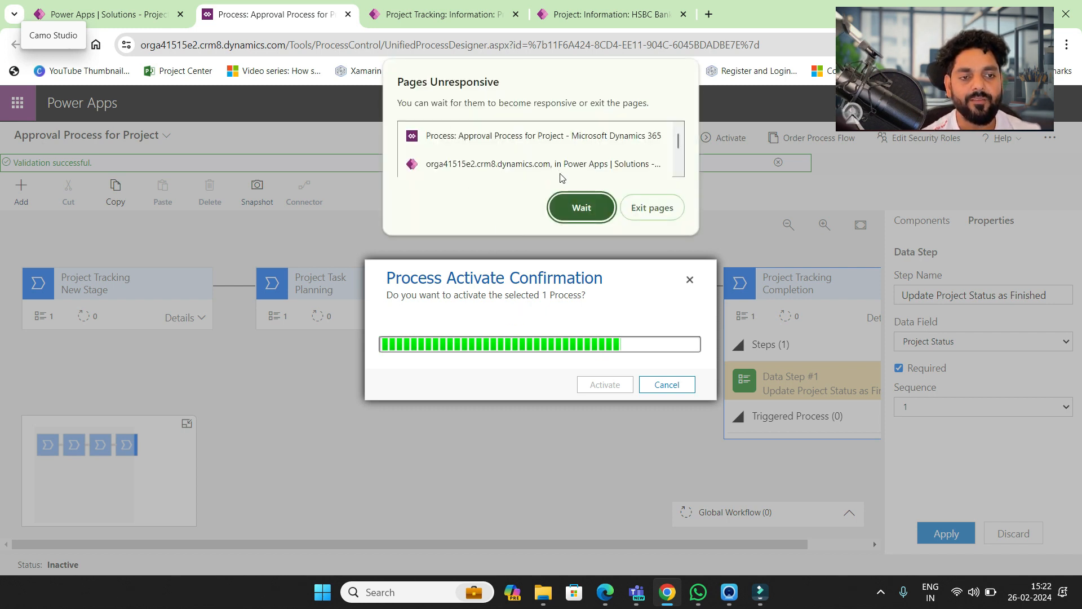
{"action": "left_click", "coordinate": [574, 211]}
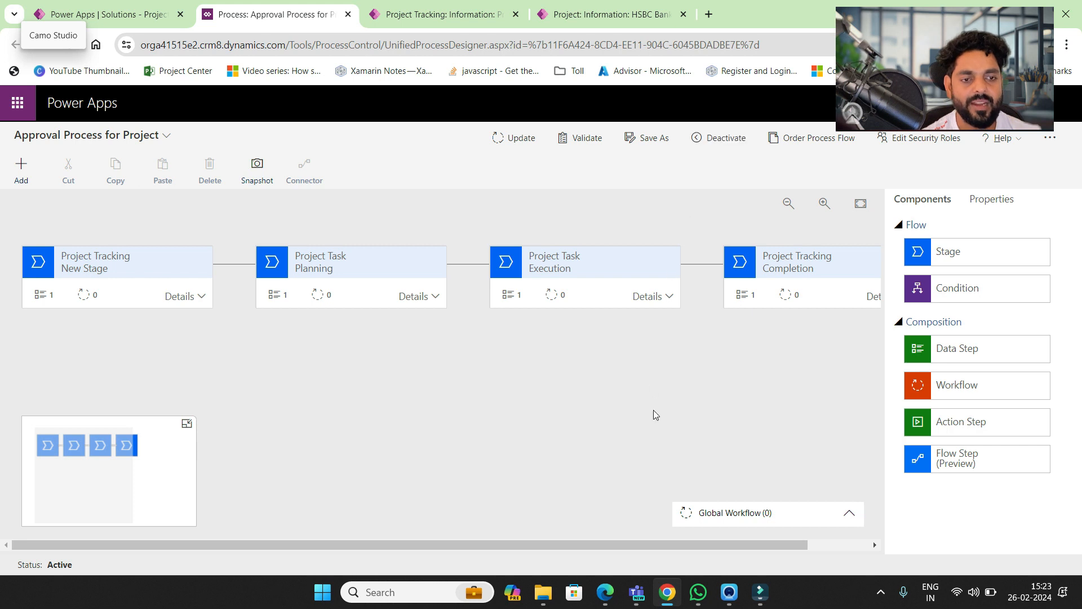
{"action": "scroll", "coordinate": [654, 411], "scroll_direction": "right", "scroll_amount": 2}
{"action": "scroll", "coordinate": [654, 410], "scroll_direction": "left", "scroll_amount": 2}
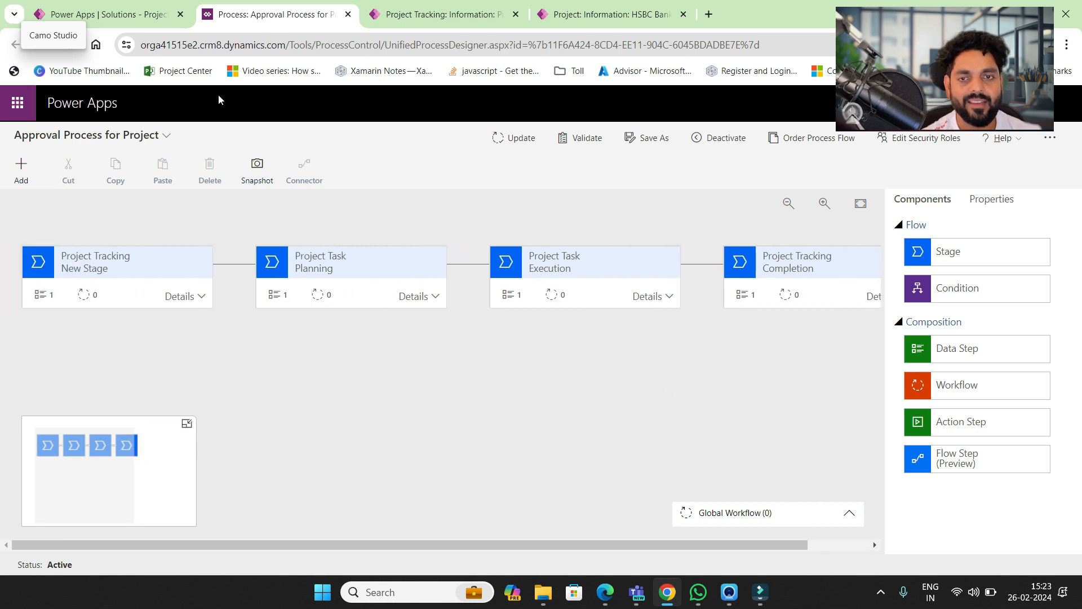
- Refresh the solution's processes and apps, then publish all customizations
{"action": "left_click", "coordinate": [149, 18]}
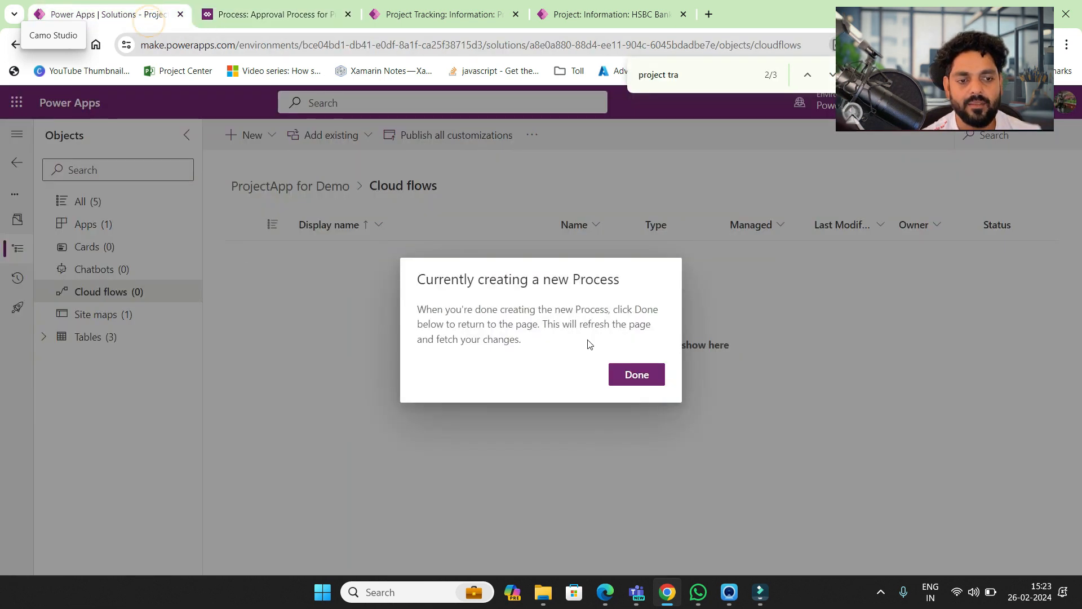
{"action": "left_click", "coordinate": [643, 378]}
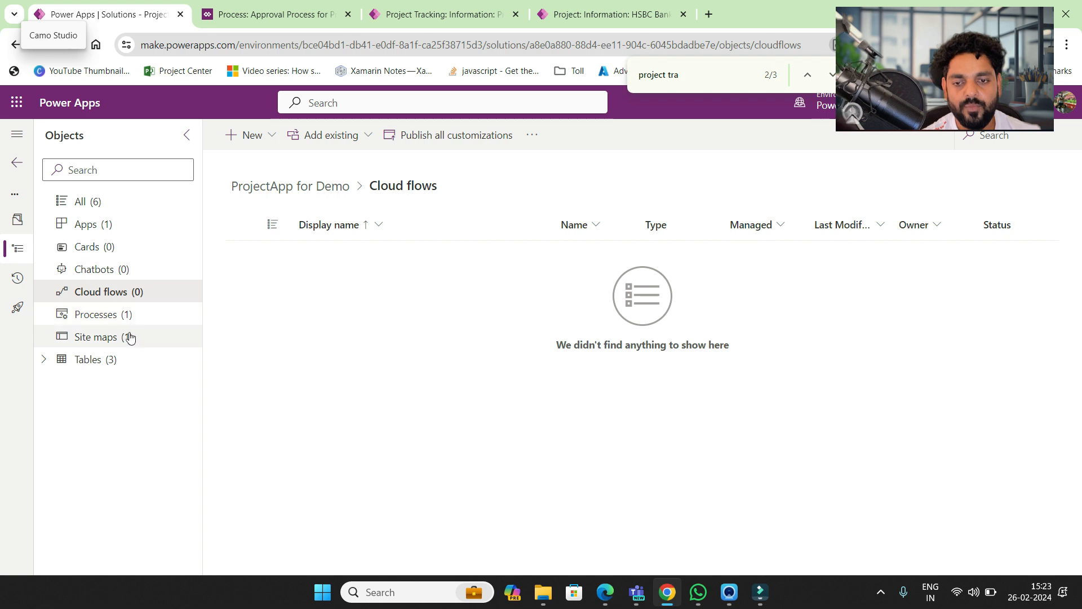
{"action": "left_click", "coordinate": [120, 320]}
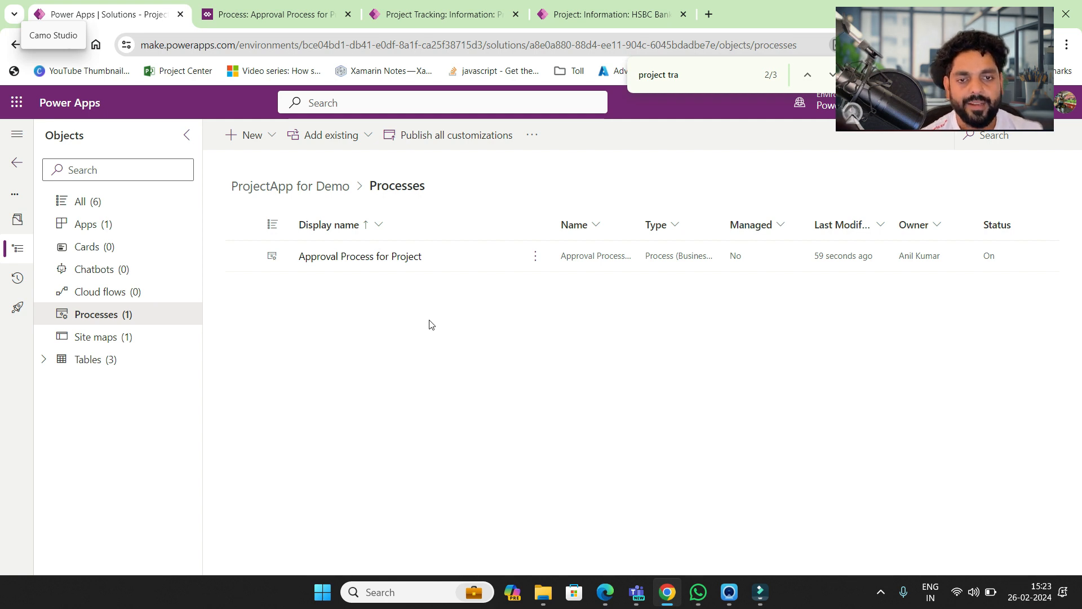
{"action": "left_click", "coordinate": [103, 229]}
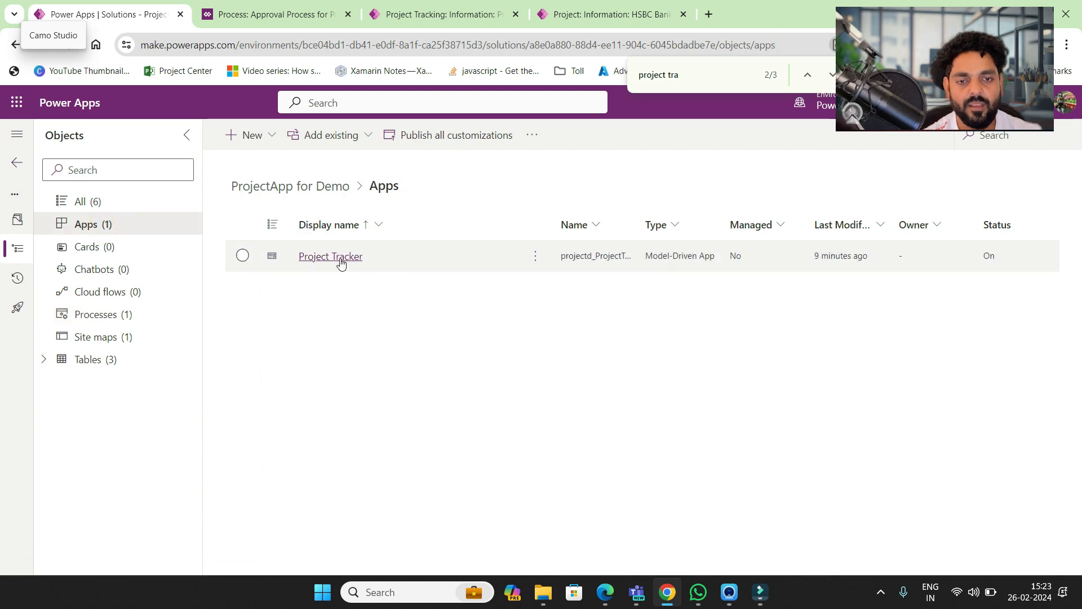
{"action": "left_click", "coordinate": [341, 261]}
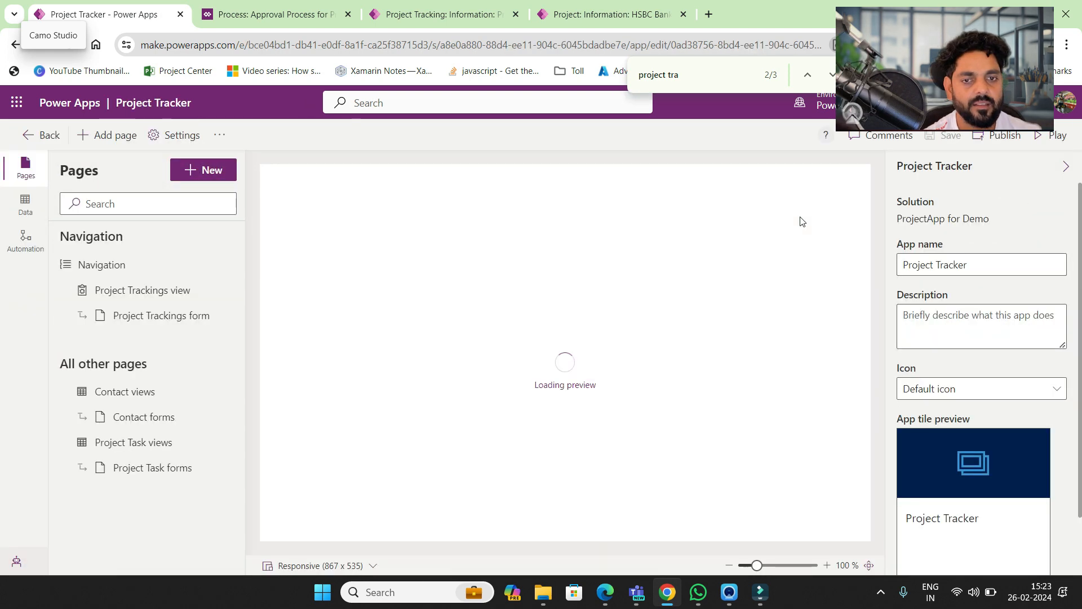
{"action": "left_click", "coordinate": [37, 135]}
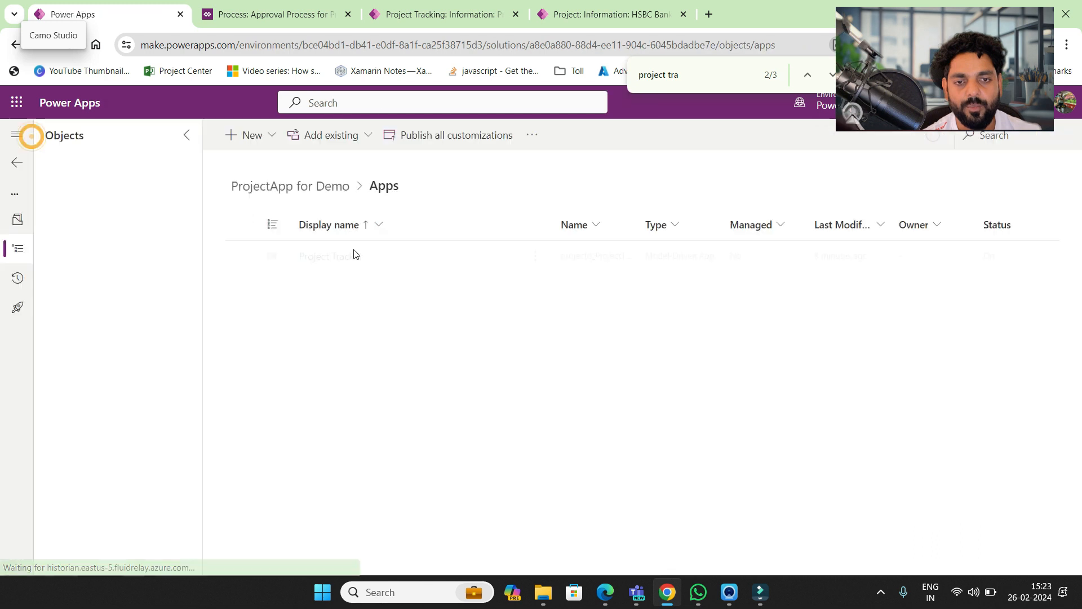
{"action": "left_click", "coordinate": [445, 135]}
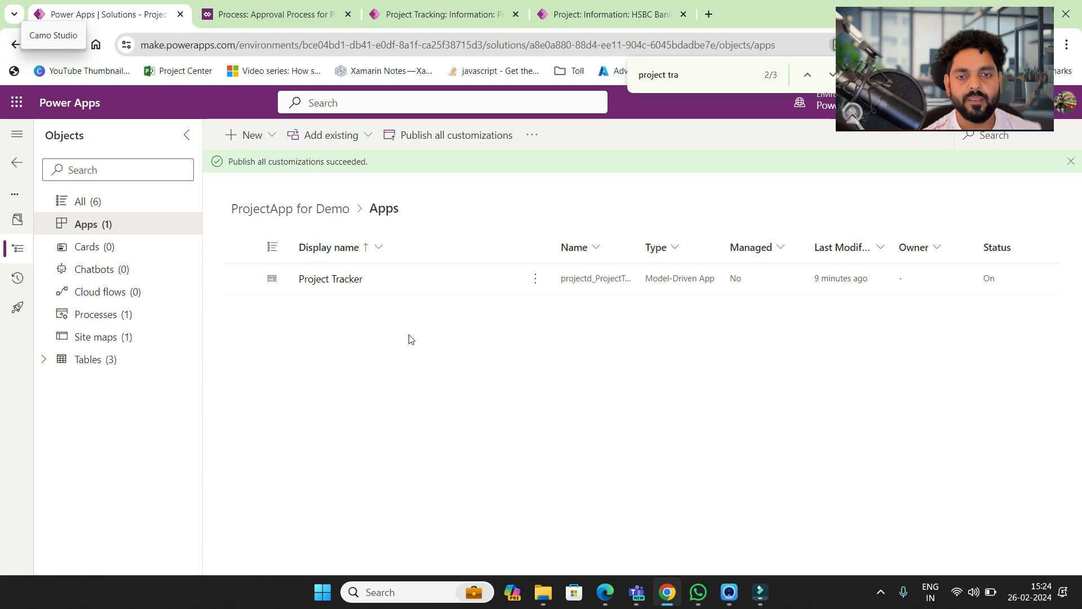
- Publish the Project Tracker app and play it in a new tab
{"action": "left_click", "coordinate": [337, 280]}
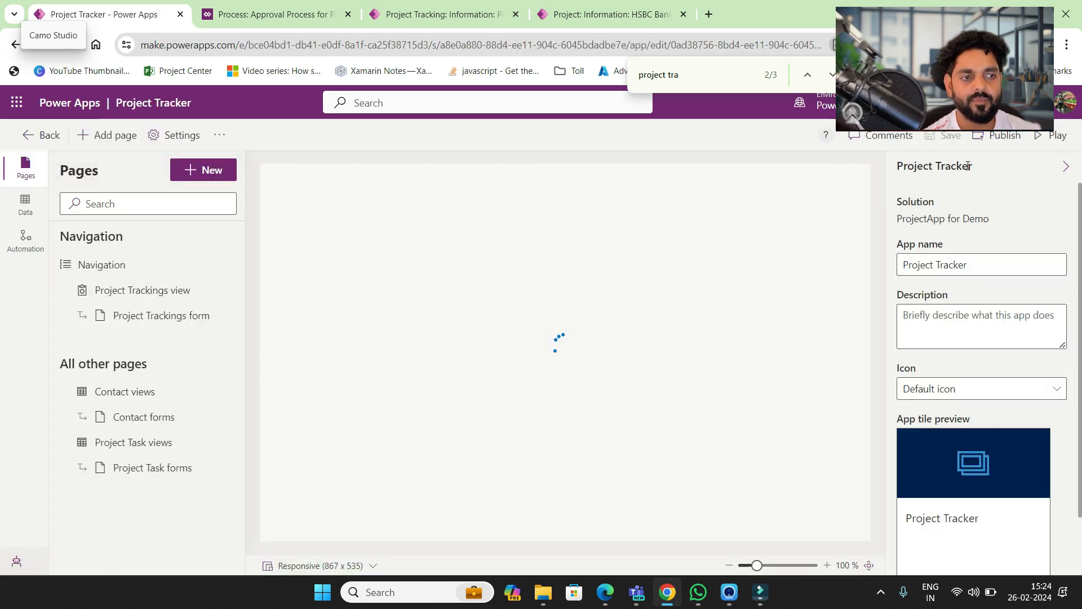
{"action": "left_click", "coordinate": [1002, 141]}
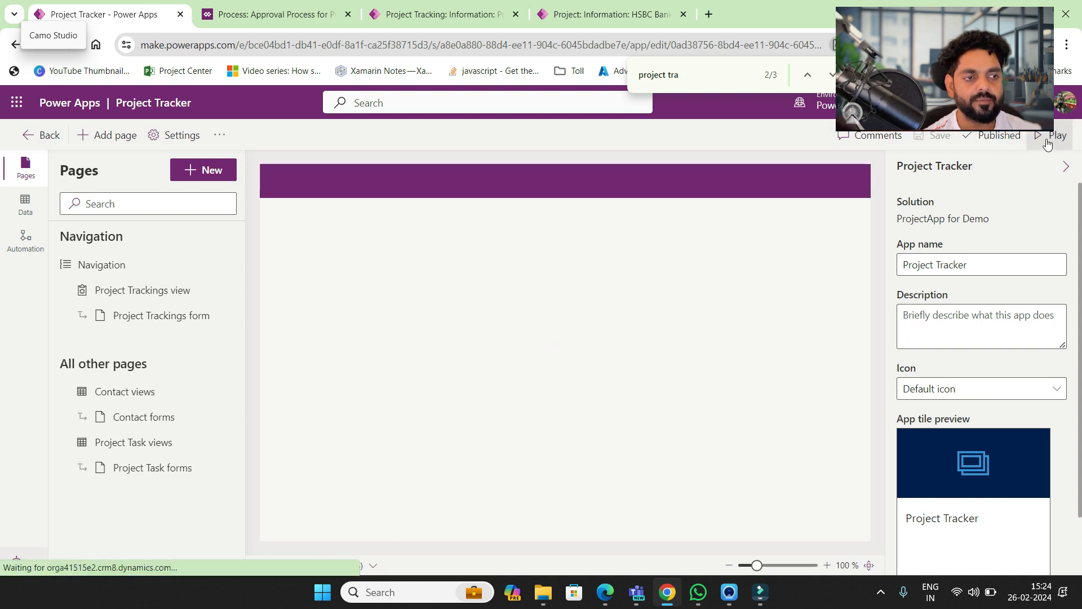
{"action": "left_click", "coordinate": [1049, 138]}
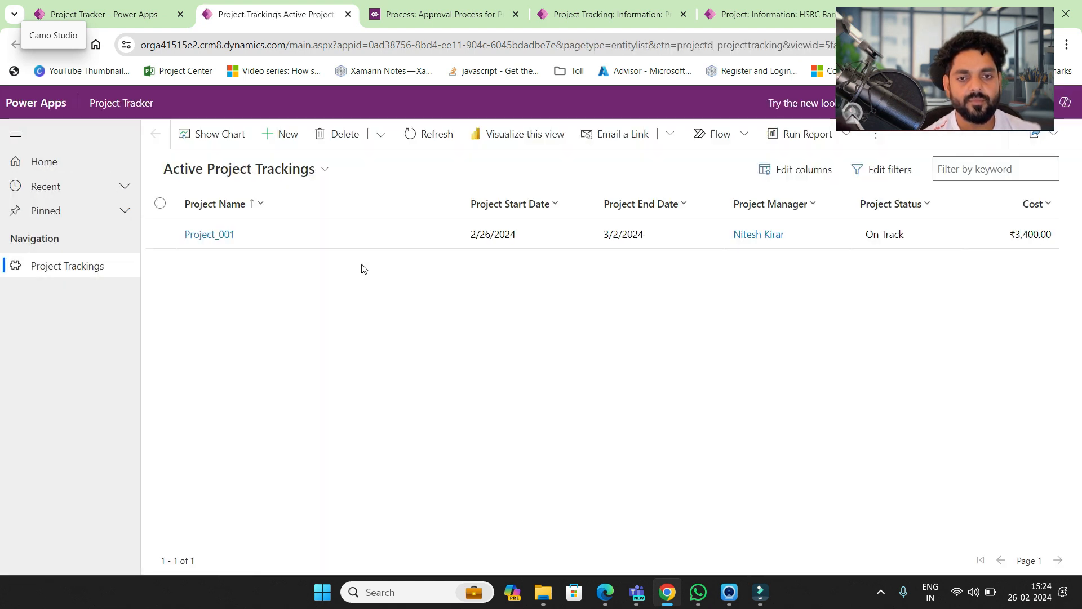
- Start a new Project Tracking record, toggle the new look off and on, skipping feedback
{"action": "left_click", "coordinate": [281, 139]}
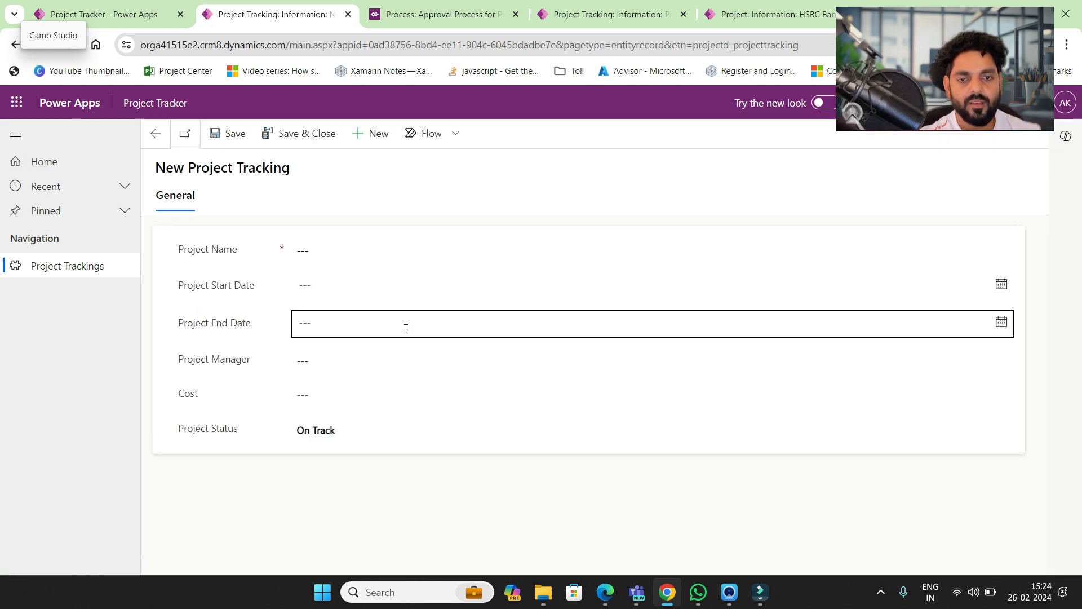
{"action": "left_click", "coordinate": [333, 253]}
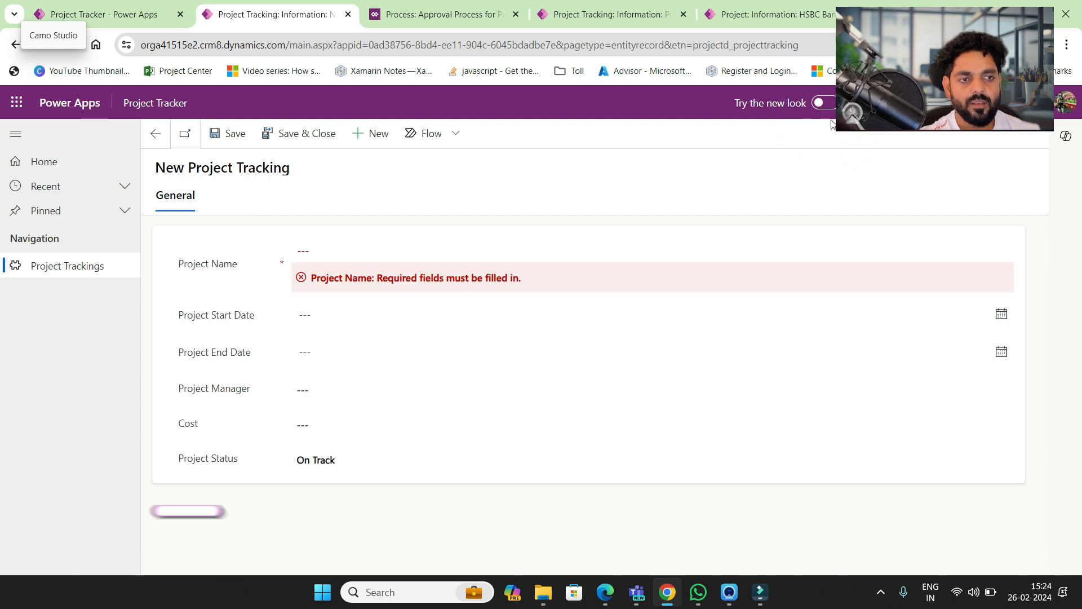
{"action": "left_click", "coordinate": [823, 102]}
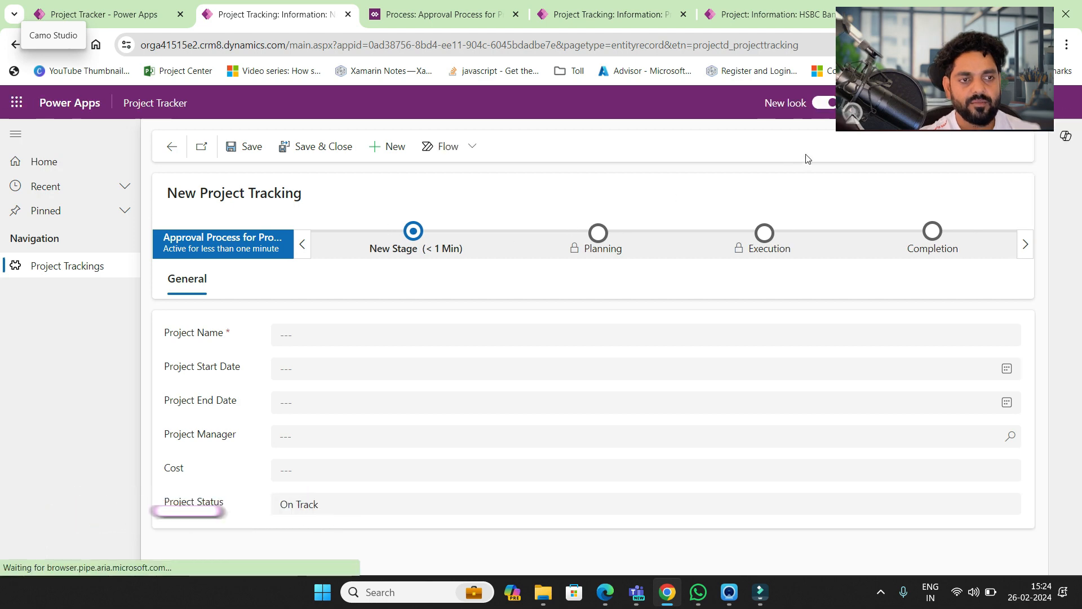
{"action": "left_click", "coordinate": [824, 102]}
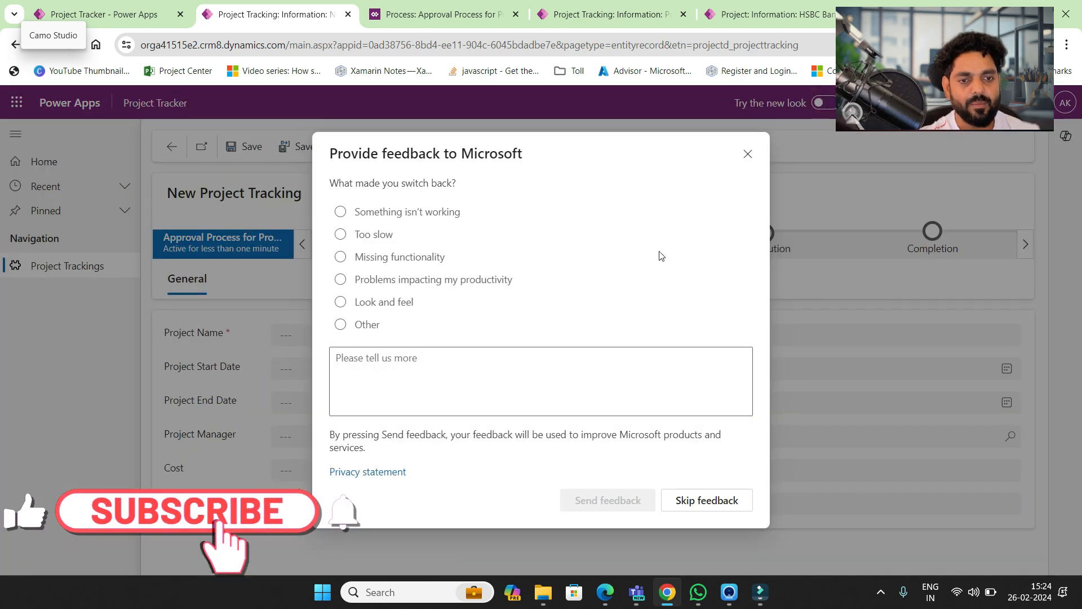
{"action": "left_click", "coordinate": [689, 500]}
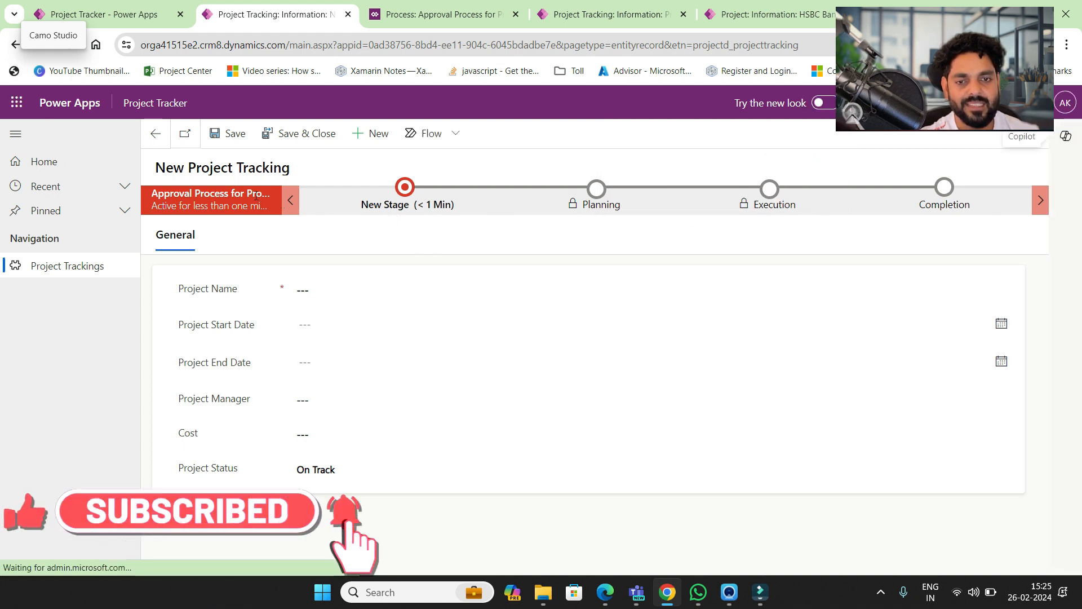
{"action": "left_click", "coordinate": [831, 104]}
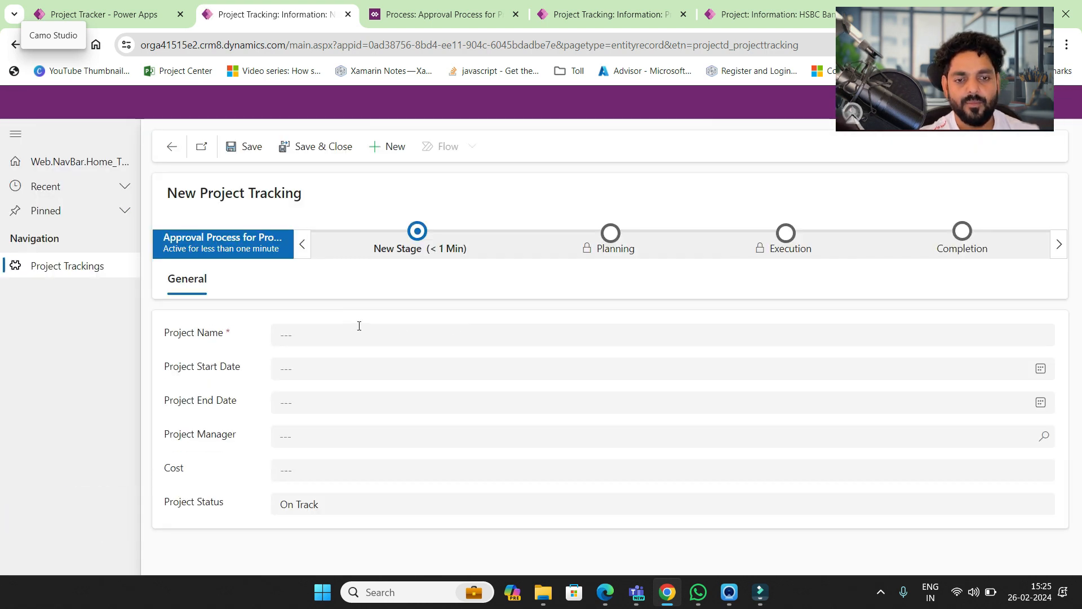
- Enter 'Project for MRF' as the new project's Project Name
{"action": "left_click", "coordinate": [313, 332]}
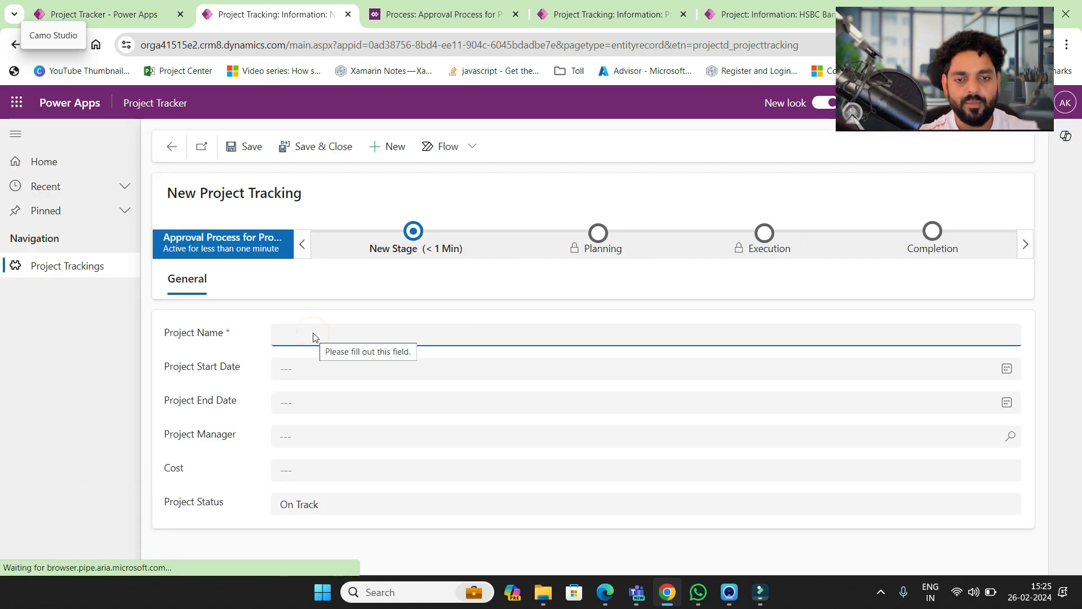
{"action": "left_click", "coordinate": [412, 232]}
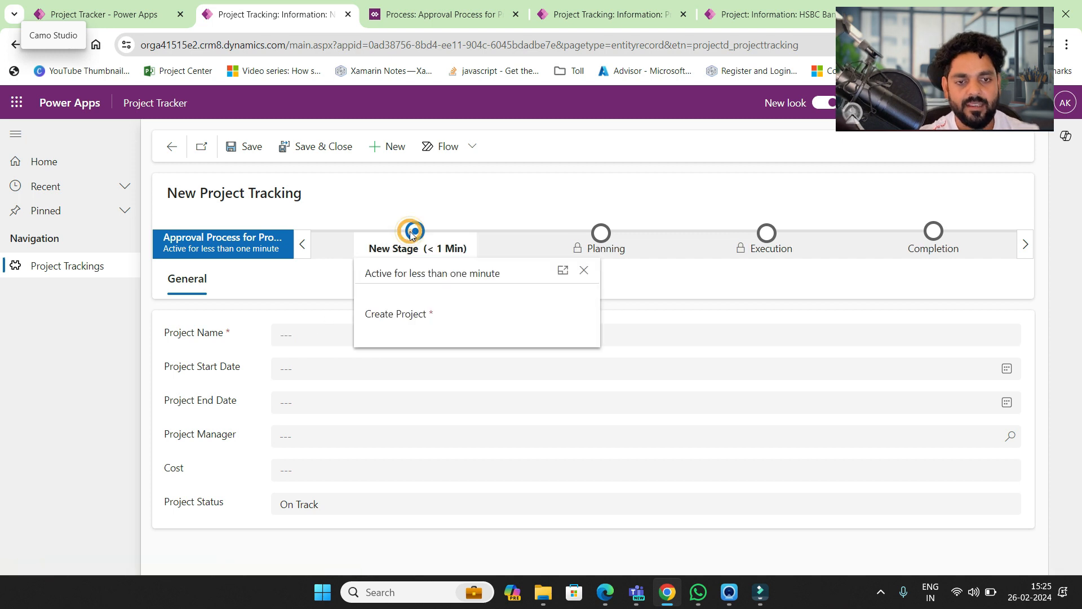
{"action": "left_click", "coordinate": [490, 316]}
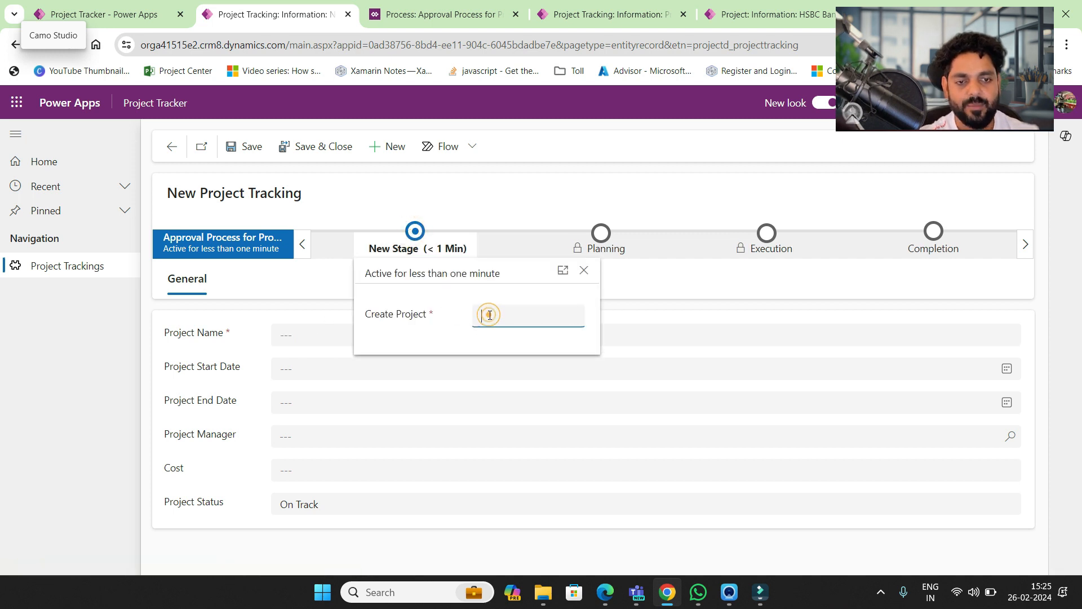
{"action": "left_click", "coordinate": [319, 333]}
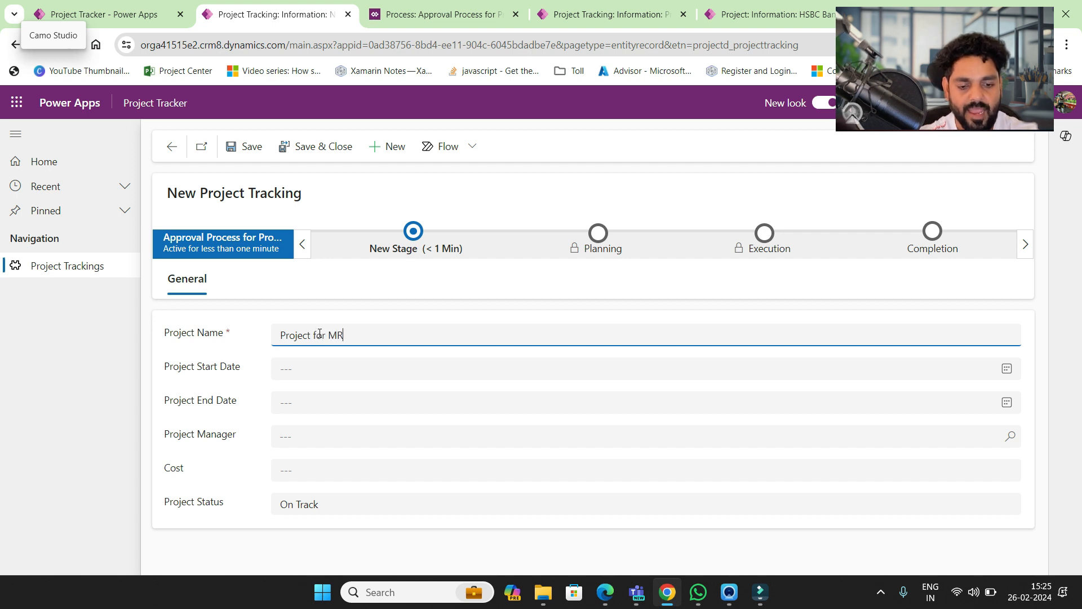
- Set the project's start date to 2/26/2024 and end date to 1/4/2025
{"action": "left_click", "coordinate": [316, 370]}
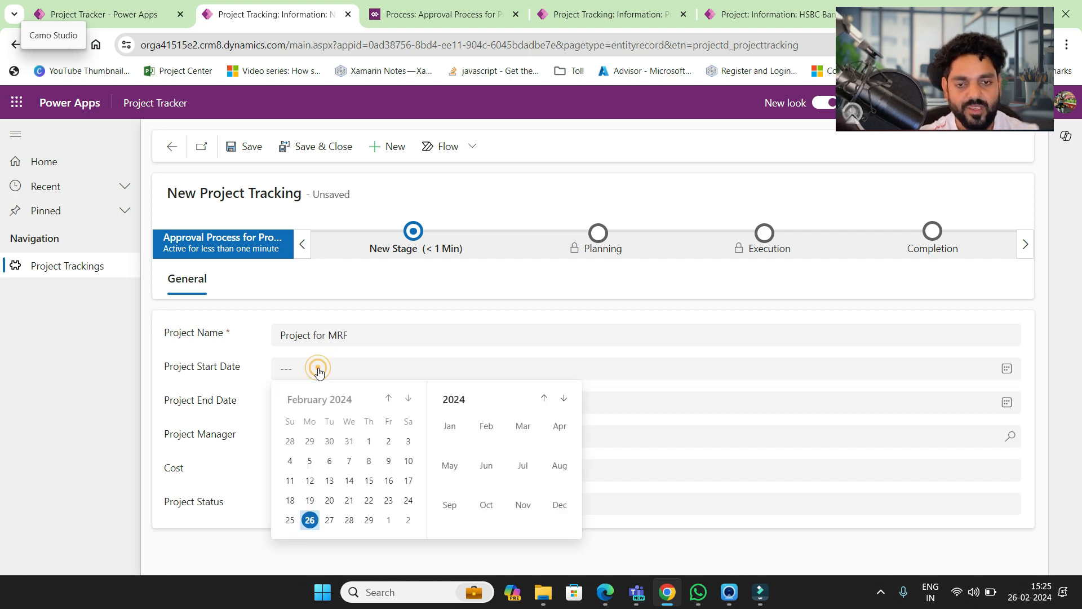
{"action": "left_click", "coordinate": [310, 521]}
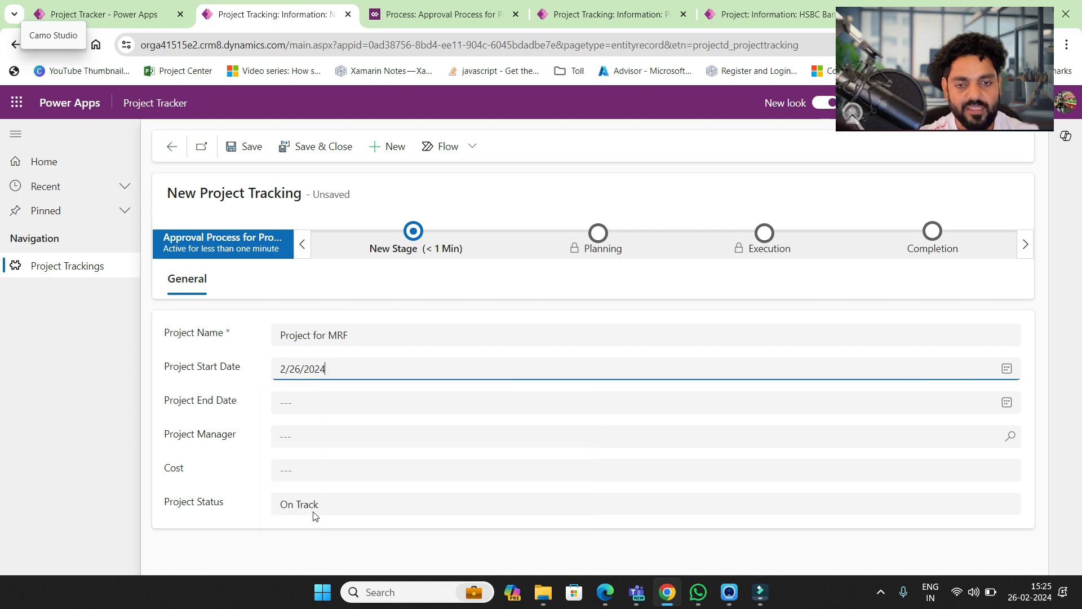
{"action": "left_click", "coordinate": [309, 395]}
{"action": "left_click", "coordinate": [340, 404]}
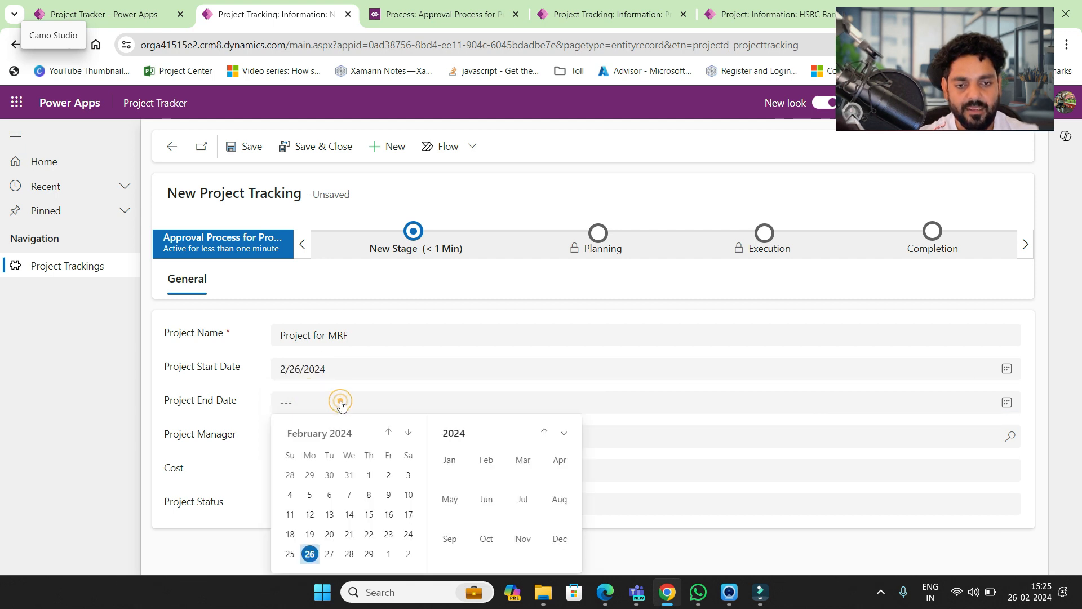
{"action": "left_click", "coordinate": [409, 555]}
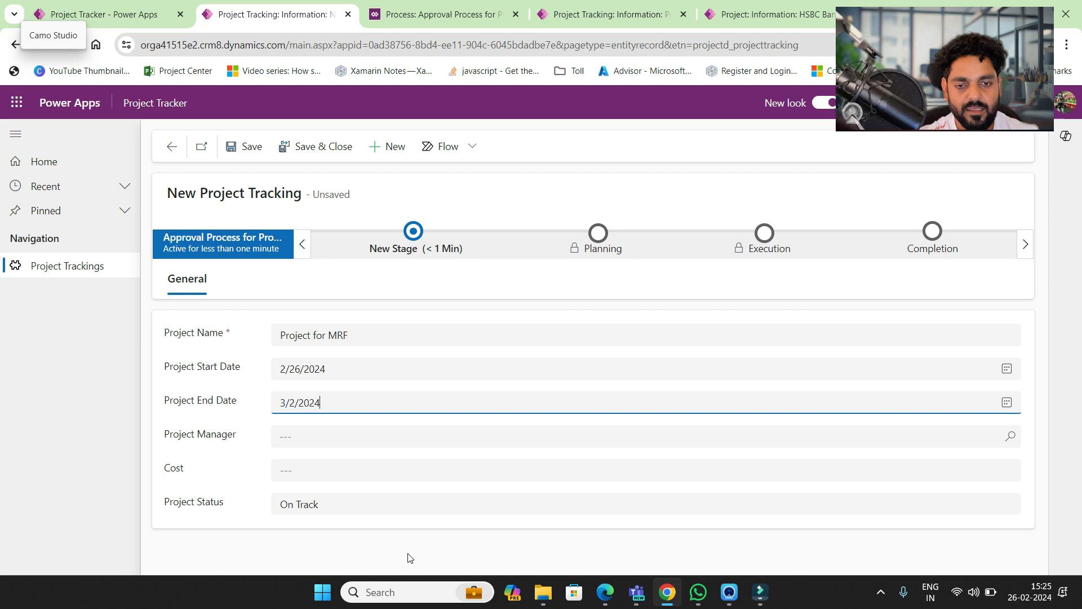
{"action": "left_click", "coordinate": [372, 405]}
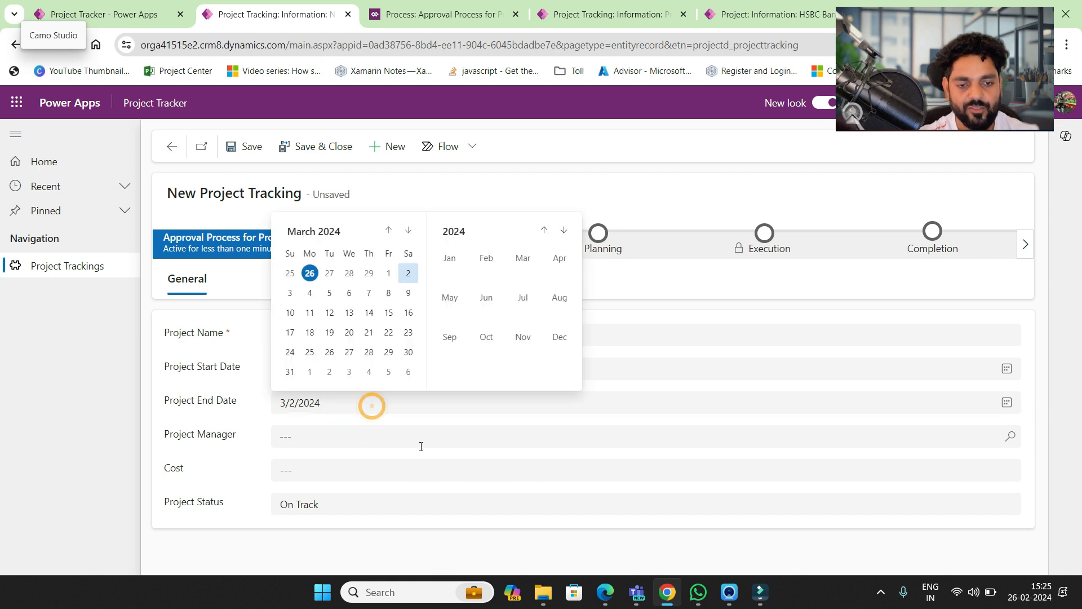
{"action": "left_click", "coordinate": [558, 338]}
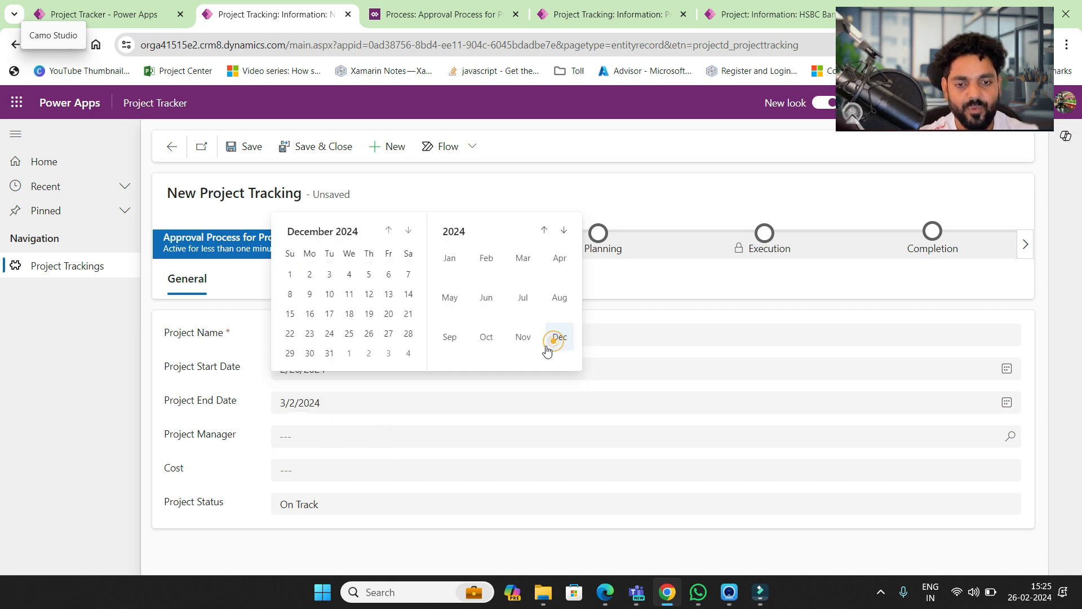
{"action": "left_click", "coordinate": [408, 352]}
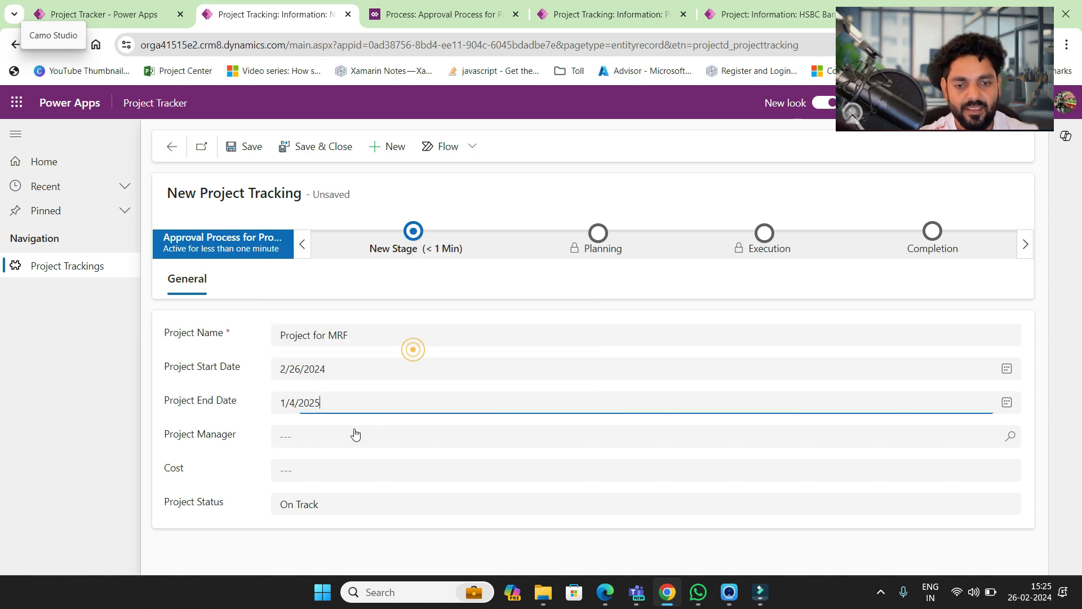
{"action": "left_click", "coordinate": [317, 432]}
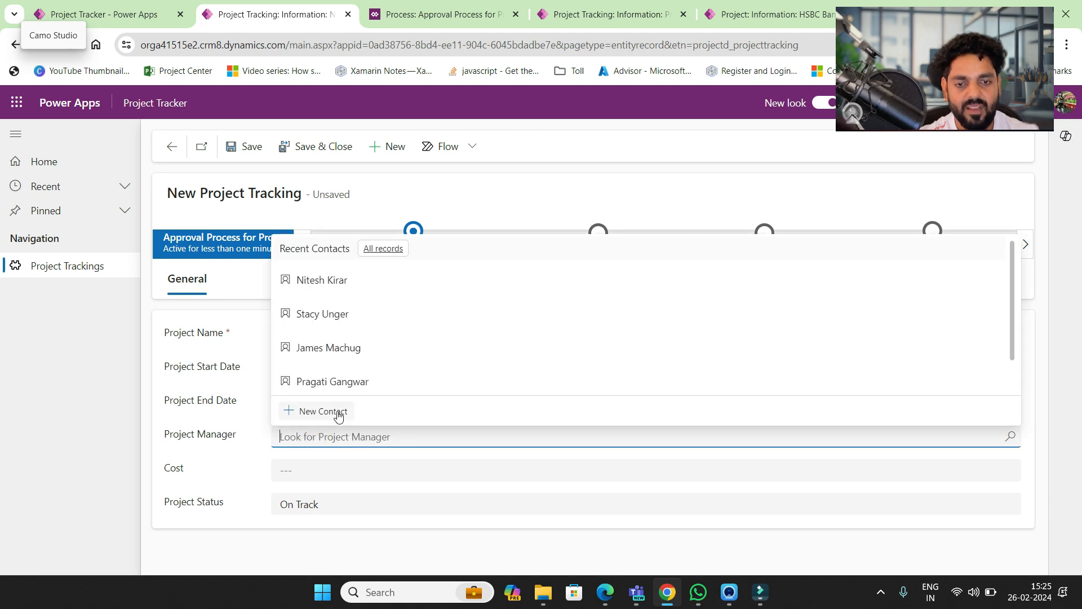
- Quick-create a contact with a first name and e-mail address, and save it as Project Manager
{"action": "left_click", "coordinate": [337, 412]}
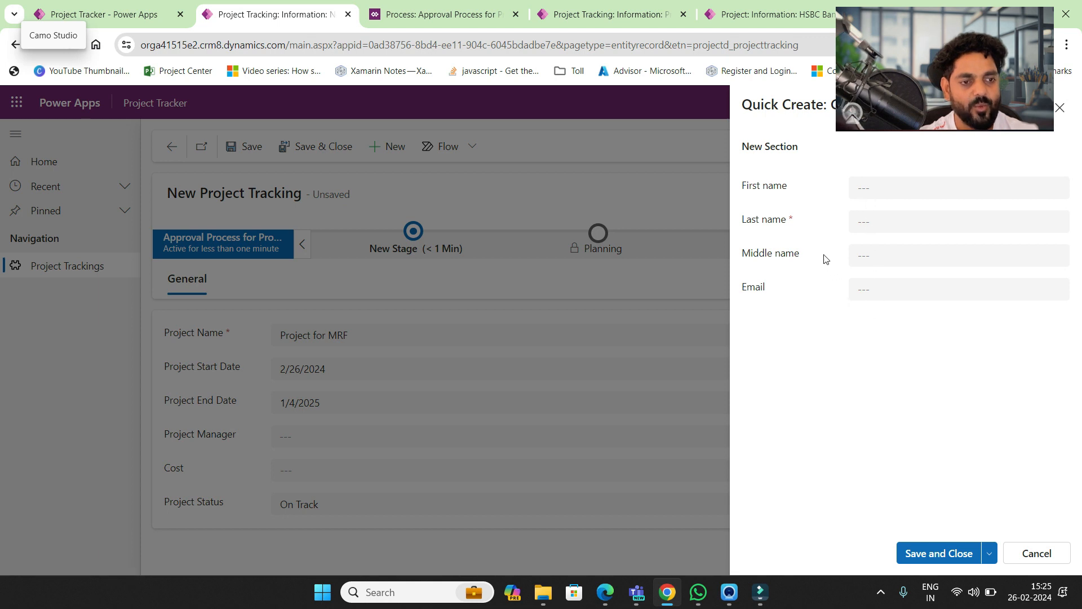
{"action": "left_click", "coordinate": [871, 194]}
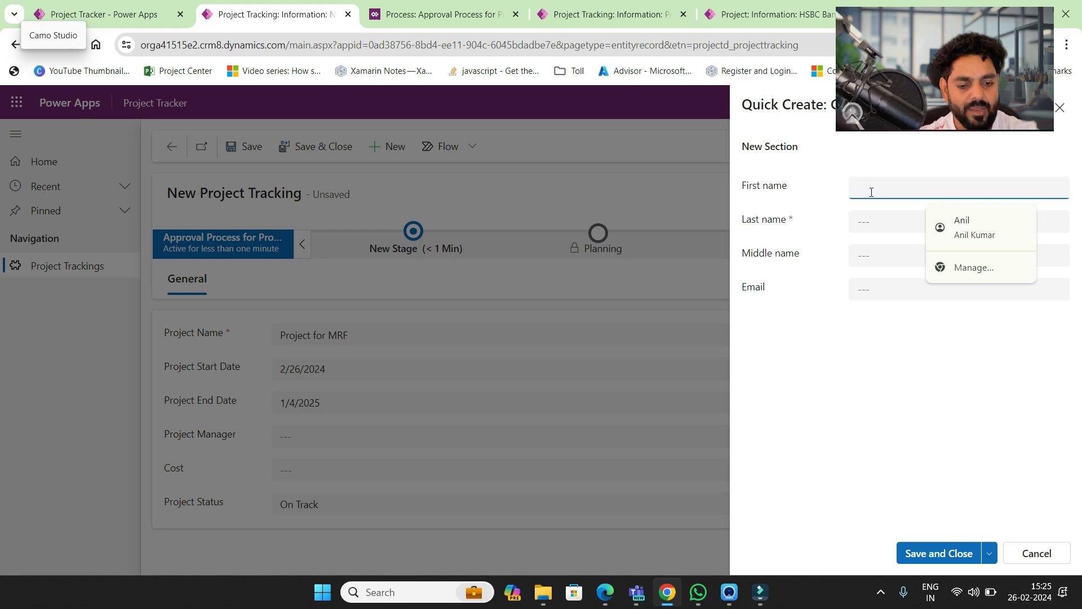
{"action": "type", "text": "Su"}
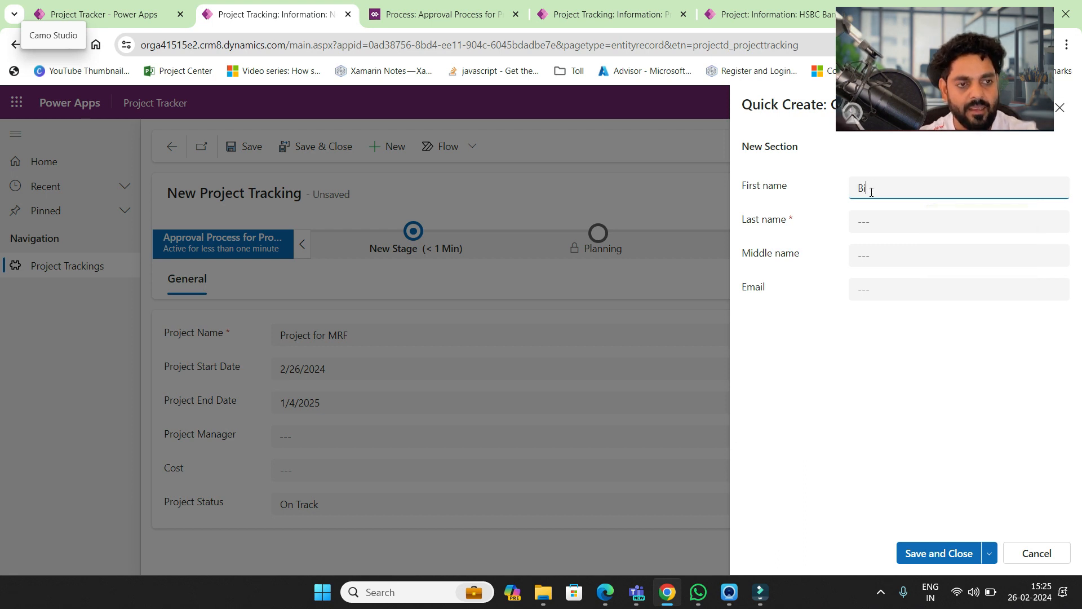
{"action": "key", "text": "Tab"}
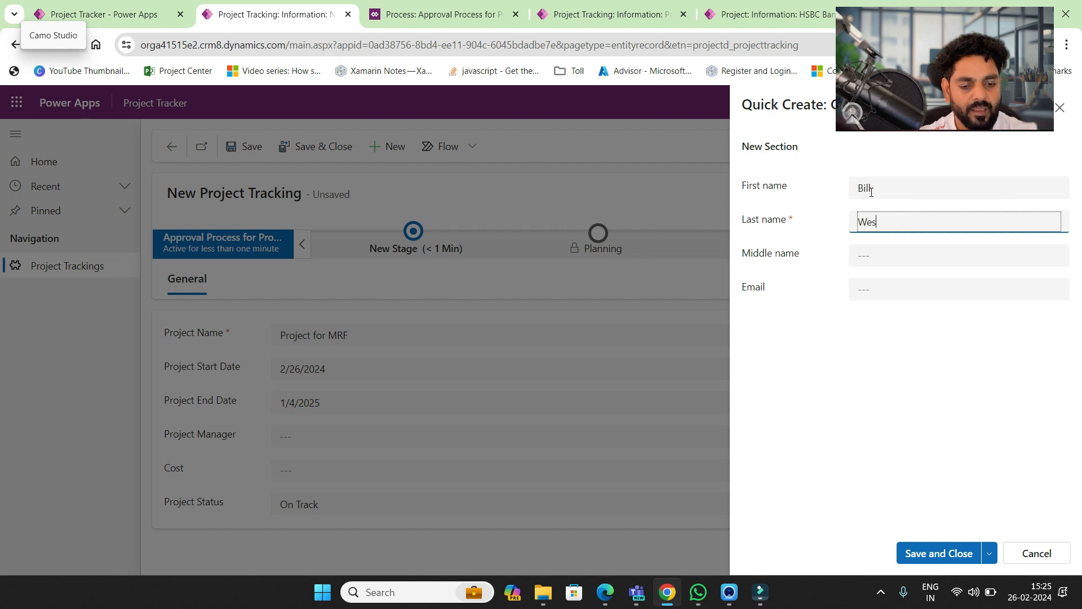
{"action": "left_click", "coordinate": [892, 308]}
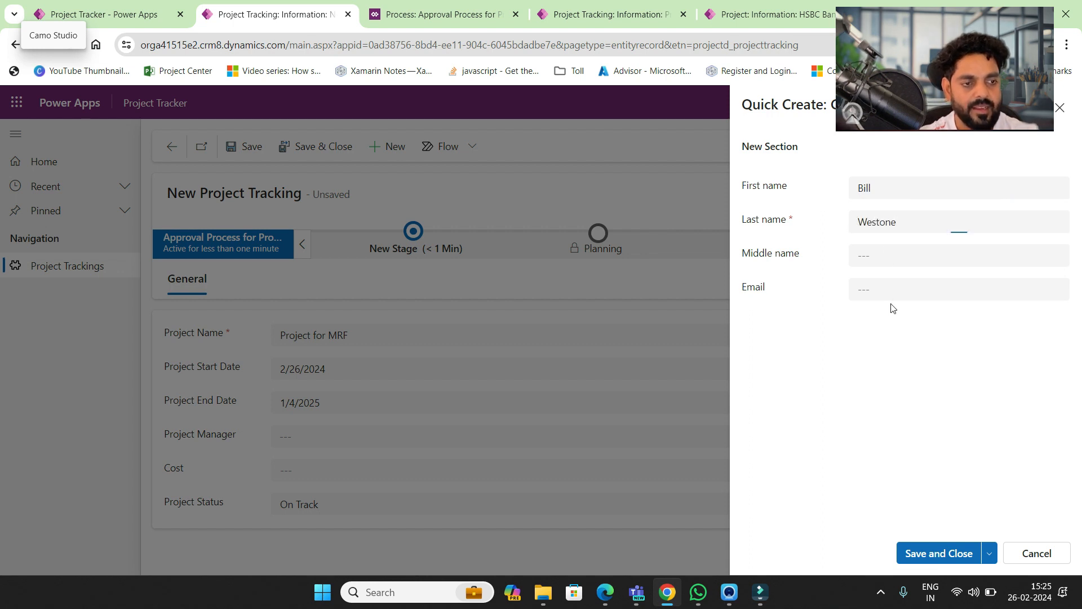
{"action": "left_click", "coordinate": [885, 291]}
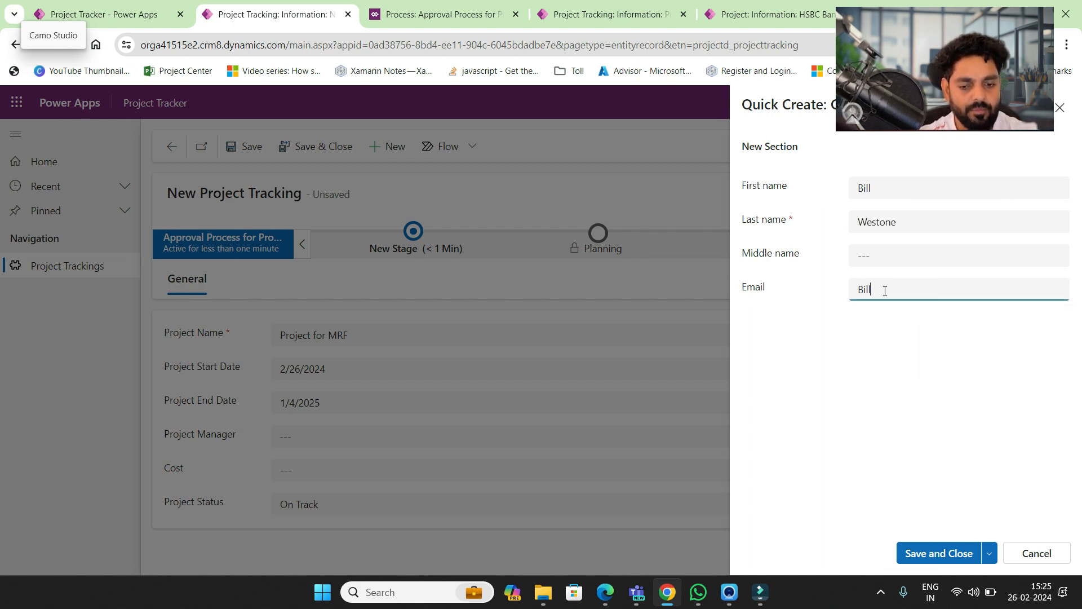
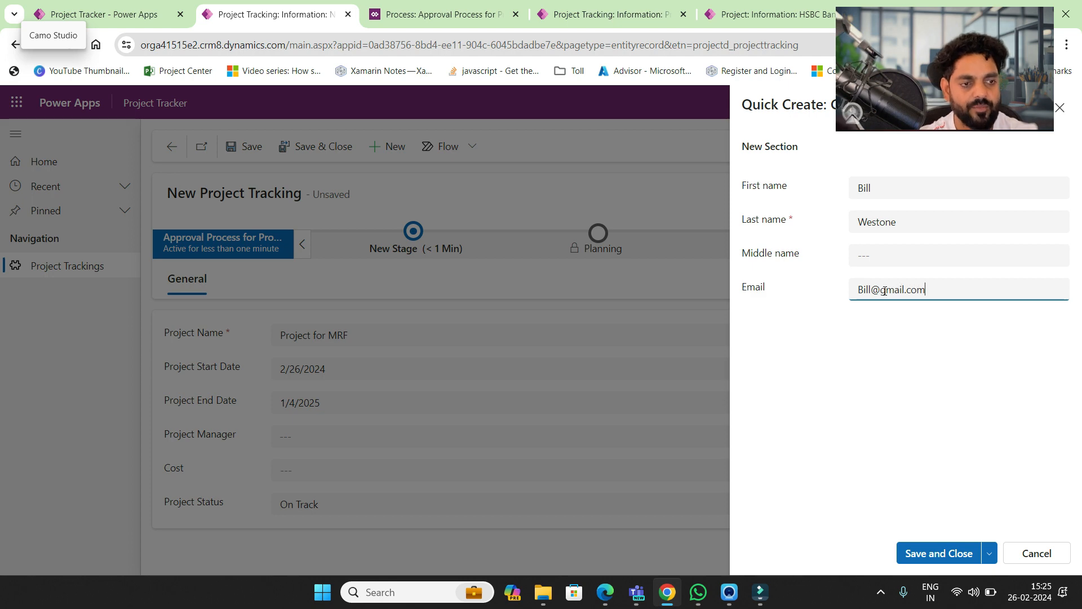
{"action": "left_click", "coordinate": [940, 554]}
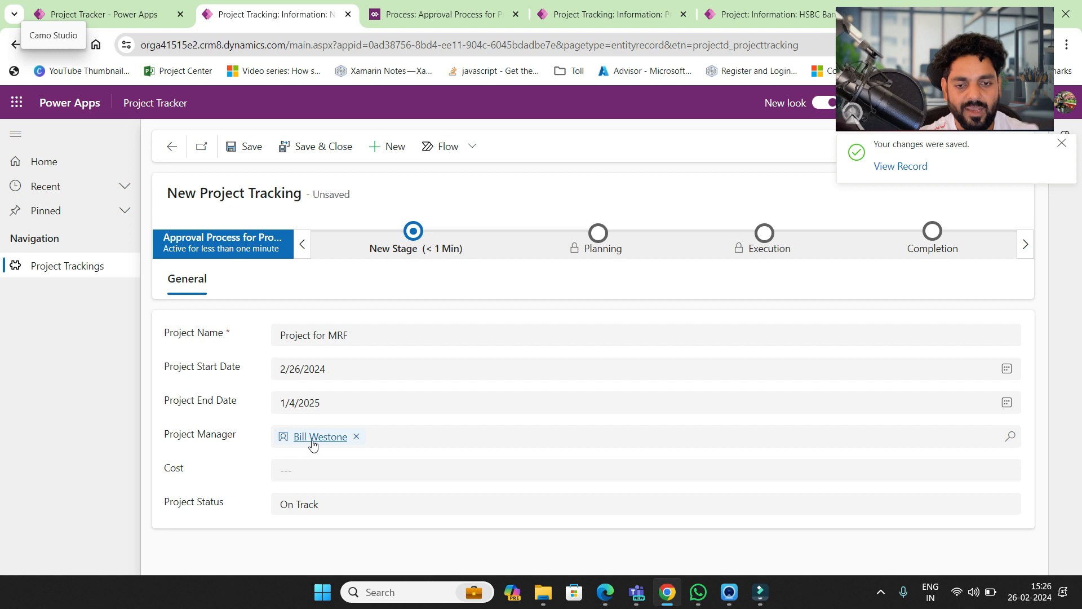
- Set Cost to 3400000 with Project Status On Track and save the record
{"action": "left_click", "coordinate": [349, 468]}
{"action": "type", "text": "3400000"}
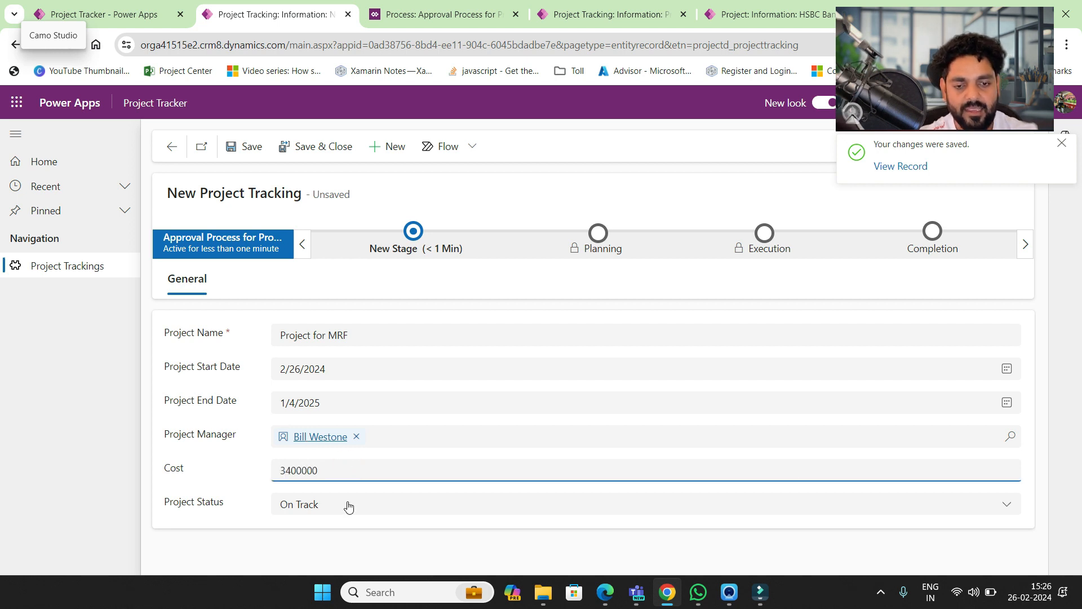
{"action": "left_click", "coordinate": [348, 505]}
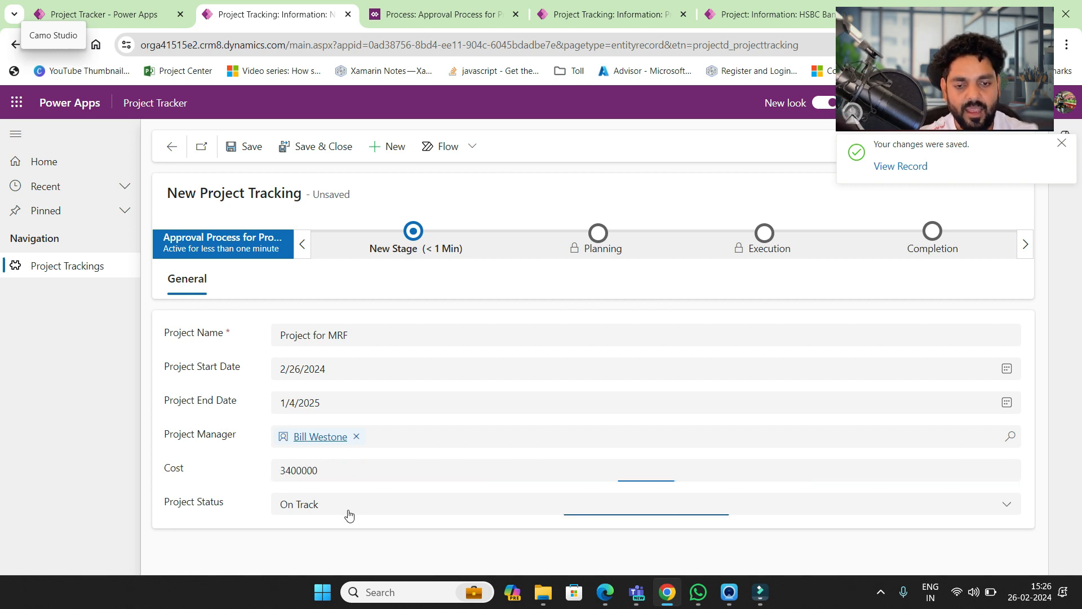
{"action": "left_click", "coordinate": [331, 416]}
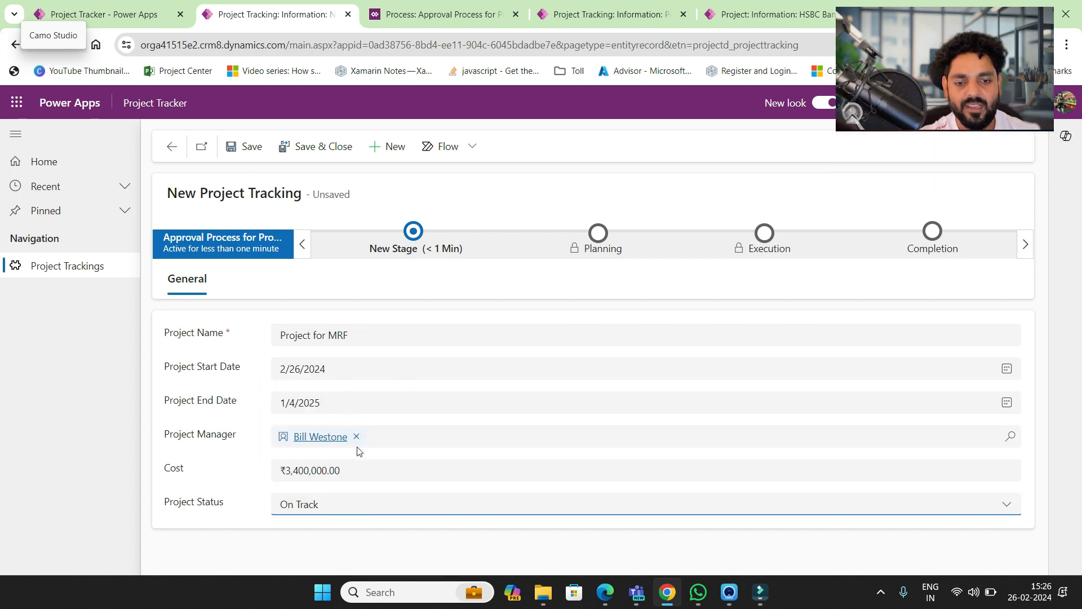
{"action": "left_click", "coordinate": [243, 151]}
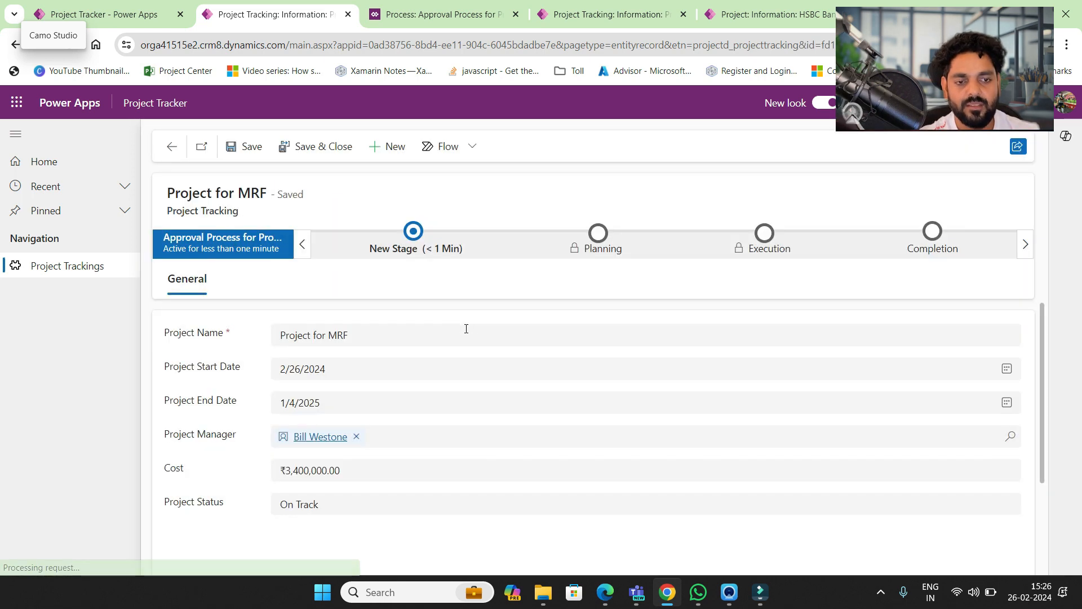
- Advance the New Stage process step, which prompts for a Project Task
{"action": "left_click", "coordinate": [415, 232]}
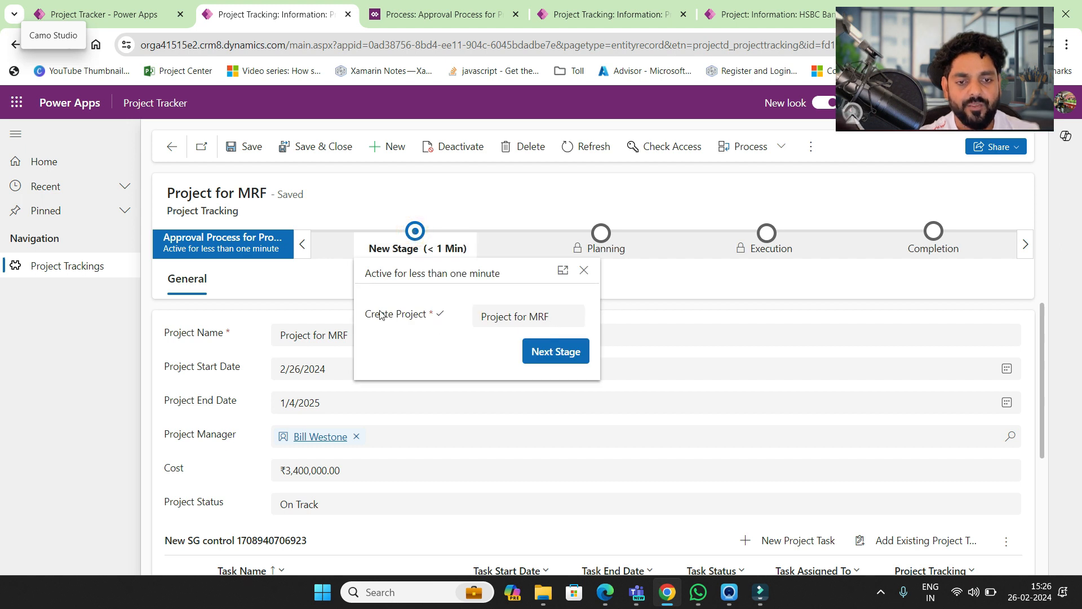
{"action": "left_click", "coordinate": [553, 353]}
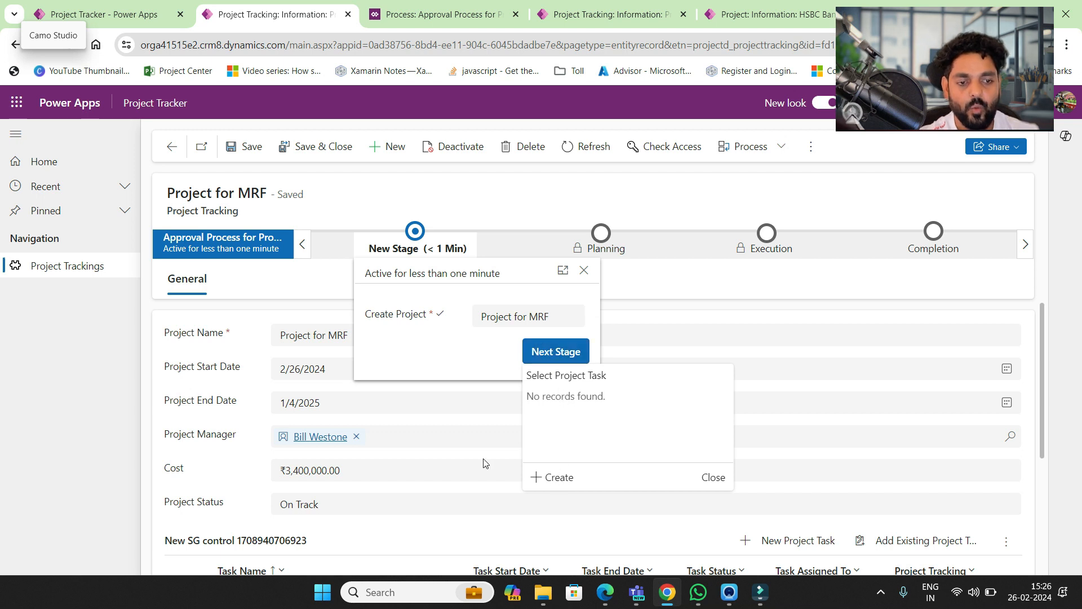
{"action": "scroll", "coordinate": [725, 459], "scroll_direction": "down", "scroll_amount": 2}
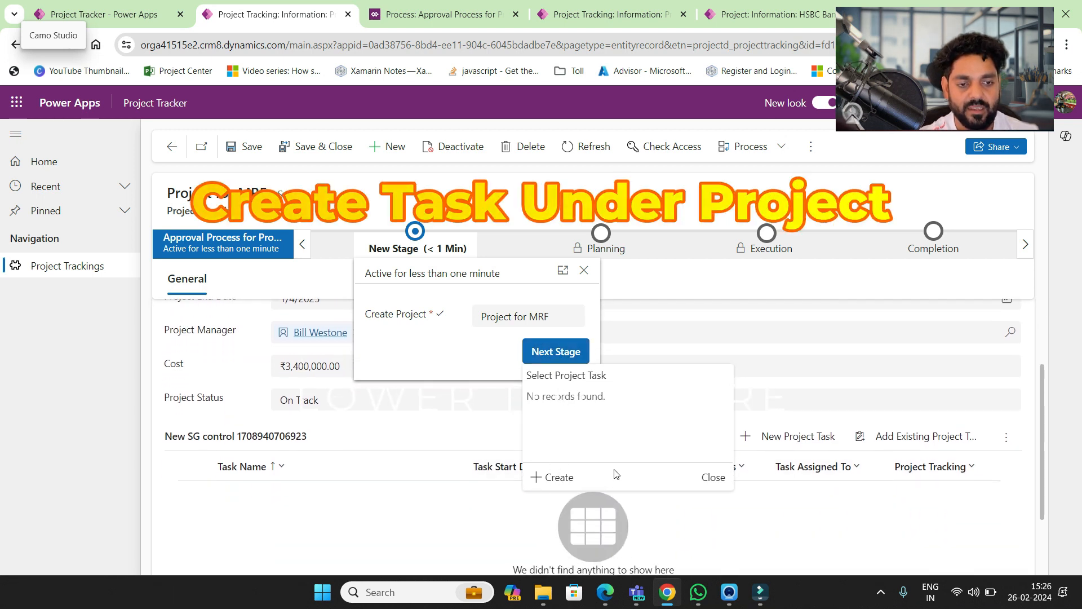
- Create and save task 'Planning for Constrcution' running 2/26/2024 to 3/1/2024
{"action": "left_click", "coordinate": [559, 476]}
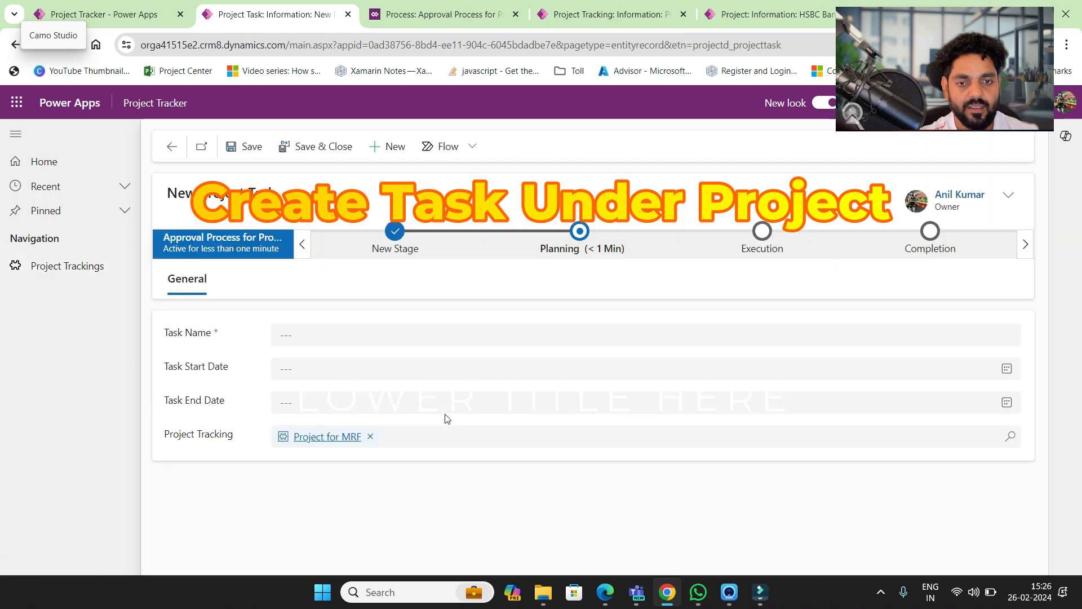
{"action": "left_click", "coordinate": [353, 334]}
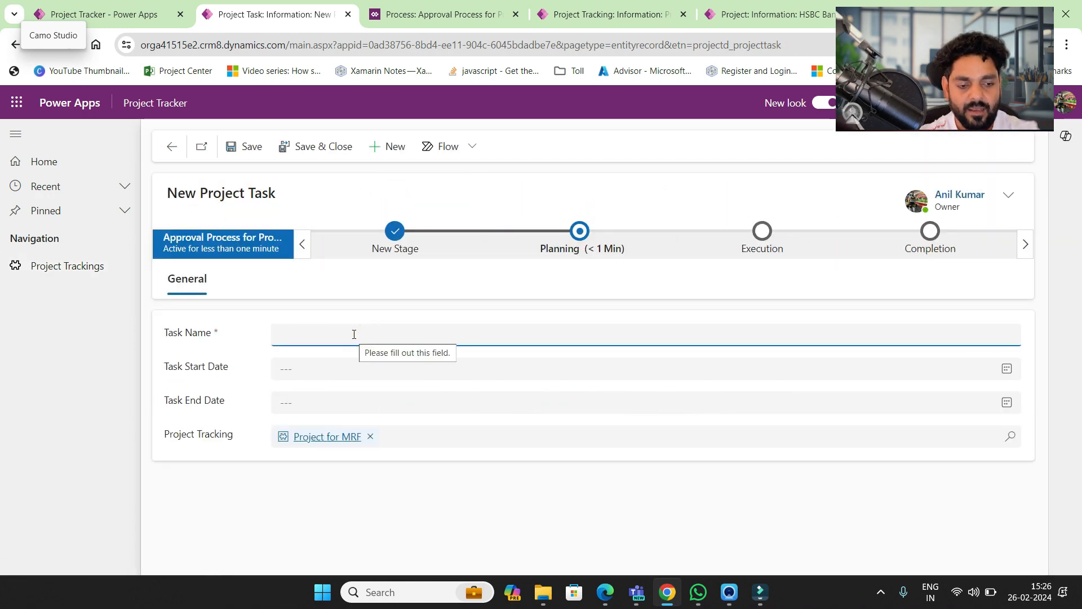
{"action": "type", "text": "Planning for Contrcution"}
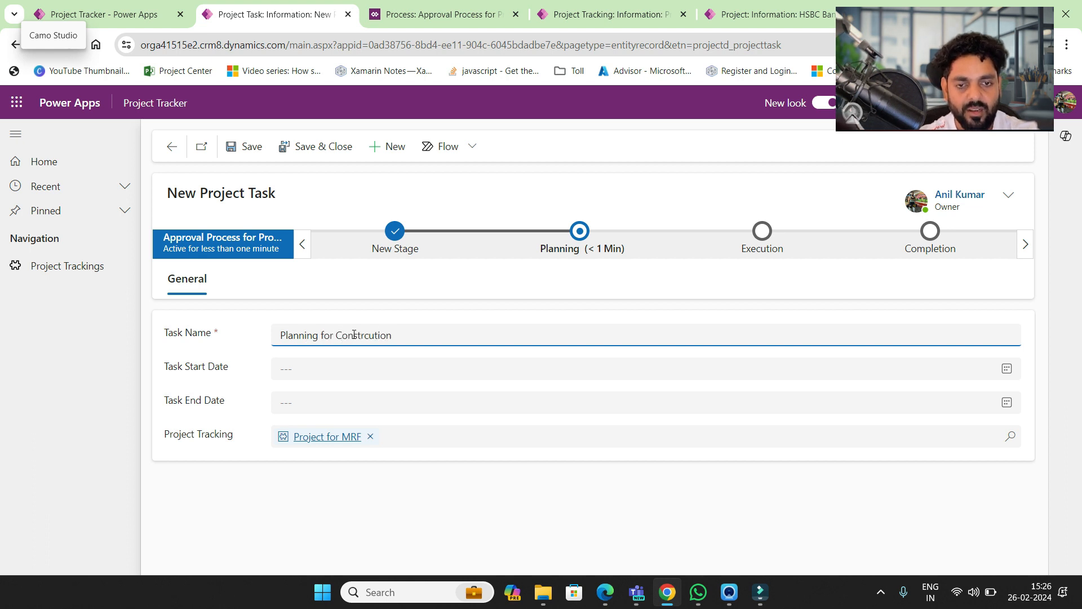
{"action": "key", "text": "Tab"}
{"action": "left_click", "coordinate": [354, 367]}
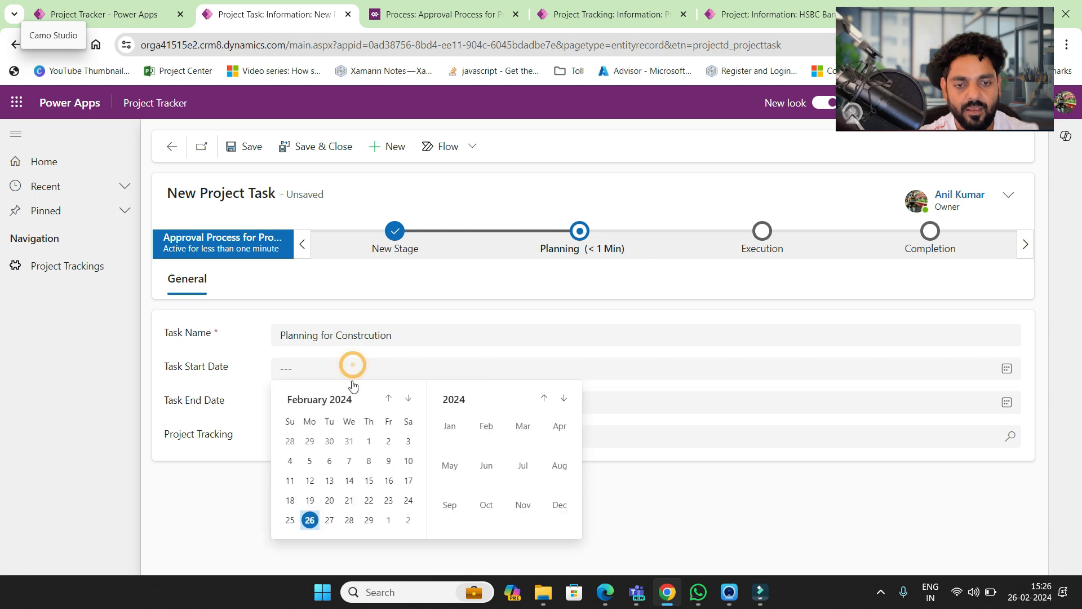
{"action": "left_click", "coordinate": [310, 519]}
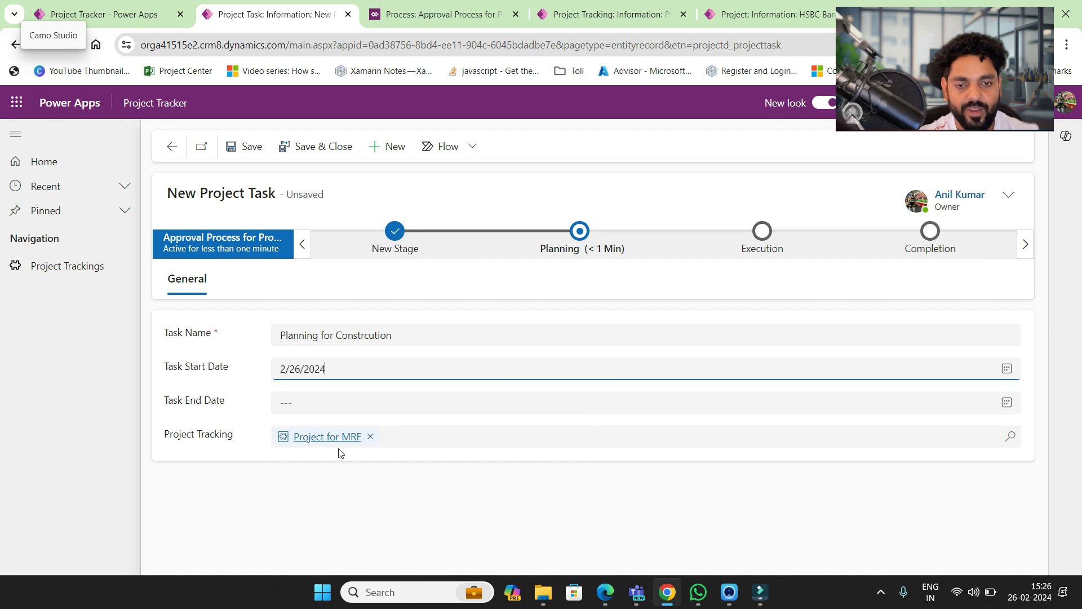
{"action": "left_click", "coordinate": [337, 411]}
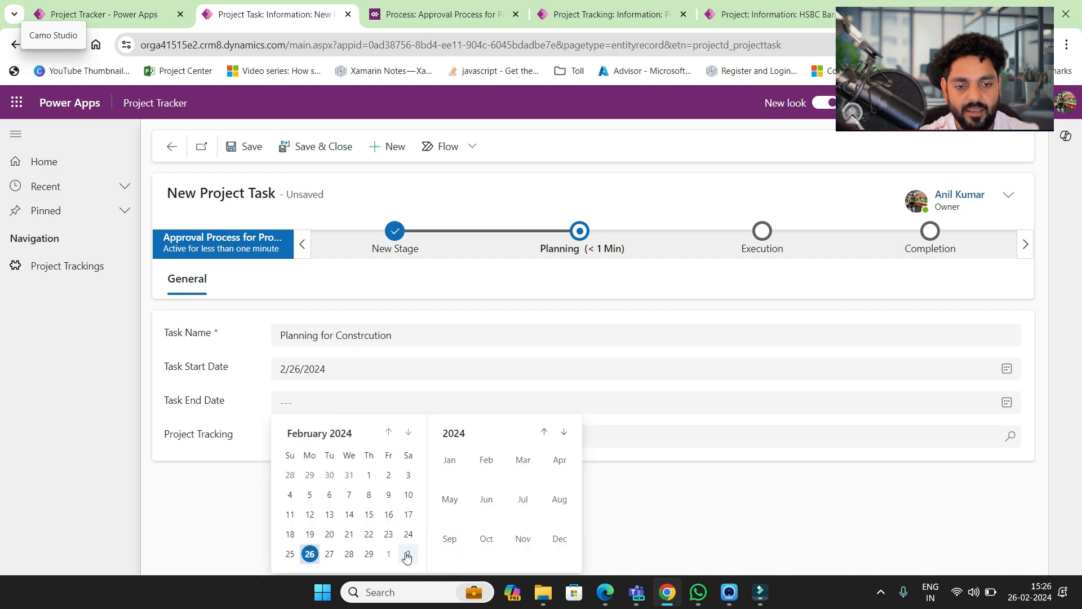
{"action": "left_click", "coordinate": [388, 554]}
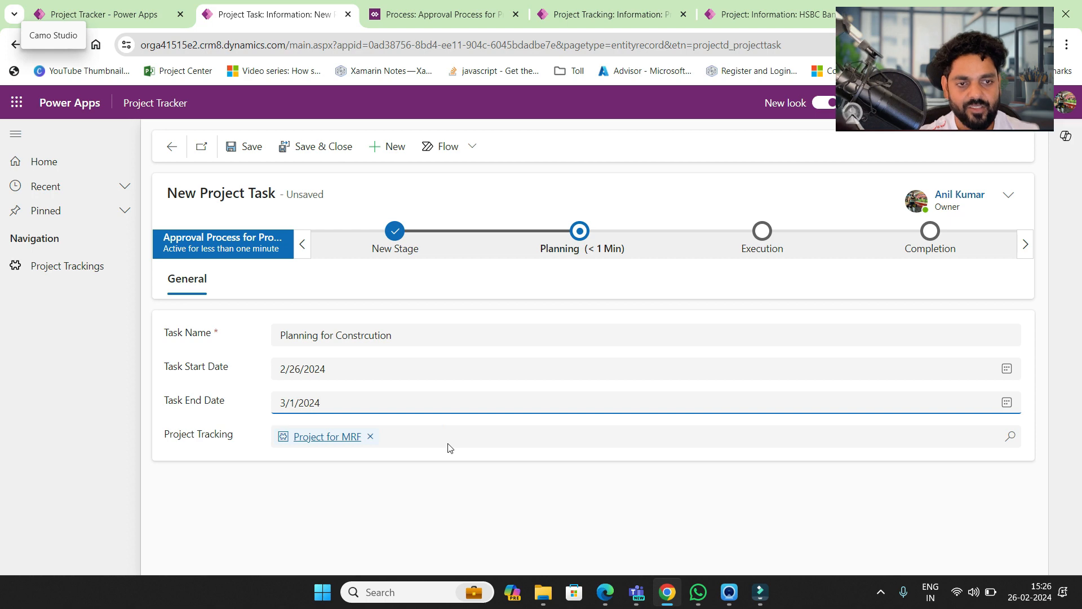
{"action": "left_click", "coordinate": [246, 146]}
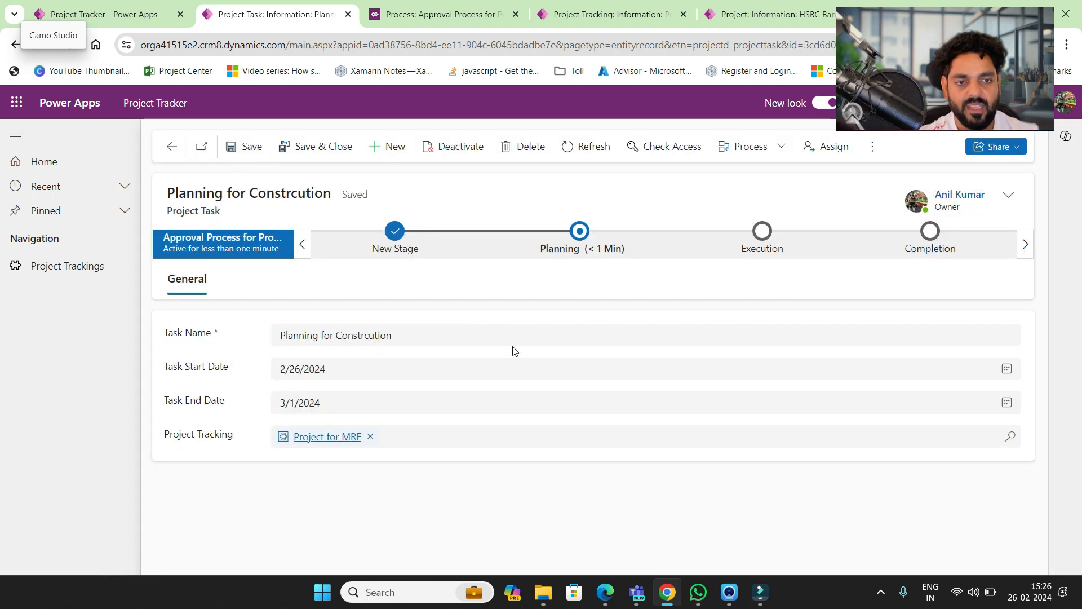
- Move the task from Planning to Execution, assign a contact as resource, then advance to Completion
{"action": "left_click", "coordinate": [579, 231]}
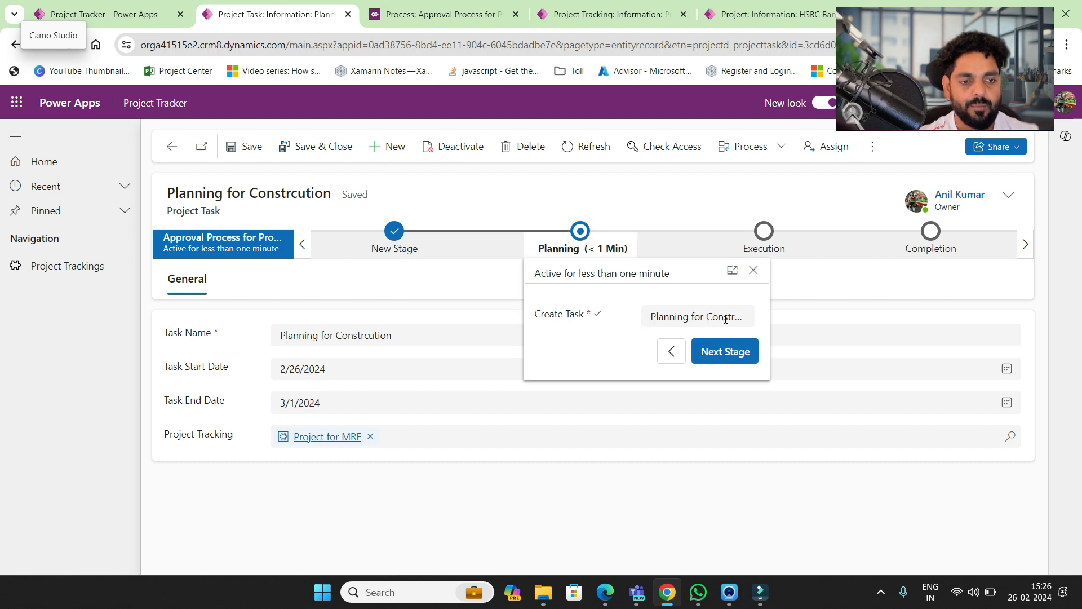
{"action": "left_click", "coordinate": [718, 352]}
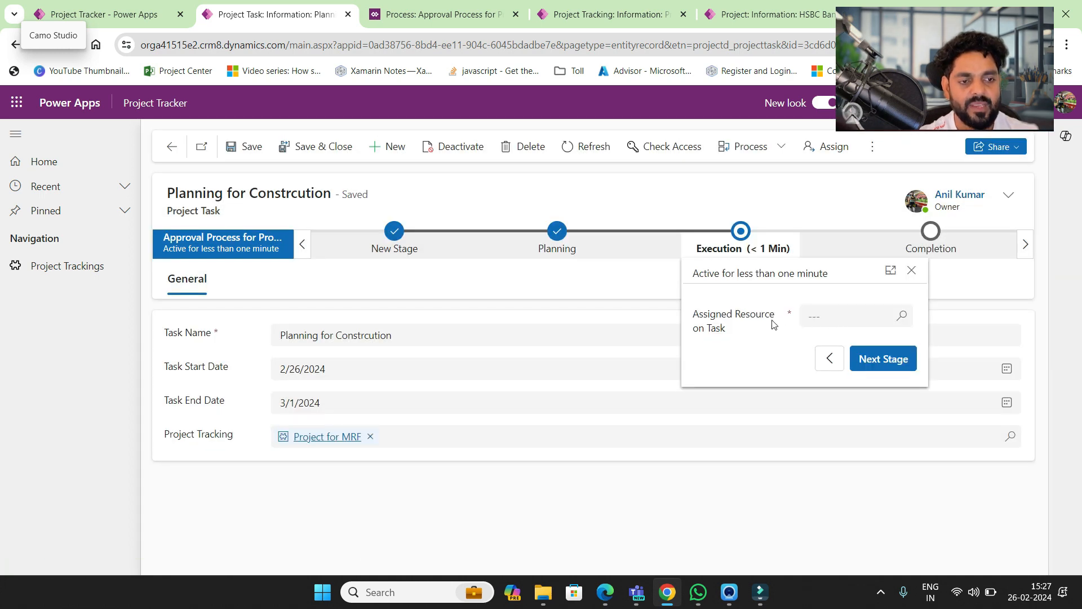
{"action": "left_click", "coordinate": [839, 317]}
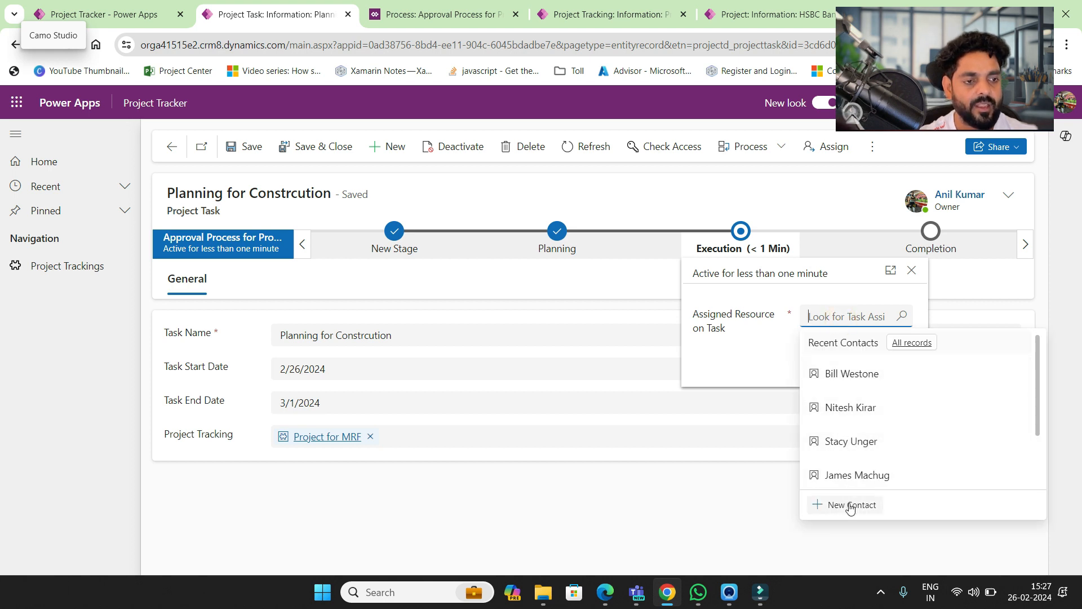
{"action": "left_click", "coordinate": [859, 414]}
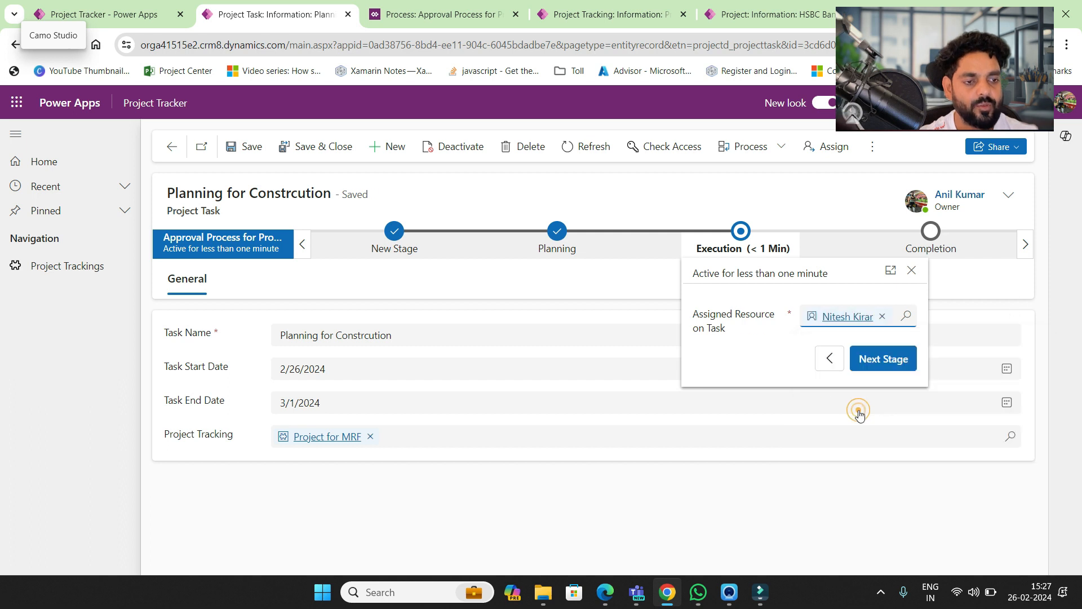
{"action": "left_click", "coordinate": [875, 360]}
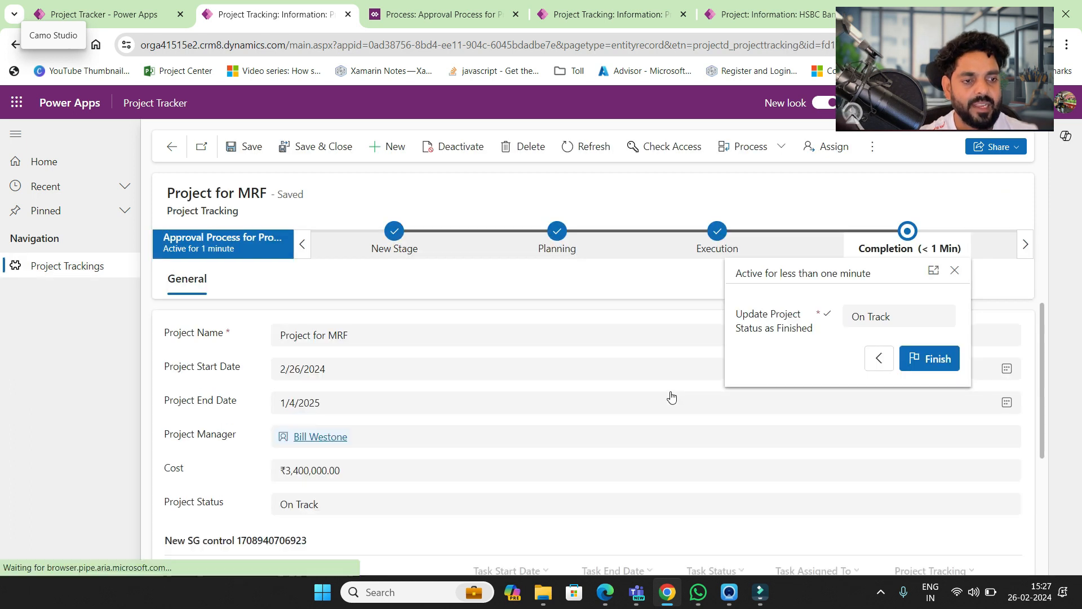
- Set Update Project Status to Finished in the Completion stage and finish the process
{"action": "scroll", "coordinate": [494, 458], "scroll_direction": "down", "scroll_amount": 2}
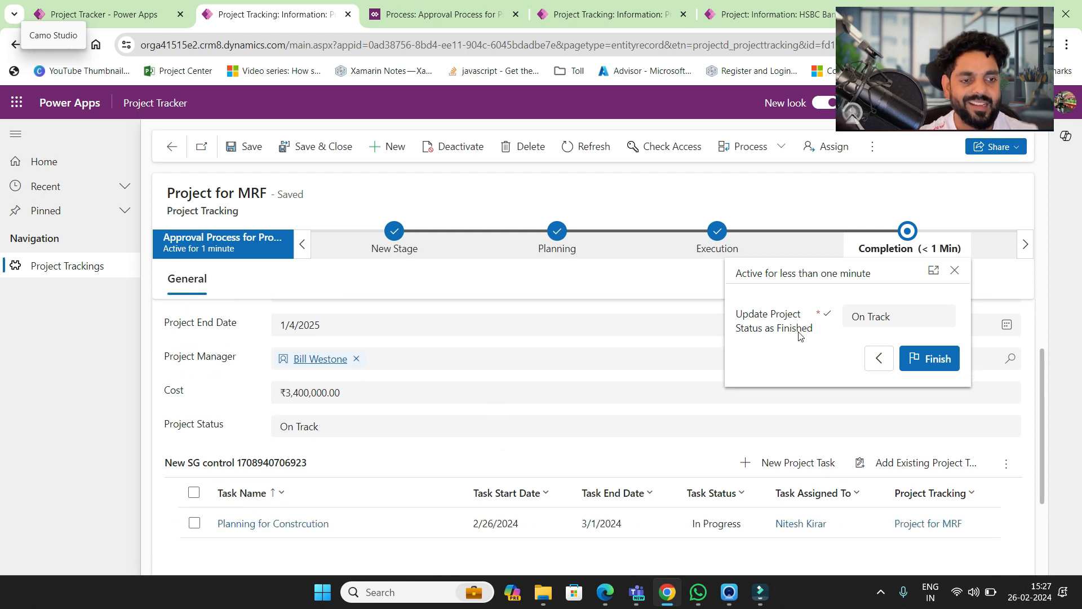
{"action": "left_click", "coordinate": [892, 316]}
{"action": "left_click", "coordinate": [871, 413]}
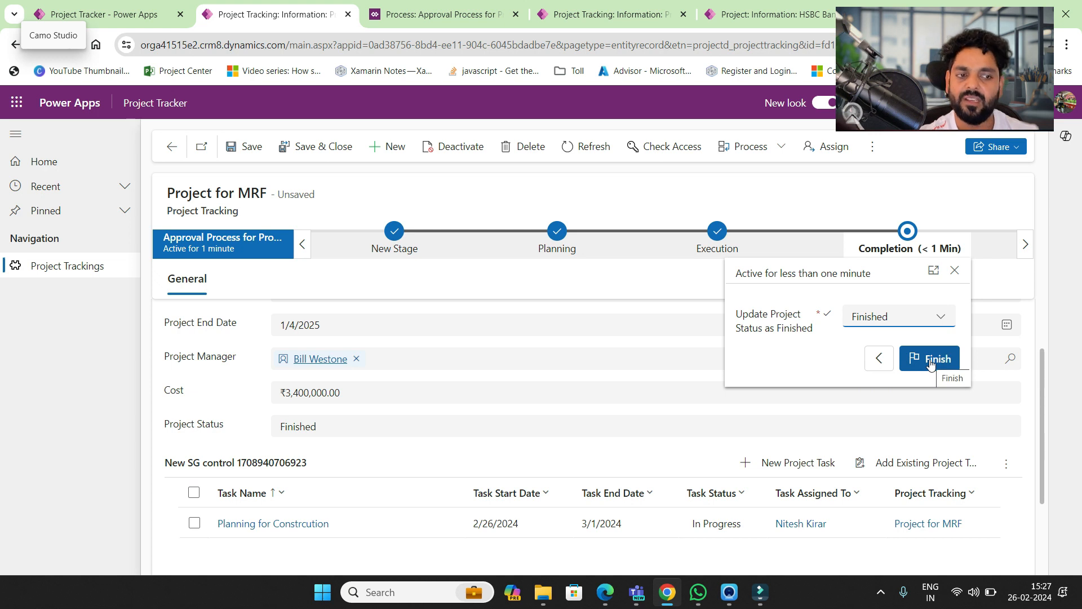
{"action": "left_click", "coordinate": [683, 337]}
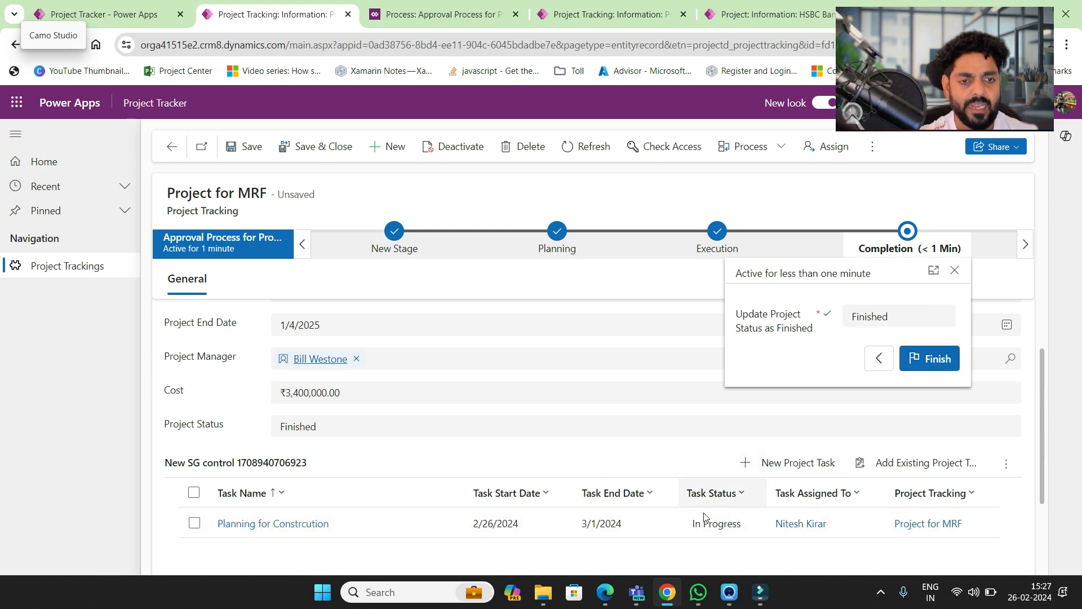
{"action": "left_click", "coordinate": [937, 362]}
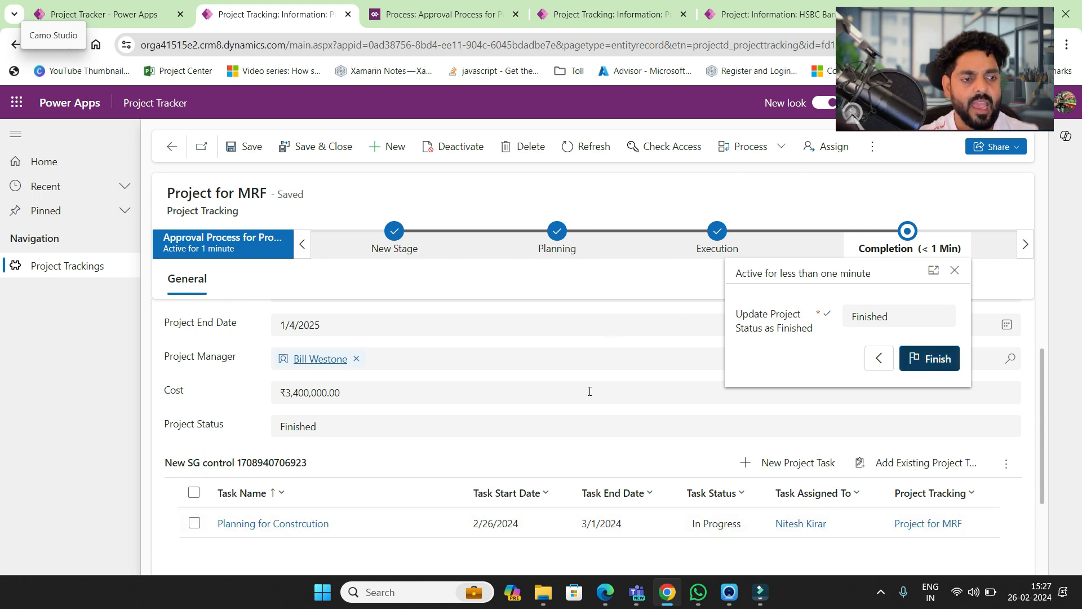
{"action": "left_click", "coordinate": [523, 317]}
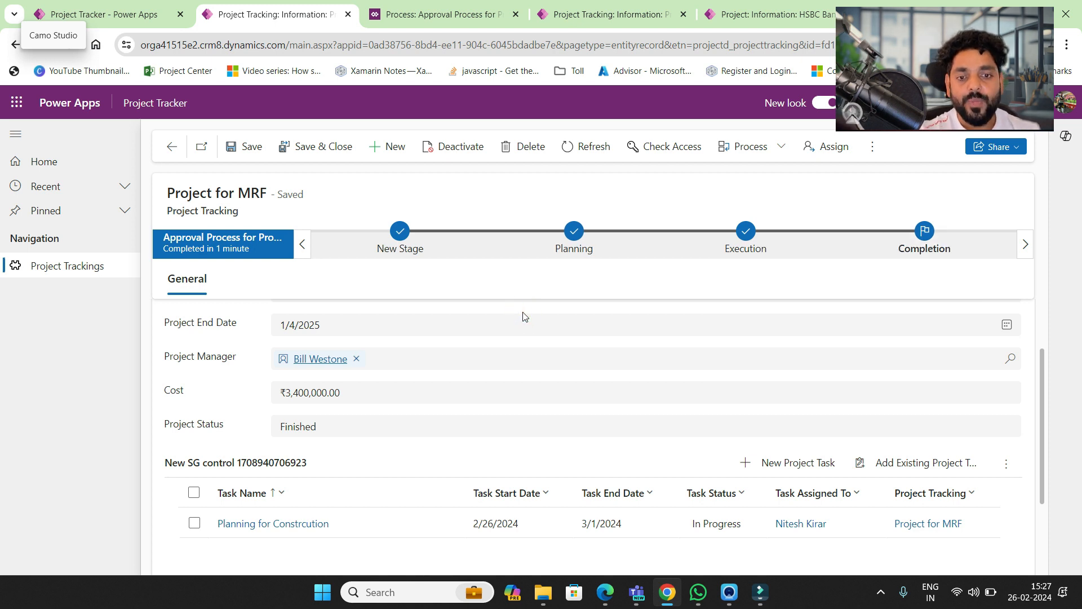